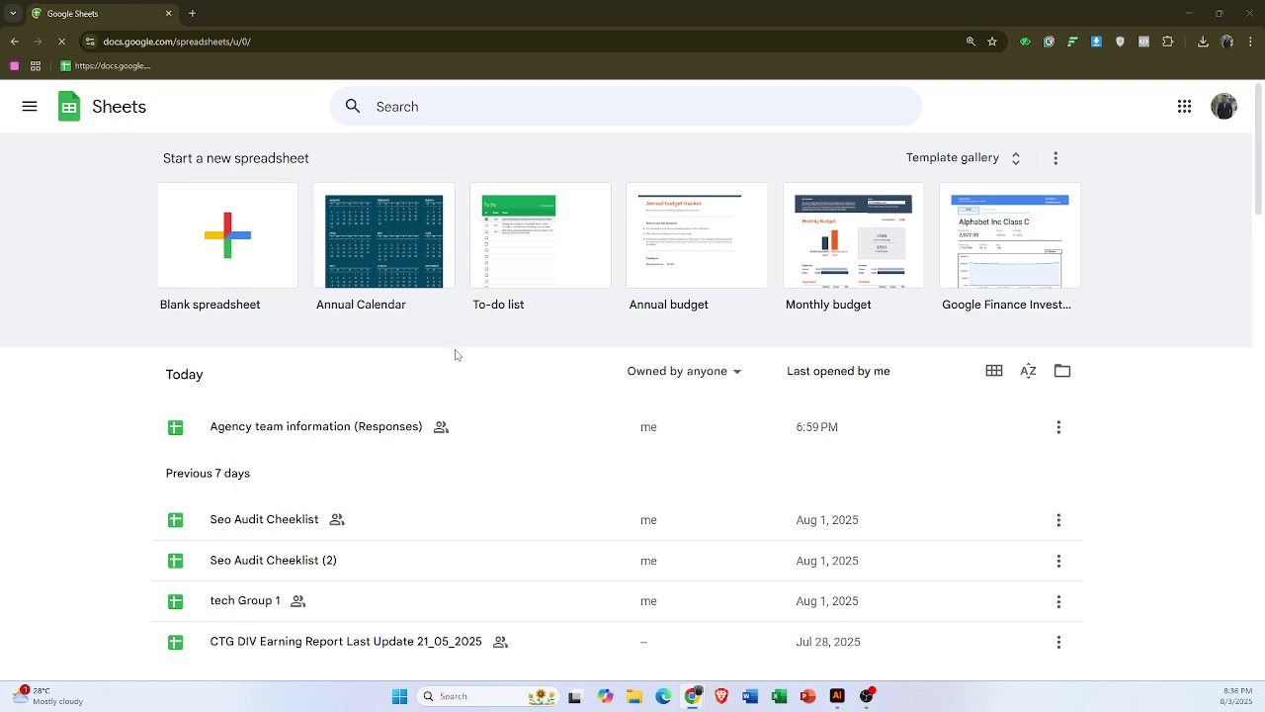
# - Open the Seo Audit Cheeklist spreadsheet from the list of recent files
pyautogui.scroll(-1, 296, 524)
pyautogui.scroll(-1, 303, 534)
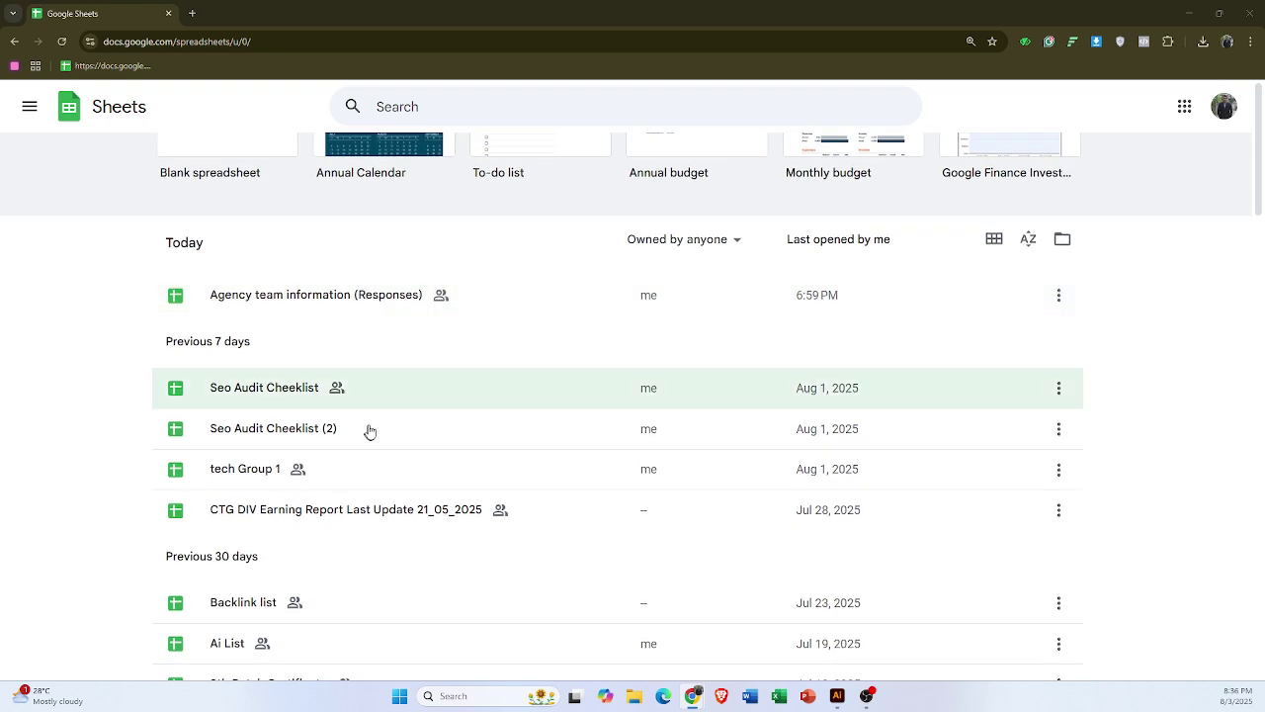
pyautogui.click(292, 401)
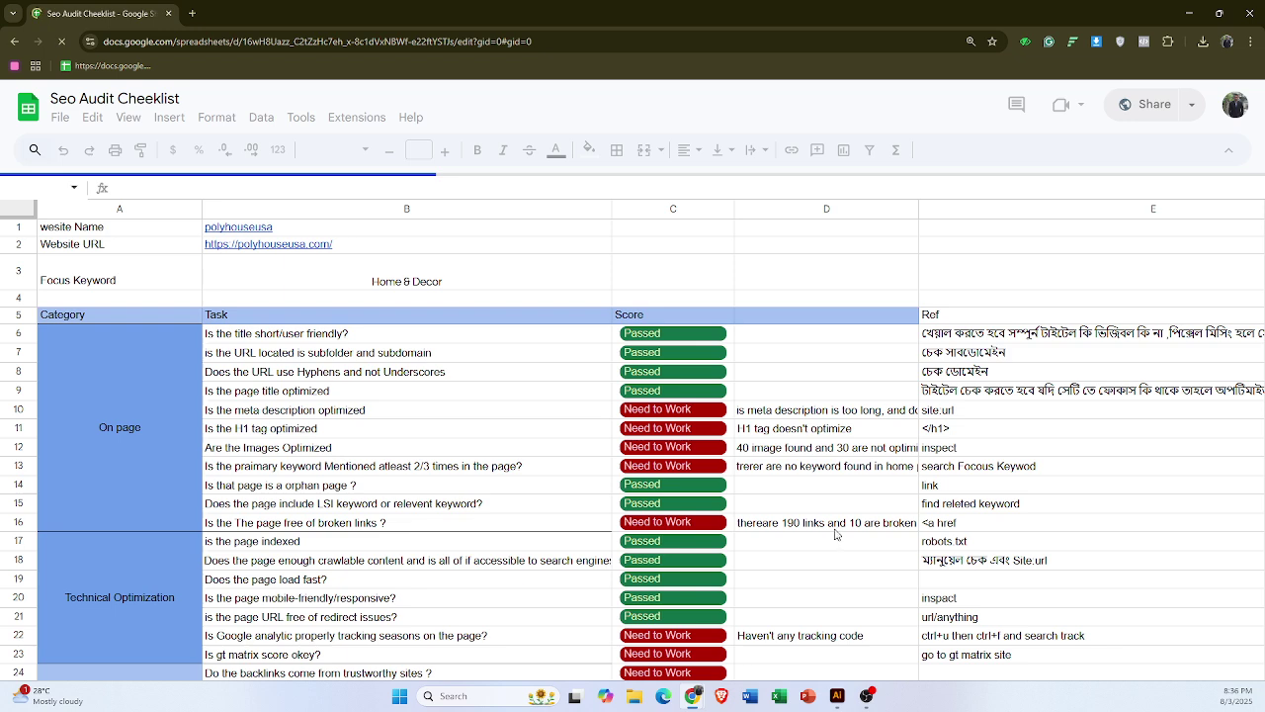
# - Look through the audit checklist tasks, select "is the page indexed" under Technical Optimization, and dismiss the meeting file-sharing notice
pyautogui.scroll(-3, 605, 565)
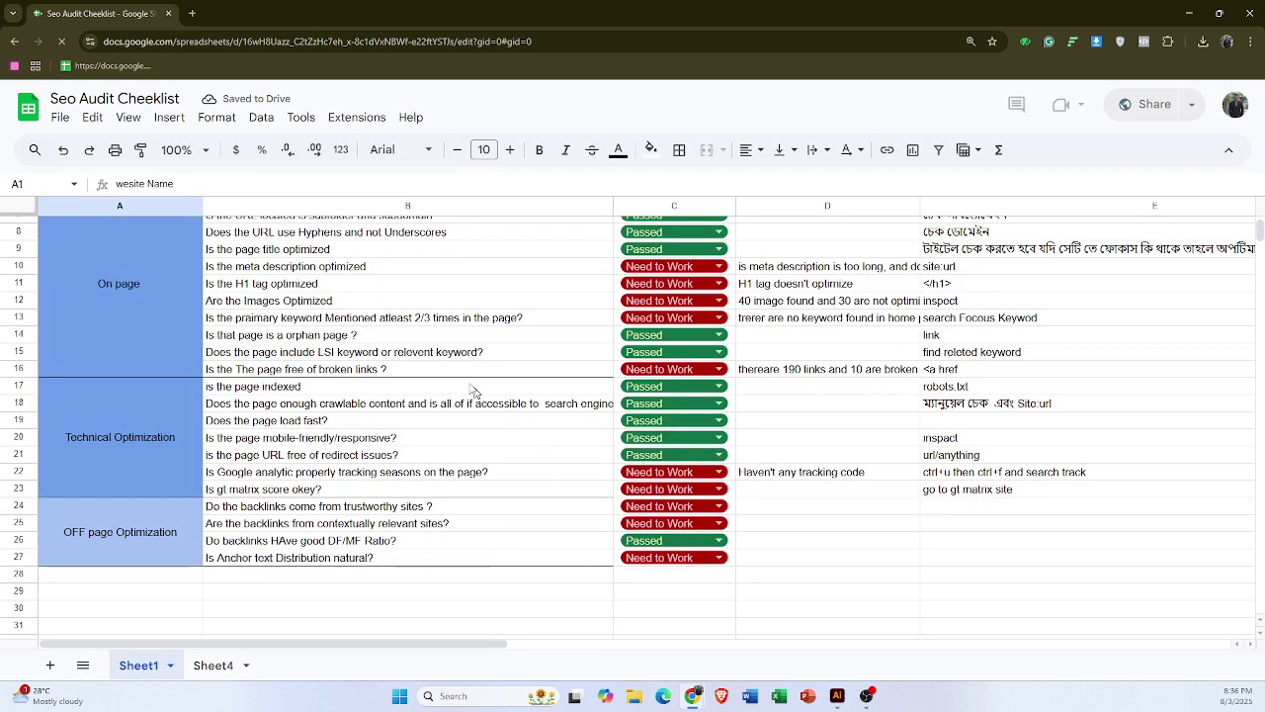
pyautogui.scroll(-5, 464, 391)
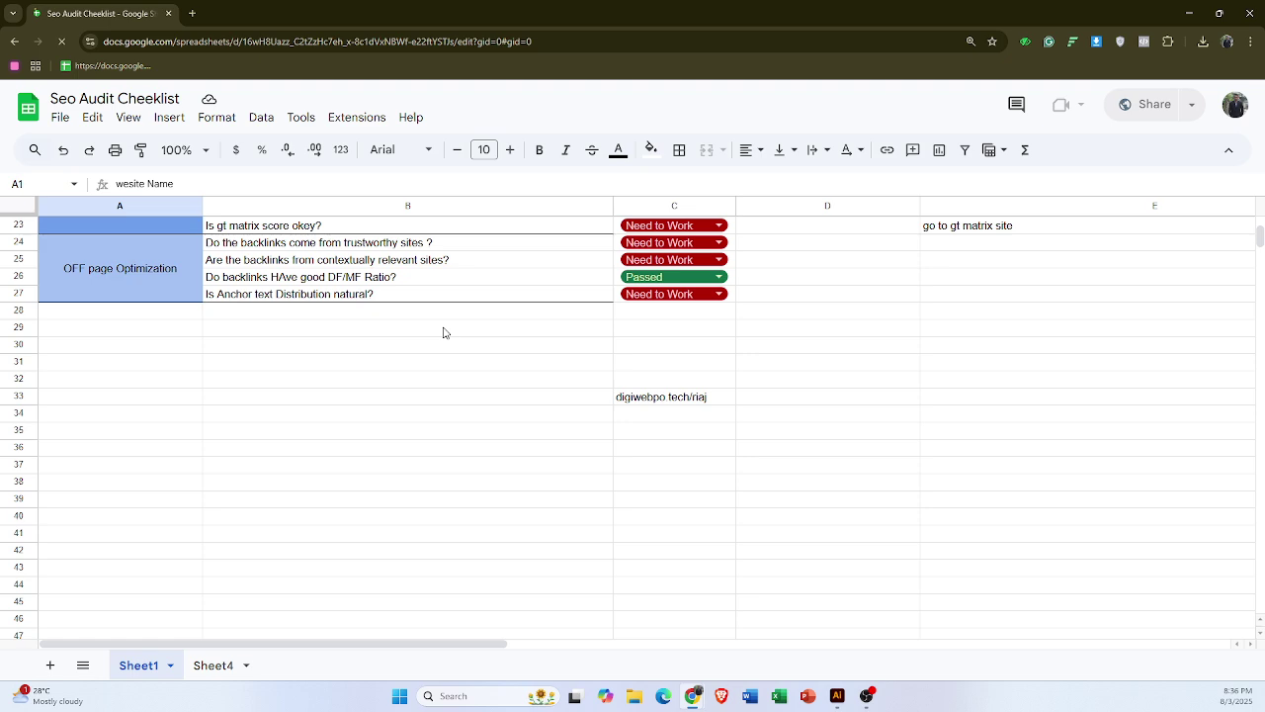
pyautogui.scroll(4, 445, 331)
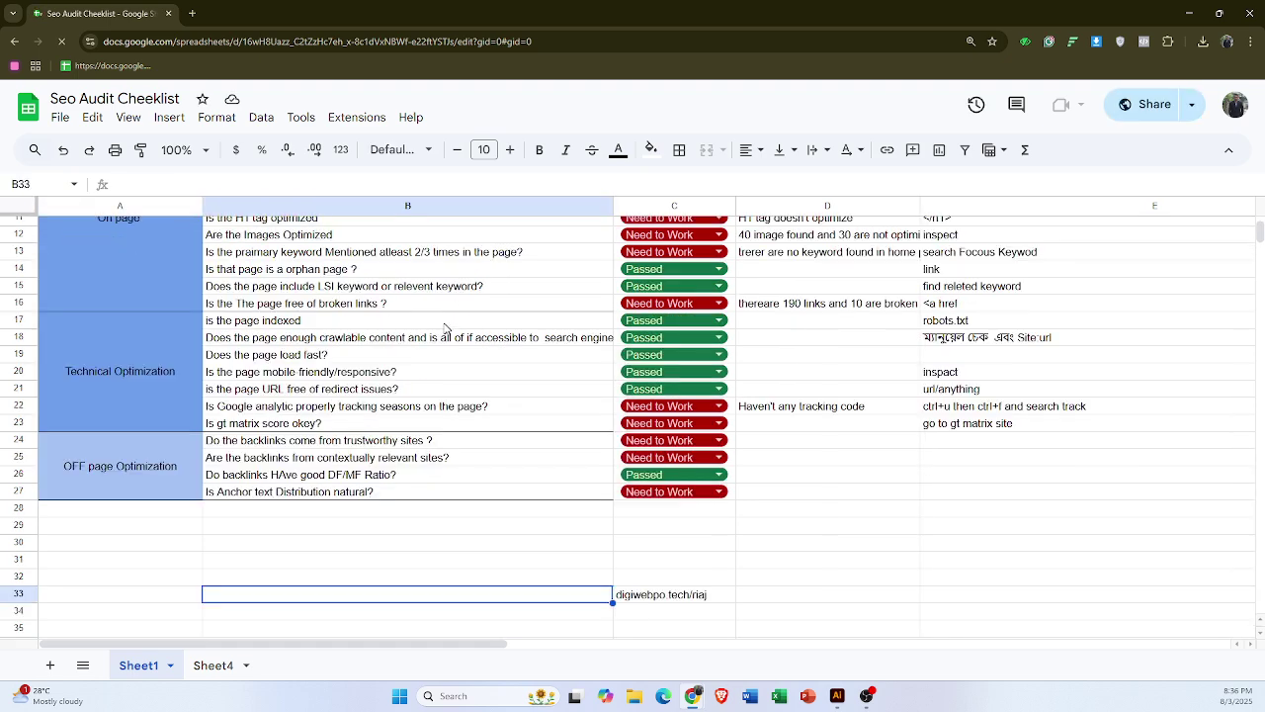
pyautogui.click(431, 326)
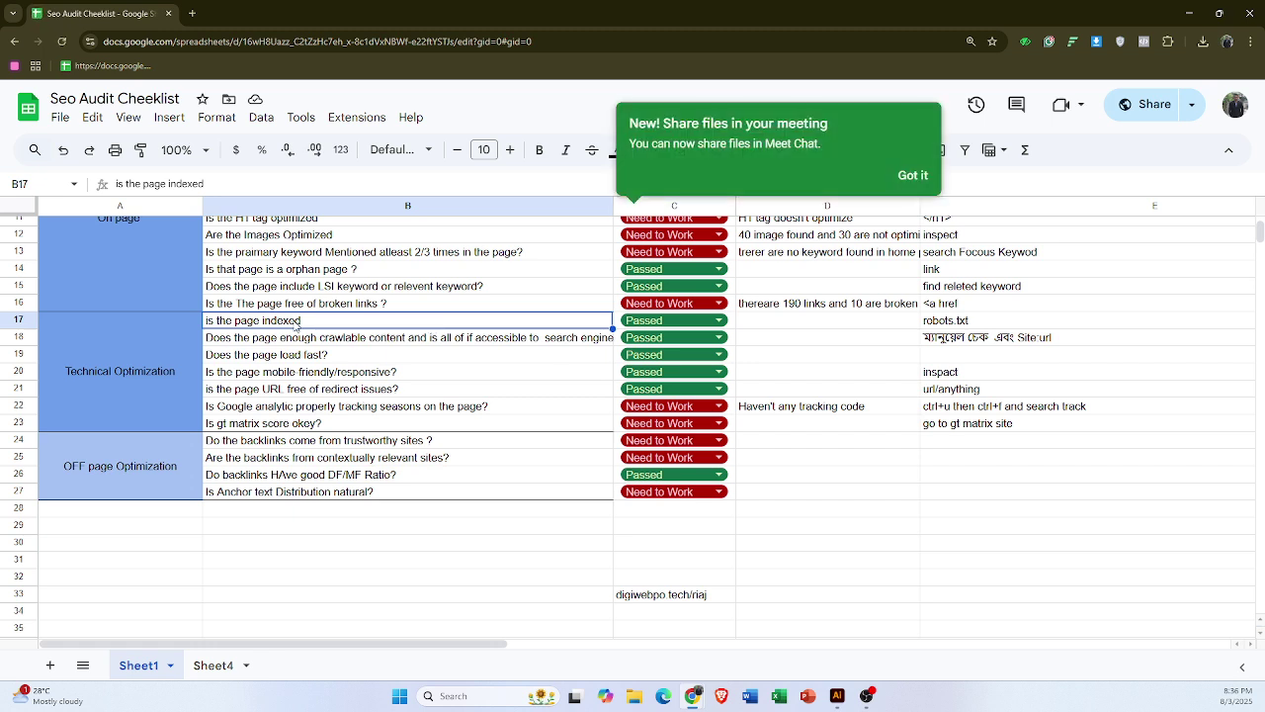
pyautogui.click(915, 176)
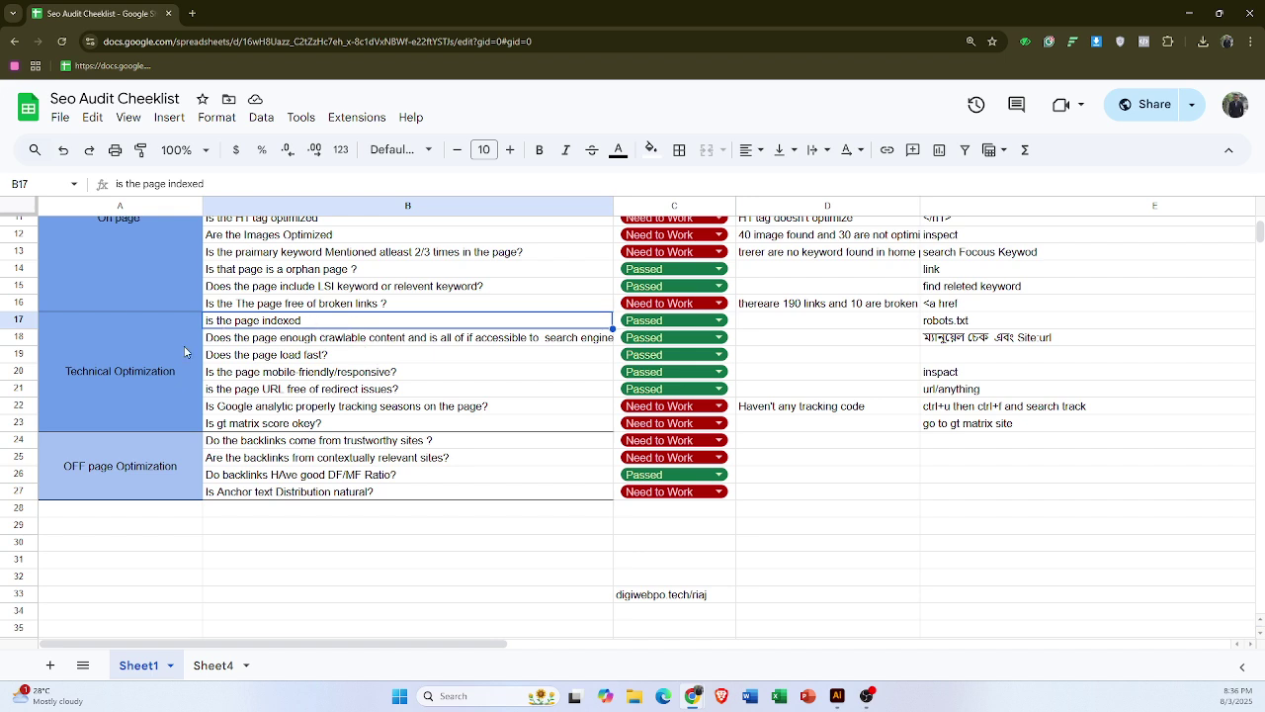
pyautogui.scroll(5, 320, 321)
pyautogui.moveTo(357, 257)
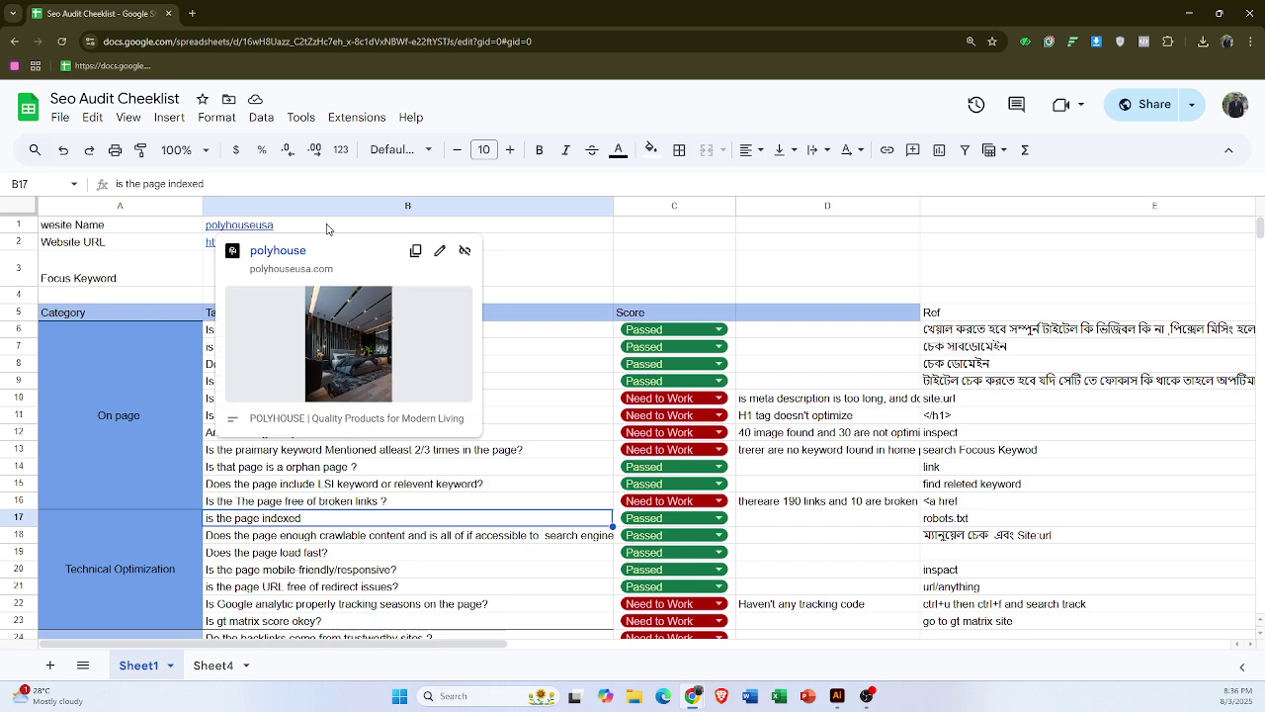
pyautogui.click(574, 247)
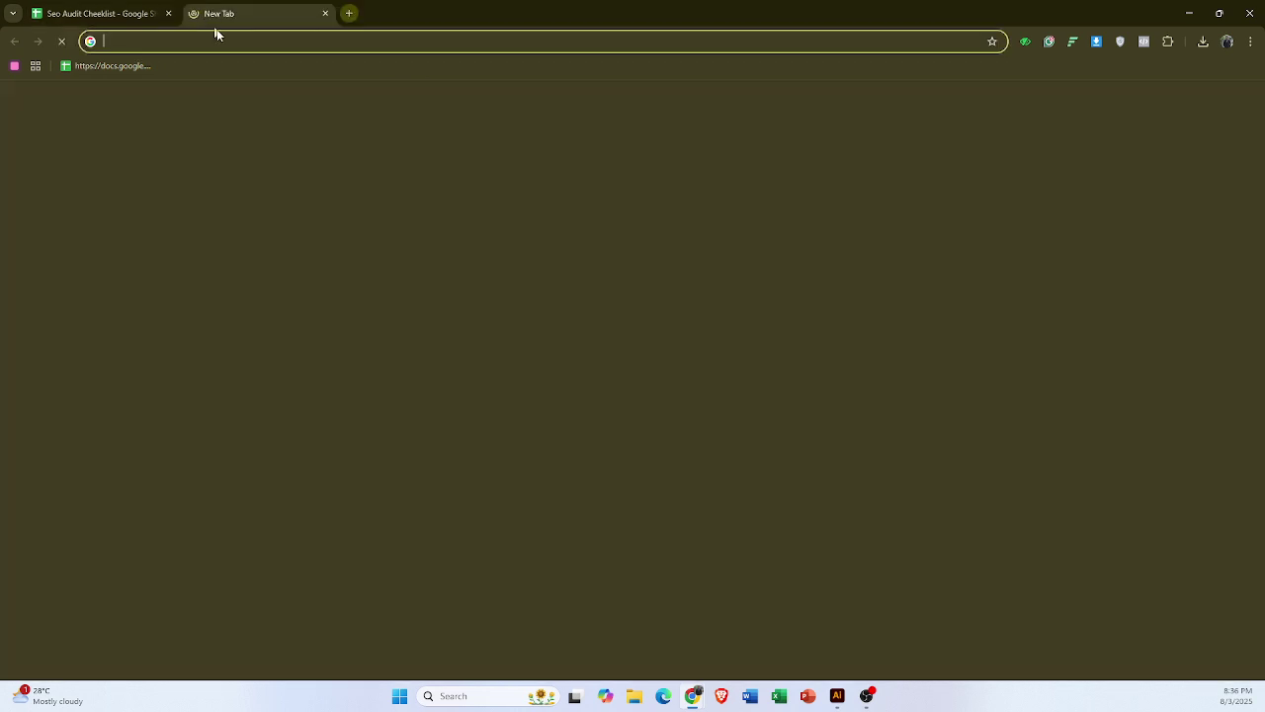
pyautogui.click(192, 13)
pyautogui.write('https://polyhouseusa.com/')
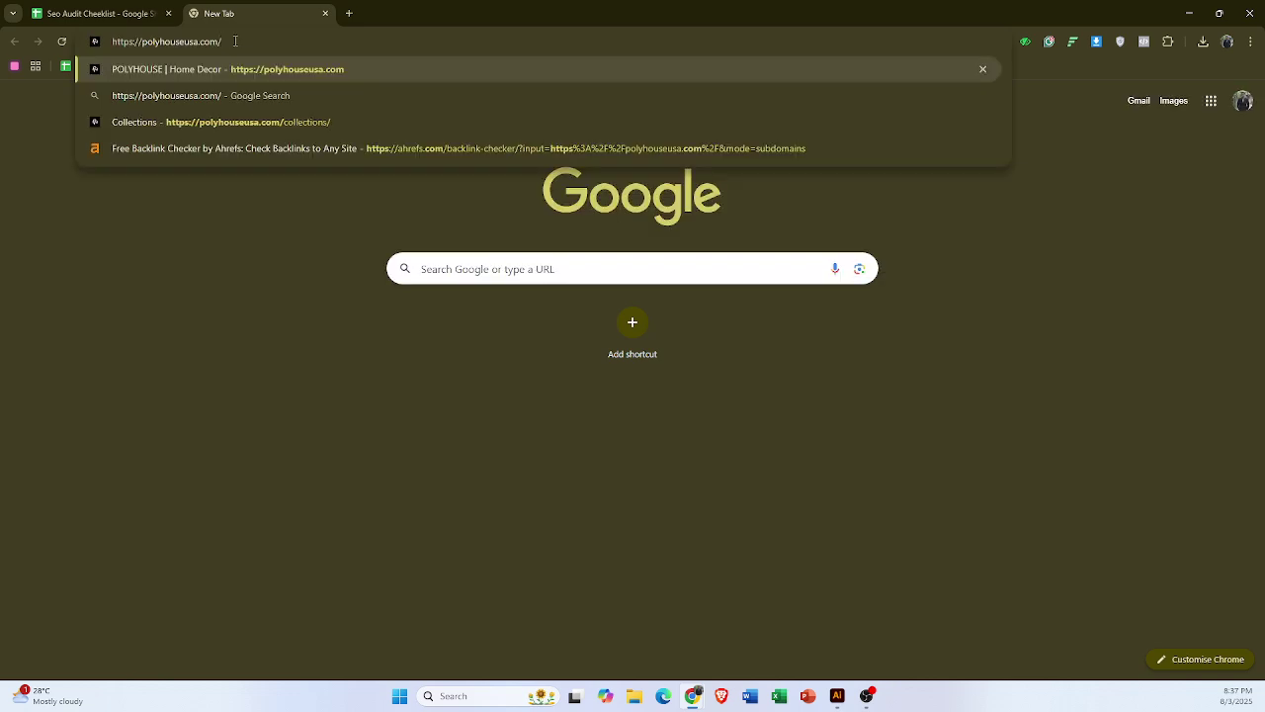
pyautogui.press('Return')
# - Return to the checklist and look up the Ref entry in column E for the "is the page indexed" task
pyautogui.click(102, 14)
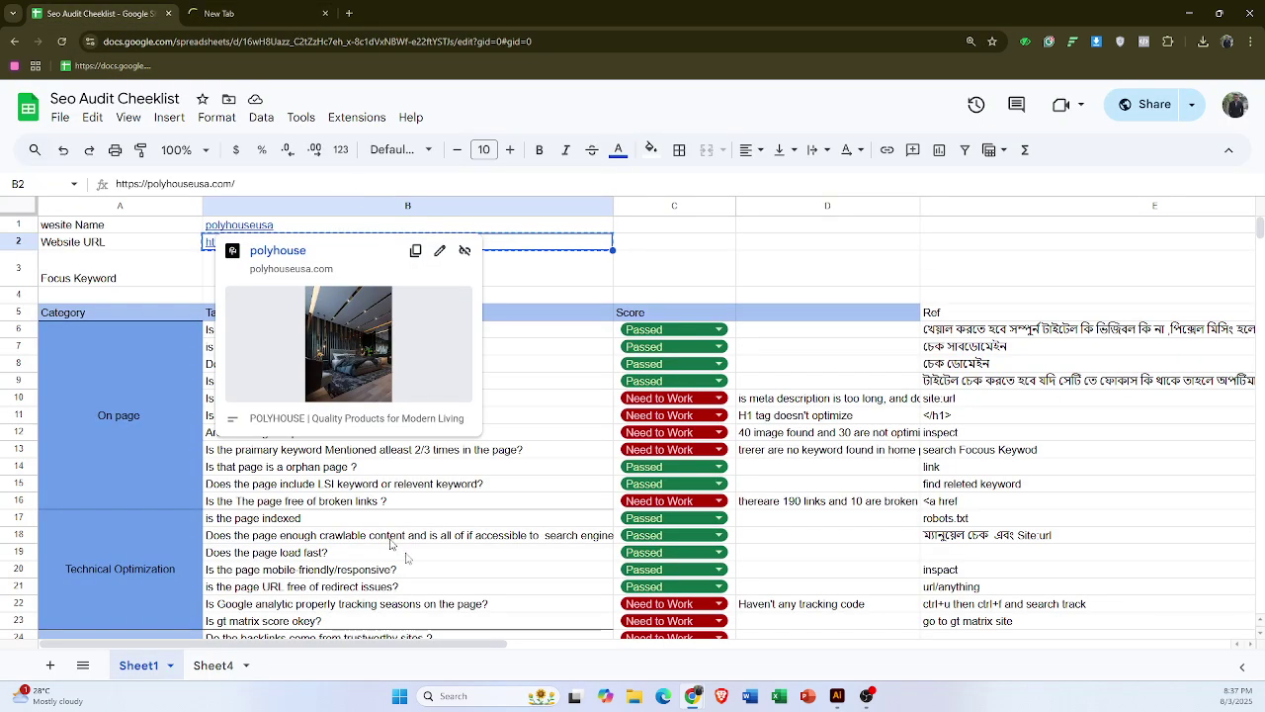
pyautogui.click(551, 284)
pyautogui.click(363, 522)
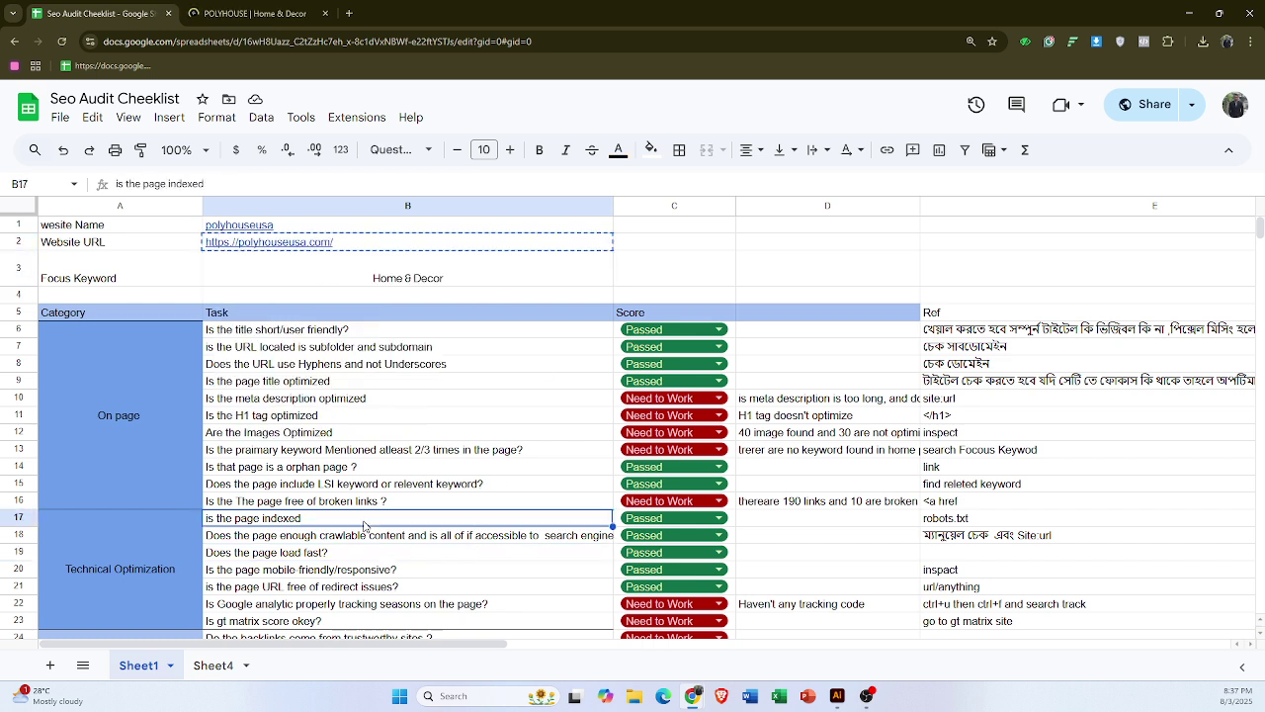
pyautogui.click(982, 518)
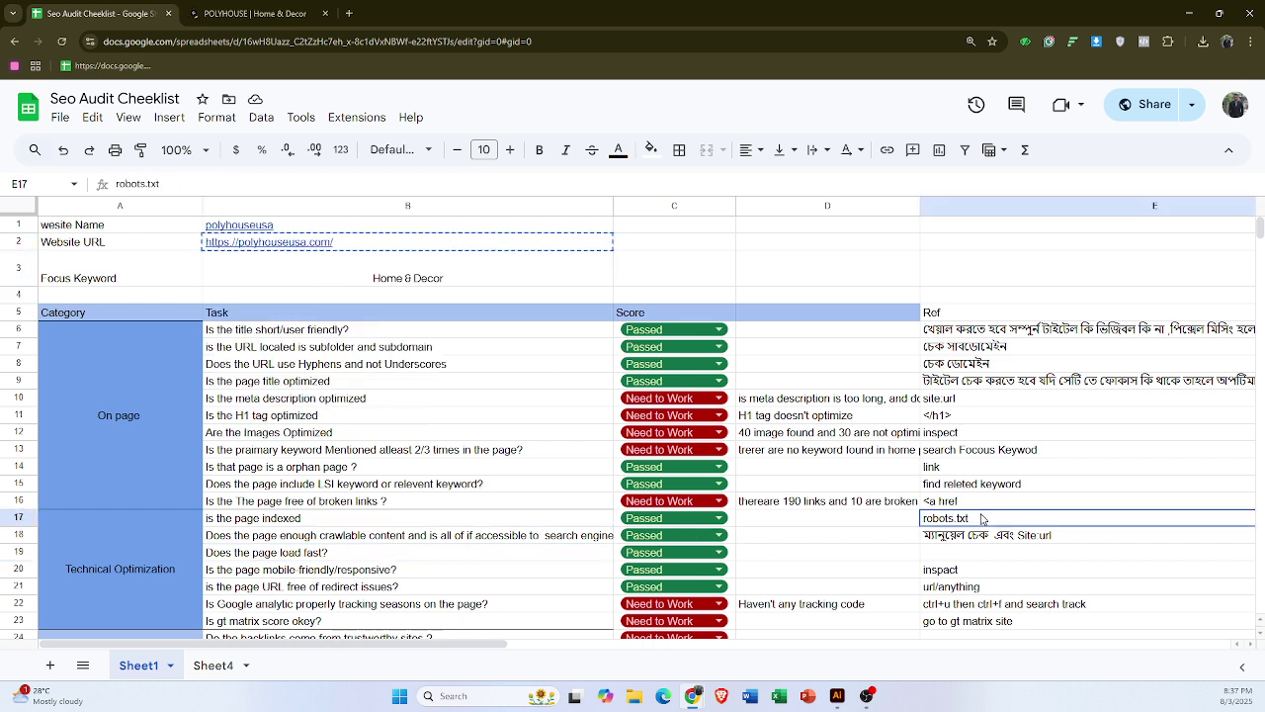
pyautogui.click(284, 13)
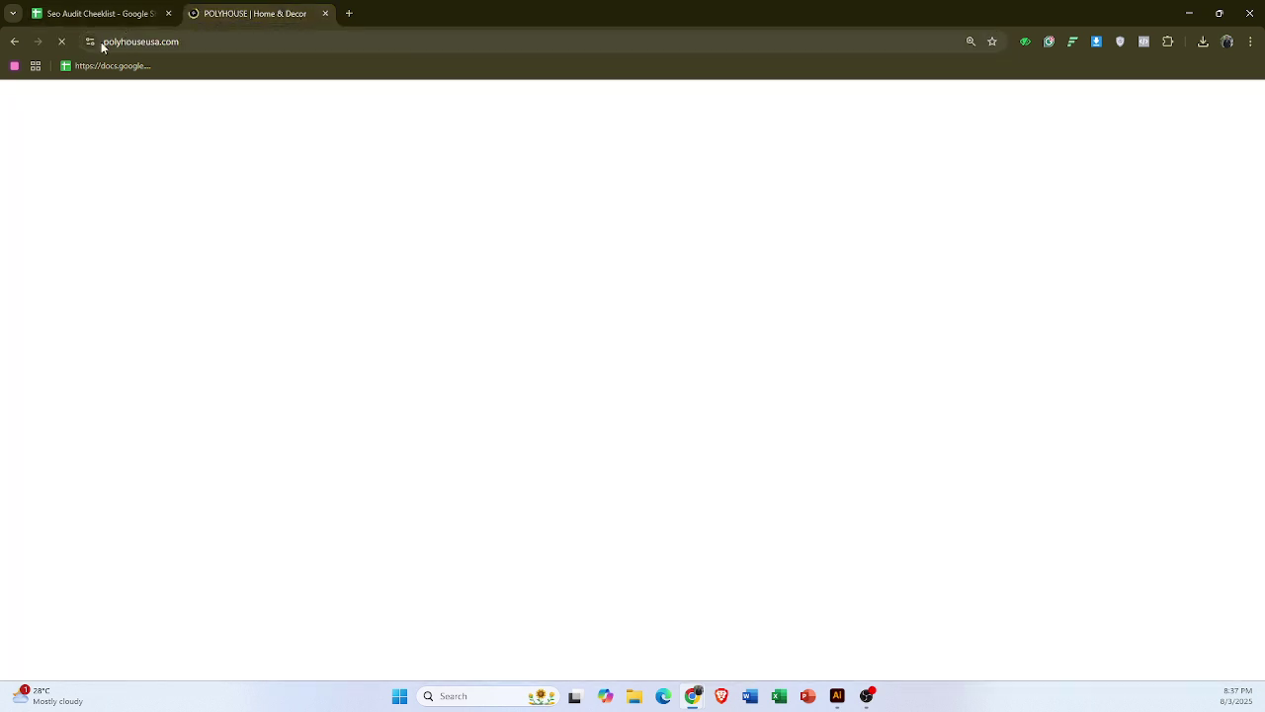
pyautogui.click(109, 43)
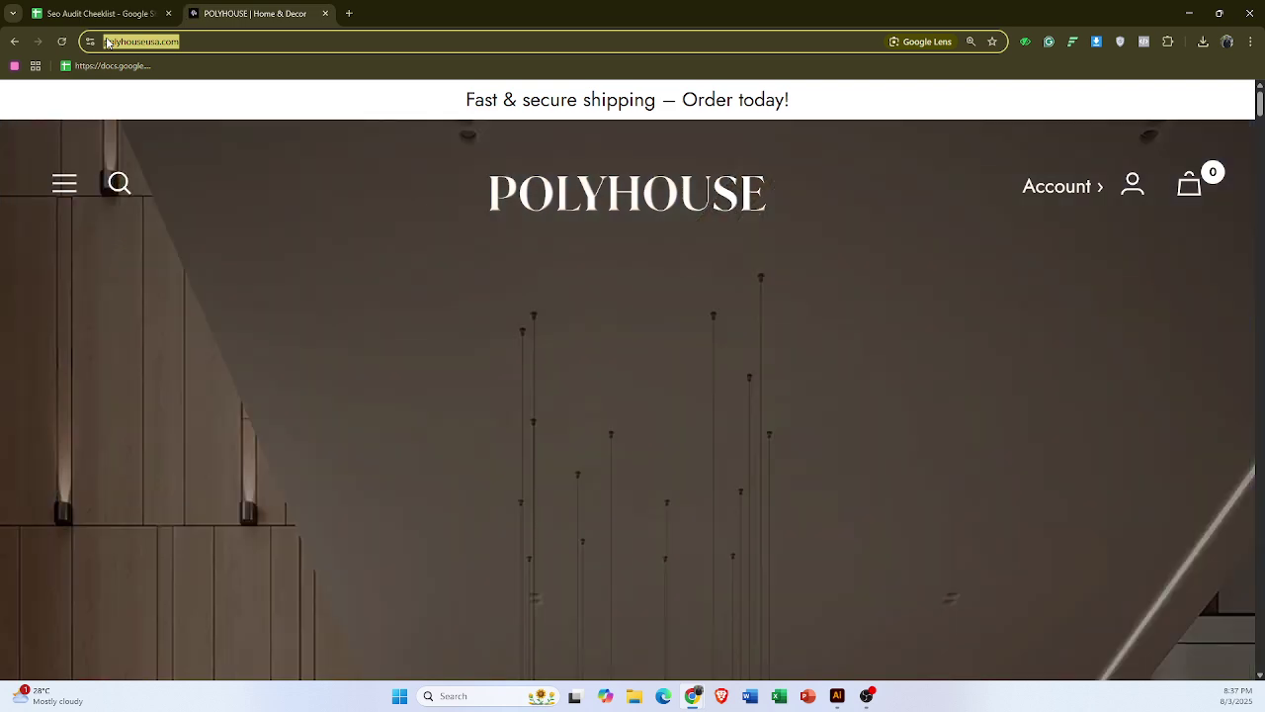
pyautogui.click(107, 42)
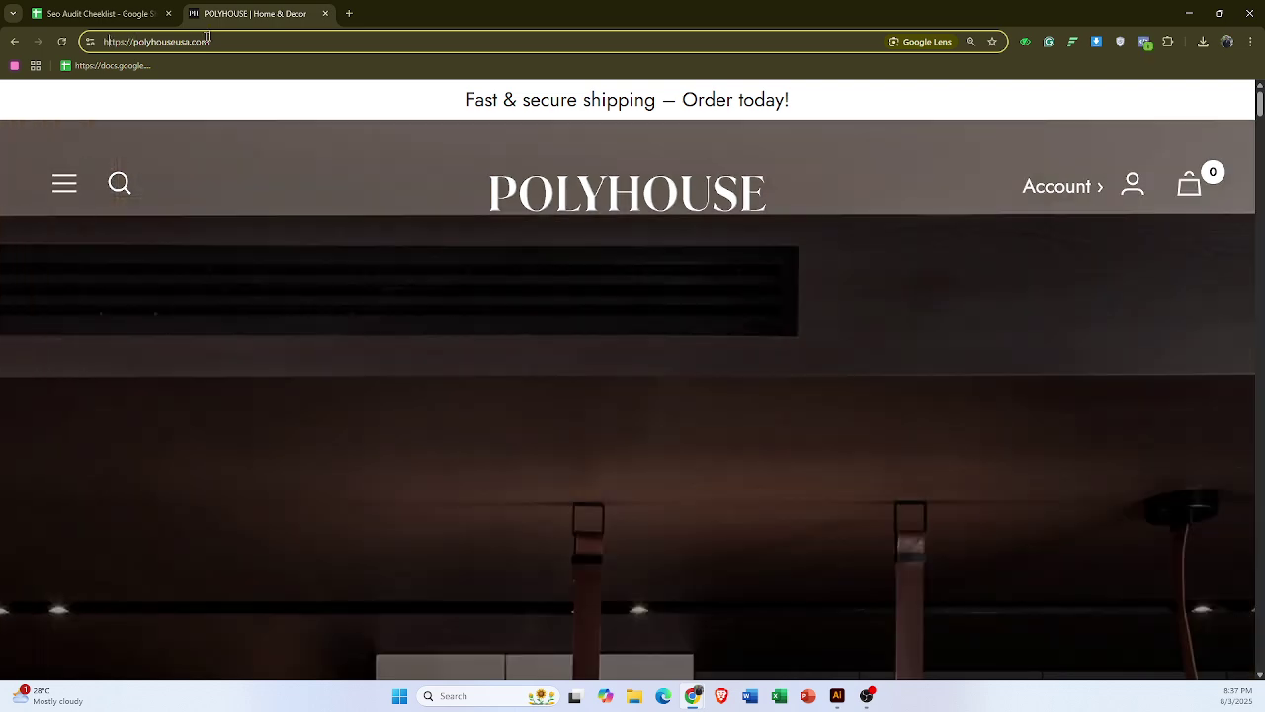
pyautogui.click(220, 40)
pyautogui.write('/')
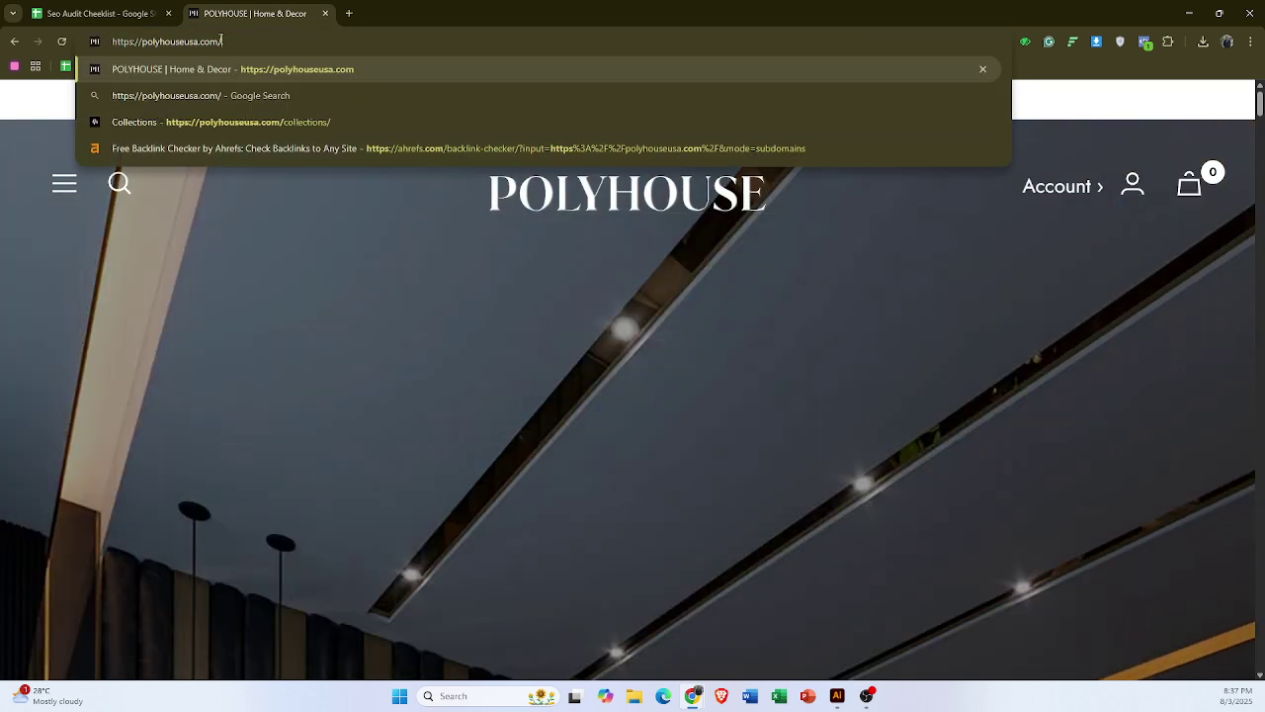
pyautogui.write('robots')
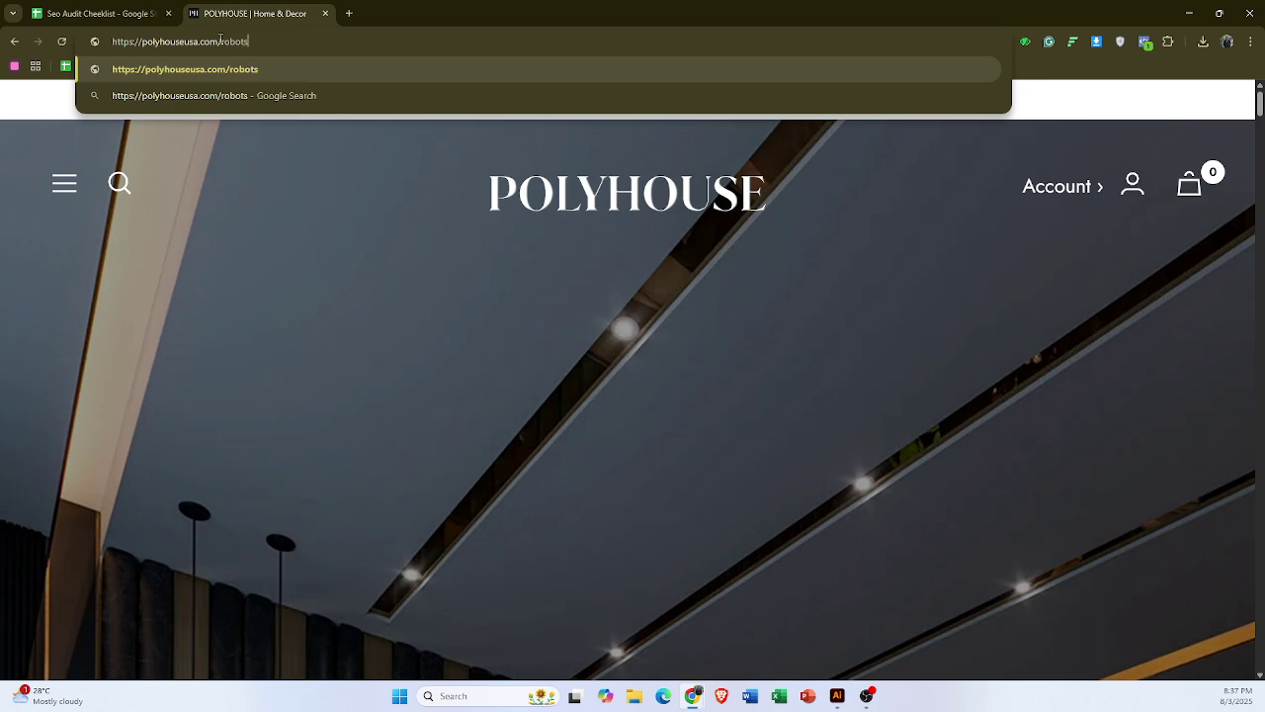
pyautogui.write('.txt')
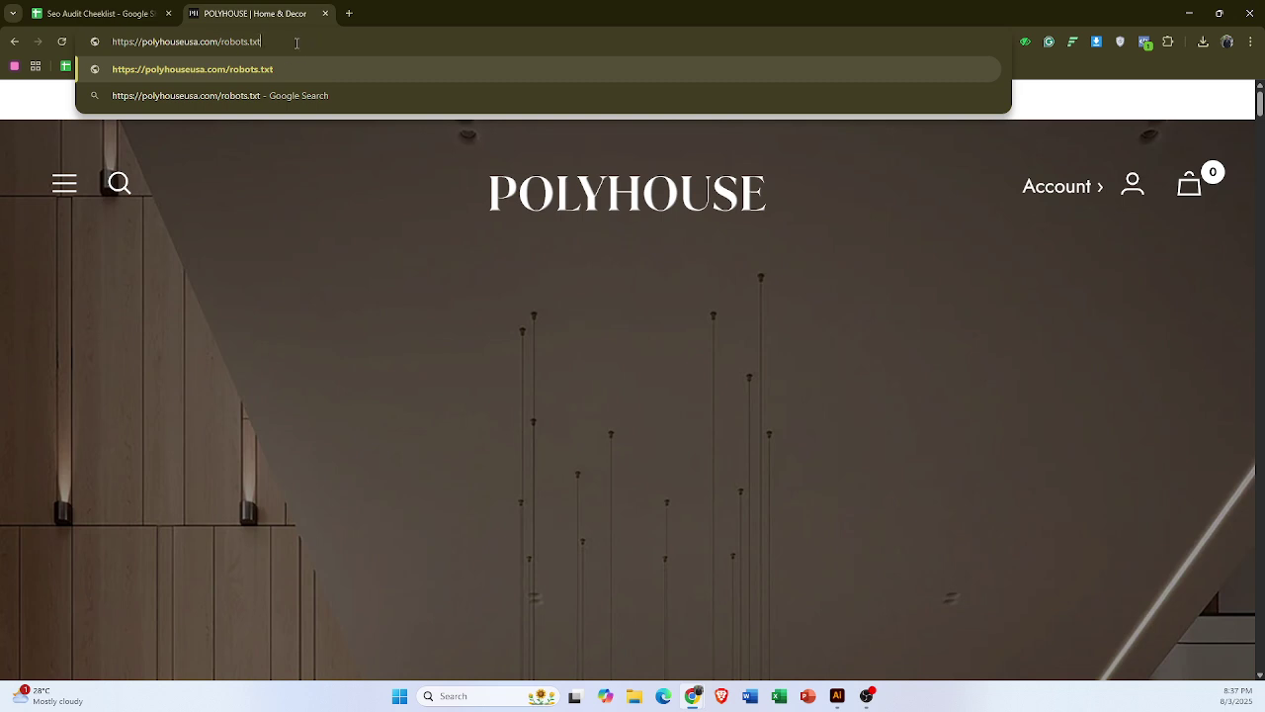
pyautogui.press('Return')
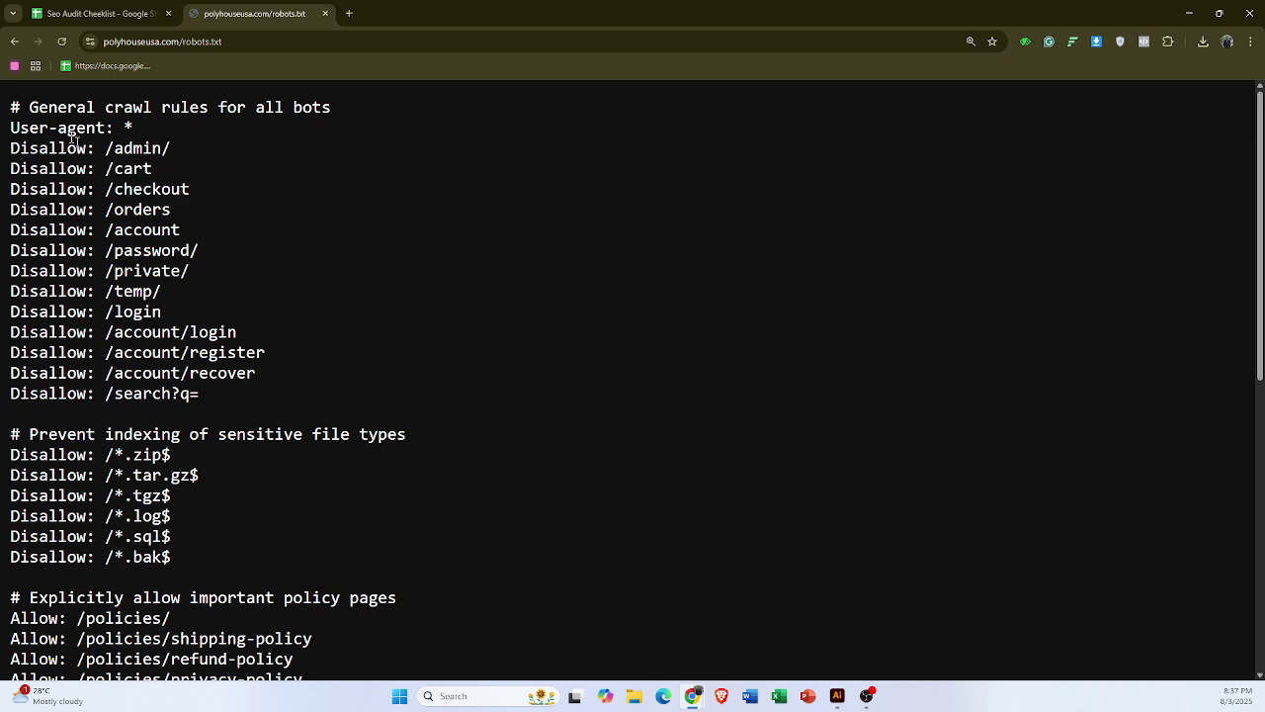
# - Examine the robots.txt crawl rules, highlighting the User-agent line and the Disallow paths for all bots
pyautogui.moveTo(10, 128)
pyautogui.mouseDown()
pyautogui.moveTo(146, 125)
pyautogui.moveTo(3, 131)
pyautogui.mouseUp()
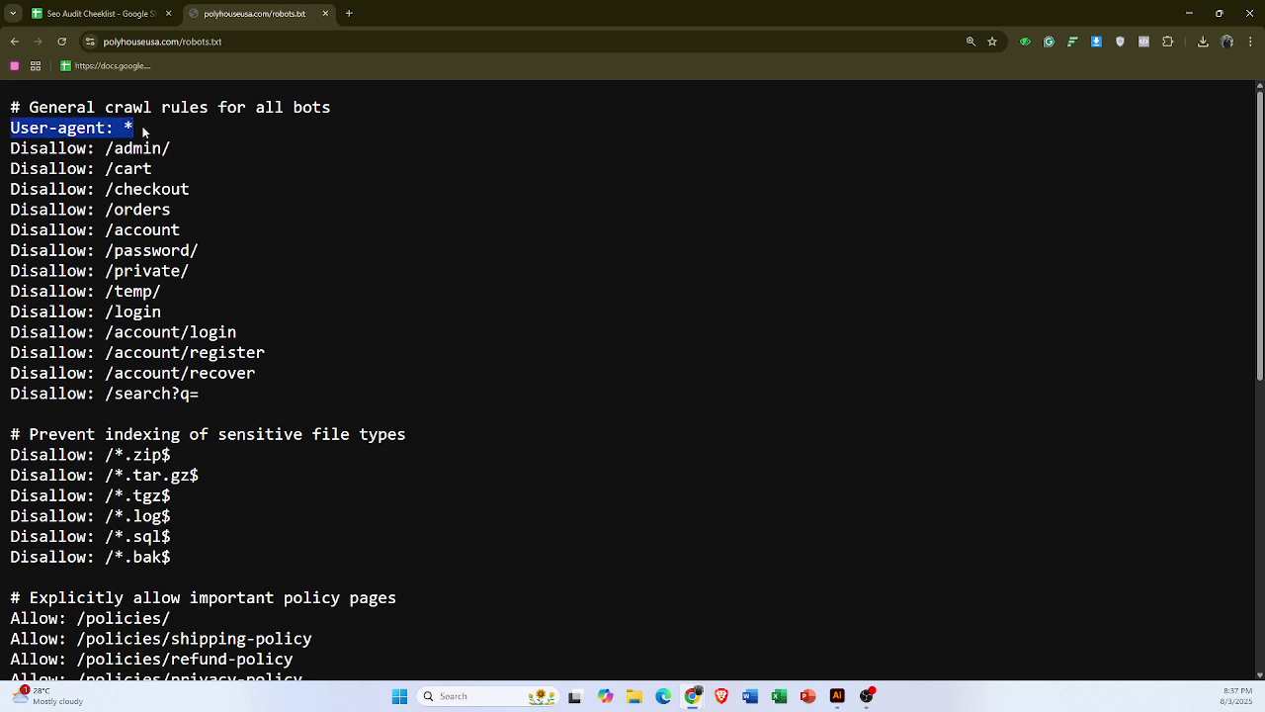
pyautogui.moveTo(141, 123); pyautogui.dragTo(122, 124)
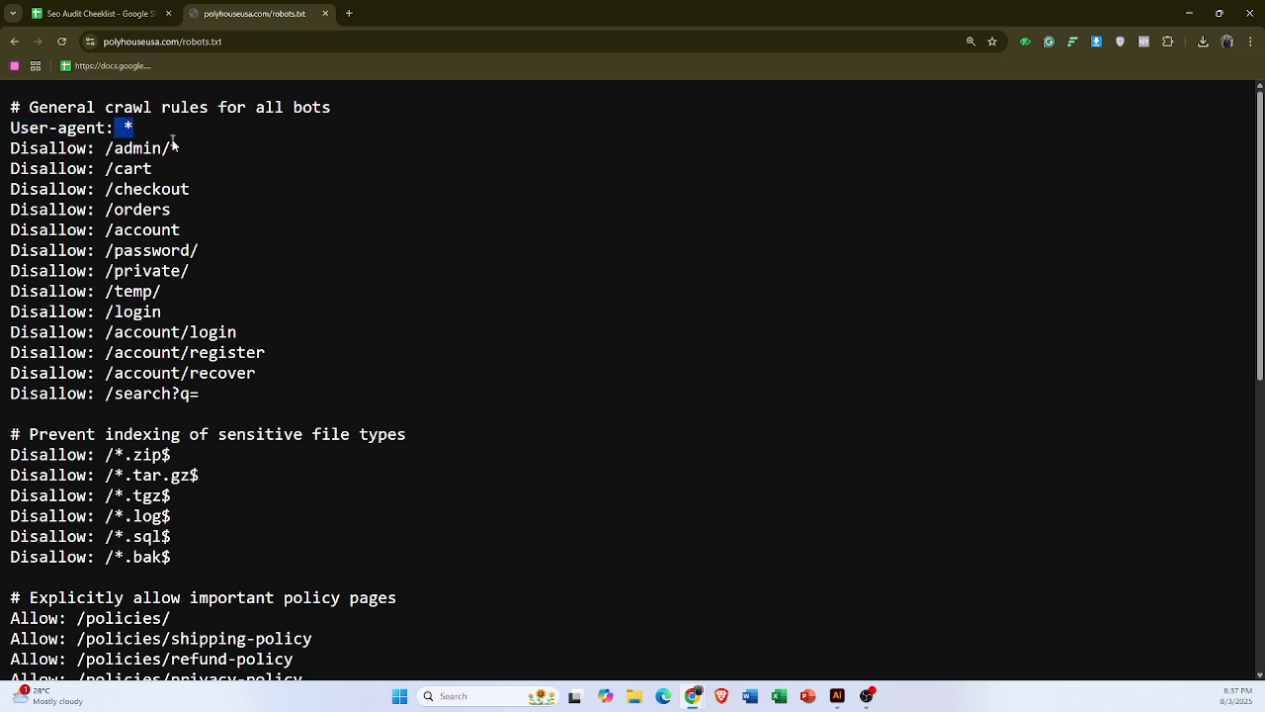
pyautogui.click(250, 149)
pyautogui.moveTo(11, 147)
pyautogui.mouseDown()
pyautogui.moveTo(101, 148)
pyautogui.moveTo(4, 151)
pyautogui.mouseUp()
pyautogui.moveTo(122, 128); pyautogui.dragTo(132, 127)
pyautogui.moveTo(9, 148); pyautogui.dragTo(125, 166)
pyautogui.moveTo(200, 188); pyautogui.dragTo(114, 189)
pyautogui.moveTo(186, 216); pyautogui.dragTo(93, 229)
pyautogui.moveTo(230, 250); pyautogui.dragTo(105, 250)
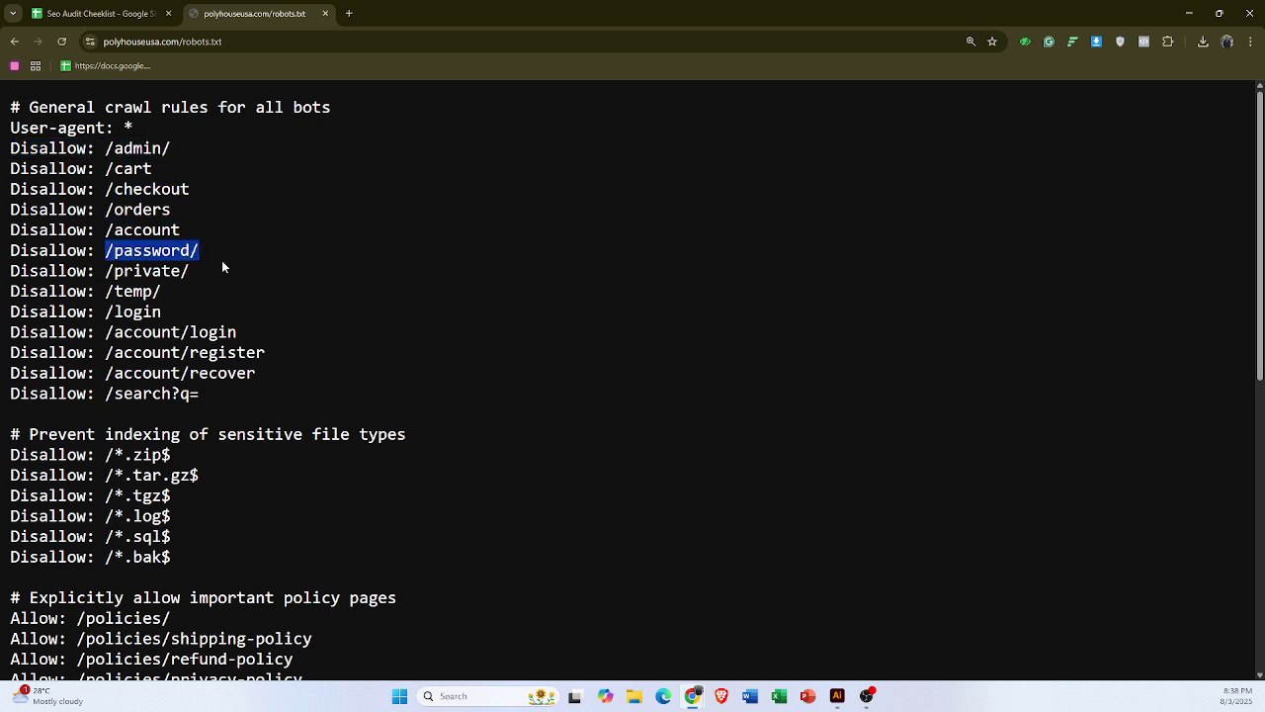
pyautogui.moveTo(190, 271); pyautogui.dragTo(105, 271)
pyautogui.moveTo(203, 296); pyautogui.dragTo(9, 148)
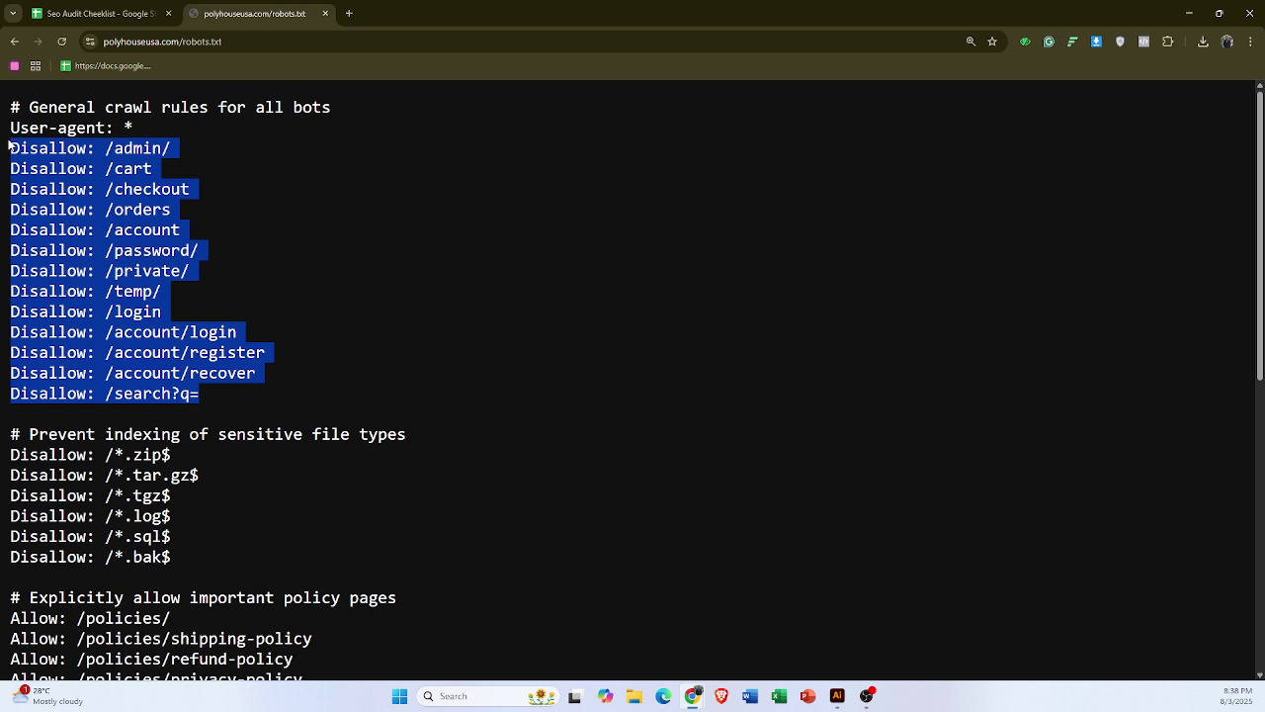
pyautogui.scroll(-2, 317, 336)
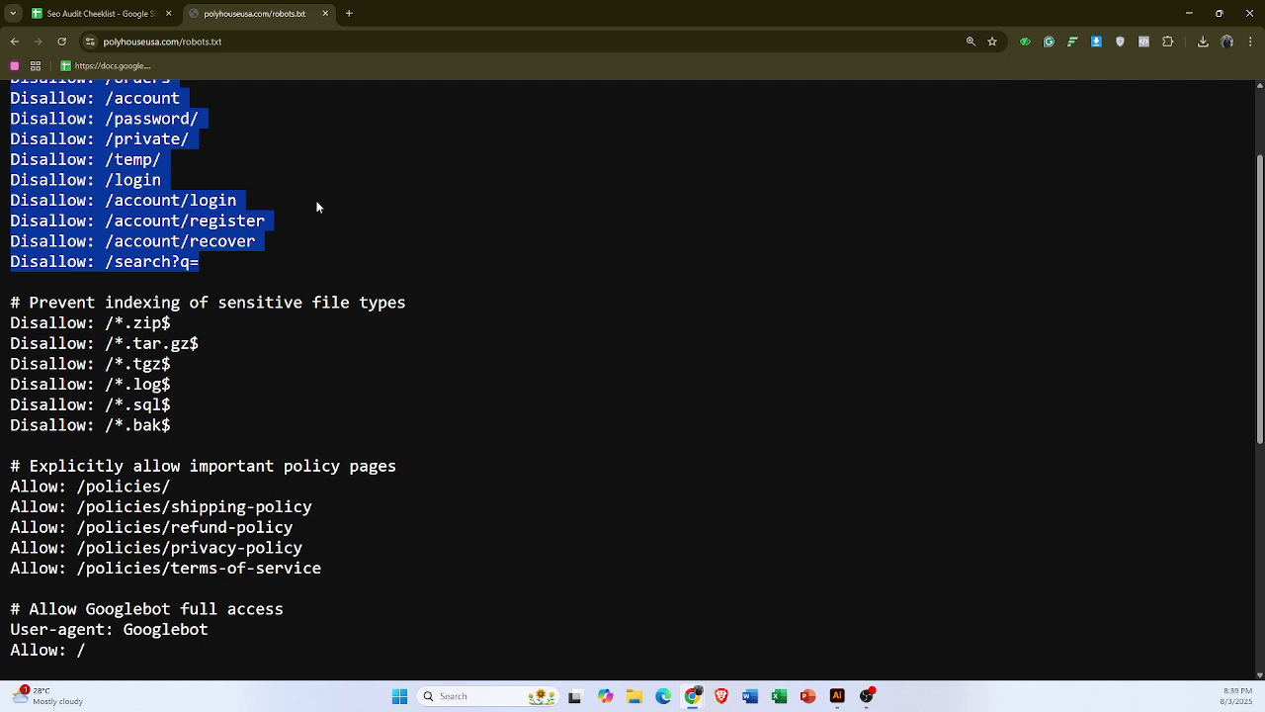
pyautogui.scroll(1, 297, 205)
pyautogui.click(295, 223)
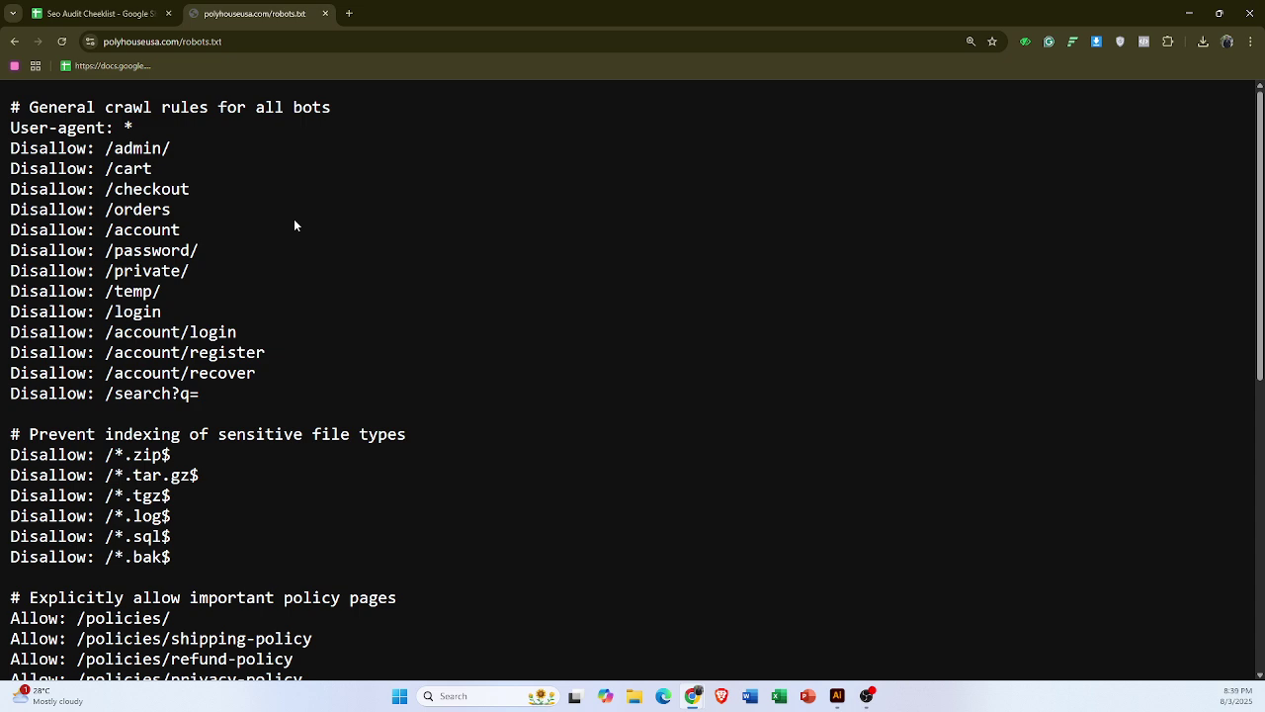
# - Copy all the Disallow lines from /admin/ to /search?q= in the general crawl rules
pyautogui.moveTo(103, 148)
pyautogui.mouseDown()
pyautogui.moveTo(160, 162)
pyautogui.moveTo(219, 413)
pyautogui.moveTo(252, 407)
pyautogui.moveTo(105, 210)
pyautogui.moveTo(104, 148)
pyautogui.mouseUp()
pyautogui.click(252, 407)
pyautogui.click(296, 198)
pyautogui.moveTo(209, 388); pyautogui.dragTo(10, 149)
pyautogui.hotkey('ctrl', 'c')
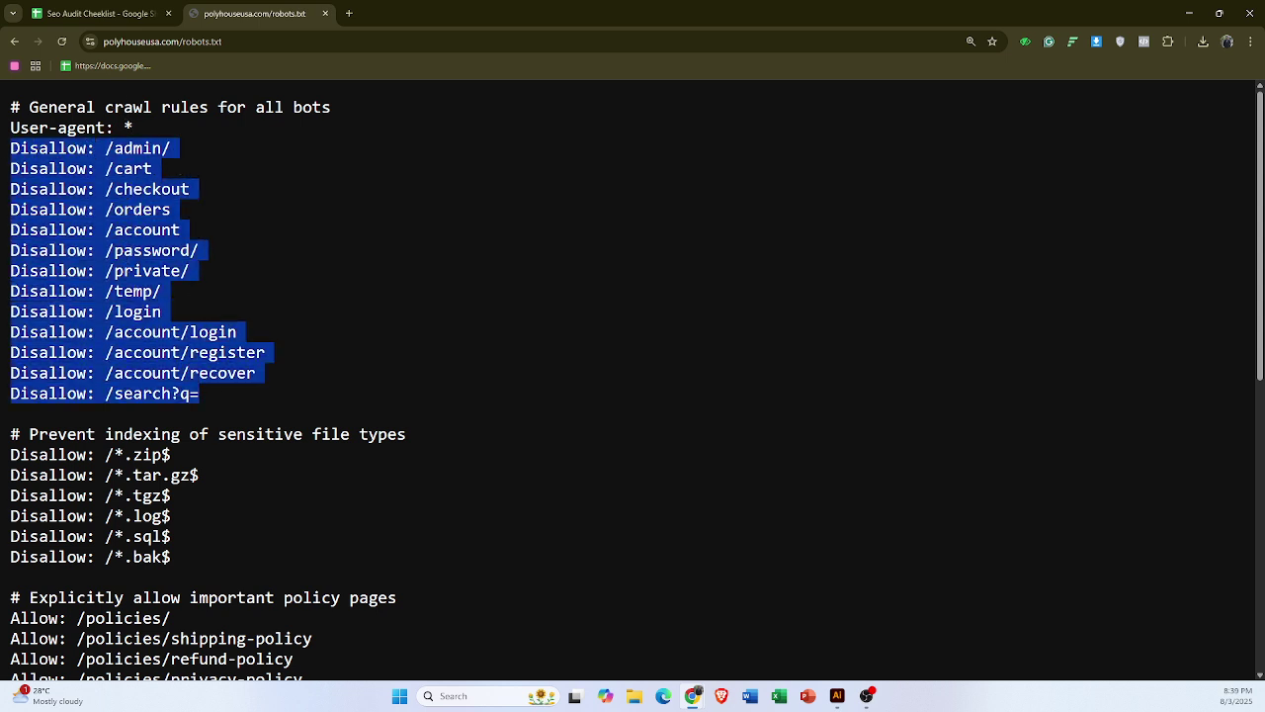
# - Back in the audit checklist, set the Score of "is the page indexed" in cell C17 to Need to Work
pyautogui.click(79, 14)
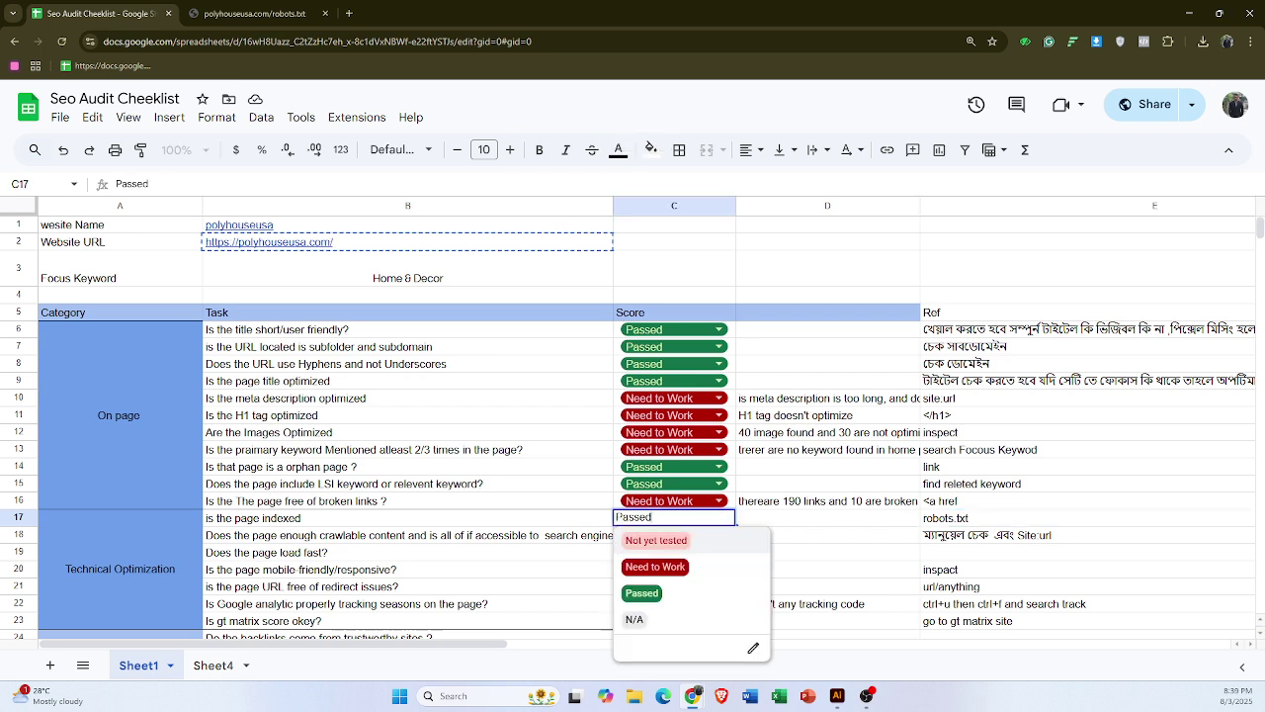
pyautogui.click(685, 519)
pyautogui.click(664, 564)
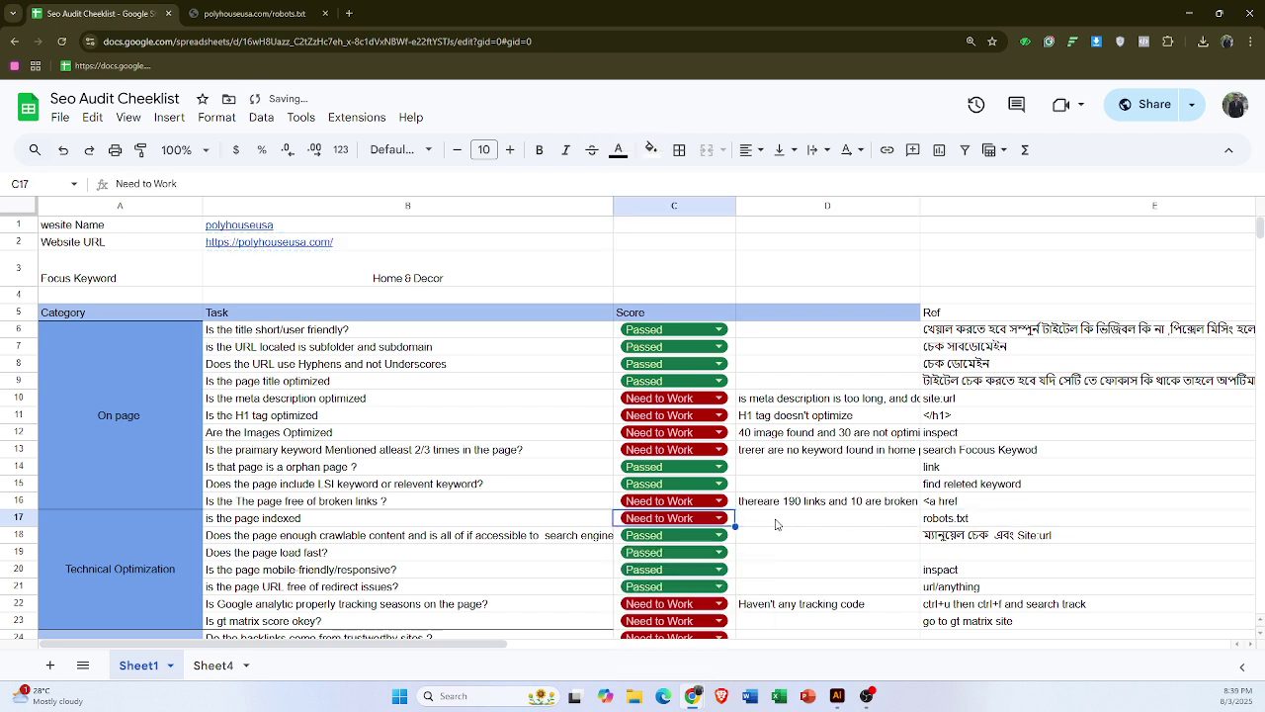
# - Paste the copied Disallow lines as one multi-line note into cell D17, undoing the paste that spreads over several rows
pyautogui.click(776, 523)
pyautogui.hotkey('ctrl', 'v')
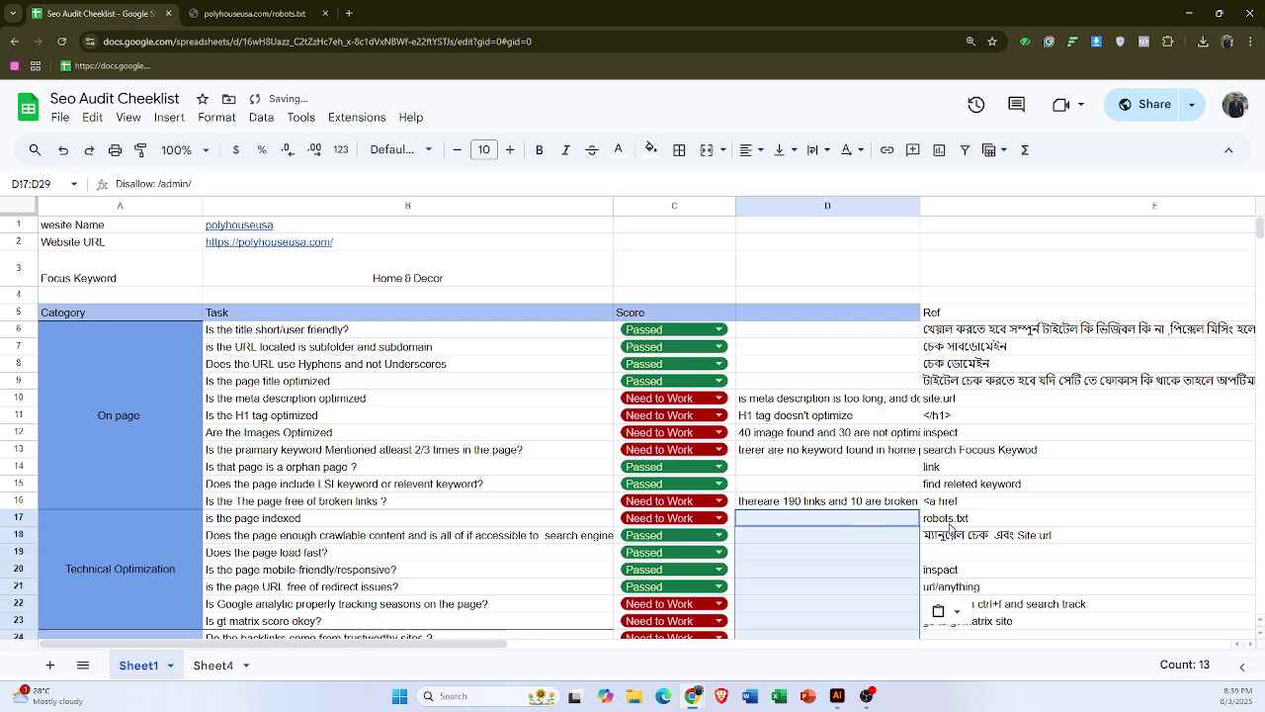
pyautogui.hotkey('ctrl', 'z')
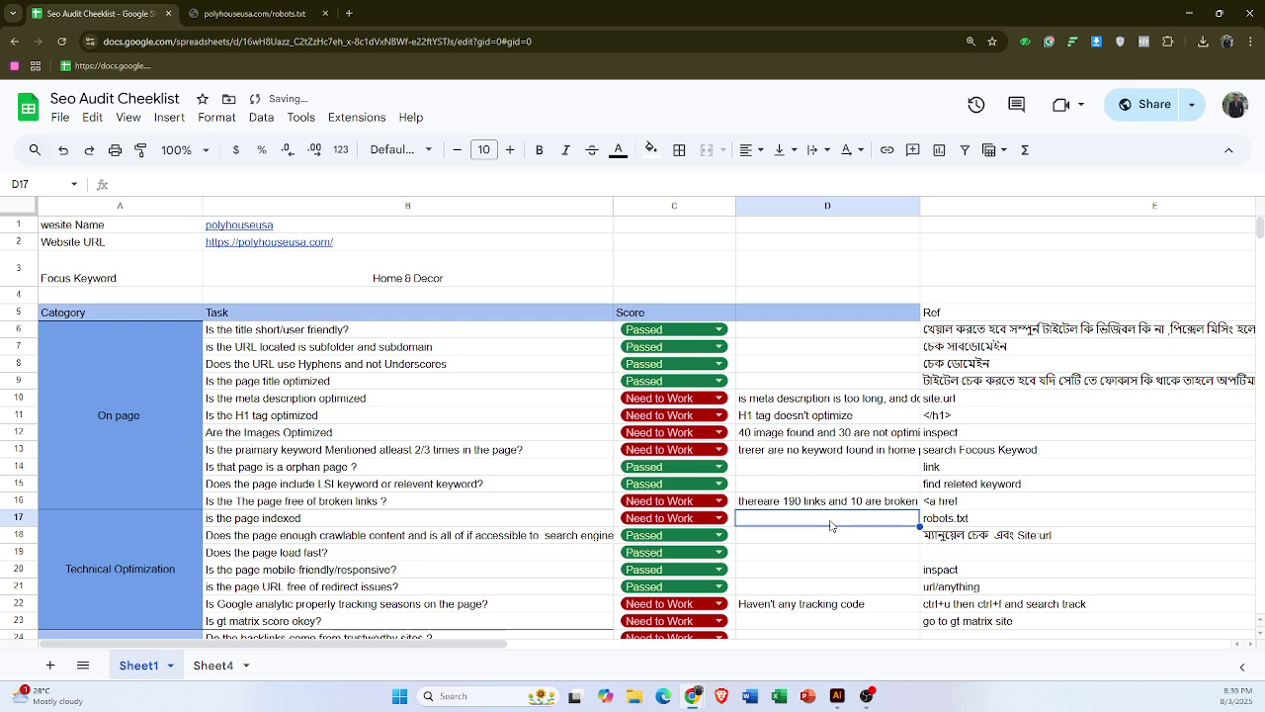
pyautogui.hotkey('ctrl', 'v')
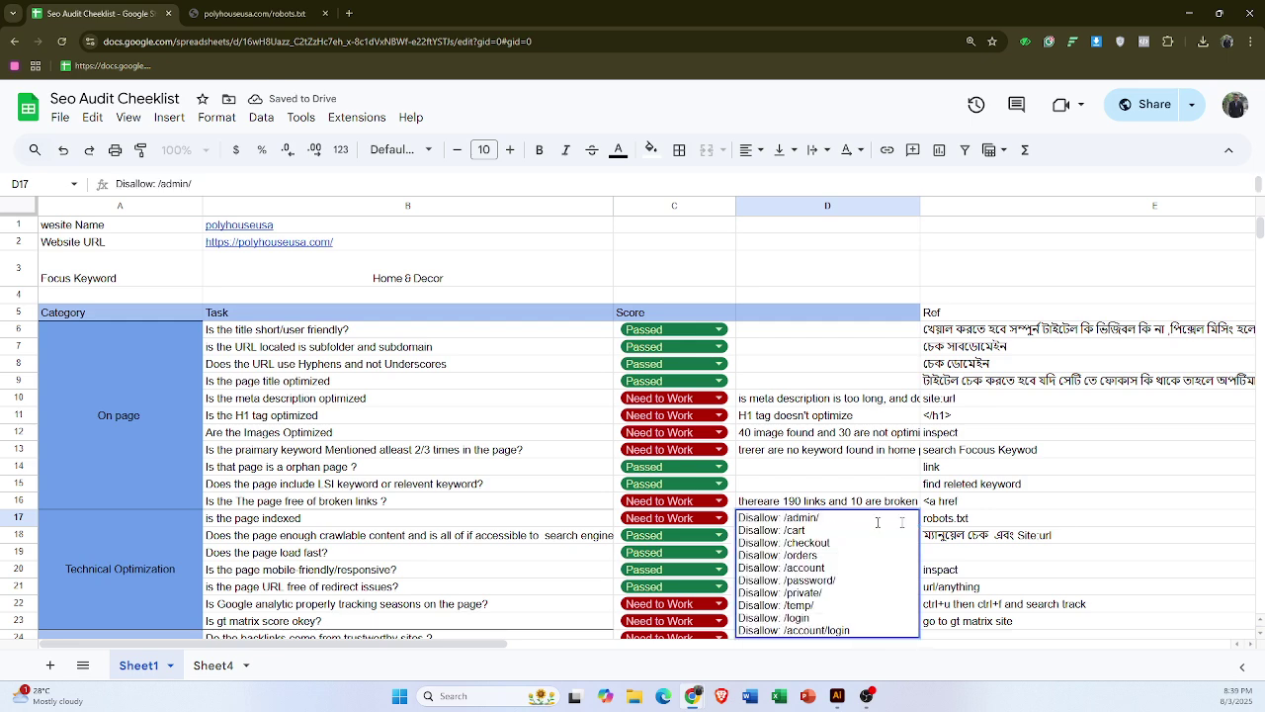
pyautogui.press('Tab')
pyautogui.scroll(-3, 705, 539)
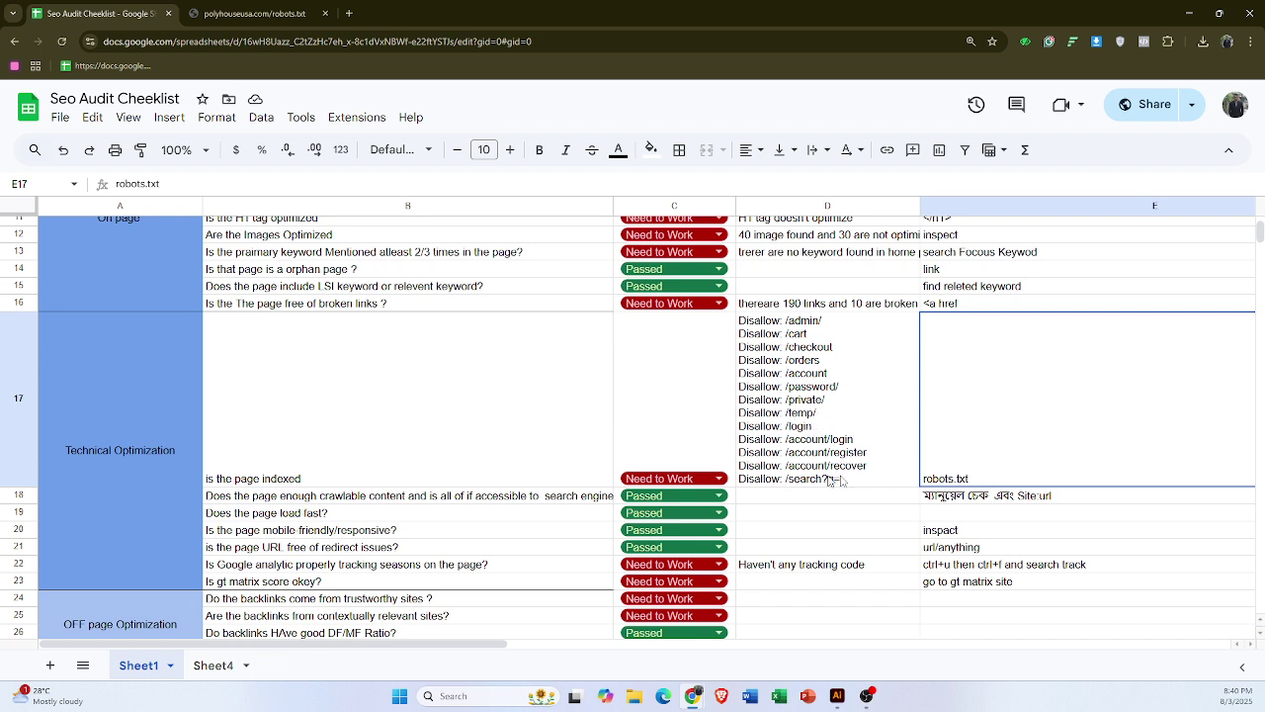
pyautogui.click(274, 502)
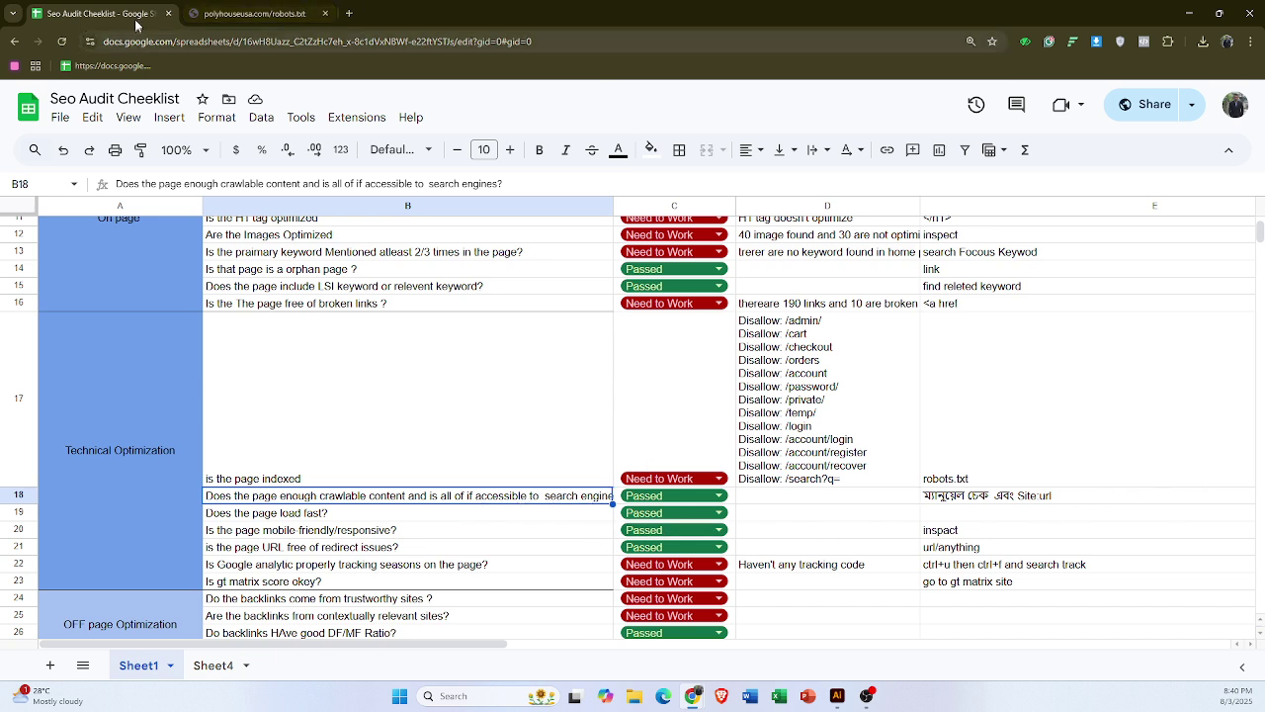
pyautogui.click(208, 13)
pyautogui.click(218, 41)
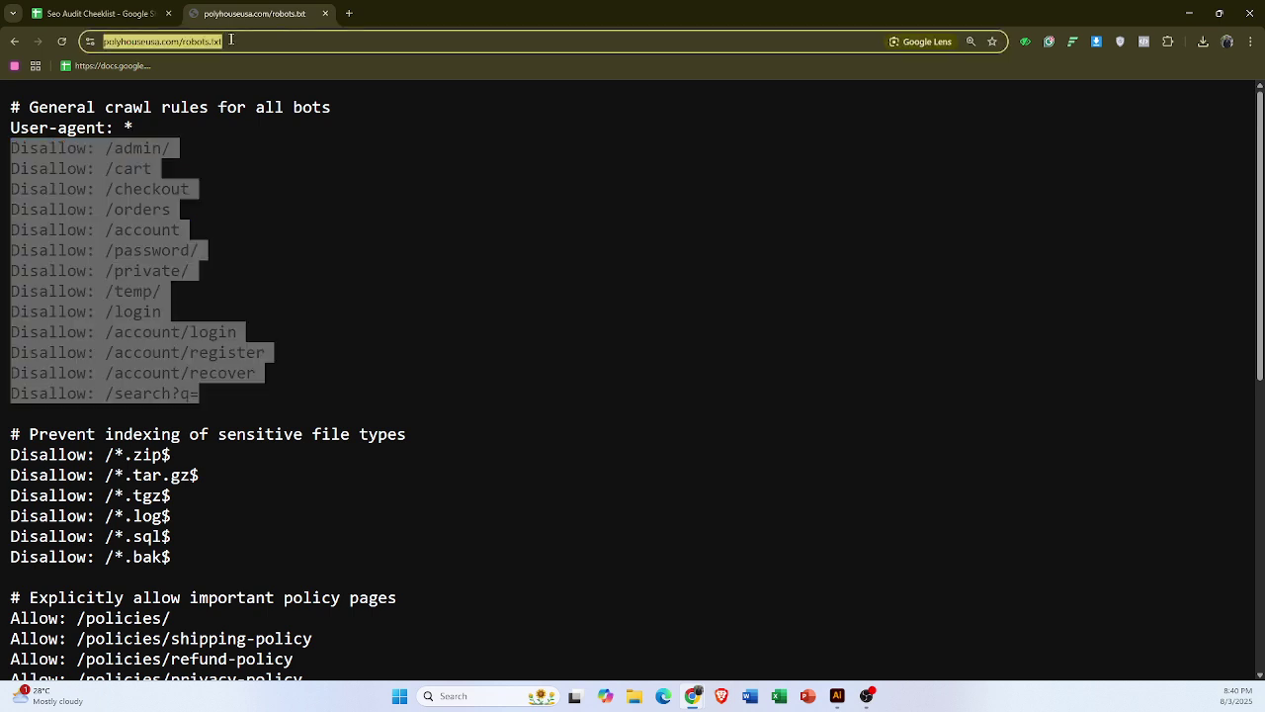
pyautogui.press('BackSpace')
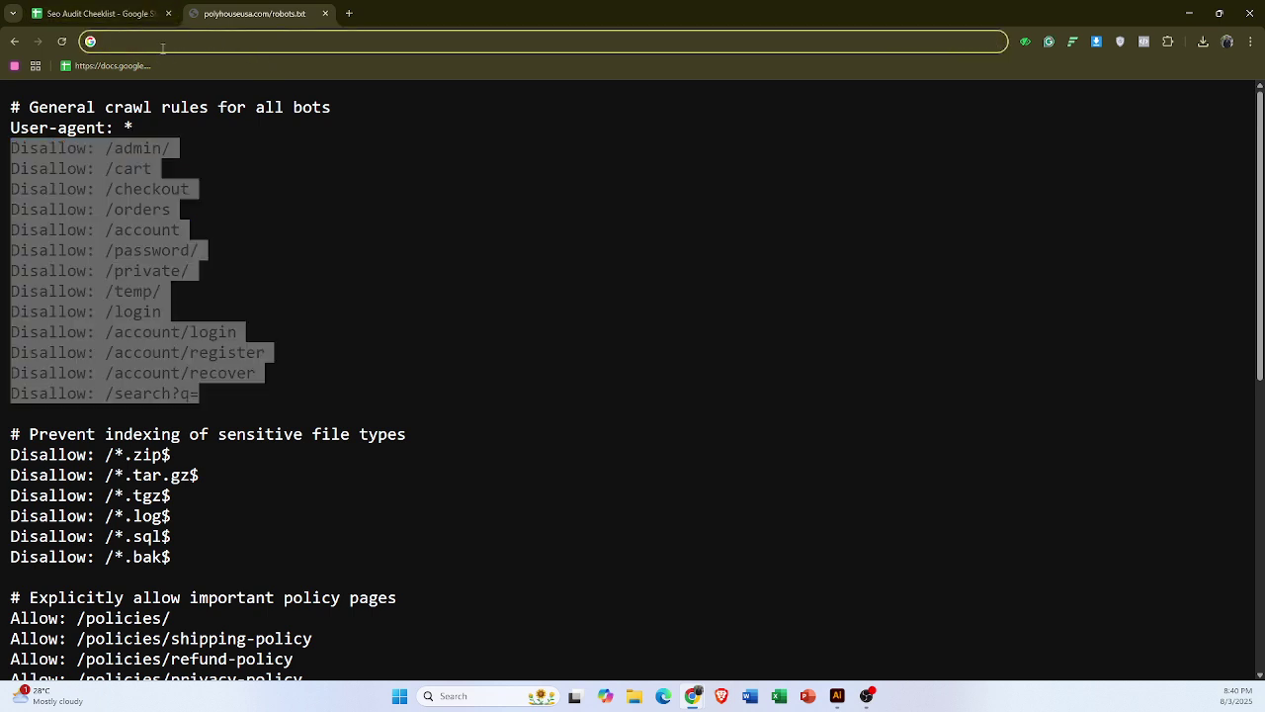
pyautogui.hotkey('ctrl', 'v')
pyautogui.hotkey('ctrl', 'a')
pyautogui.press('BackSpace')
pyautogui.press('super+v')
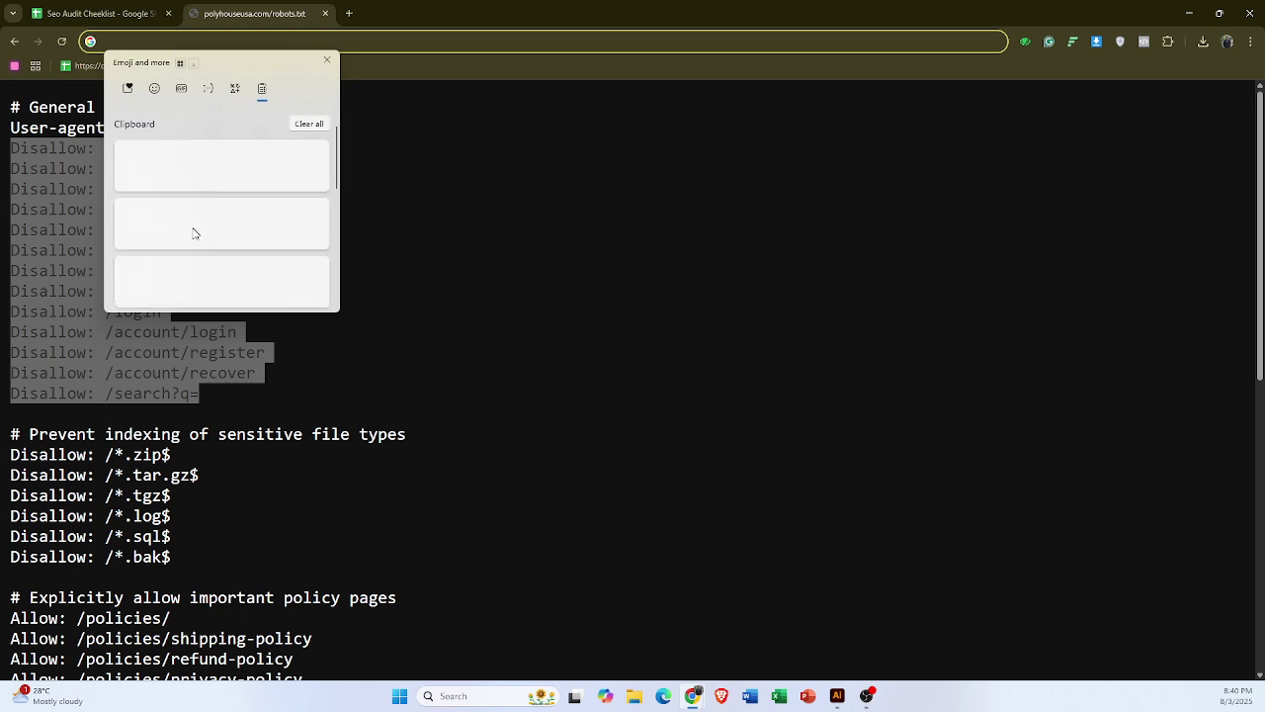
pyautogui.click(194, 224)
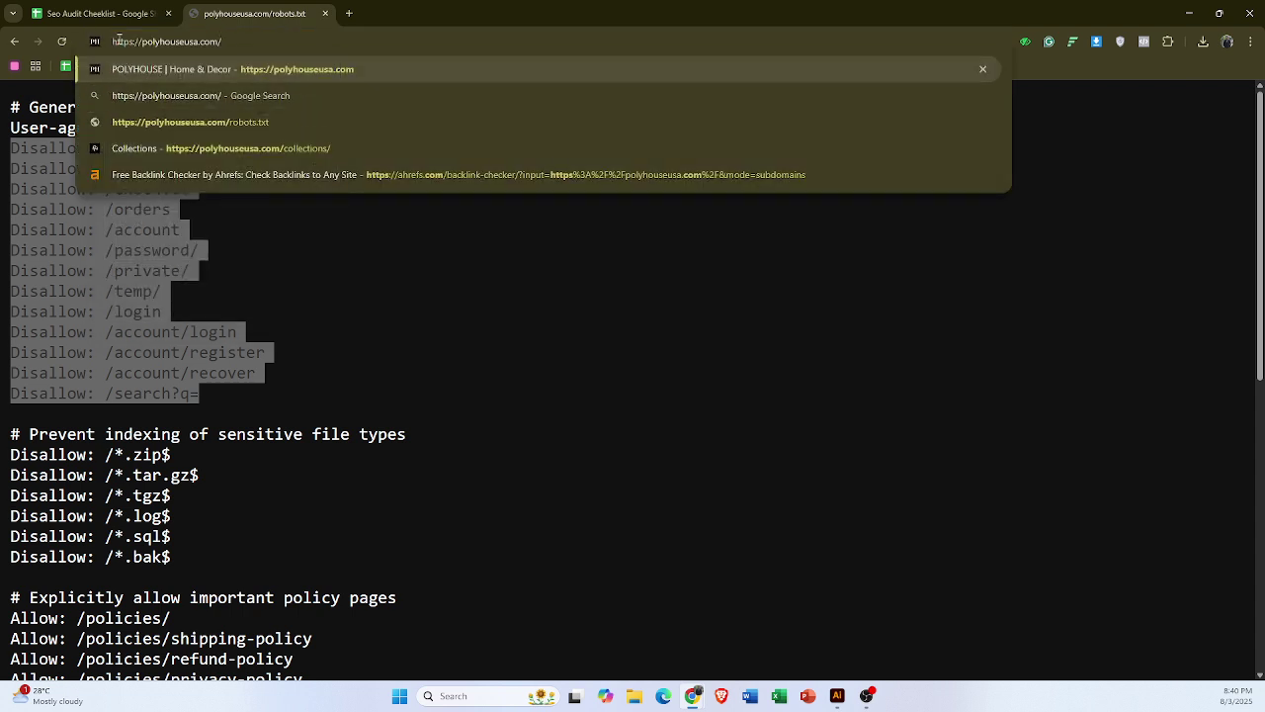
pyautogui.click(113, 41)
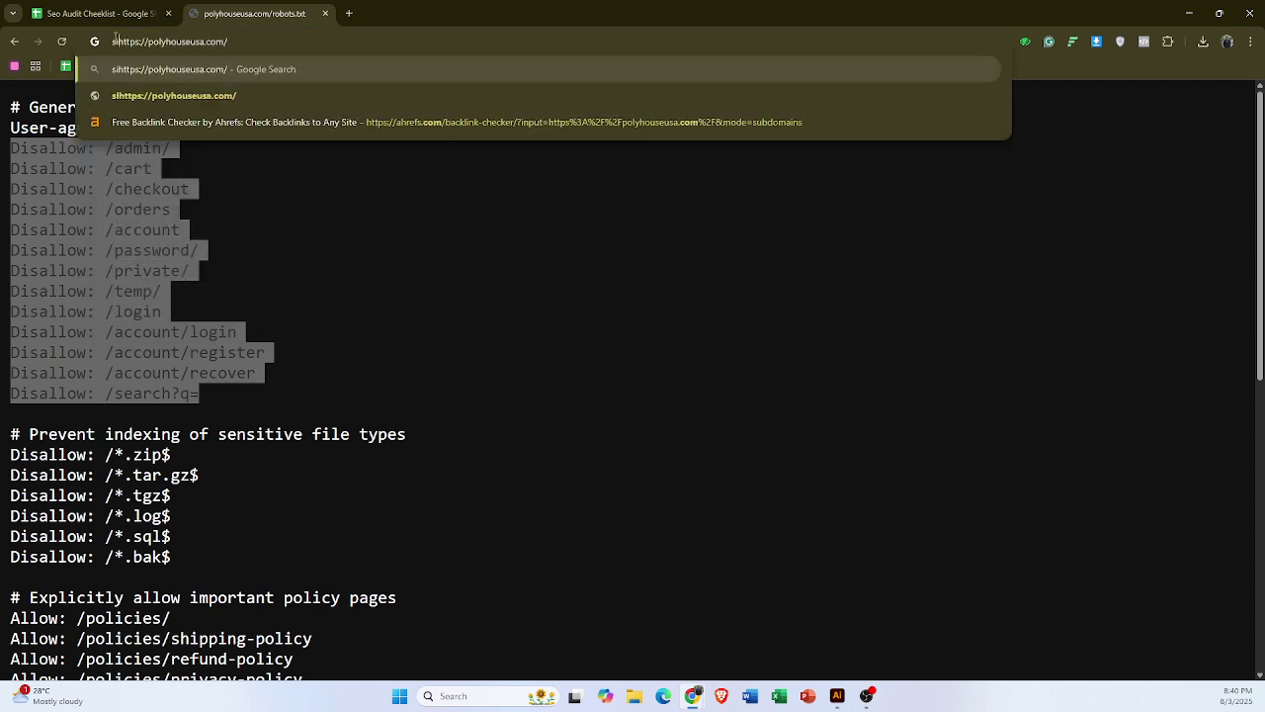
pyautogui.write('site:')
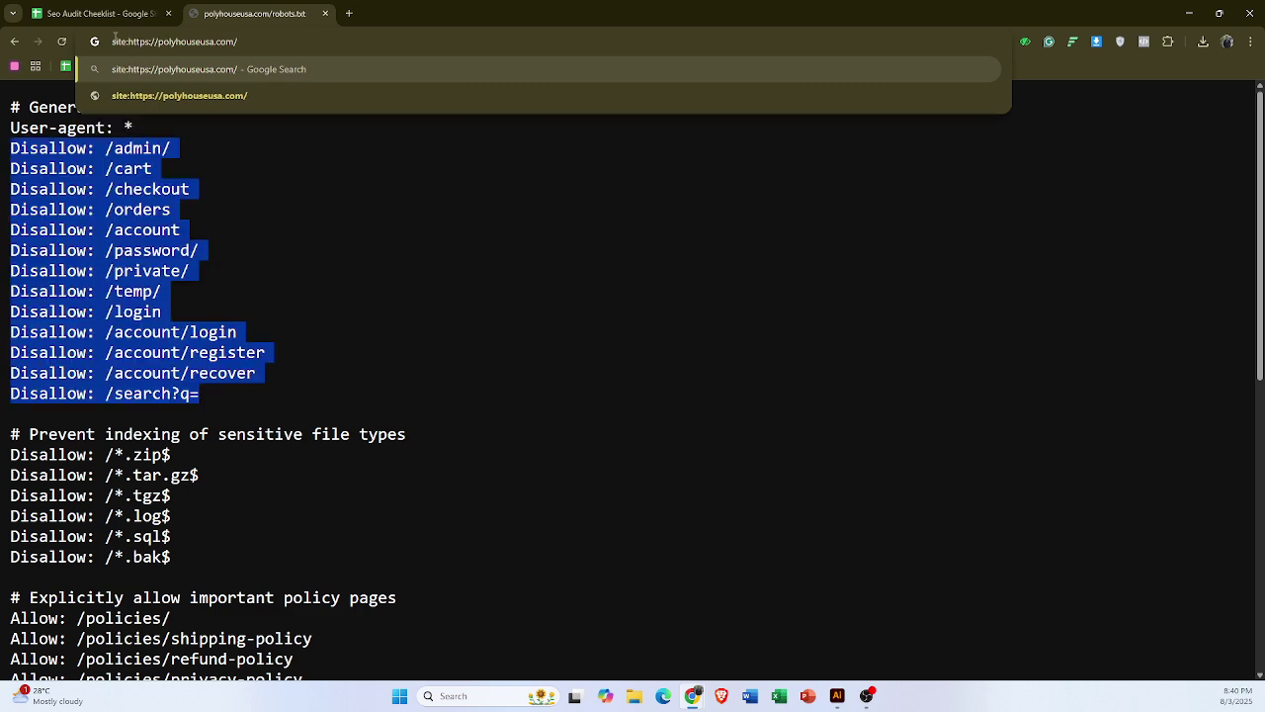
pyautogui.press('Return')
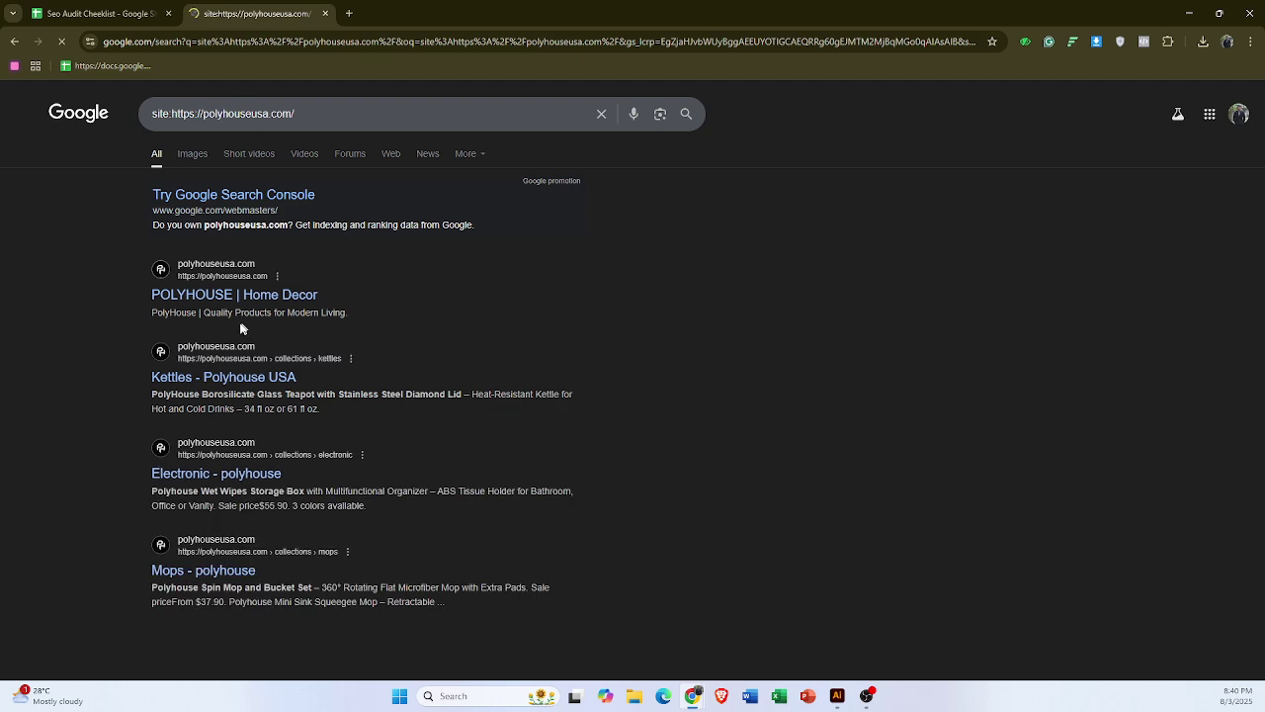
# - Examine the indexed polyhouseusa.com pages across several pages of the site: search results
pyautogui.scroll(-5, 237, 395)
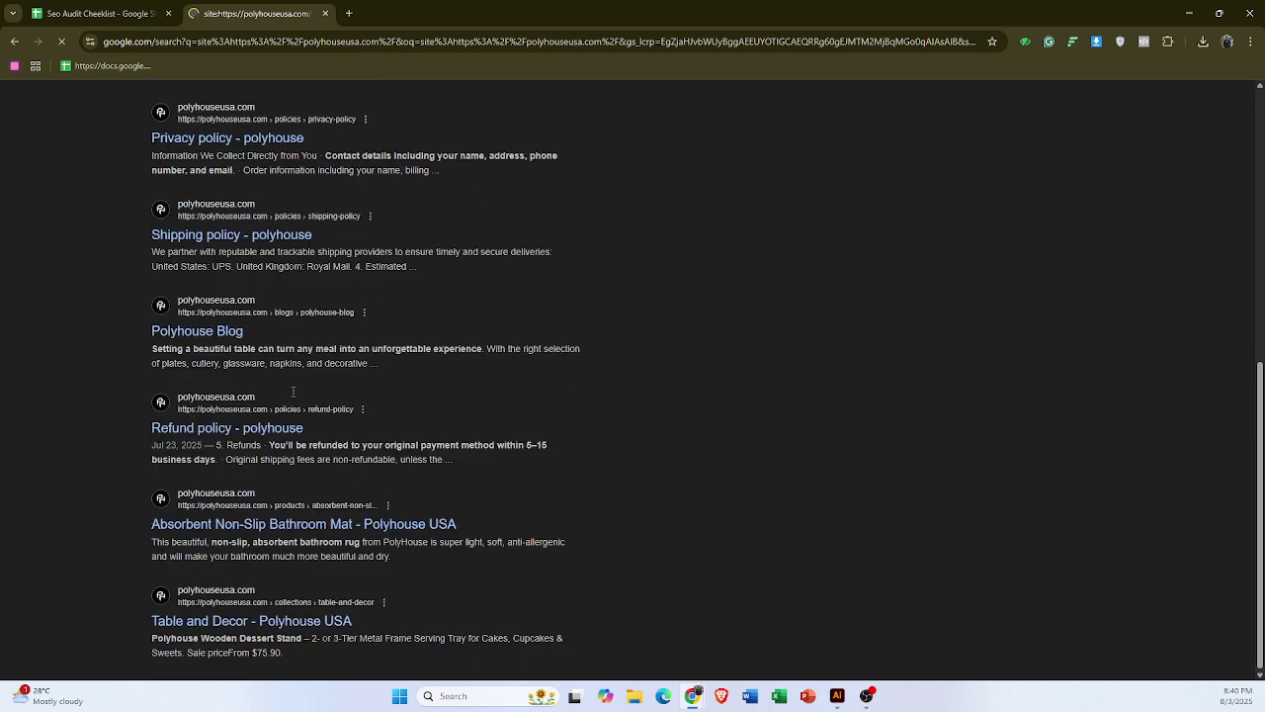
pyautogui.scroll(-1, 292, 392)
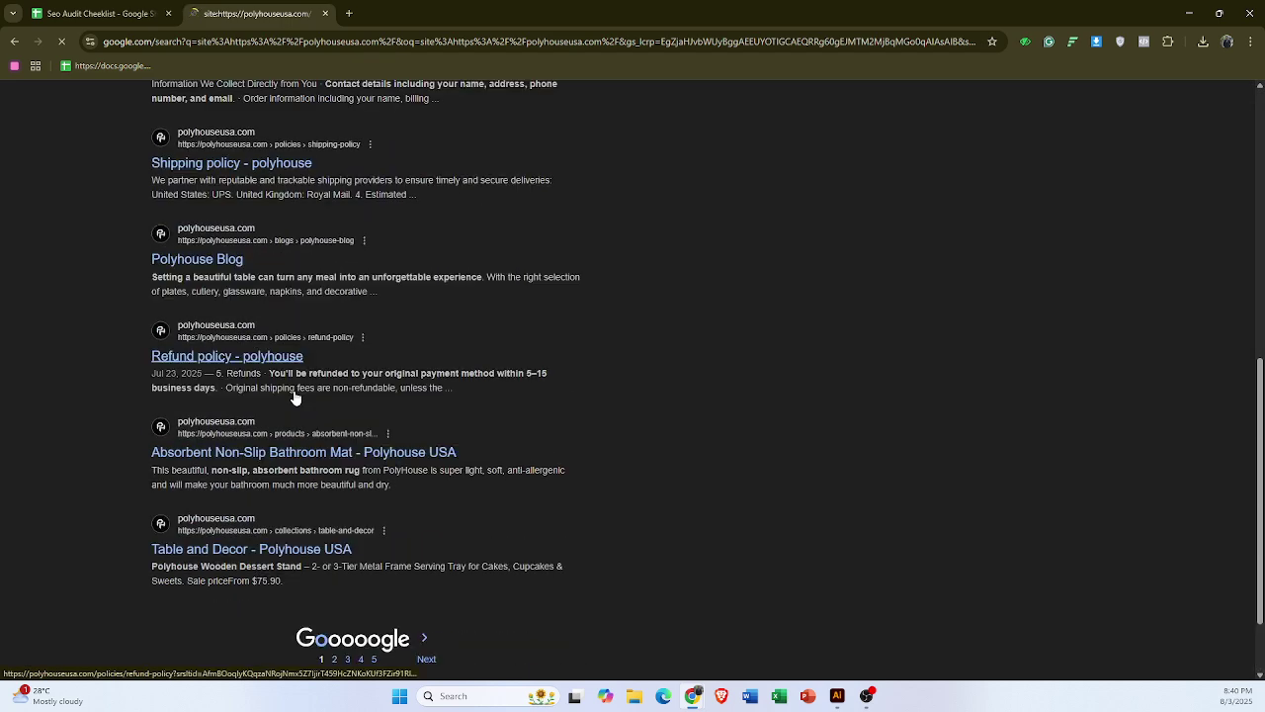
pyautogui.scroll(10, 192, 111)
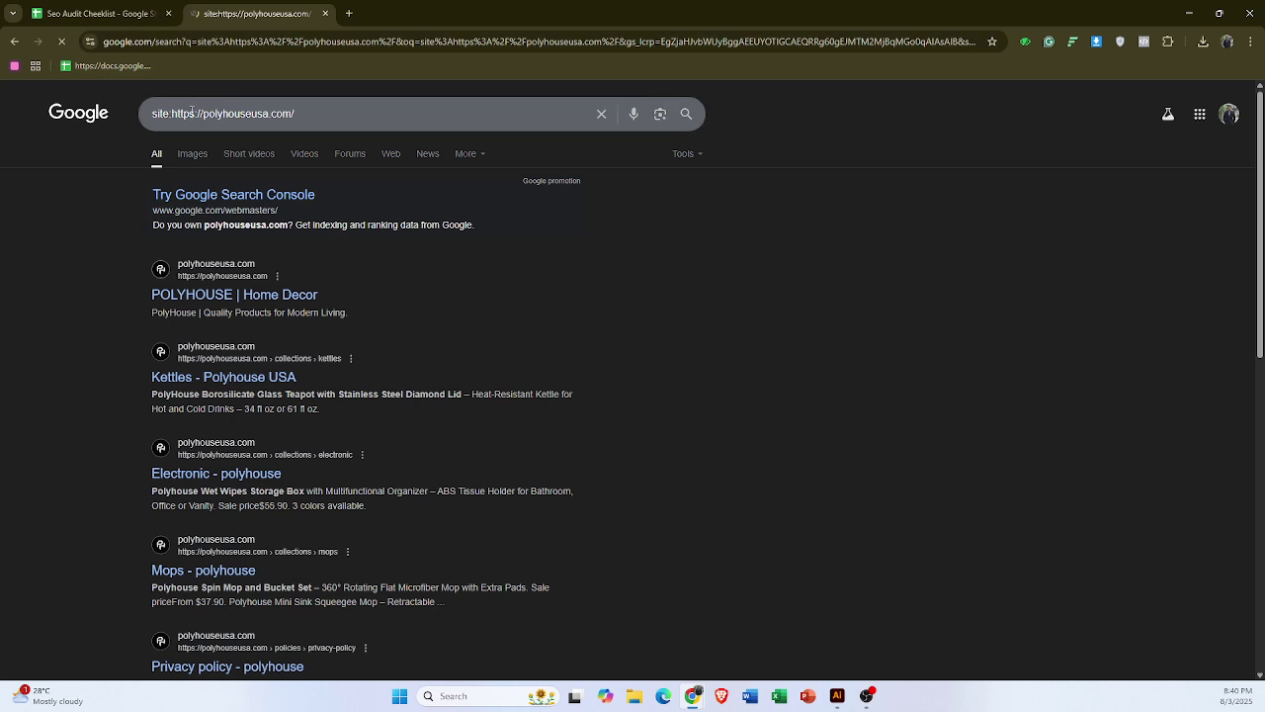
pyautogui.scroll(-10, 263, 327)
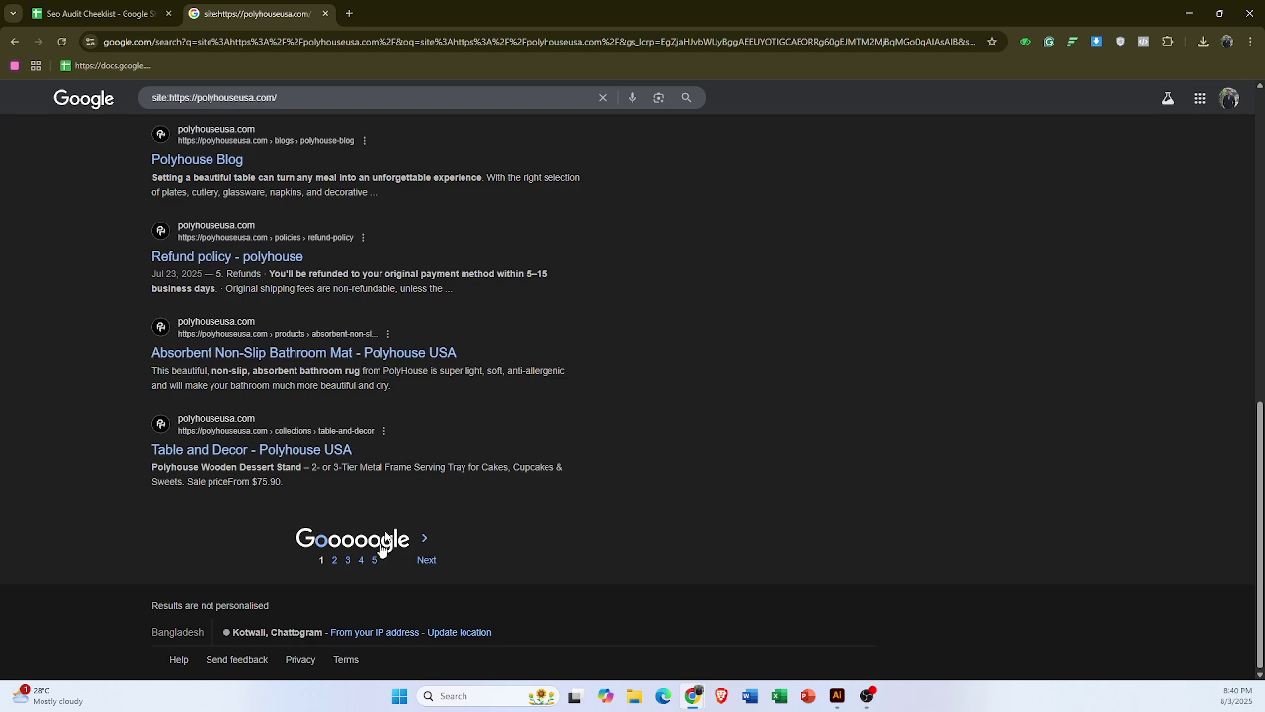
pyautogui.click(434, 563)
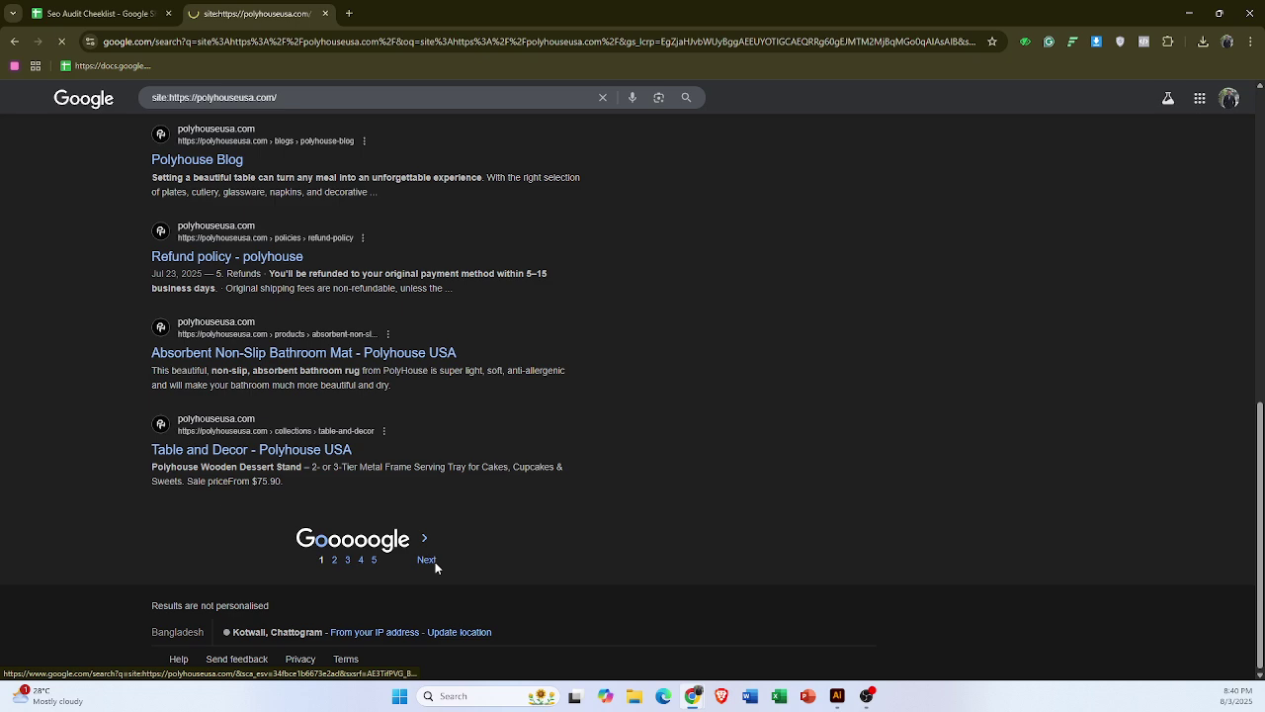
pyautogui.scroll(-10, 336, 406)
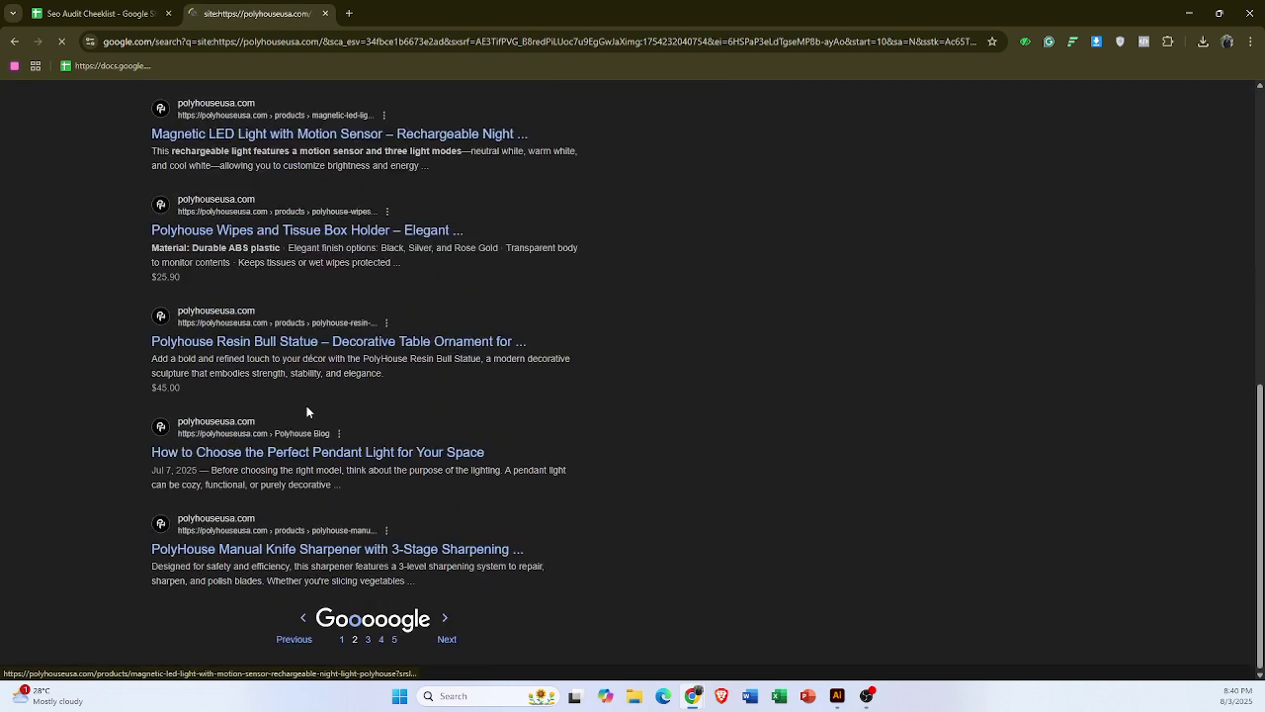
pyautogui.click(445, 640)
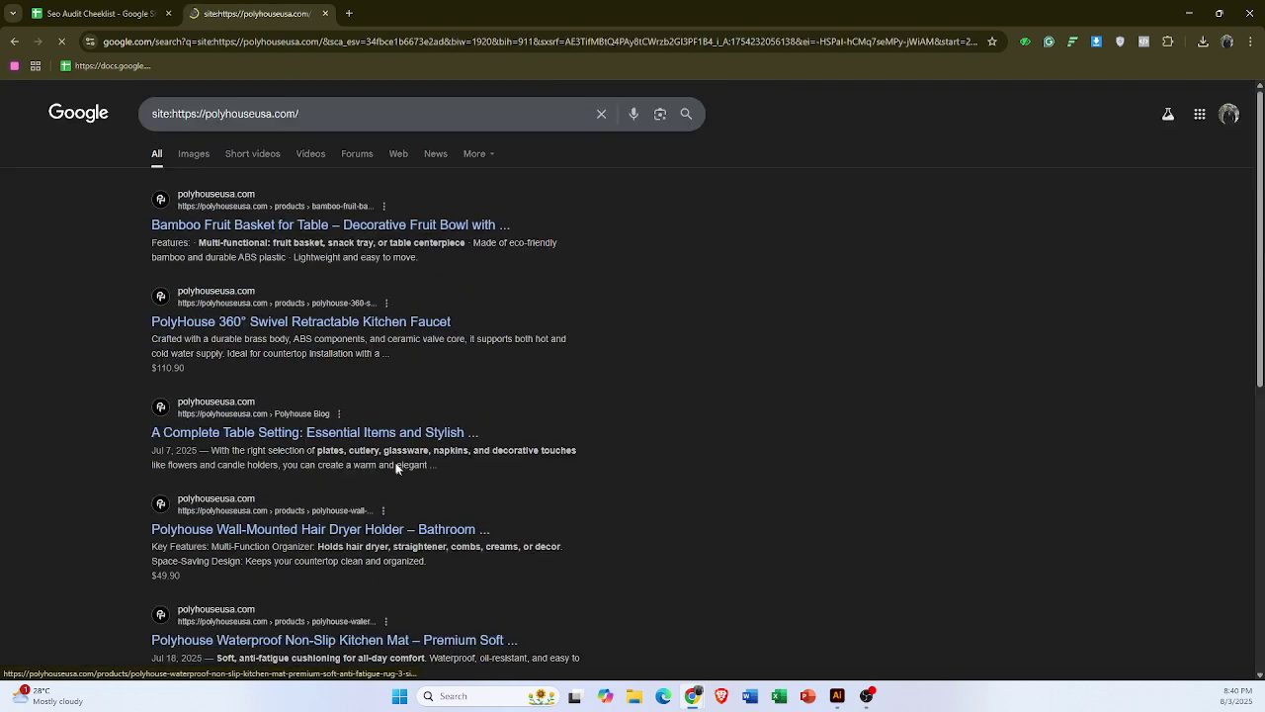
pyautogui.scroll(-10, 396, 468)
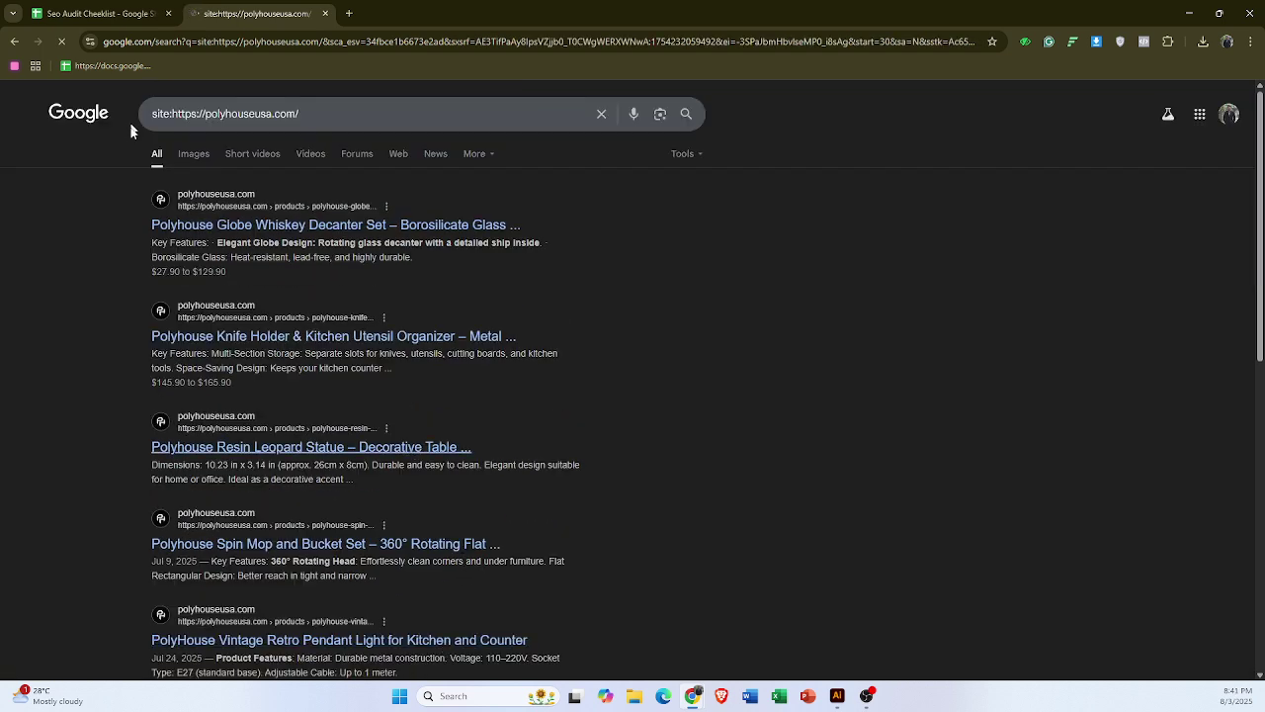
pyautogui.scroll(-10, 395, 449)
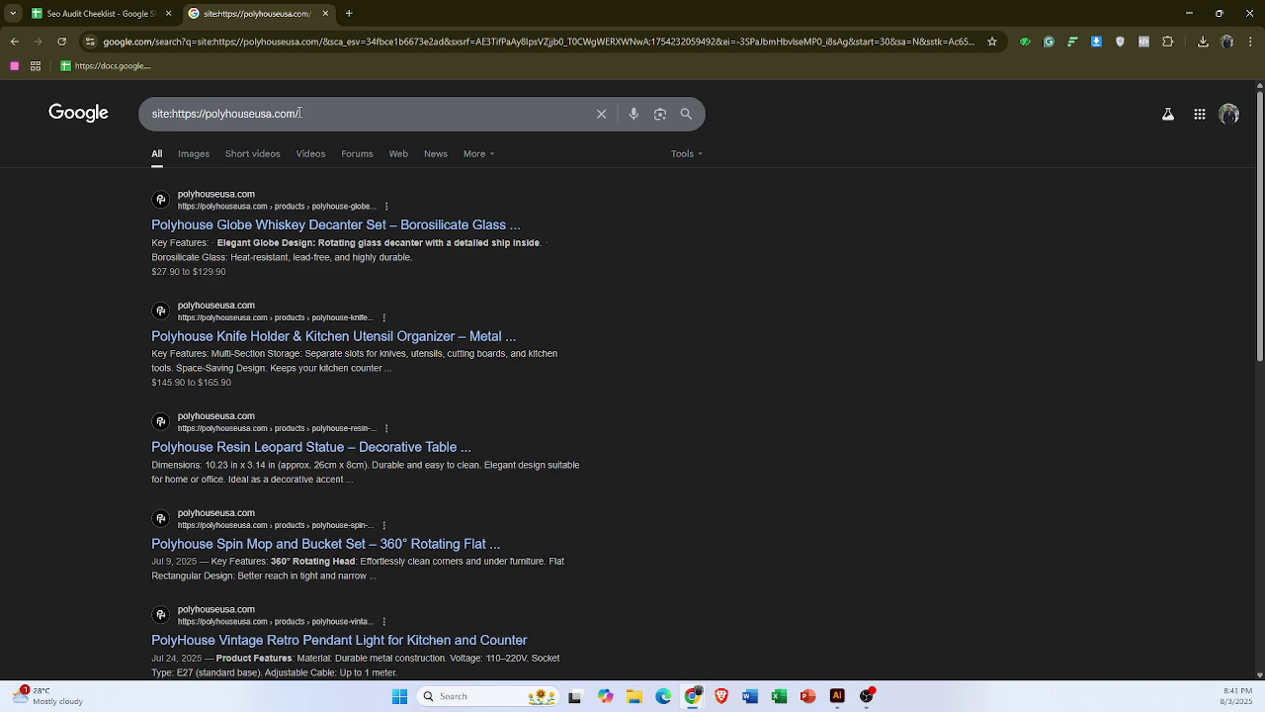
pyautogui.click(172, 113)
pyautogui.keyDown('shift'); pyautogui.click(308, 110); pyautogui.keyUp('shift')
pyautogui.hotkey('ctrl', 'c')
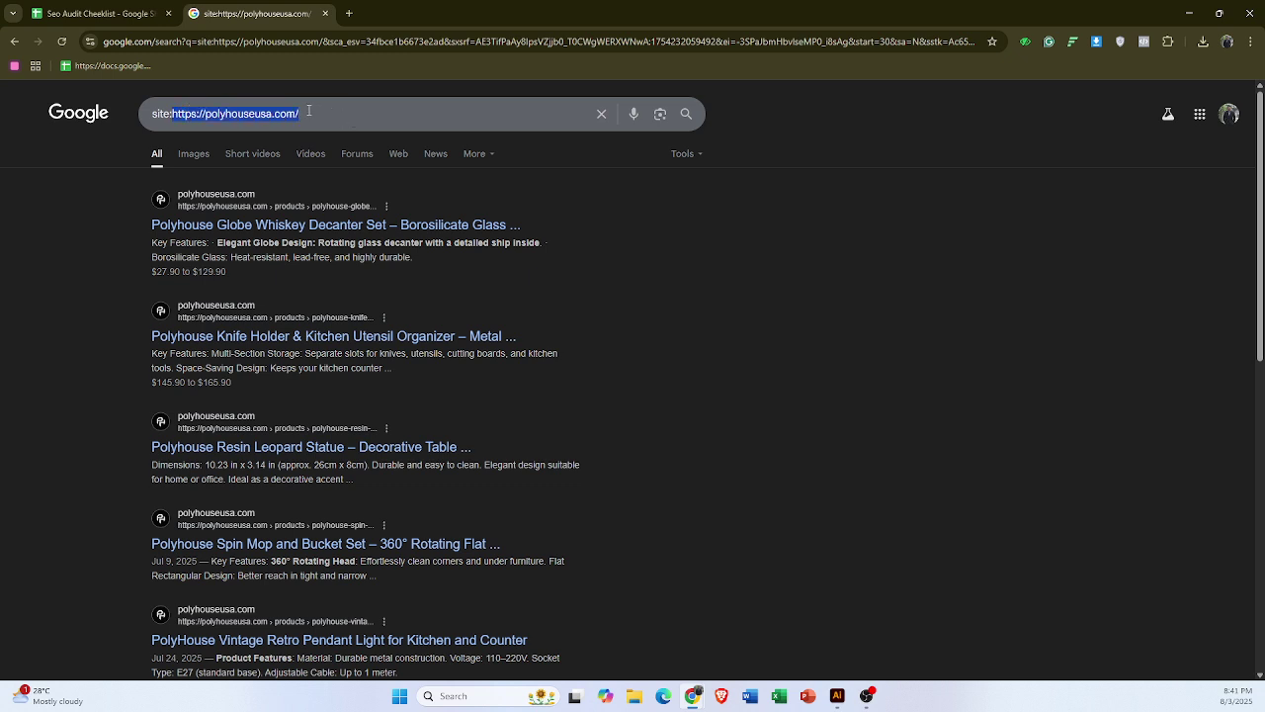
pyautogui.click(254, 41)
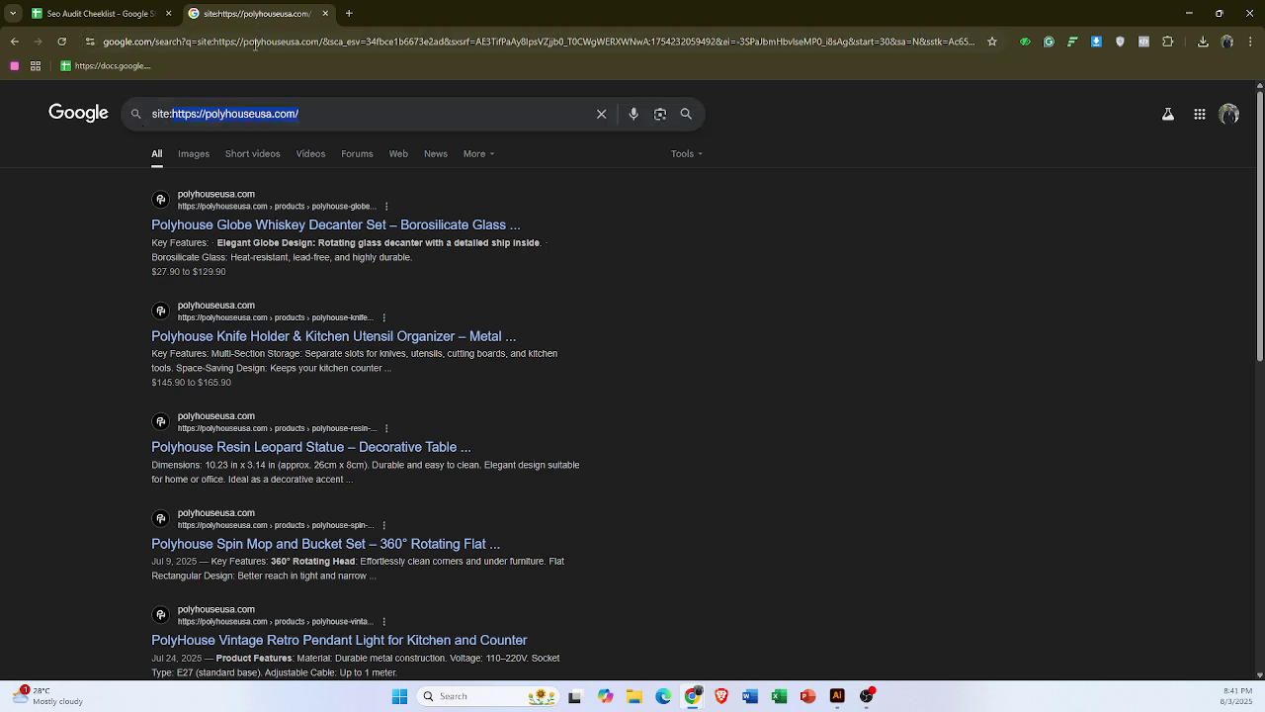
pyautogui.hotkey('ctrl', 'v')
pyautogui.press('Return')
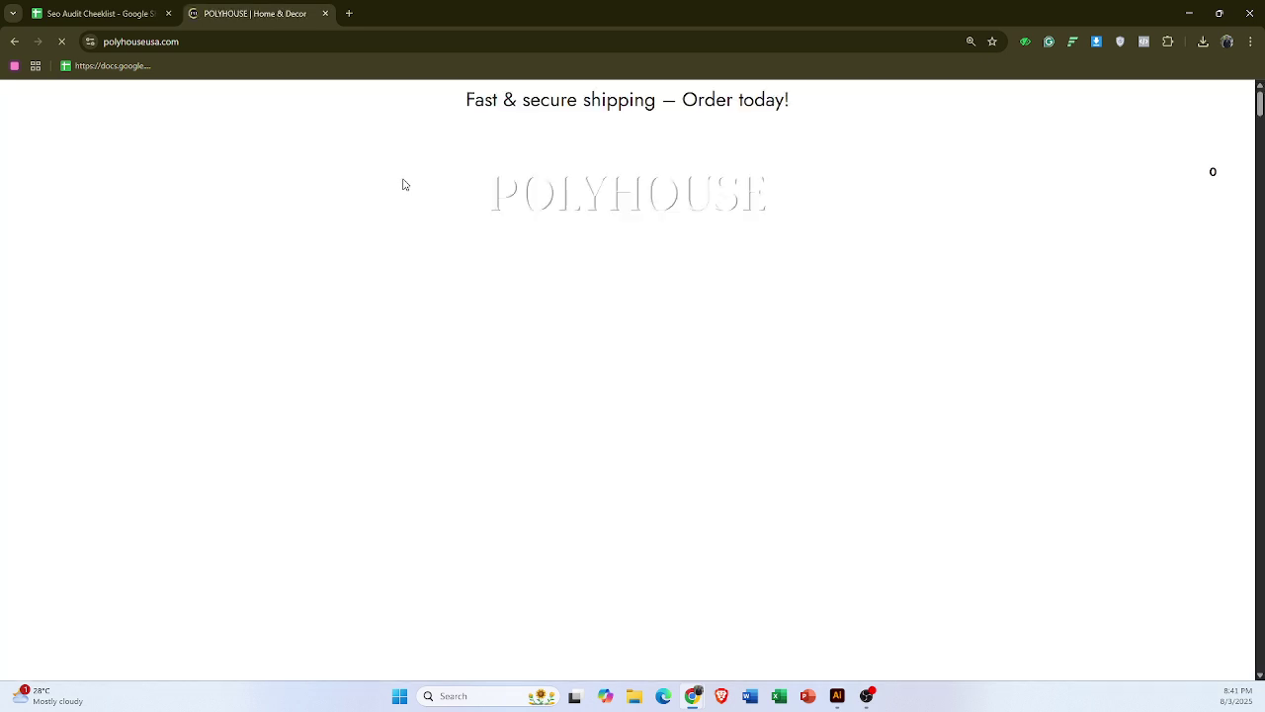
# - Examine the homepage's content from the hero banner through the product sections, FAQ and support area to the footer
pyautogui.scroll(-4, 672, 370)
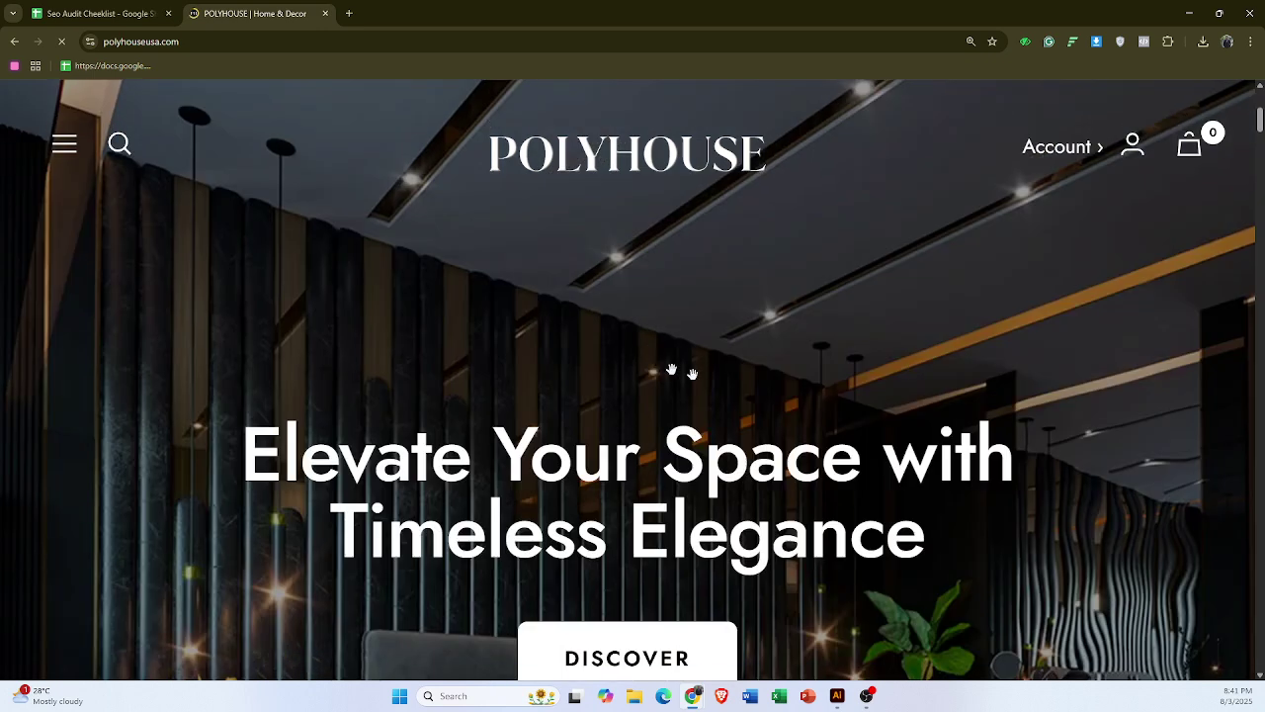
pyautogui.scroll(-5, 672, 371)
pyautogui.scroll(-4, 813, 417)
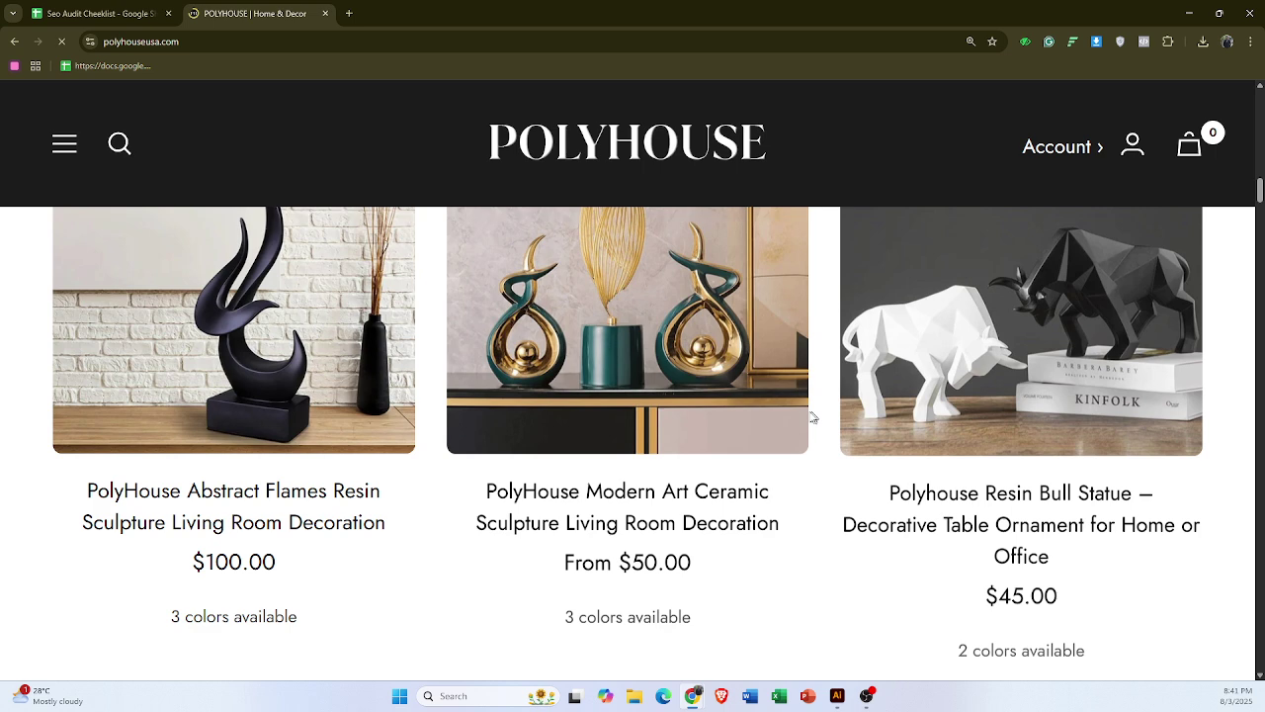
pyautogui.scroll(-5, 812, 417)
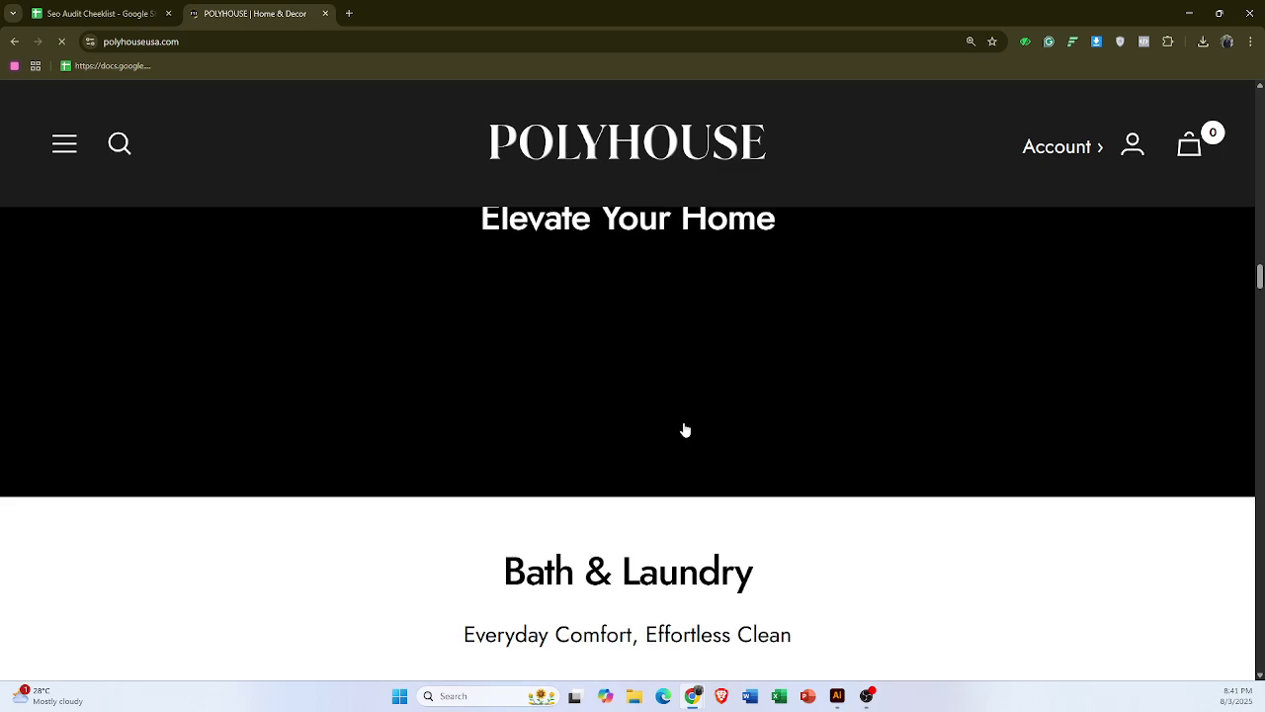
pyautogui.scroll(-6, 685, 430)
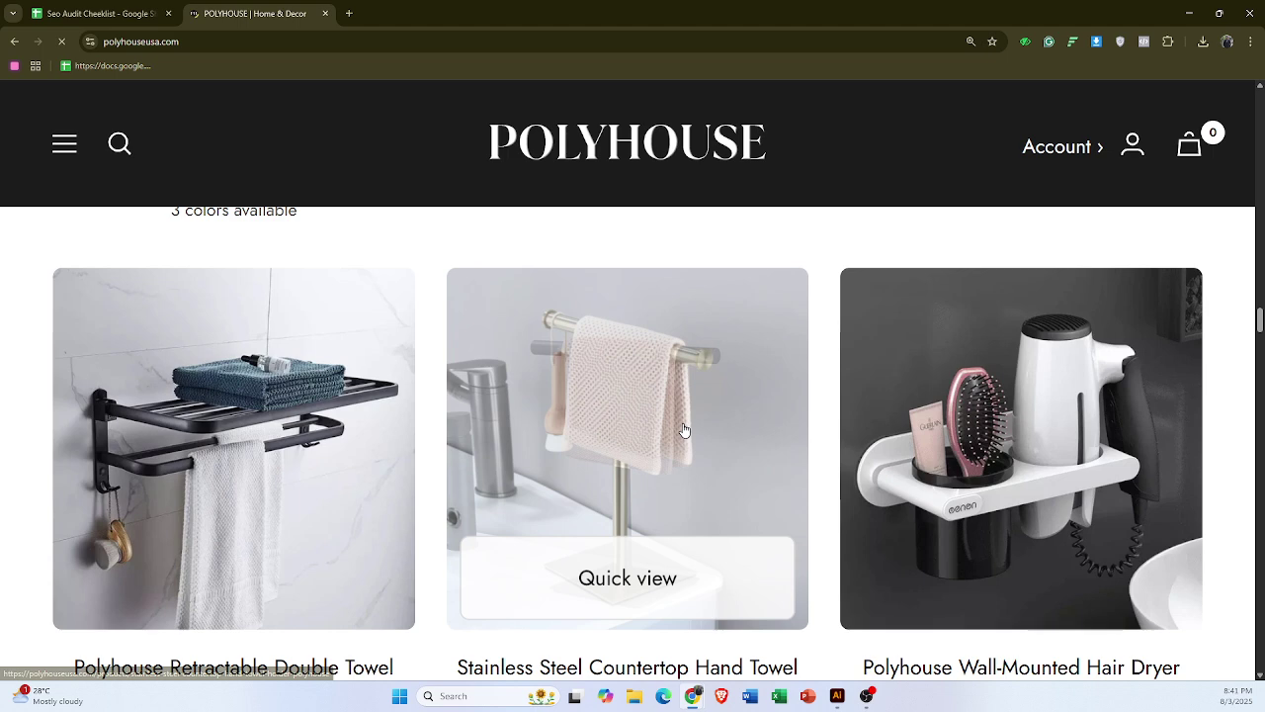
pyautogui.scroll(-15, 724, 461)
pyautogui.scroll(5, 724, 461)
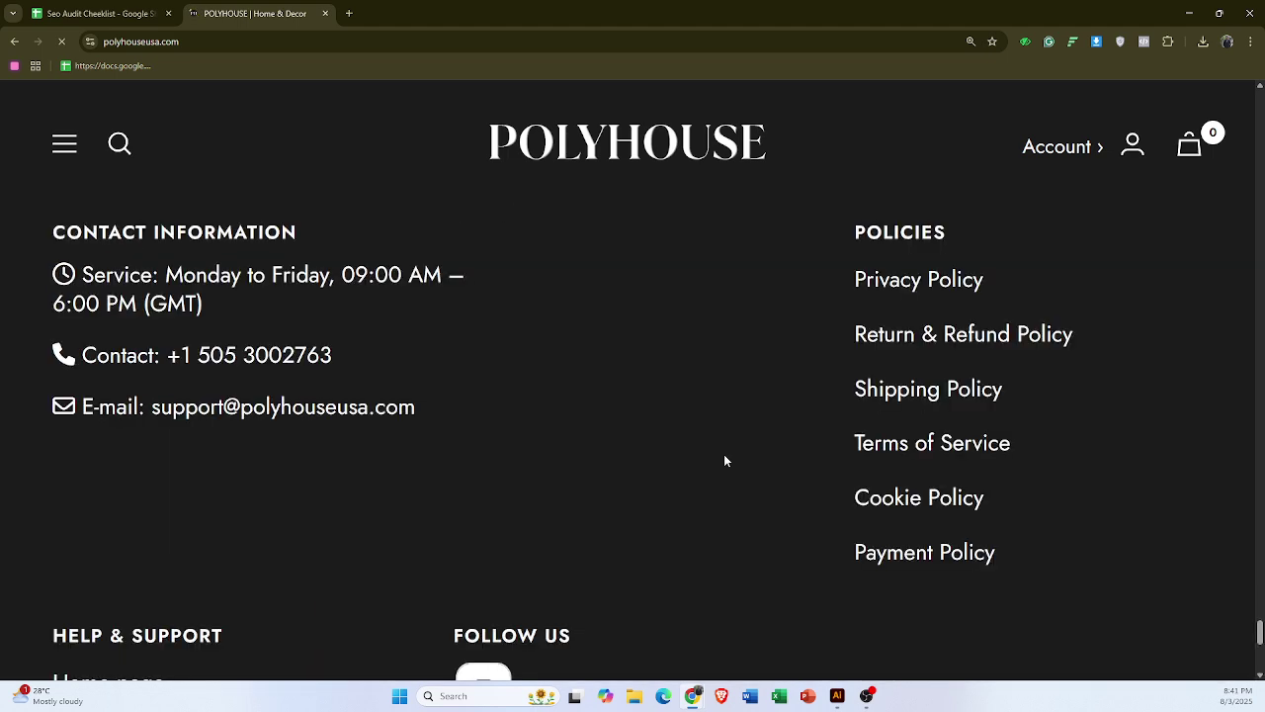
pyautogui.scroll(10, 724, 461)
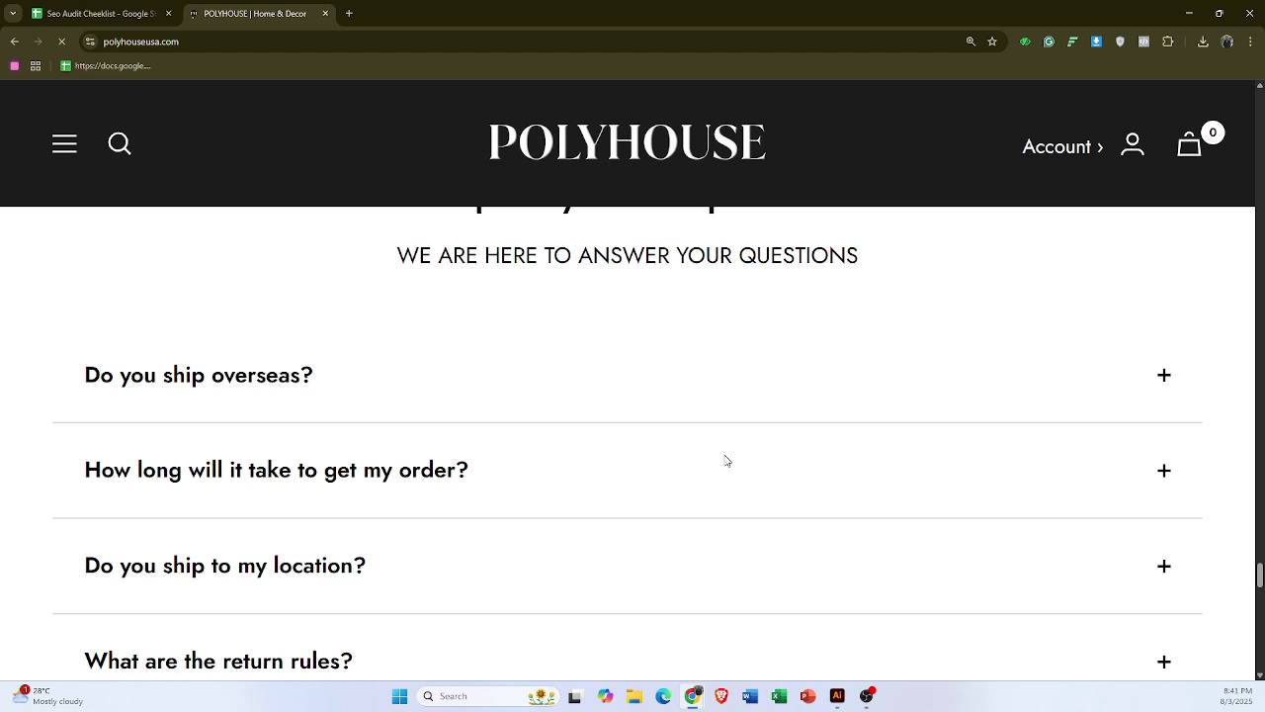
pyautogui.scroll(-5, 626, 357)
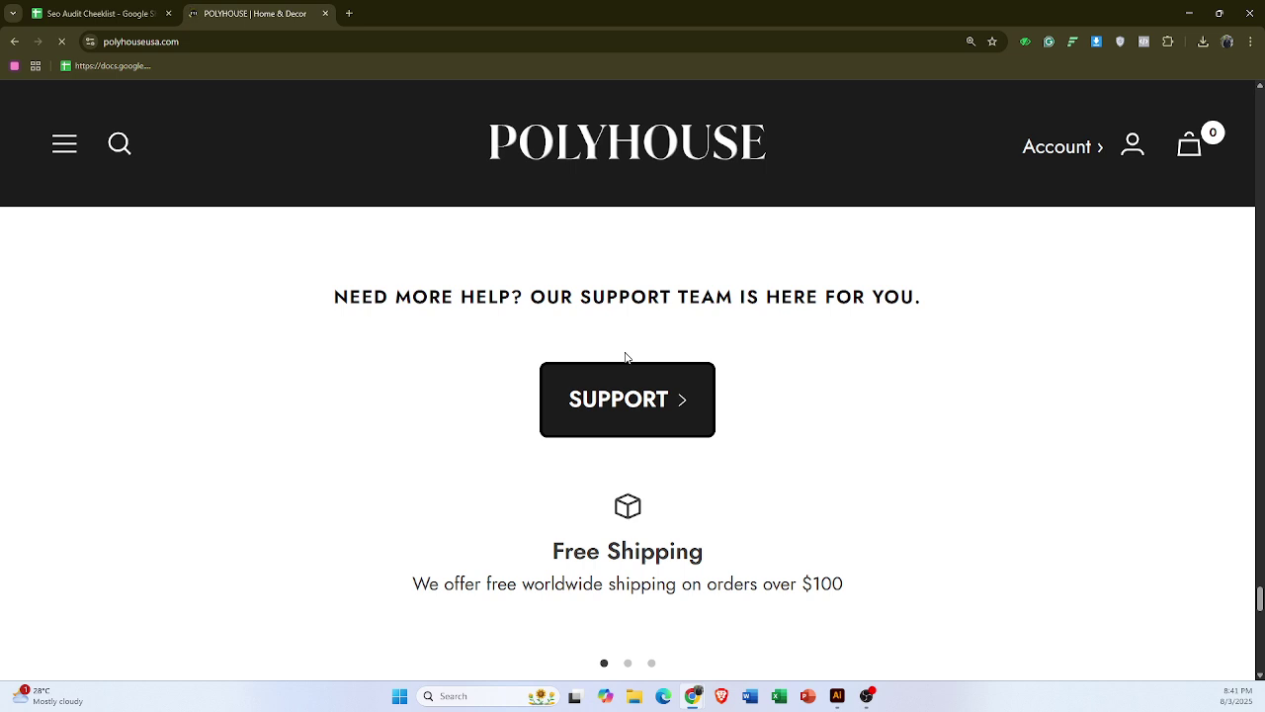
# - Switch back to the audit checklist and undo the accidental clearing of the crawlable content question in cell B18
pyautogui.hotkey('ctrl', 'Tab')
pyautogui.scroll(-2, 338, 315)
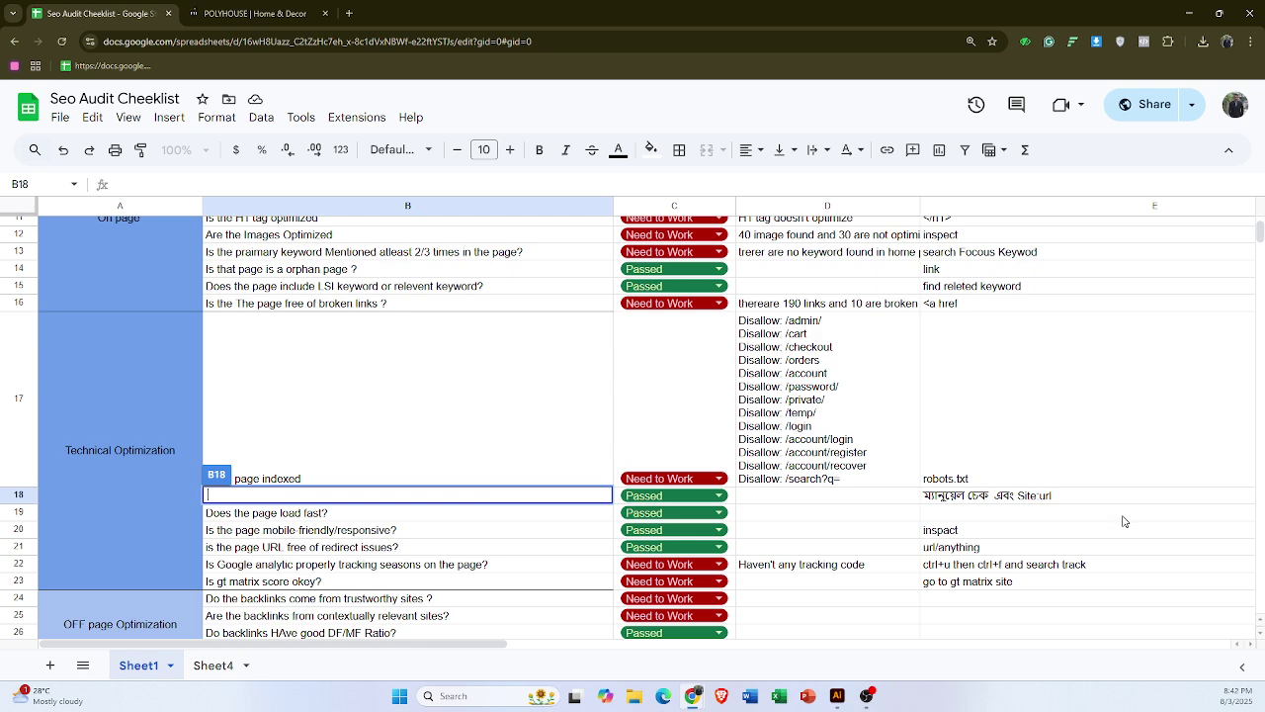
pyautogui.click(1126, 517)
pyautogui.click(393, 562)
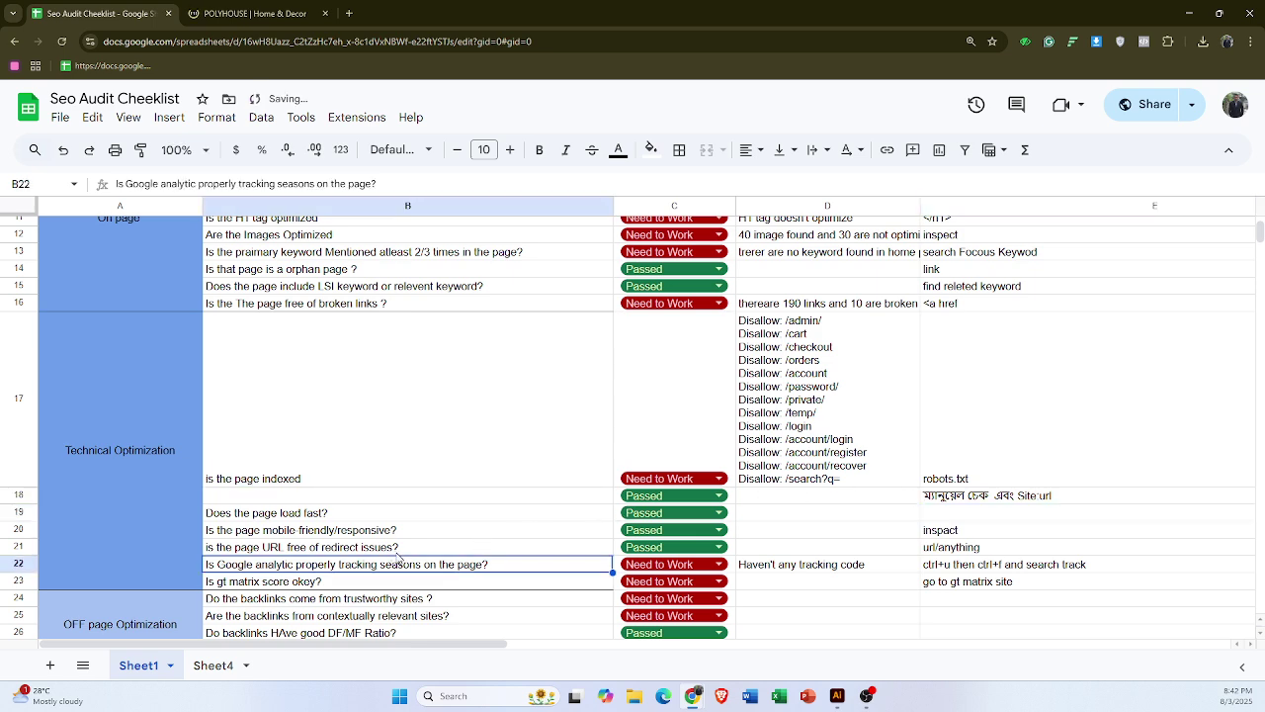
pyautogui.hotkey('ctrl', 'z')
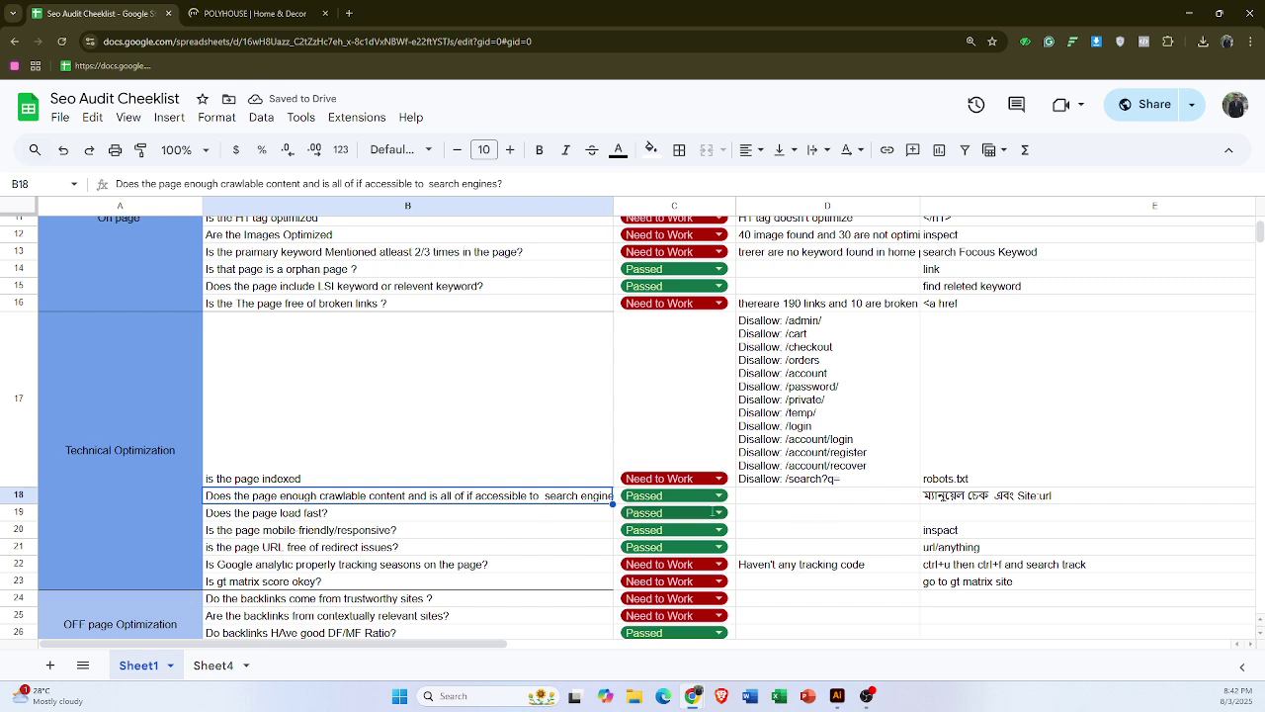
# - Set the Scores of "Does the page load fast?" in C19 and "Is the page mobile-friendly/responsive?" in C20 to N/A
pyautogui.click(712, 515)
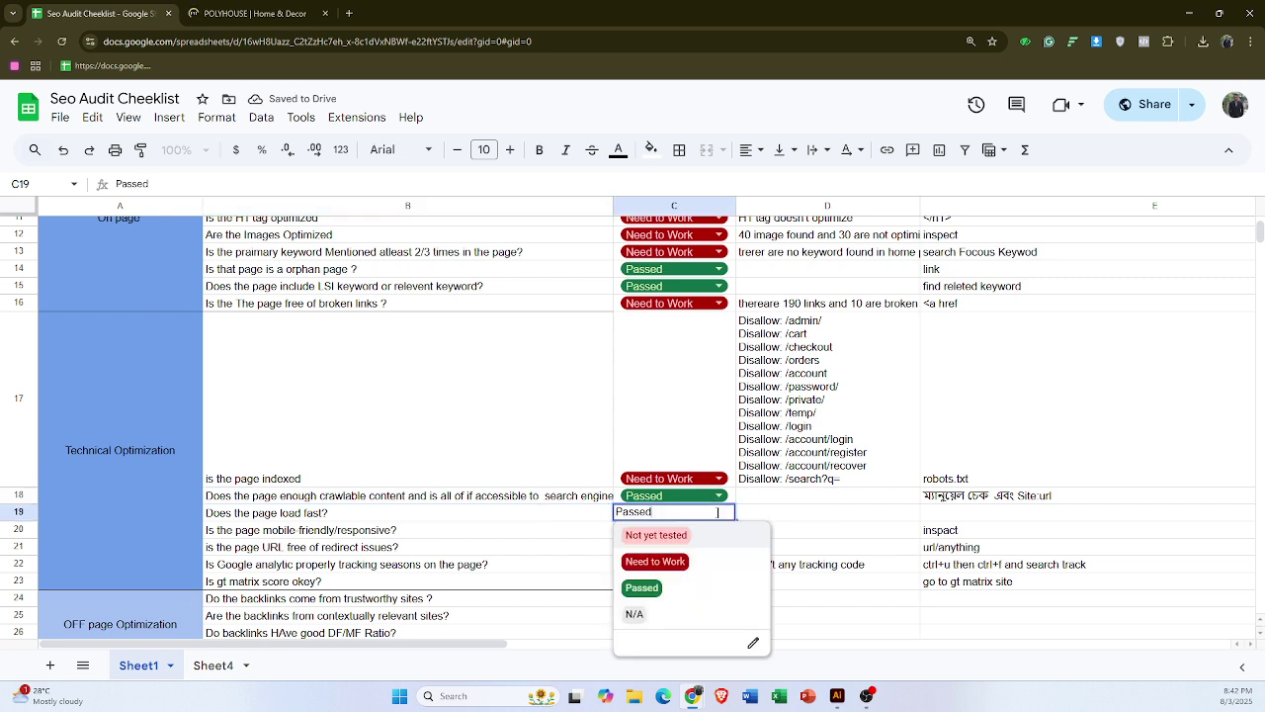
pyautogui.click(637, 615)
pyautogui.click(693, 521)
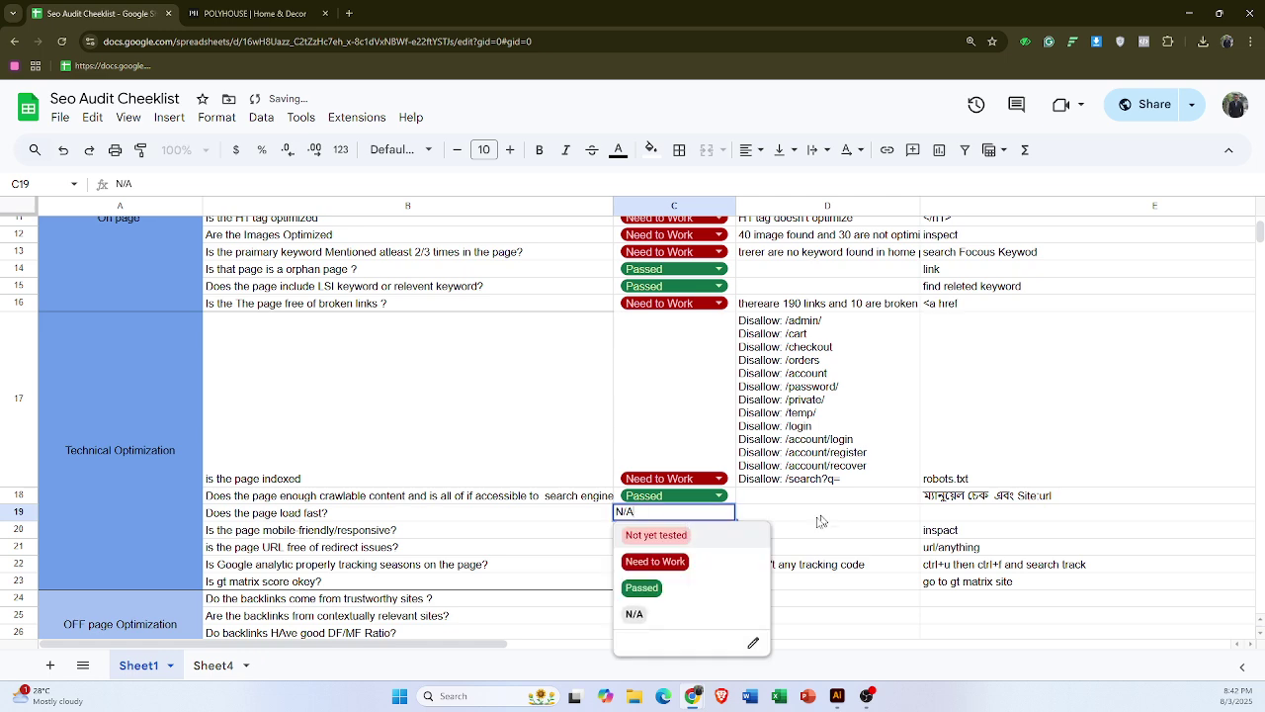
pyautogui.click(697, 530)
pyautogui.click(665, 537)
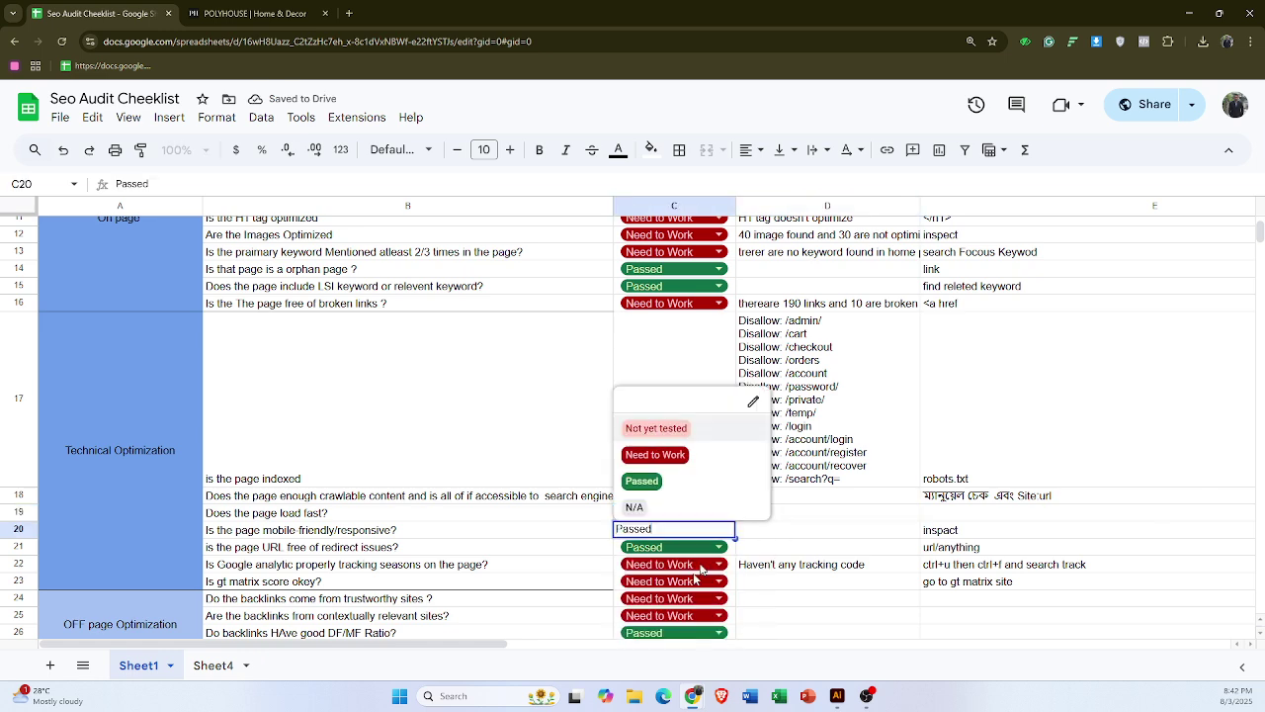
pyautogui.click(637, 506)
# - Set the Scores of the redirect issues, Google analytic tracking and gt matrix checks in C21, C22 and C23 to N/A
pyautogui.scroll(-2, 754, 534)
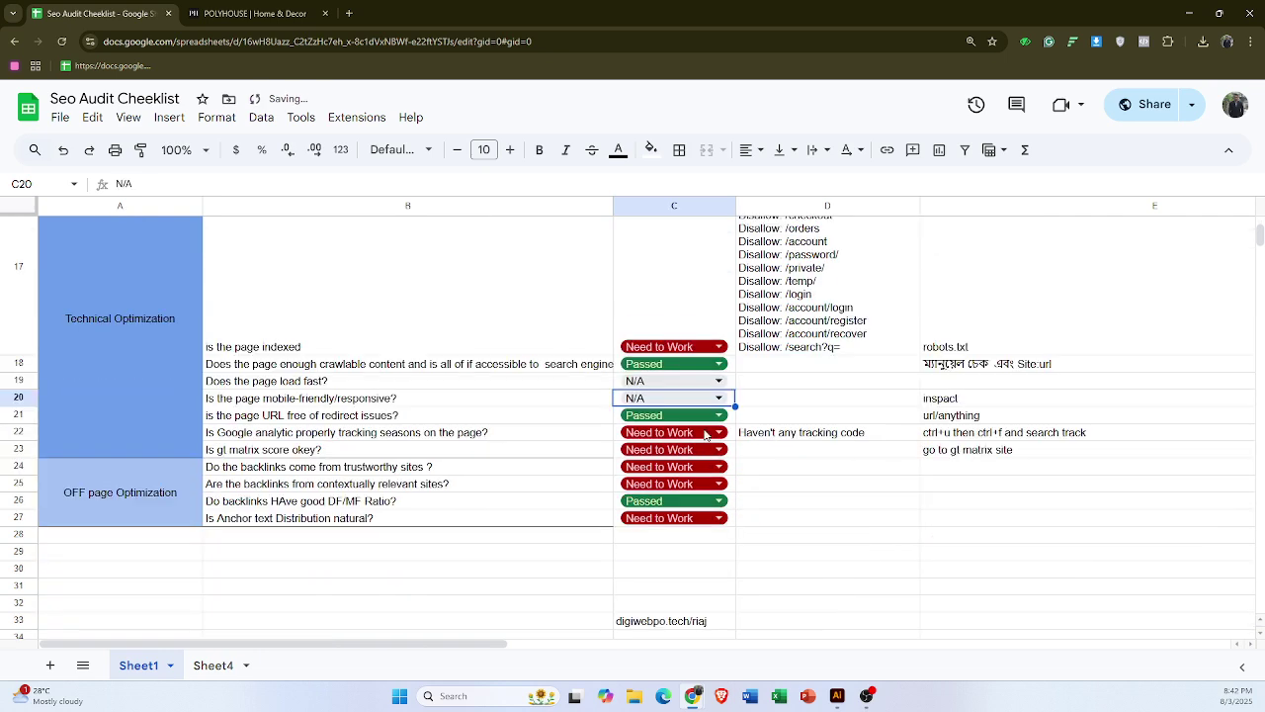
pyautogui.click(702, 415)
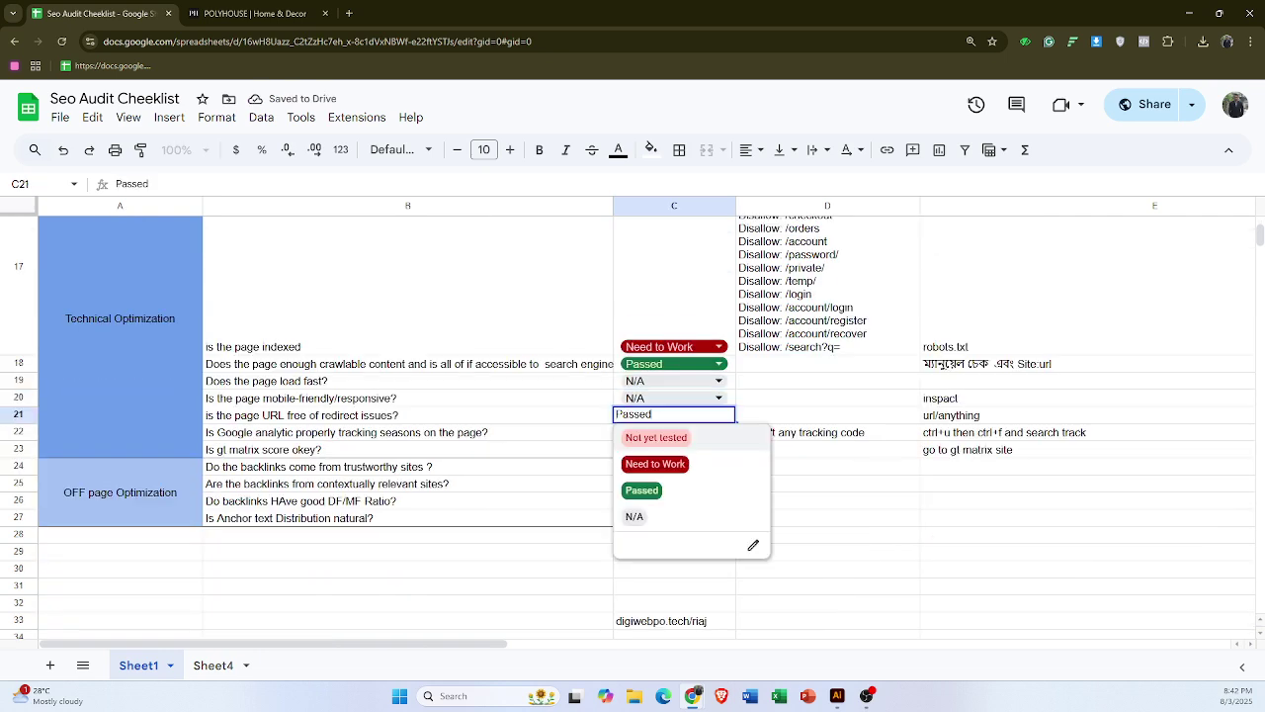
pyautogui.click(635, 515)
pyautogui.click(692, 431)
pyautogui.click(638, 535)
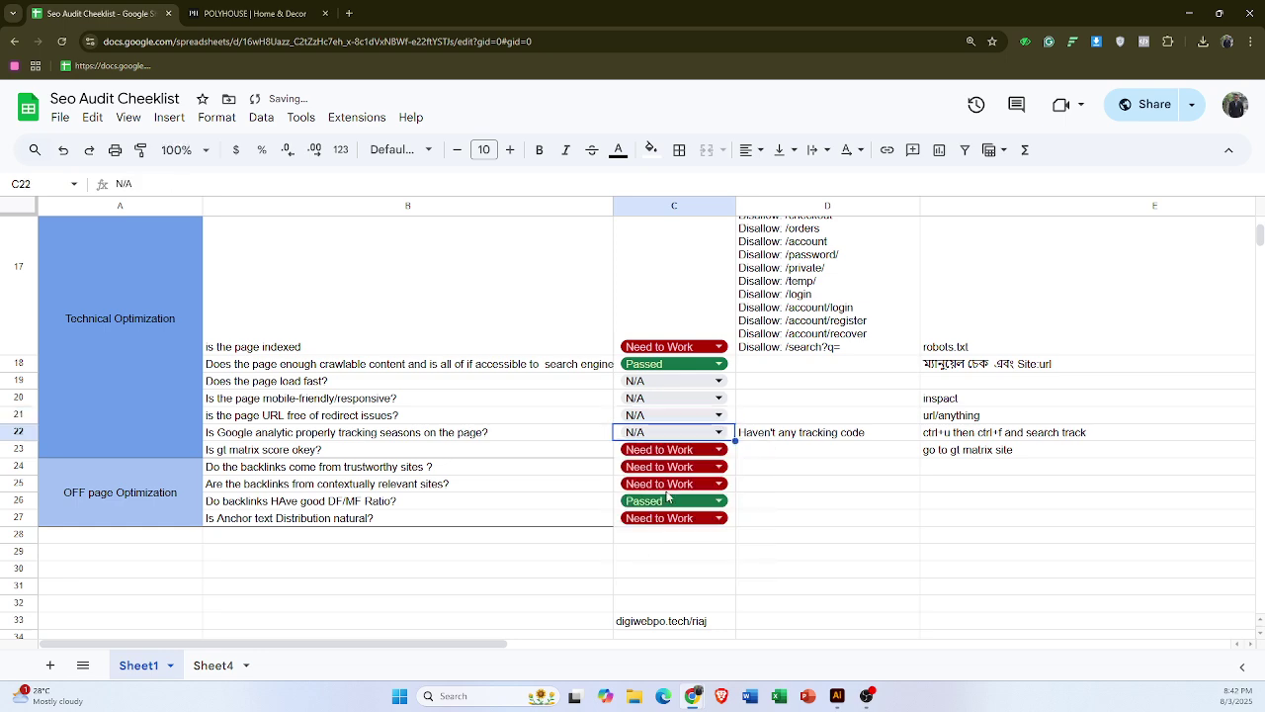
pyautogui.click(692, 450)
pyautogui.click(642, 561)
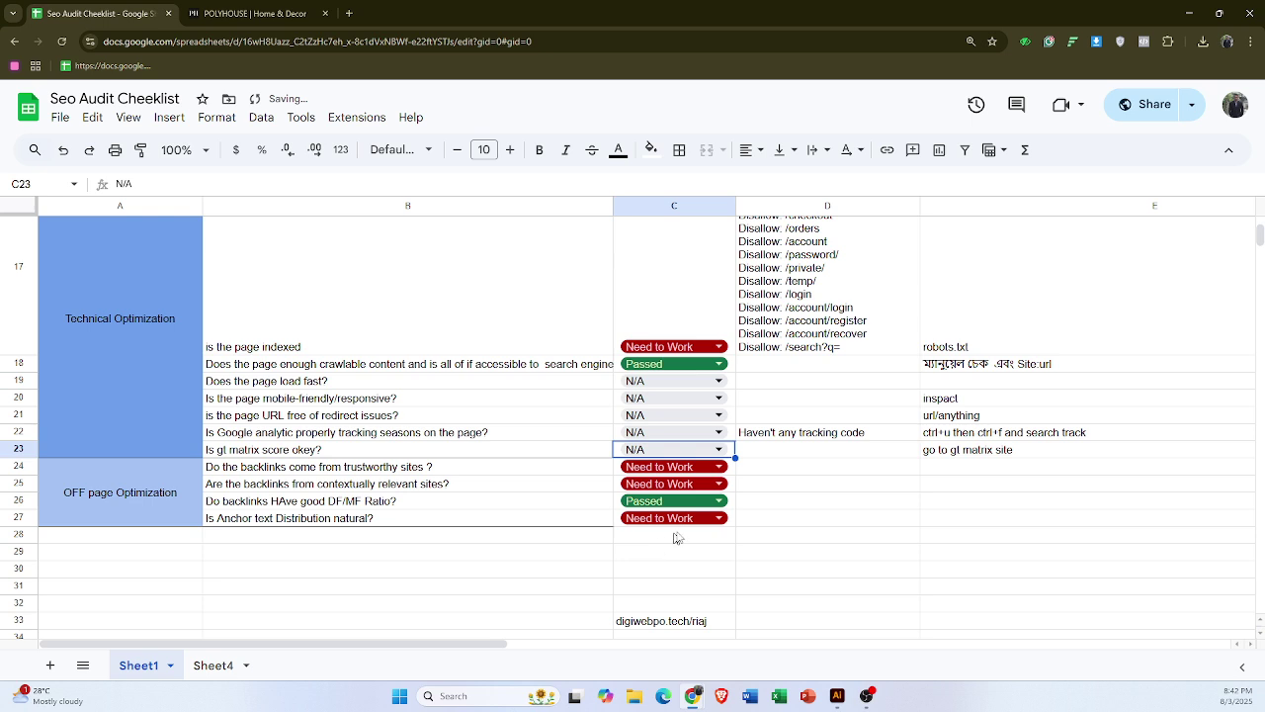
pyautogui.click(913, 540)
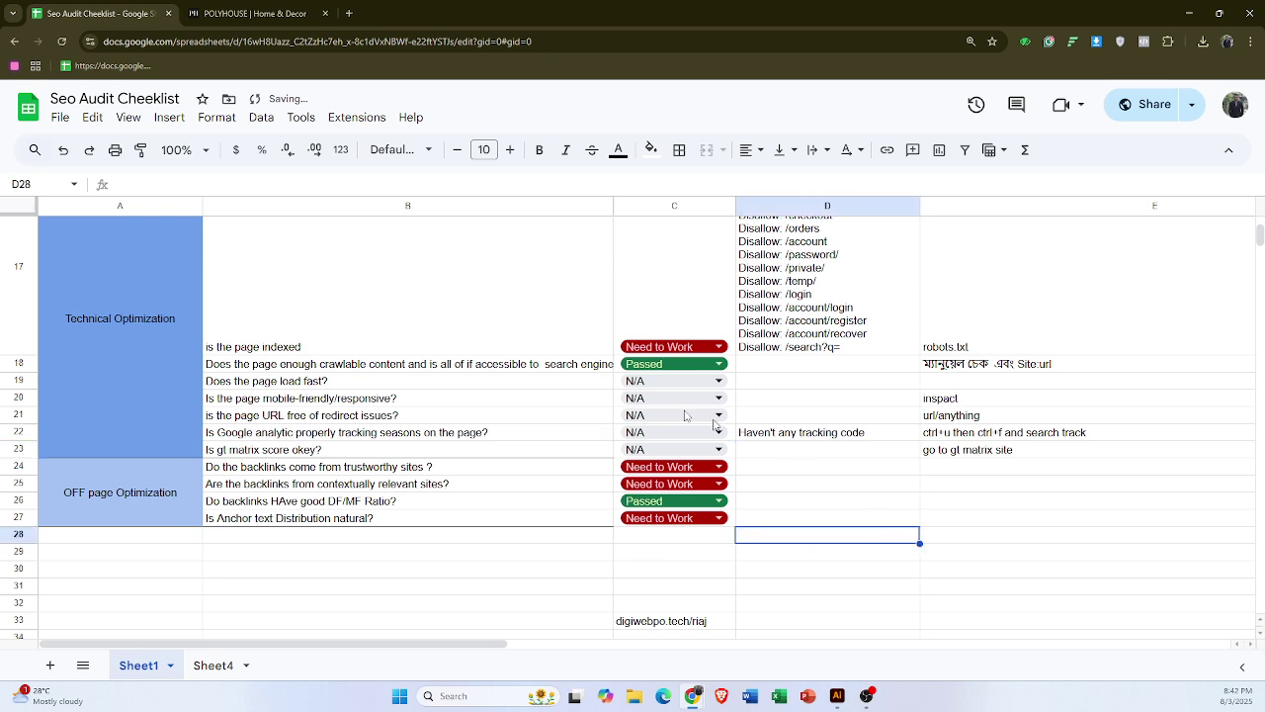
pyautogui.click(343, 386)
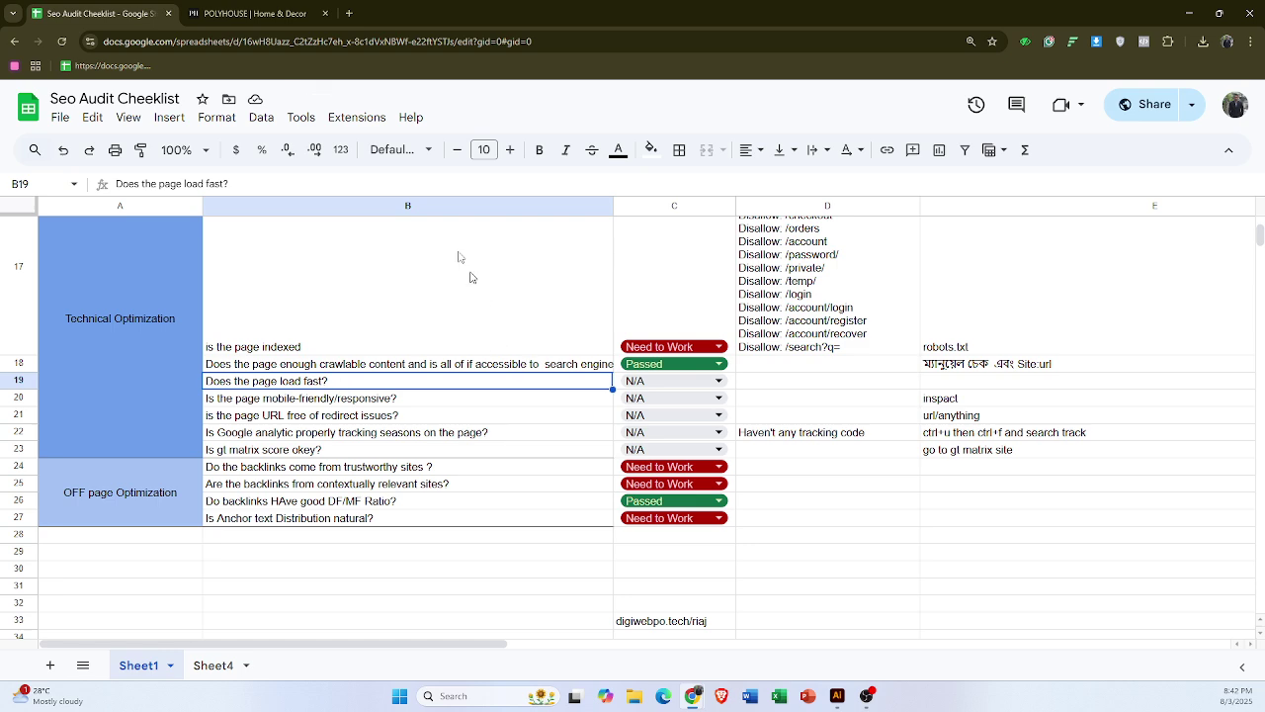
pyautogui.scroll(5, 448, 367)
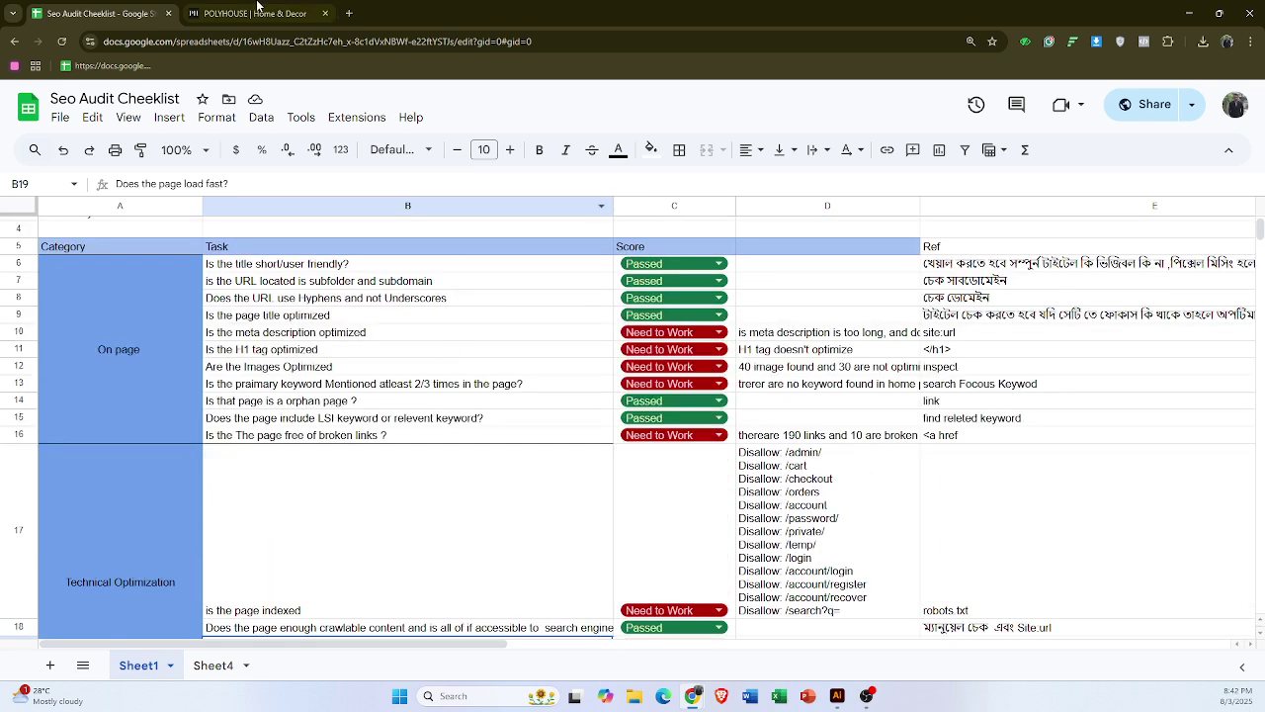
pyautogui.hotkey('ctrl', 't')
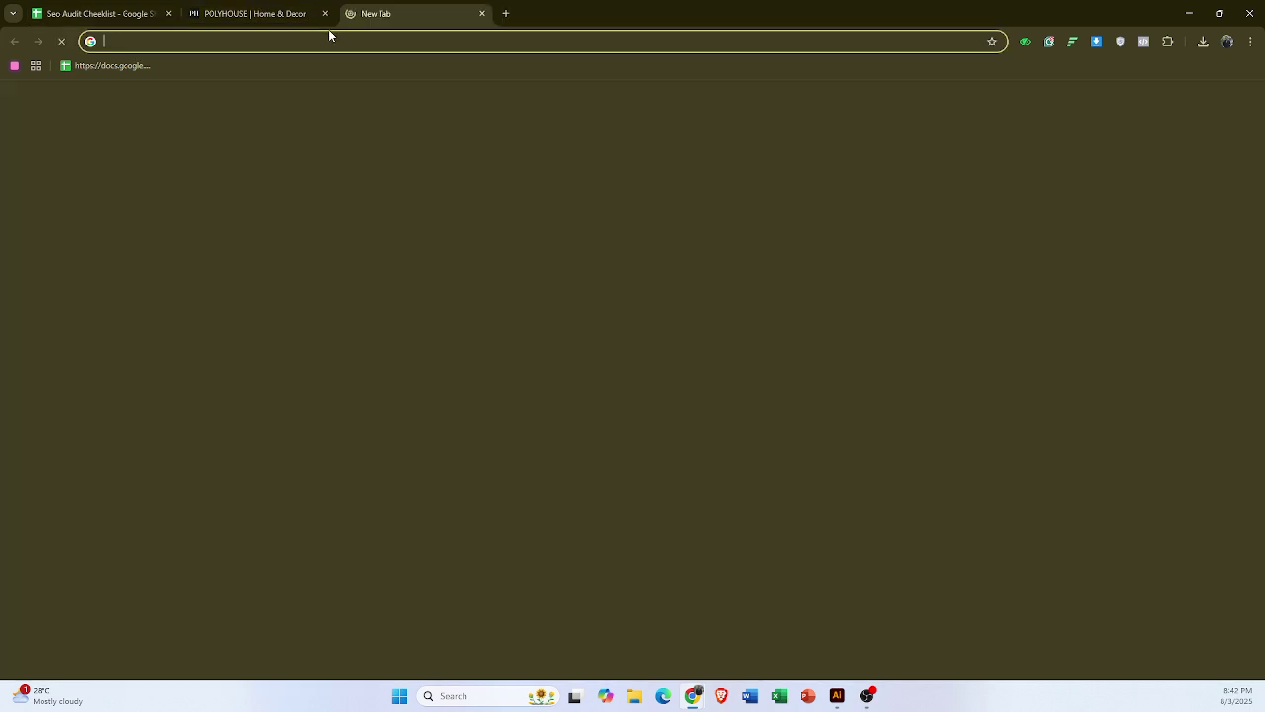
pyautogui.click(327, 36)
pyautogui.write('https://polyhouseusa.com/')
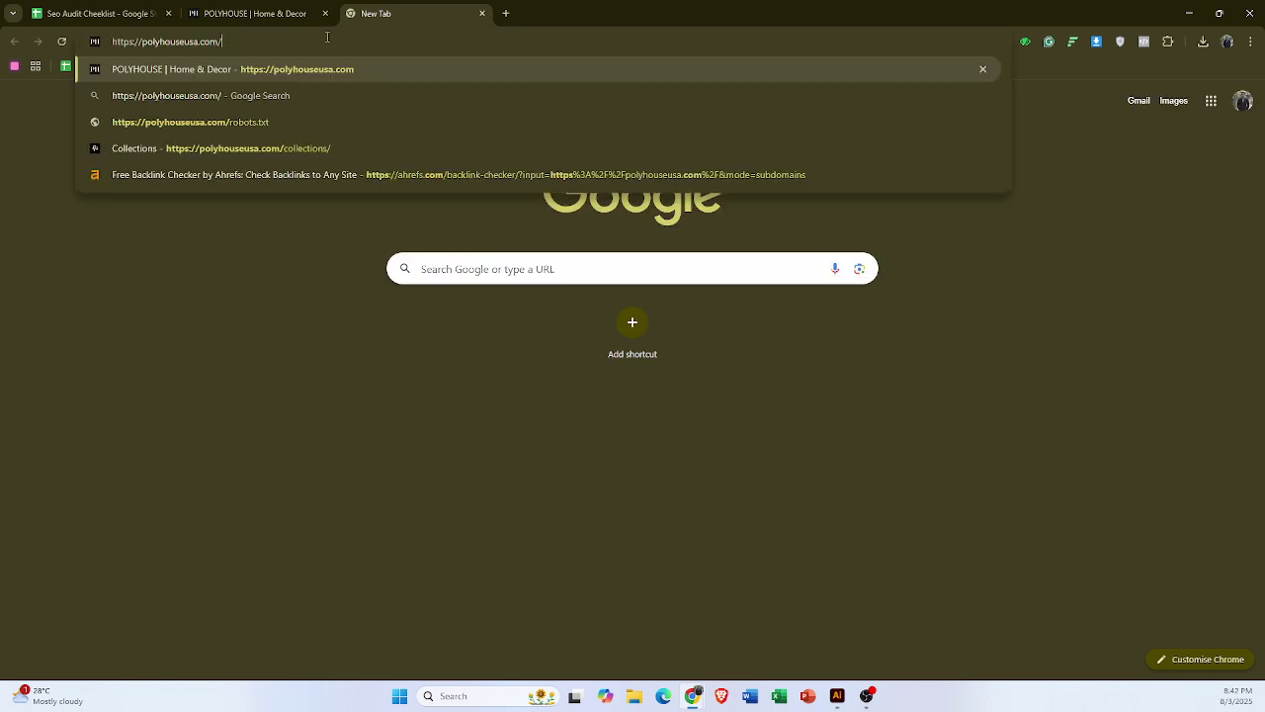
pyautogui.press('Return')
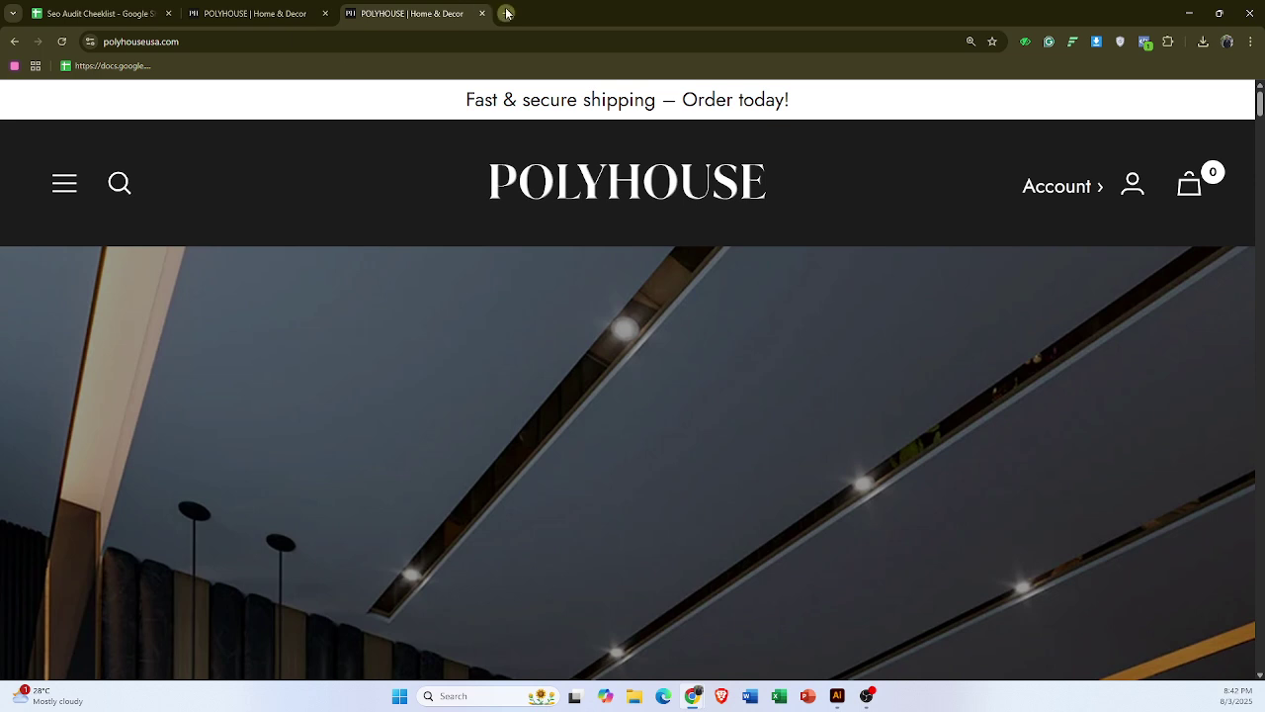
pyautogui.click(505, 13)
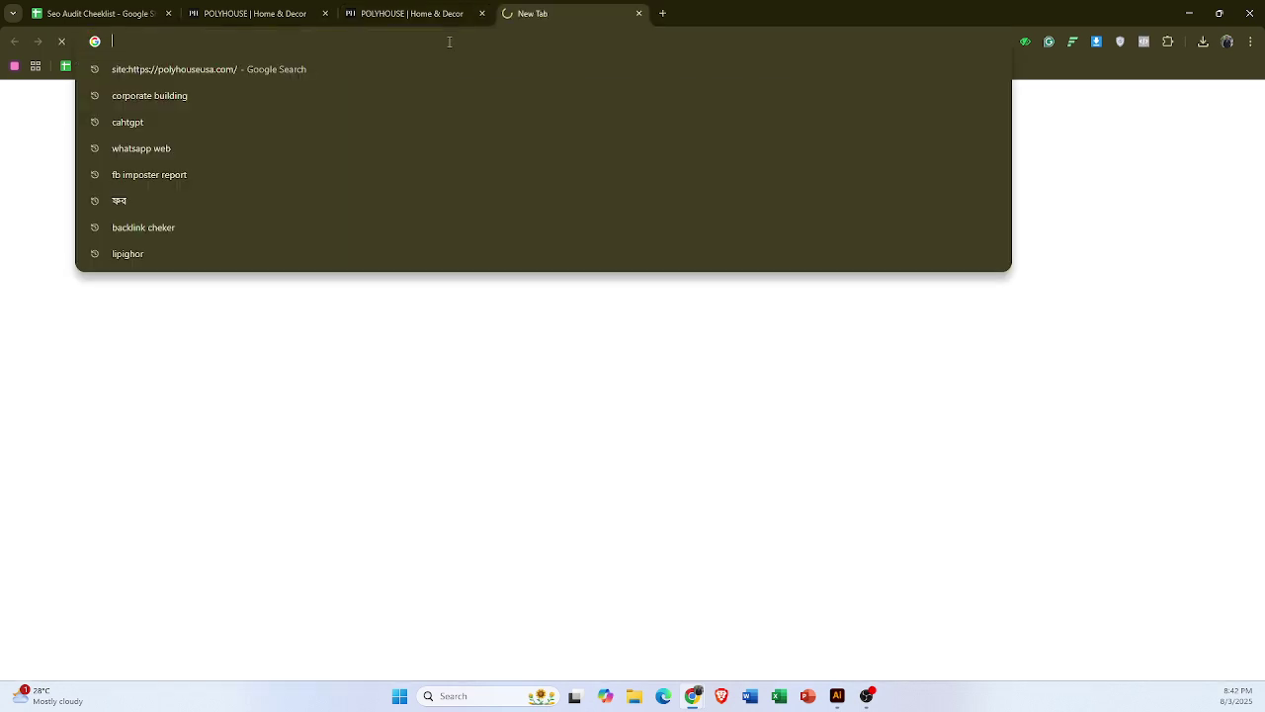
pyautogui.write('https://polyhouseusa.com/')
pyautogui.press('Return')
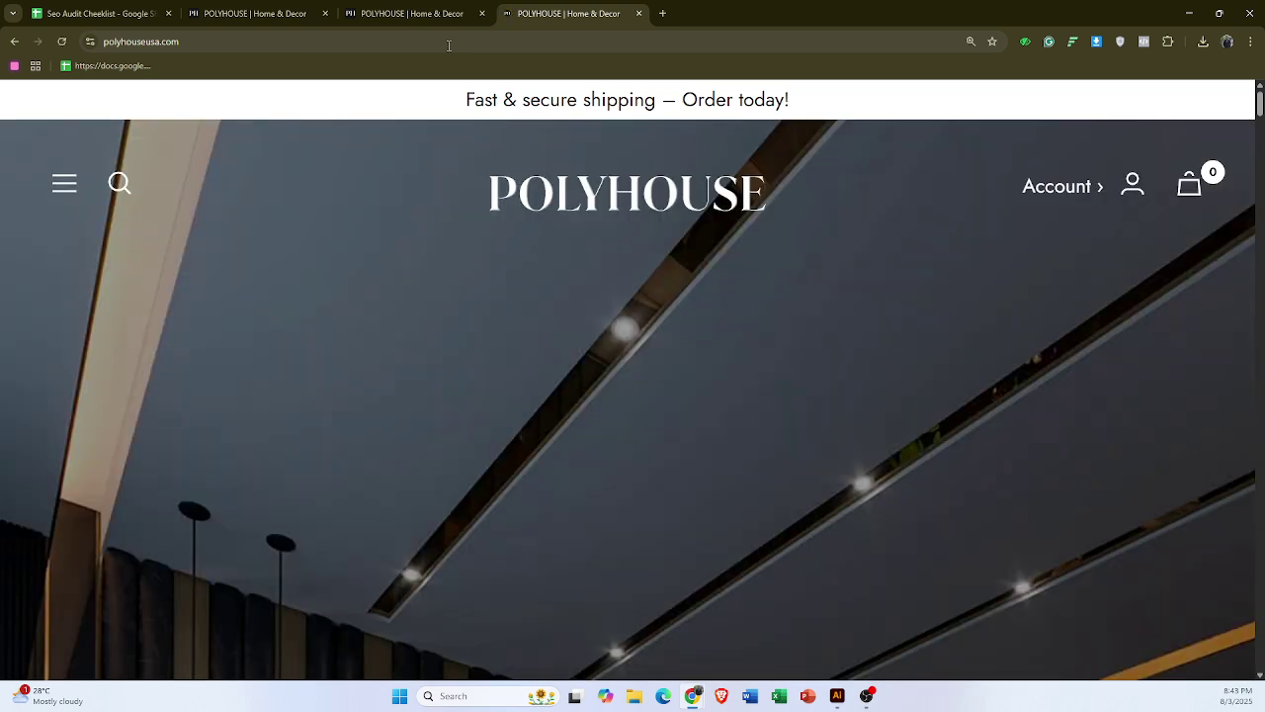
# - Examine how quickly the homepage content loads from the hero banner through the Home & Decor and Bath & Laundry products
pyautogui.scroll(-1, 632, 286)
pyautogui.scroll(-5, 613, 289)
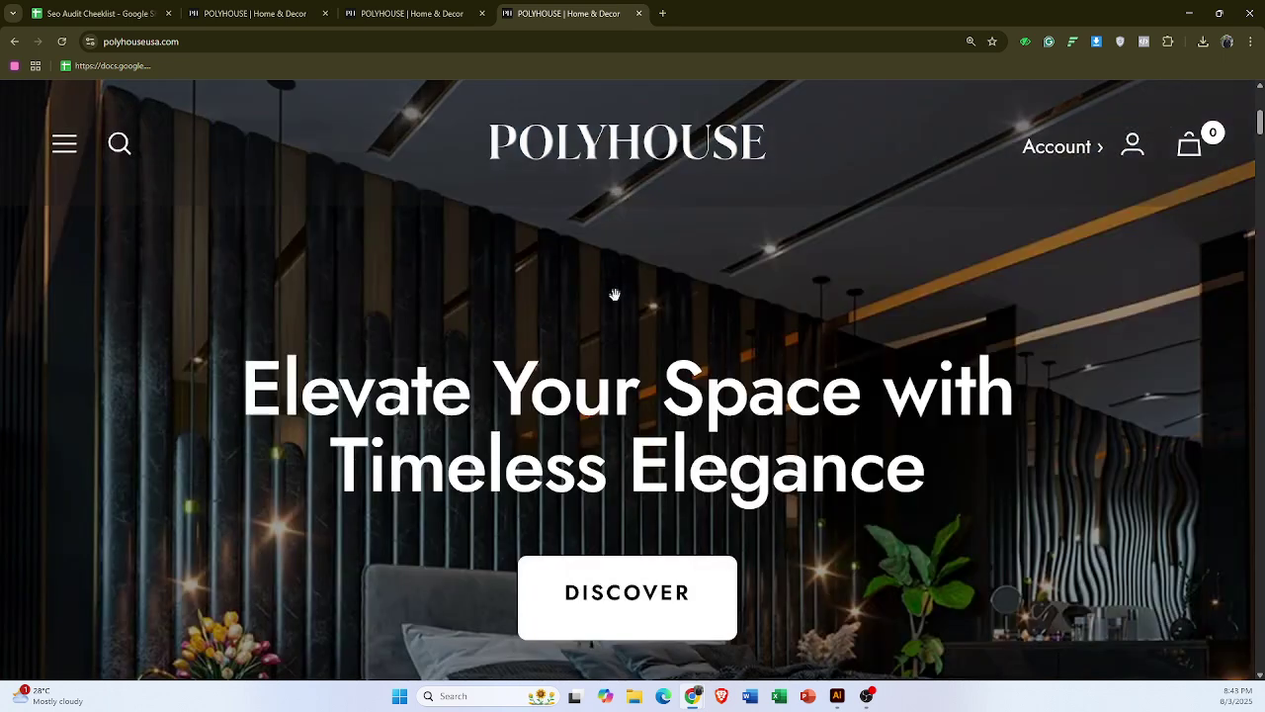
pyautogui.scroll(-3, 595, 336)
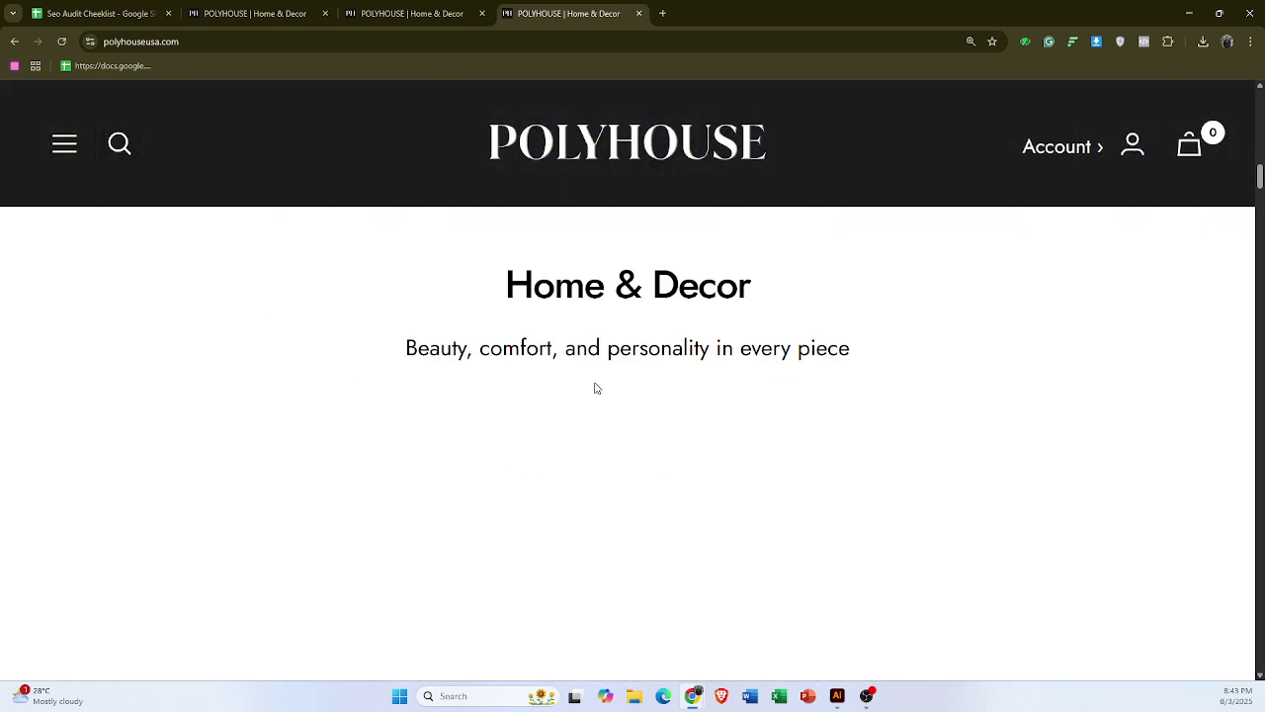
pyautogui.scroll(-5, 596, 387)
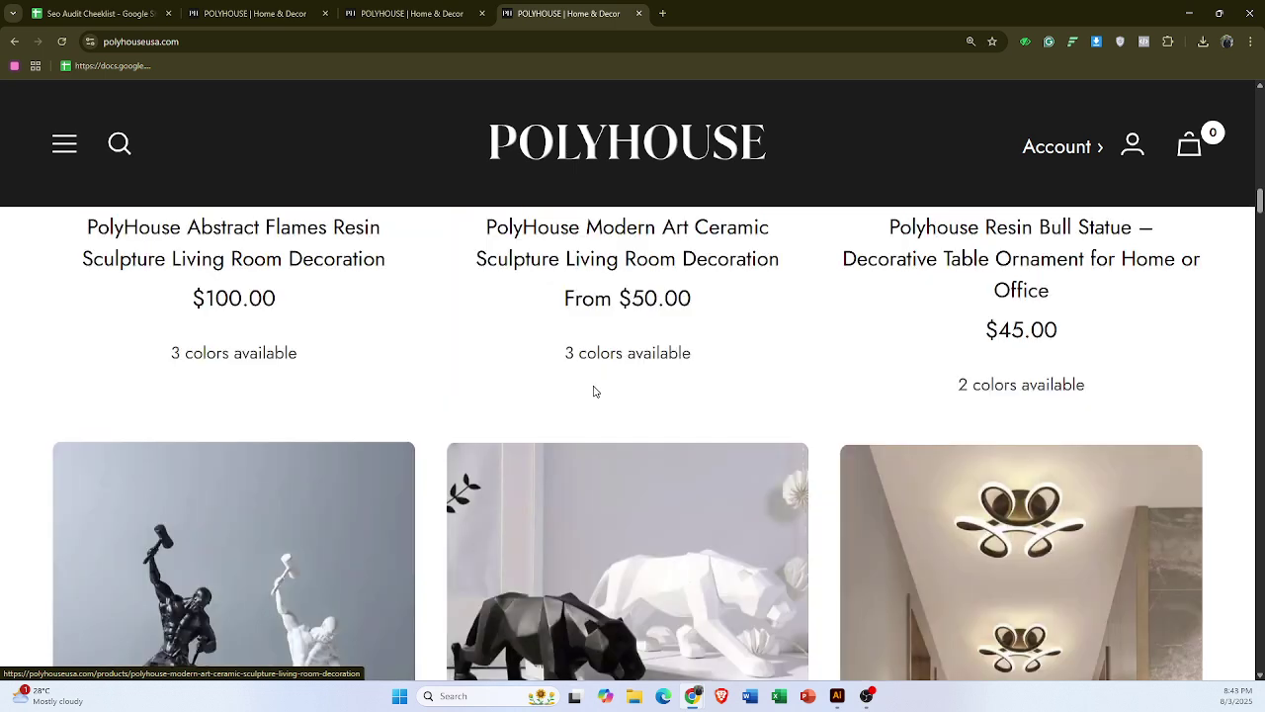
pyautogui.scroll(-5, 593, 392)
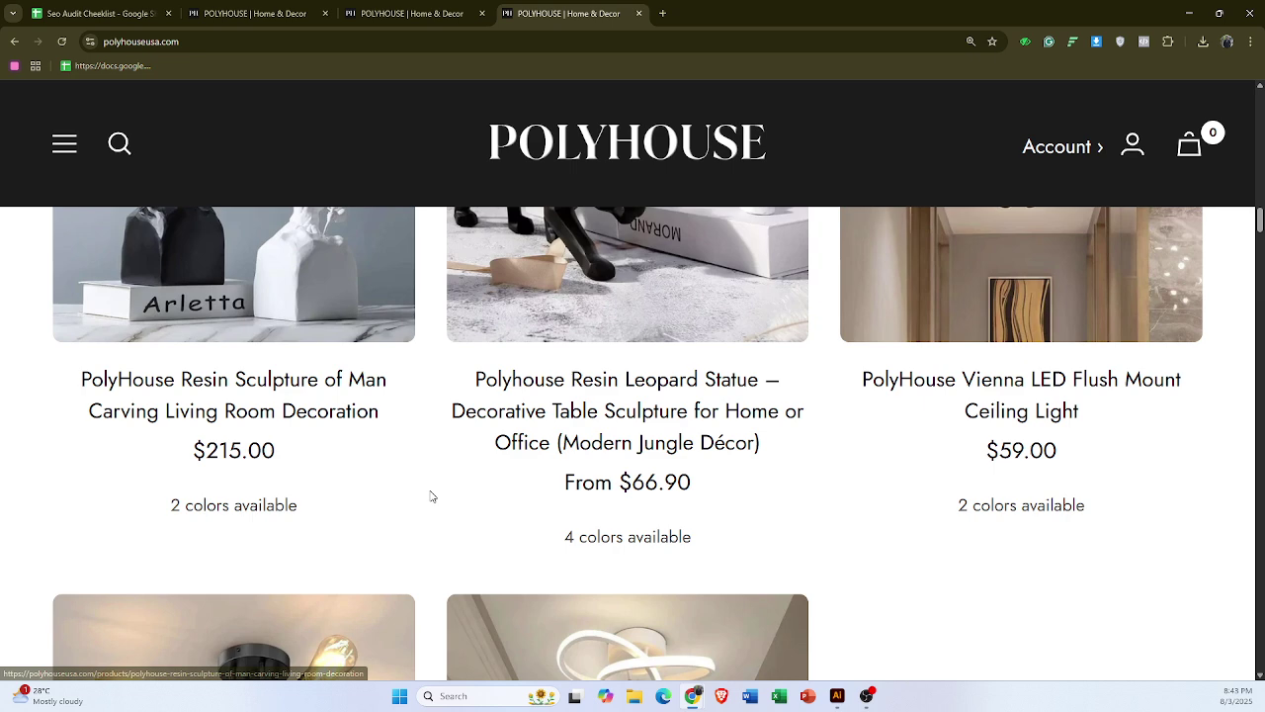
pyautogui.scroll(-5, 430, 496)
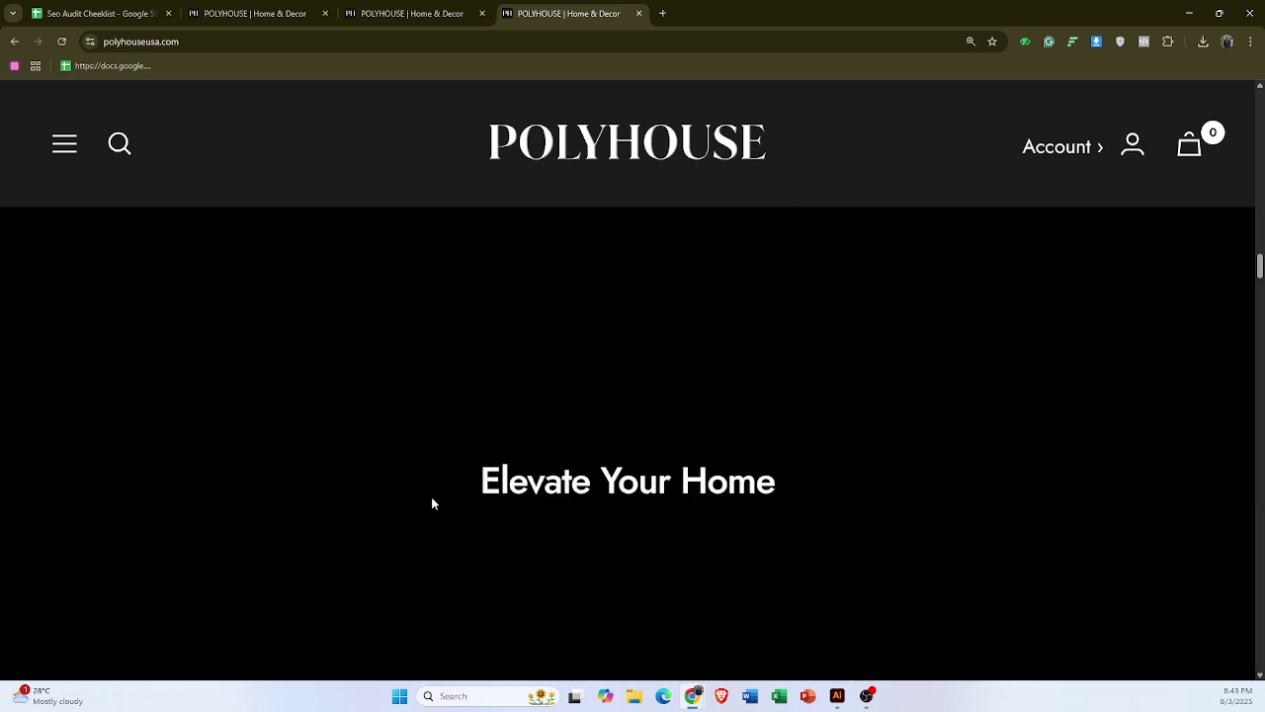
pyautogui.scroll(-2, 432, 499)
pyautogui.scroll(-4, 432, 475)
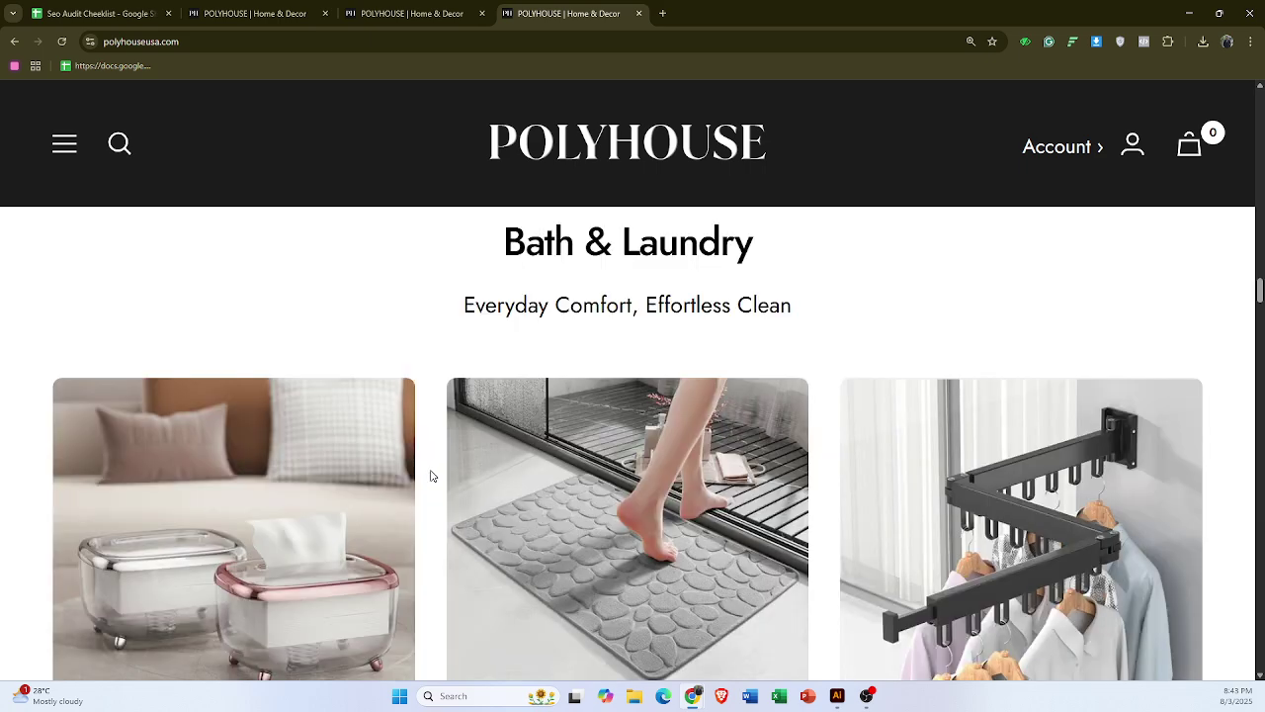
pyautogui.scroll(-3, 431, 475)
pyautogui.scroll(-8, 431, 475)
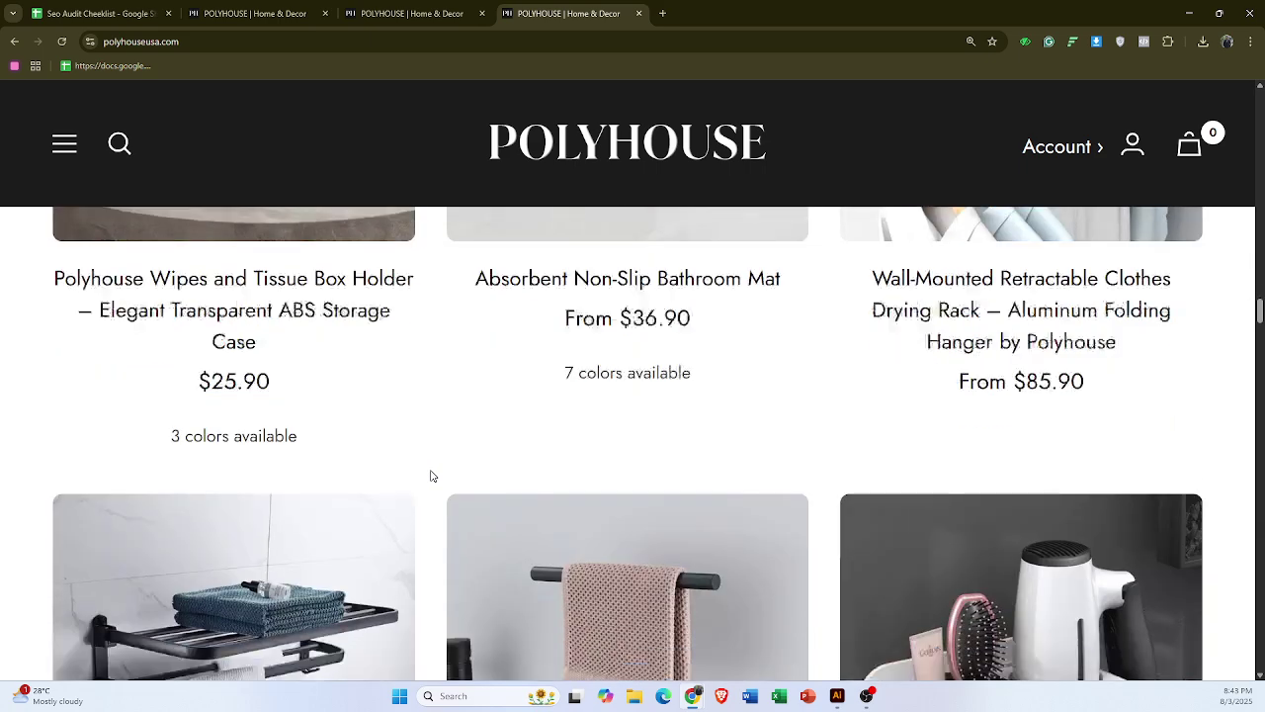
pyautogui.scroll(-1, 431, 476)
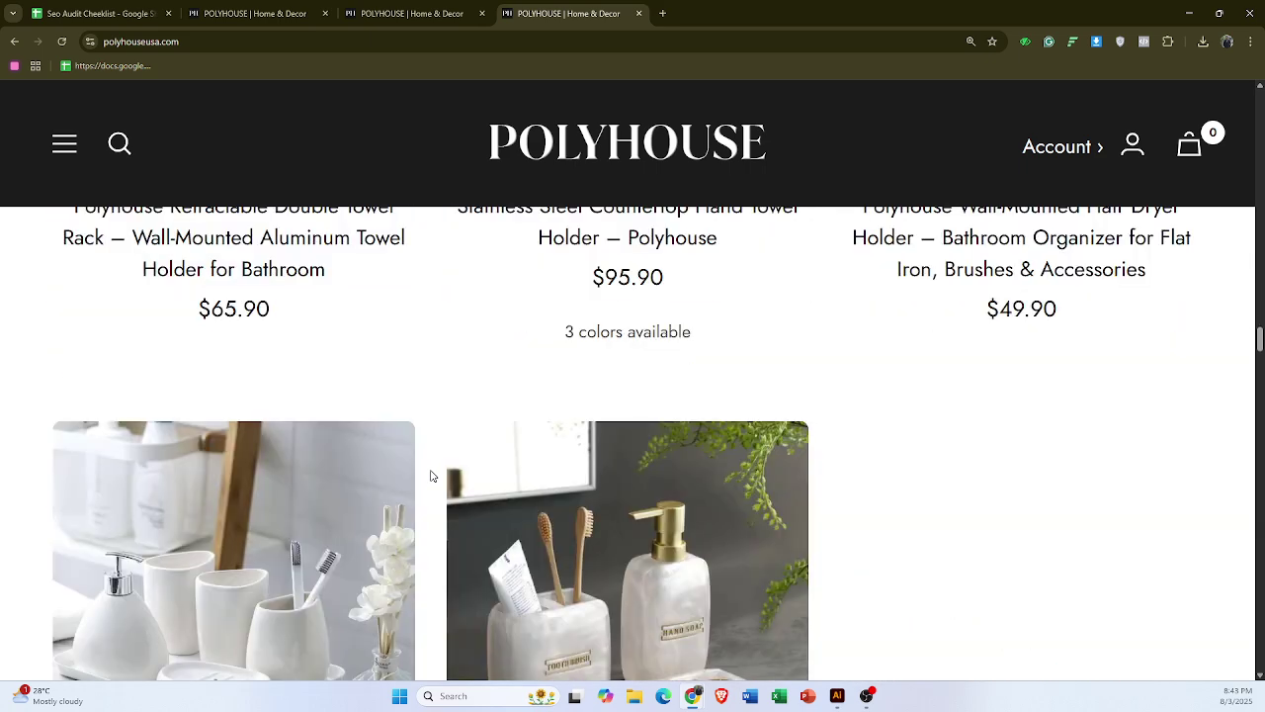
pyautogui.scroll(3, 431, 476)
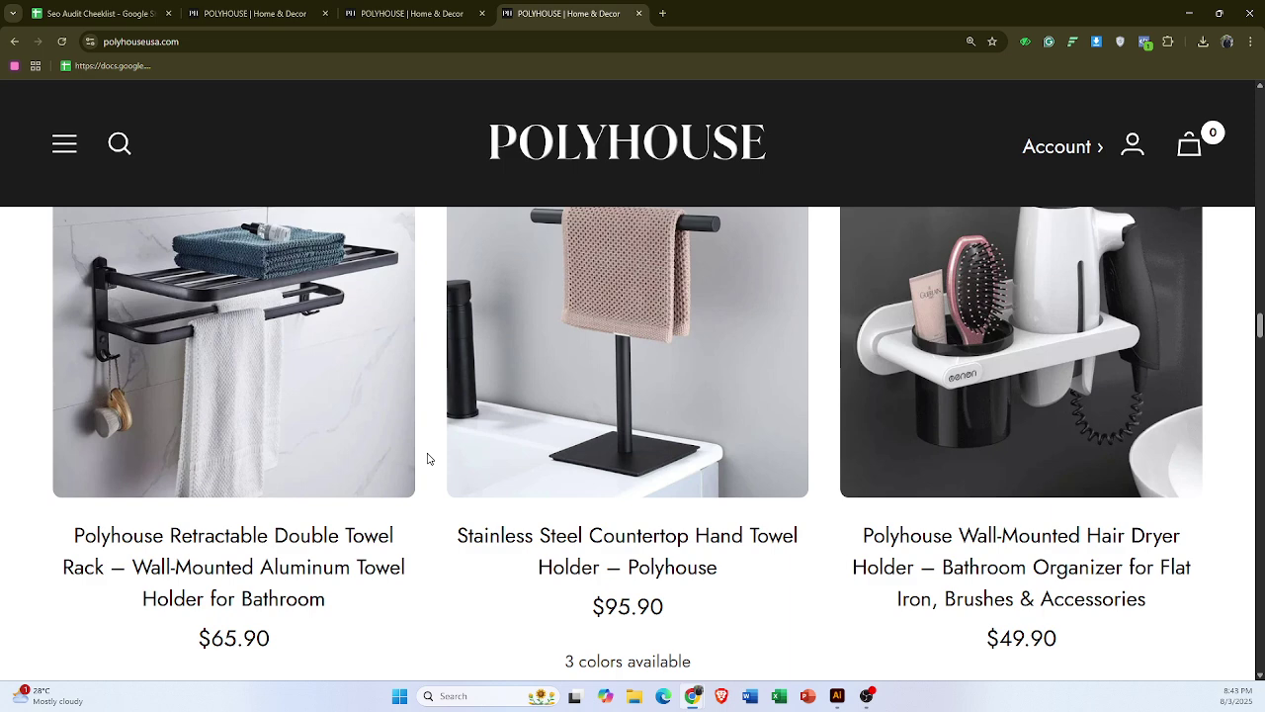
pyautogui.scroll(-2, 430, 459)
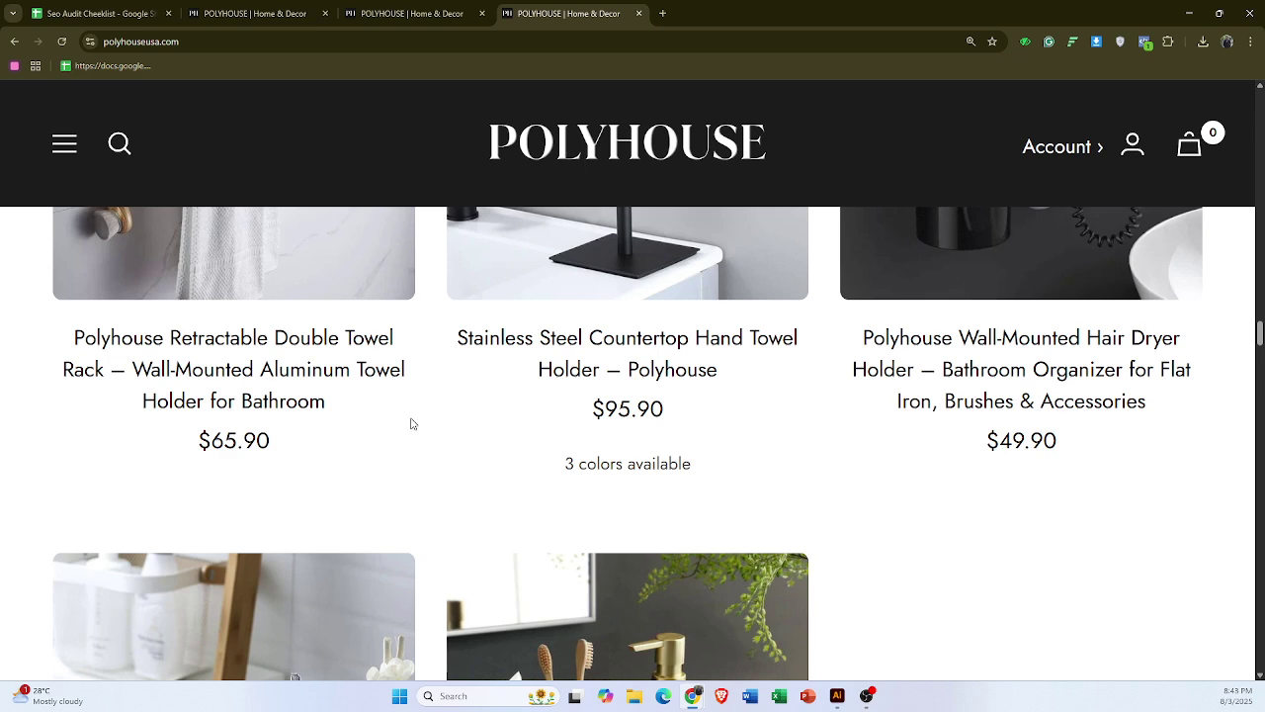
pyautogui.scroll(-5, 430, 400)
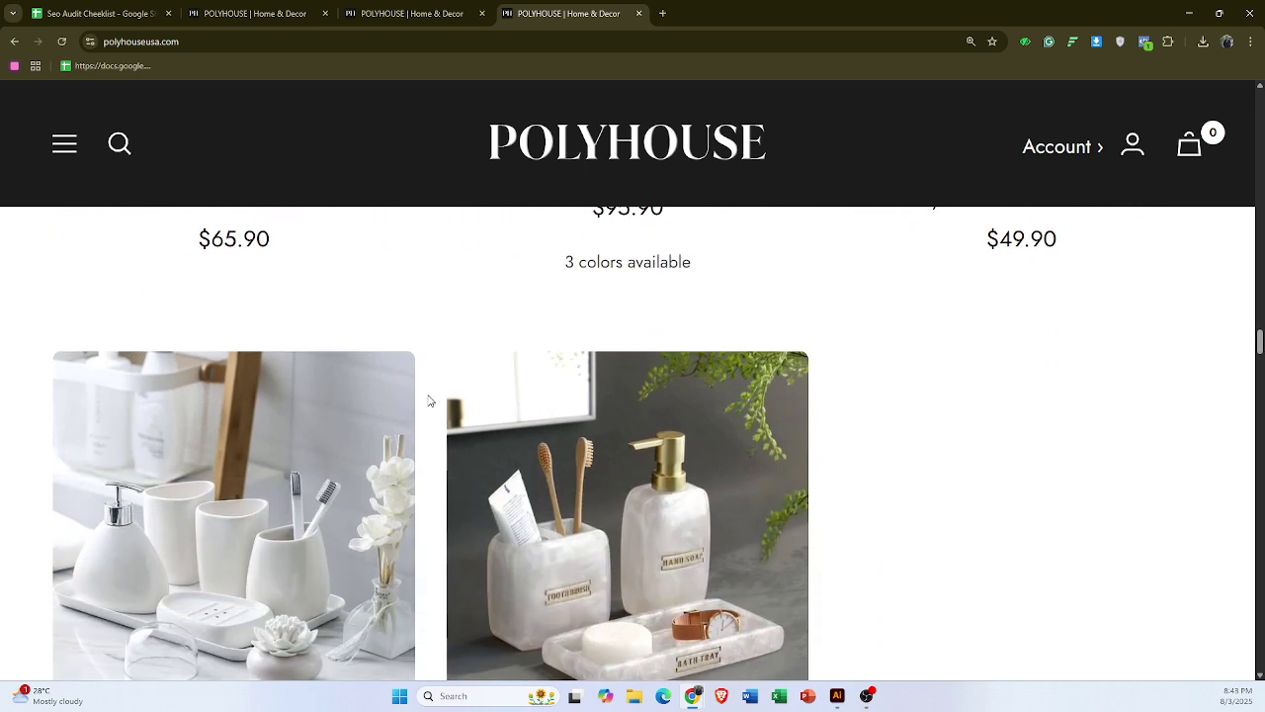
pyautogui.scroll(-2, 430, 400)
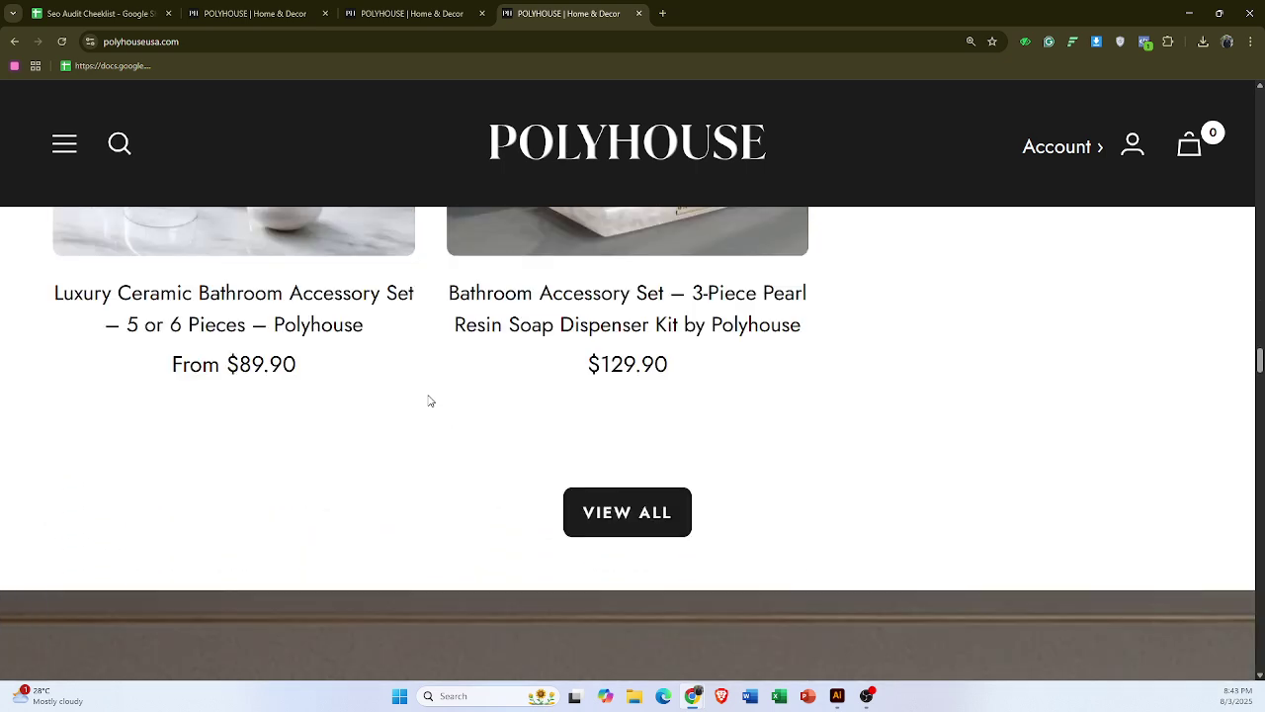
pyautogui.scroll(-3, 430, 400)
pyautogui.scroll(4, 429, 401)
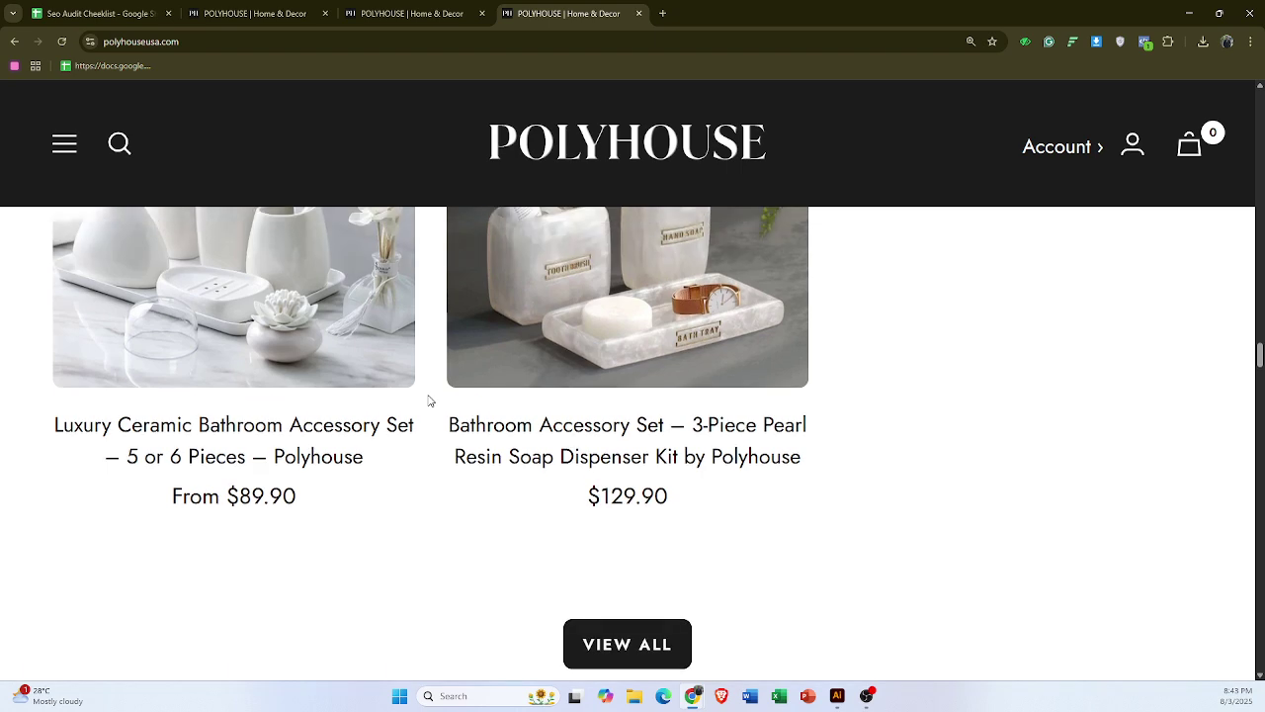
# - Examine how quickly the large interior banner and the Kitchen Essentials product images load further down the homepage
pyautogui.scroll(-2, 430, 400)
pyautogui.scroll(-7, 430, 400)
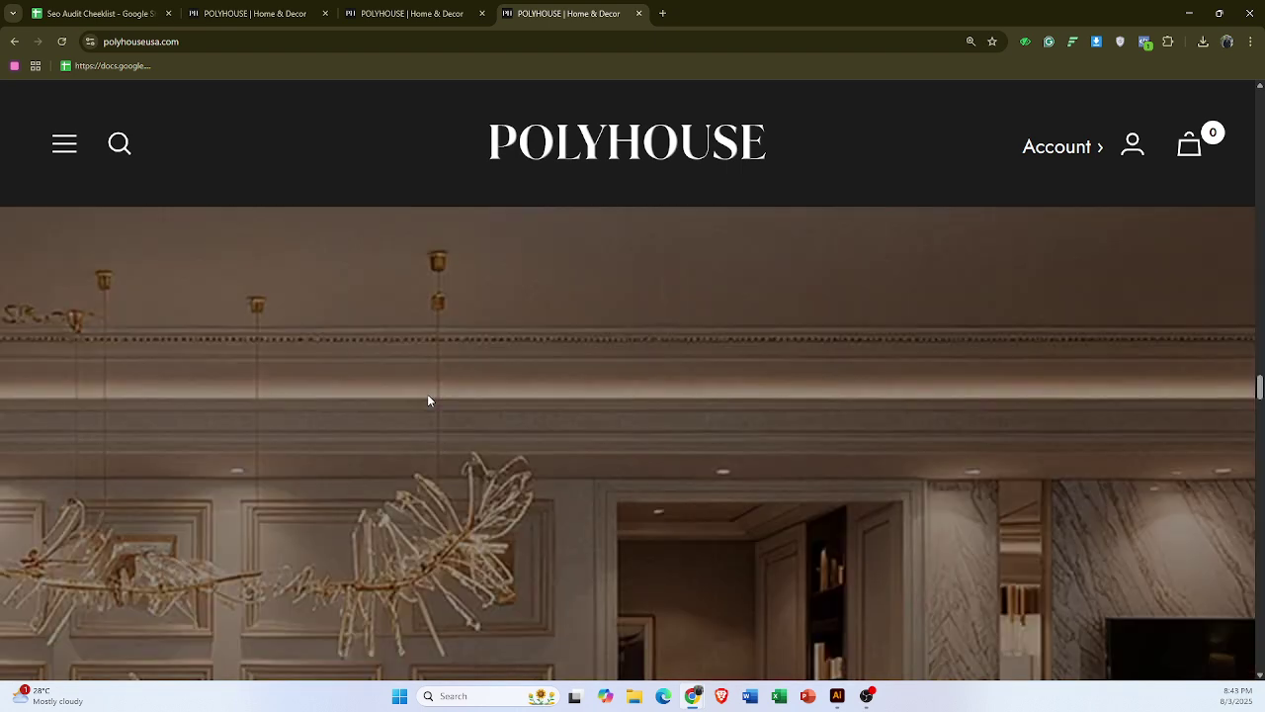
pyautogui.scroll(-5, 429, 398)
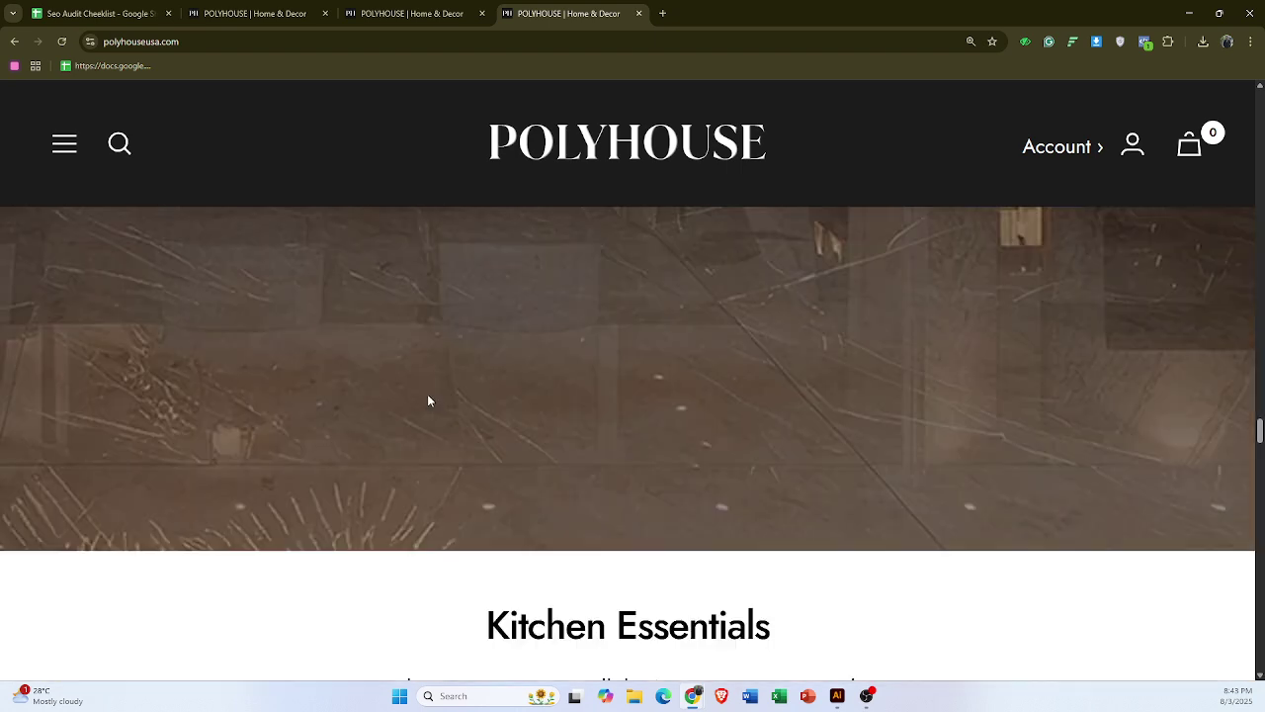
pyautogui.scroll(-4, 429, 400)
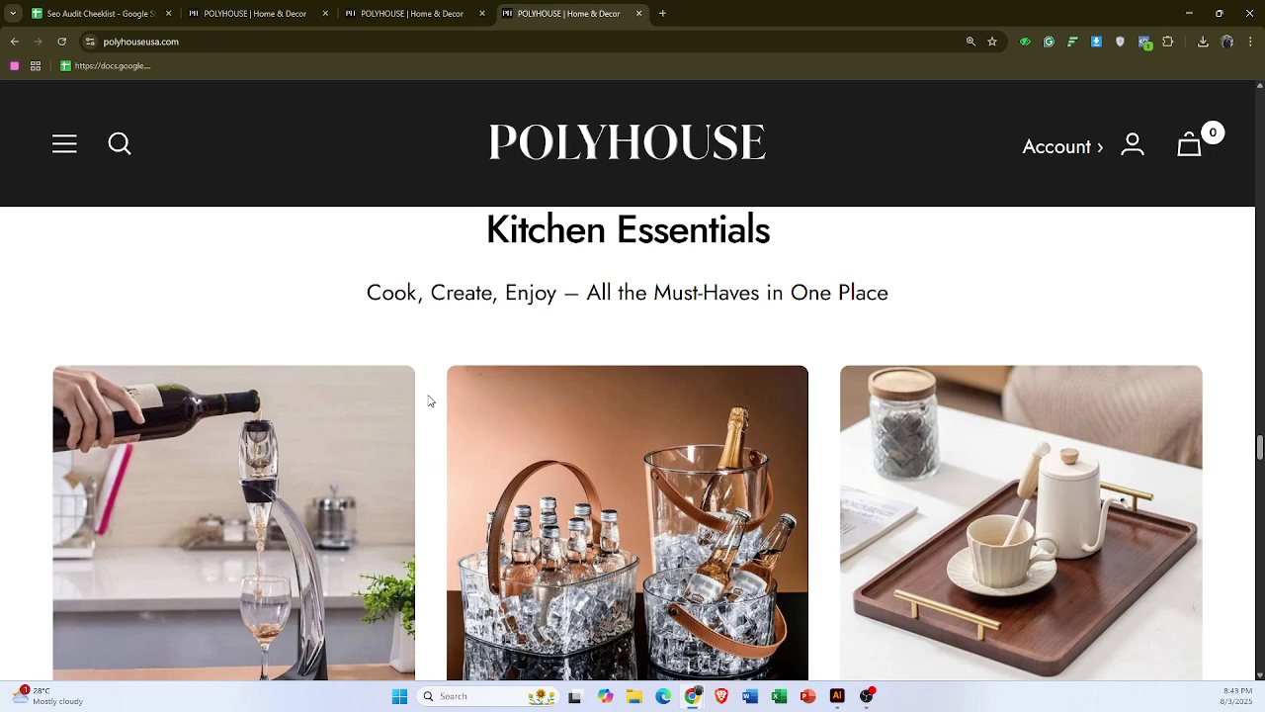
pyautogui.scroll(4, 429, 401)
pyautogui.scroll(-5, 429, 401)
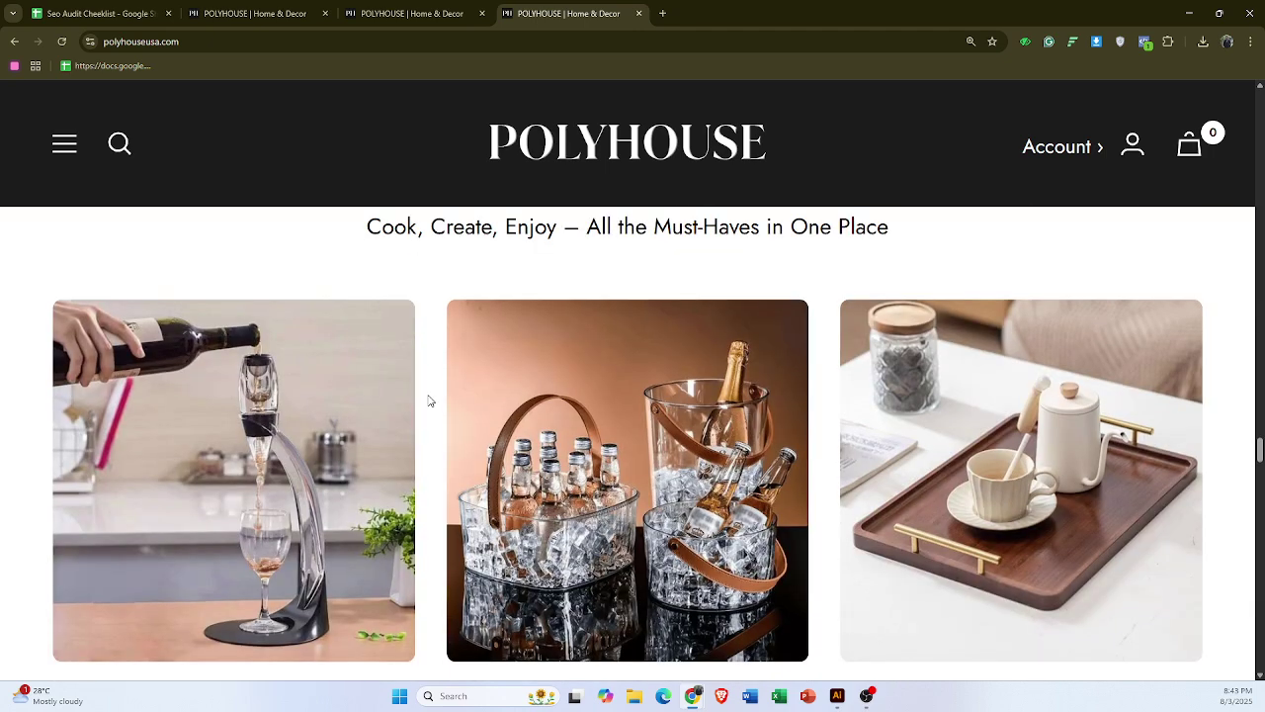
pyautogui.scroll(-6, 429, 400)
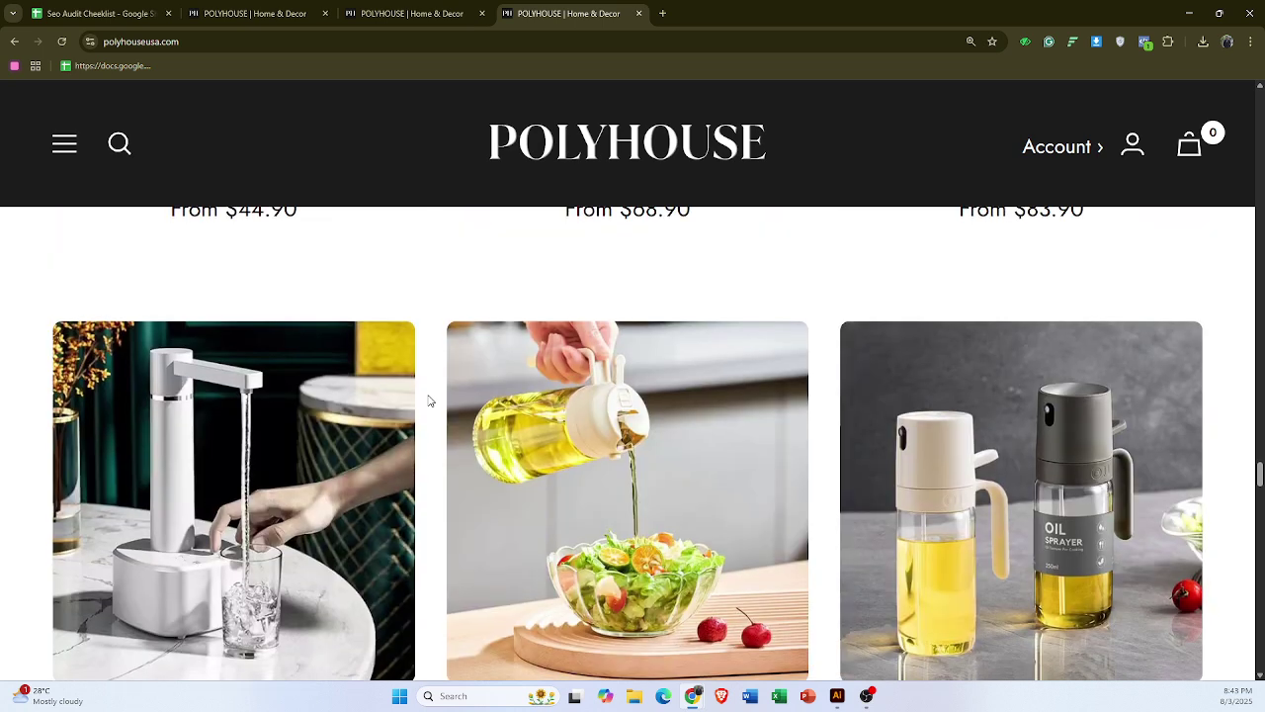
pyautogui.scroll(-8, 430, 400)
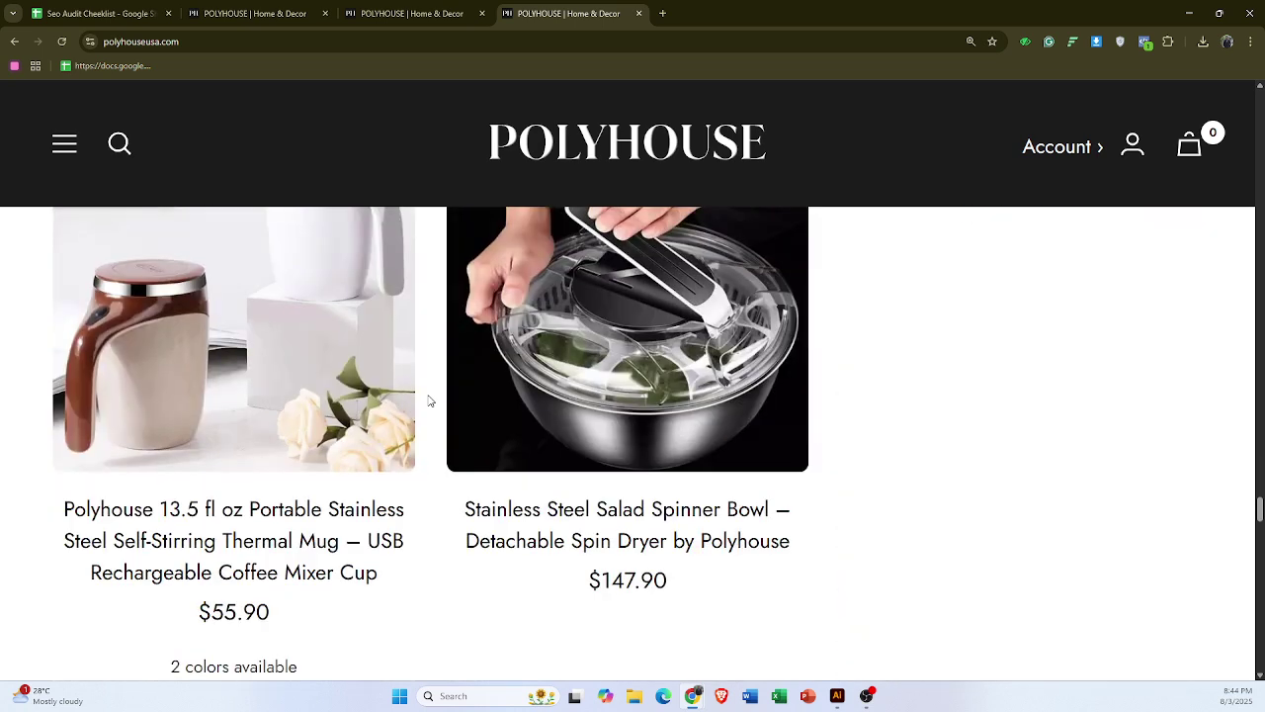
pyautogui.scroll(-2, 430, 400)
pyautogui.scroll(1, 434, 368)
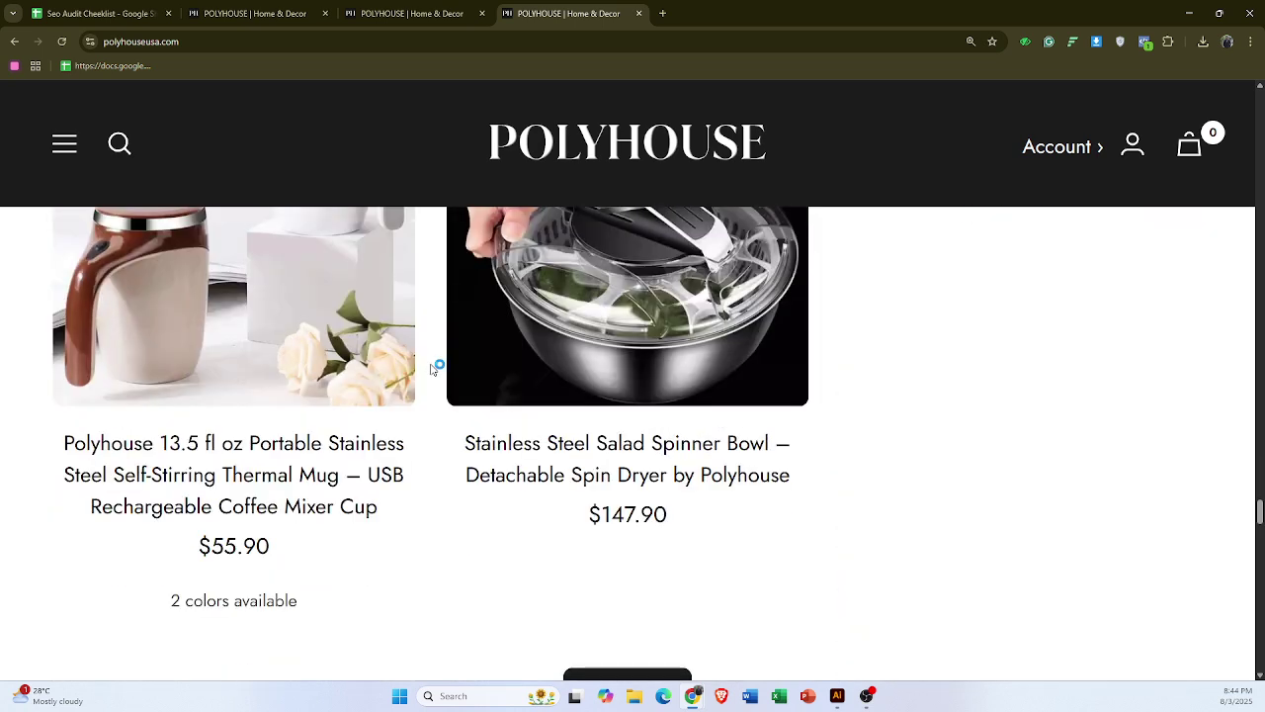
pyautogui.scroll(-3, 435, 367)
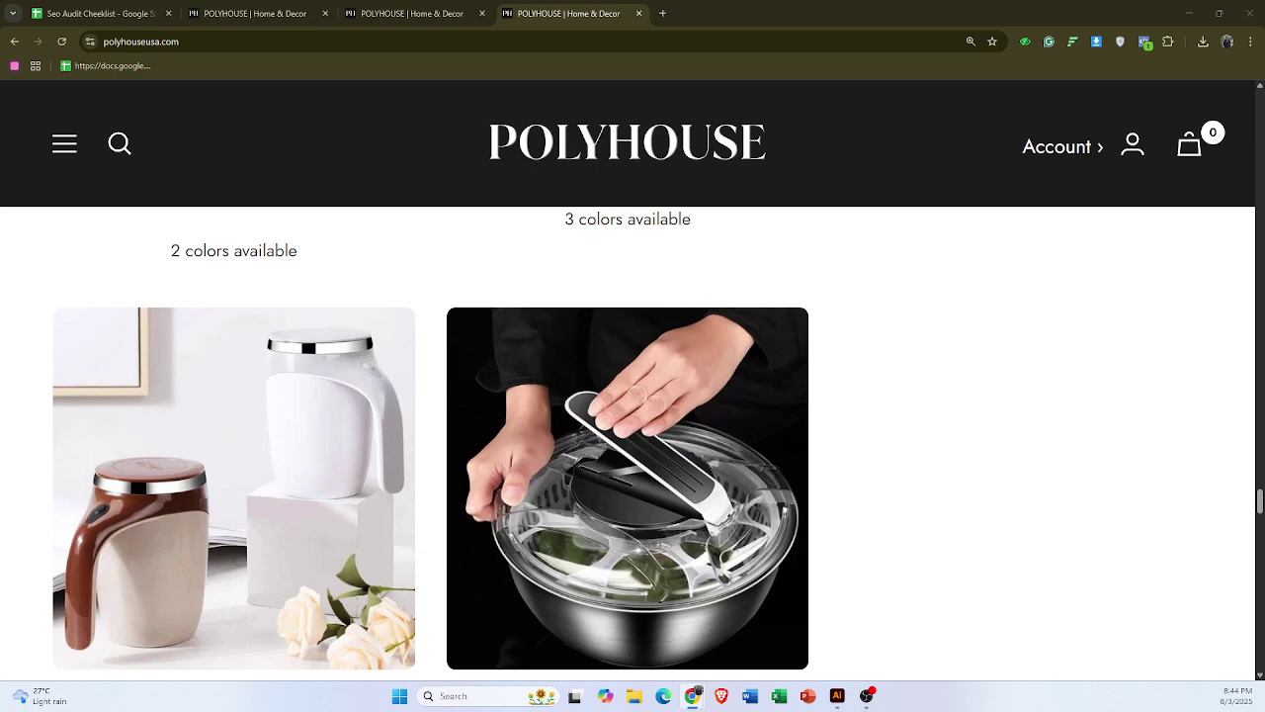
pyautogui.scroll(-3, 876, 497)
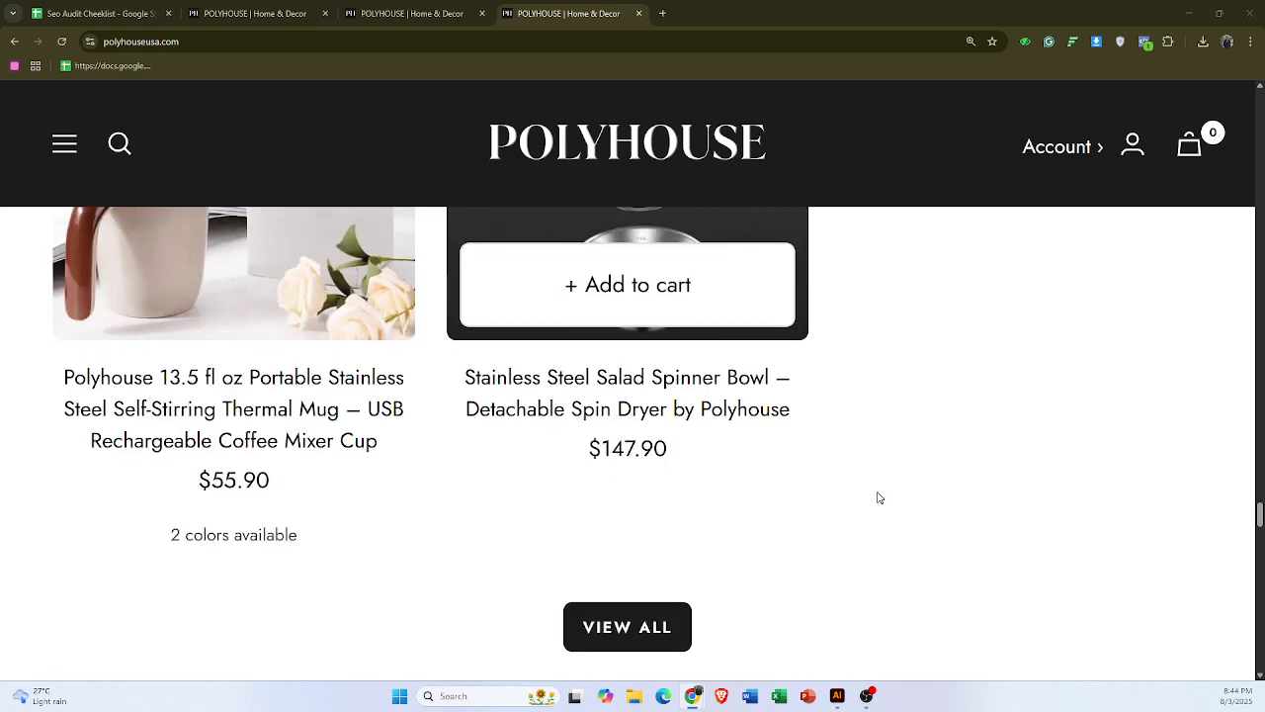
pyautogui.scroll(2, 351, 593)
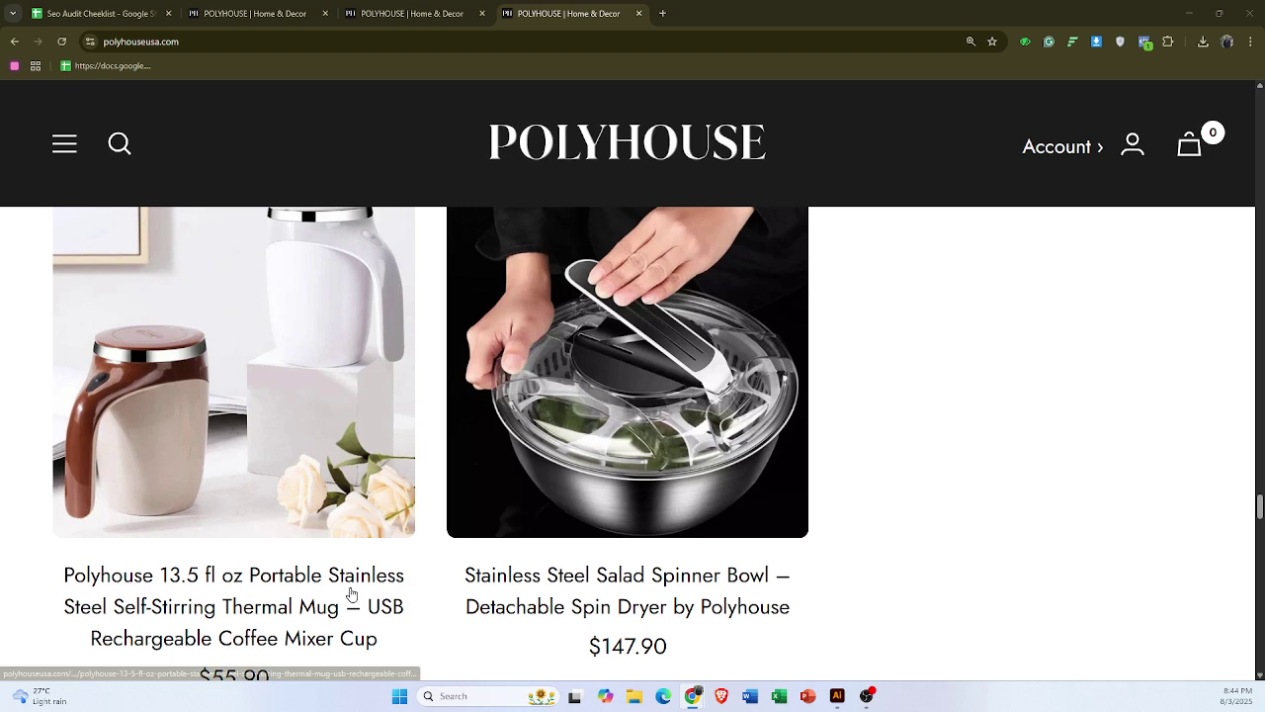
pyautogui.rightClick(350, 593)
pyautogui.rightClick(300, 345)
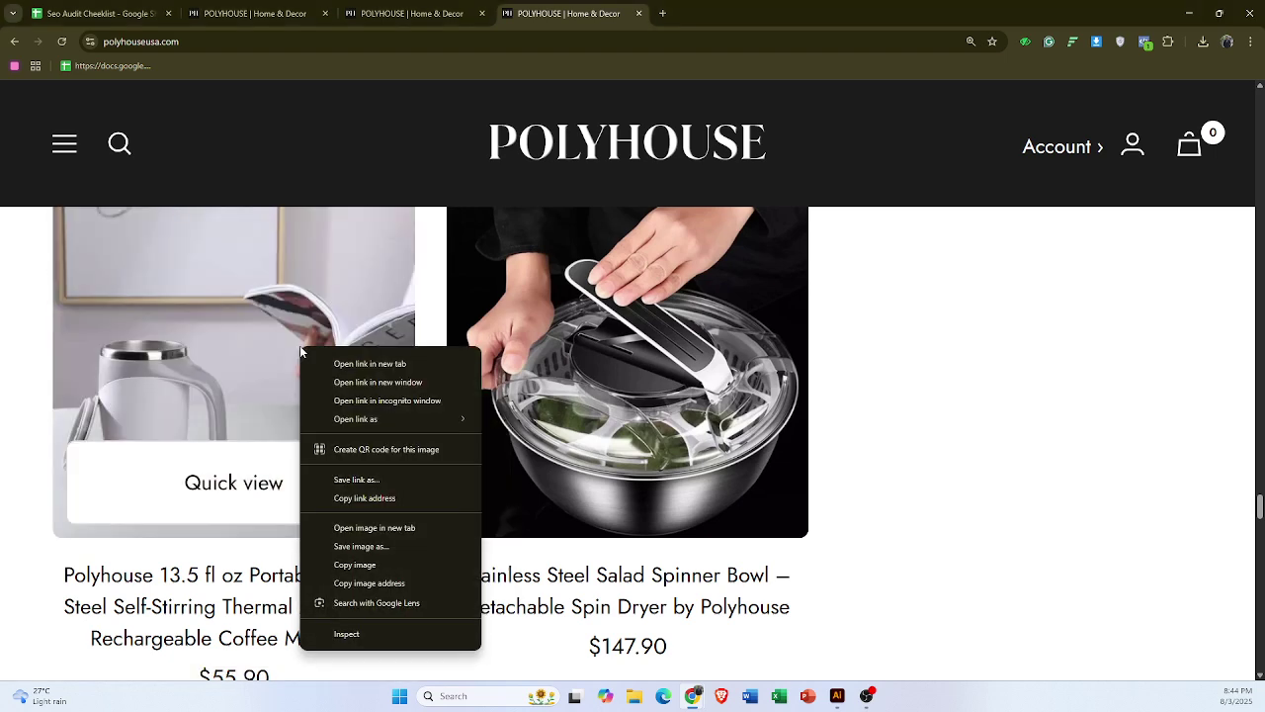
pyautogui.press('Escape')
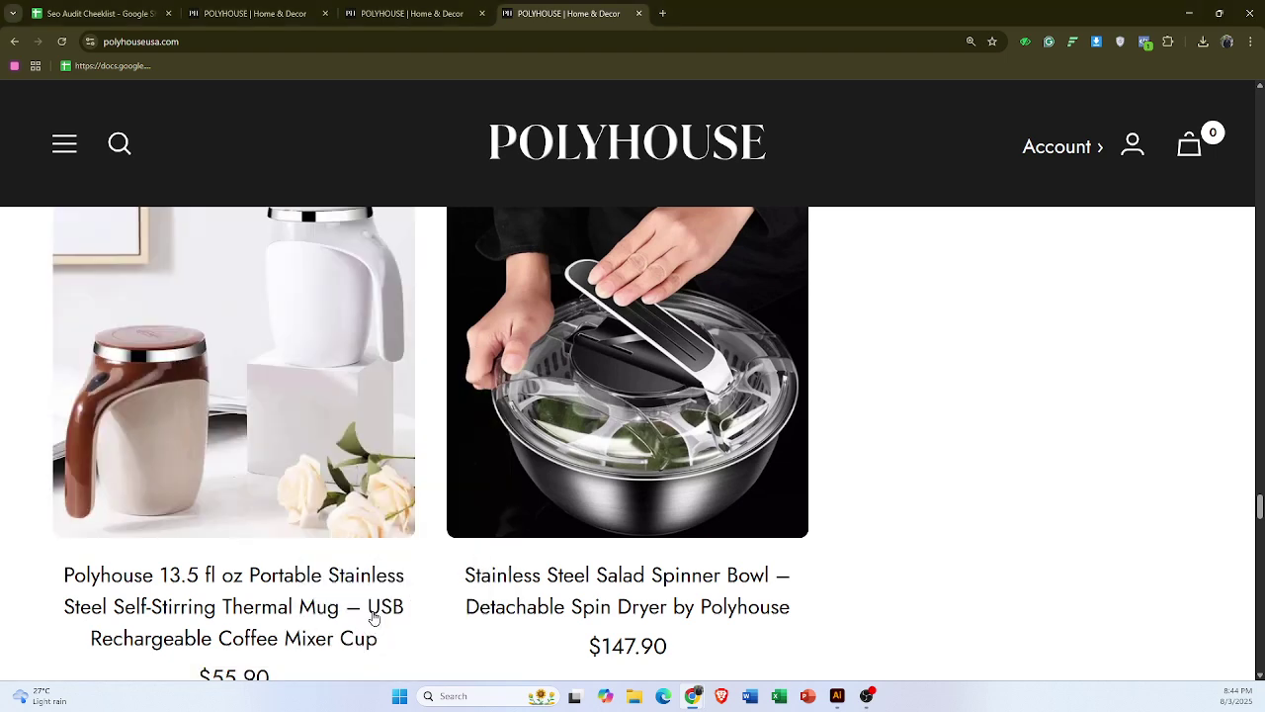
pyautogui.hotkey('ctrl', 'shift', 'i')
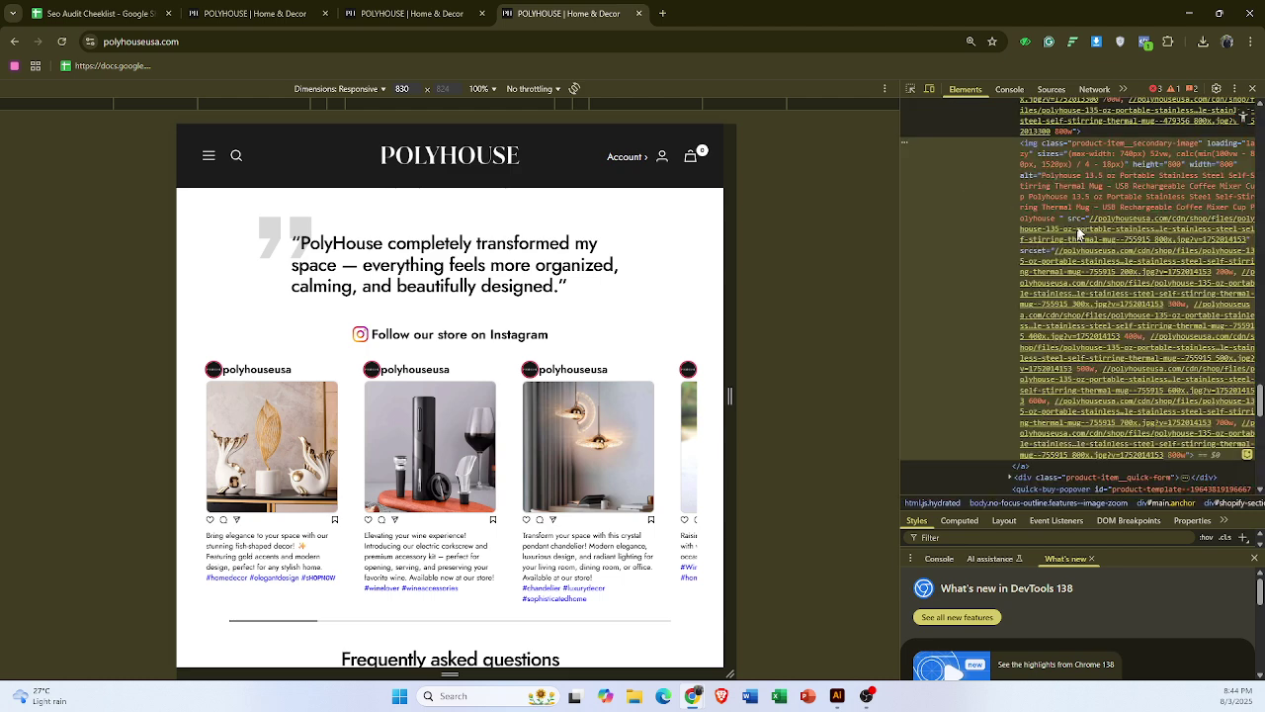
pyautogui.click(1111, 163)
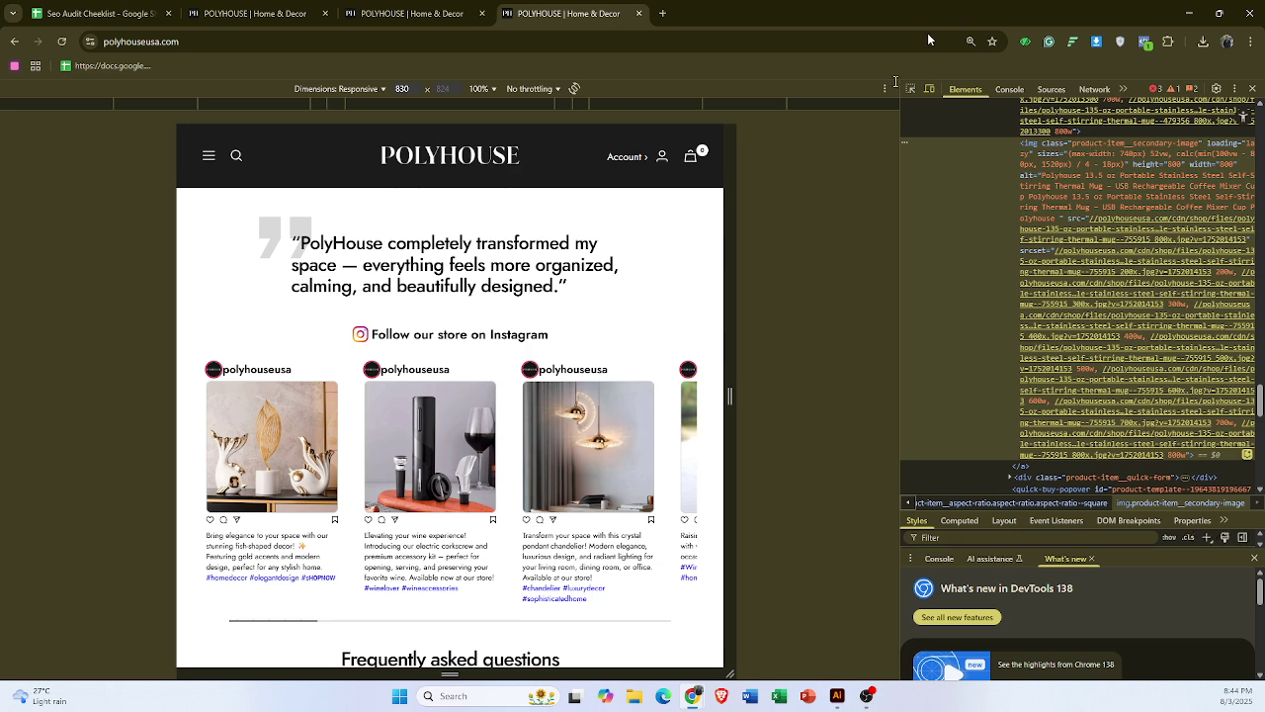
pyautogui.scroll(-2, 563, 368)
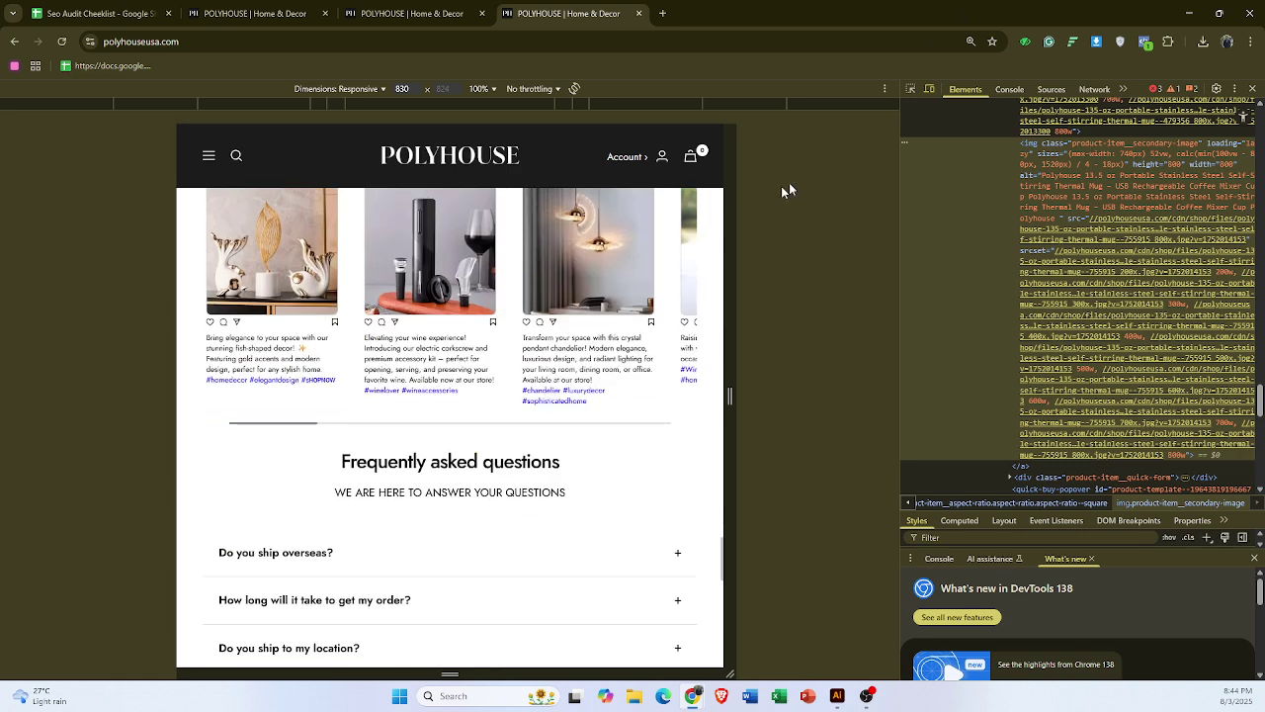
pyautogui.click(1252, 89)
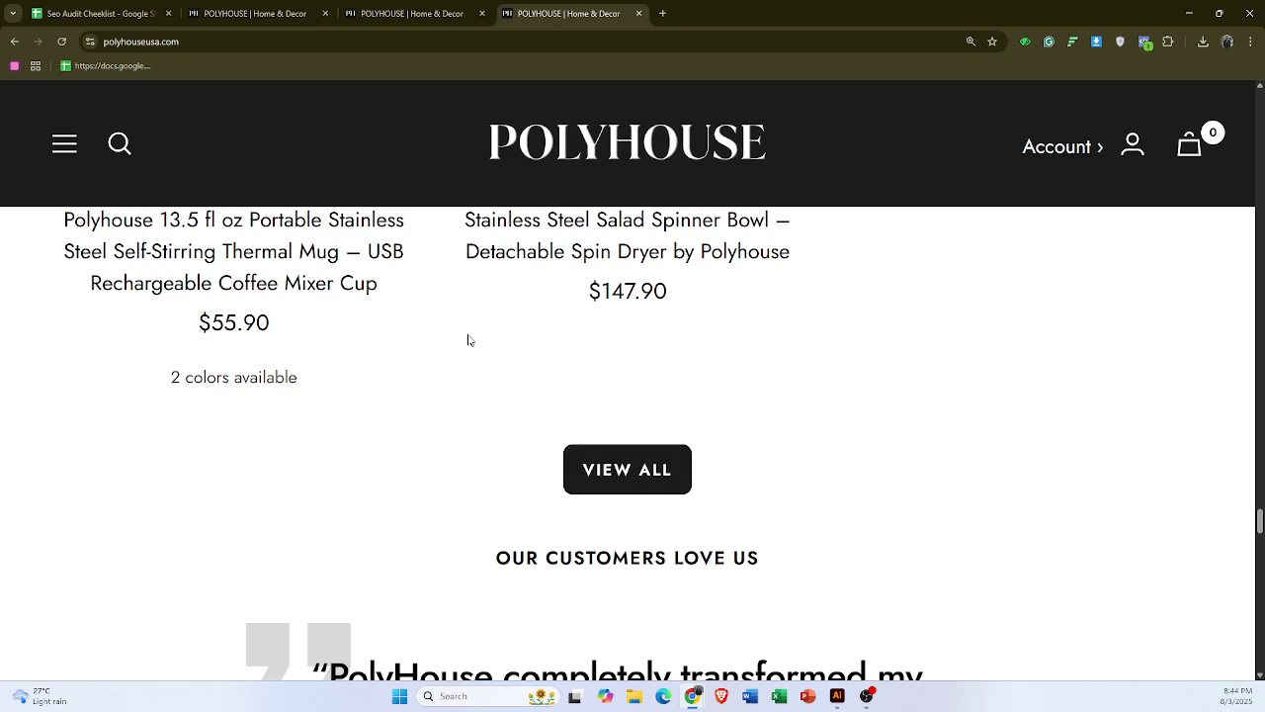
# - Check the remaining homepage content down to the FAQ section, and score the "Does the page load fast?" check in C19 as Passed
pyautogui.scroll(-5, 622, 431)
pyautogui.scroll(-2, 620, 438)
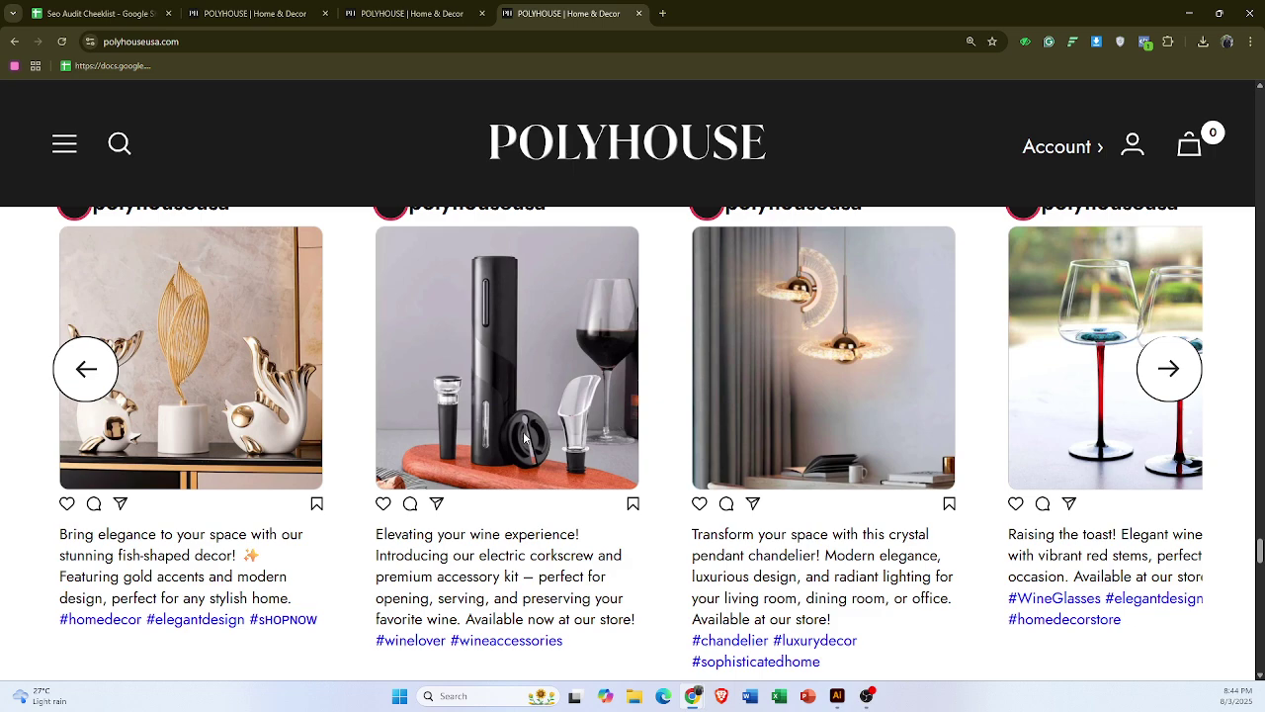
pyautogui.scroll(-5, 524, 453)
pyautogui.scroll(-3, 523, 453)
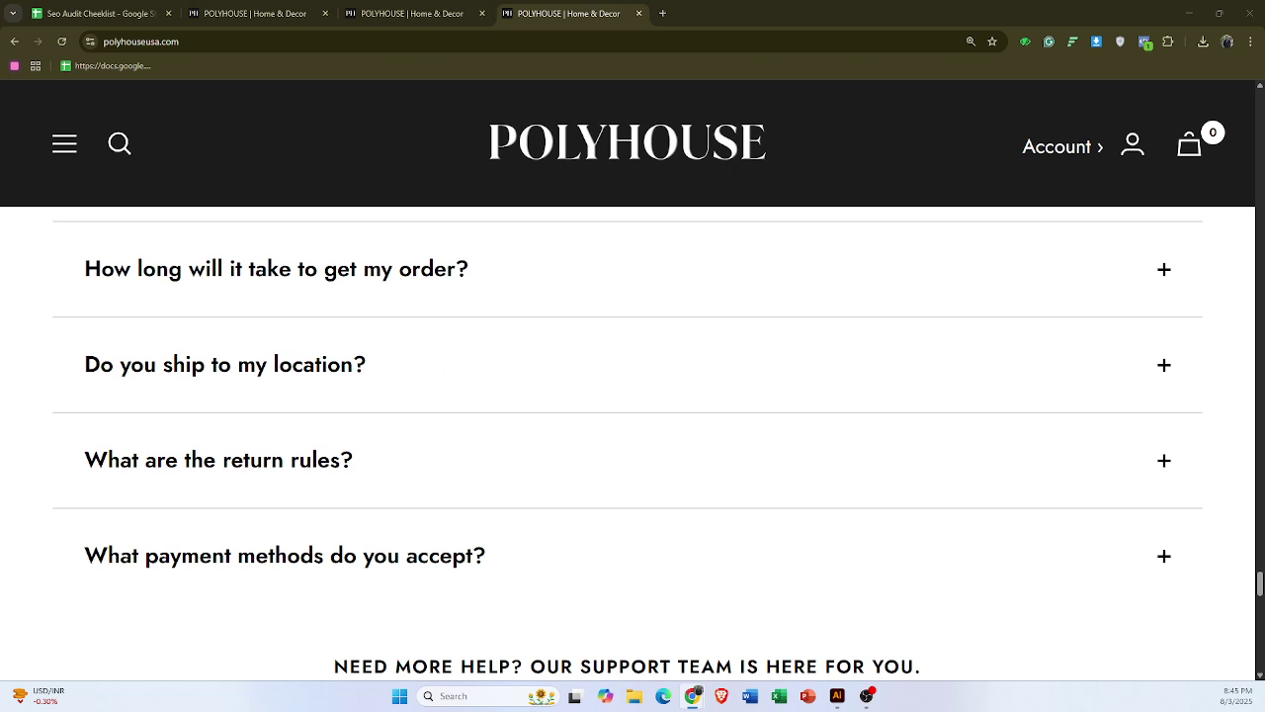
pyautogui.click(405, 13)
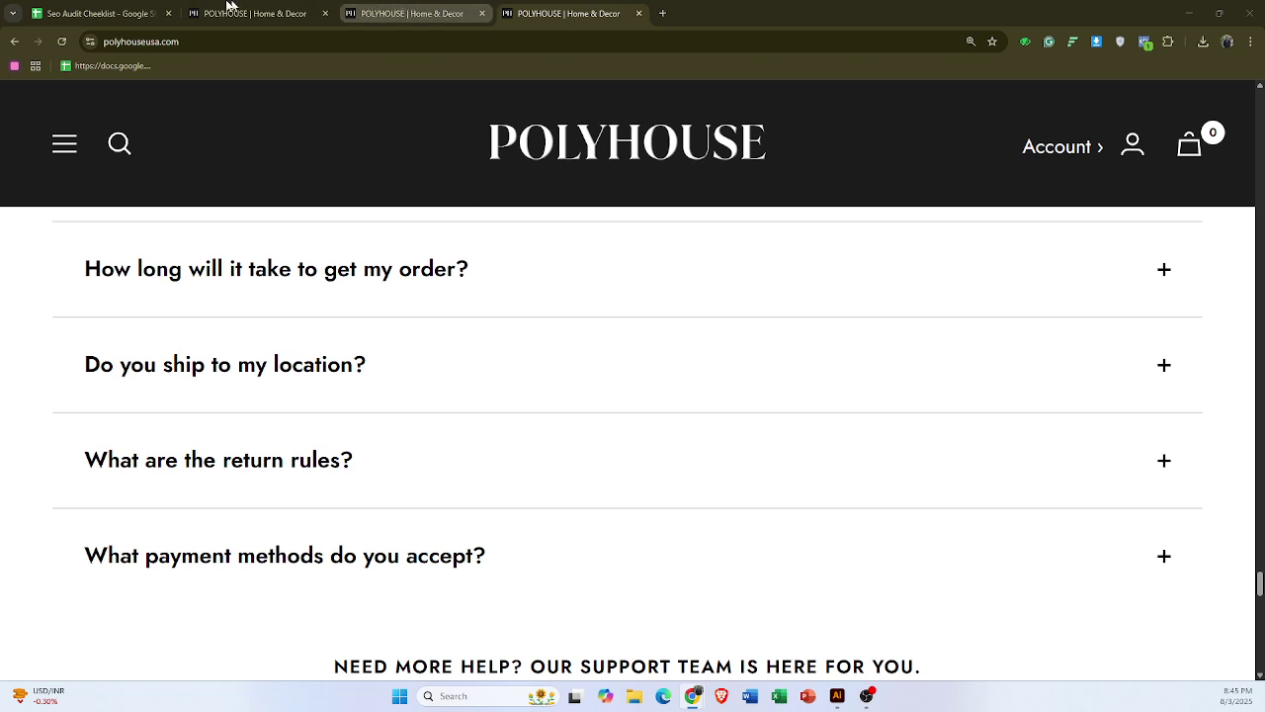
pyautogui.click(124, 12)
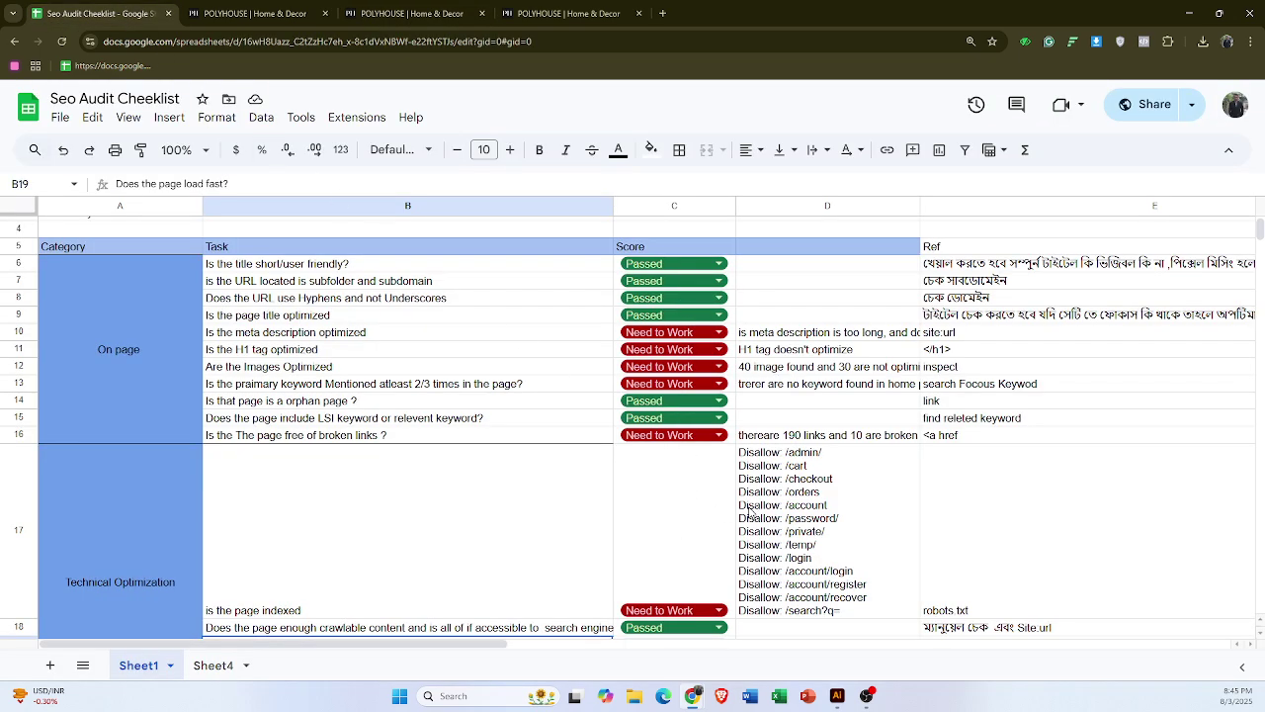
pyautogui.scroll(-3, 668, 423)
pyautogui.click(660, 382)
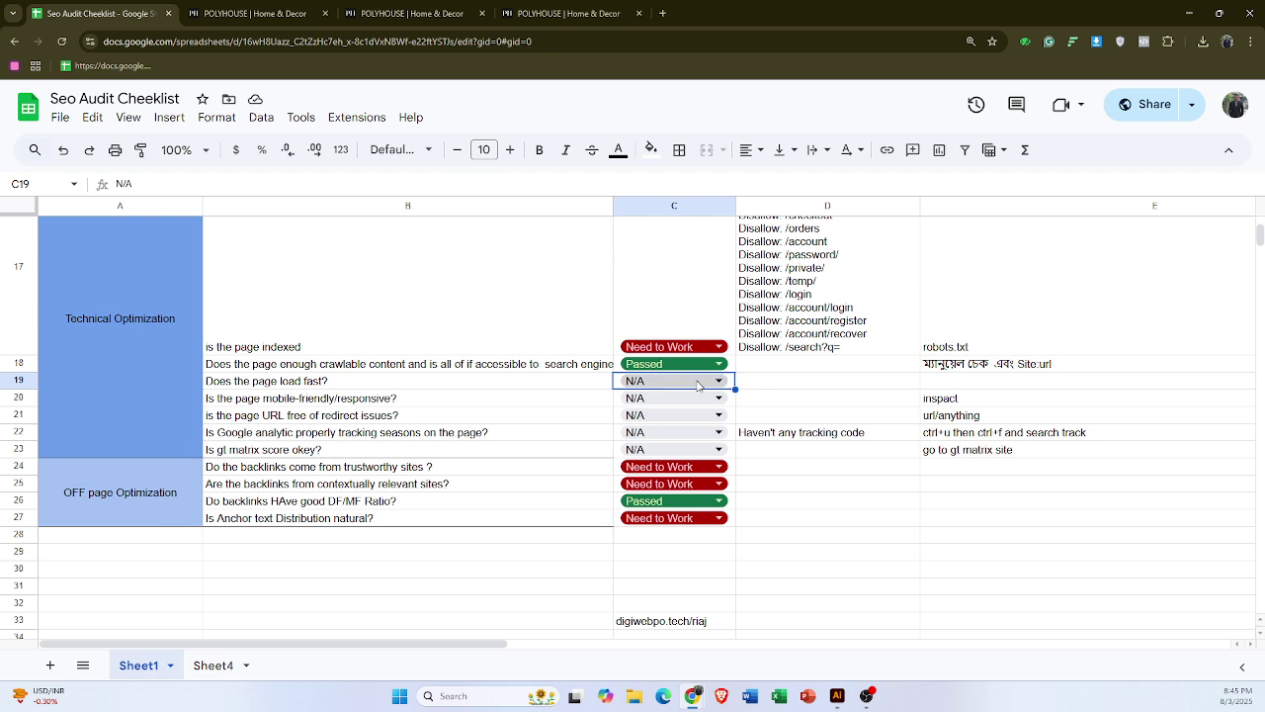
pyautogui.click(690, 386)
pyautogui.click(642, 455)
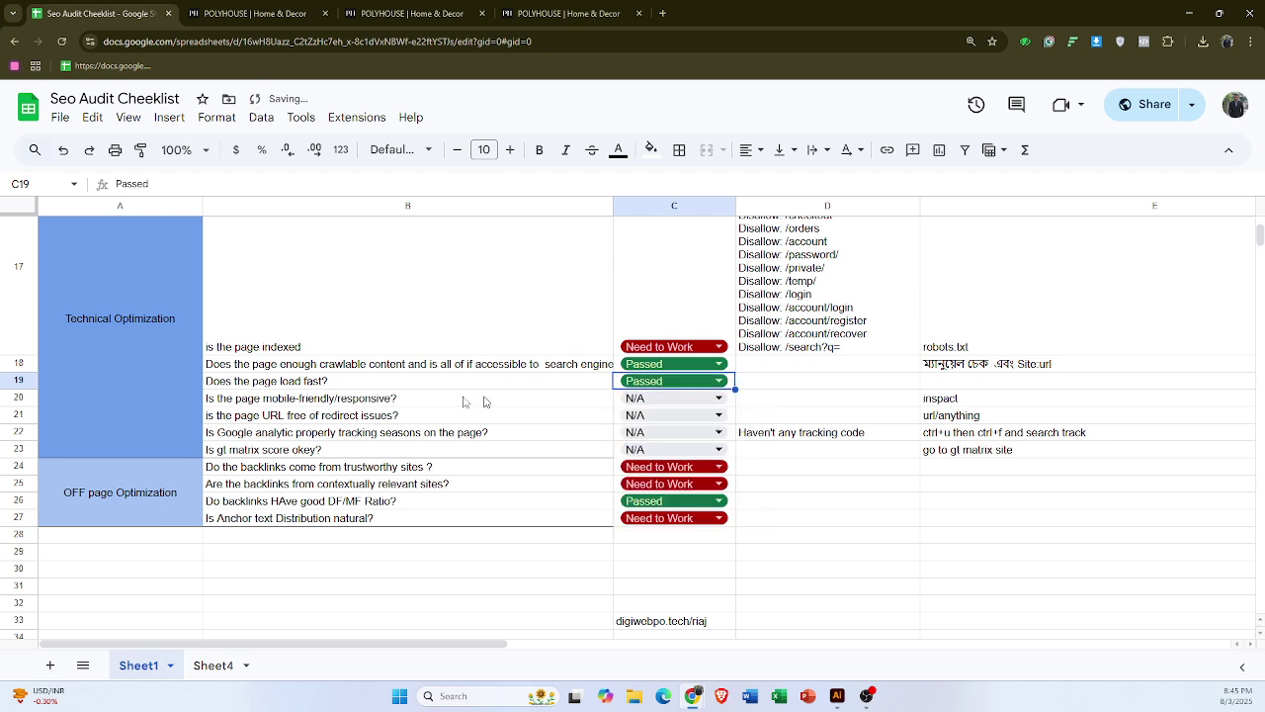
pyautogui.click(379, 388)
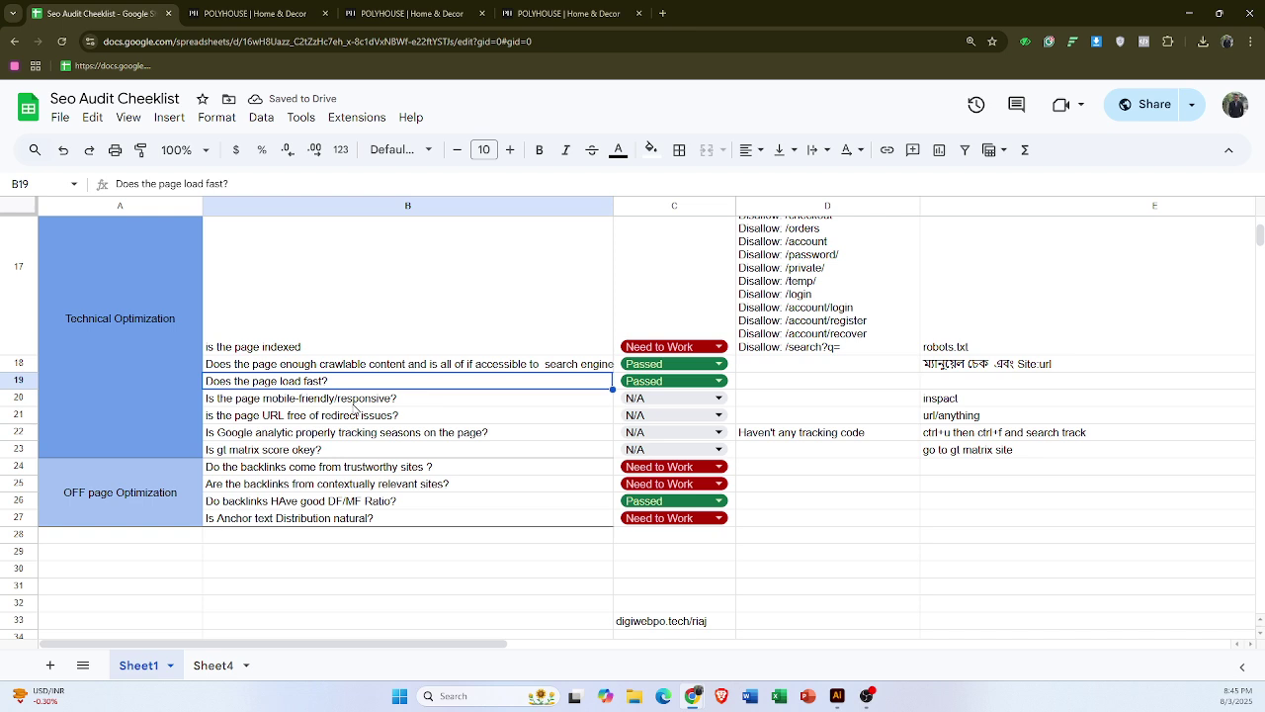
# - For the mobile-friendly/responsive check in B20, inspect the Polyhouse homepage with the responsive device view enabled at 830 px width
pyautogui.click(355, 403)
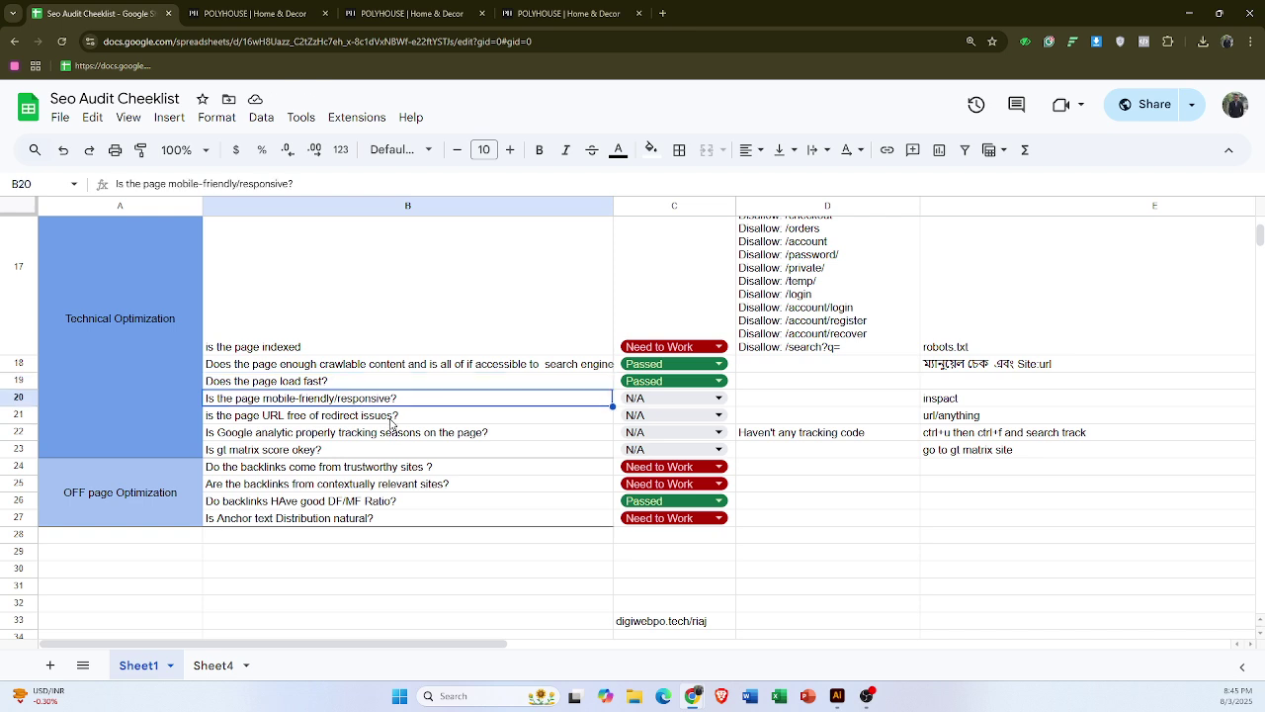
pyautogui.click(201, 7)
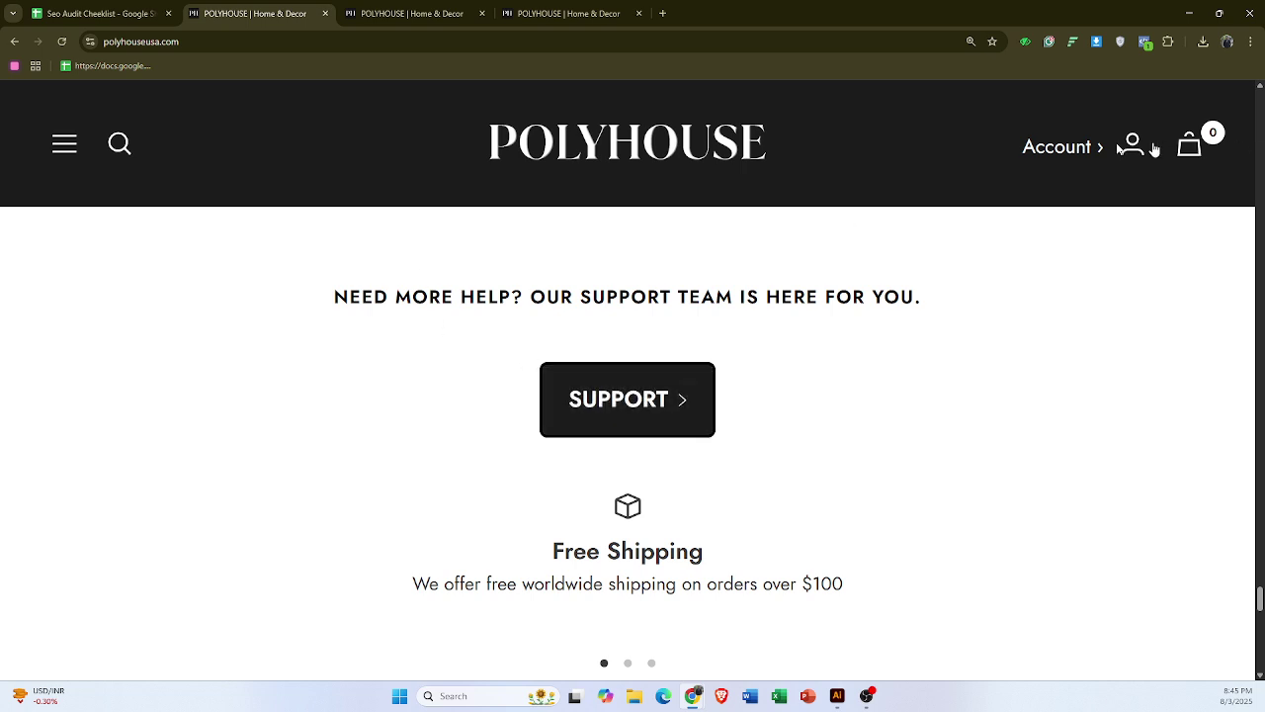
pyautogui.rightClick(237, 229)
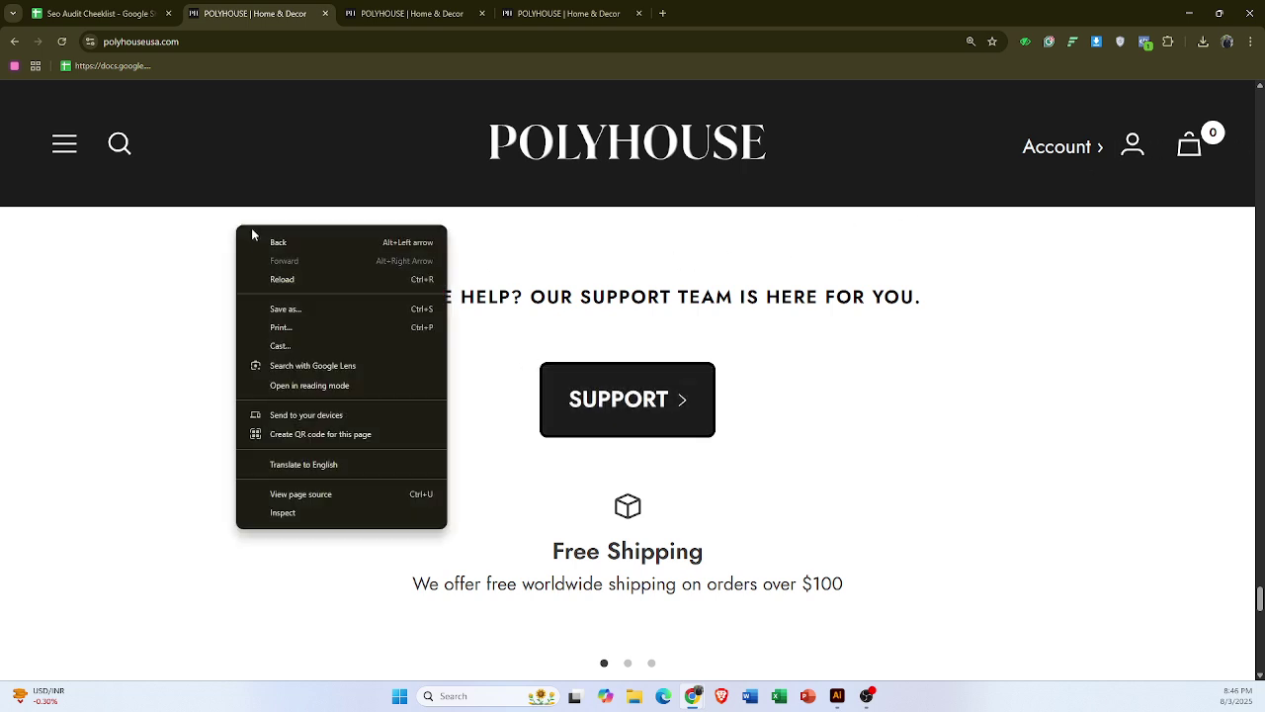
pyautogui.click(310, 515)
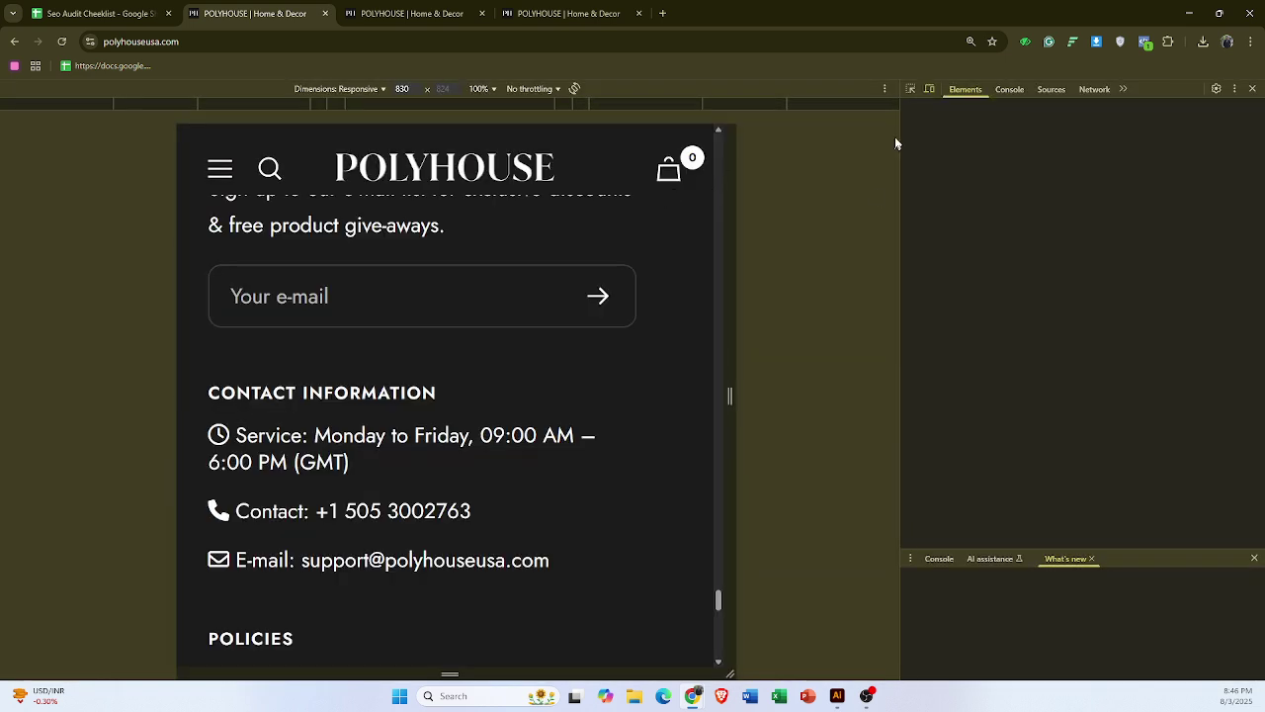
pyautogui.click(930, 92)
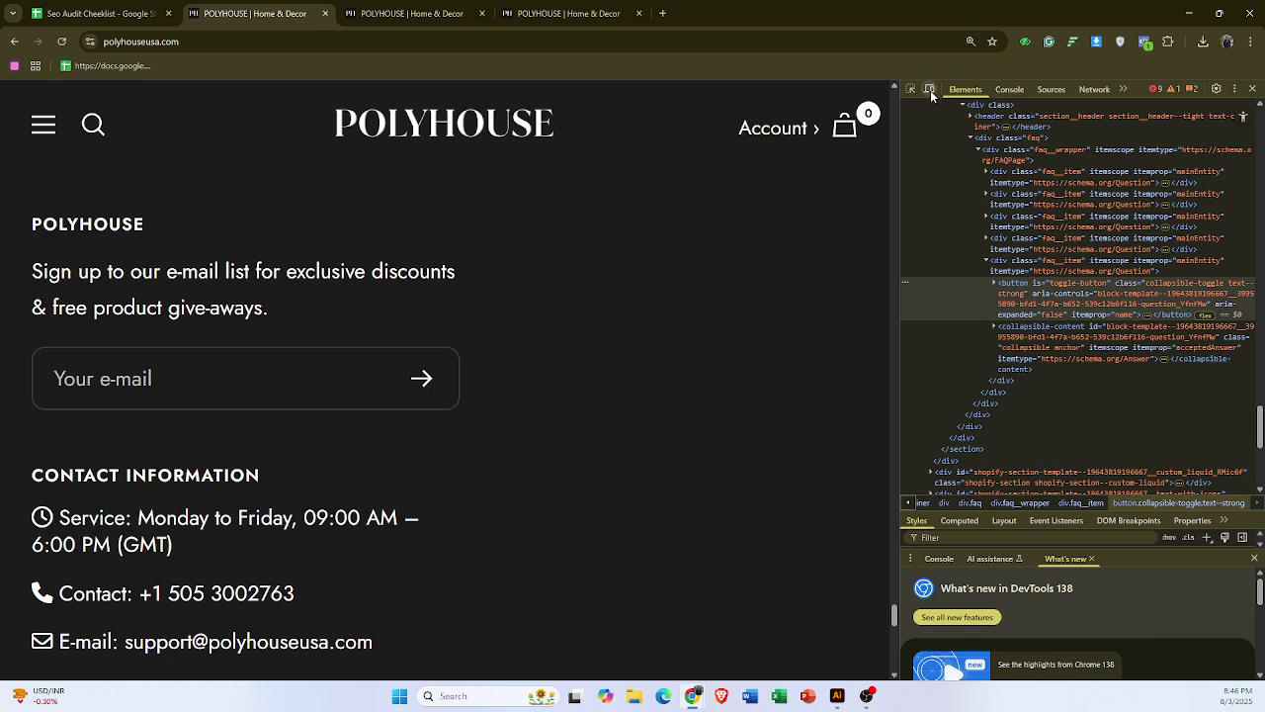
pyautogui.scroll(4, 393, 238)
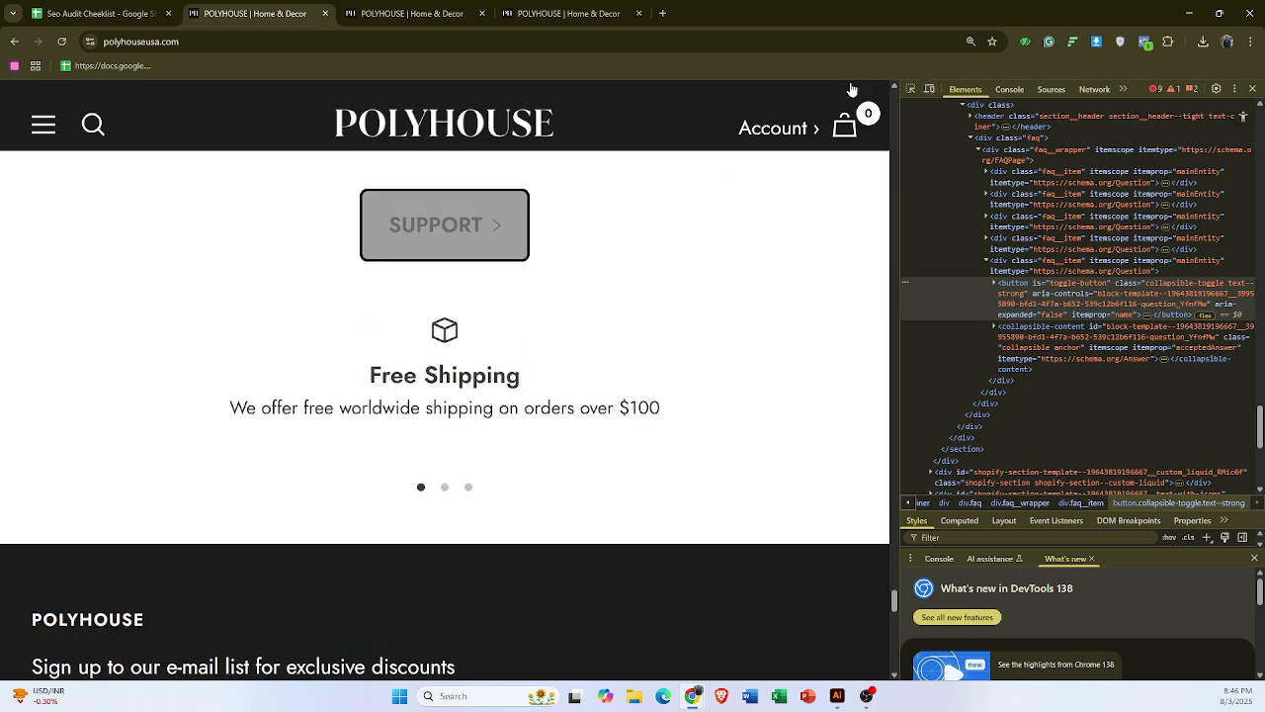
pyautogui.click(929, 89)
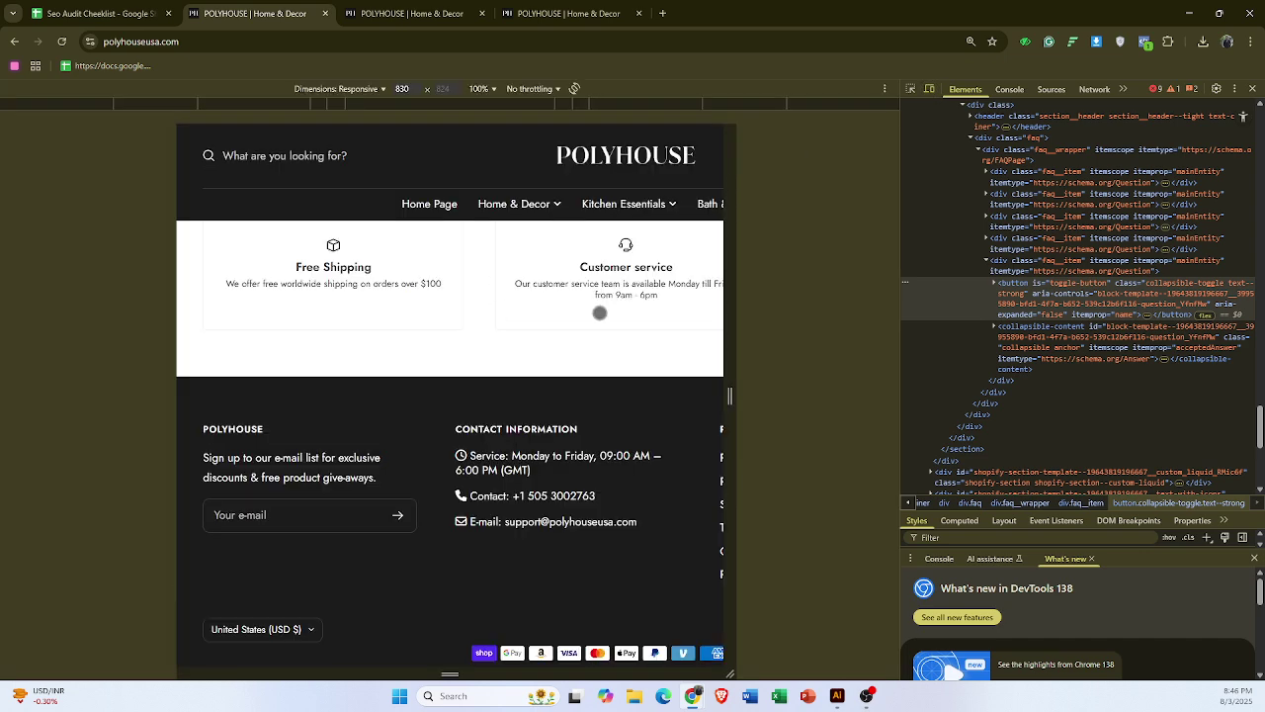
# - Examine the responsive layout of the homepage's hero banner, mission text and Home & Decor products in the device view
pyautogui.scroll(10, 443, 280)
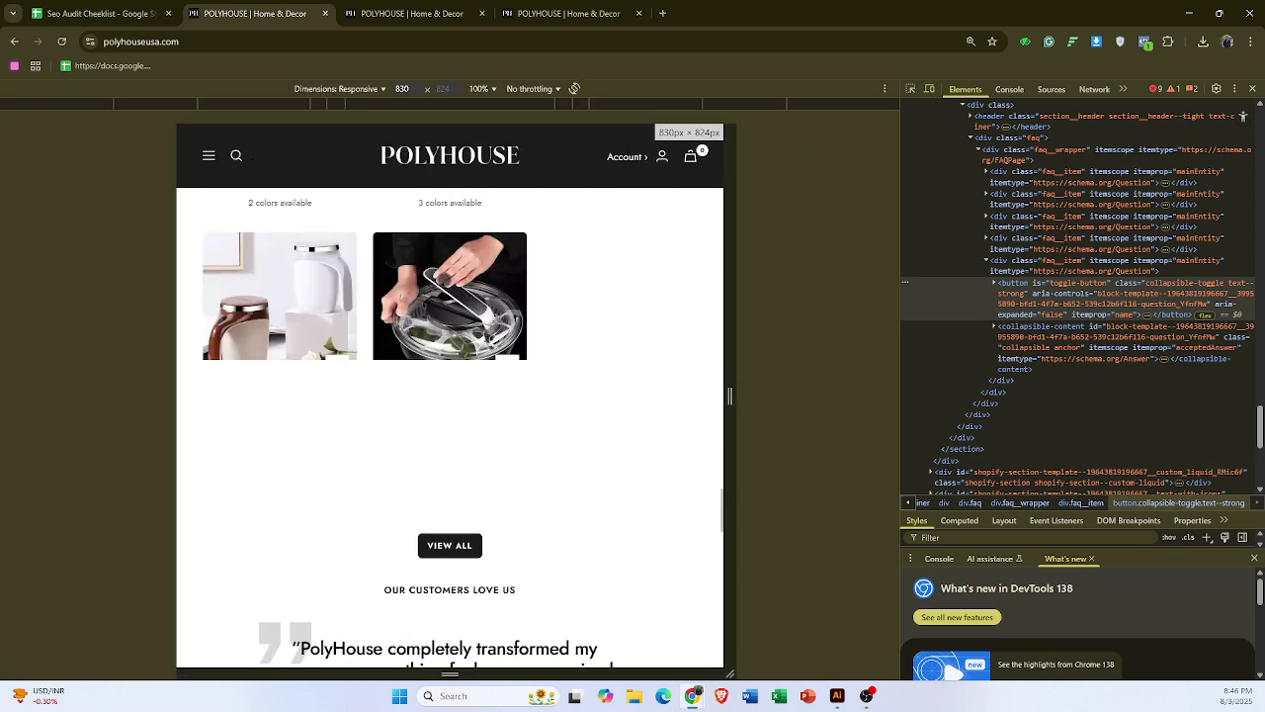
pyautogui.scroll(10, 444, 280)
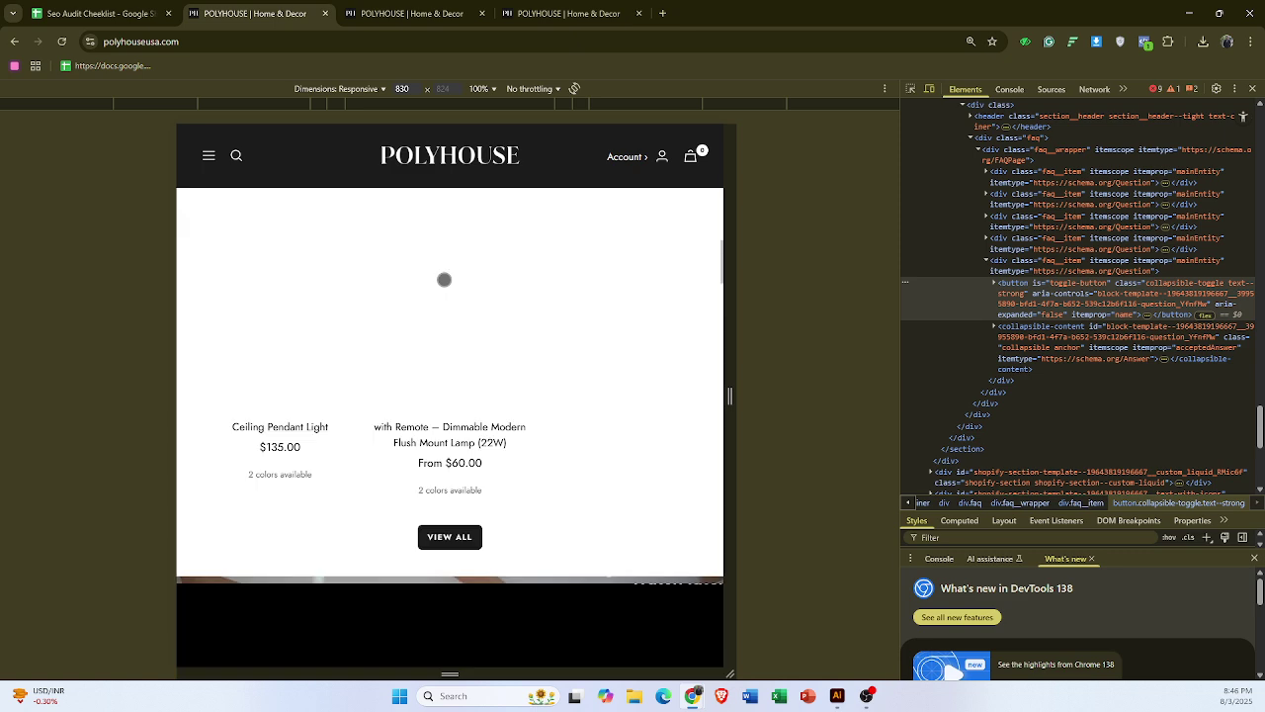
pyautogui.scroll(5, 444, 280)
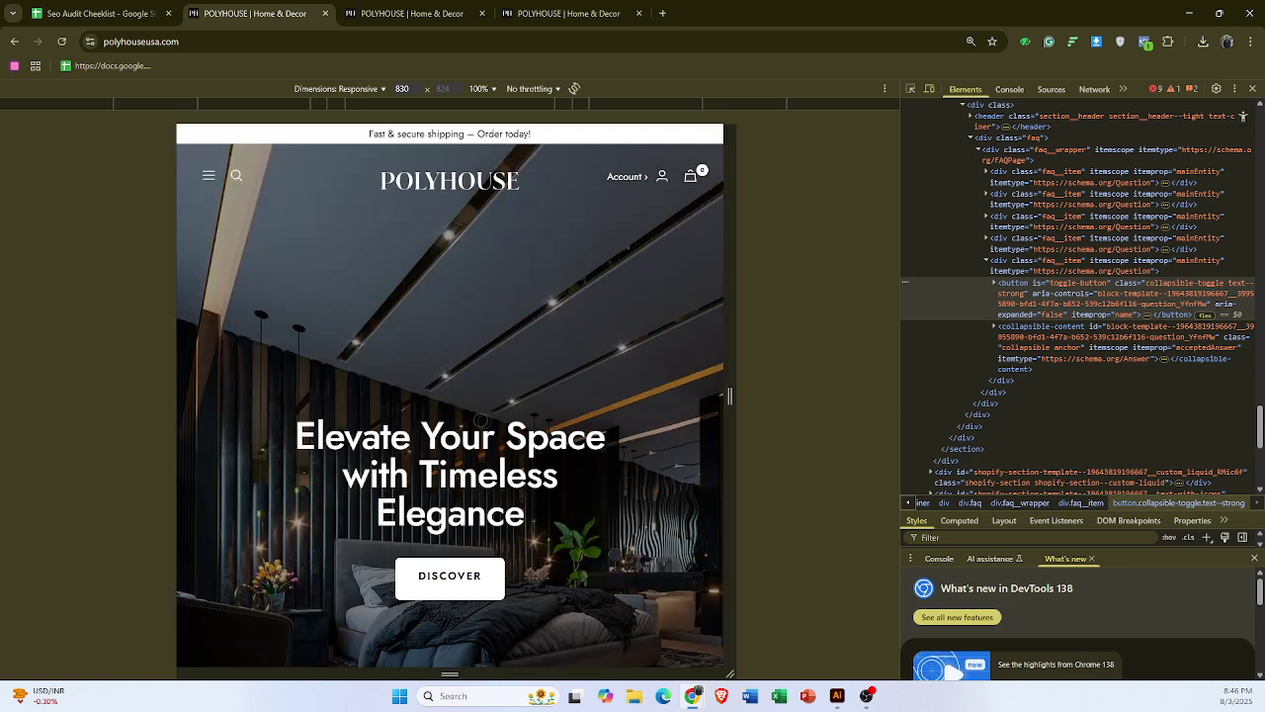
pyautogui.scroll(-2, 444, 279)
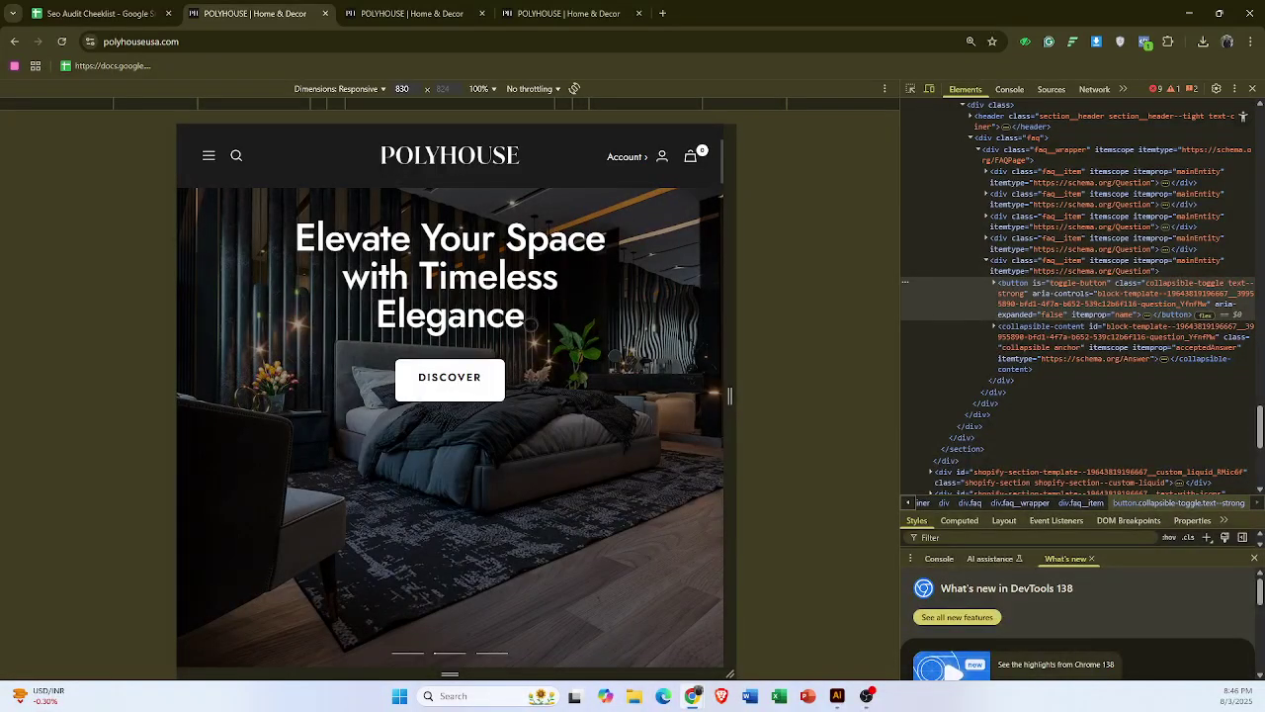
pyautogui.scroll(-5, 531, 323)
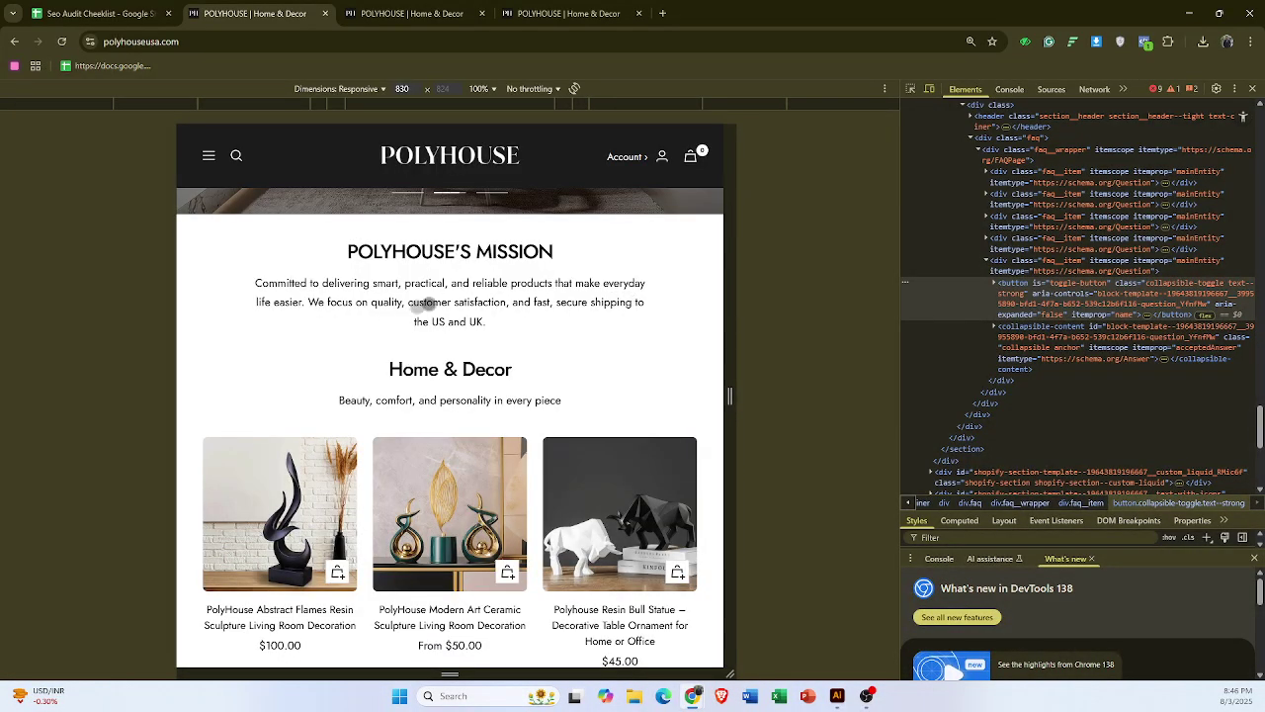
pyautogui.scroll(-3, 272, 308)
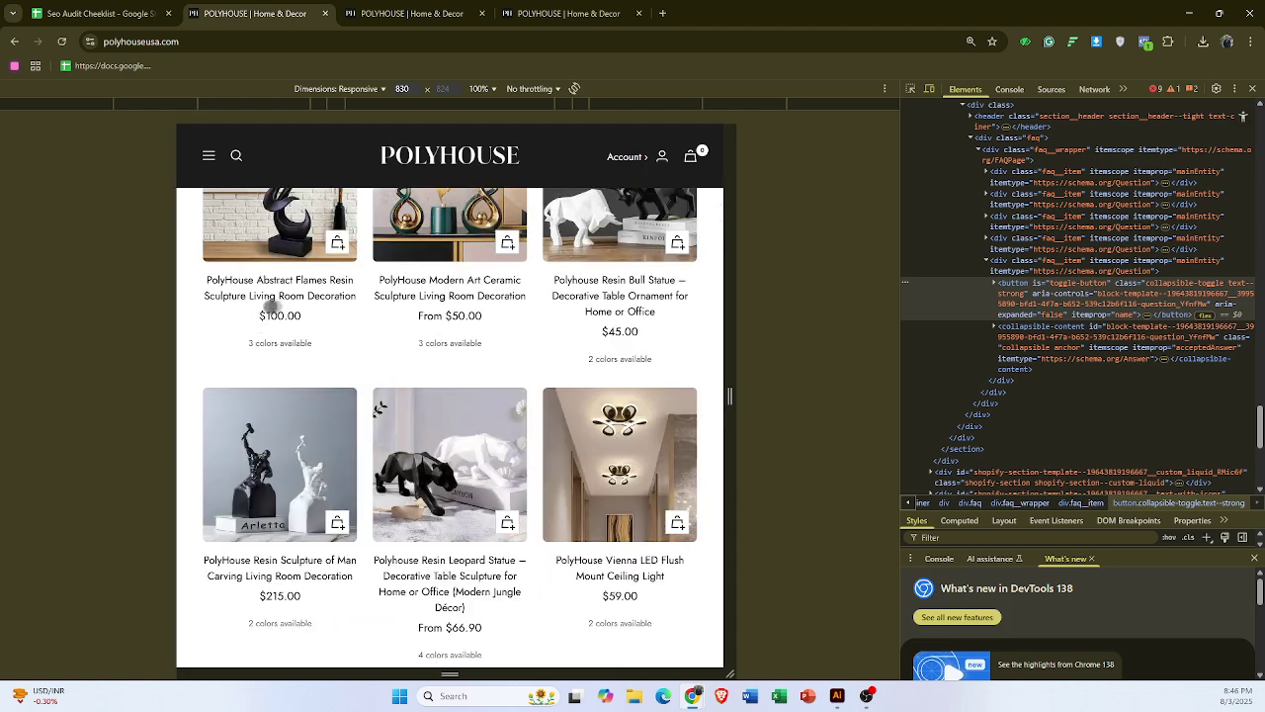
pyautogui.scroll(-4, 272, 307)
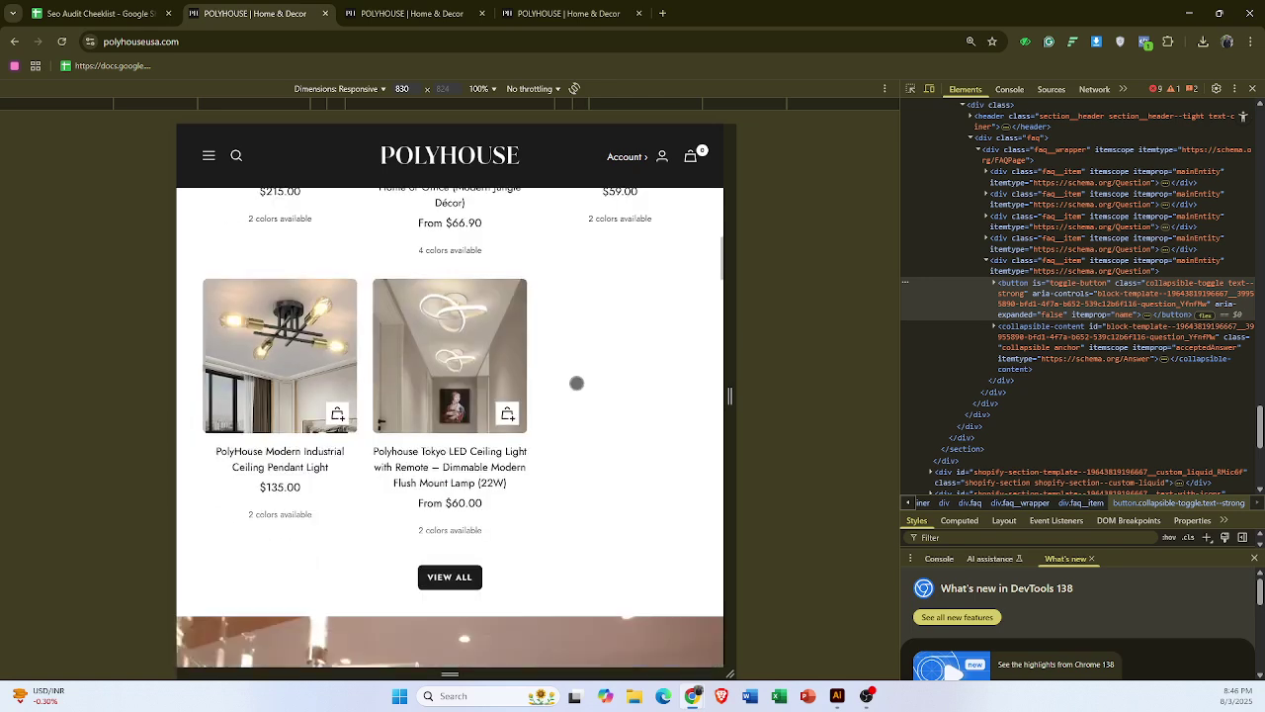
pyautogui.scroll(1, 461, 405)
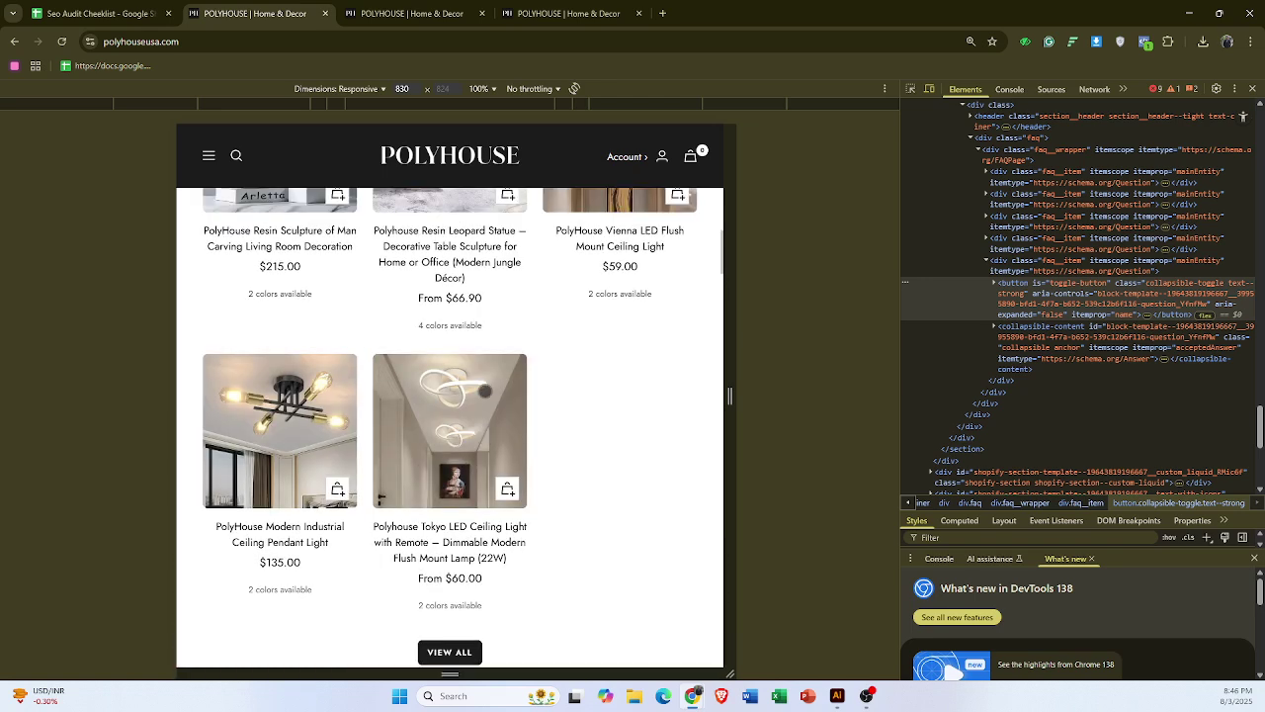
pyautogui.scroll(8, 486, 391)
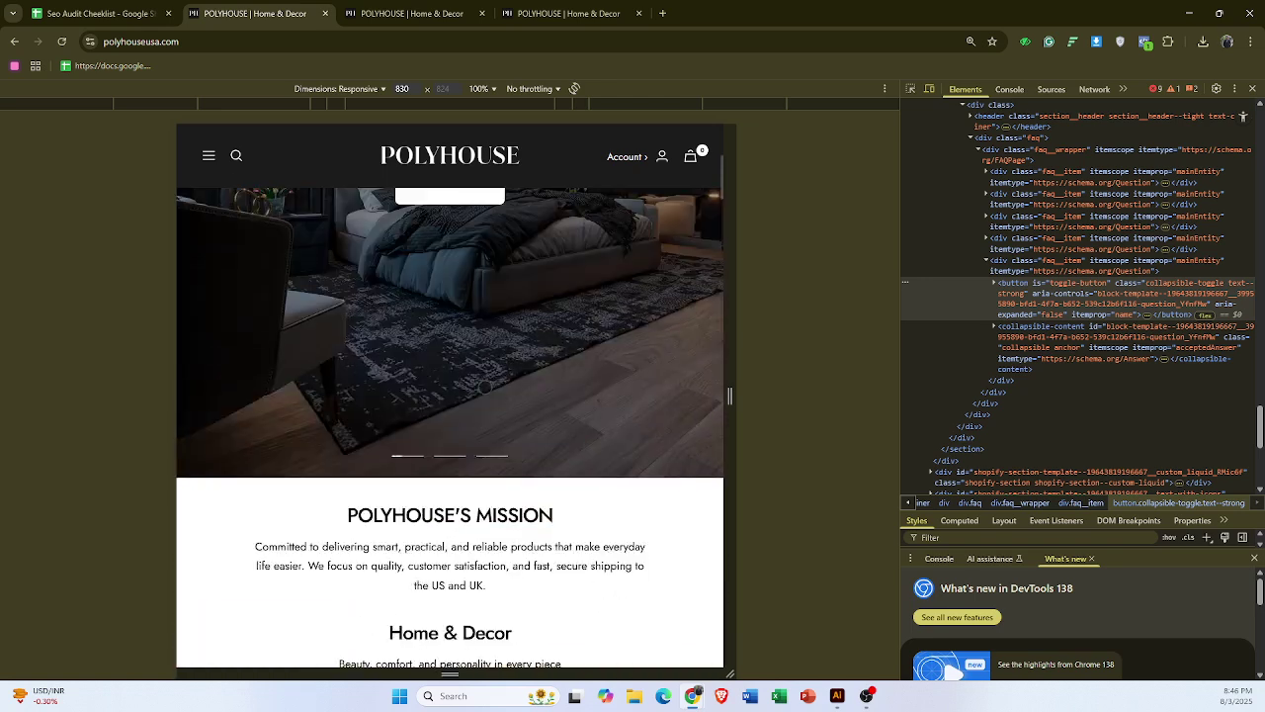
pyautogui.scroll(4, 486, 387)
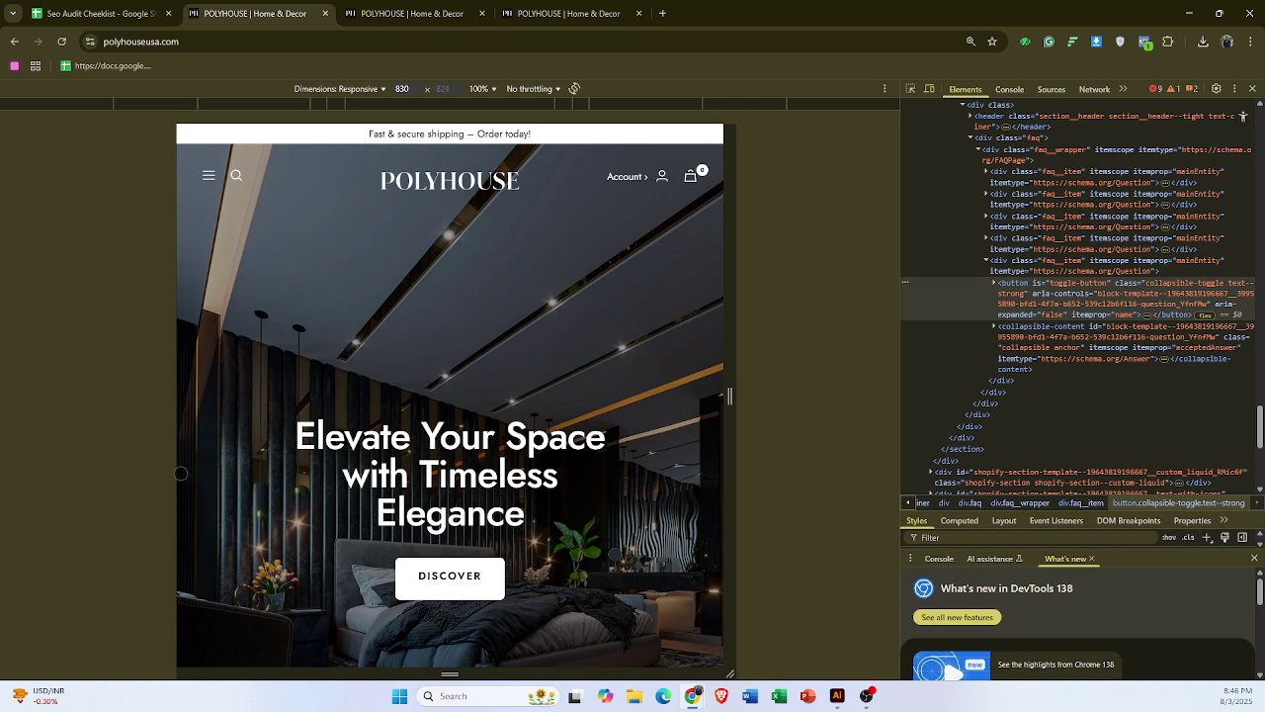
# - Examine the responsive layout of the Polyhouse homepage from the hero banner down to the Kitchen Essentials products in the device view
pyautogui.scroll(-1, 424, 479)
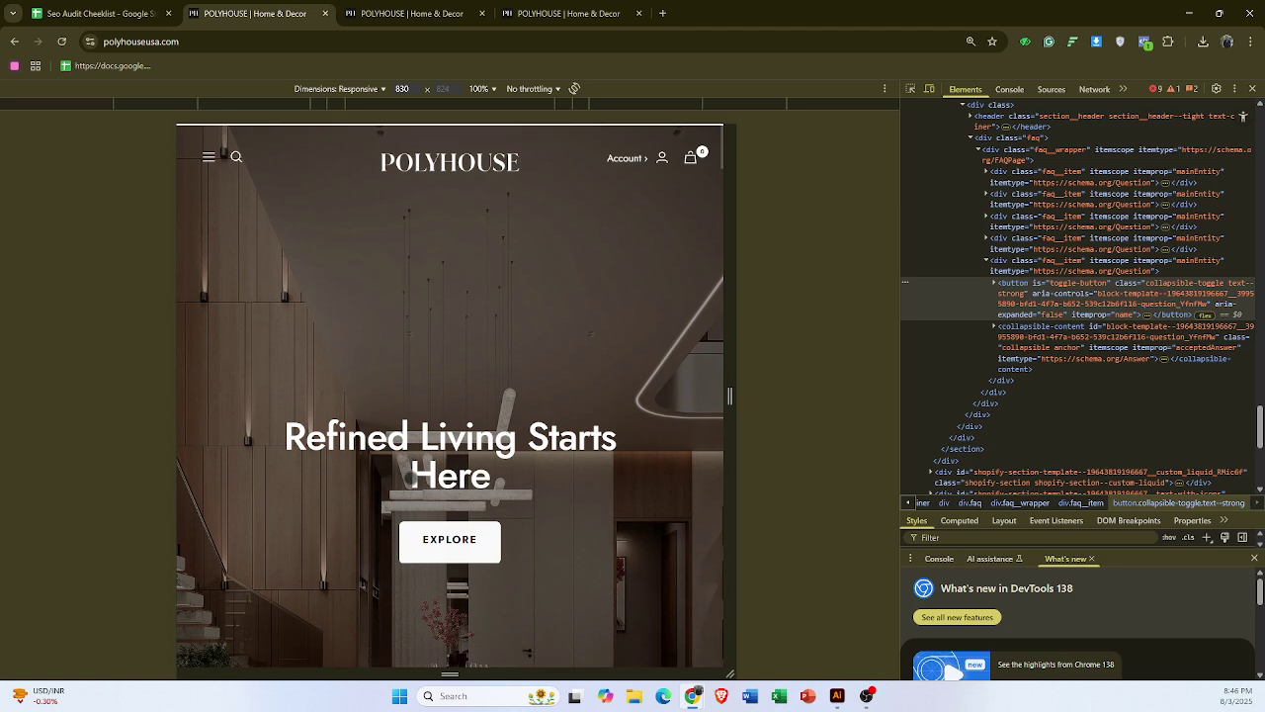
pyautogui.scroll(-4, 395, 454)
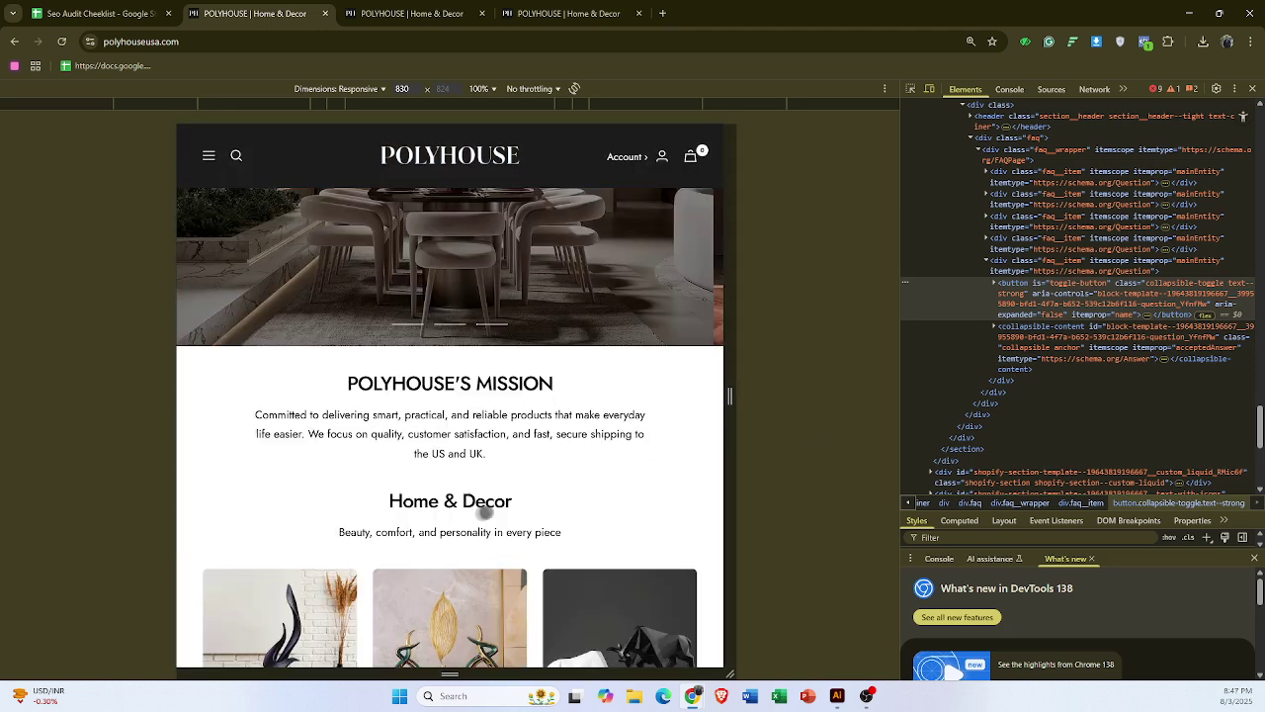
pyautogui.scroll(-2, 631, 411)
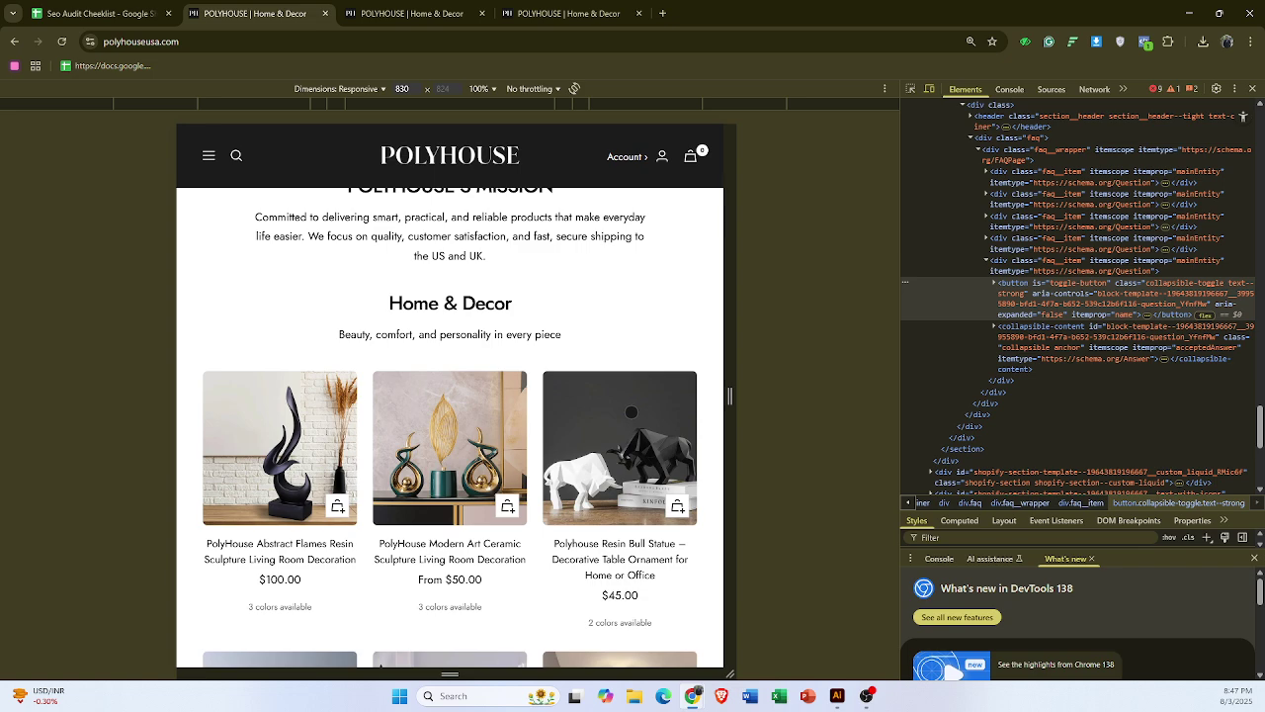
pyautogui.scroll(-6, 631, 411)
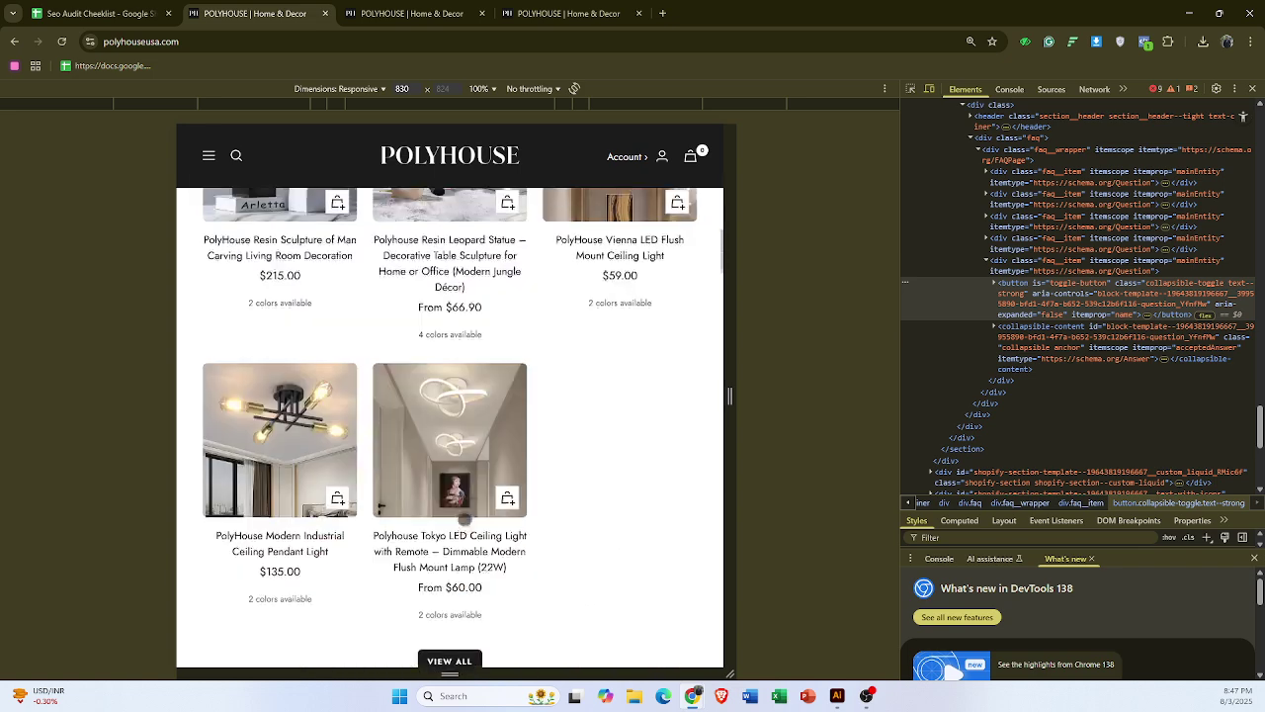
pyautogui.scroll(-5, 495, 514)
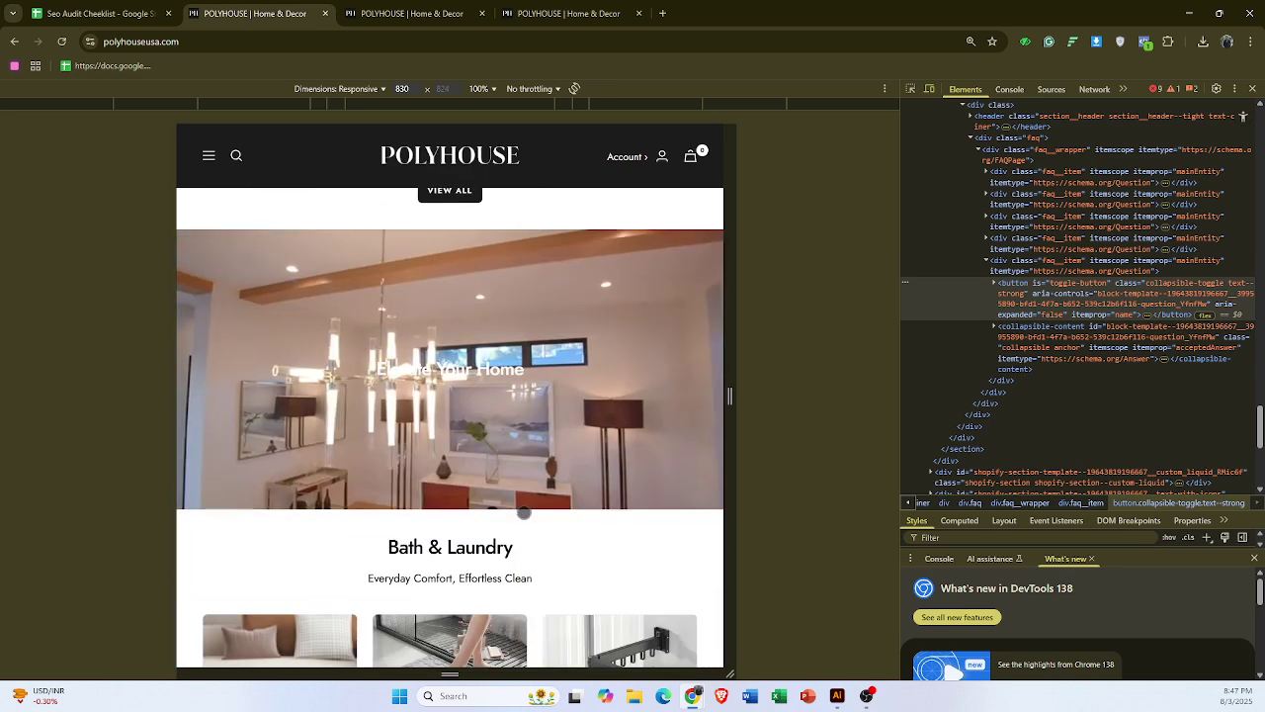
pyautogui.scroll(-5, 523, 512)
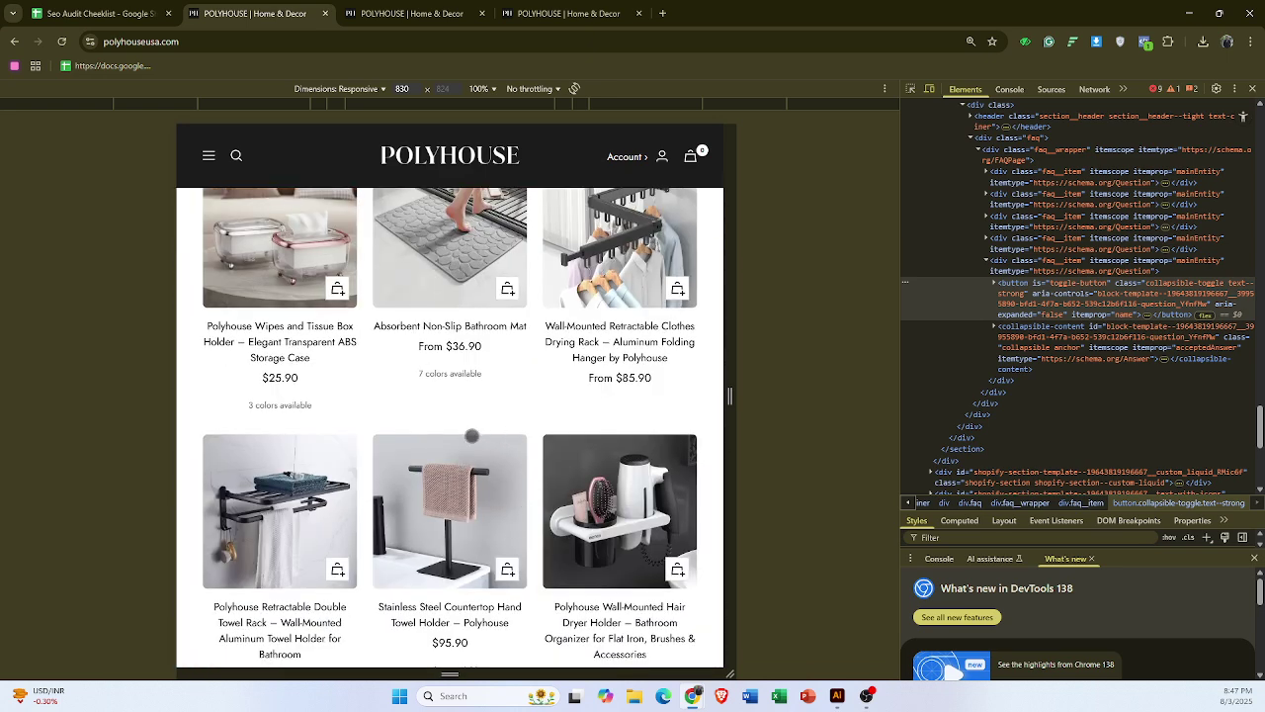
pyautogui.scroll(-7, 471, 436)
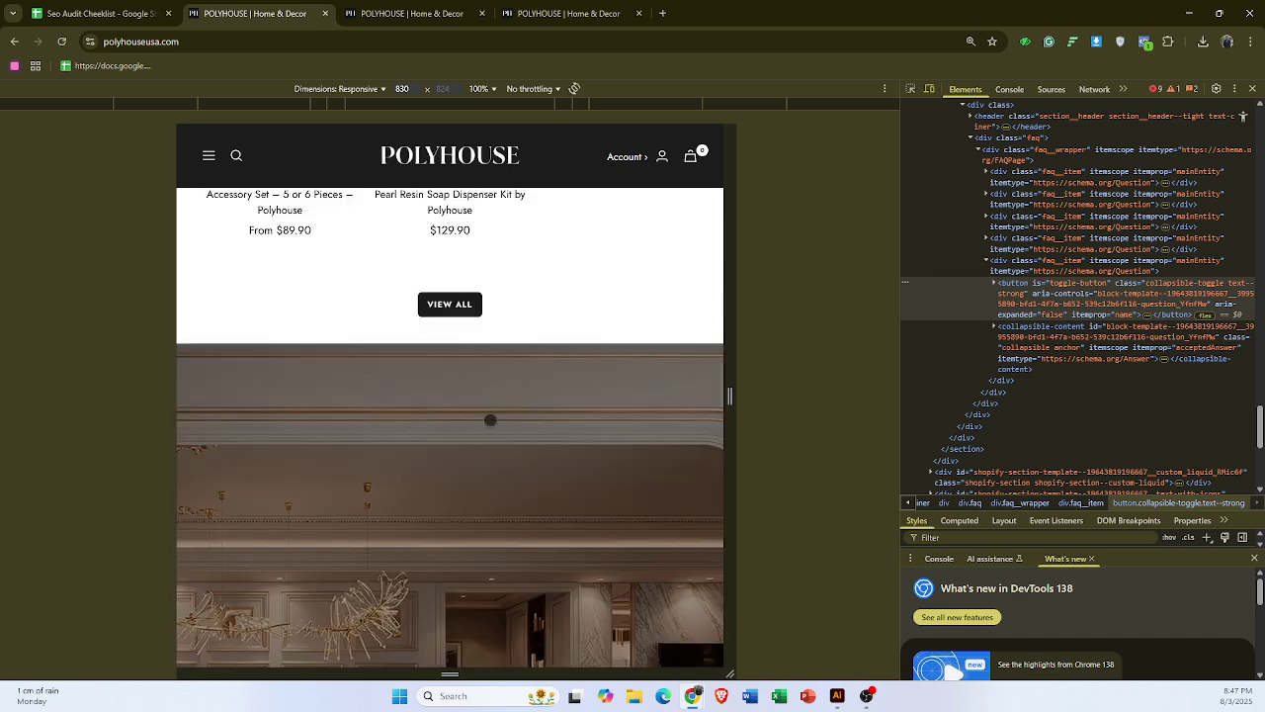
pyautogui.scroll(-6, 483, 419)
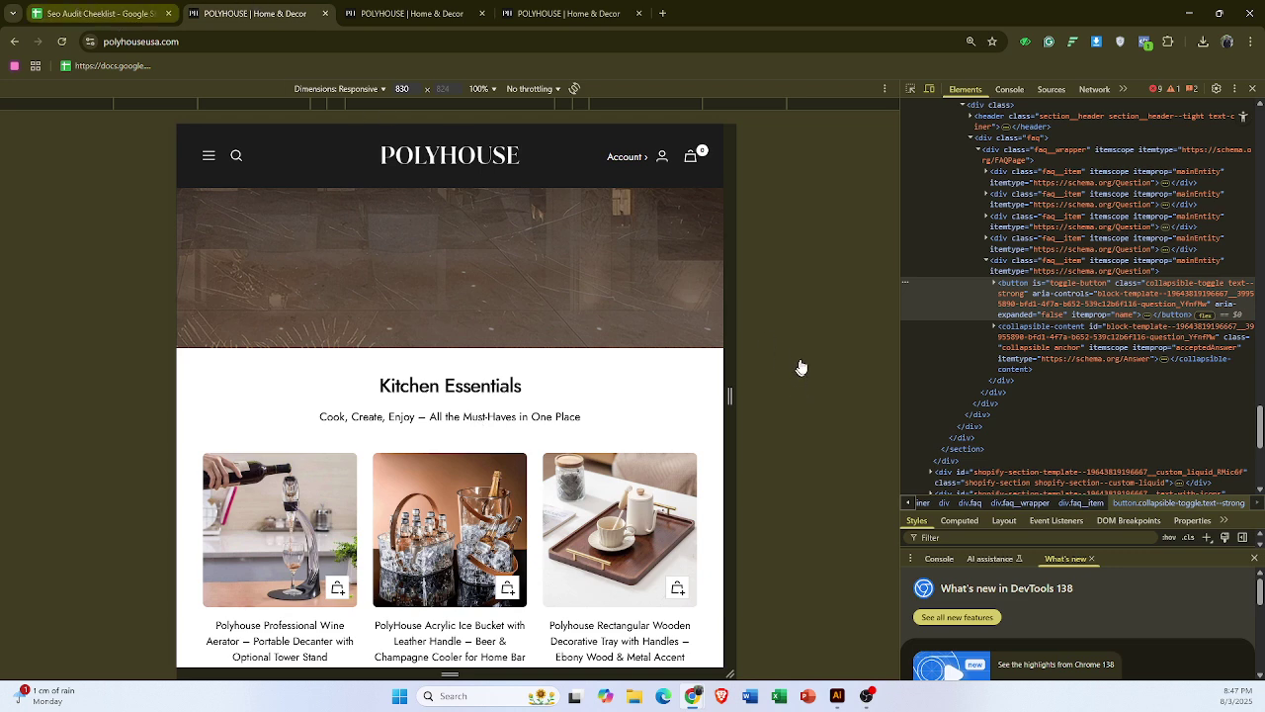
# - Score the "Is the page mobile-friendly/responsive?" check in C20 of the Seo Audit Cheeklist as Passed
pyautogui.hotkey('ctrl', '1')
pyautogui.click(670, 397)
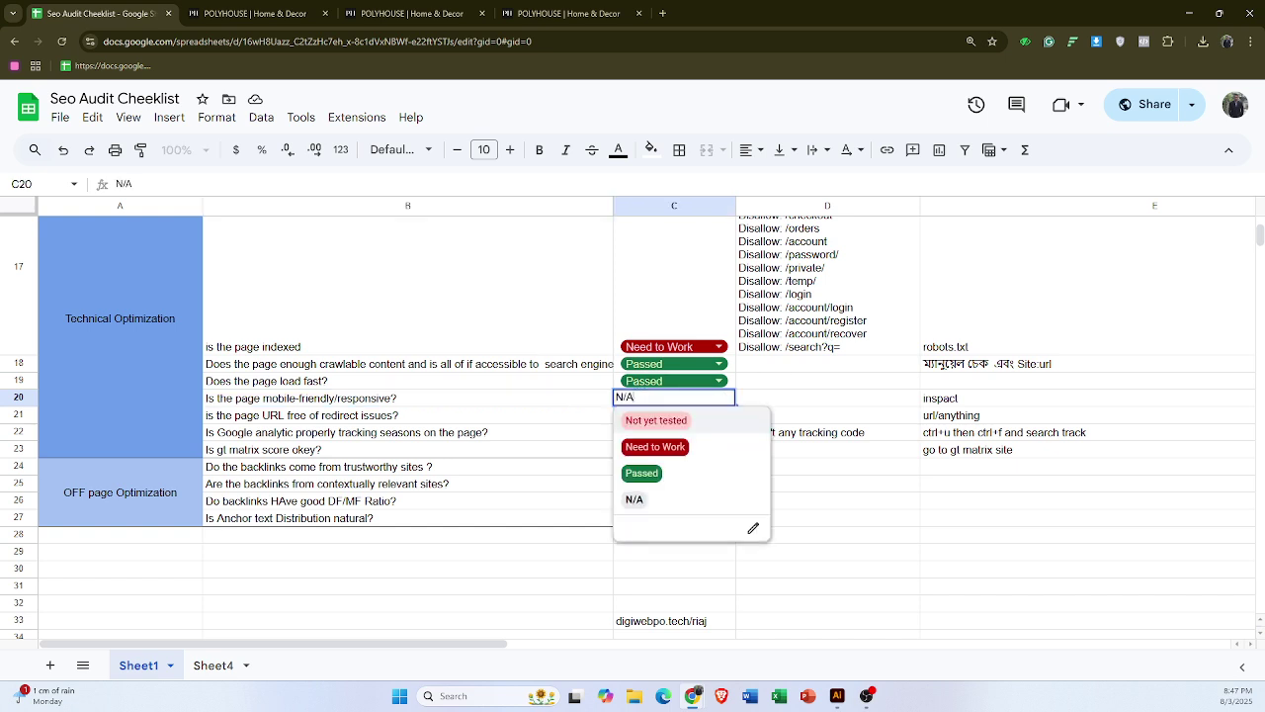
pyautogui.click(644, 472)
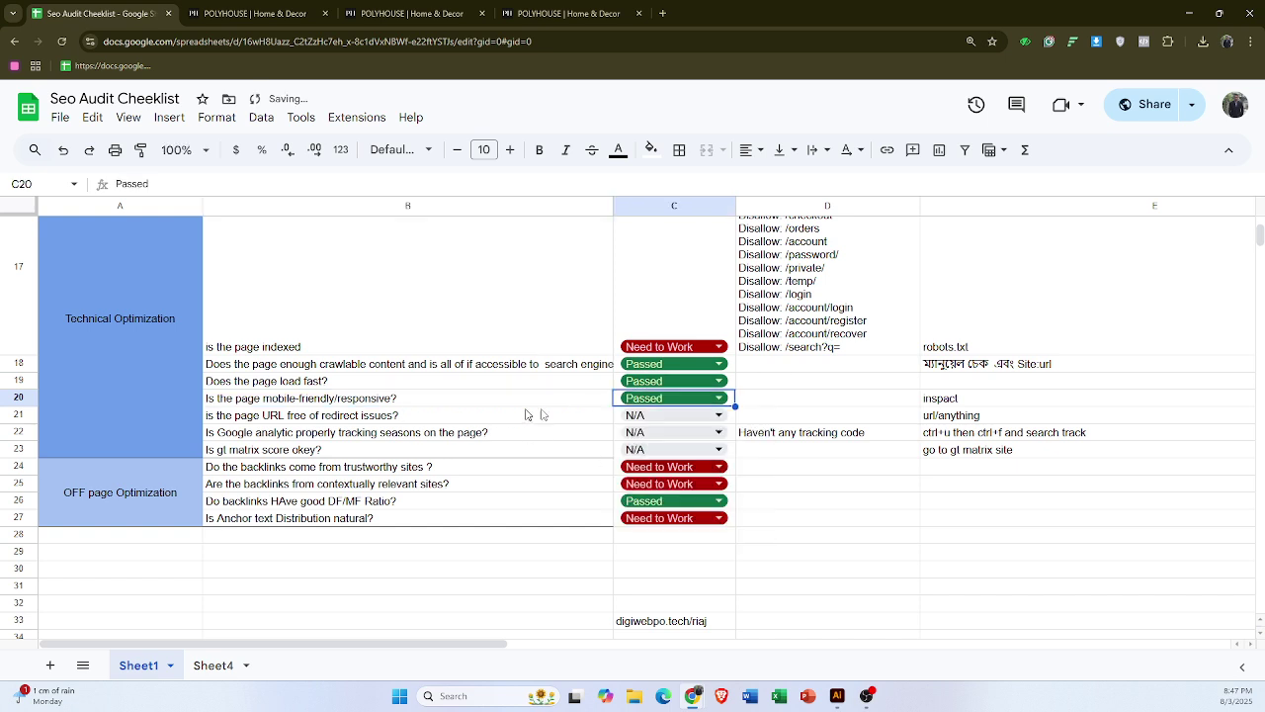
# - For the redirect issues check in B21, close the developer tools on the Polyhouse homepage and view the Acrylic Ice Bucket product page's URL
pyautogui.click(493, 420)
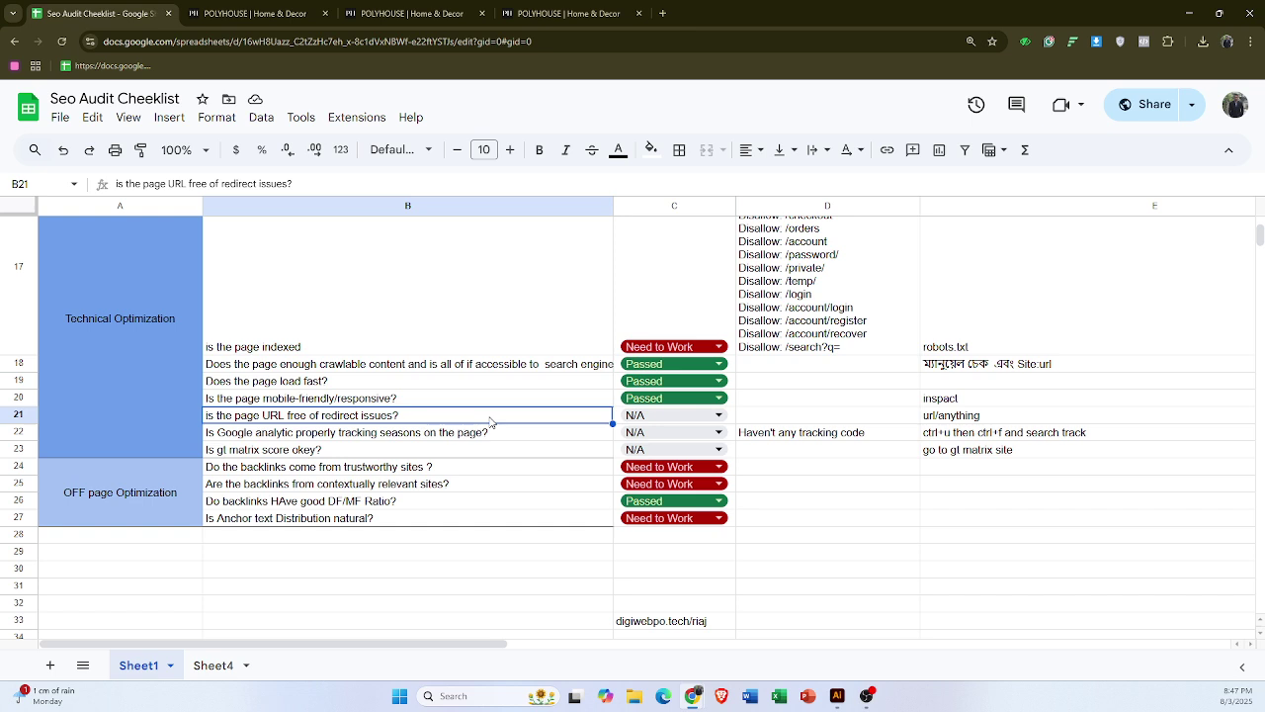
pyautogui.click(248, 13)
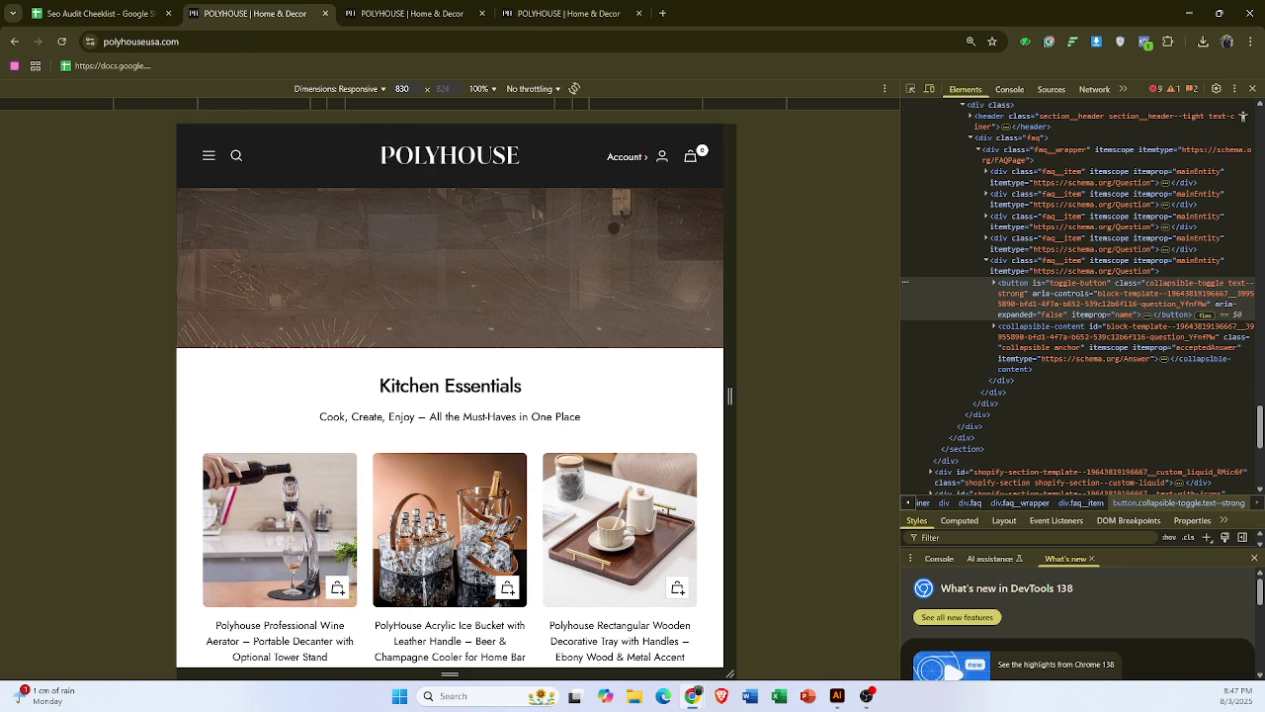
pyautogui.click(1253, 90)
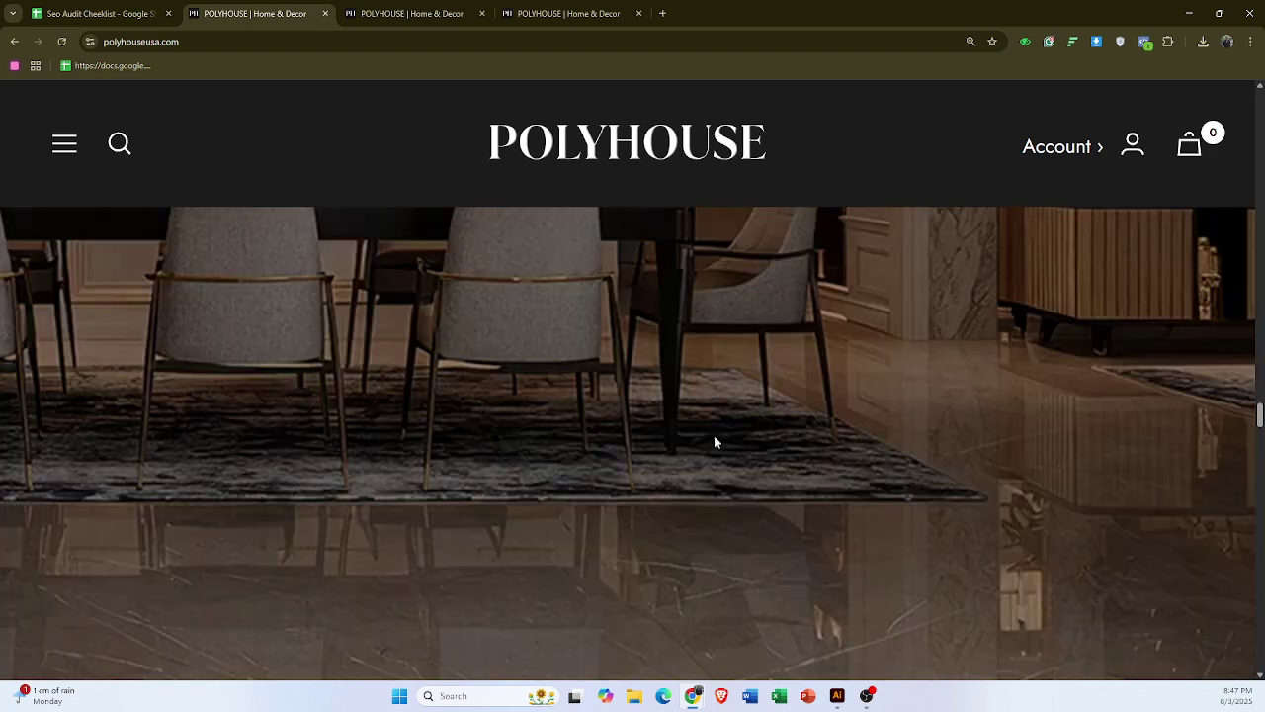
pyautogui.scroll(-10, 716, 442)
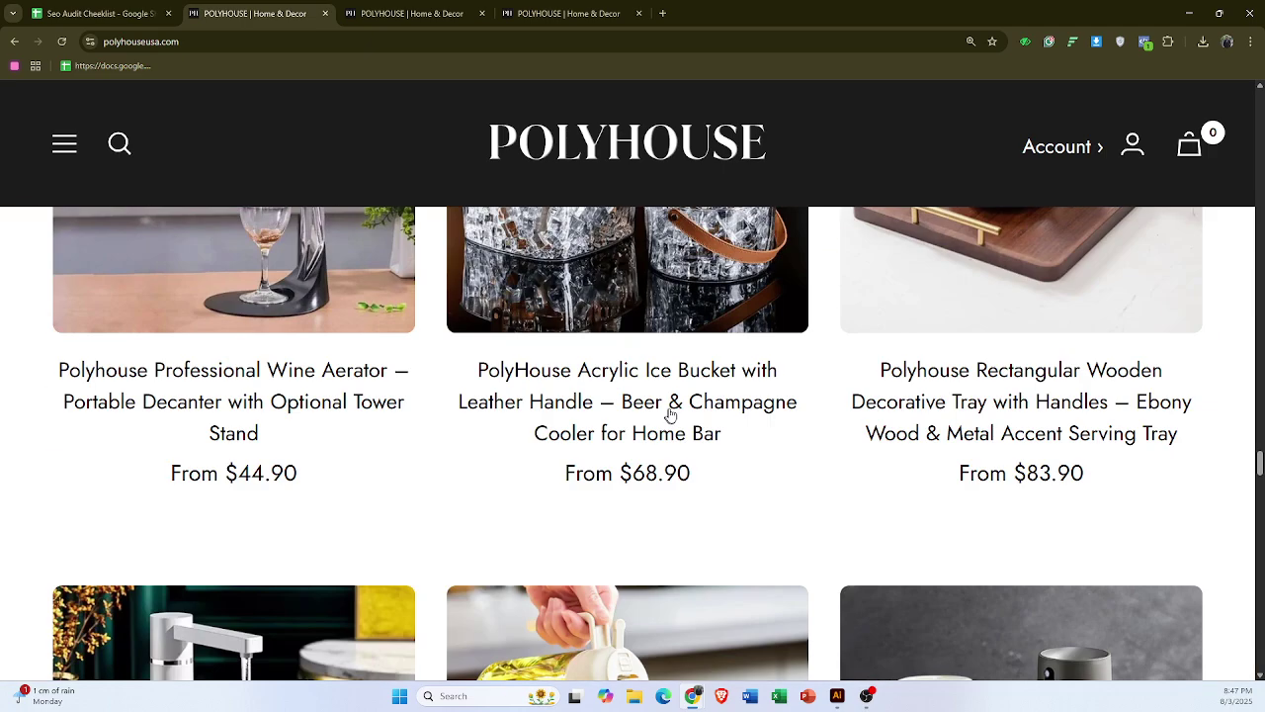
pyautogui.click(716, 402)
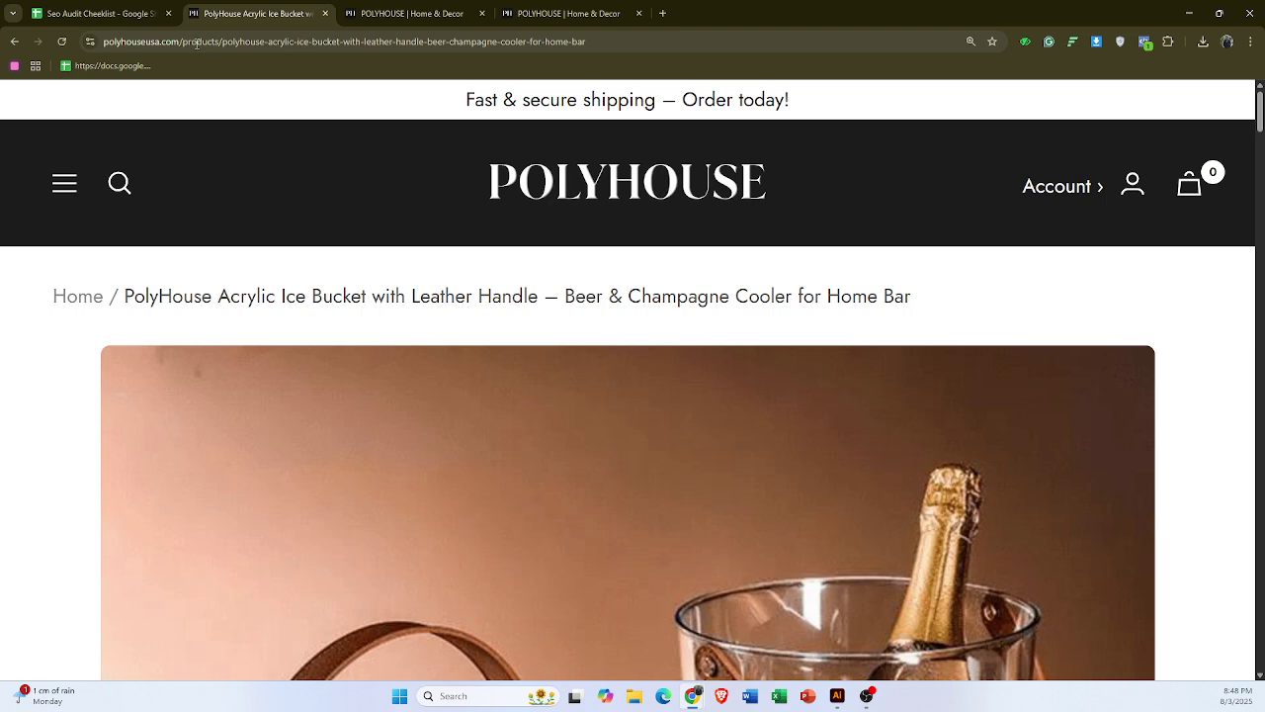
# - Return to the Polyhouse homepage and test the site's redirect handling by loading the polyhouseusa.com URL with a made-up path appended
pyautogui.click(13, 41)
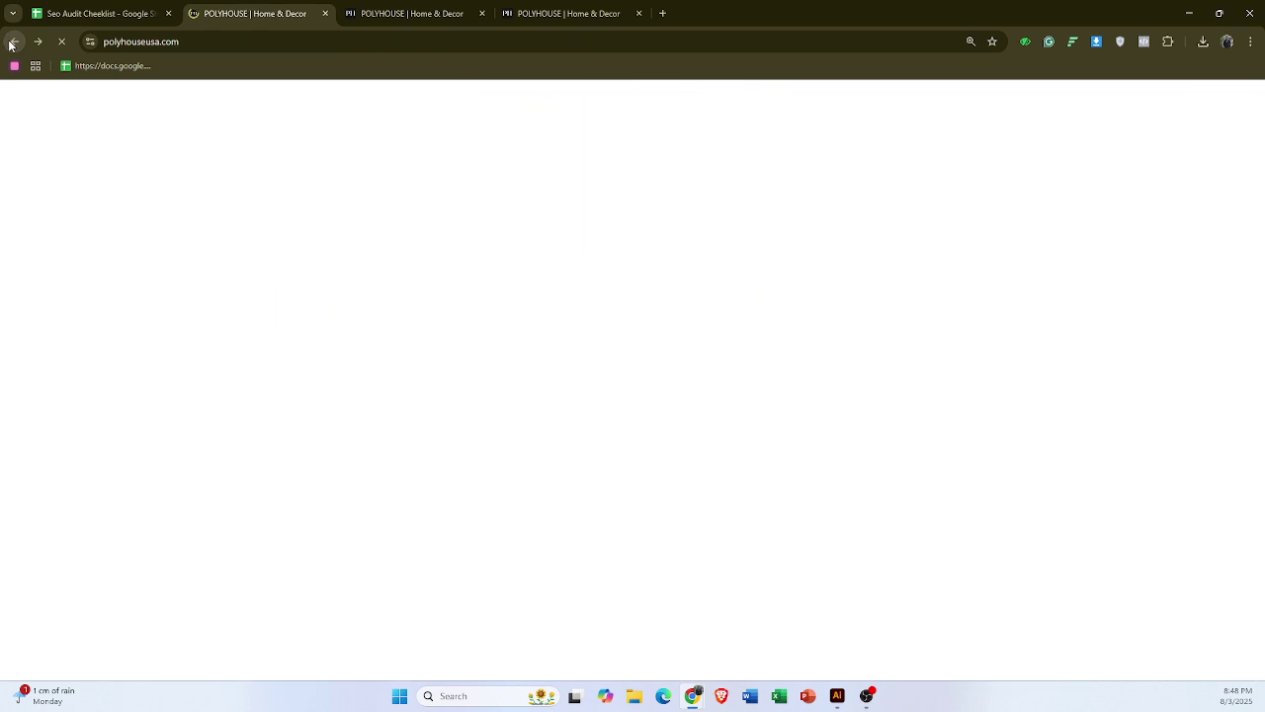
pyautogui.click(201, 38)
pyautogui.click(254, 37)
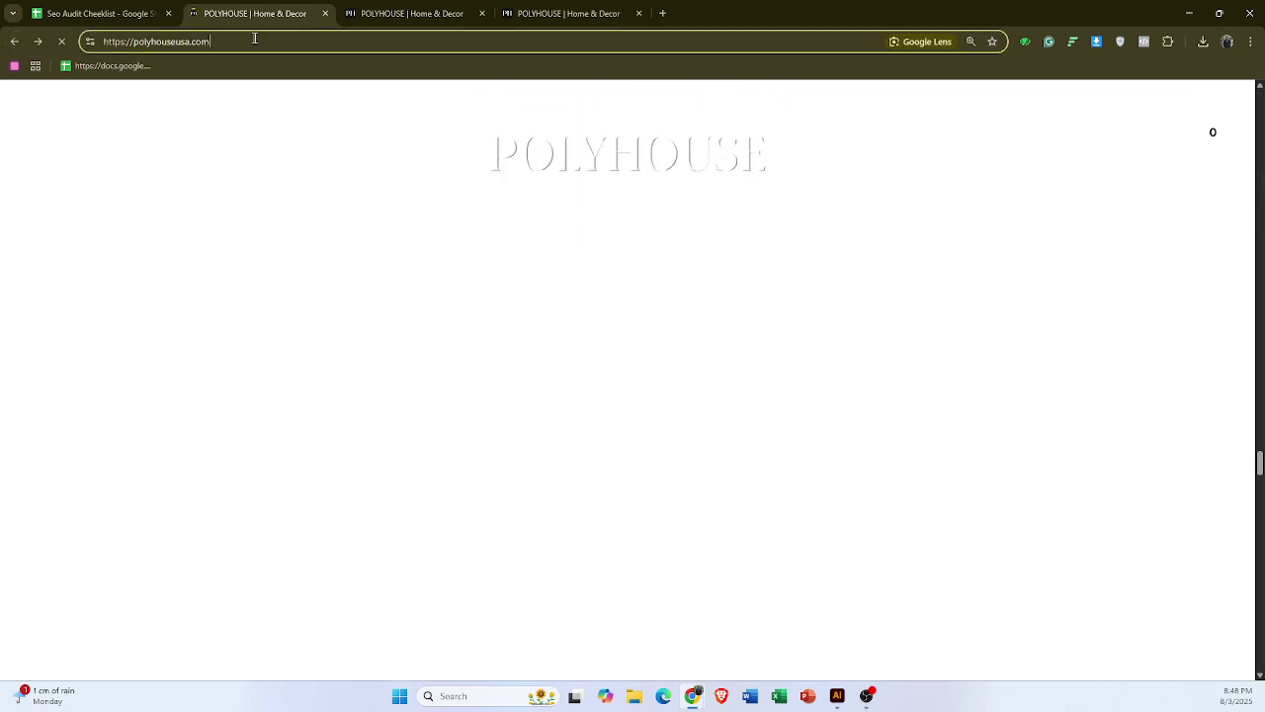
pyautogui.write('/')
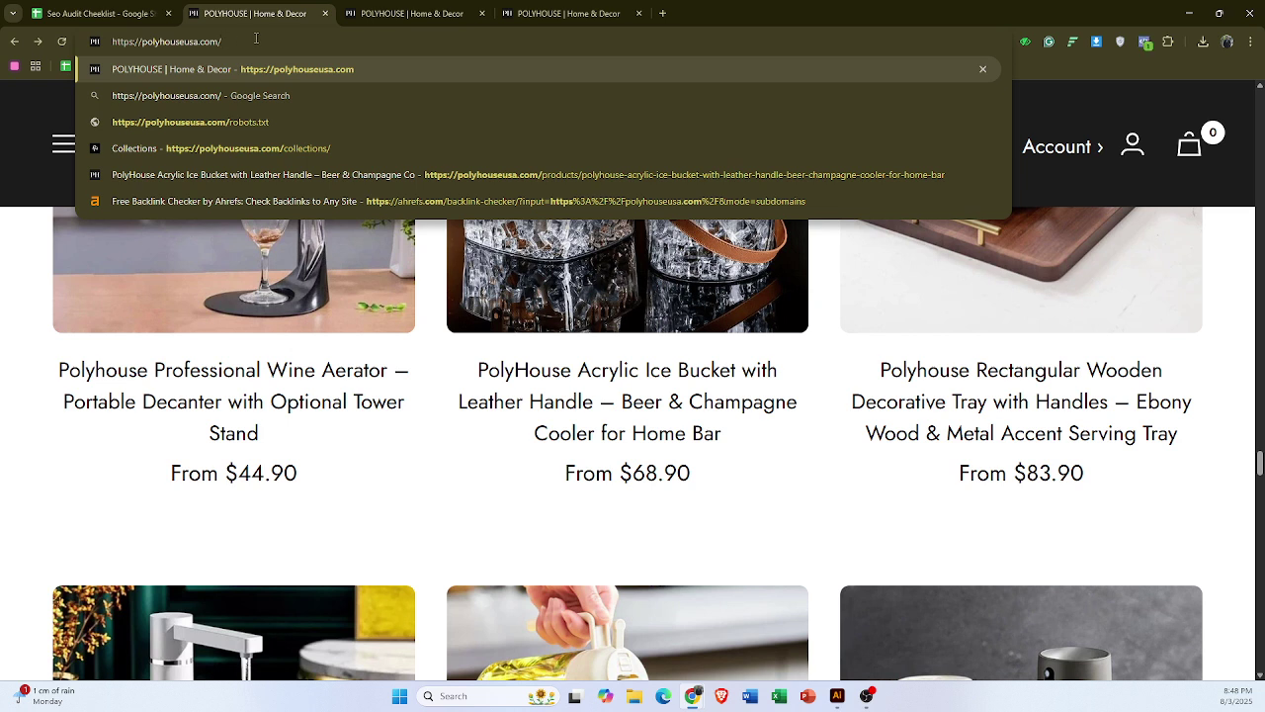
pyautogui.write('riaj')
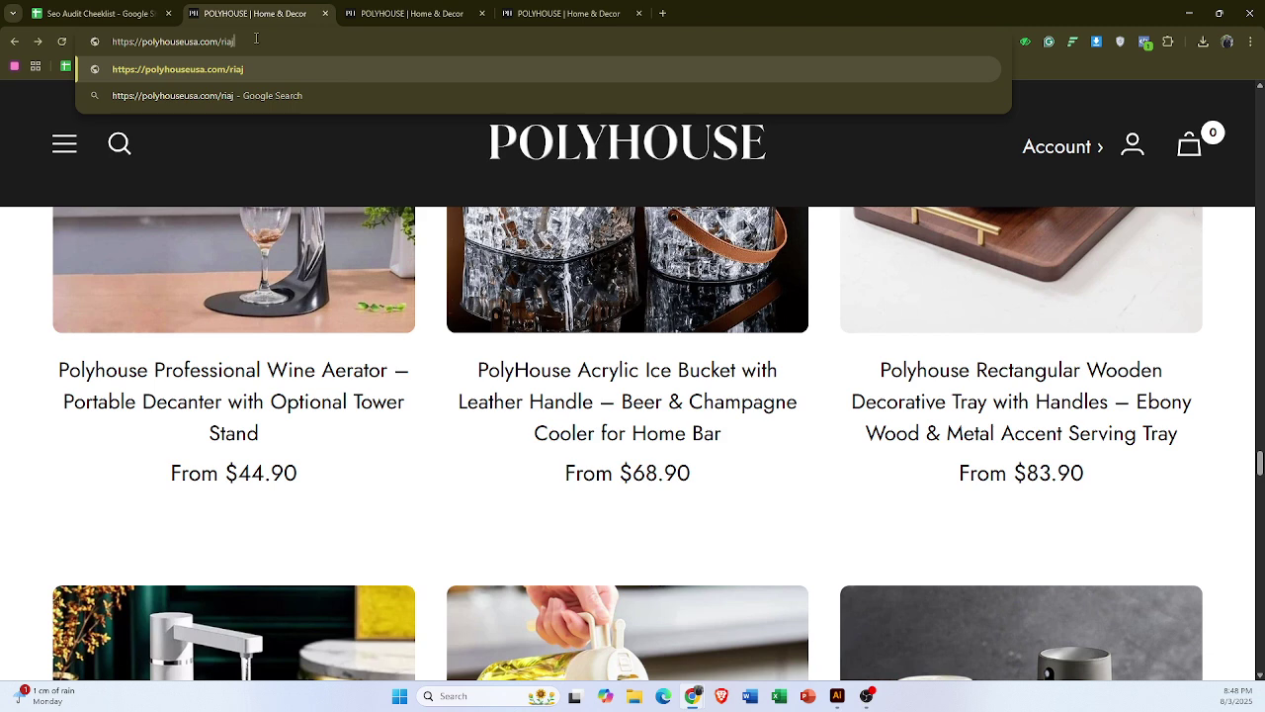
pyautogui.press('Return')
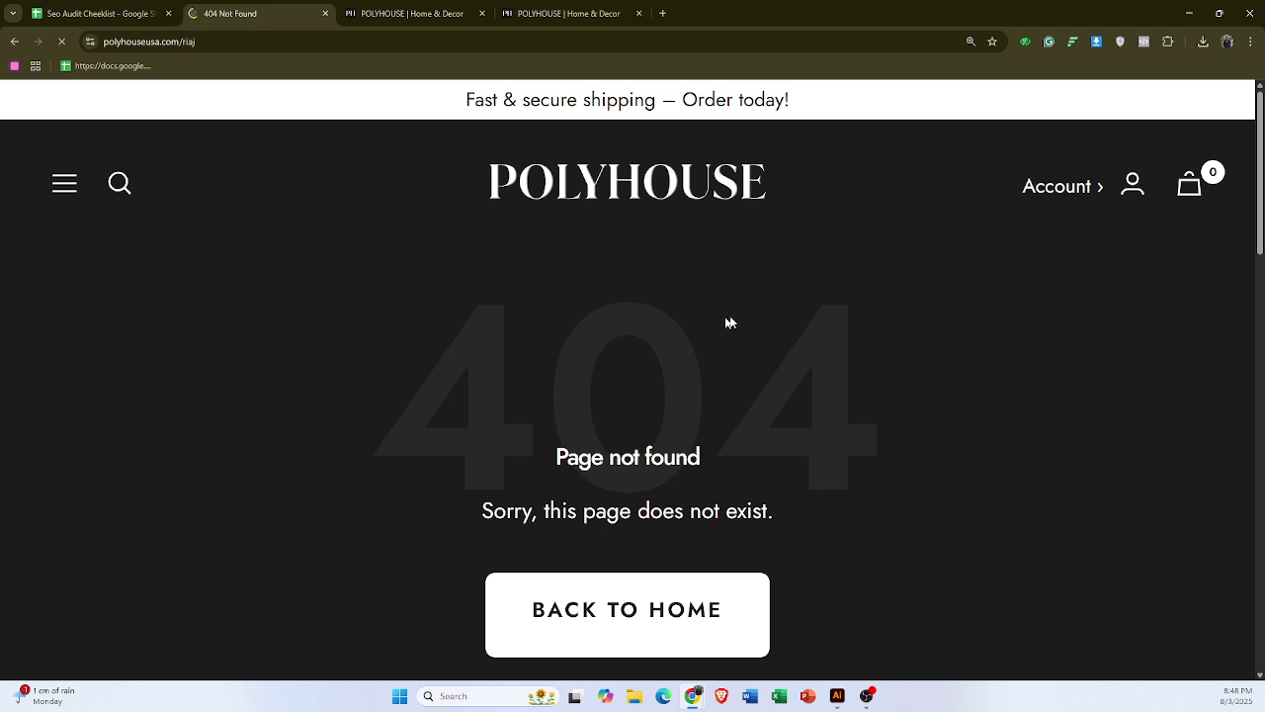
# - Examine the domain part and the made-up path in the URL of the Polyhouse error page
pyautogui.click(182, 41)
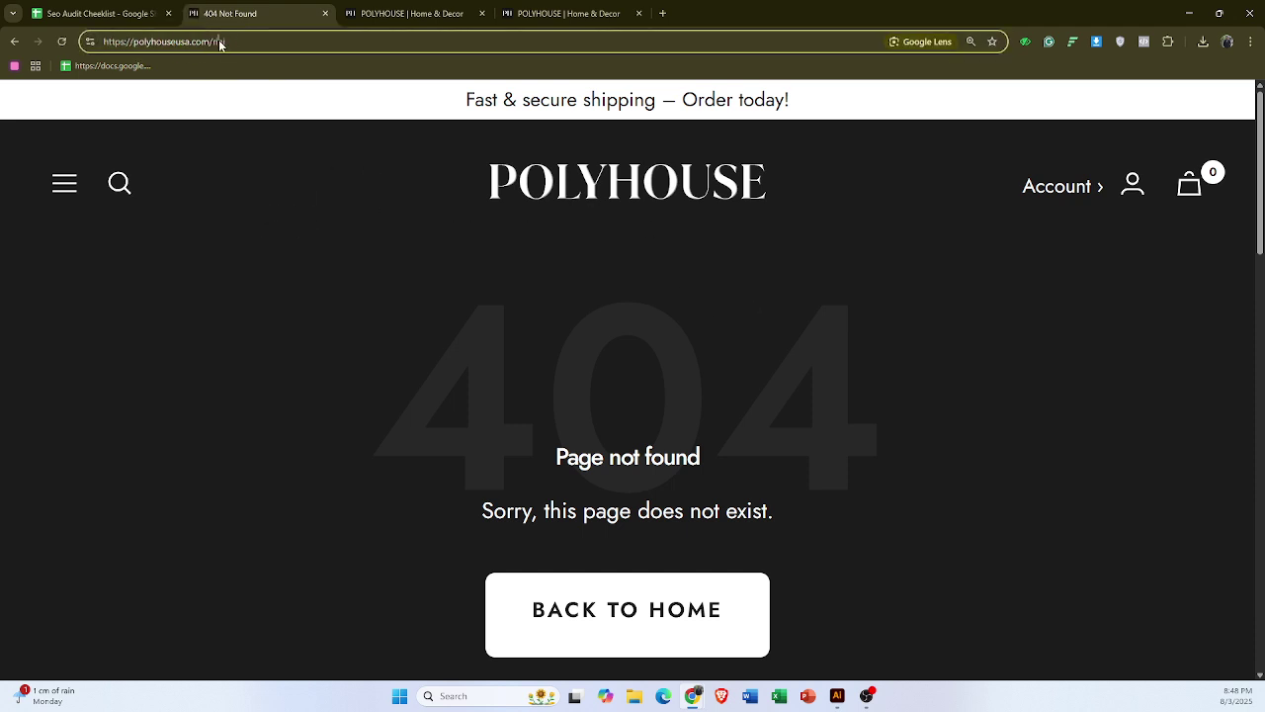
pyautogui.moveTo(210, 42); pyautogui.dragTo(109, 47)
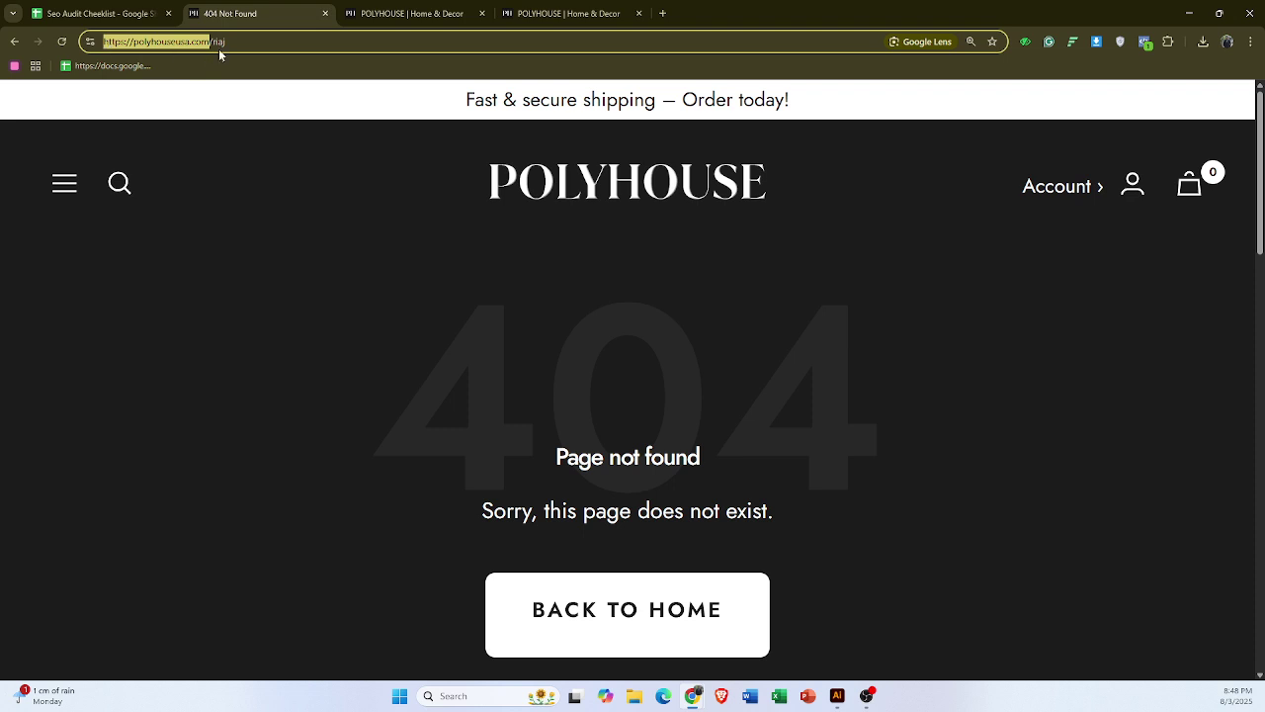
pyautogui.click(246, 37)
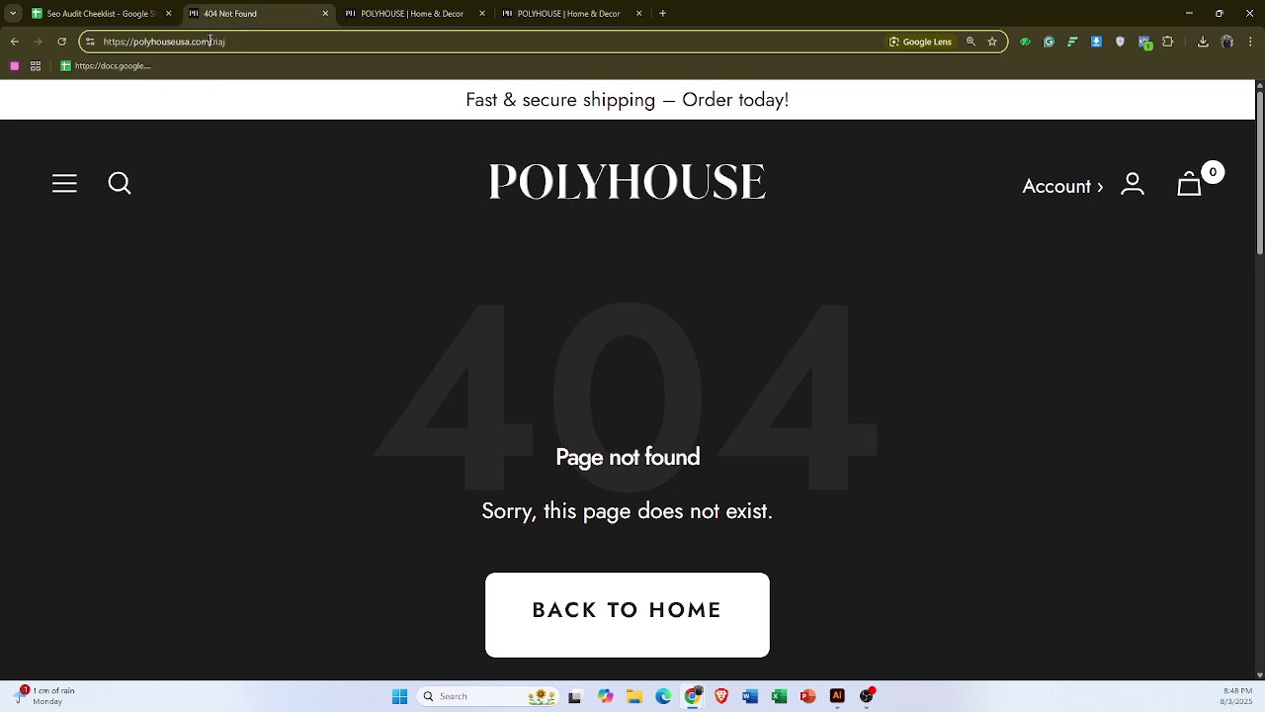
pyautogui.moveTo(210, 42); pyautogui.dragTo(84, 47)
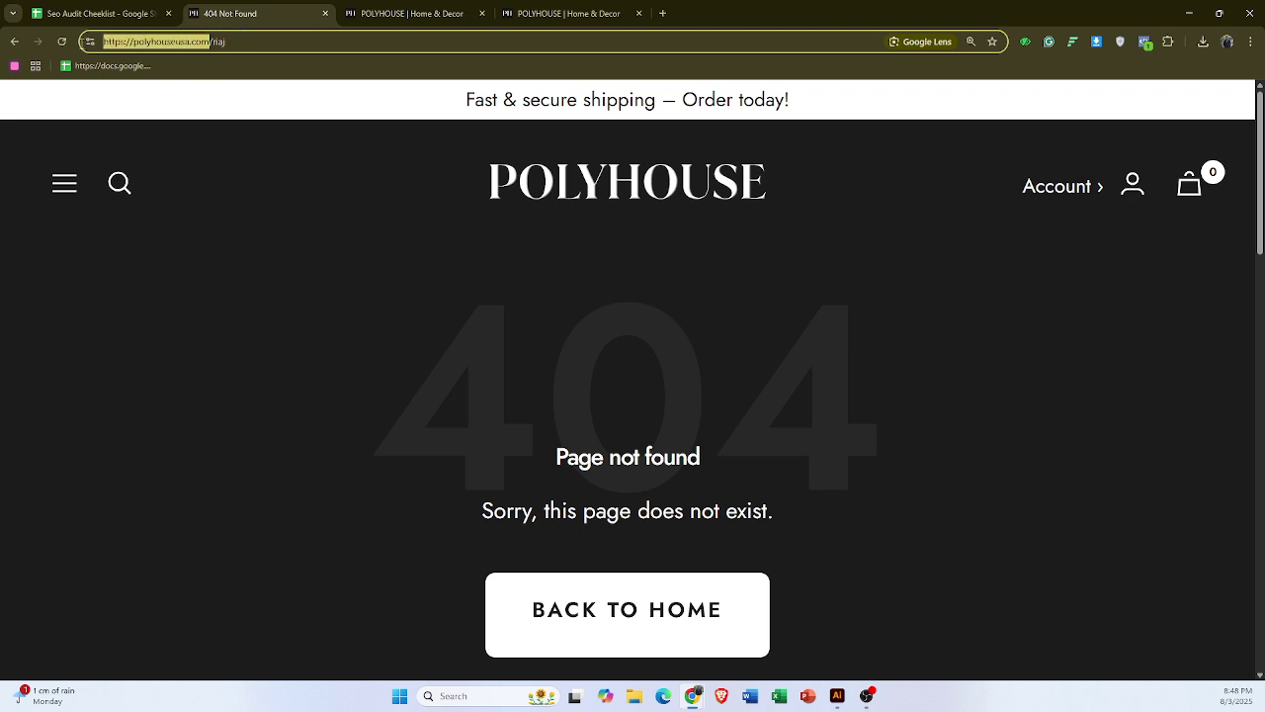
pyautogui.click(246, 45)
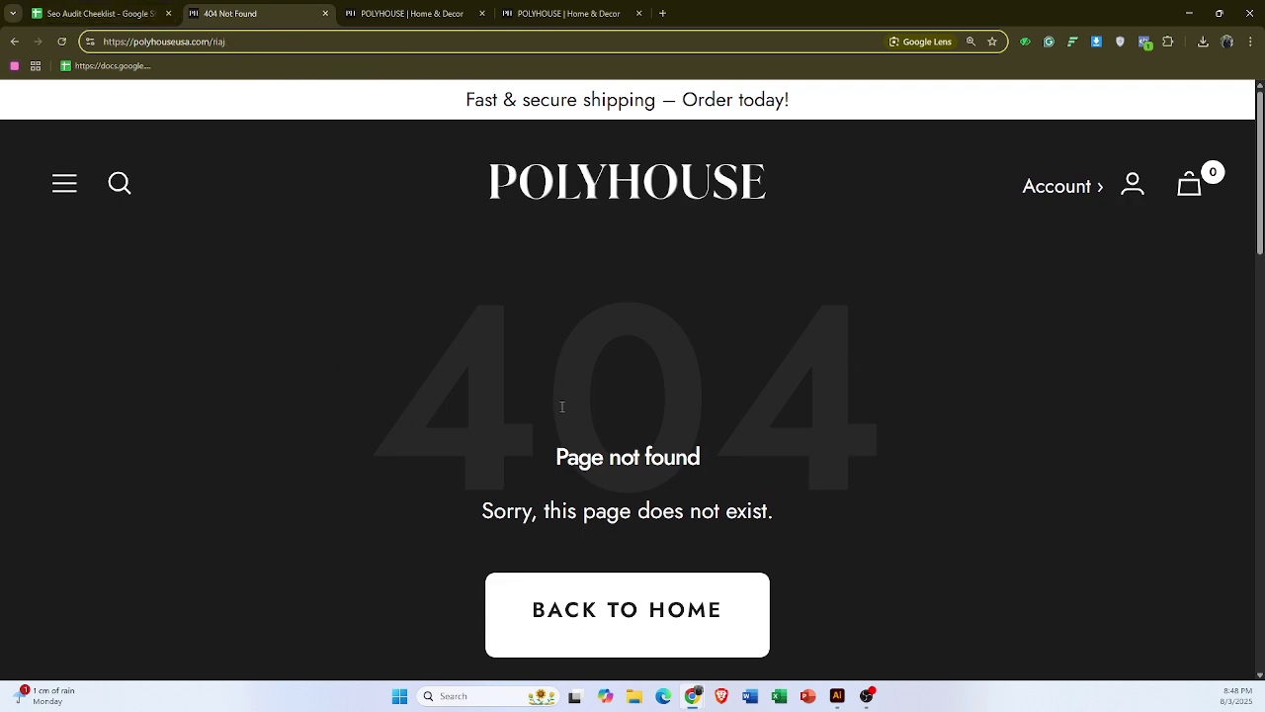
pyautogui.doubleClick(215, 40)
pyautogui.click(423, 374)
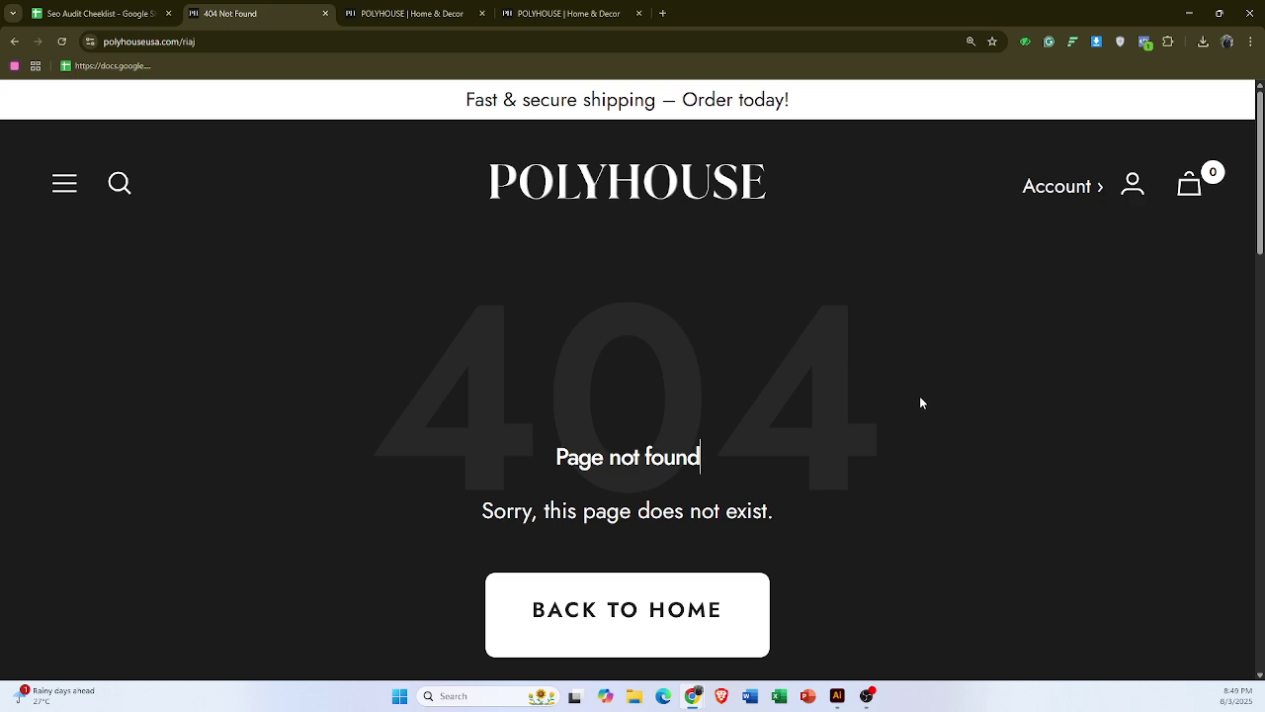
pyautogui.click(181, 41)
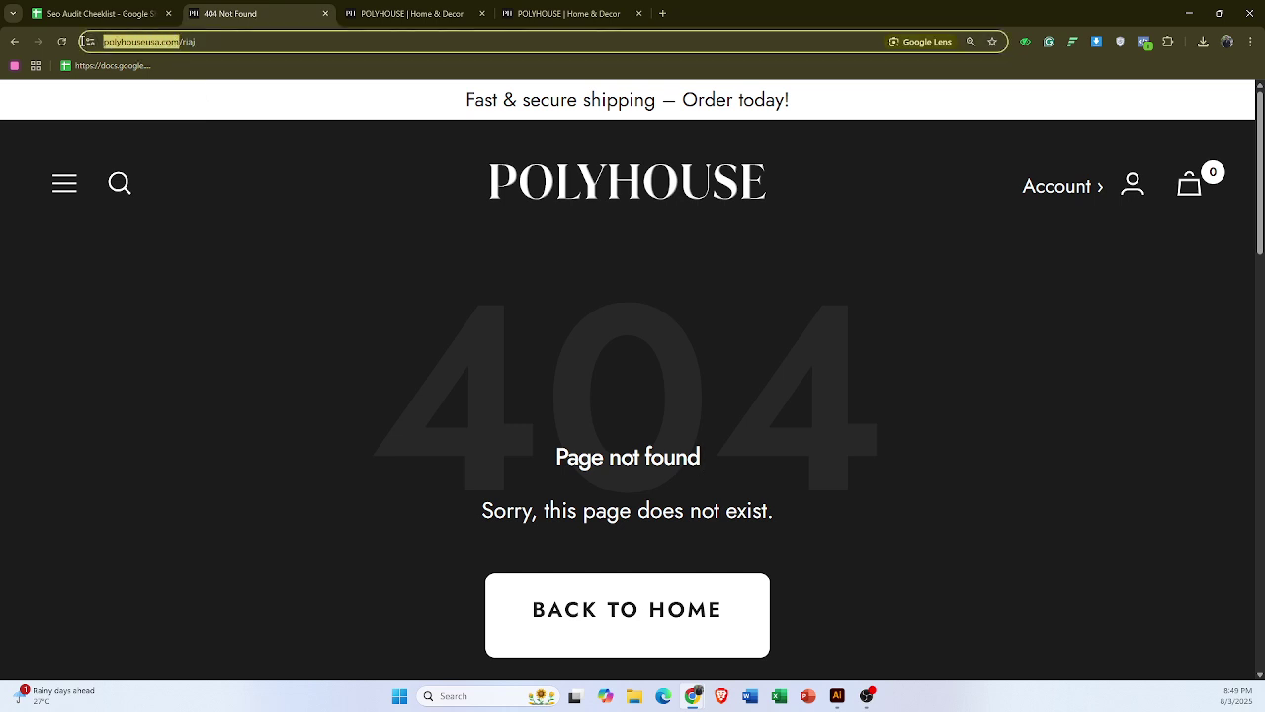
pyautogui.click(252, 43)
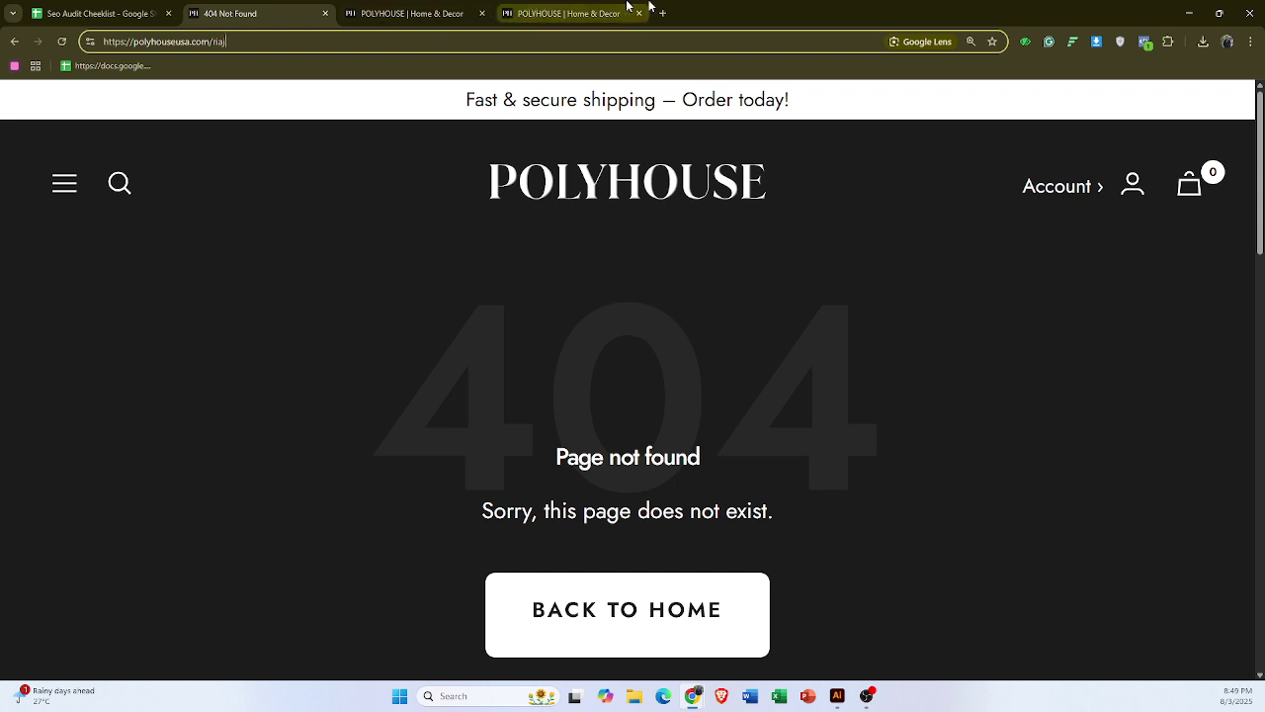
# - Open the Ahrefs Backlink Checker in a new tab using the earlier "backlink cheker" search
pyautogui.hotkey('ctrl', 't')
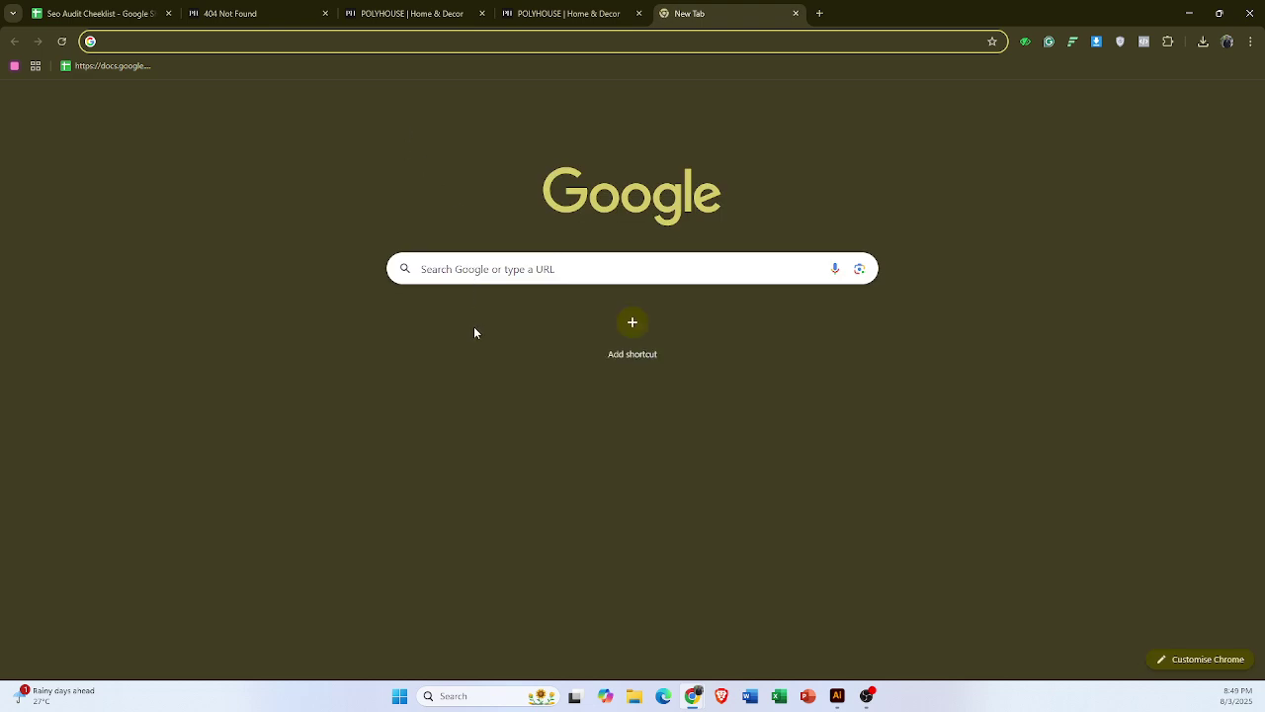
pyautogui.click(313, 25)
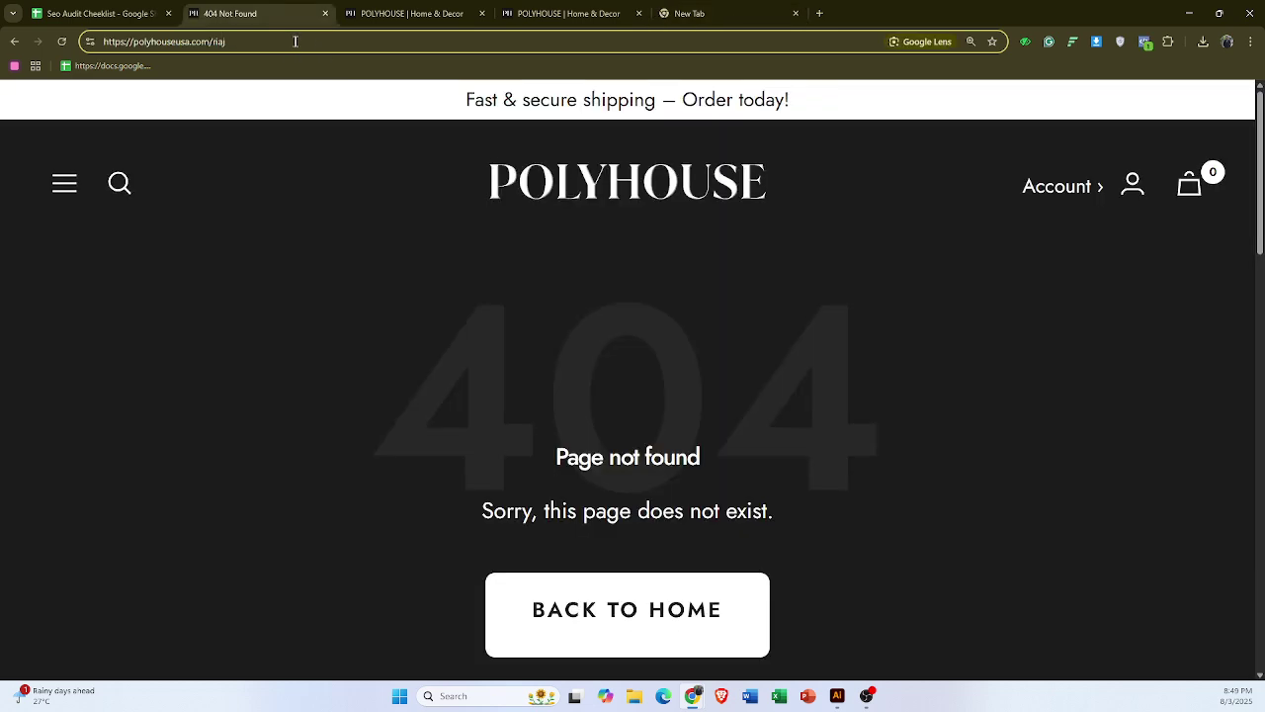
pyautogui.click(726, 12)
pyautogui.click(543, 39)
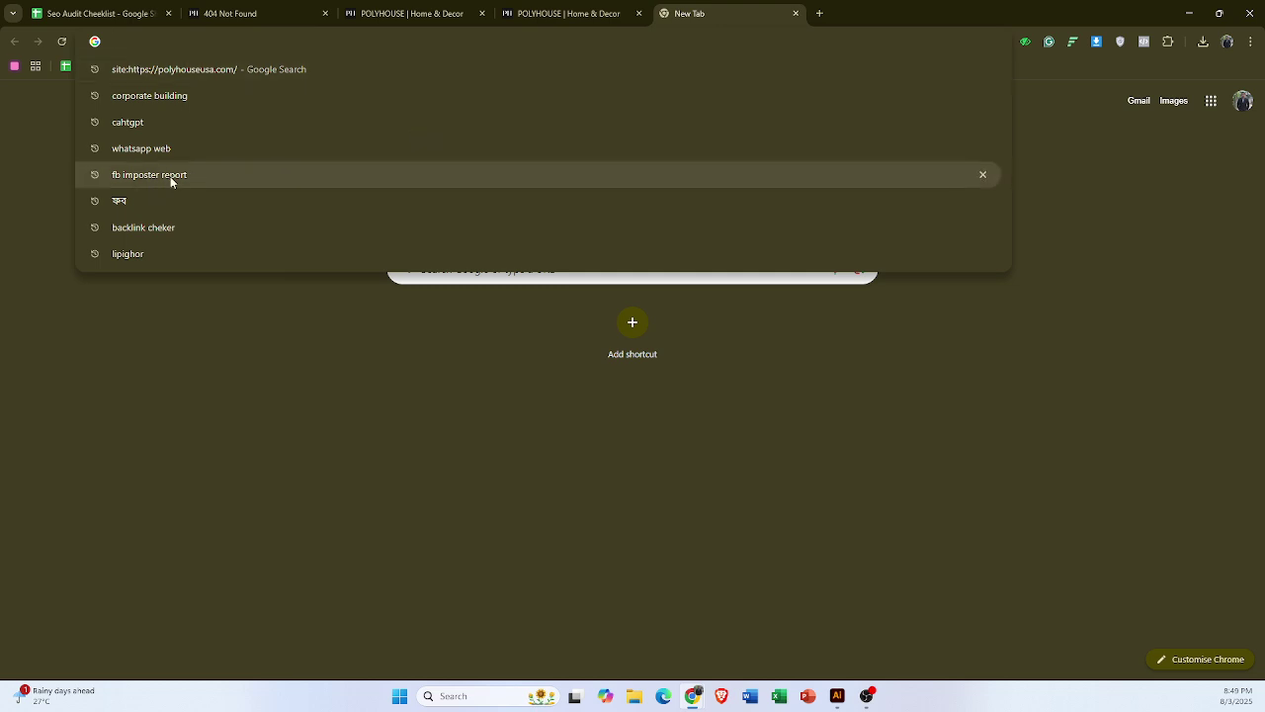
pyautogui.click(174, 227)
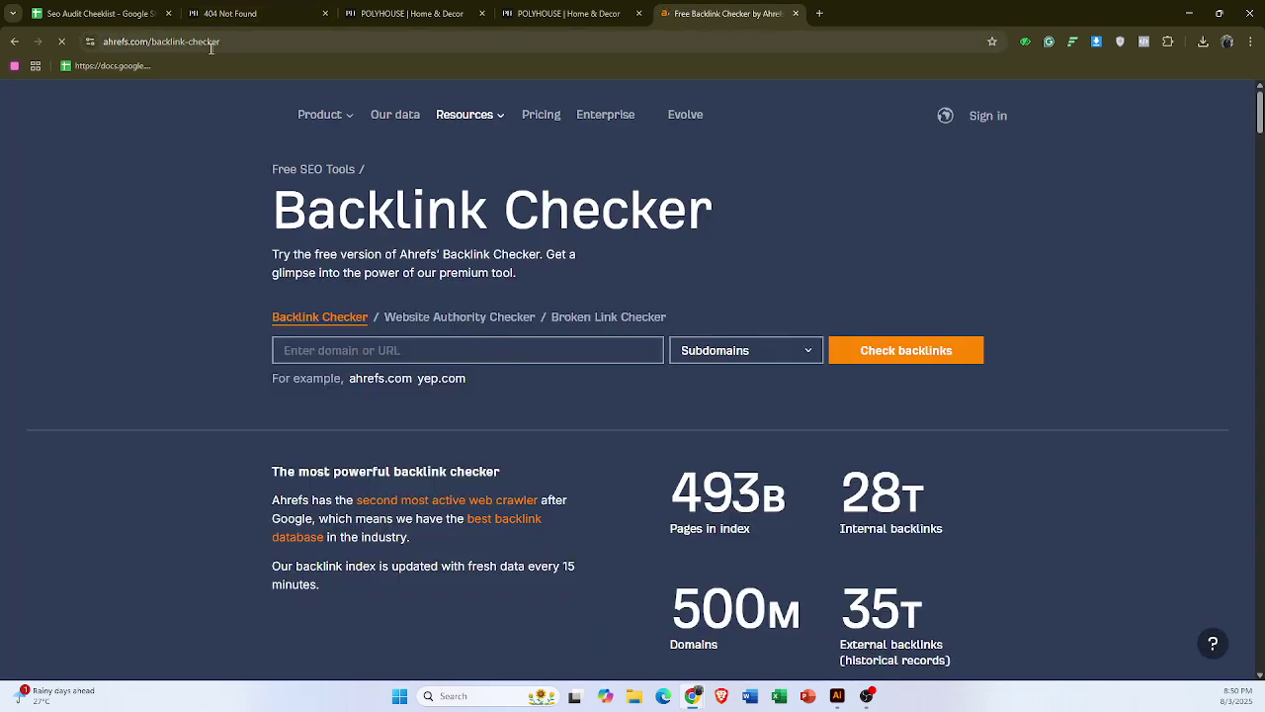
# - Test the Polyhouse site's redirect handling by loading its URL with the Ahrefs page's "backlink-checker" path appended, and compare the two pages
pyautogui.moveTo(150, 42); pyautogui.dragTo(231, 41)
pyautogui.hotkey('ctrl', 'c')
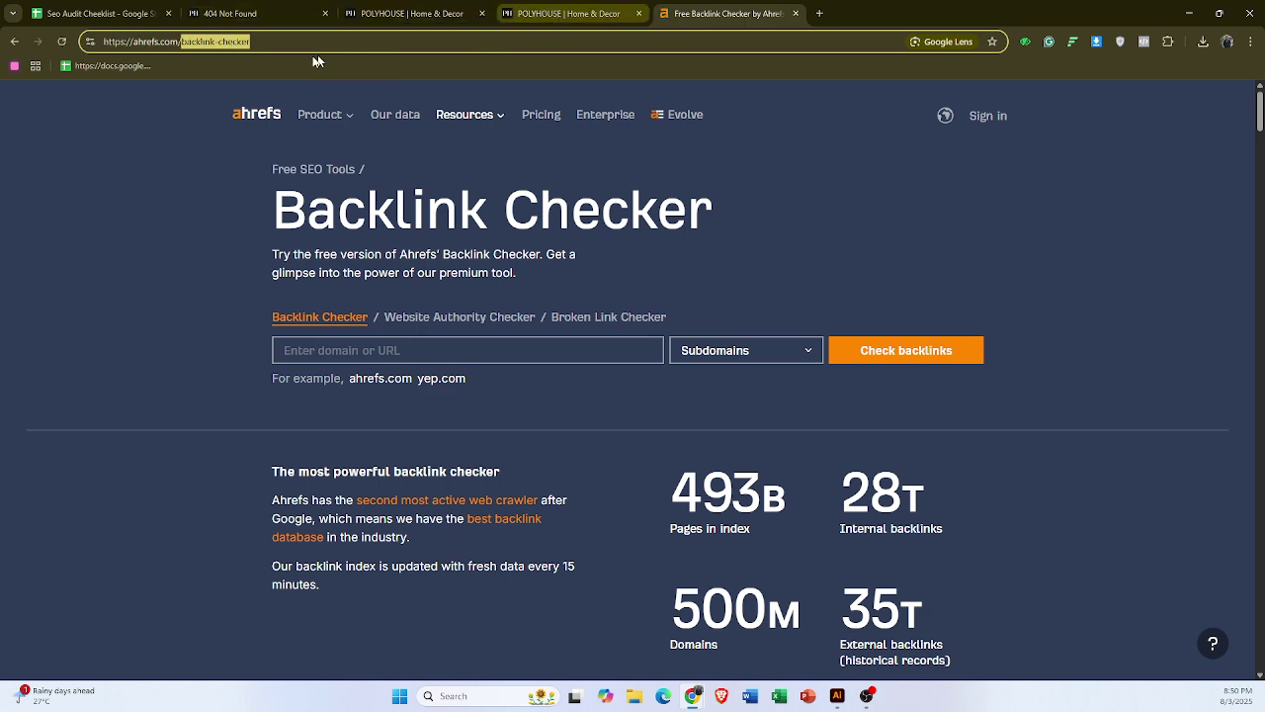
pyautogui.hotkey('ctrl', 'shift', 'Tab')
pyautogui.hotkey('ctrl', 'shift', 'Tab')
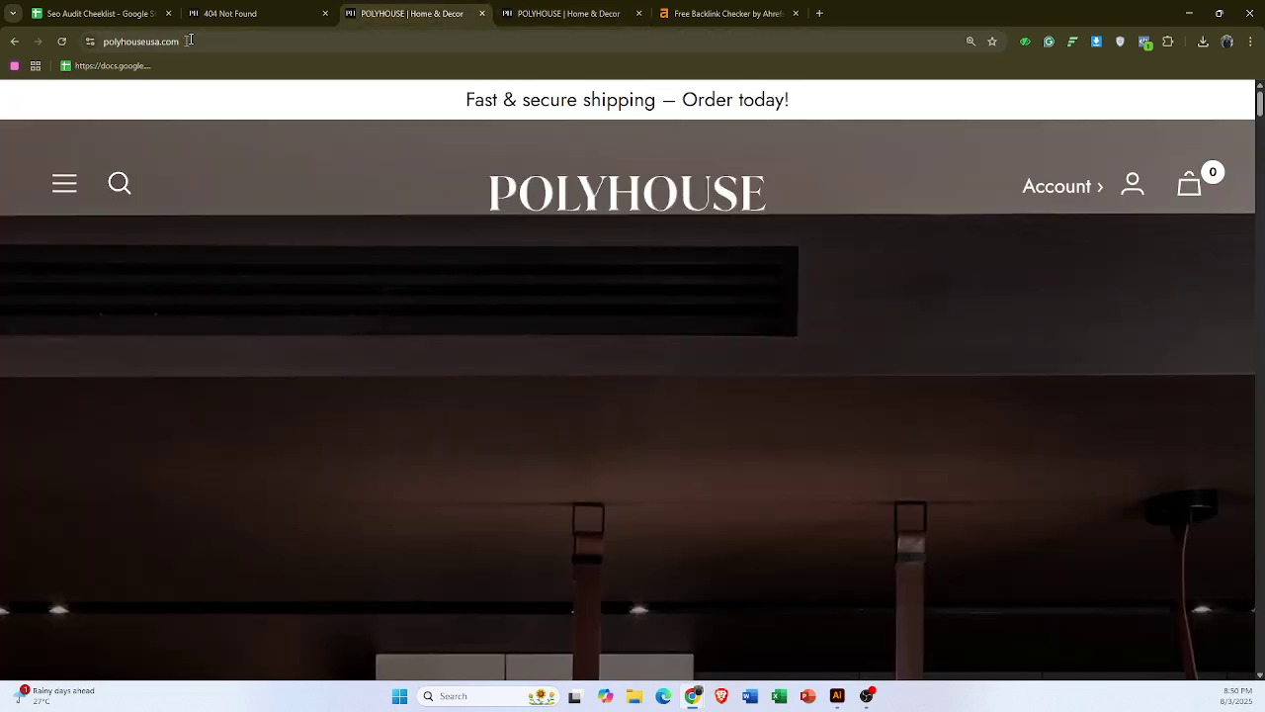
pyautogui.click(280, 14)
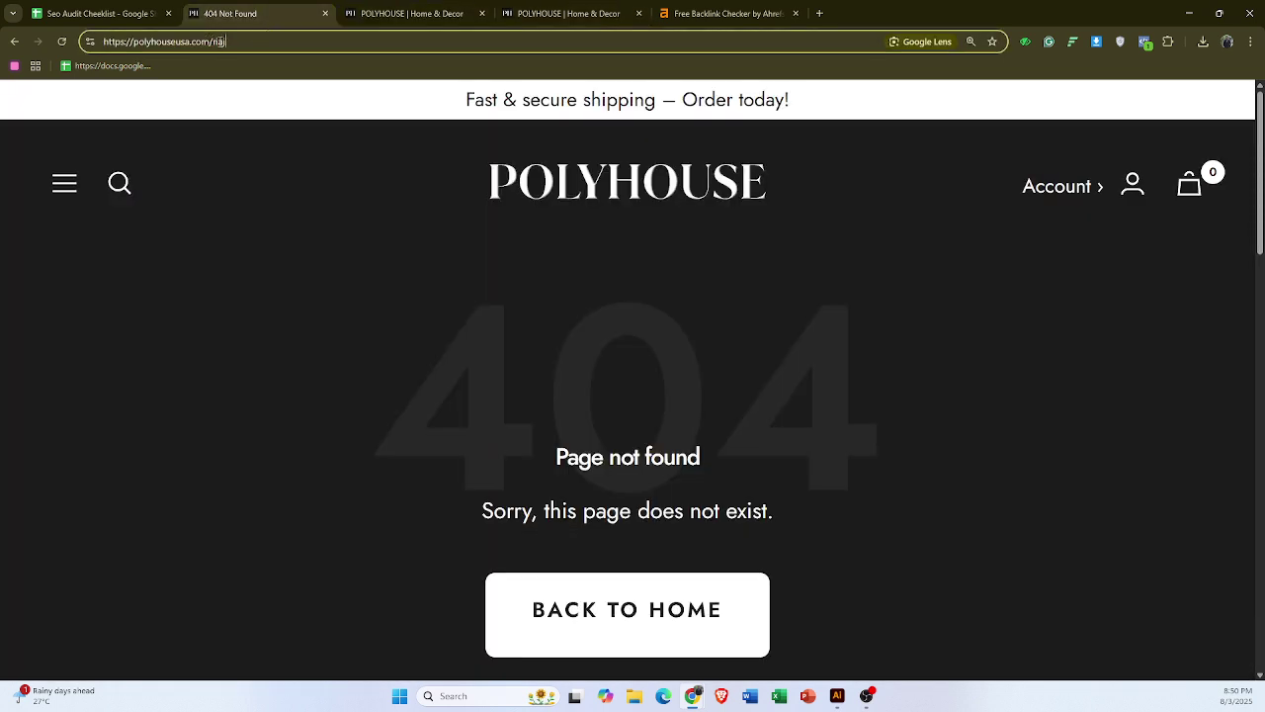
pyautogui.doubleClick(219, 41)
pyautogui.hotkey('ctrl', 'v')
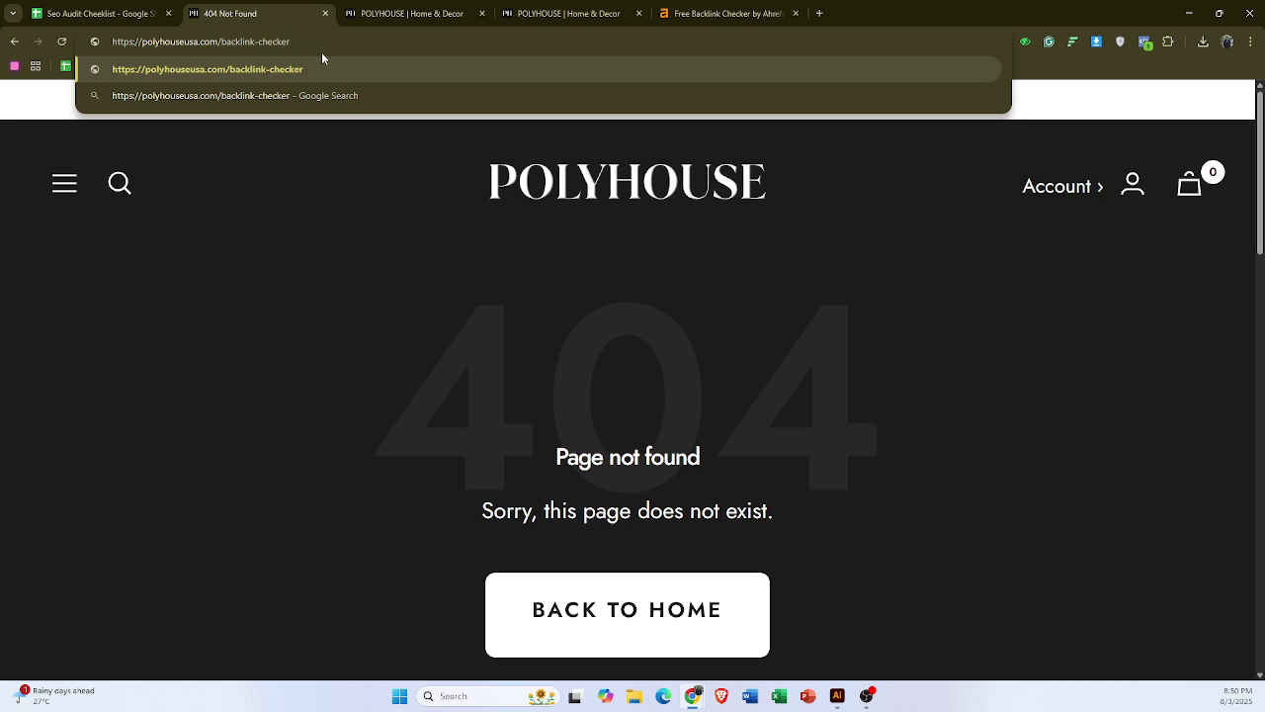
pyautogui.press('Return')
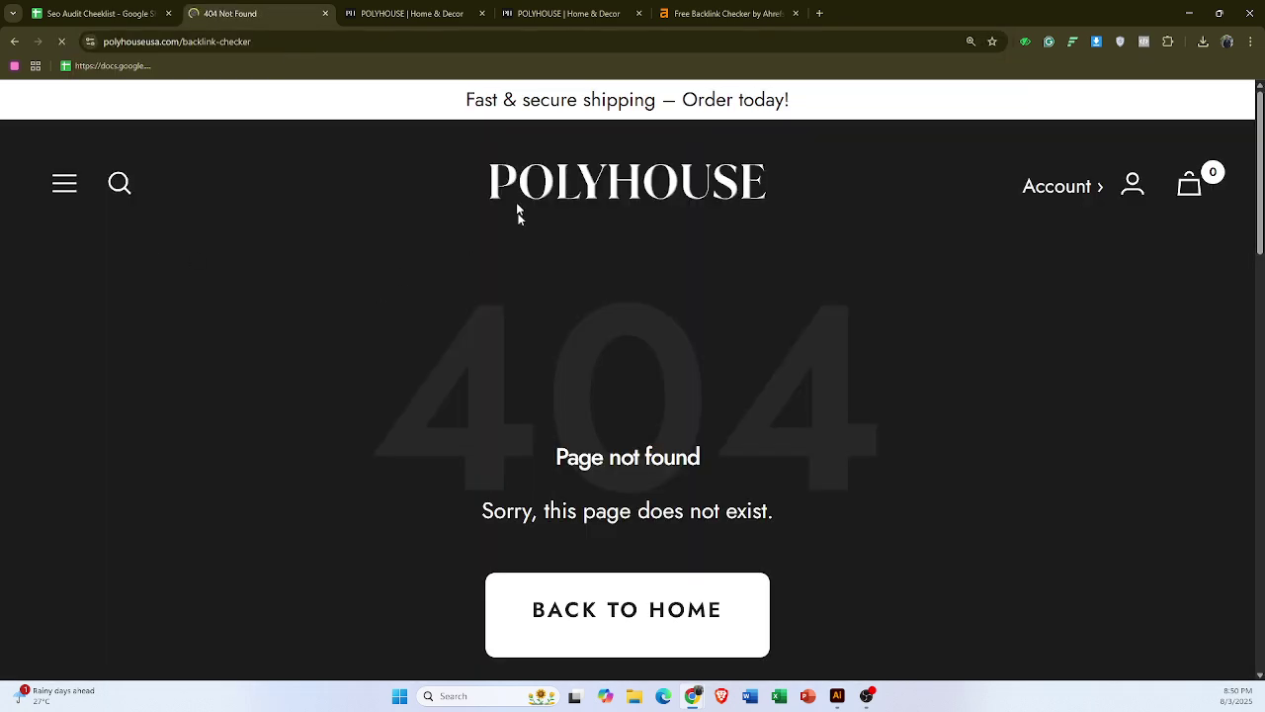
pyautogui.click(731, 13)
pyautogui.click(252, 13)
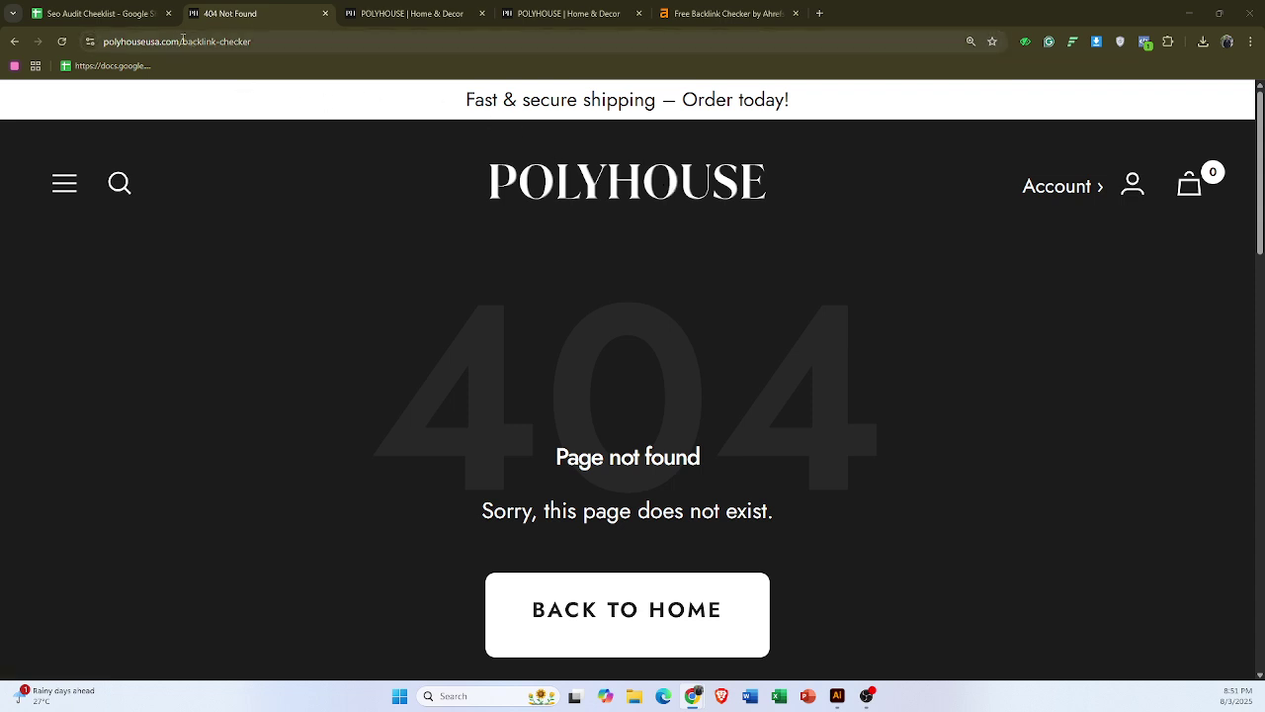
# - Record the URL redirect issues check in C21 of the Seo Audit Cheeklist as Passed
pyautogui.click(136, 10)
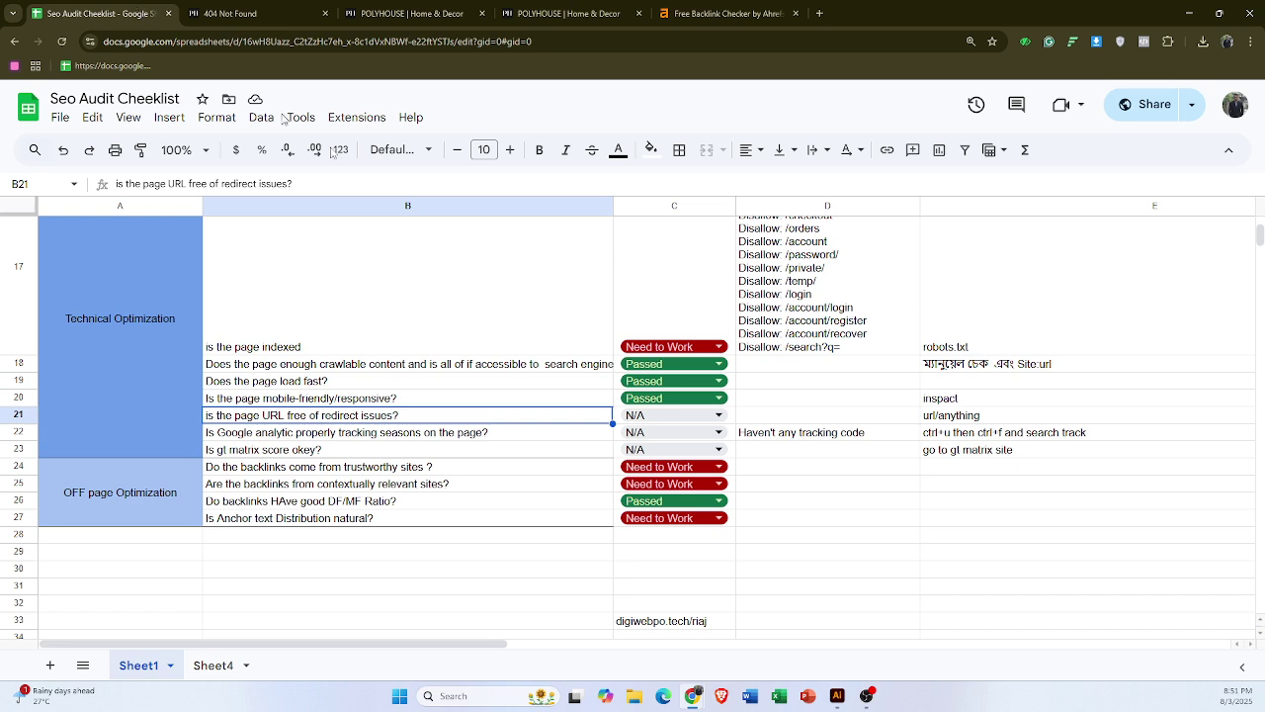
pyautogui.click(693, 419)
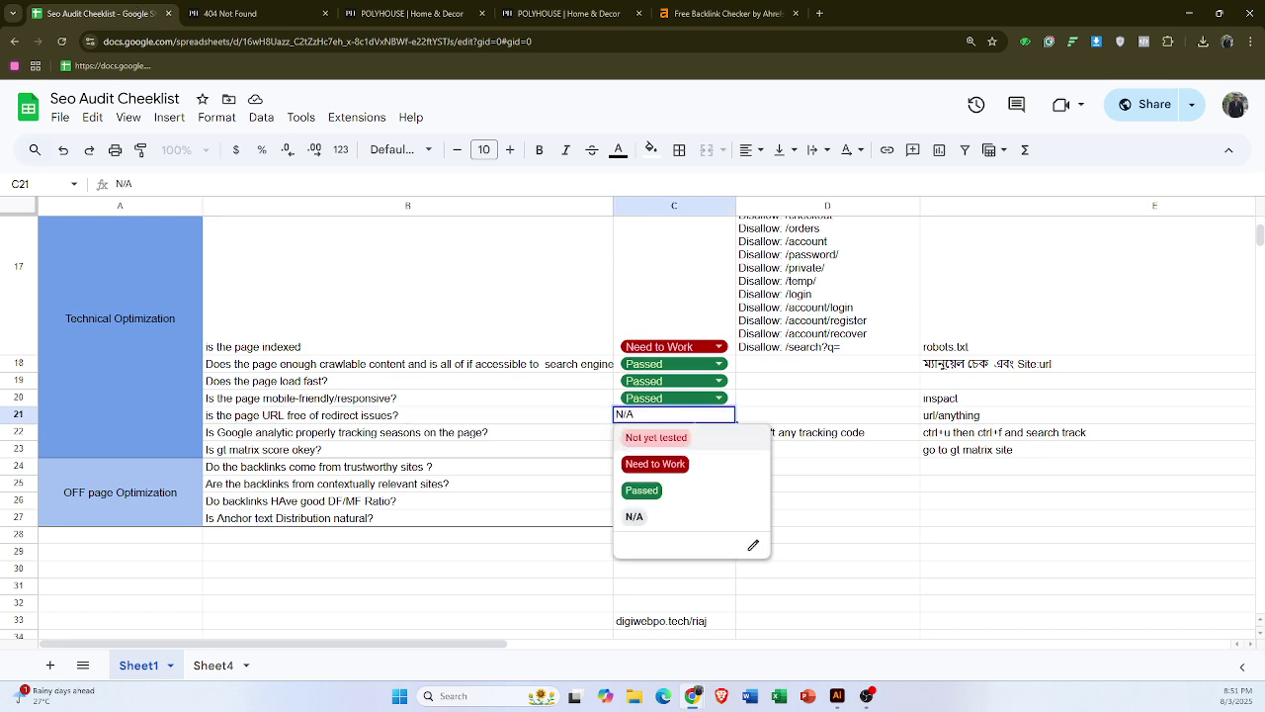
pyautogui.click(649, 491)
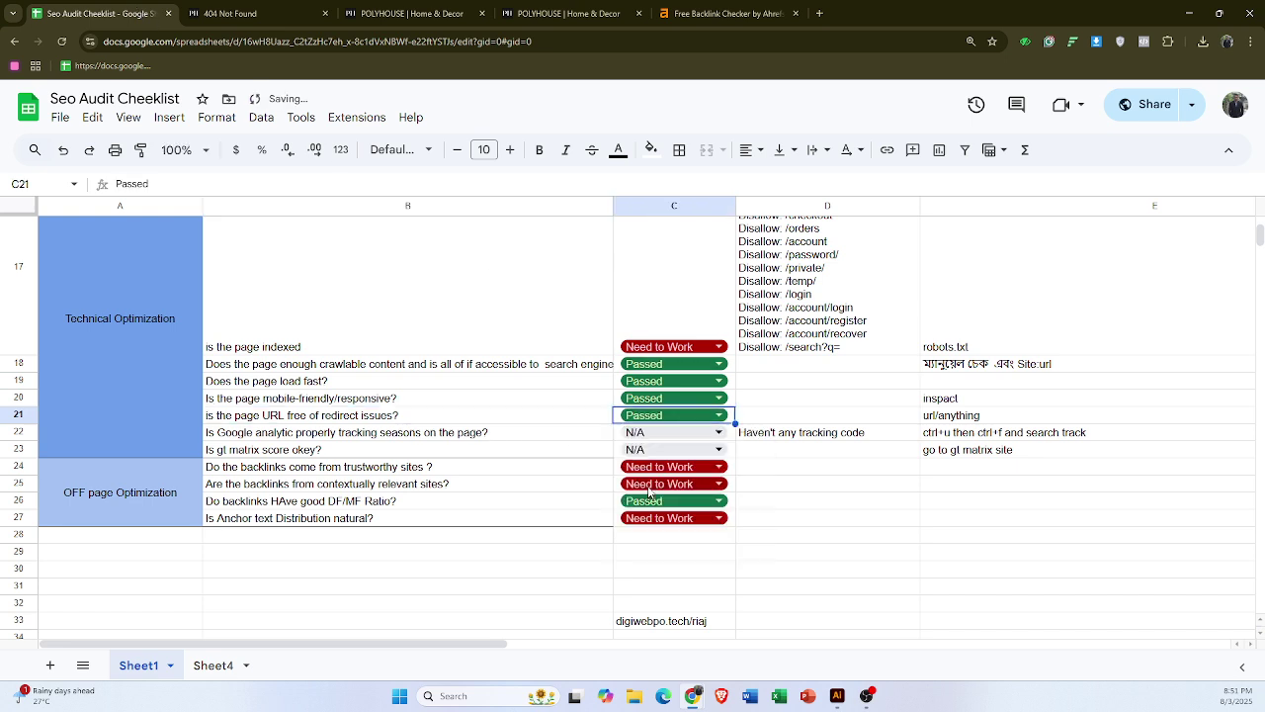
pyautogui.click(845, 505)
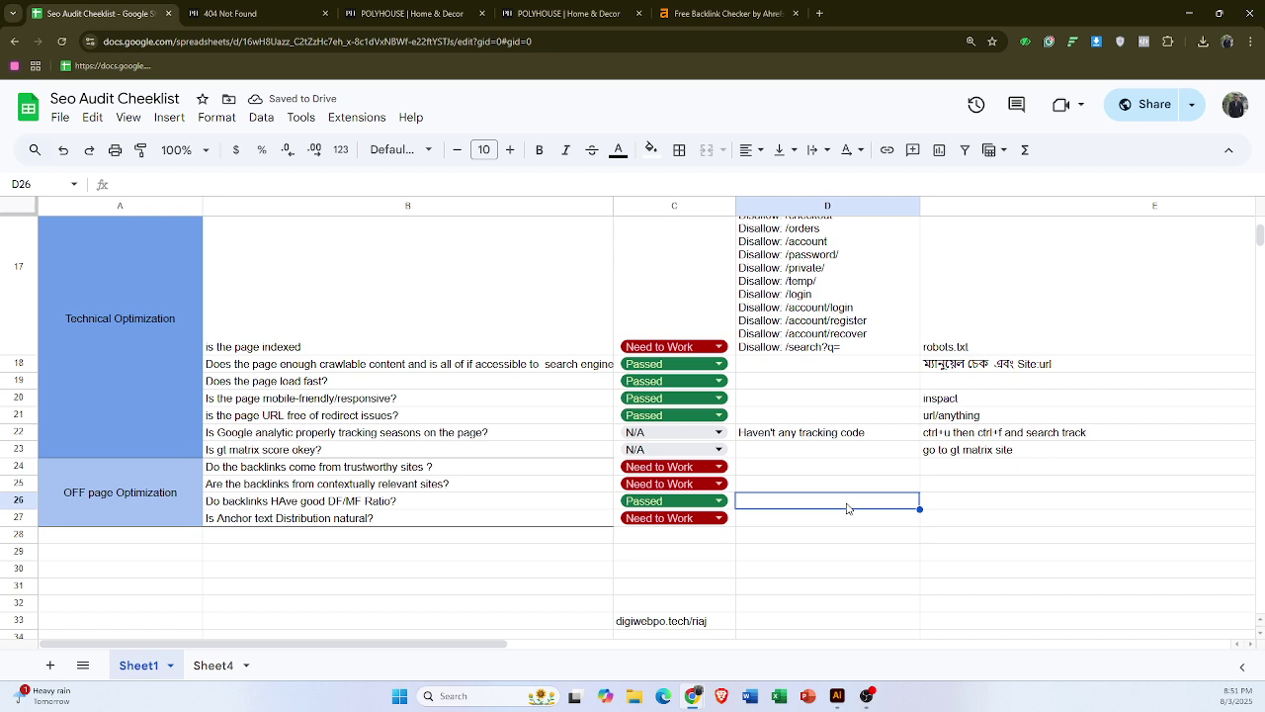
# - For the Google Analytics tracking check in B22, search "google analytics" in a new tab and open the Analytics Tools & Solutions for Your Business page
pyautogui.click(411, 419)
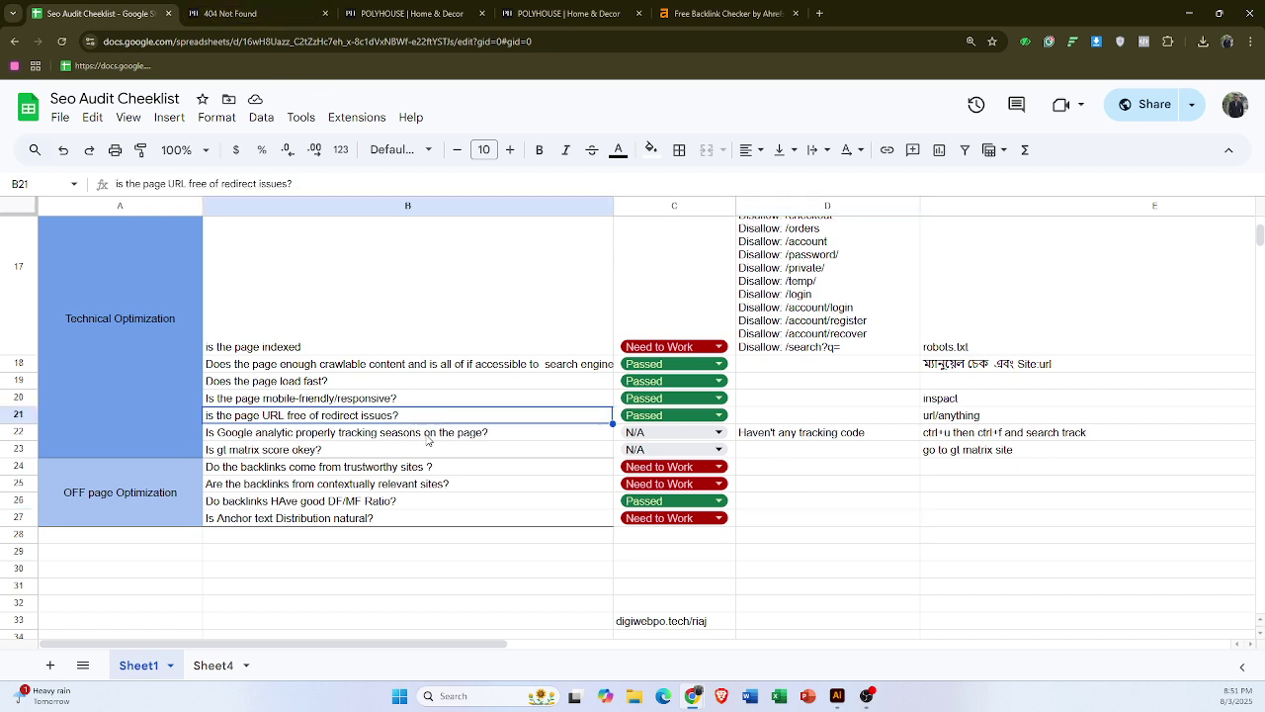
pyautogui.click(428, 438)
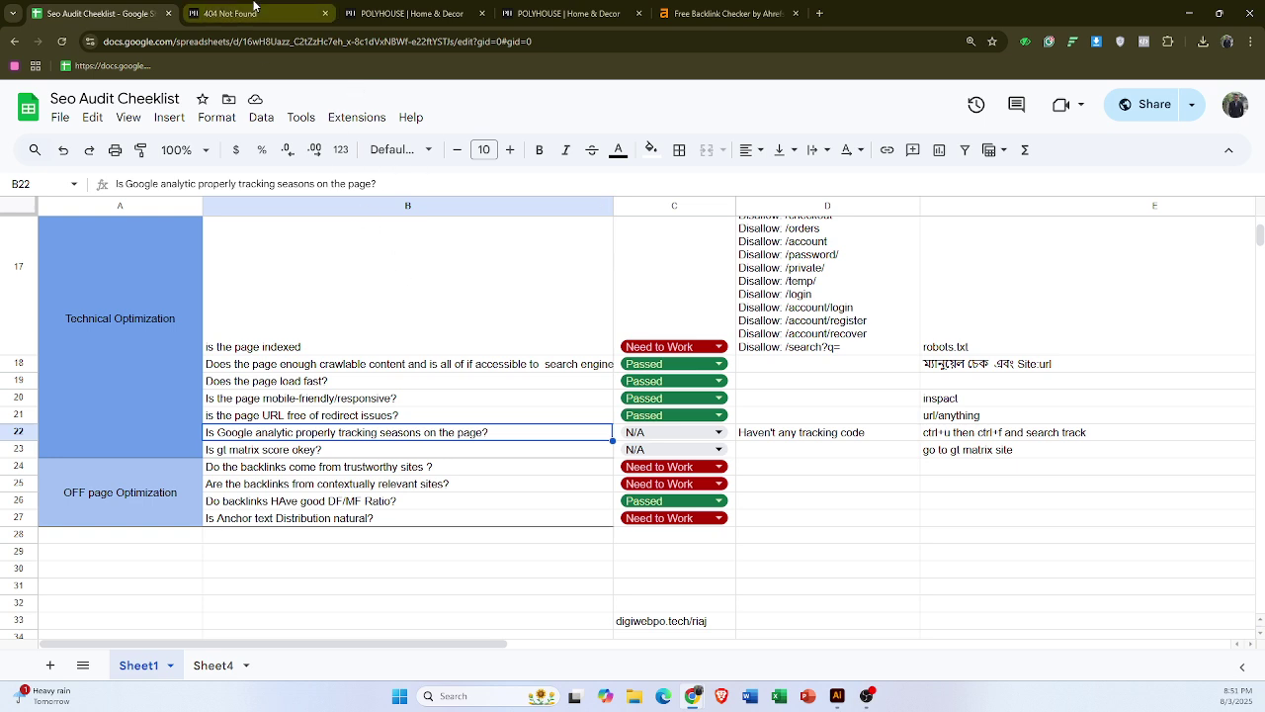
pyautogui.moveTo(254, 7)
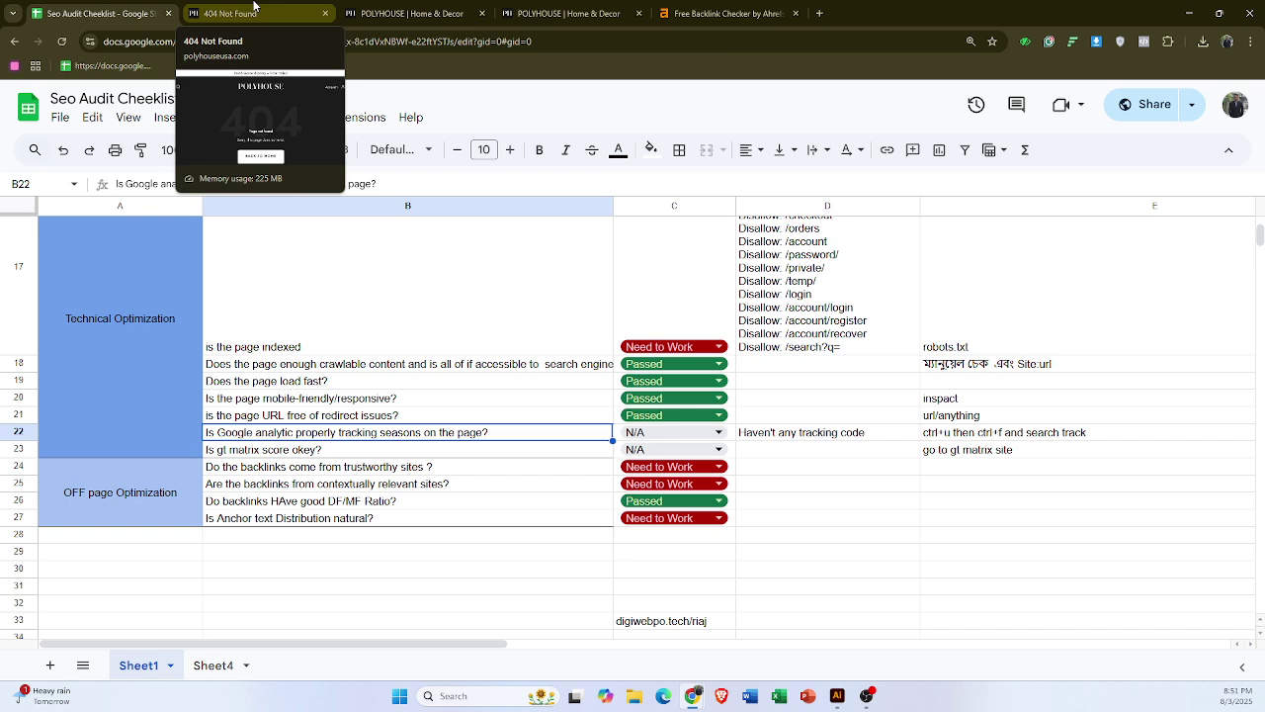
pyautogui.click(254, 6)
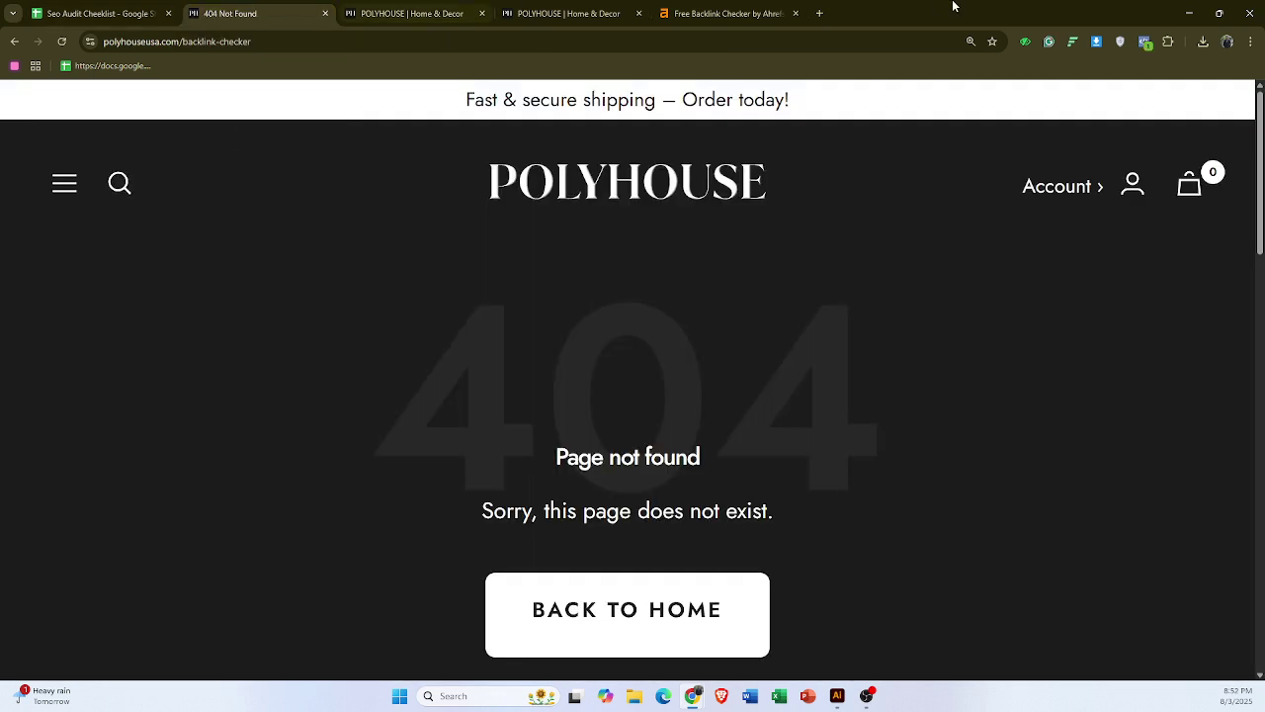
pyautogui.click(819, 13)
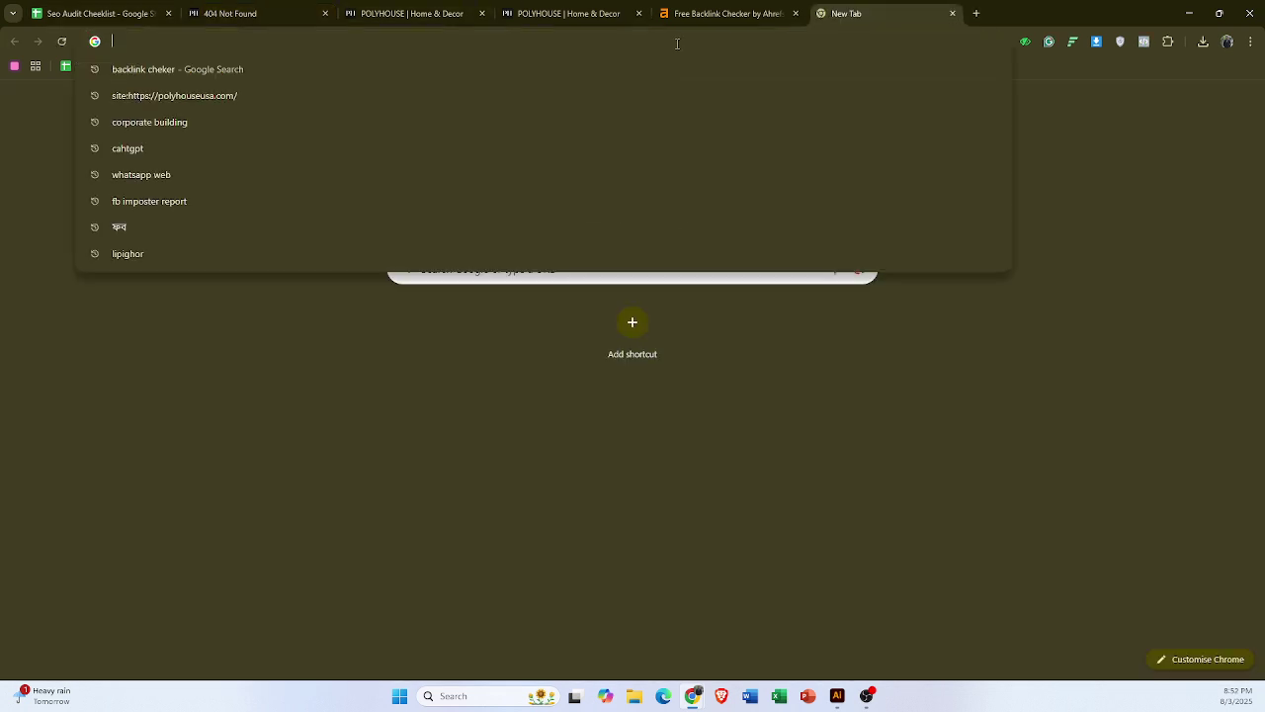
pyautogui.write('google ana')
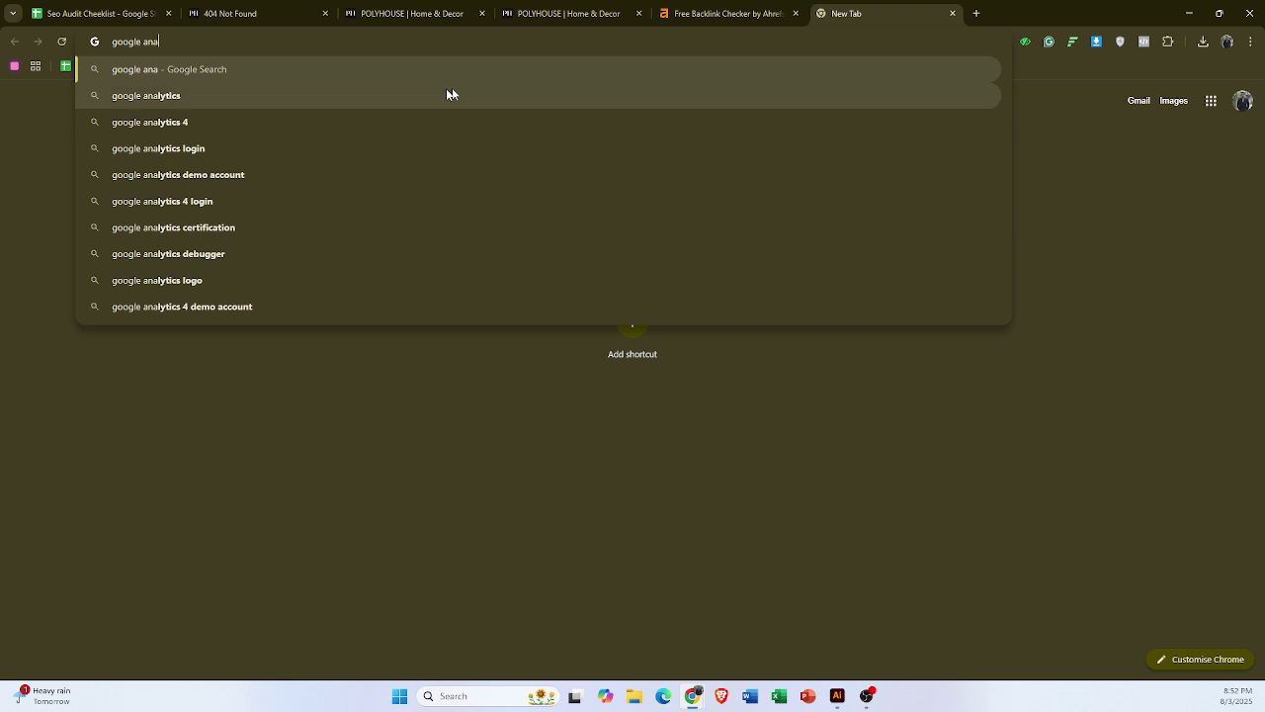
pyautogui.click(446, 93)
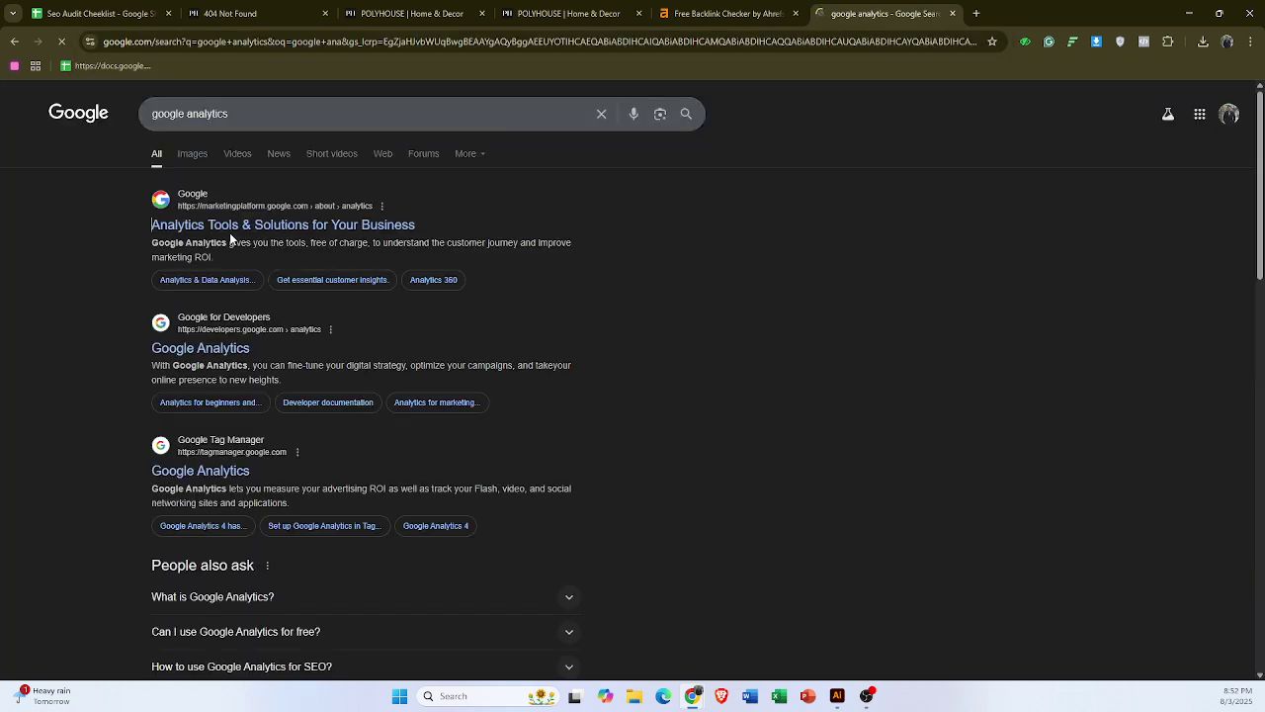
pyautogui.click(212, 225)
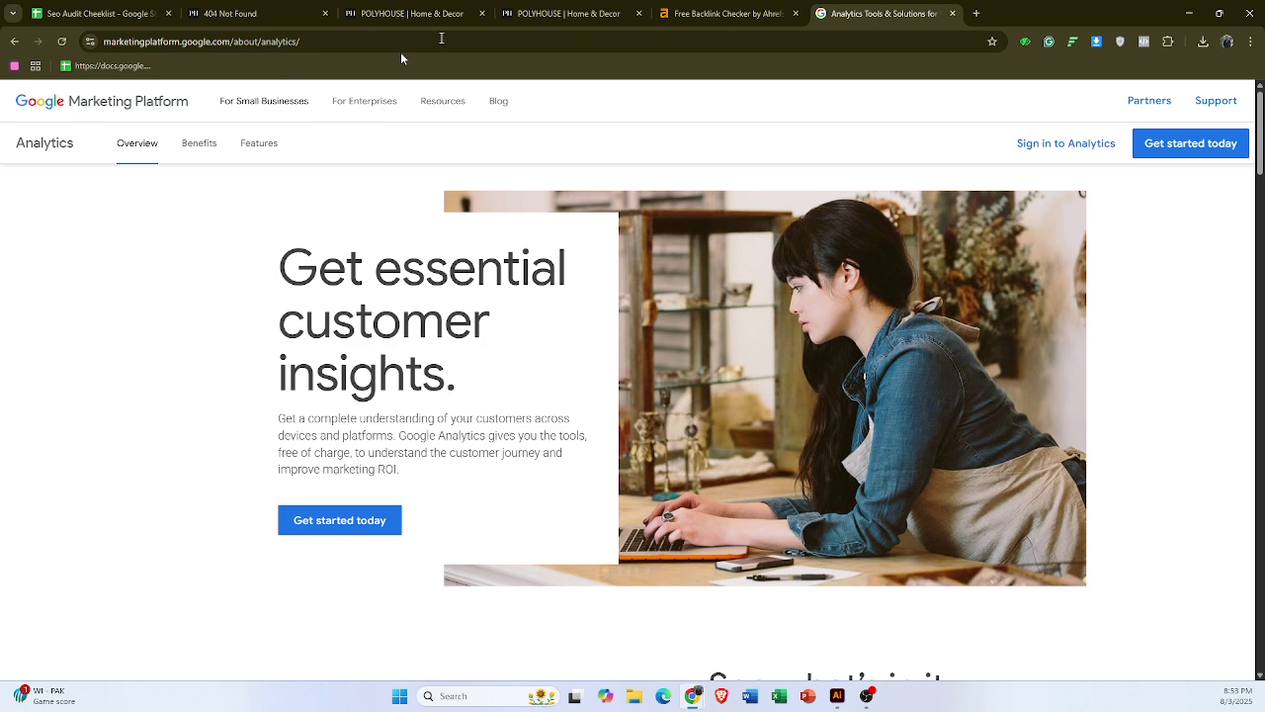
# - Load the Polyhouse homepage by removing "/backlink-checker" from the error page's URL, and open the homepage's source code
pyautogui.click(238, 14)
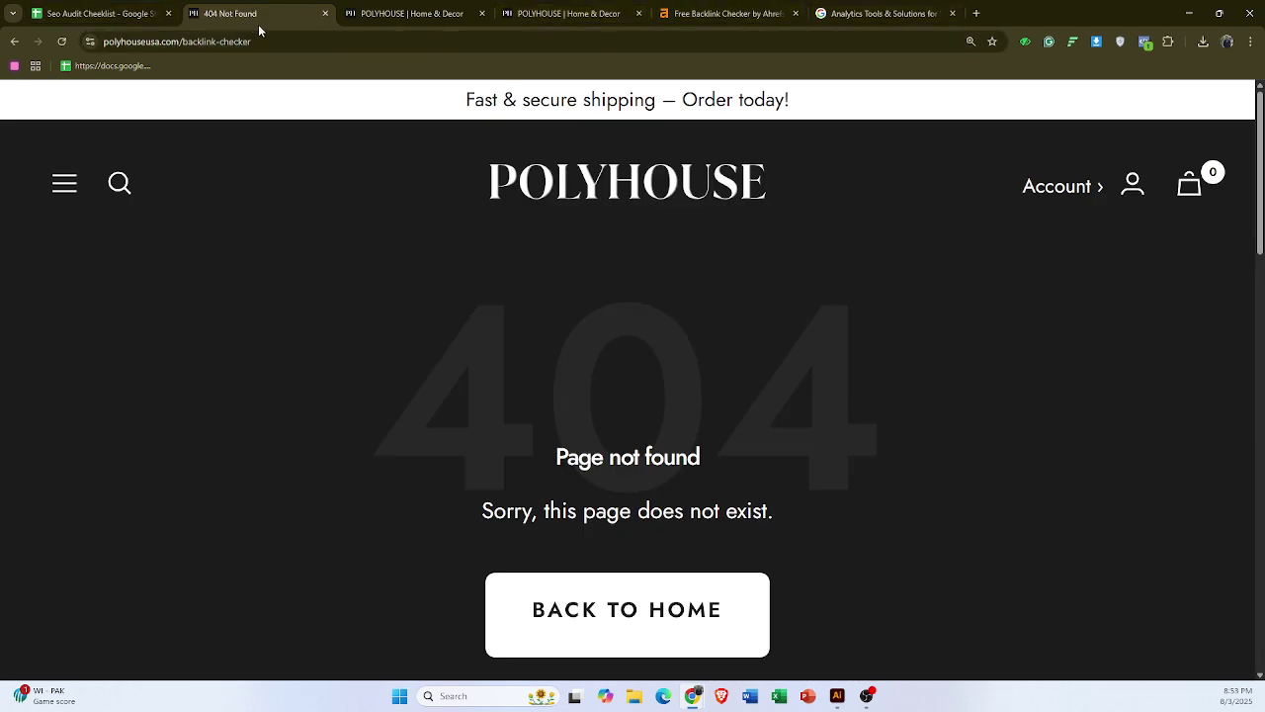
pyautogui.moveTo(182, 42); pyautogui.dragTo(398, 51)
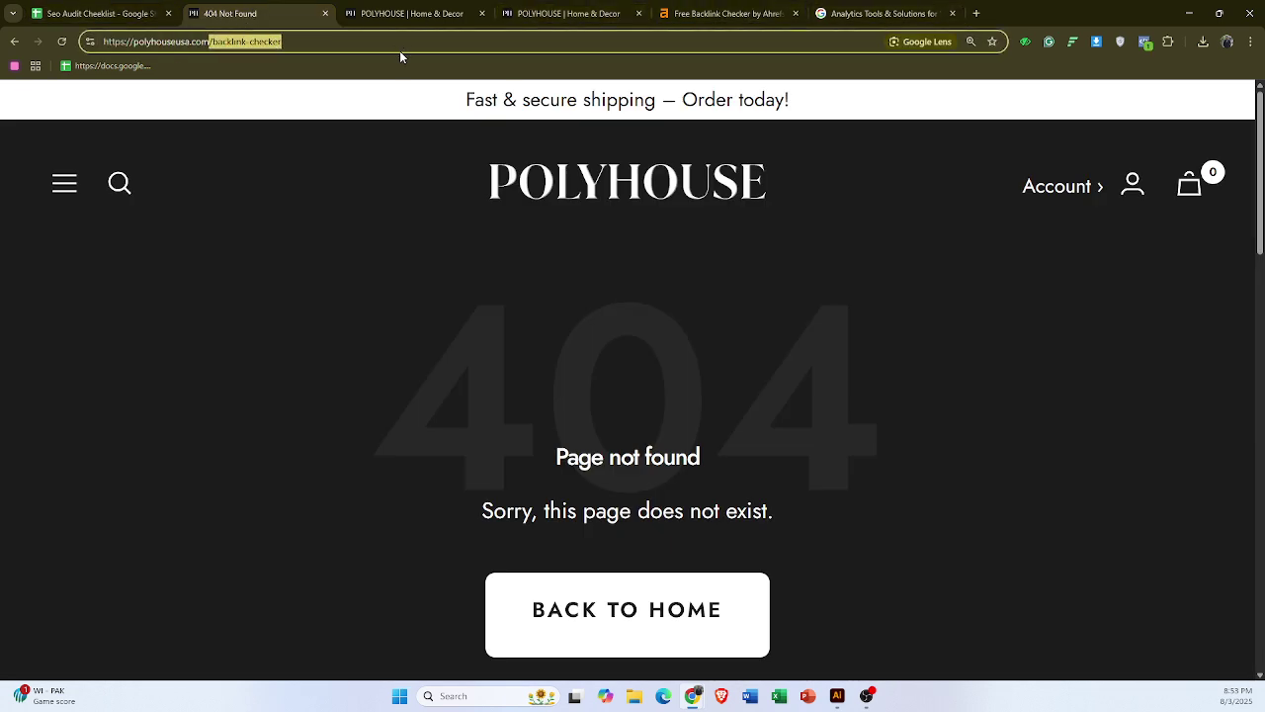
pyautogui.press('BackSpace')
pyautogui.press('Return')
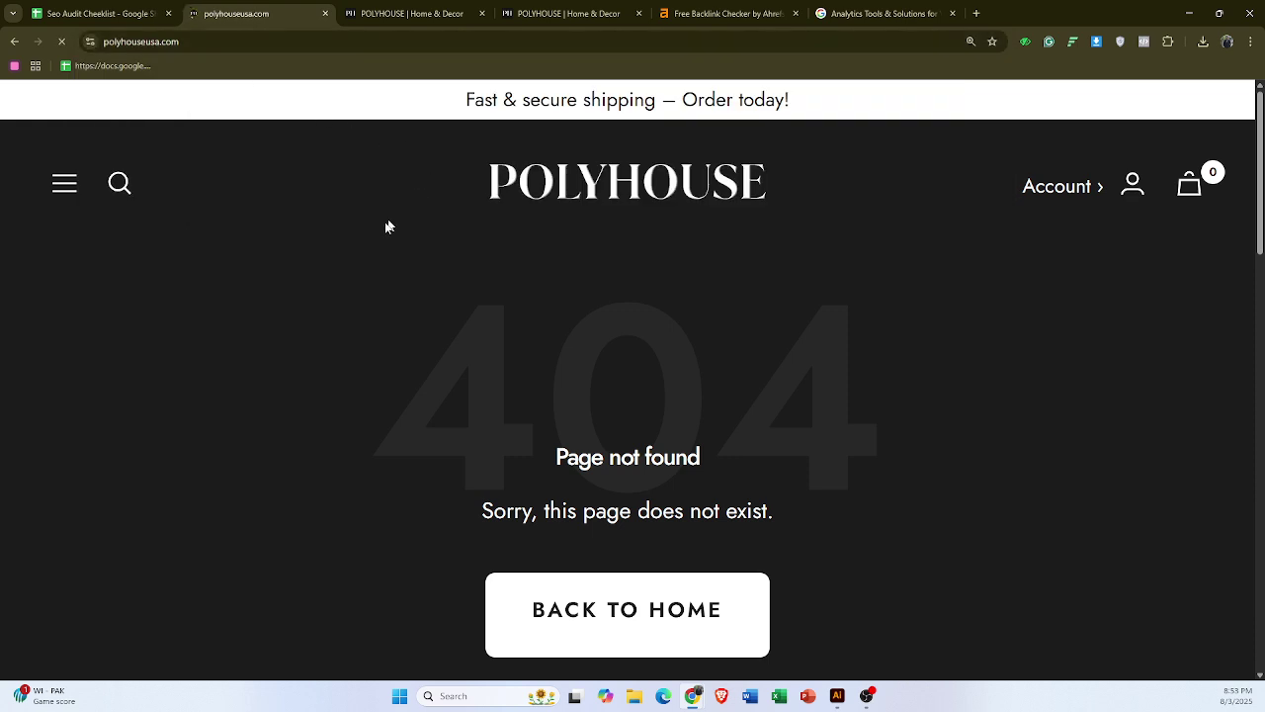
pyautogui.hotkey('ctrl', 'u')
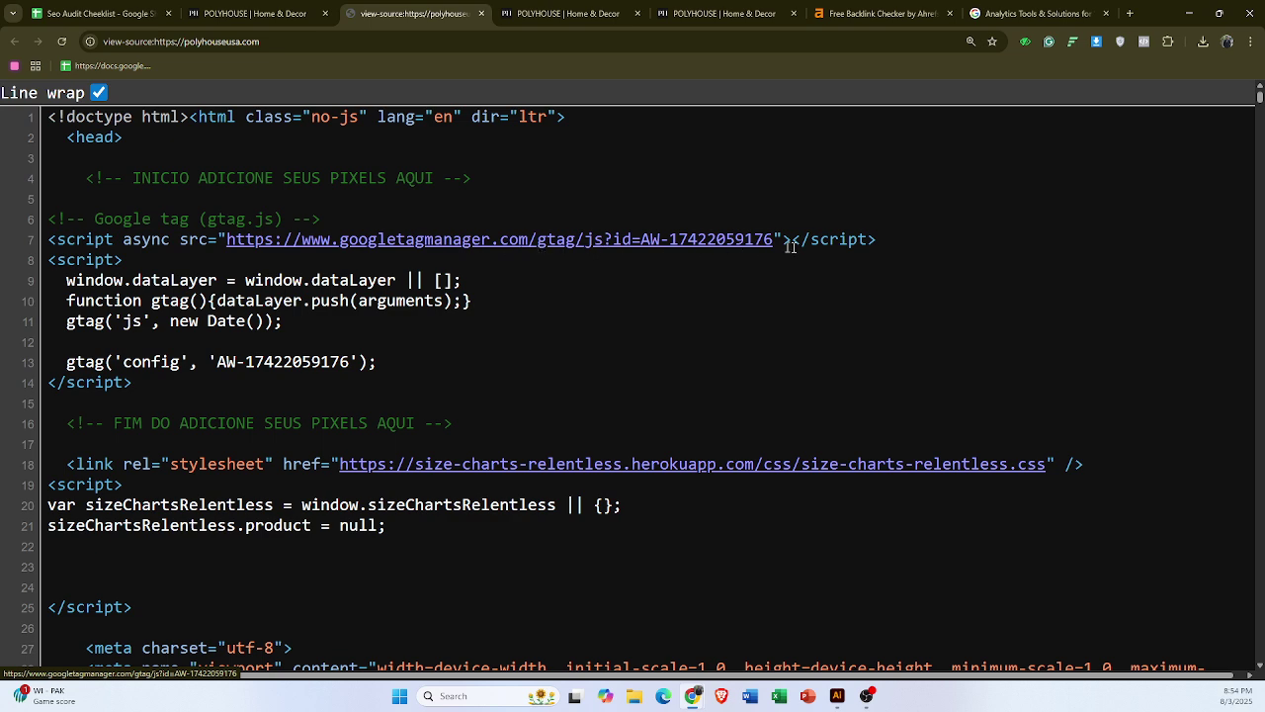
# - Examine the Google tag (gtag.js) comment and script lines at the head of the Polyhouse page source
pyautogui.click(148, 261)
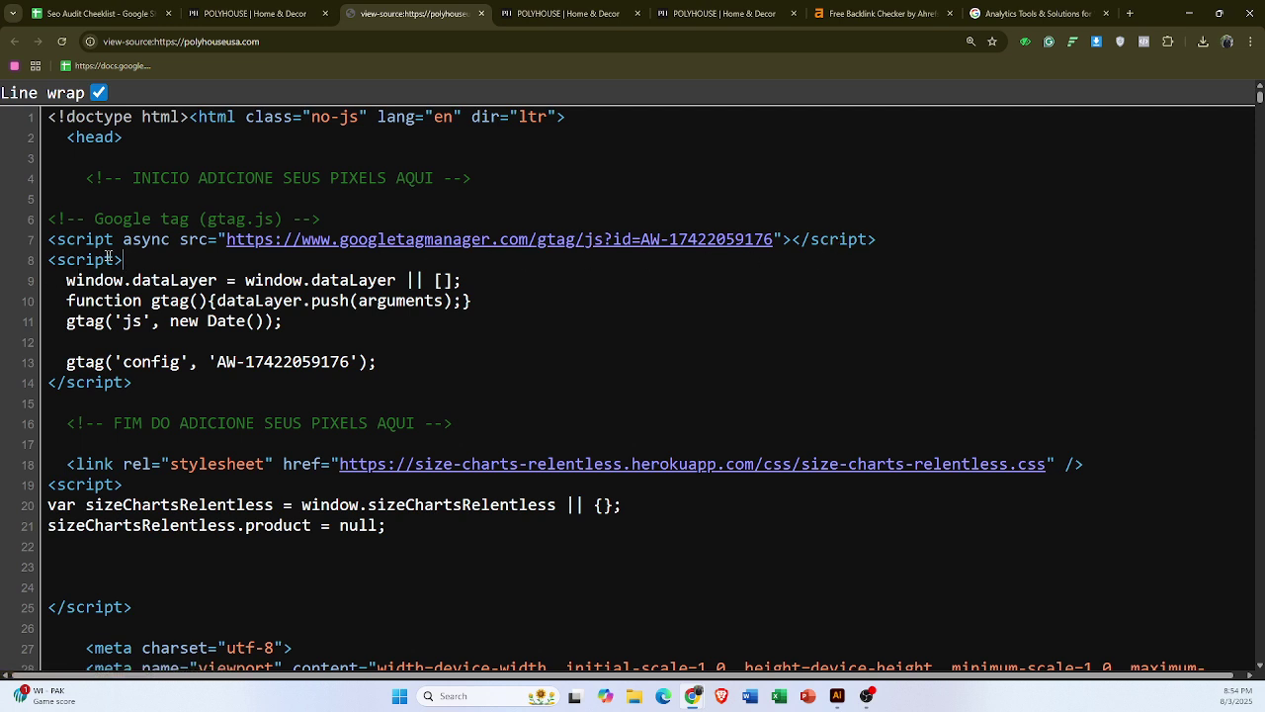
pyautogui.moveTo(49, 259); pyautogui.dragTo(51, 220)
pyautogui.click(506, 307)
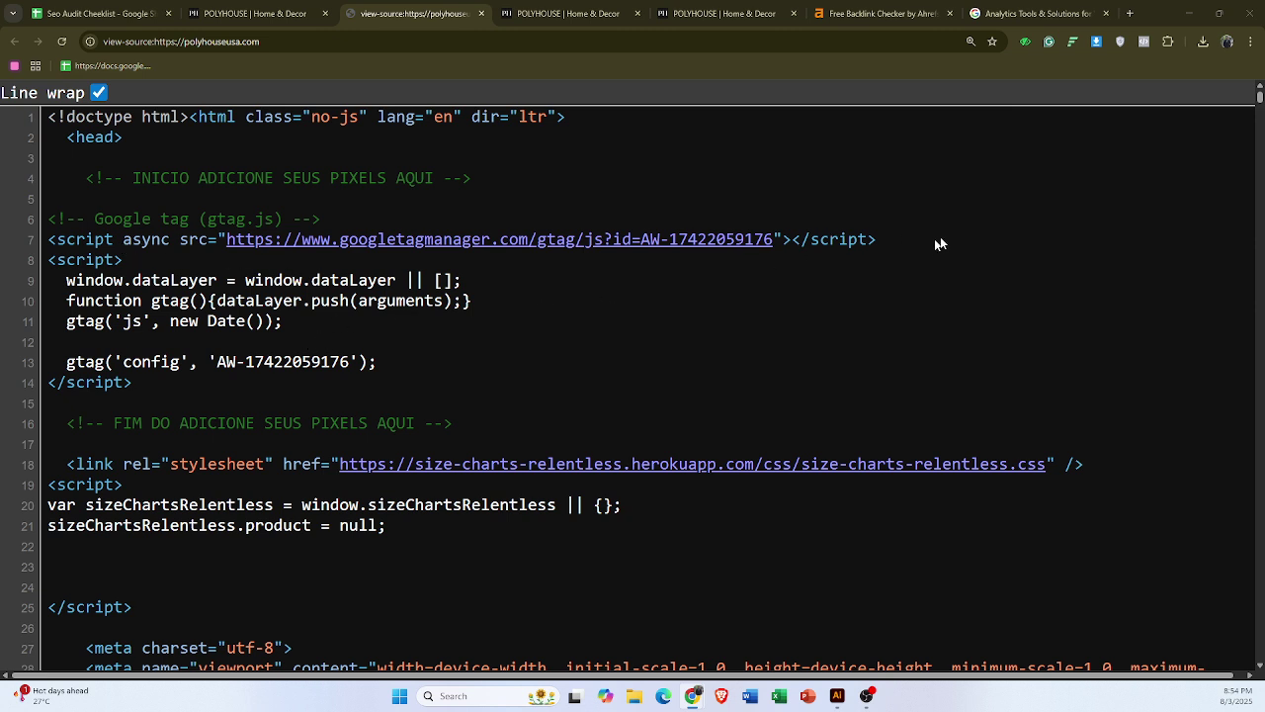
pyautogui.tripleClick(168, 229)
pyautogui.click(168, 226)
pyautogui.click(701, 339)
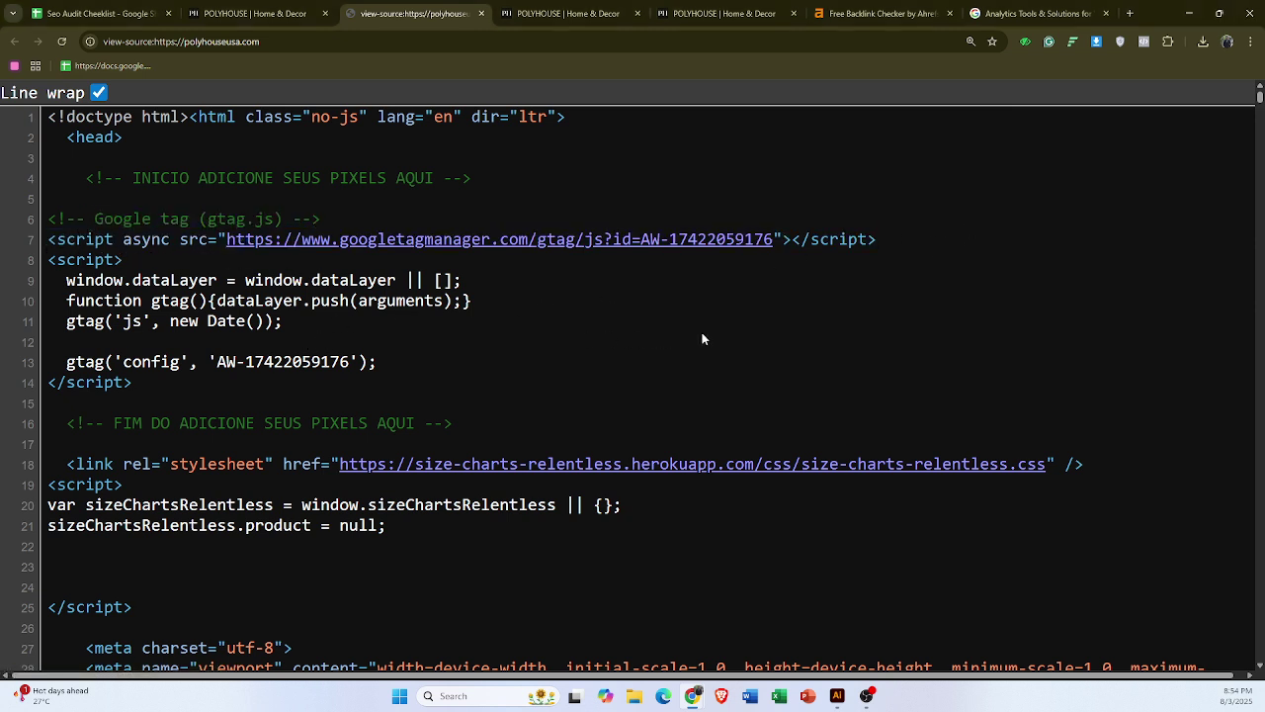
# - Search Google for "google analytics demo account" in the Google Analytics tab and view the [GA4] Demo account help article before returning to the results
pyautogui.click(1033, 13)
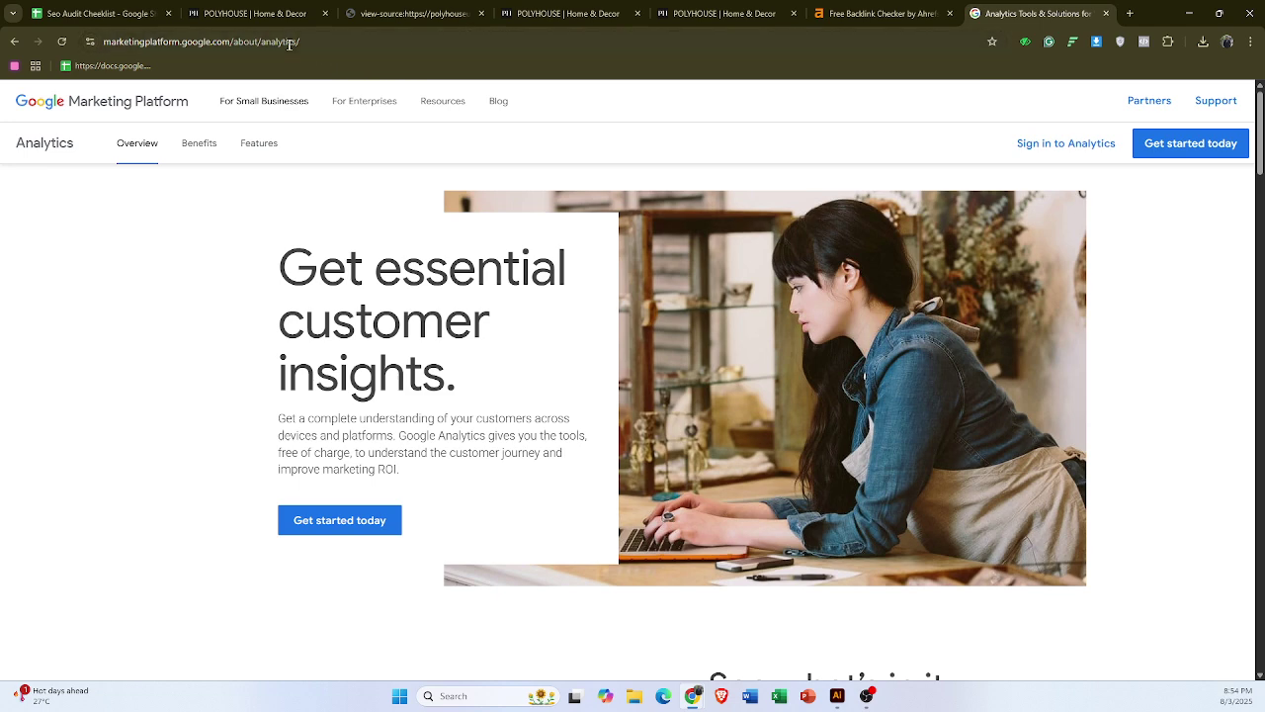
pyautogui.click(338, 38)
pyautogui.write('g')
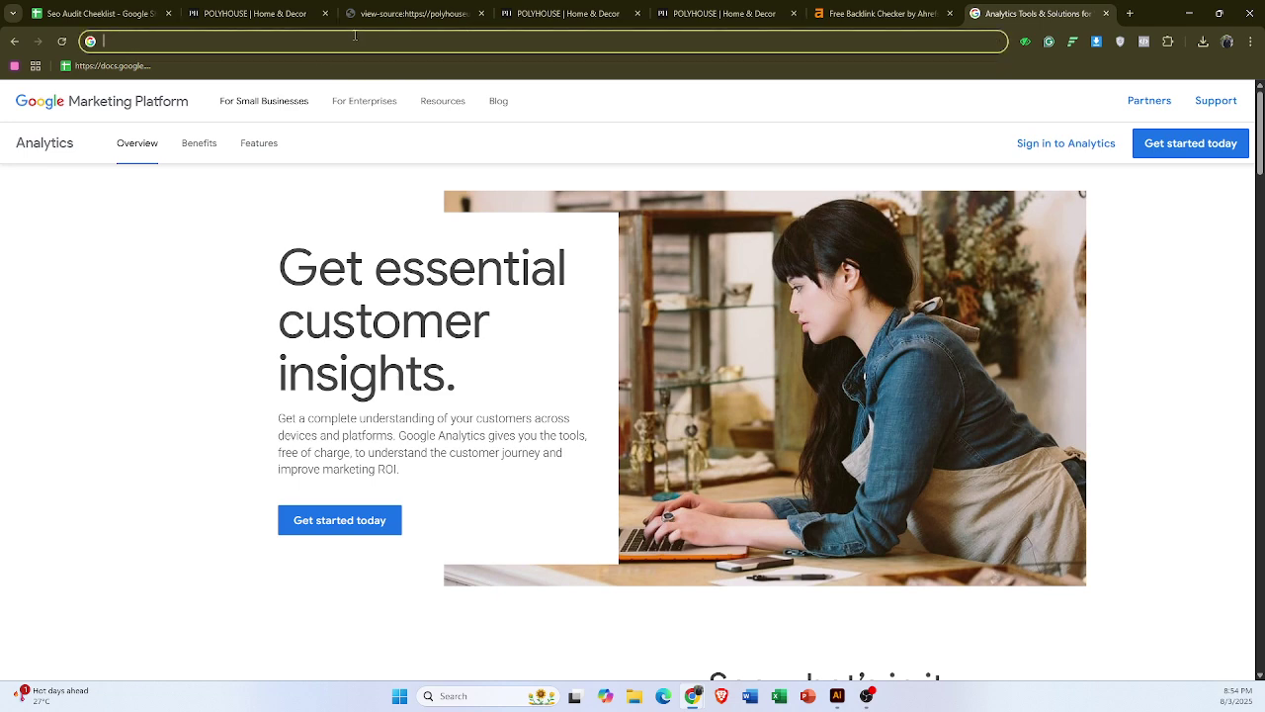
pyautogui.write('io')
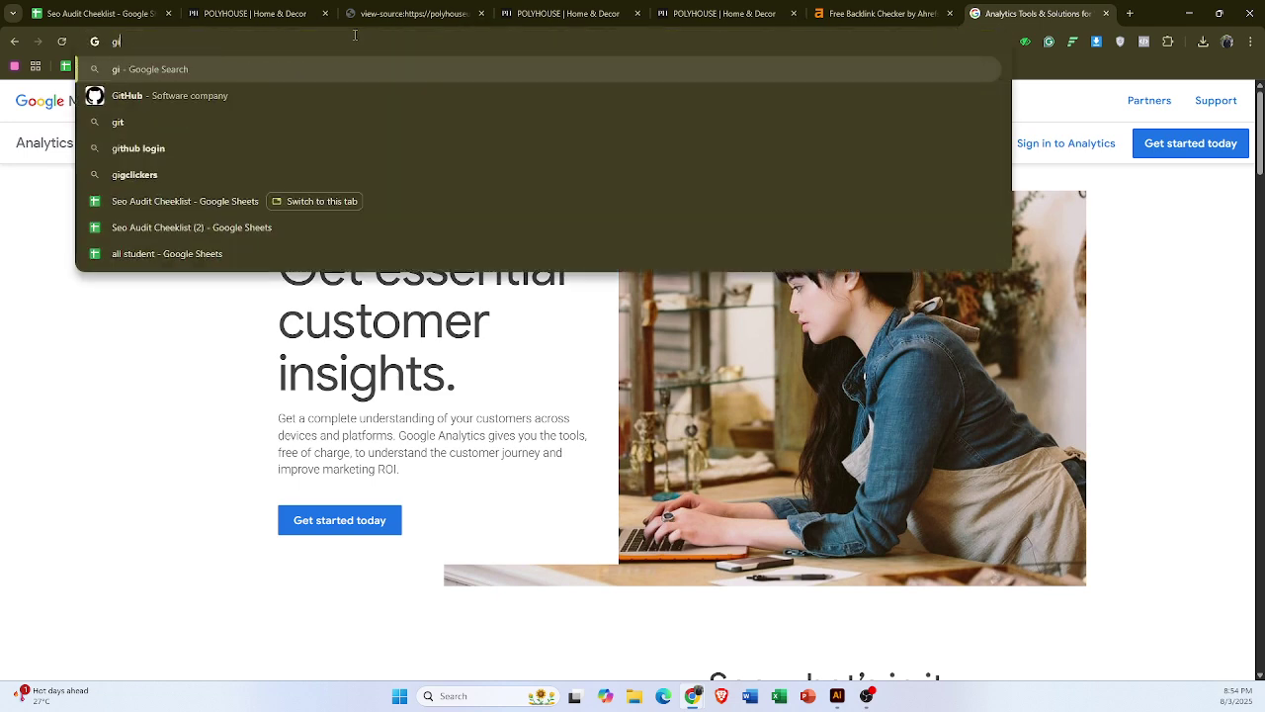
pyautogui.press('BackSpace')
pyautogui.press('BackSpace')
pyautogui.write('oo')
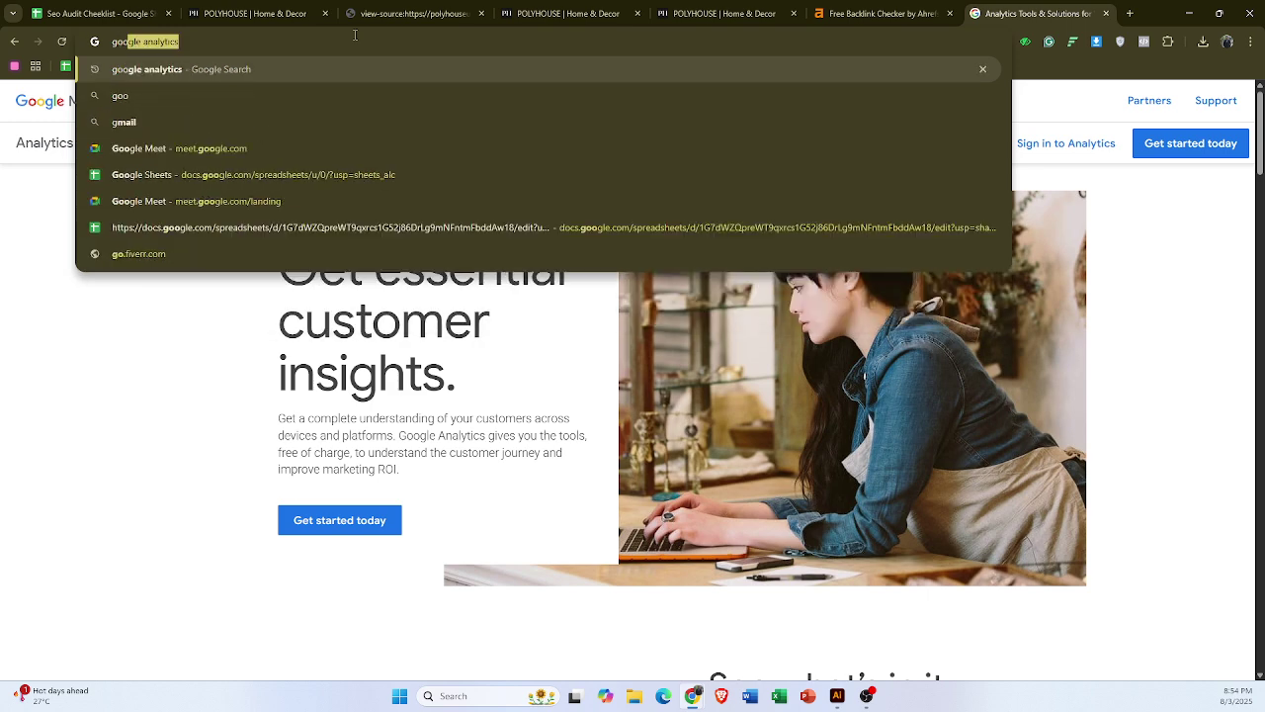
pyautogui.write('gle anal')
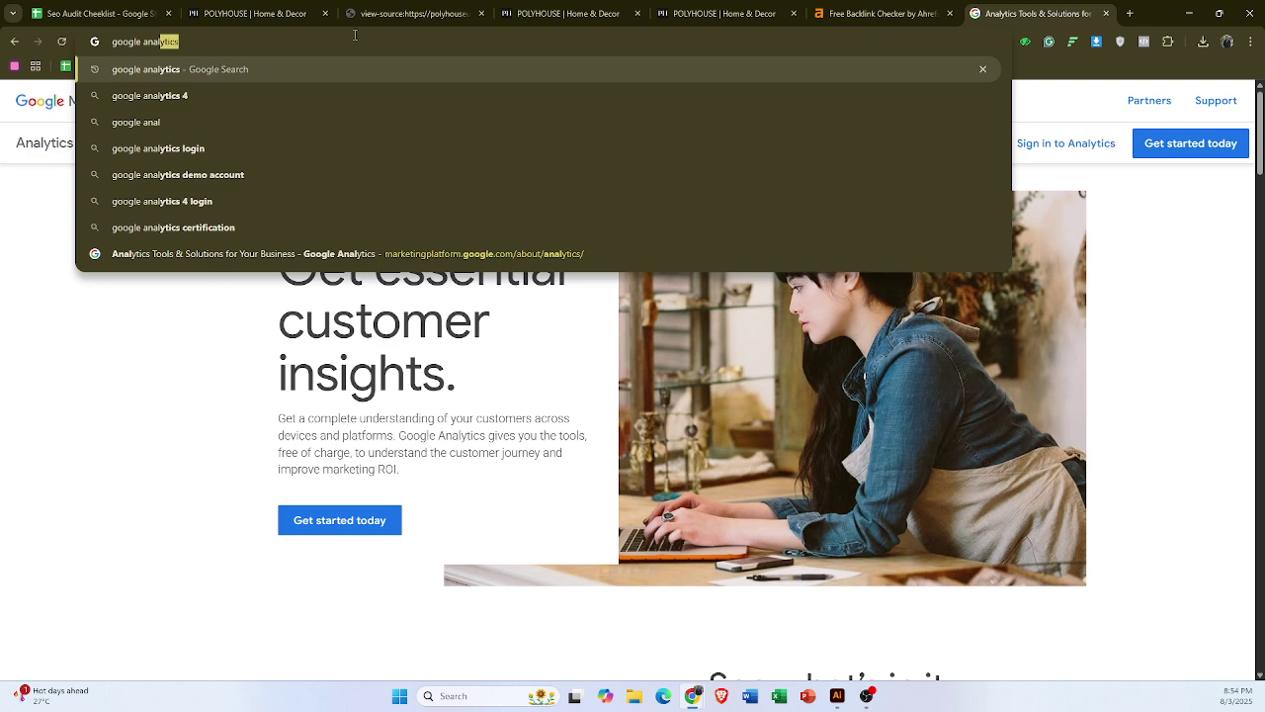
pyautogui.write('ytics ')
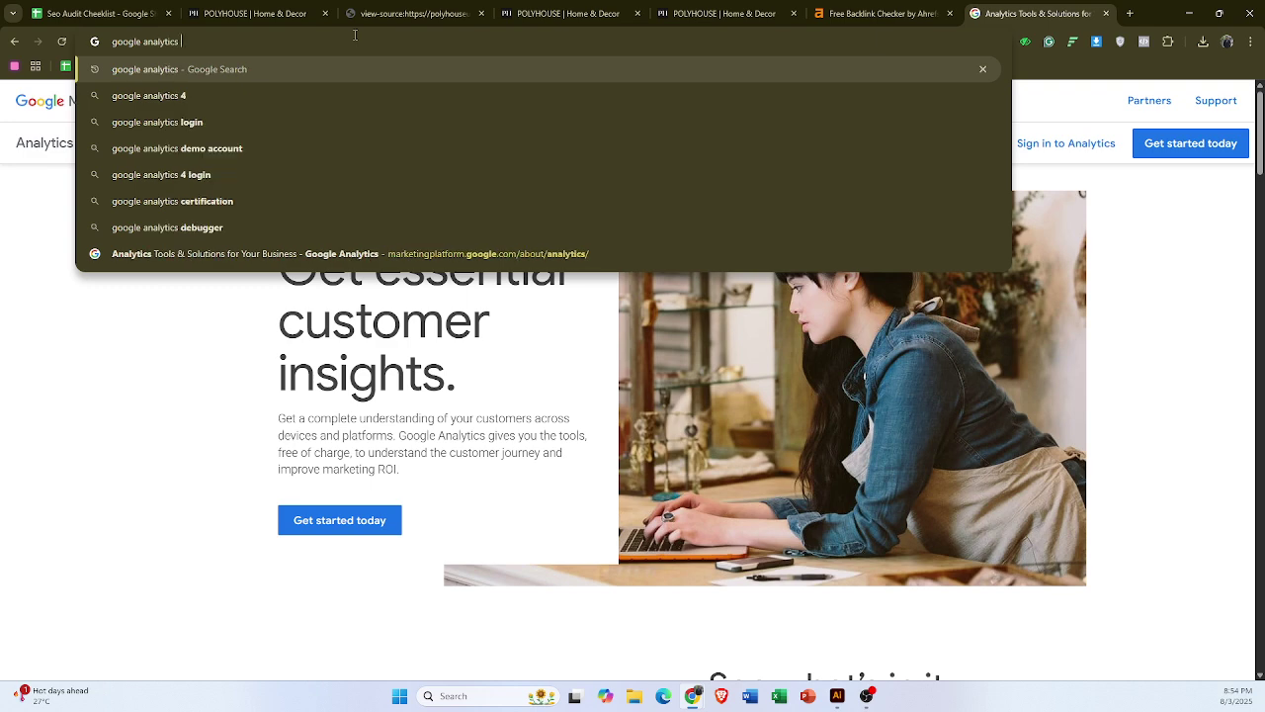
pyautogui.write('demo')
pyautogui.press('Return')
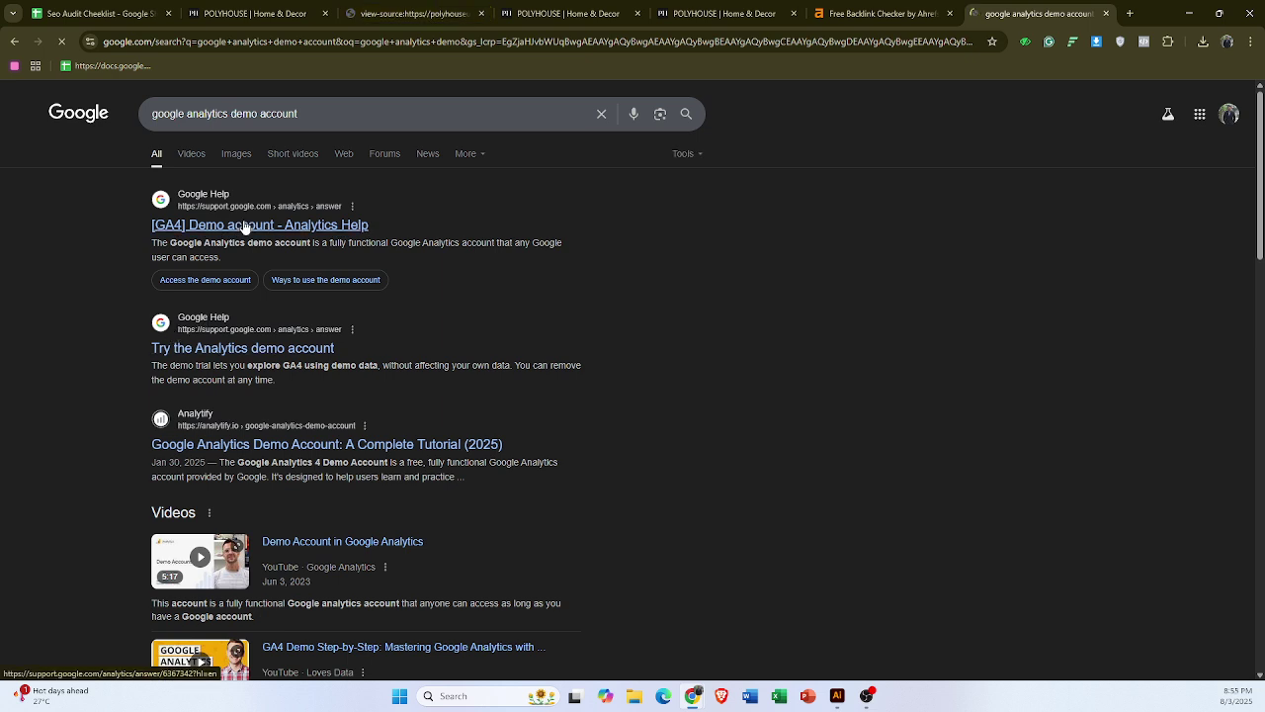
pyautogui.click(244, 225)
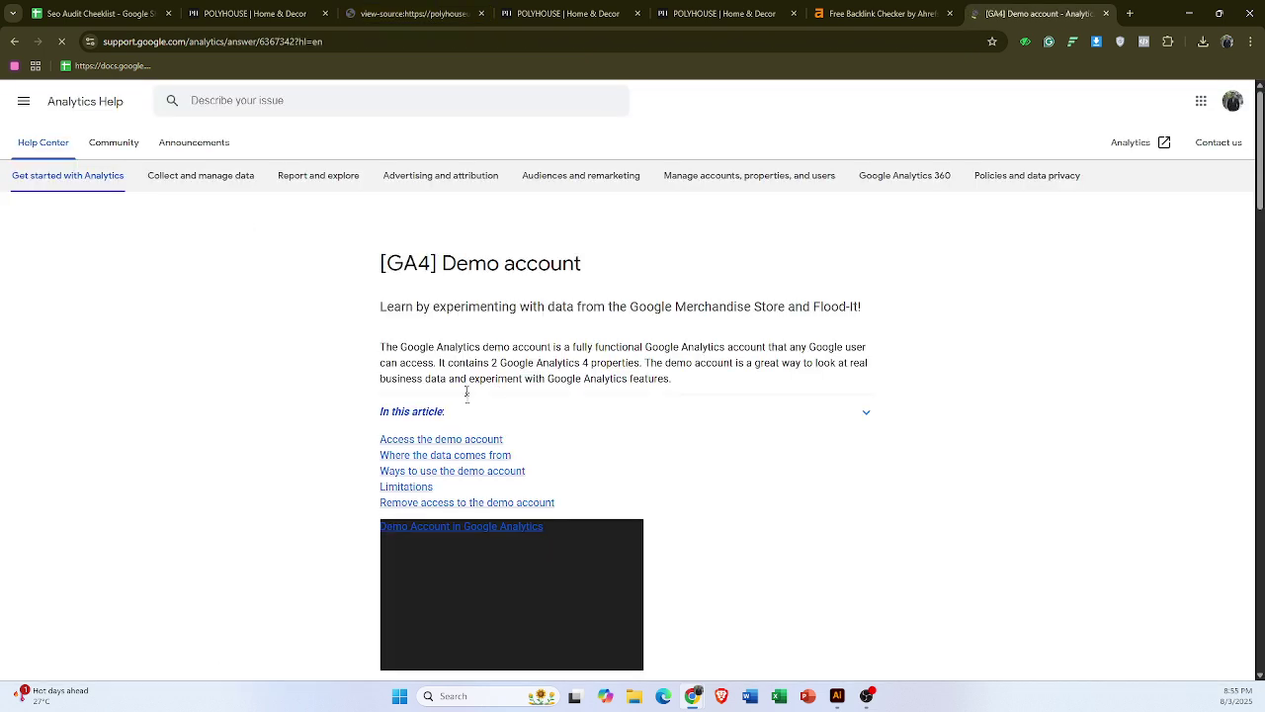
pyautogui.hotkey('alt', 'Left')
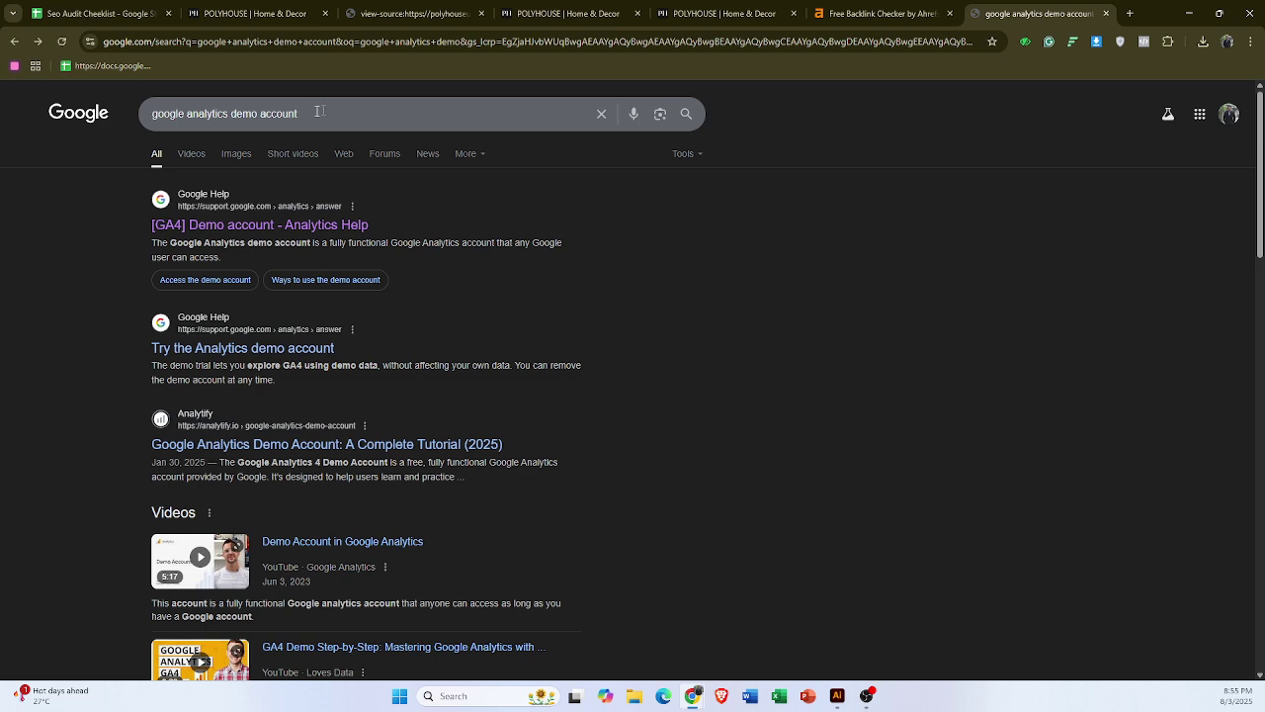
# - Change the Google search query to "google analytics demo code"
pyautogui.click(369, 120)
pyautogui.doubleClick(368, 121)
pyautogui.write('code')
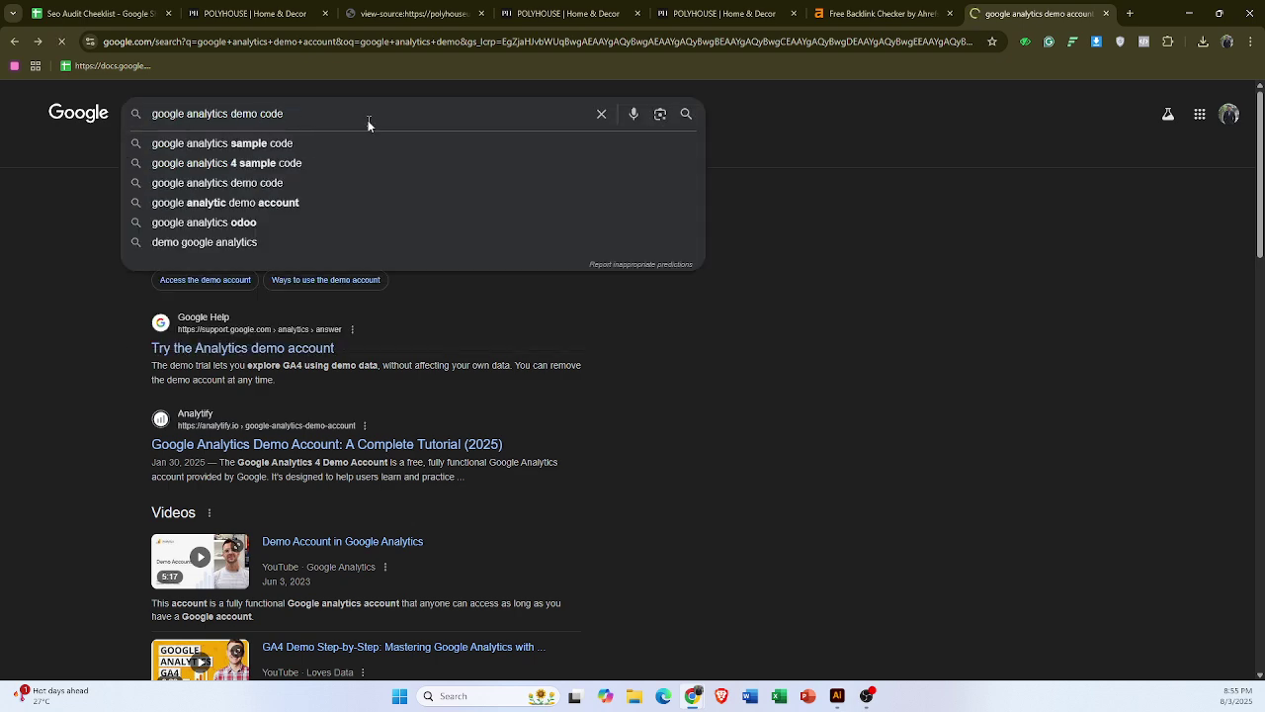
# - Run the "google analytics demo code" search, expand the AI Overview, and examine its Python code sample and the results below it
pyautogui.press('Return')
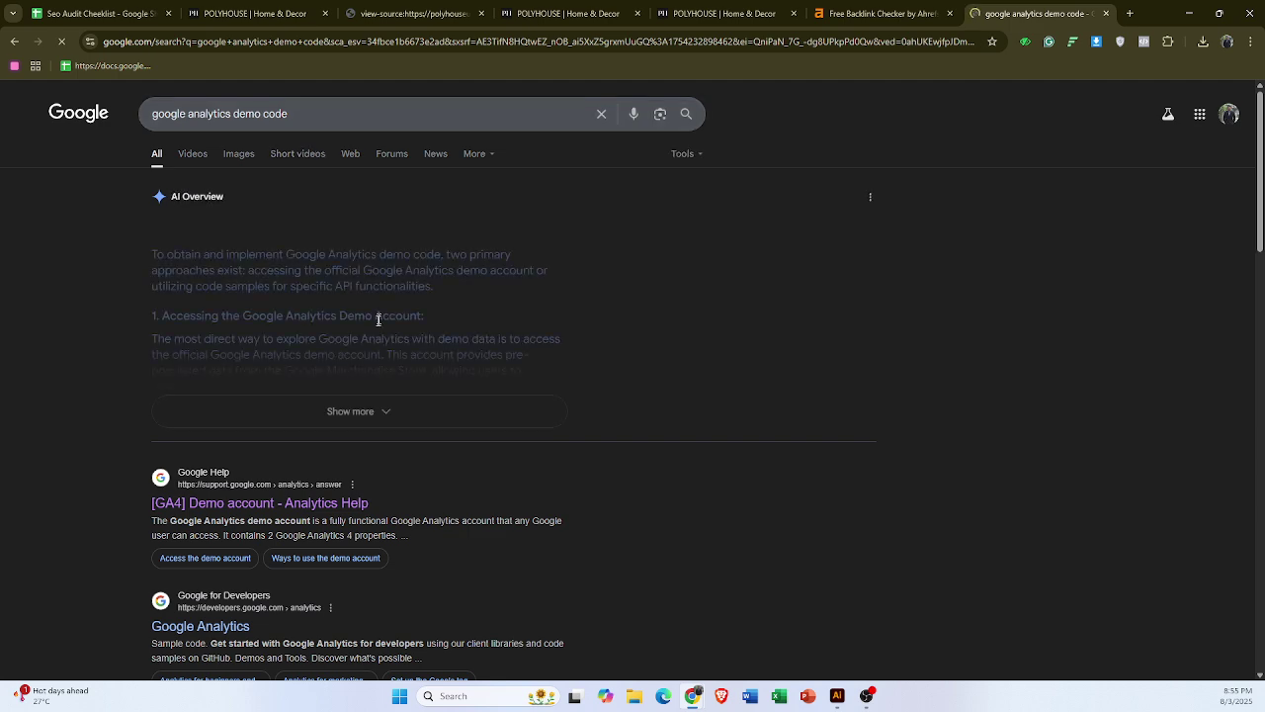
pyautogui.click(381, 412)
pyautogui.scroll(-4, 344, 388)
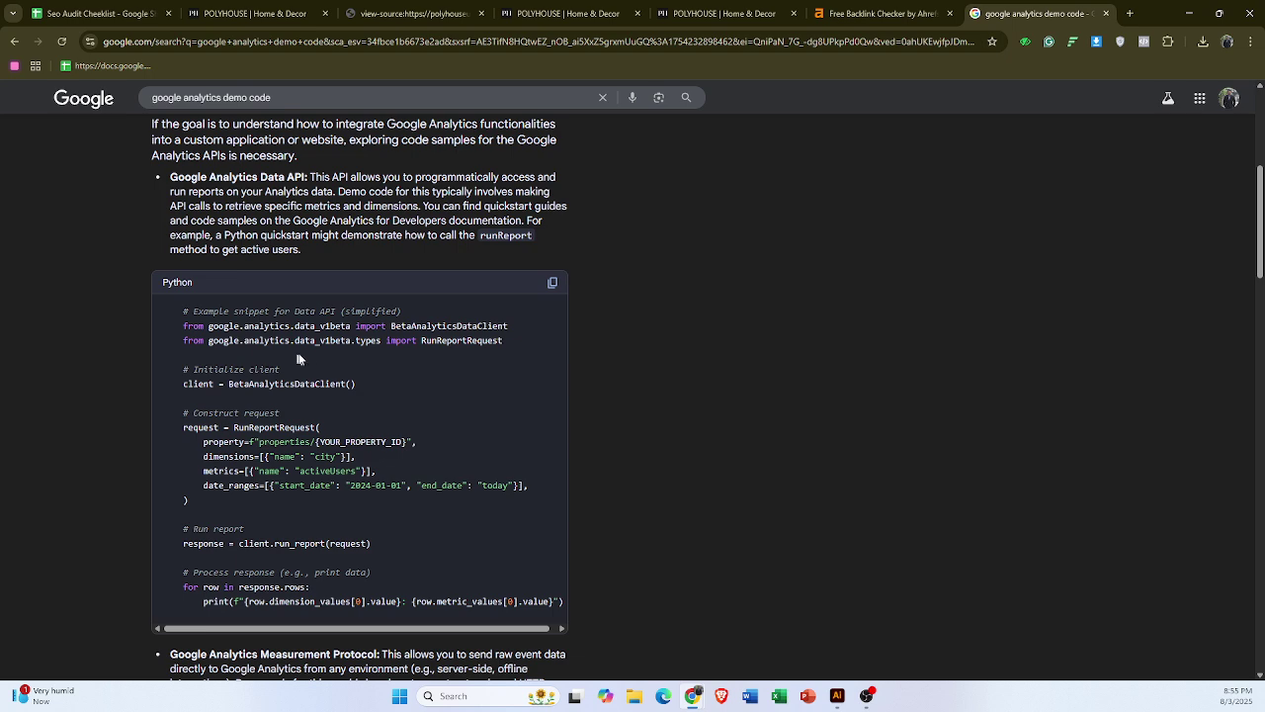
pyautogui.scroll(-1, 262, 504)
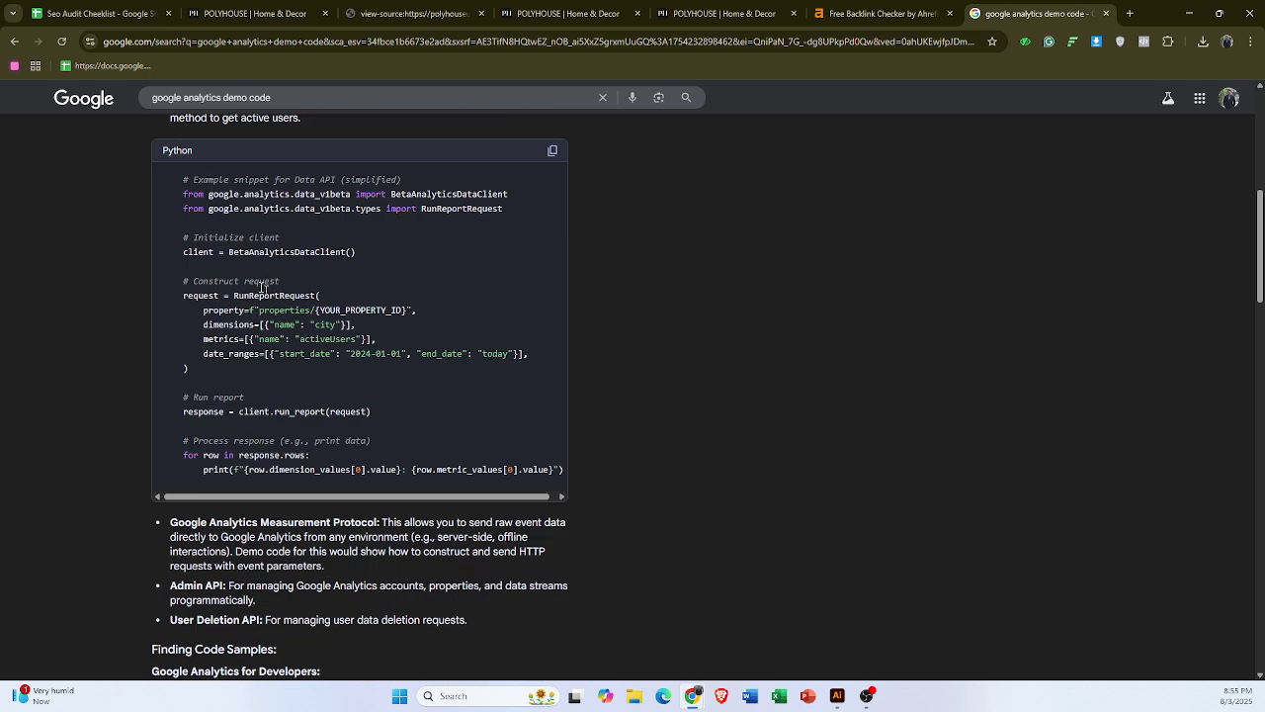
pyautogui.scroll(1, 209, 305)
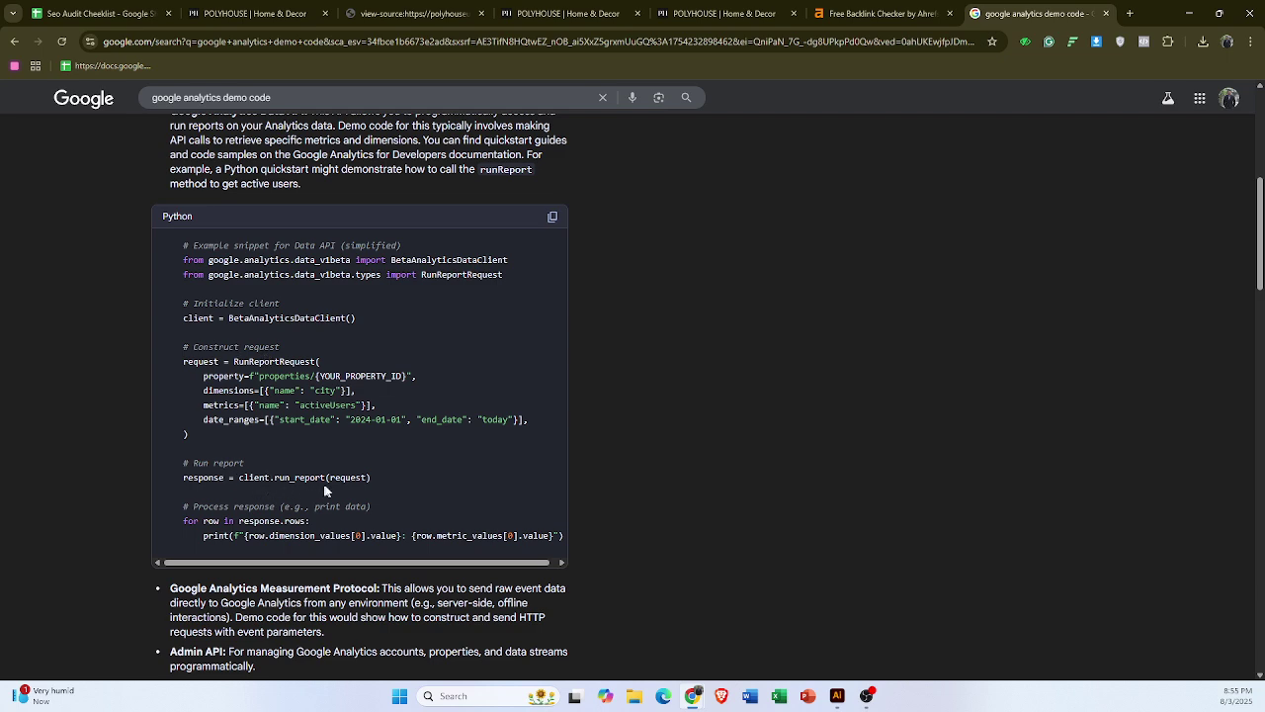
pyautogui.scroll(-1, 308, 508)
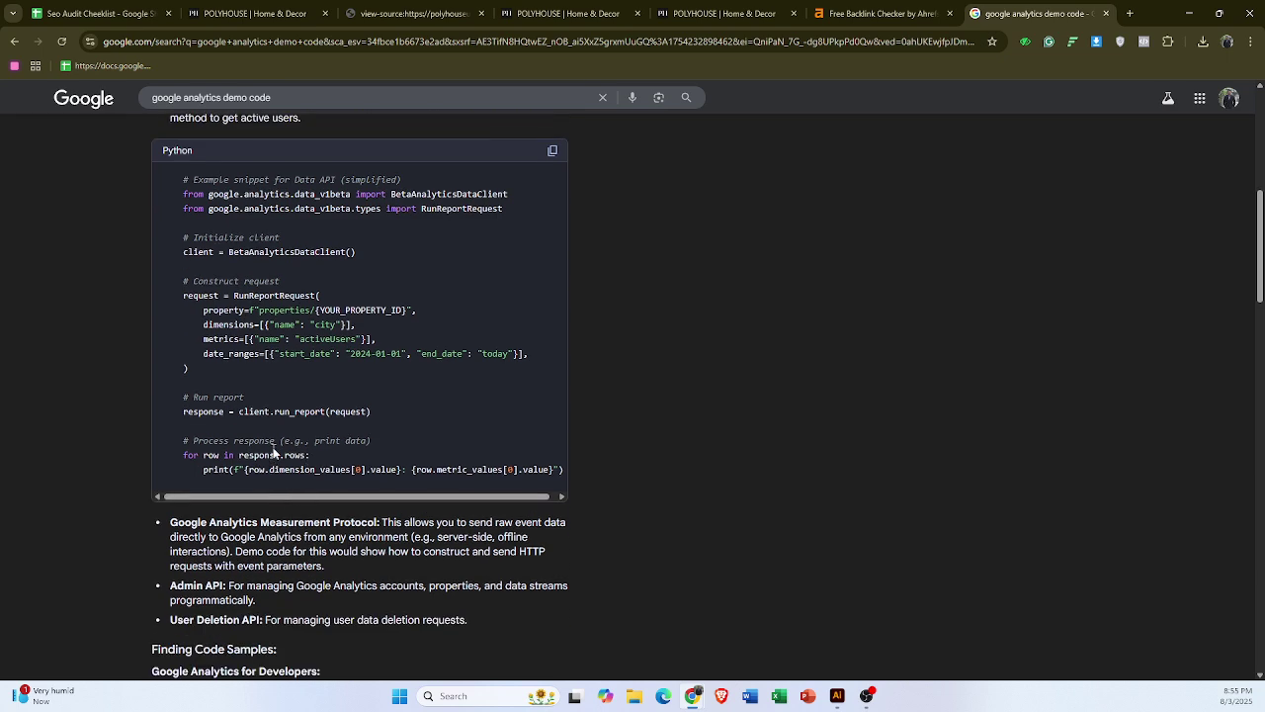
pyautogui.scroll(-5, 287, 435)
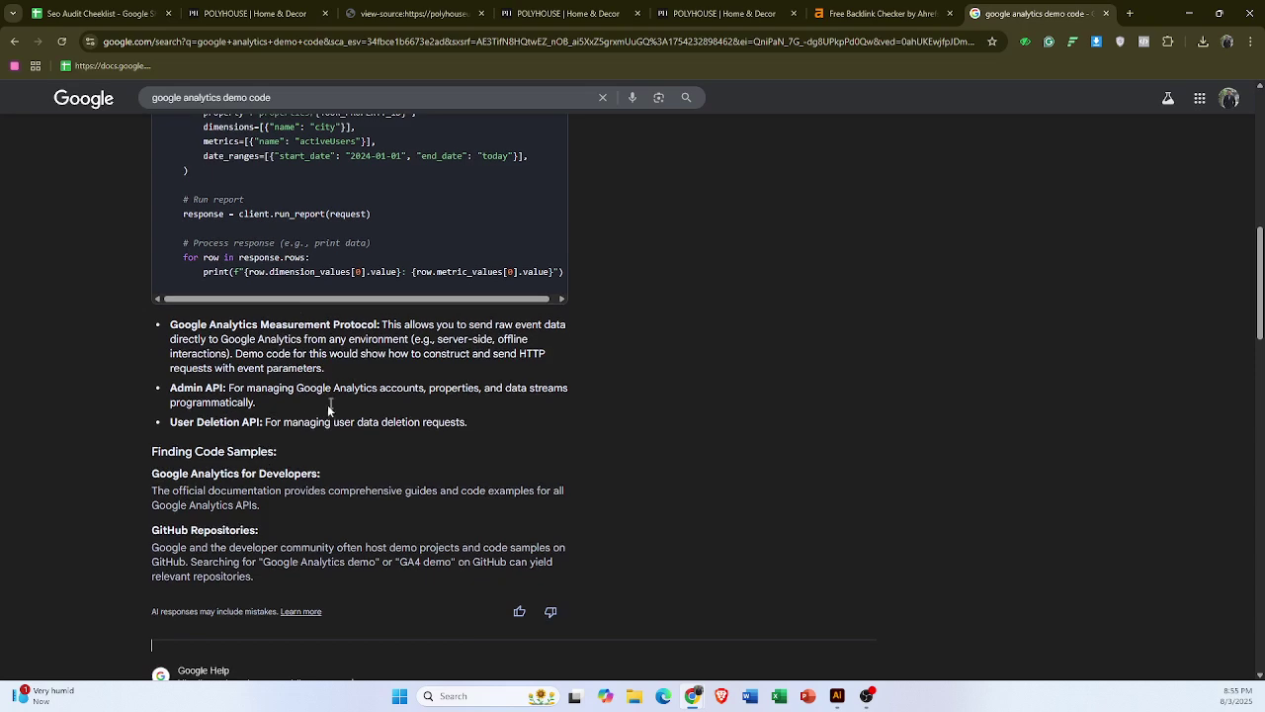
pyautogui.scroll(-3, 307, 413)
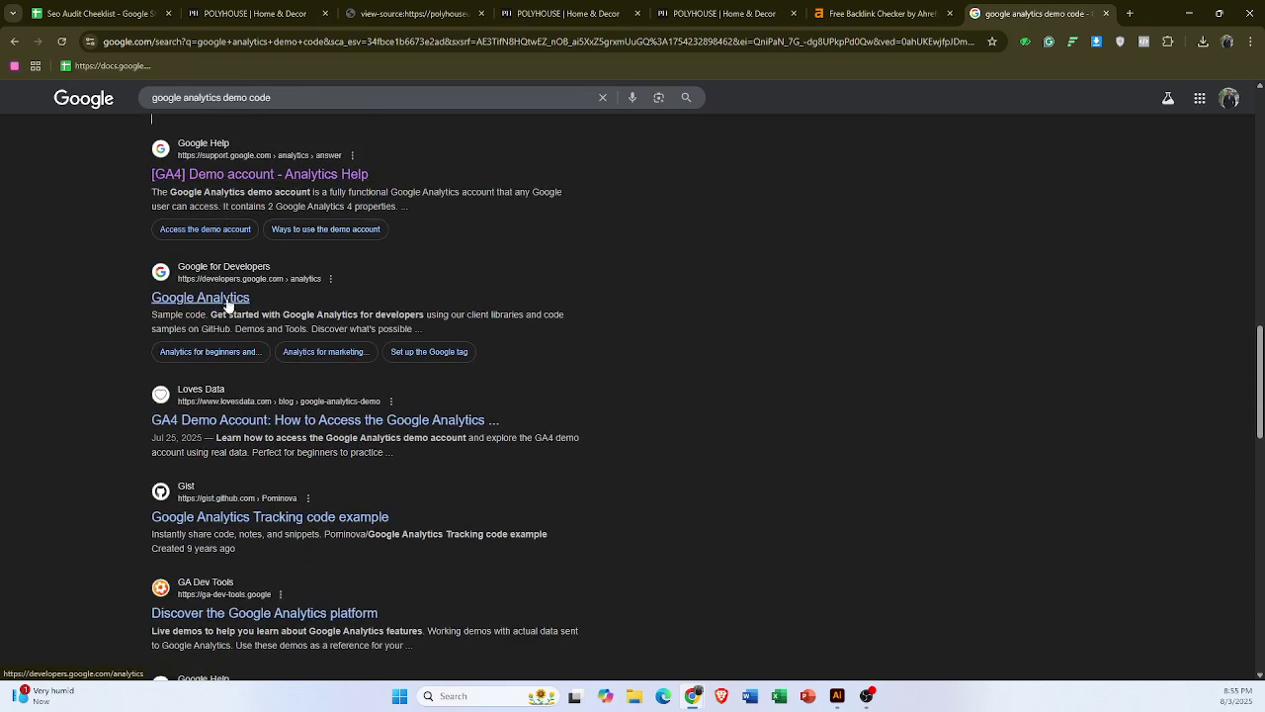
pyautogui.scroll(-2, 286, 425)
pyautogui.scroll(10, 250, 323)
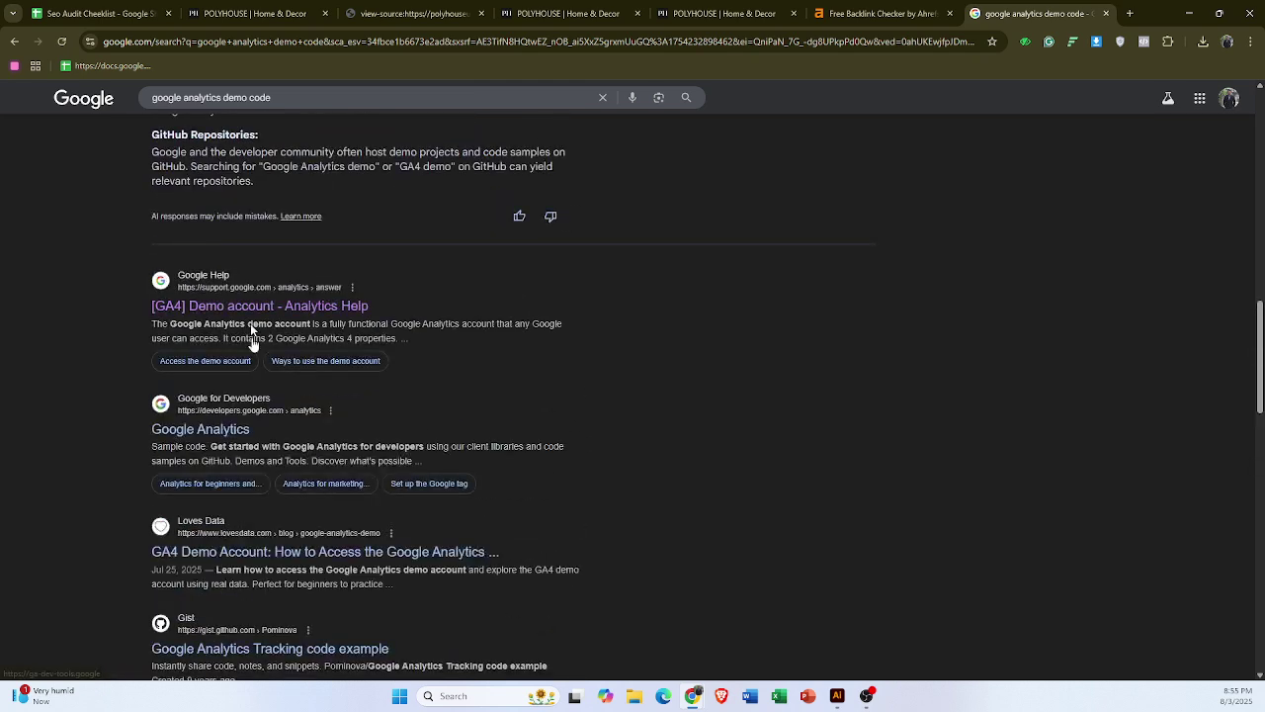
# - Search Google for "google analytics code" and open the "[GA4] Find your Google tag ID" help article
pyautogui.click(243, 97)
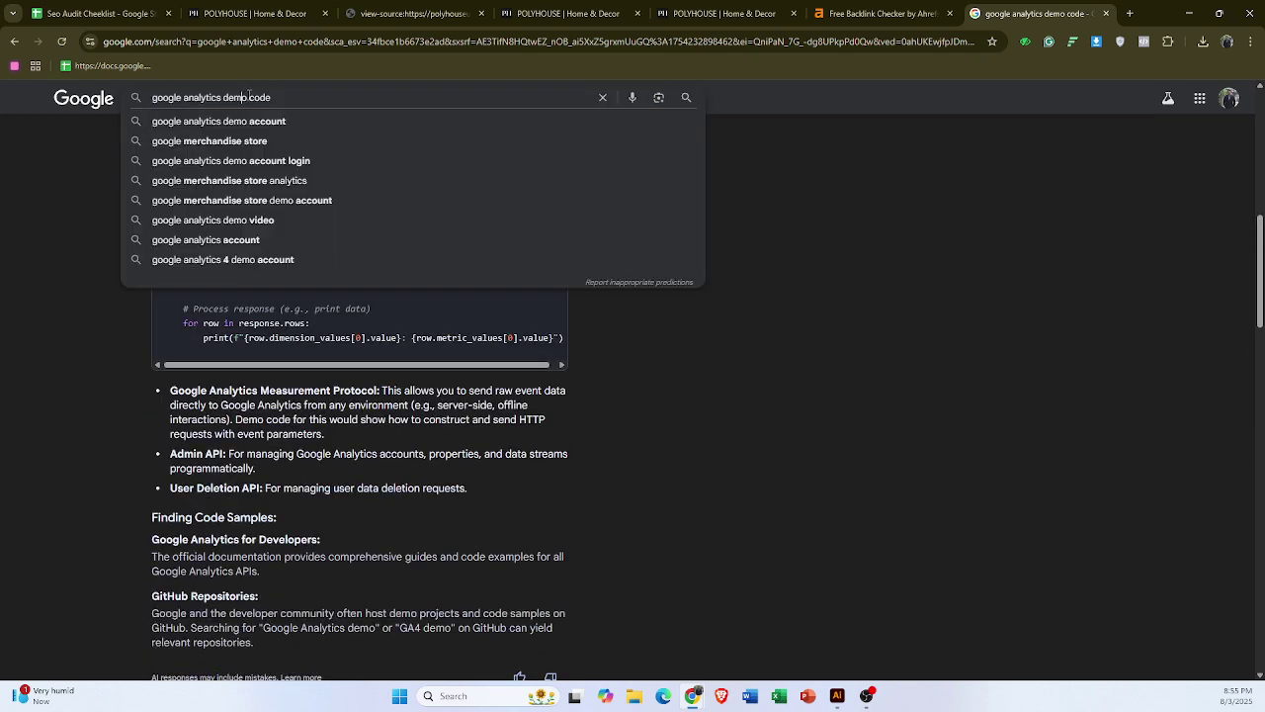
pyautogui.press('BackSpace')
pyautogui.press('Return')
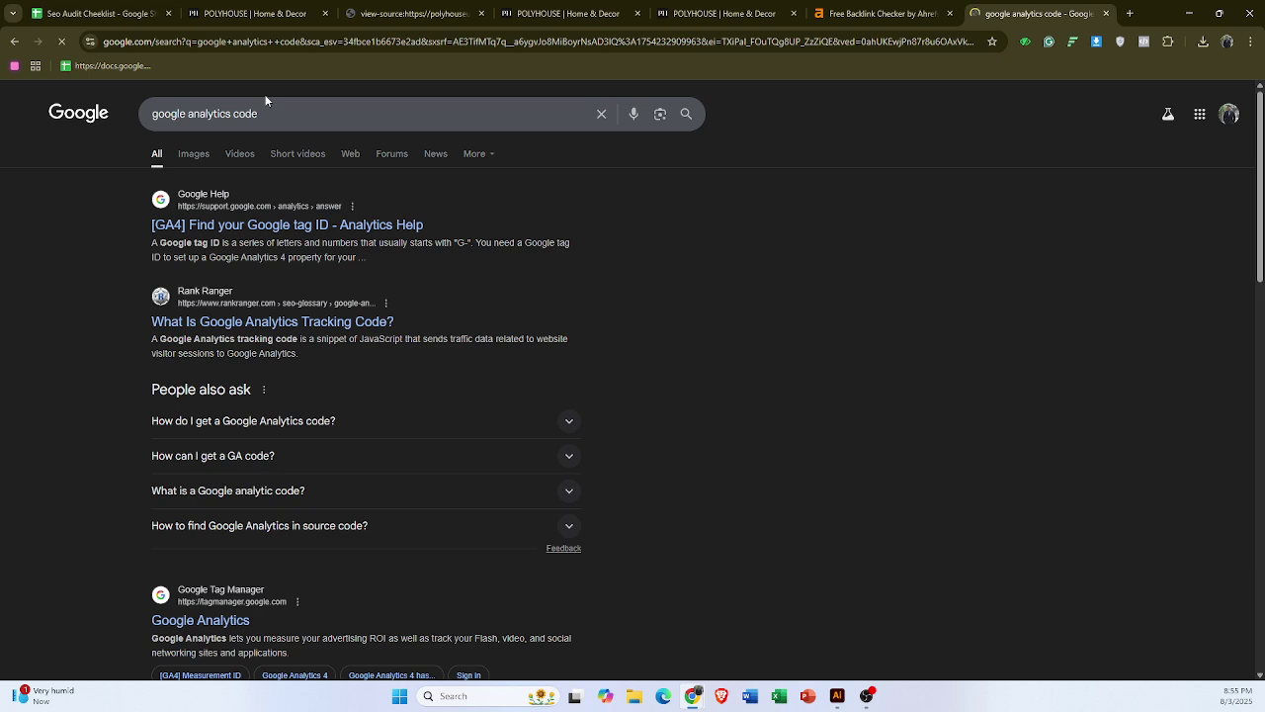
pyautogui.click(331, 226)
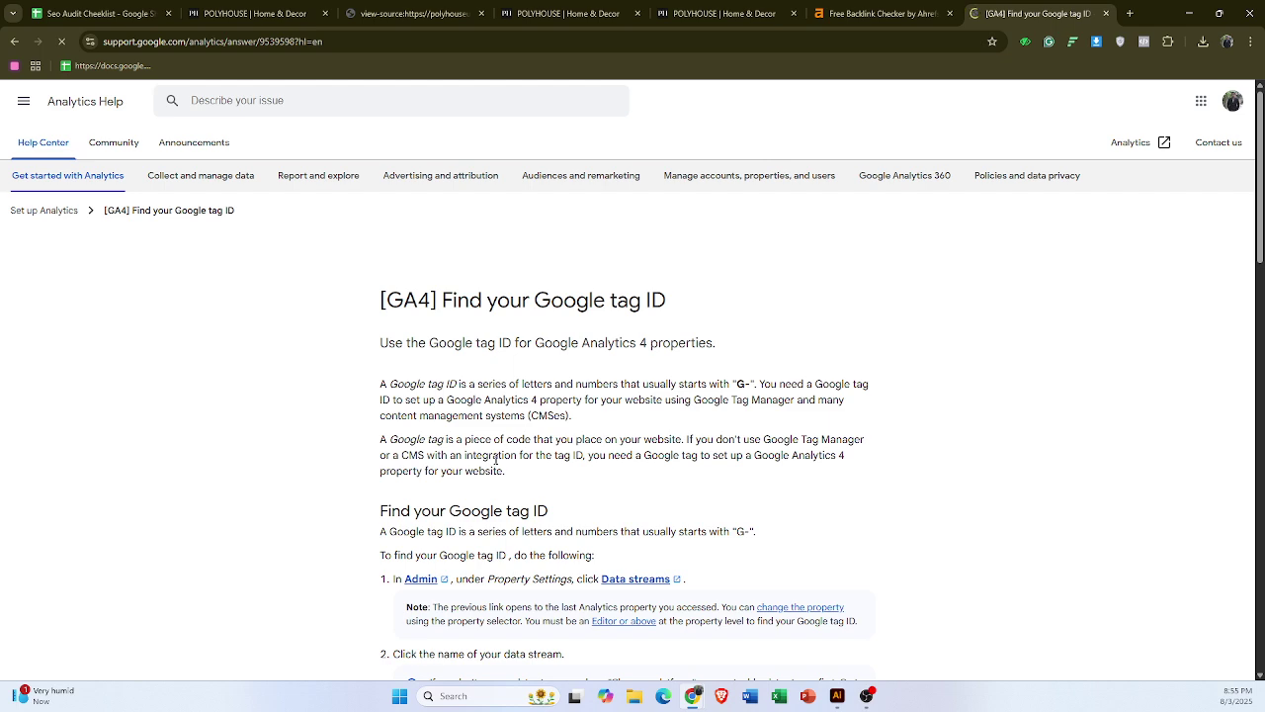
# - Read the article's instructions for finding the Google tag ID and the Global tag (gtag.js) code
pyautogui.scroll(-3, 333, 226)
pyautogui.scroll(-2, 626, 396)
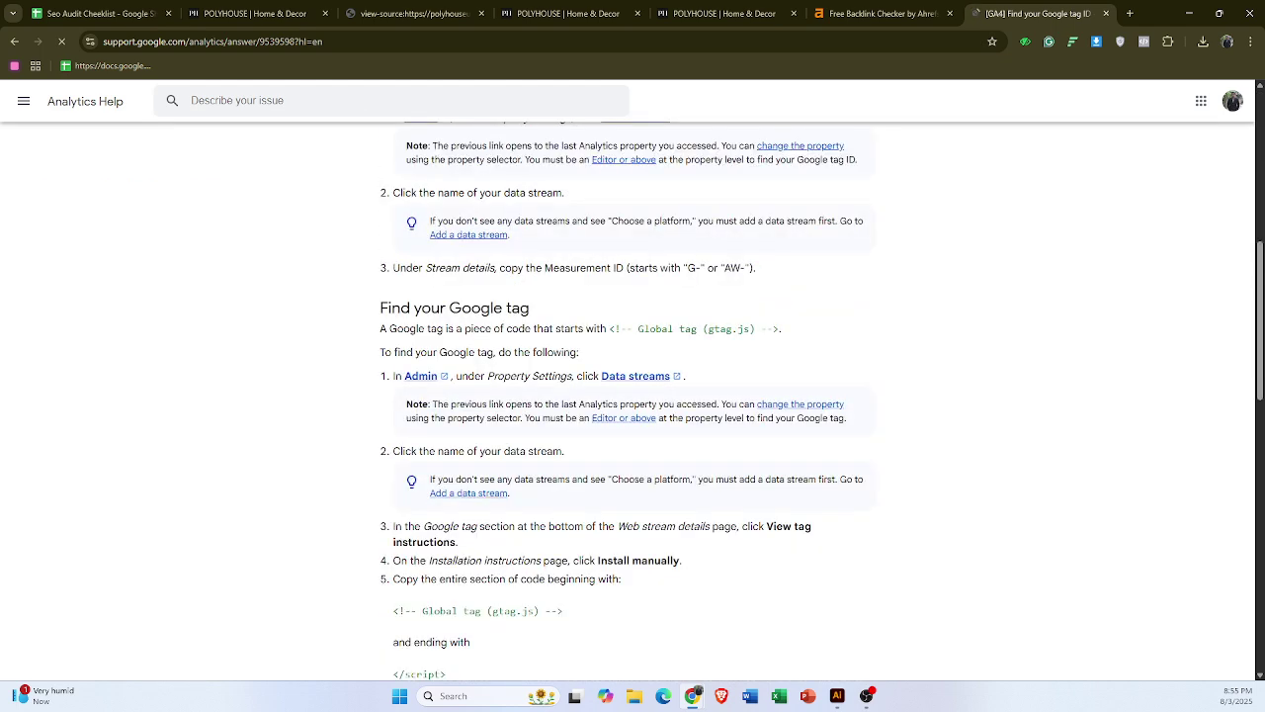
pyautogui.scroll(-2, 495, 409)
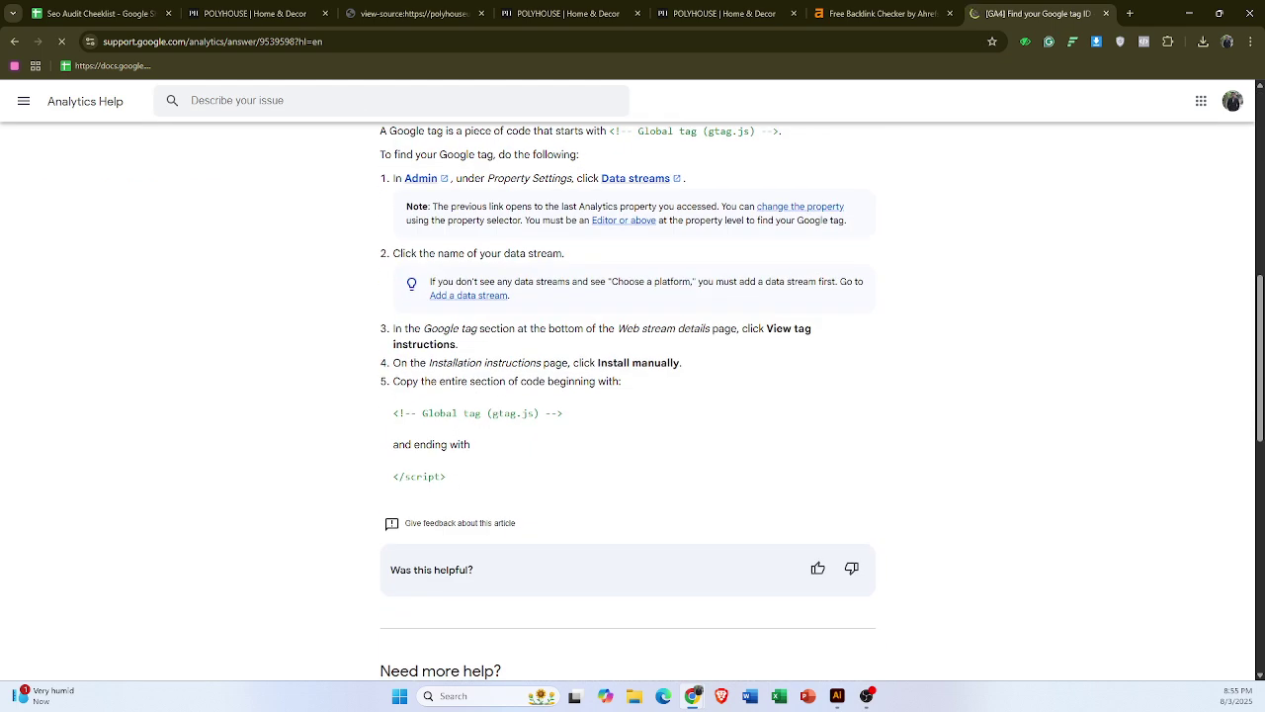
pyautogui.scroll(2, 620, 361)
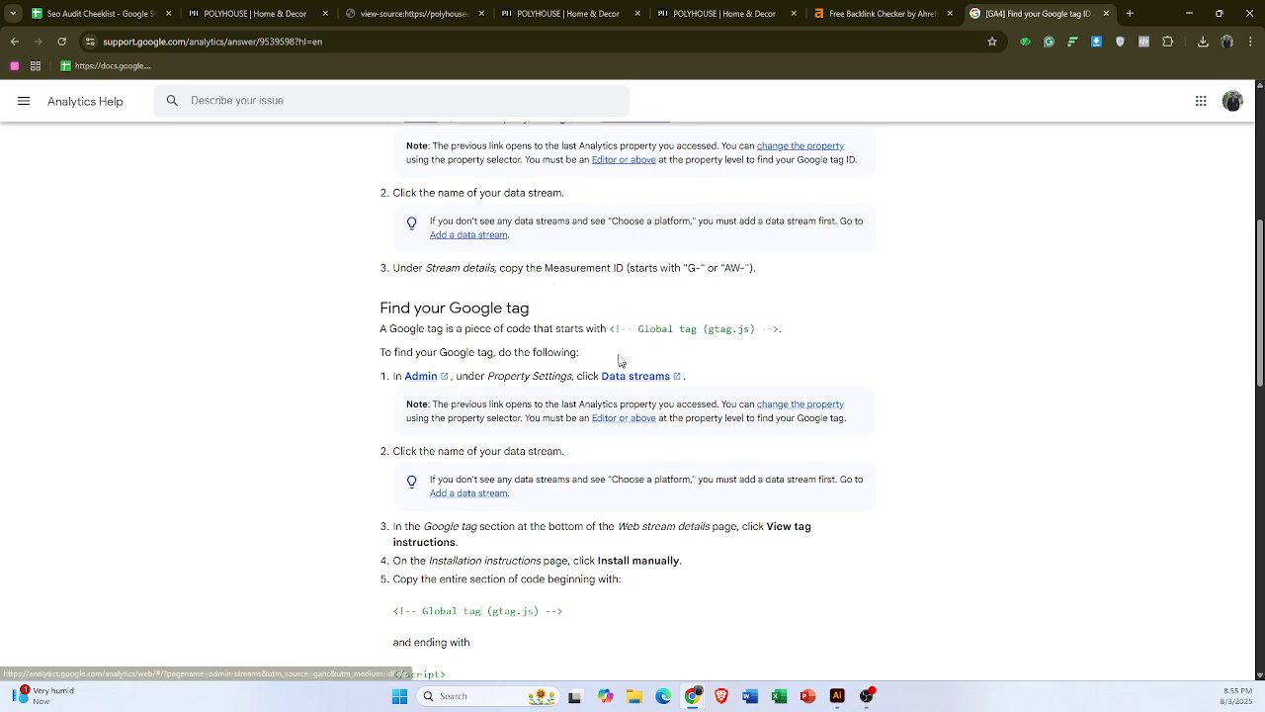
pyautogui.scroll(3, 621, 361)
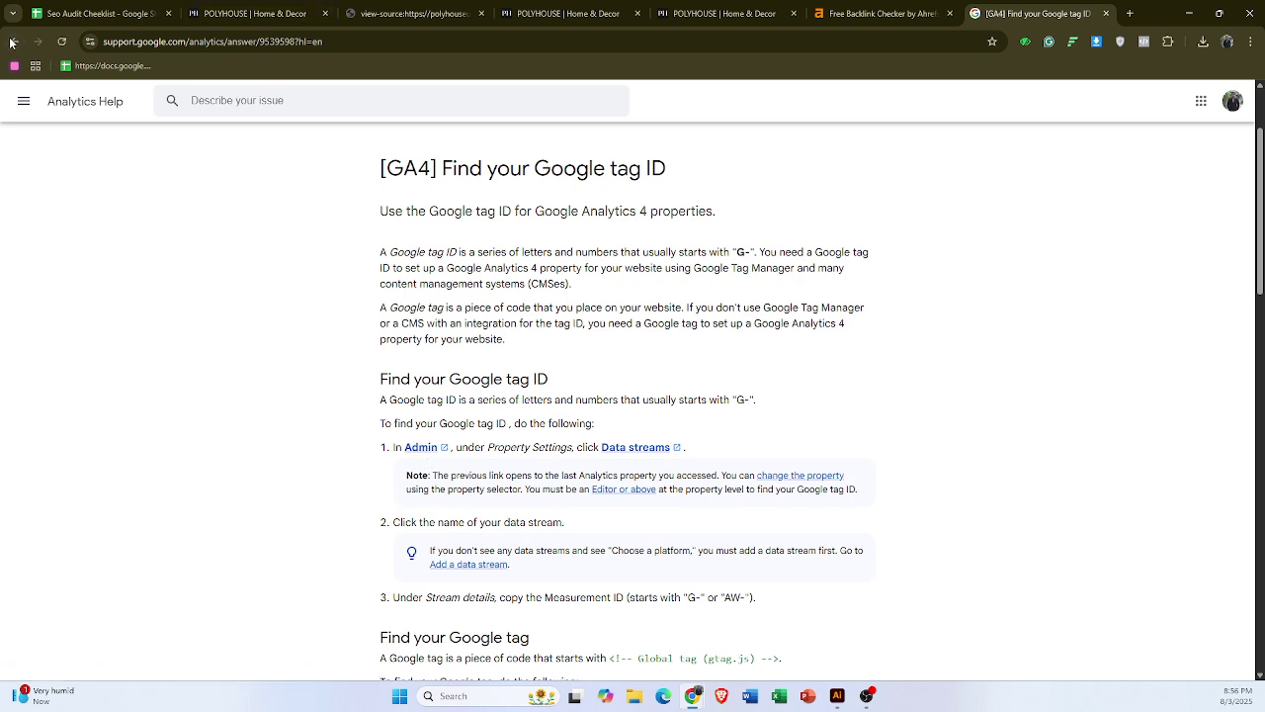
# - Return to the "google analytics code" results and open the Google Analytics result on tagmanager.google.com
pyautogui.click(12, 42)
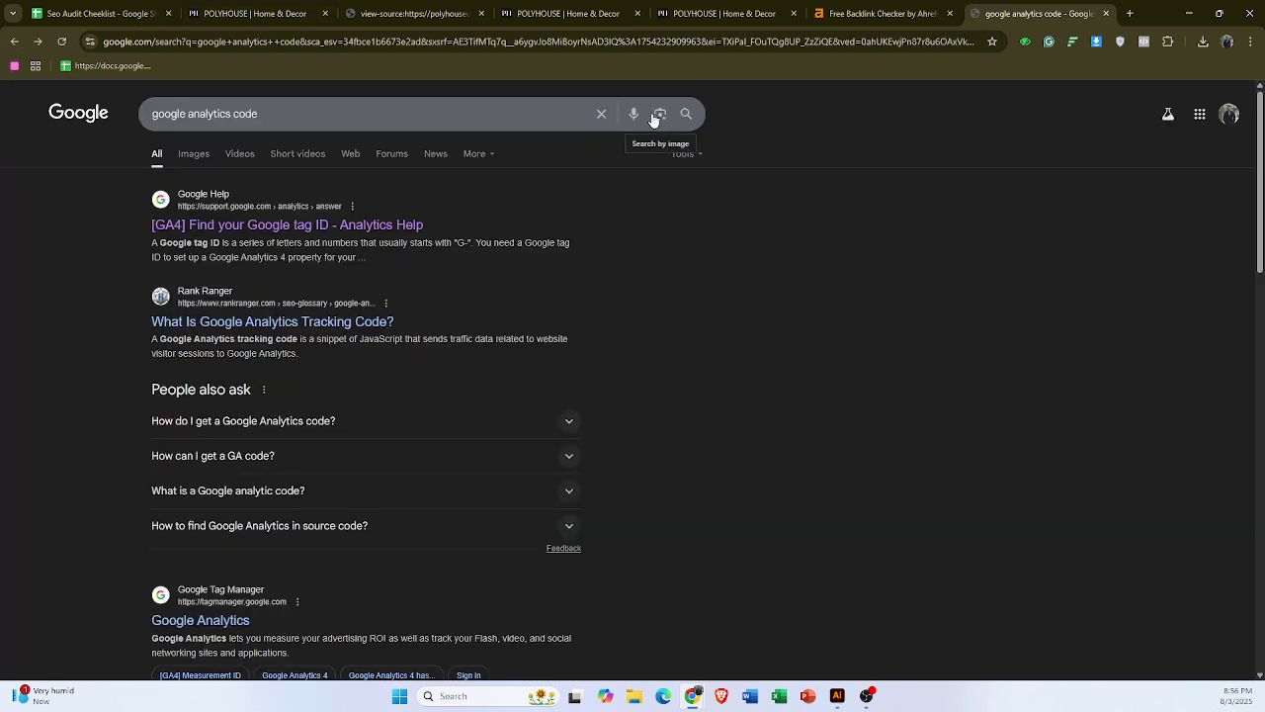
pyautogui.scroll(-3, 218, 633)
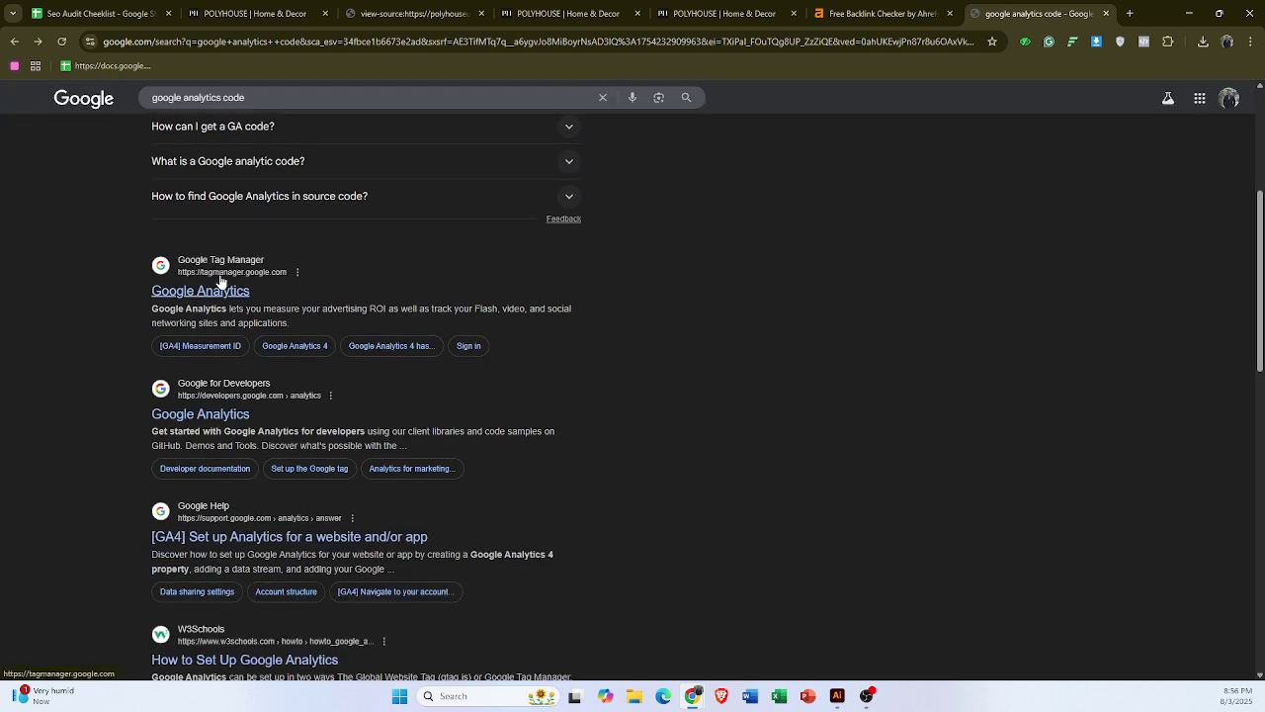
pyautogui.click(222, 287)
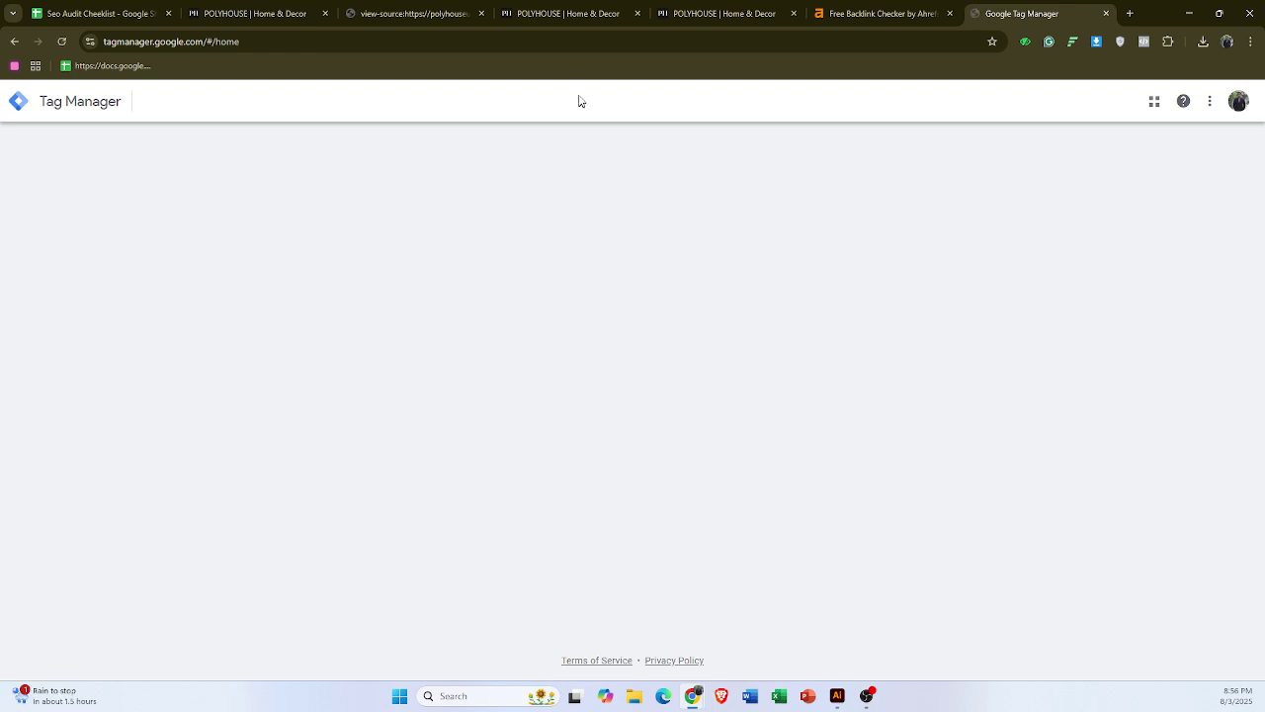
pyautogui.click(401, 8)
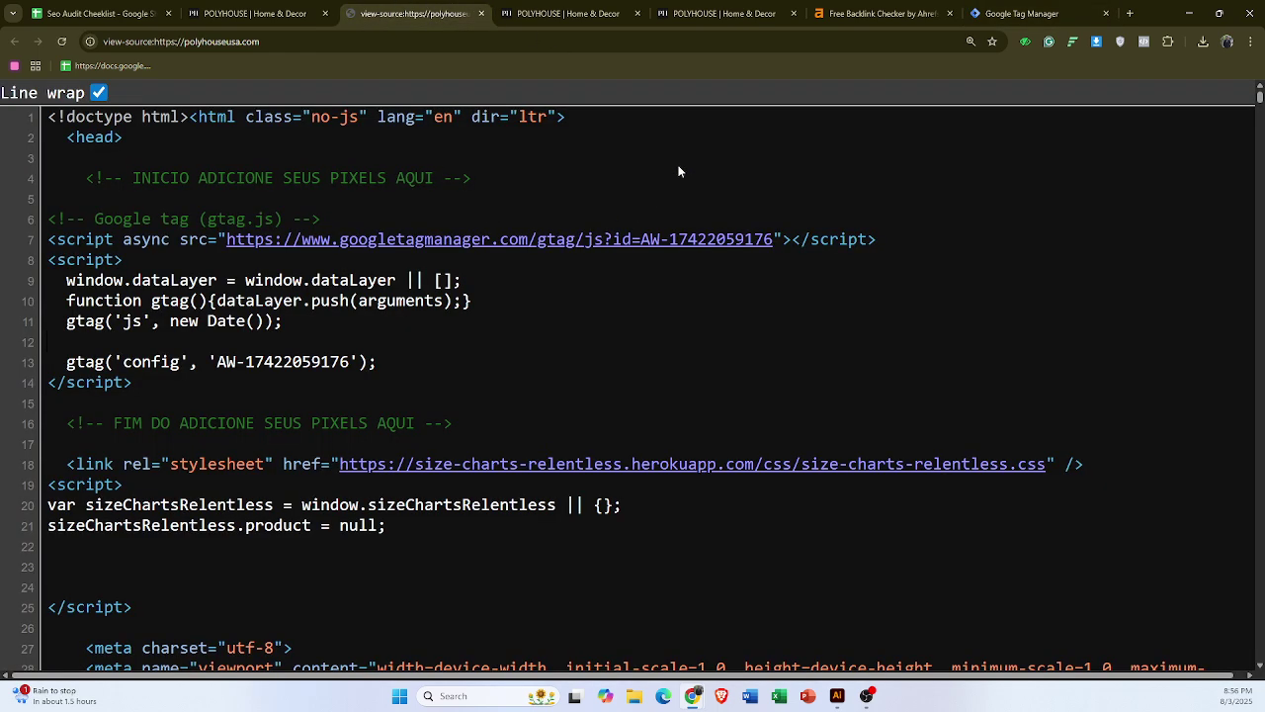
pyautogui.hotkey('ctrl', 'f')
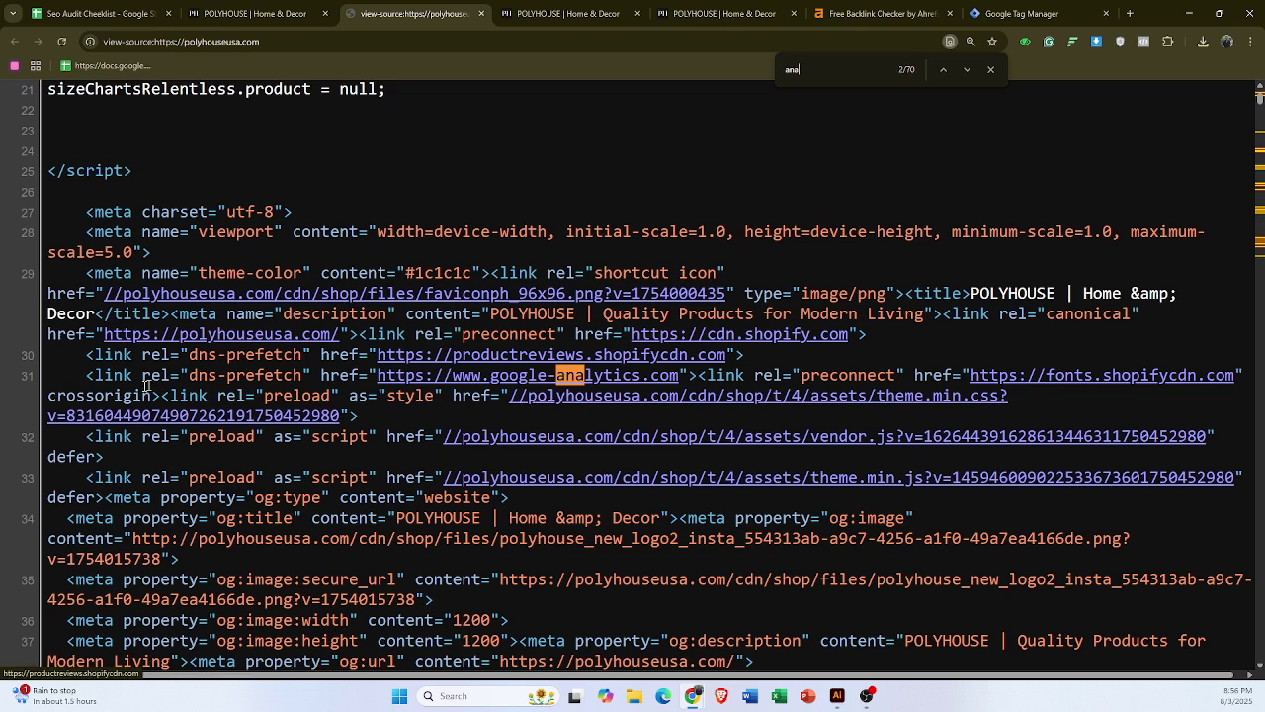
pyautogui.moveTo(377, 374); pyautogui.dragTo(678, 376)
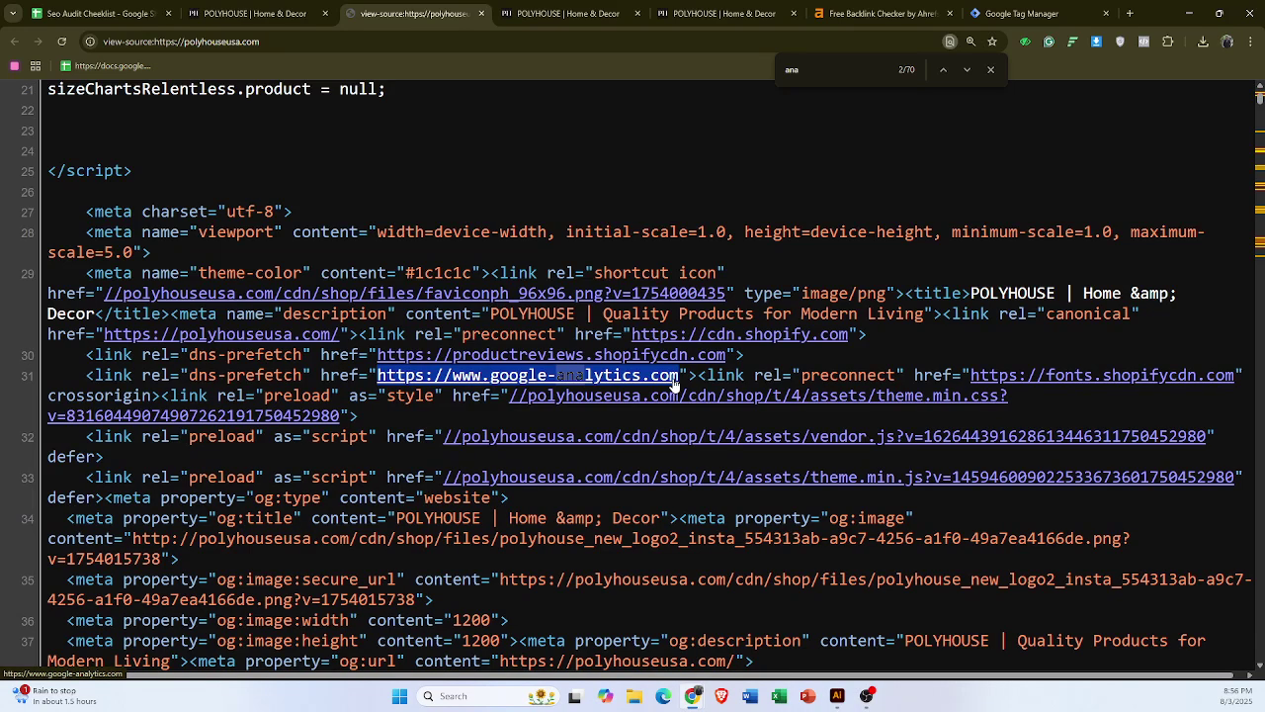
# - Step through the further "ana" matches in the Polyhouse page source to look for Google Analytics code
pyautogui.click(966, 69)
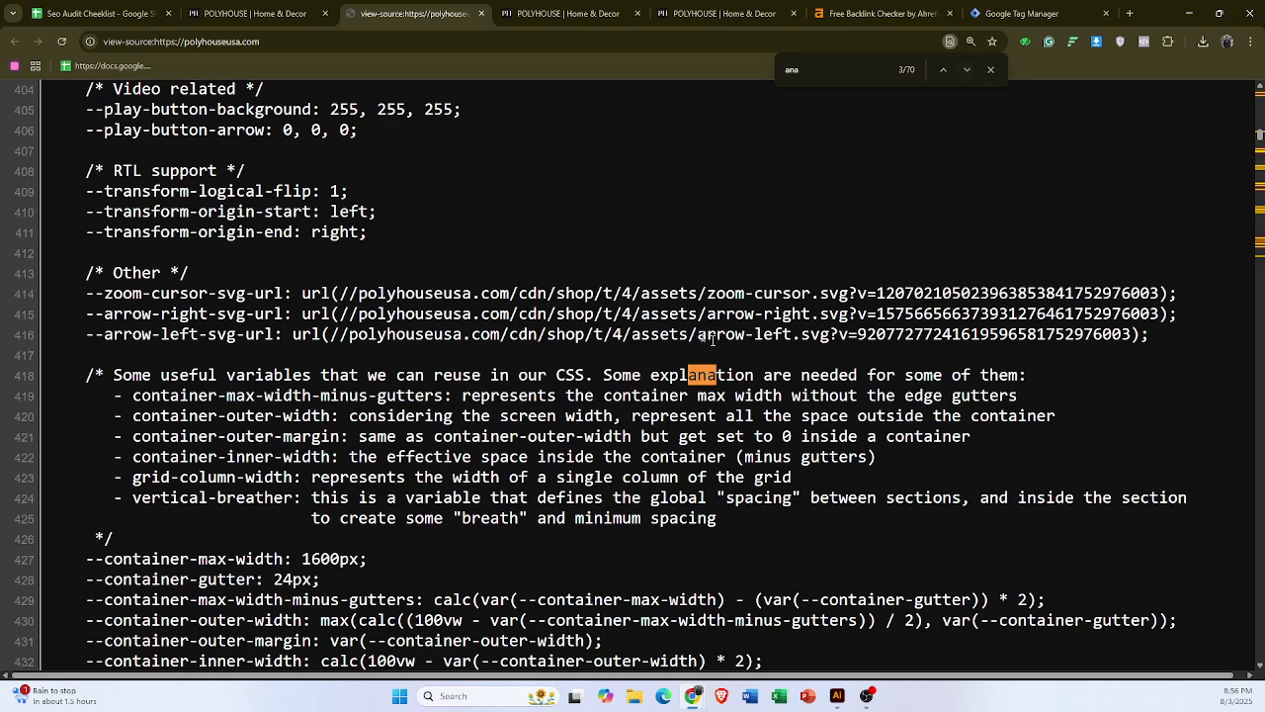
pyautogui.click(965, 69)
pyautogui.click(965, 70)
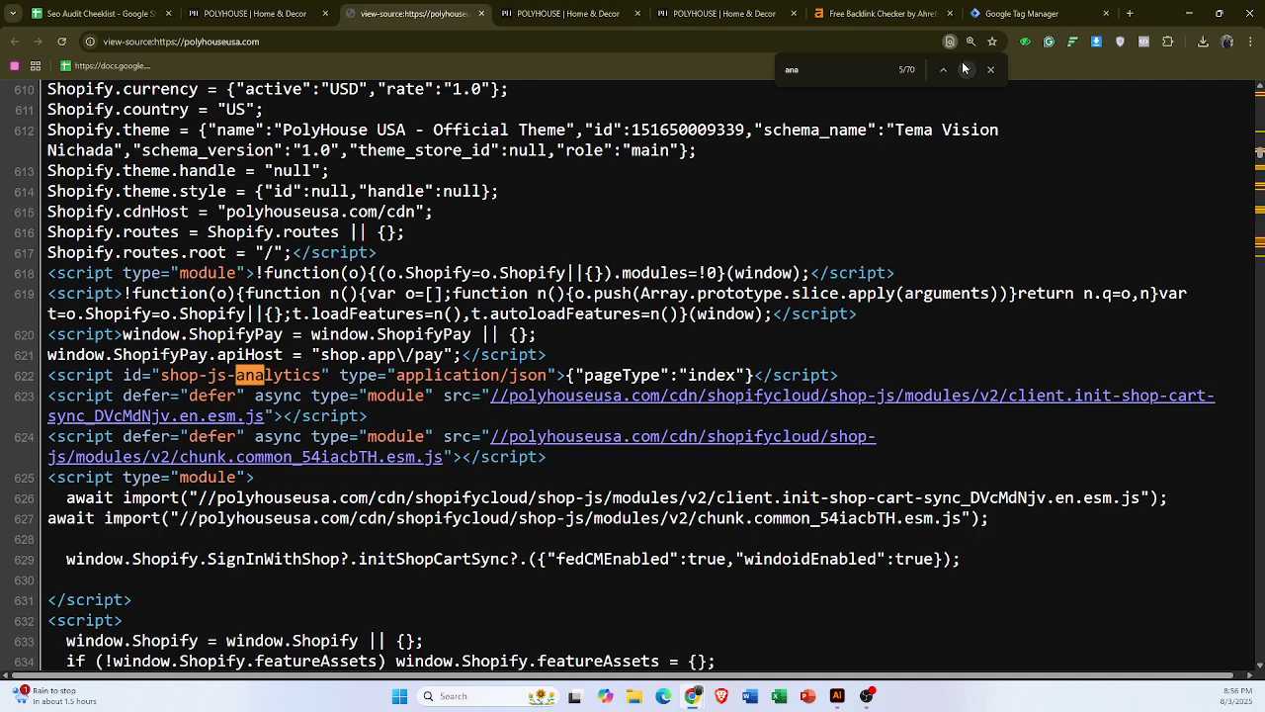
pyautogui.click(965, 69)
pyautogui.click(965, 69)
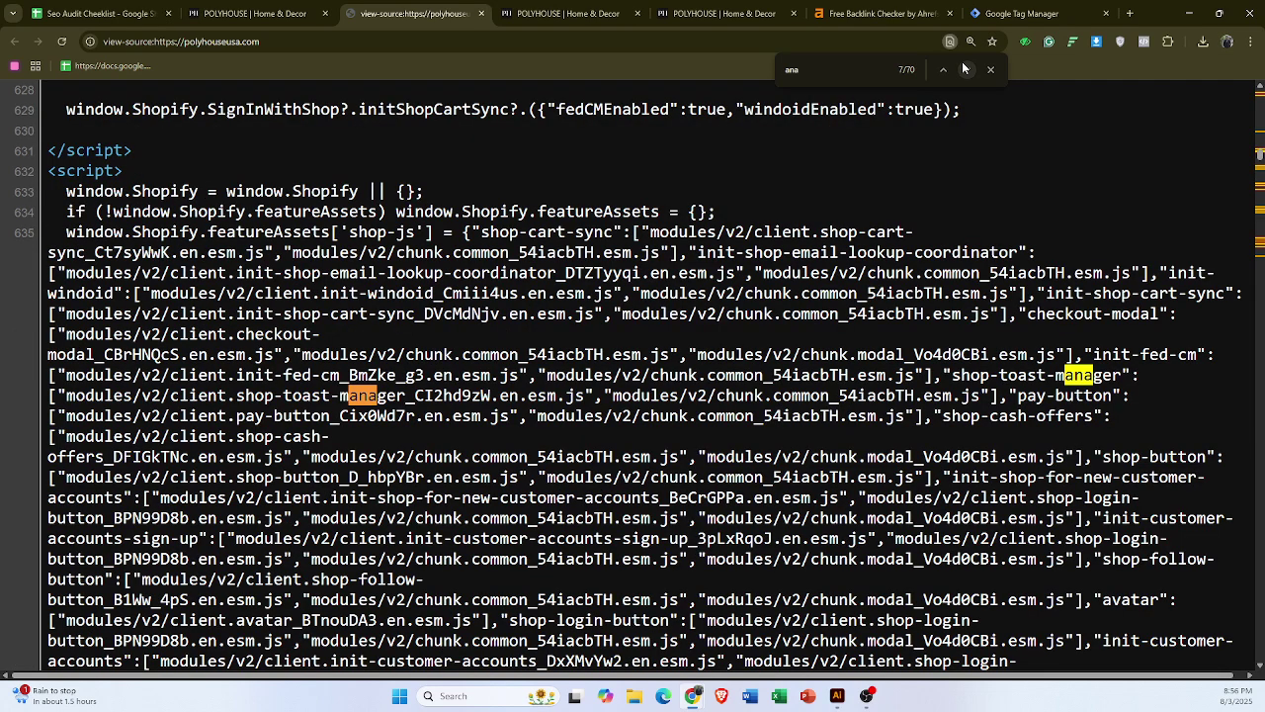
pyautogui.click(965, 69)
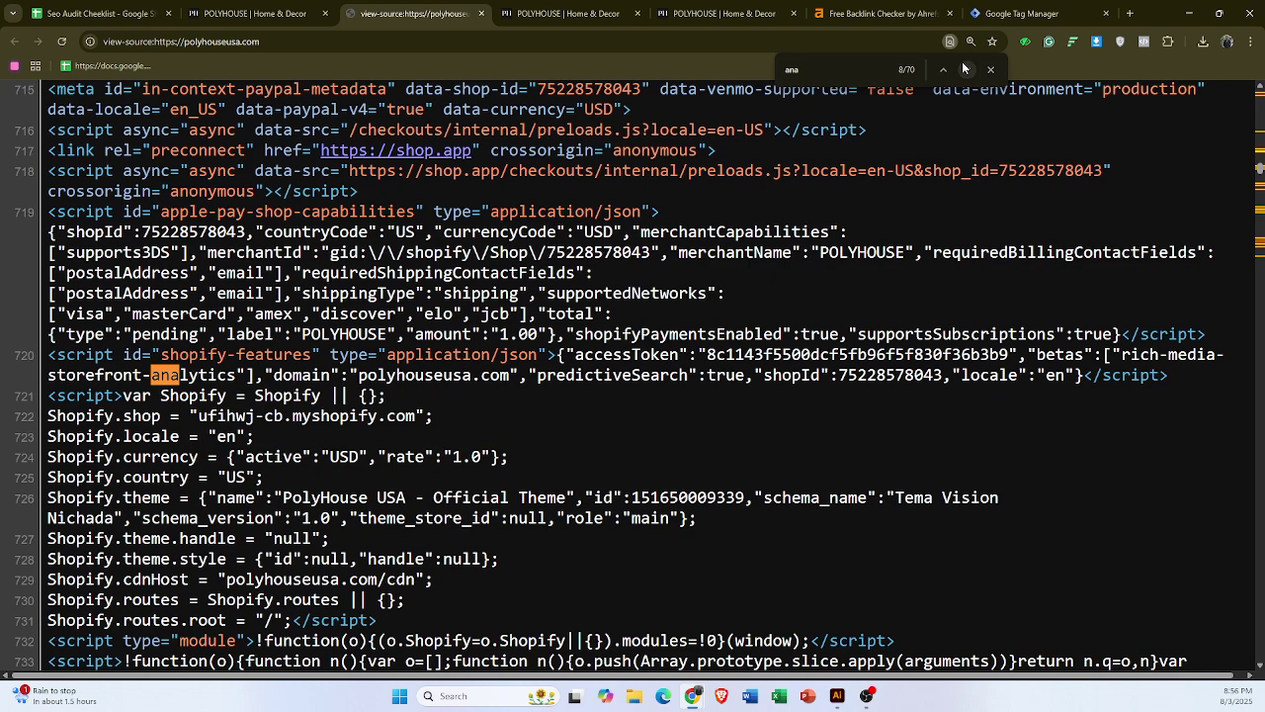
# - Examine the "ana" matches in the page source for the Google tag and Google Analytics references and clear the search term
pyautogui.click(965, 70)
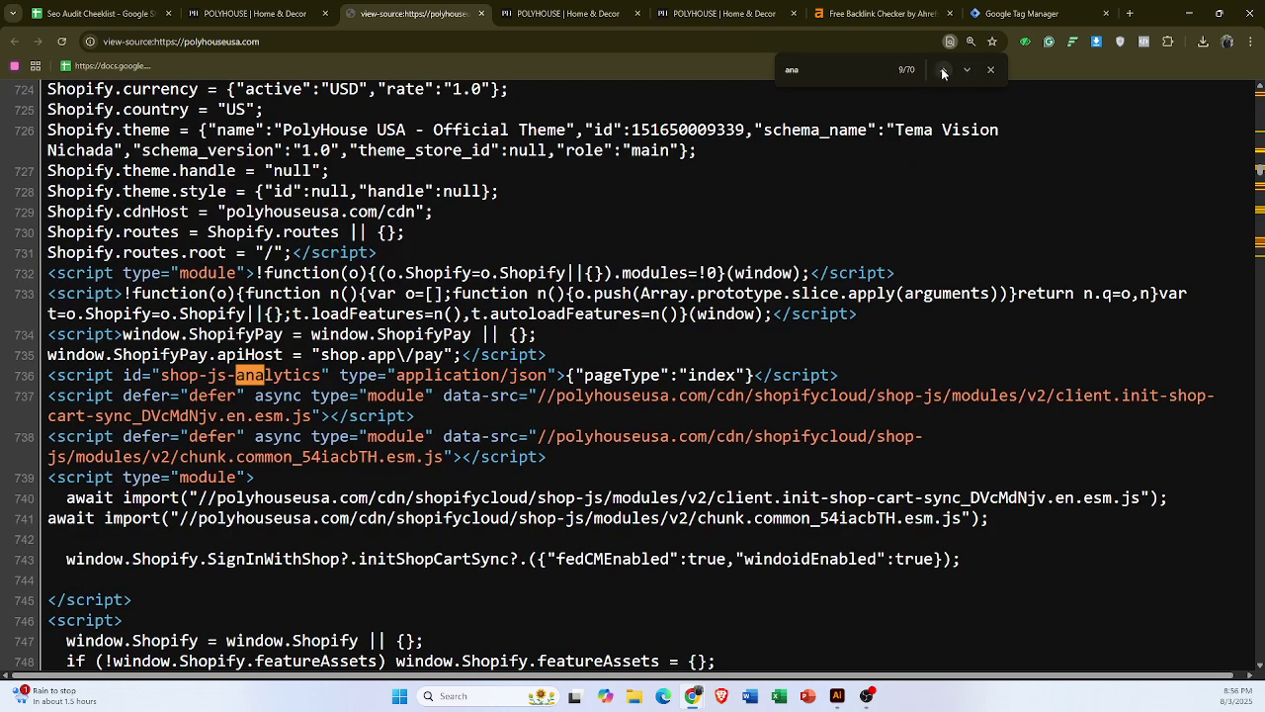
pyautogui.click(942, 69)
pyautogui.click(941, 69)
pyautogui.click(941, 70)
pyautogui.click(942, 69)
pyautogui.click(942, 69)
pyautogui.click(942, 69)
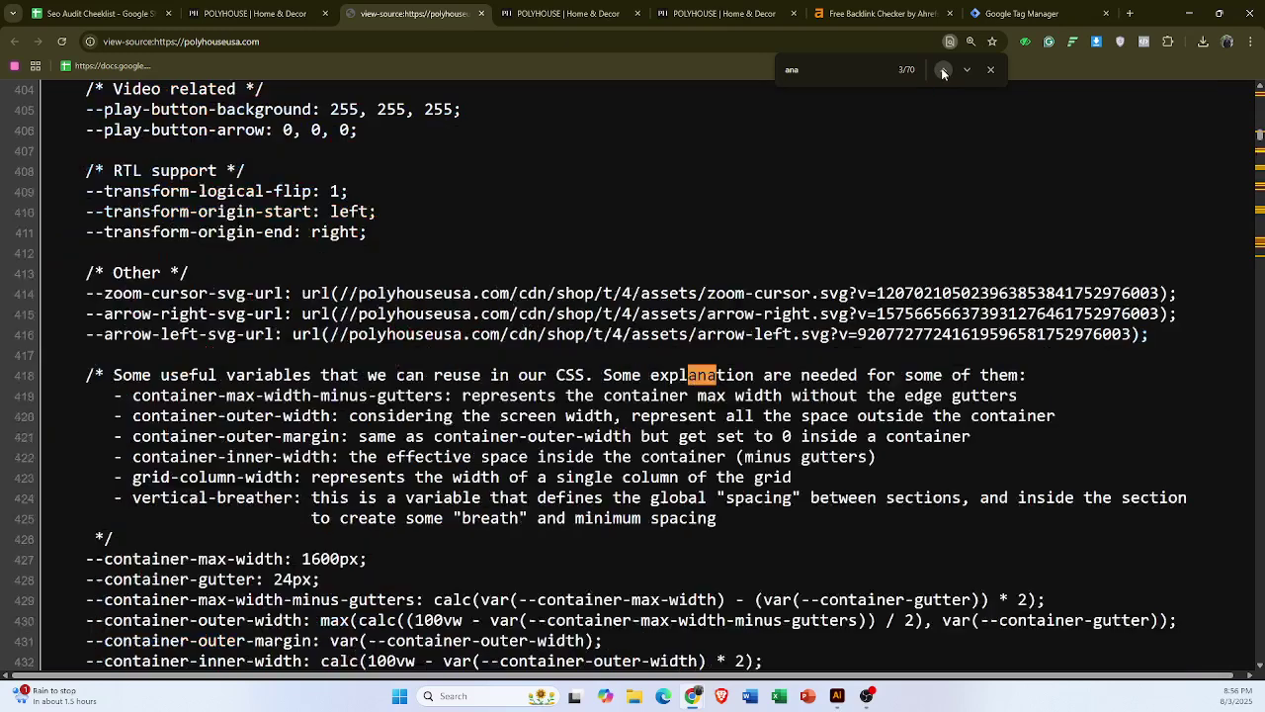
pyautogui.click(942, 70)
pyautogui.click(942, 69)
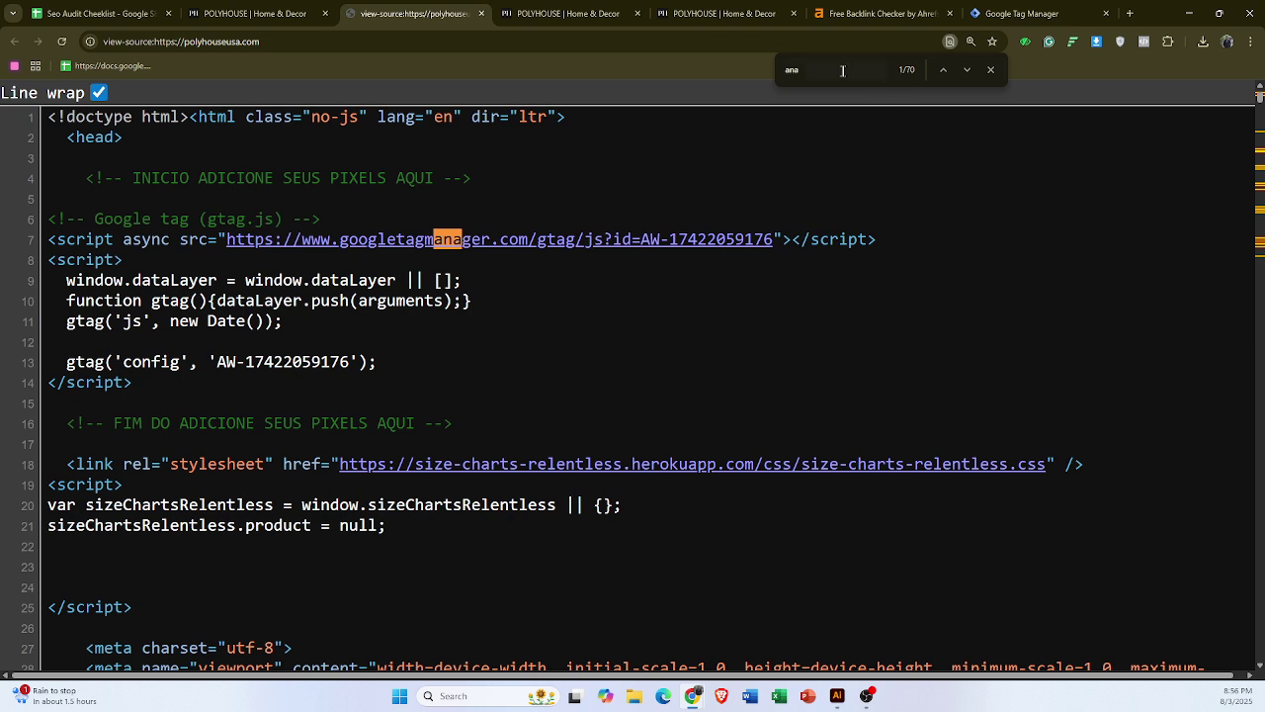
pyautogui.click(965, 70)
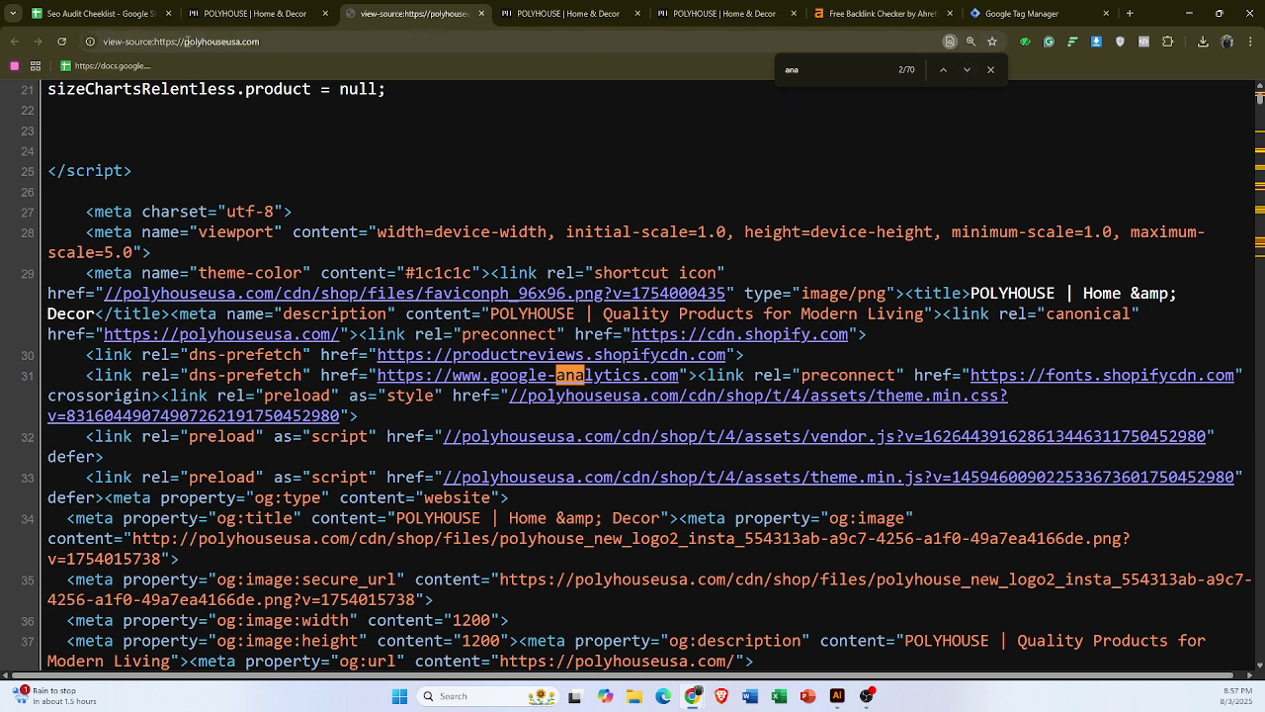
pyautogui.click(780, 71)
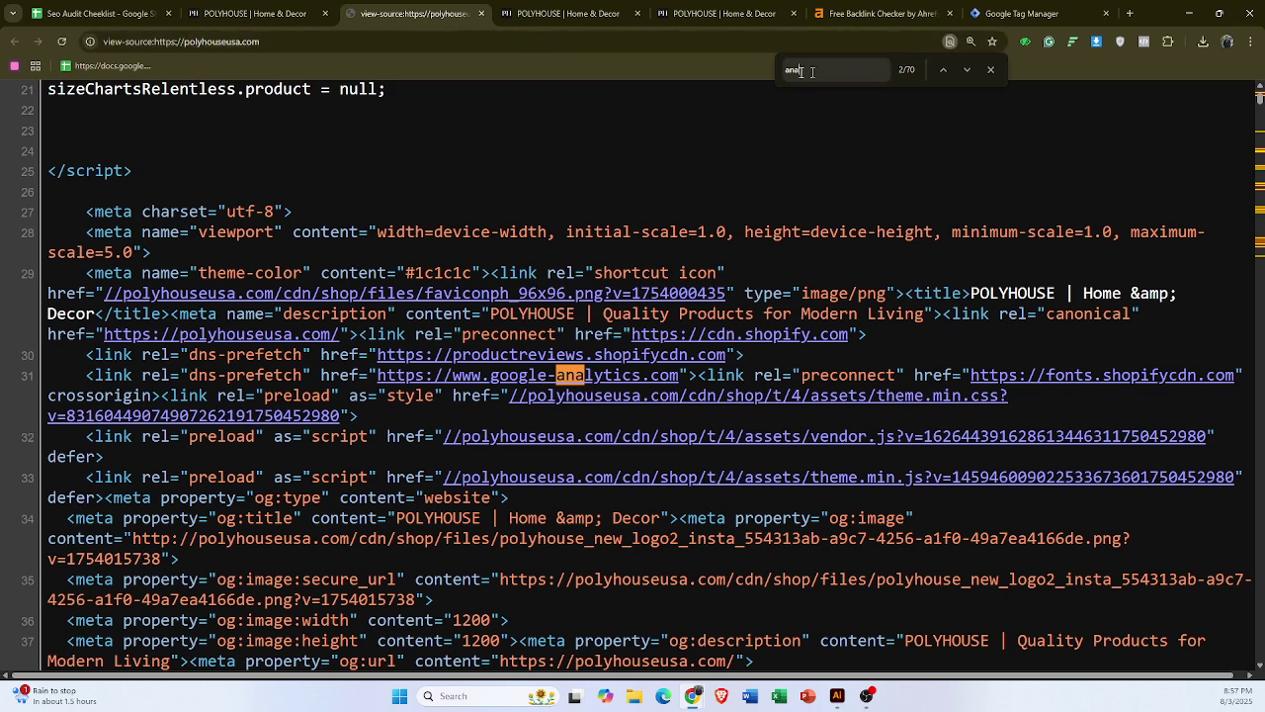
pyautogui.press('BackSpace')
pyautogui.press('BackSpace')
pyautogui.press('BackSpace')
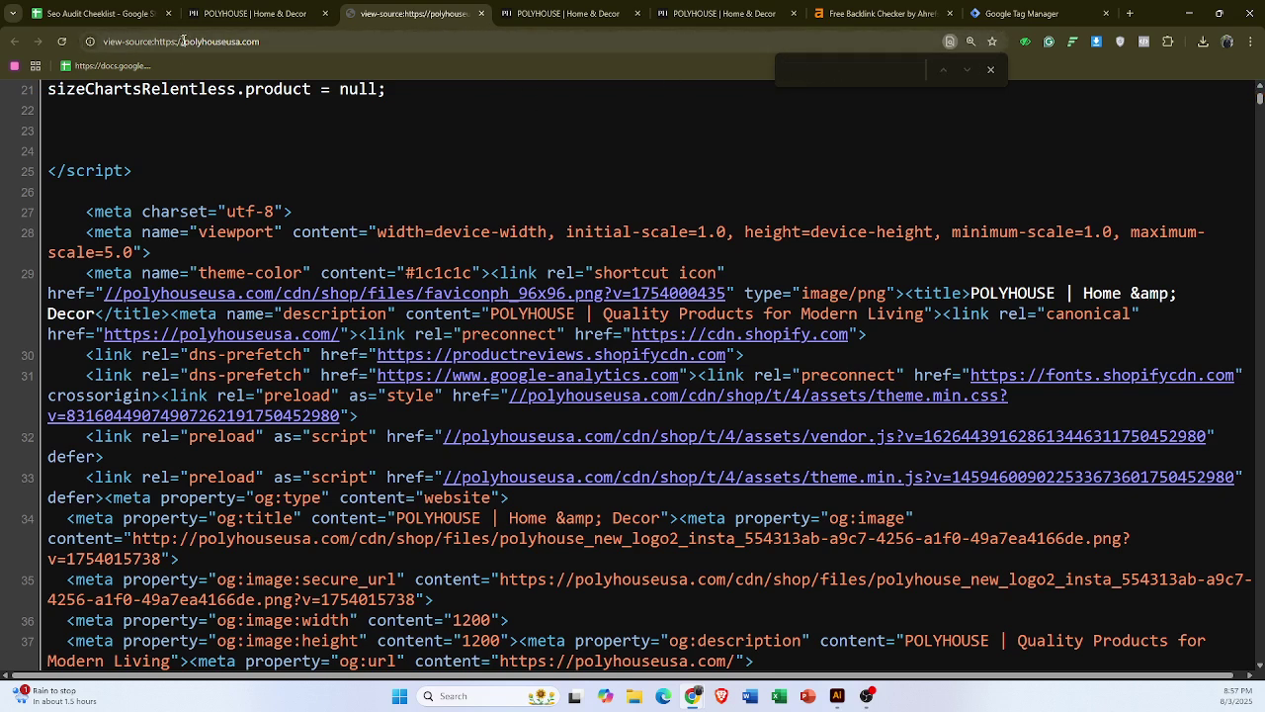
pyautogui.moveTo(184, 42); pyautogui.dragTo(302, 41)
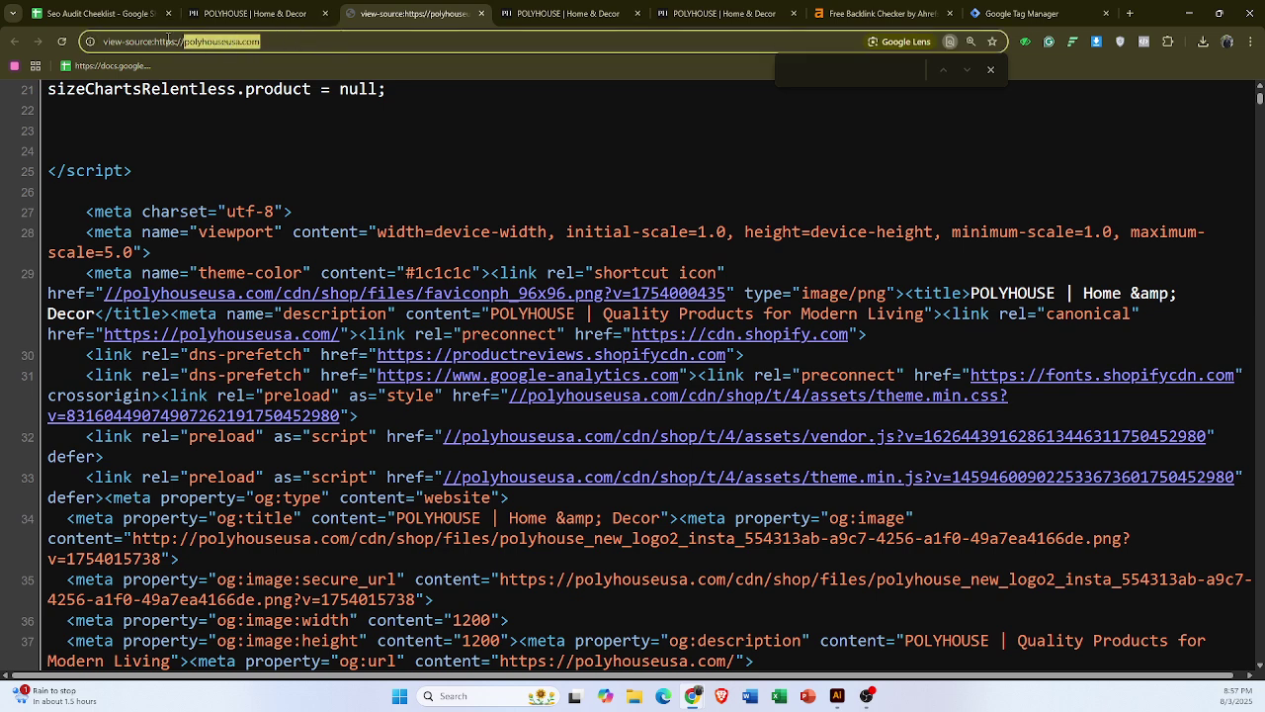
pyautogui.doubleClick(159, 42)
pyautogui.moveTo(196, 44); pyautogui.dragTo(348, 42)
pyautogui.hotkey('ctrl', 'c')
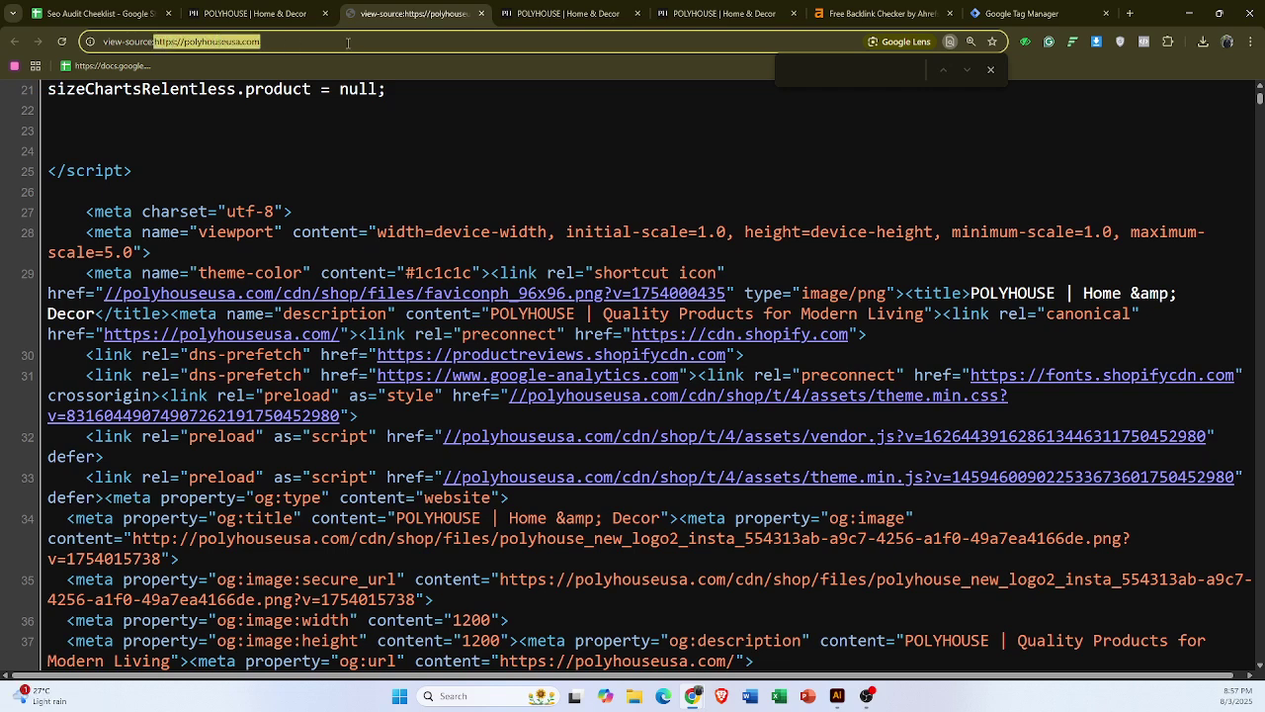
# - Search Google for "whata cms" in place of the Tag Manager page and open the What CMS? site
pyautogui.click(1033, 13)
pyautogui.click(588, 39)
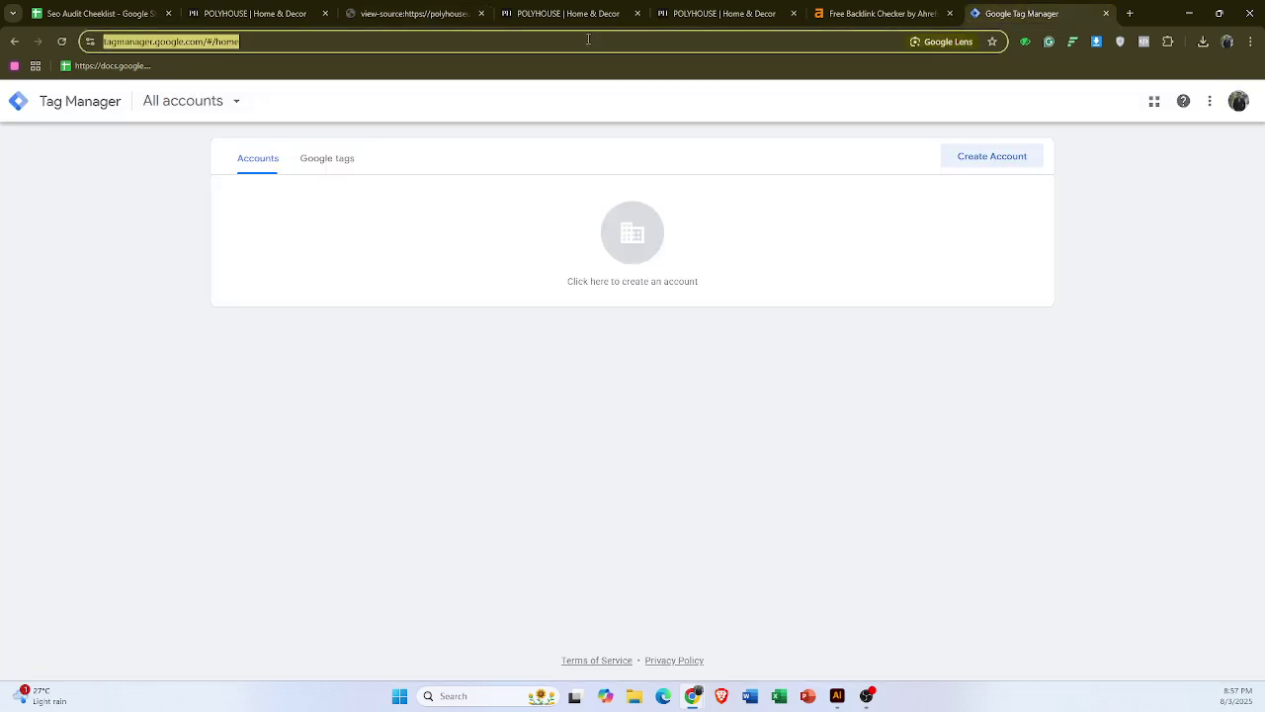
pyautogui.write('whatas')
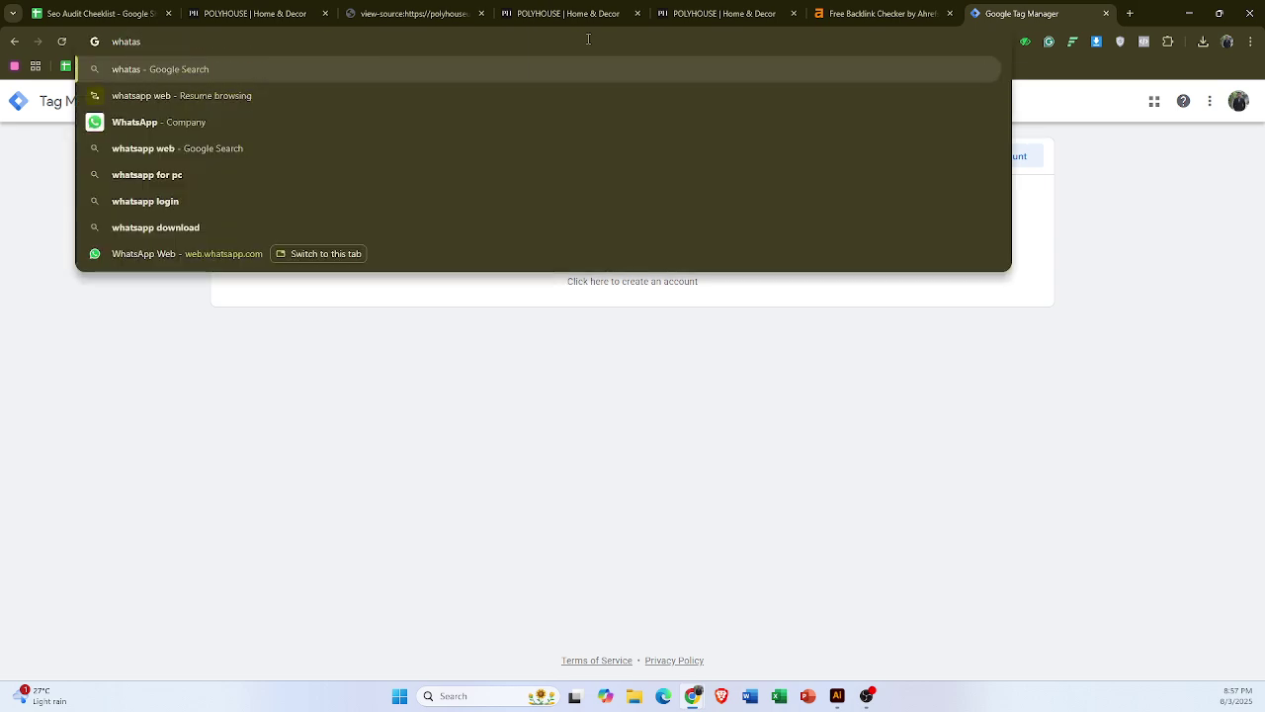
pyautogui.press('BackSpace')
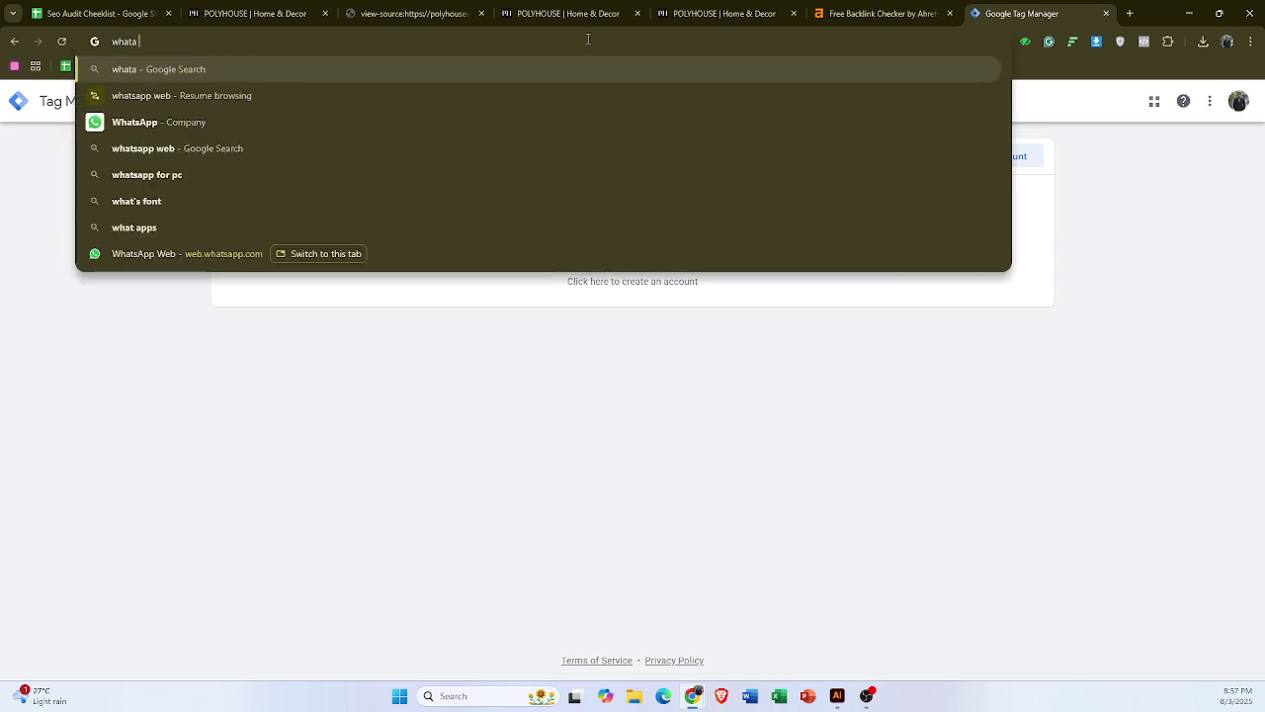
pyautogui.write('cms')
pyautogui.press('Return')
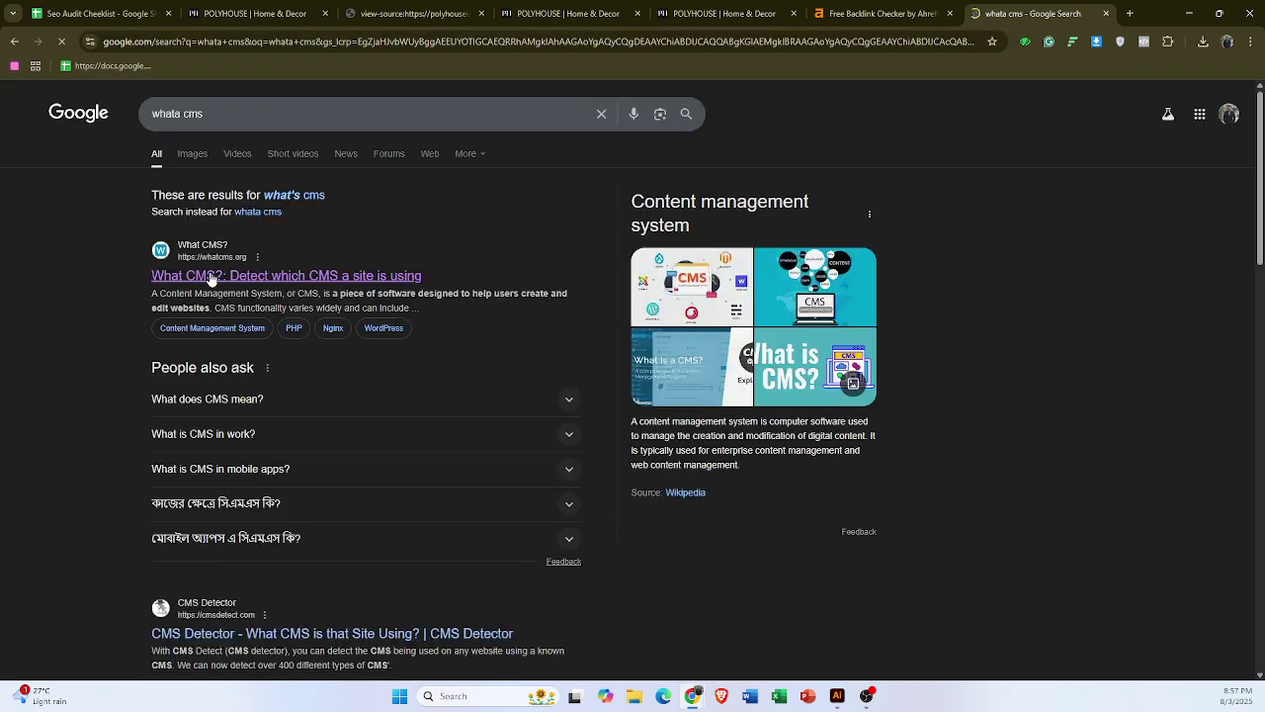
pyautogui.click(211, 278)
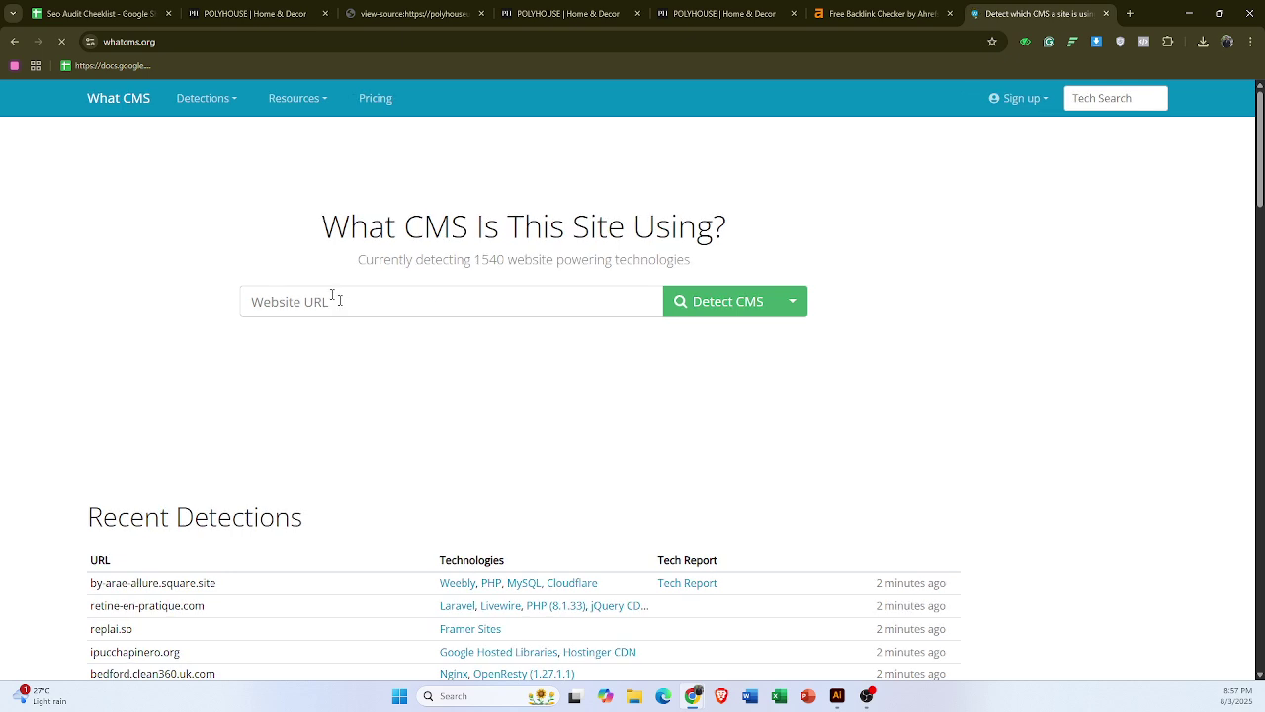
pyautogui.click(319, 301)
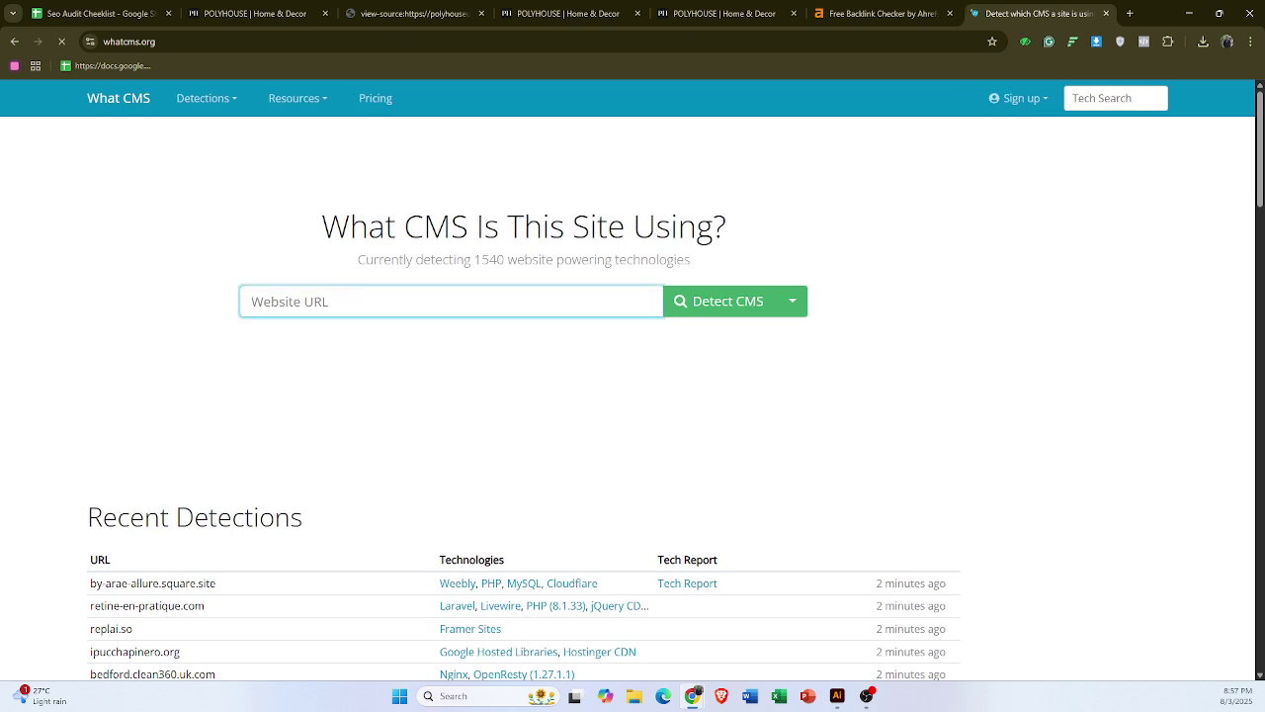
pyautogui.hotkey('ctrl', 'v')
pyautogui.click(732, 301)
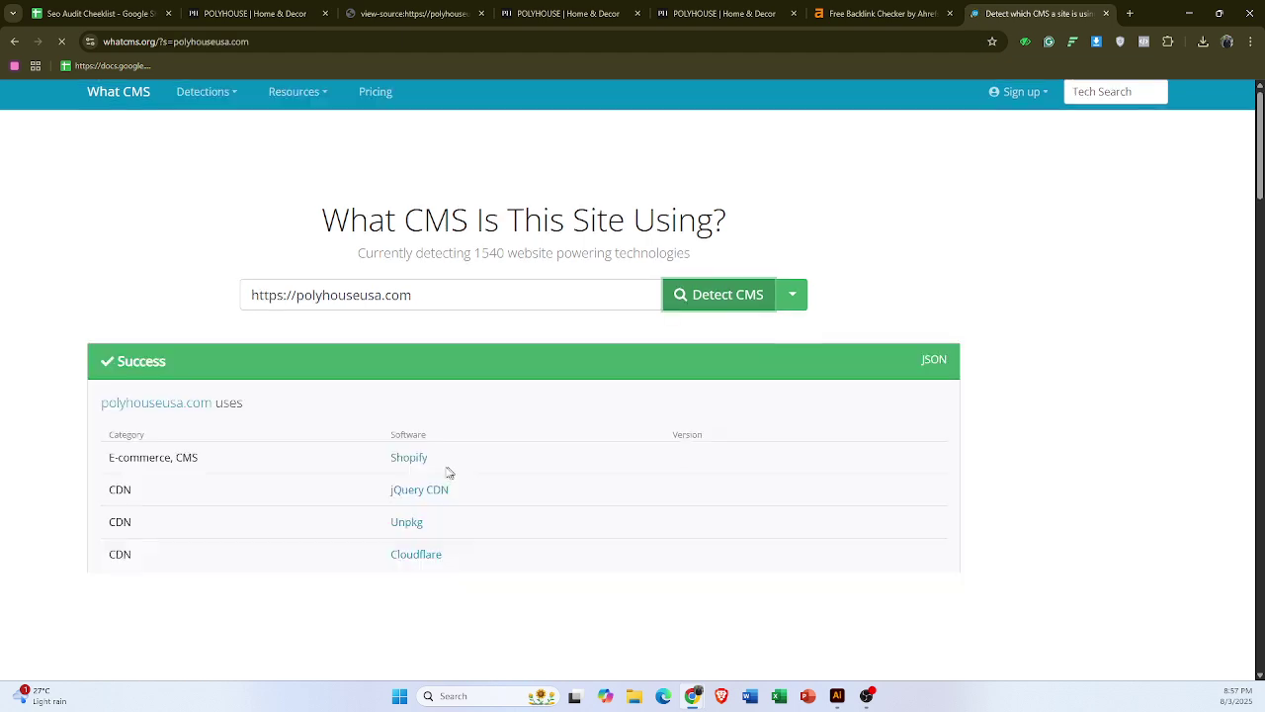
pyautogui.scroll(-1, 450, 473)
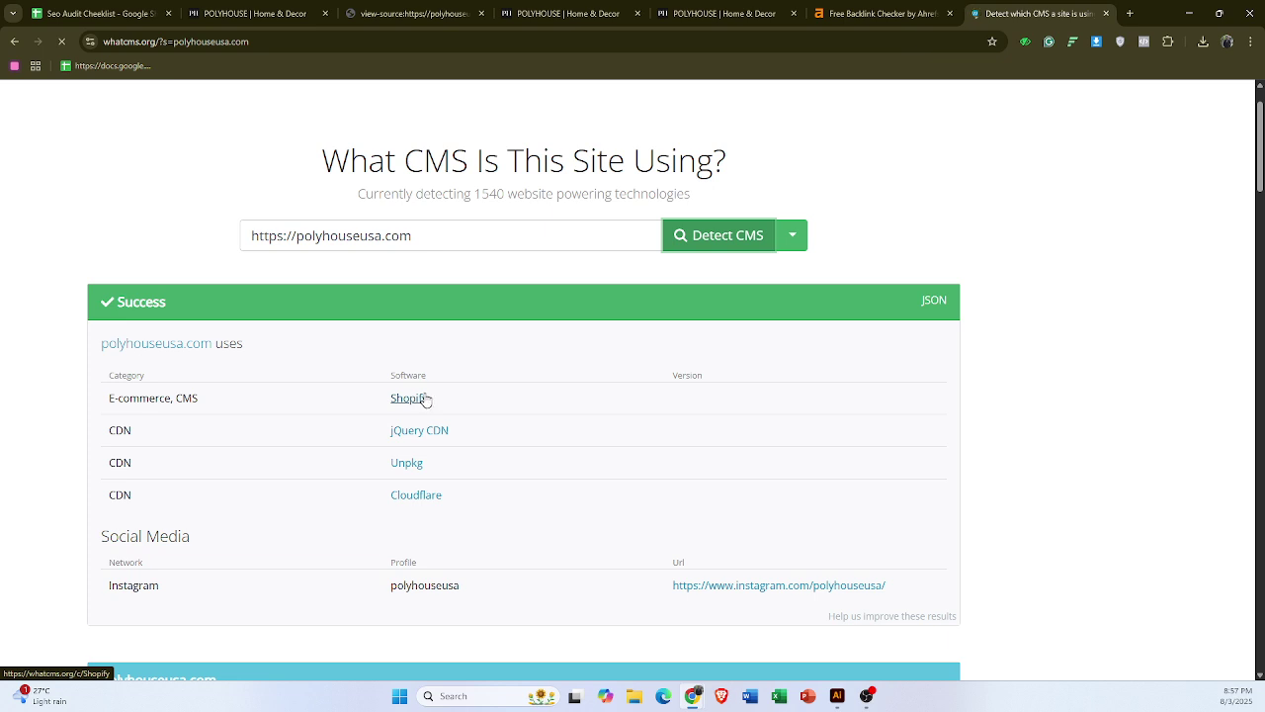
pyautogui.scroll(-1, 458, 401)
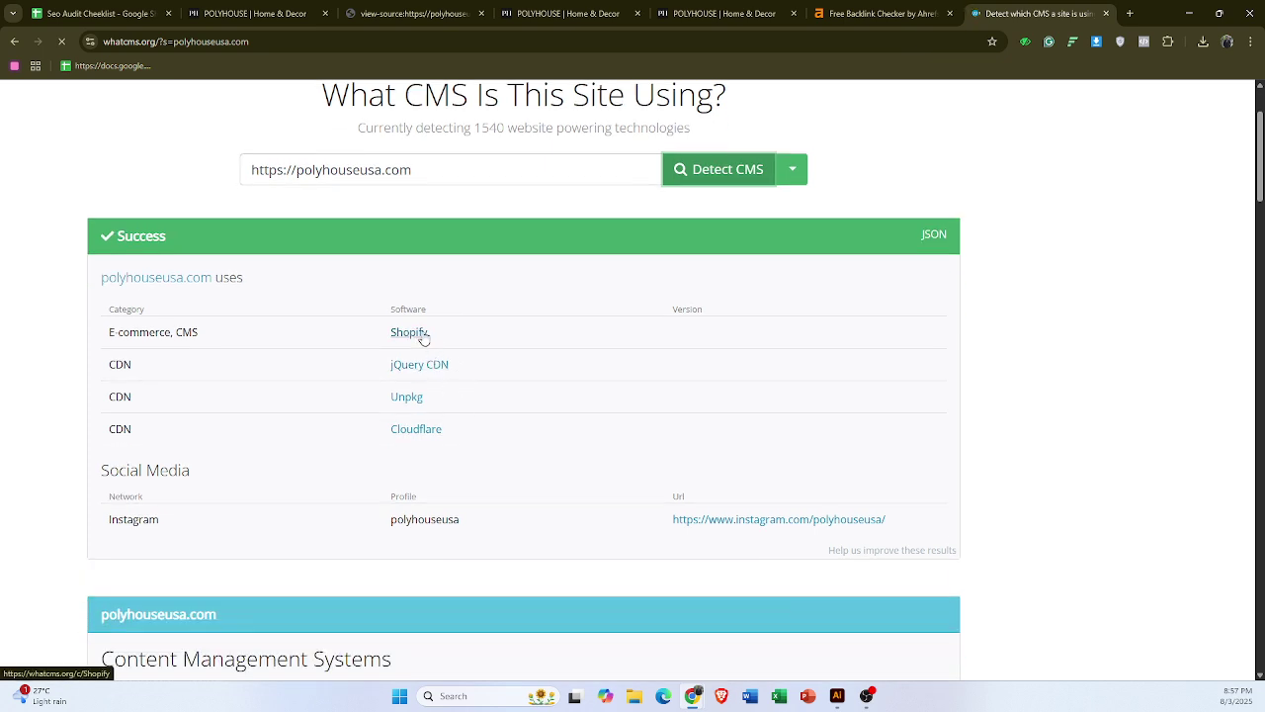
pyautogui.scroll(-4, 423, 337)
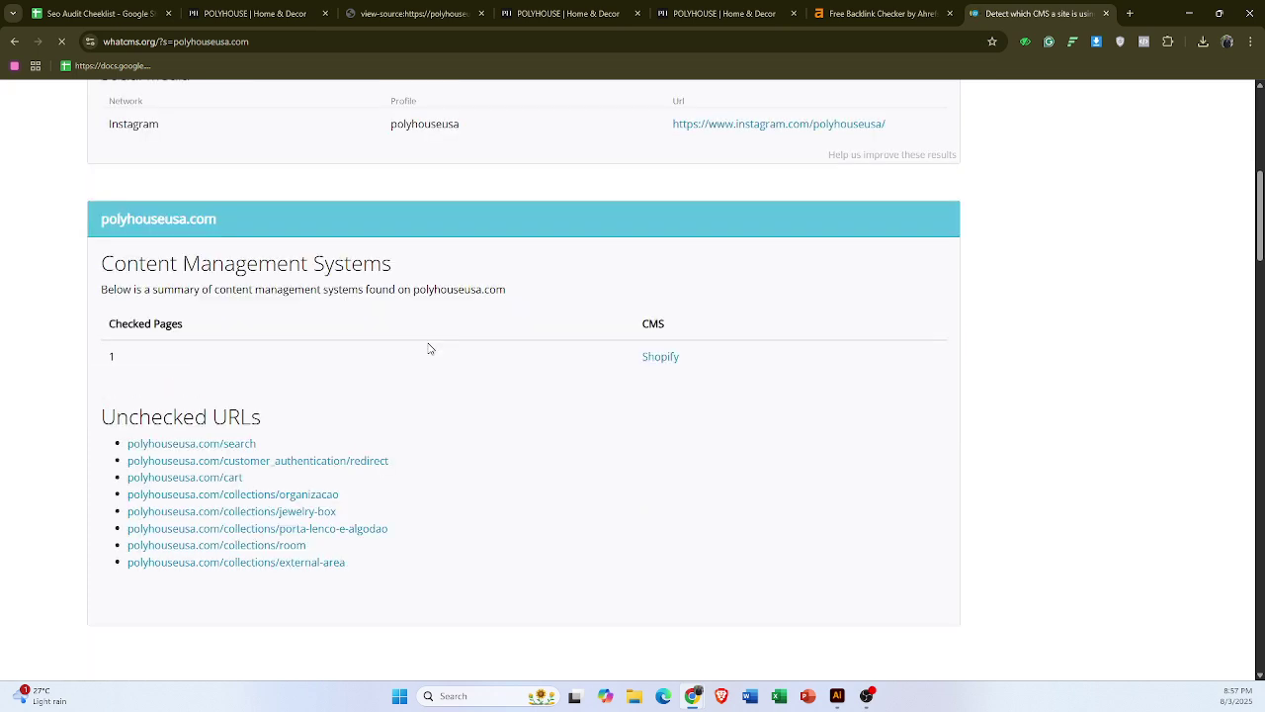
pyautogui.scroll(5, 430, 348)
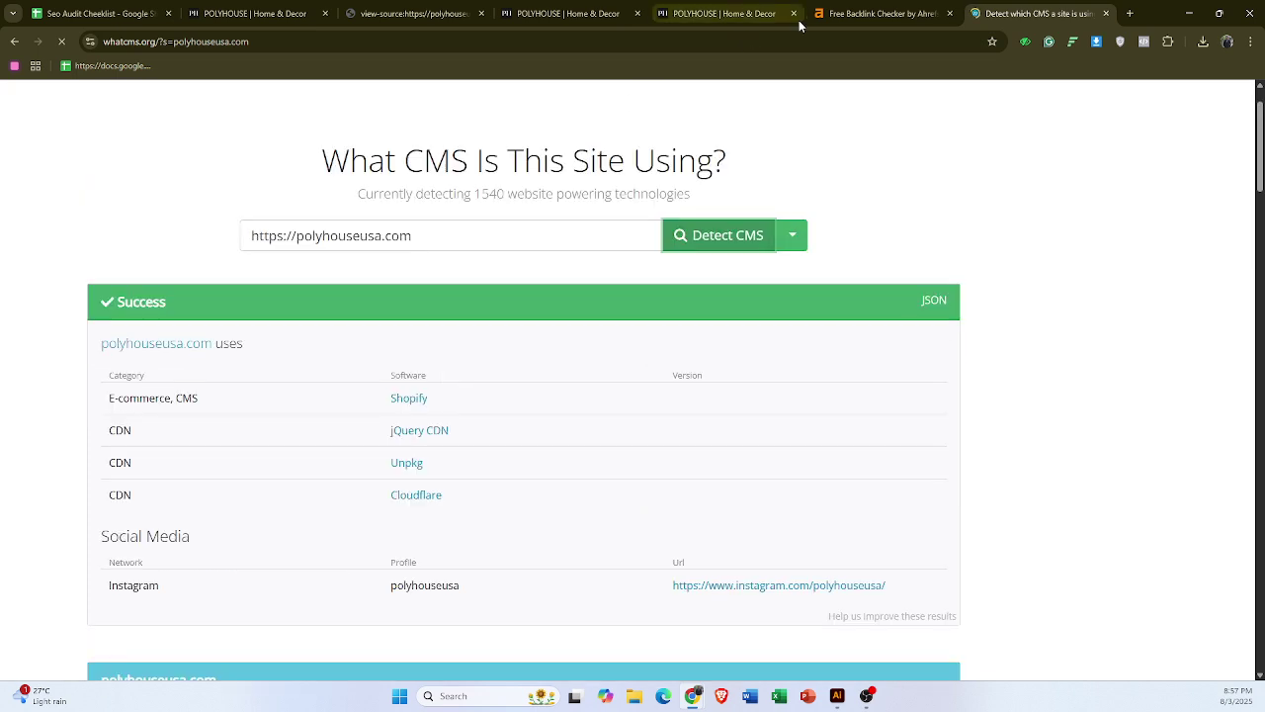
pyautogui.hotkey('ctrl', '3')
pyautogui.hotkey('ctrl', 'f')
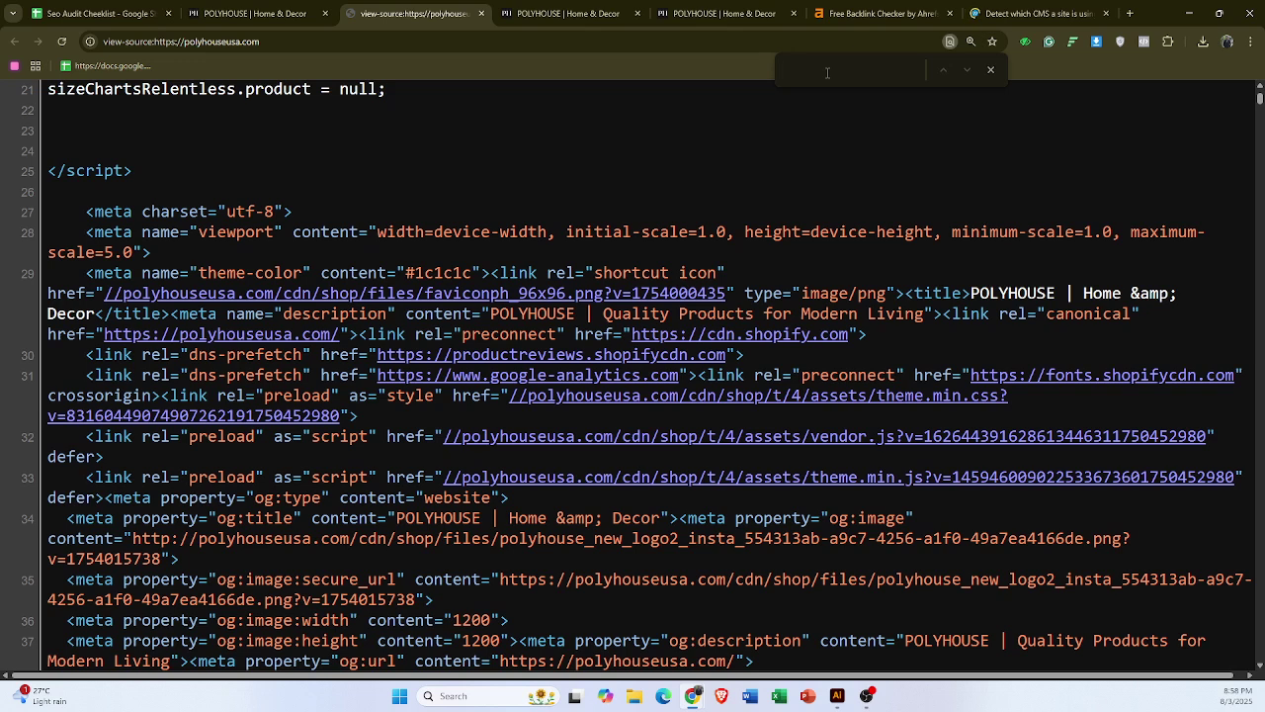
# - Copy the site address from the open POLYHOUSE homepage
pyautogui.click(563, 13)
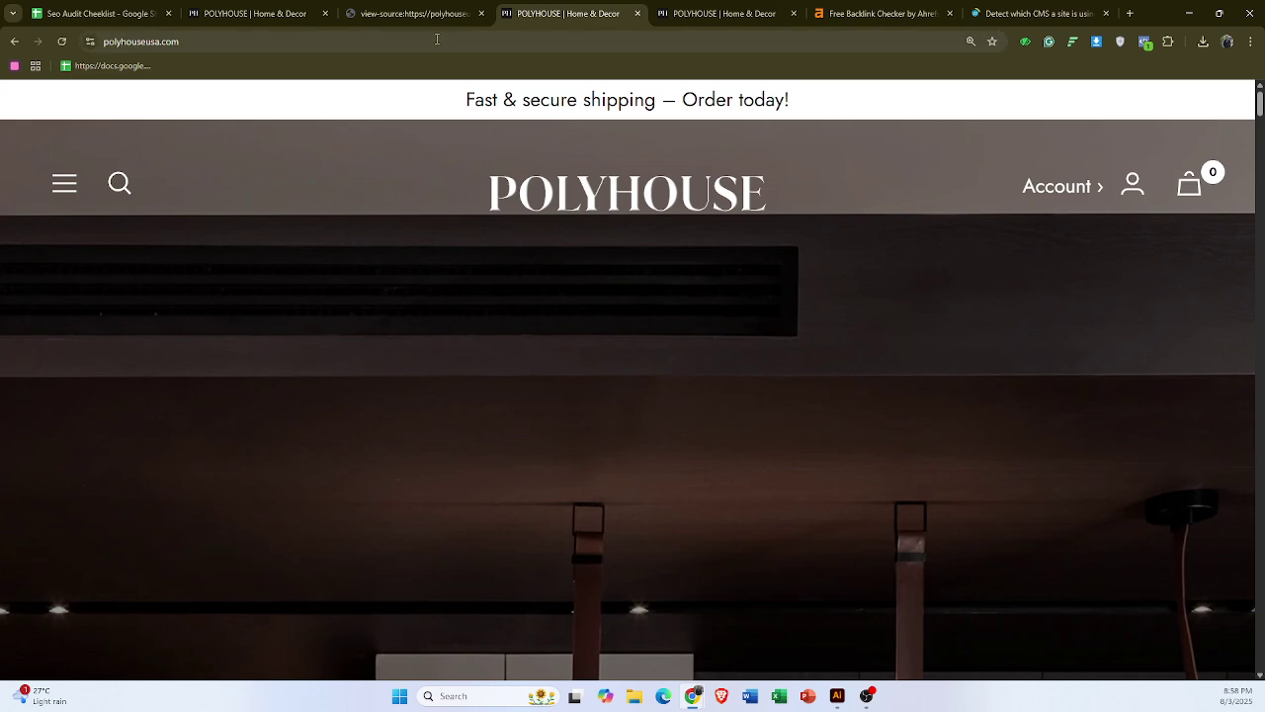
pyautogui.click(436, 39)
pyautogui.hotkey('ctrl', 'c')
# - Search Google for "google analytics cheeker" in place of the POLYHOUSE homepage
pyautogui.press('BackSpace')
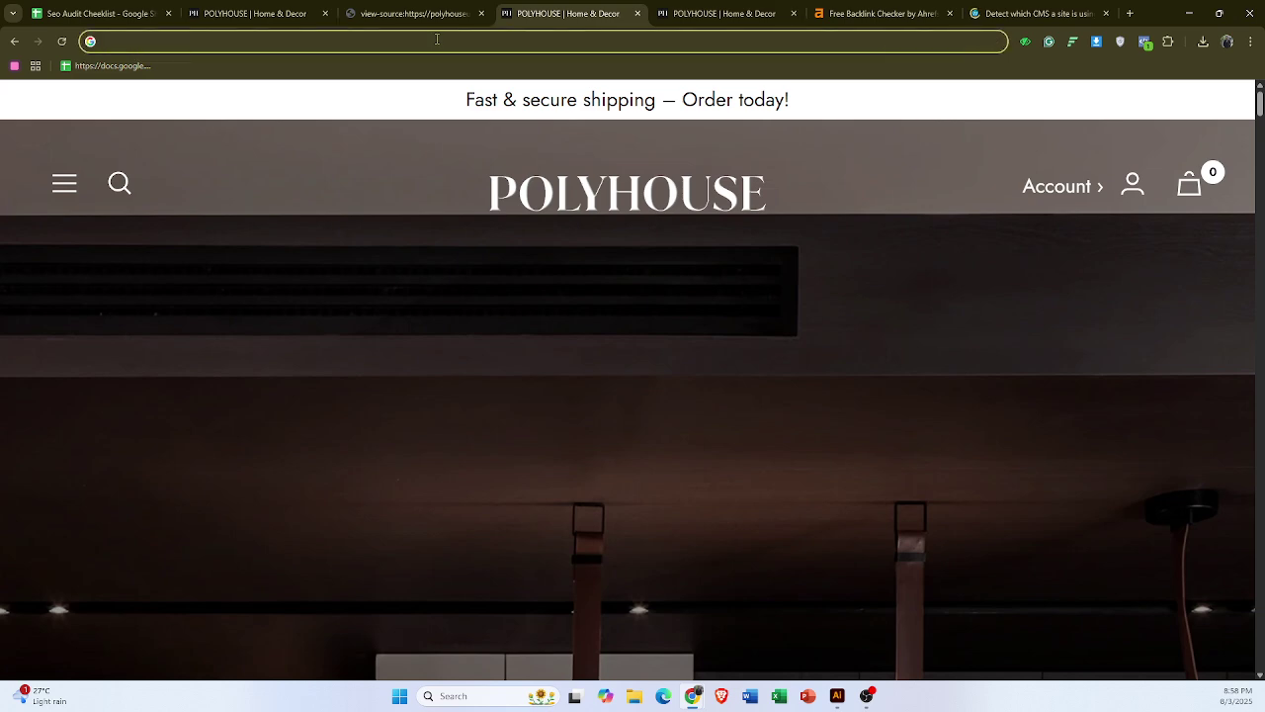
pyautogui.write('ana')
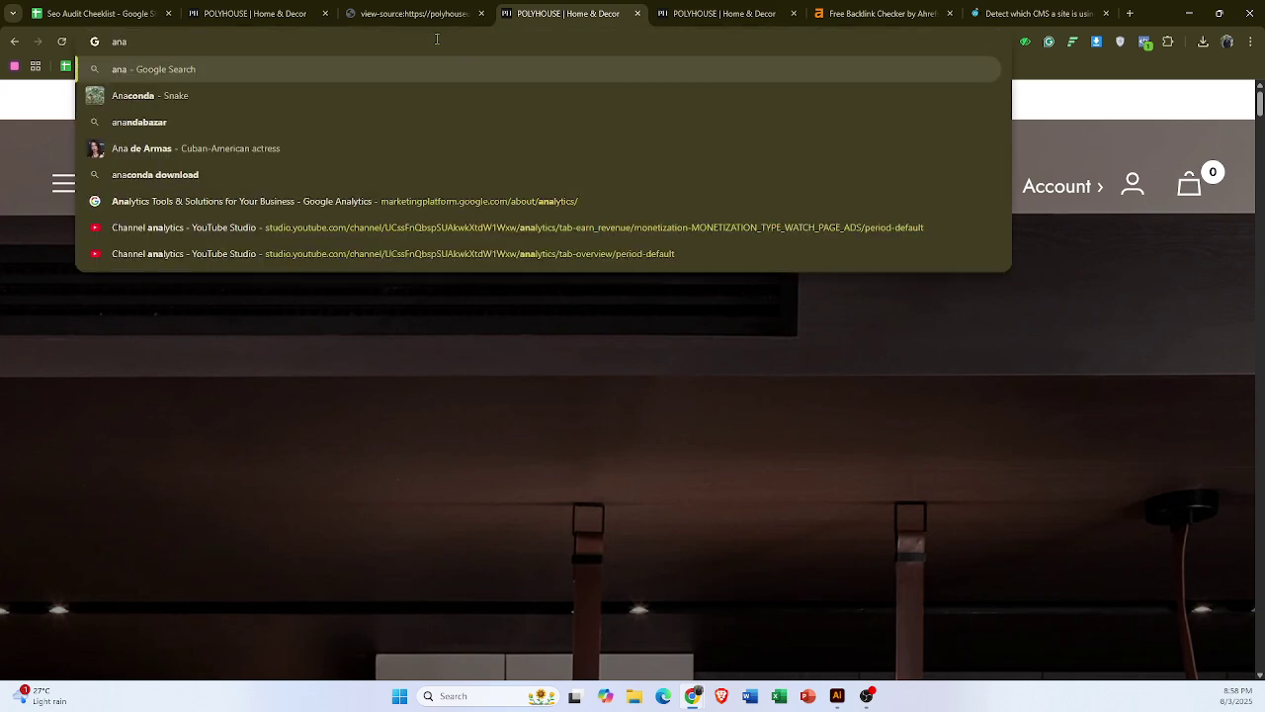
pyautogui.press('BackSpace')
pyautogui.press('BackSpace')
pyautogui.press('BackSpace')
pyautogui.write('google')
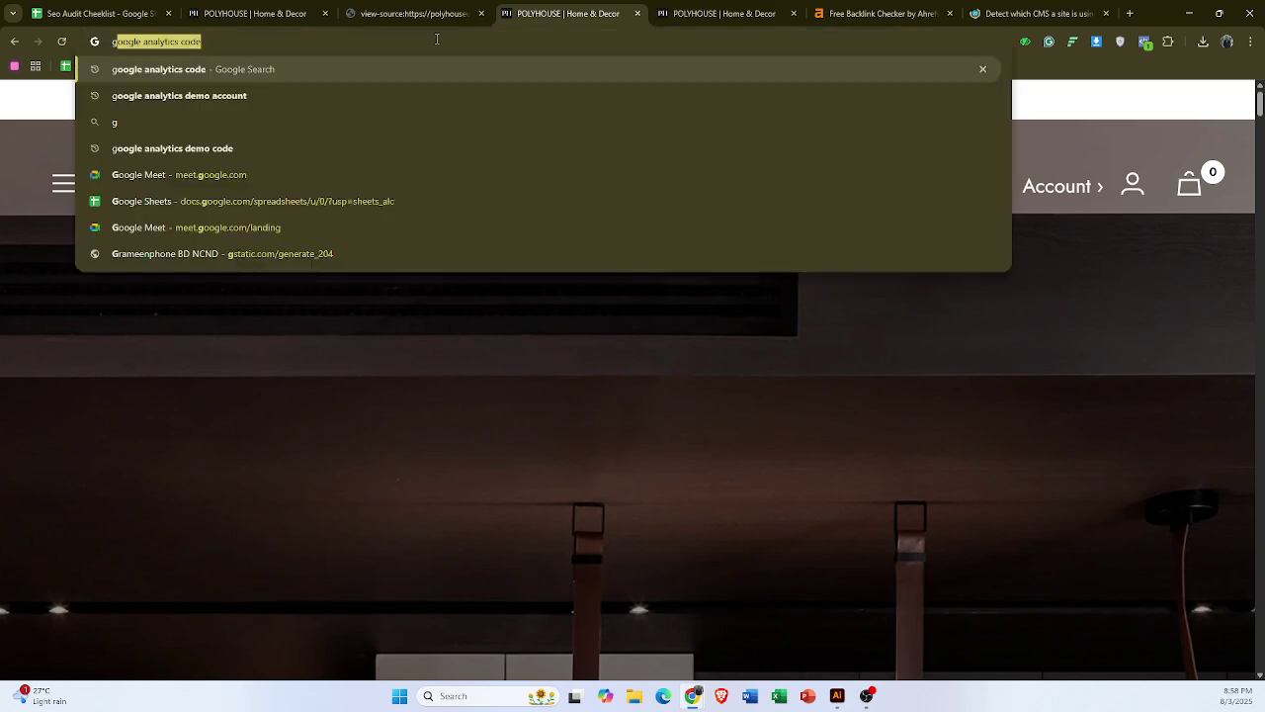
pyautogui.write(' analy')
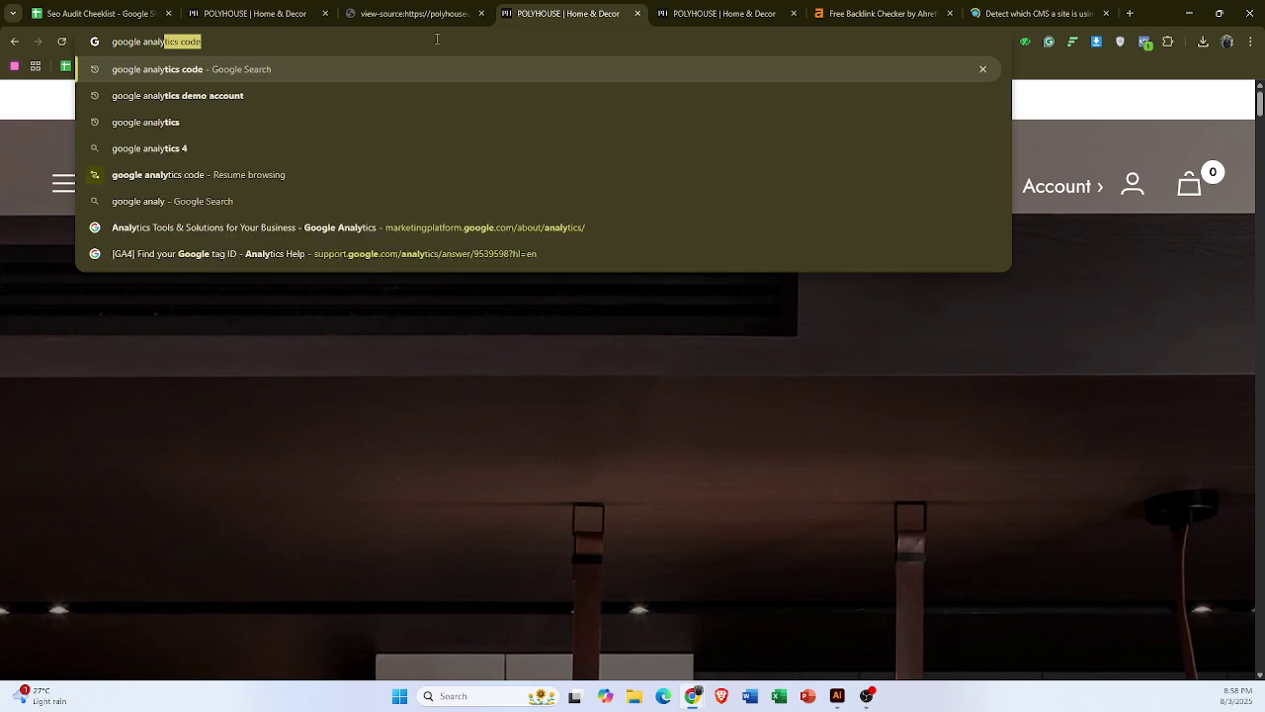
pyautogui.write('tics co')
pyautogui.press('BackSpace')
pyautogui.press('BackSpace')
pyautogui.write('ch')
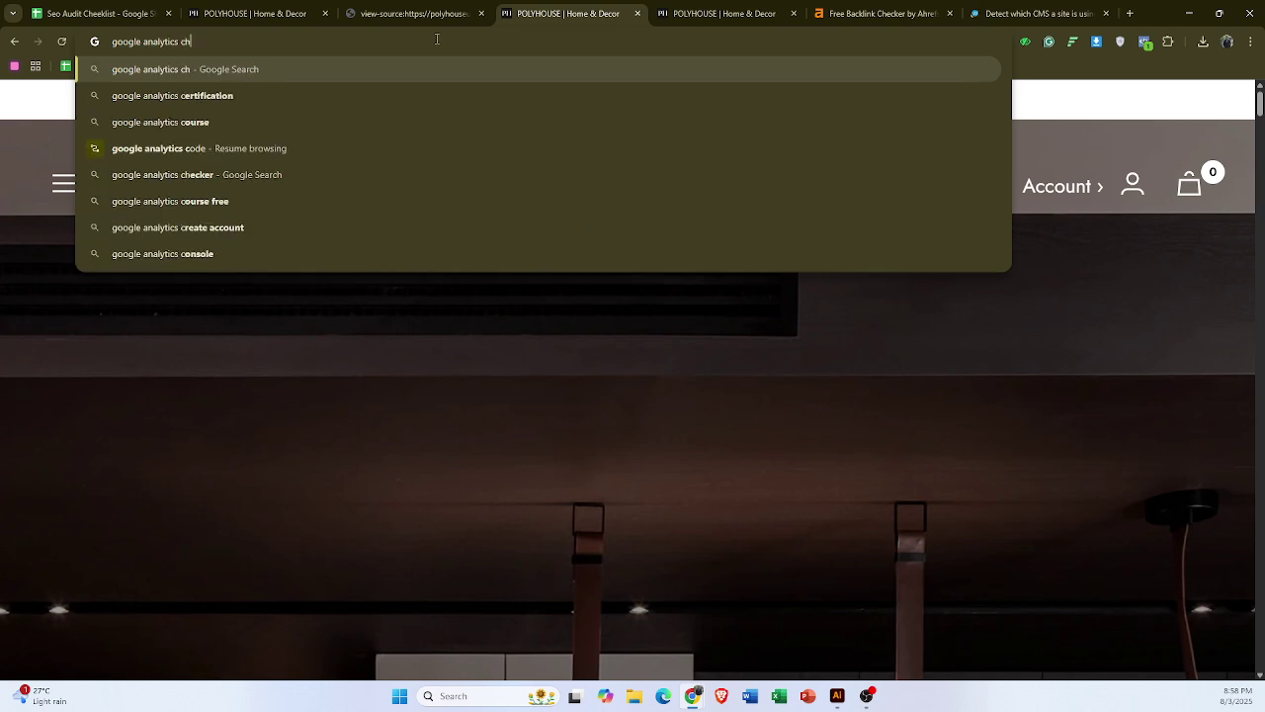
pyautogui.write('eeker')
pyautogui.press('Return')
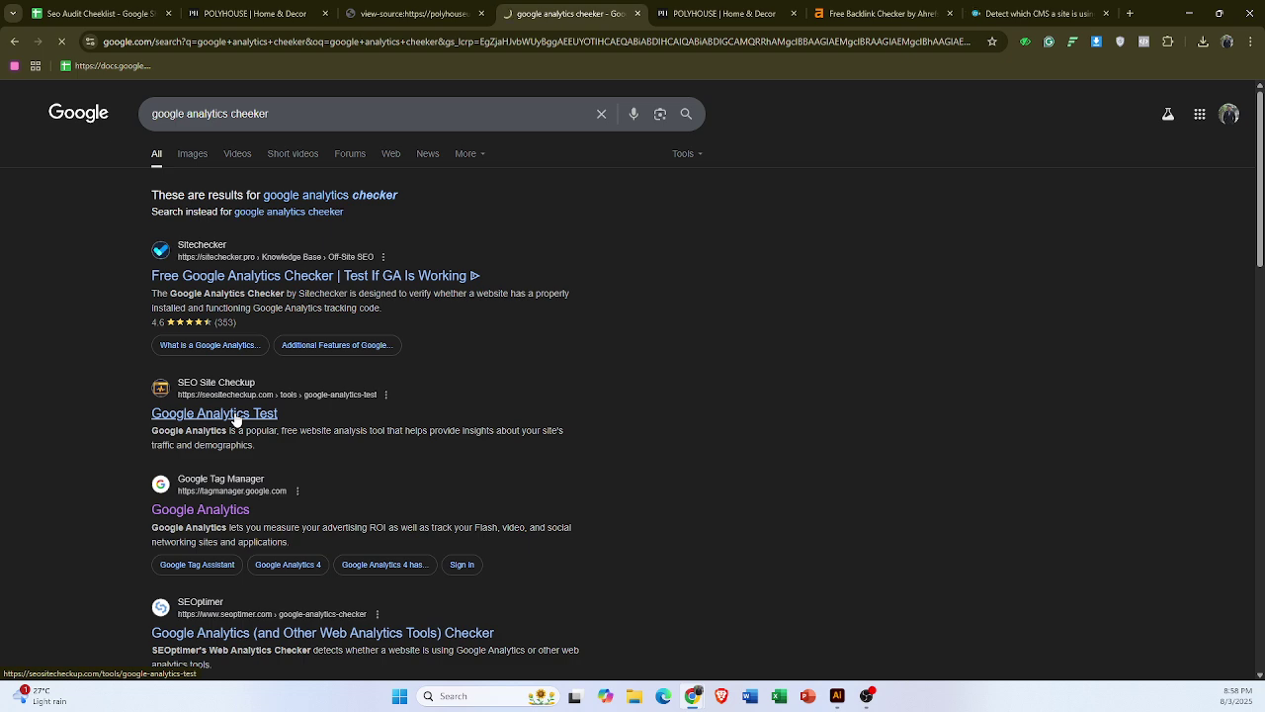
# - Open the Sitechecker and StatsGlitch Google Analytics checker results in separate new tabs
pyautogui.middleClick(284, 275)
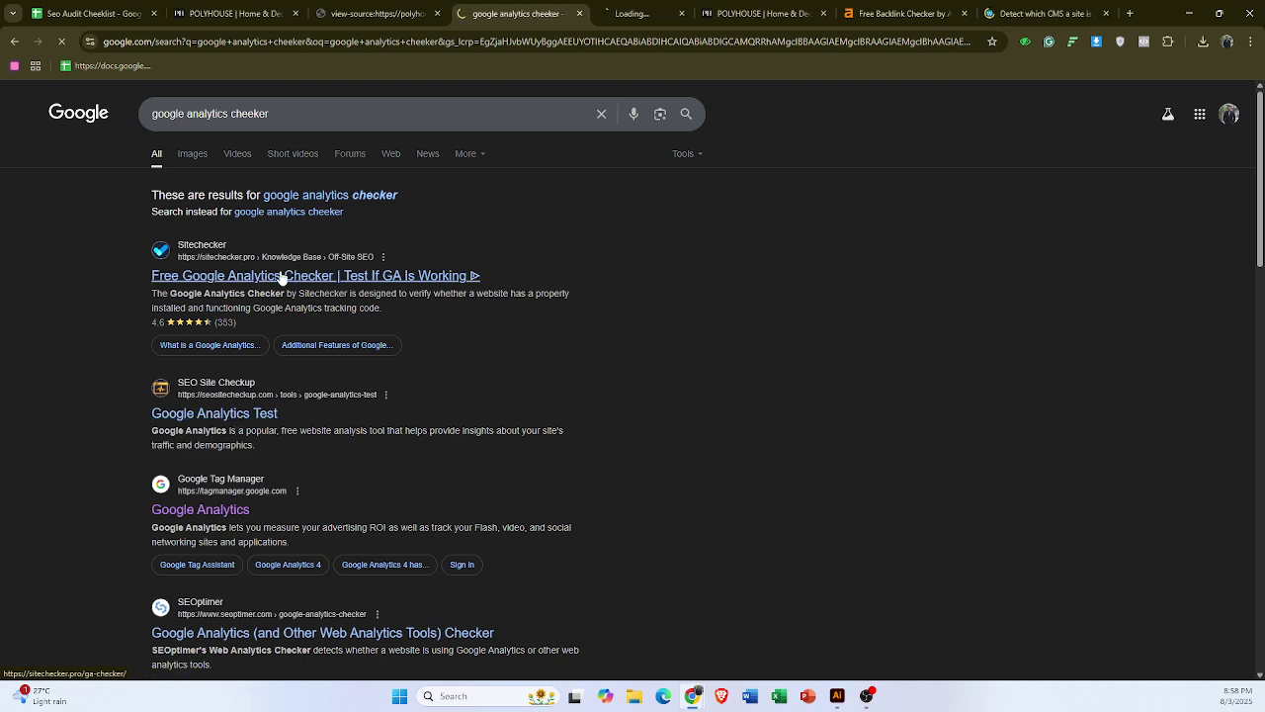
pyautogui.click(606, 14)
pyautogui.click(523, 14)
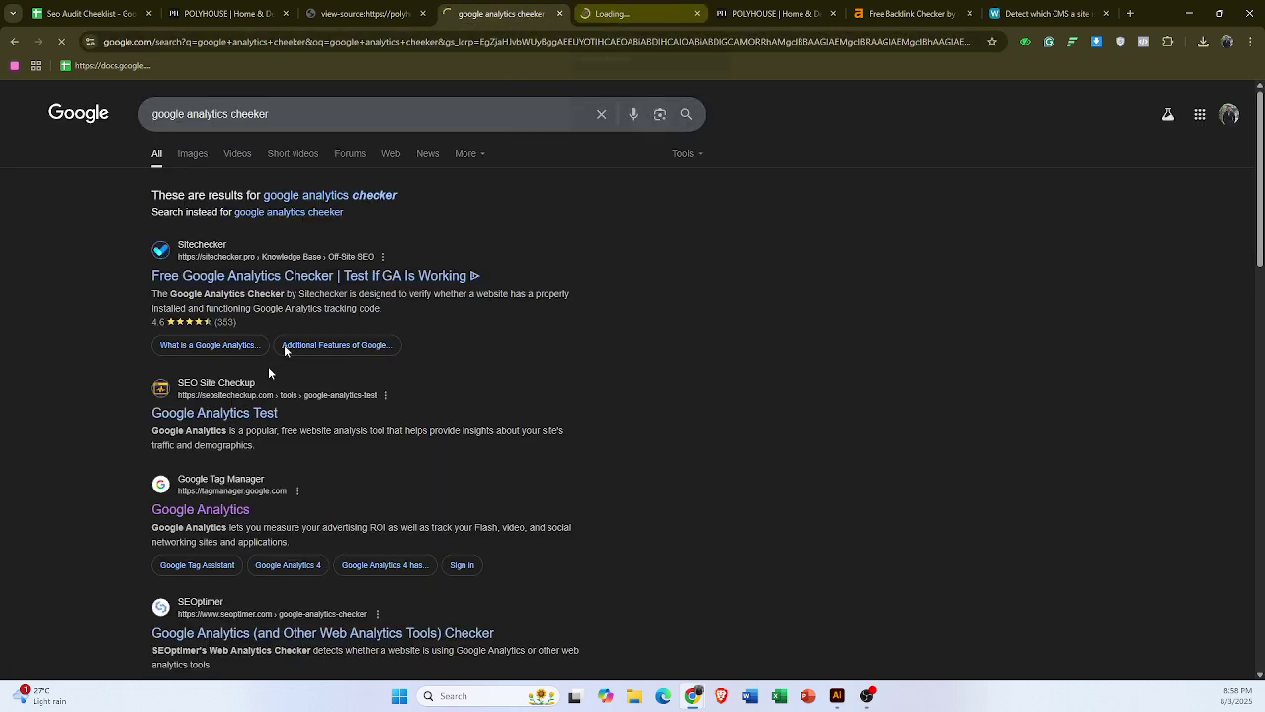
pyautogui.scroll(-2, 253, 462)
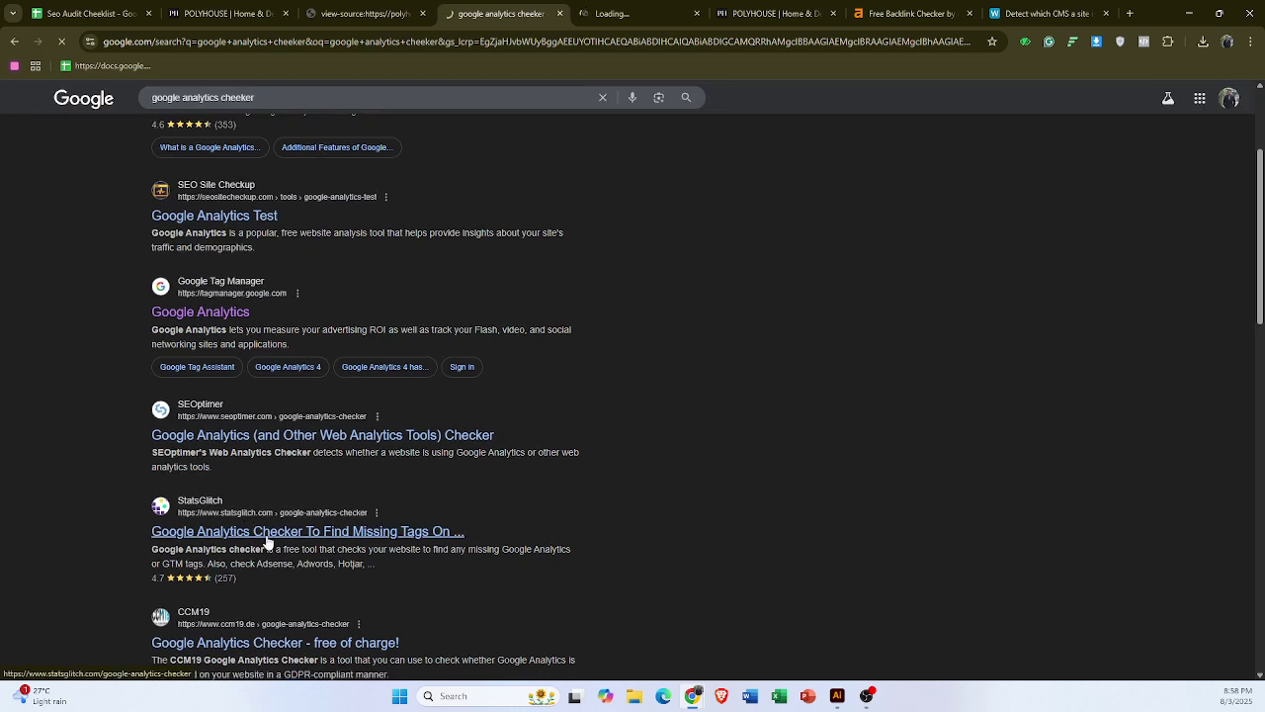
pyautogui.middleClick(267, 542)
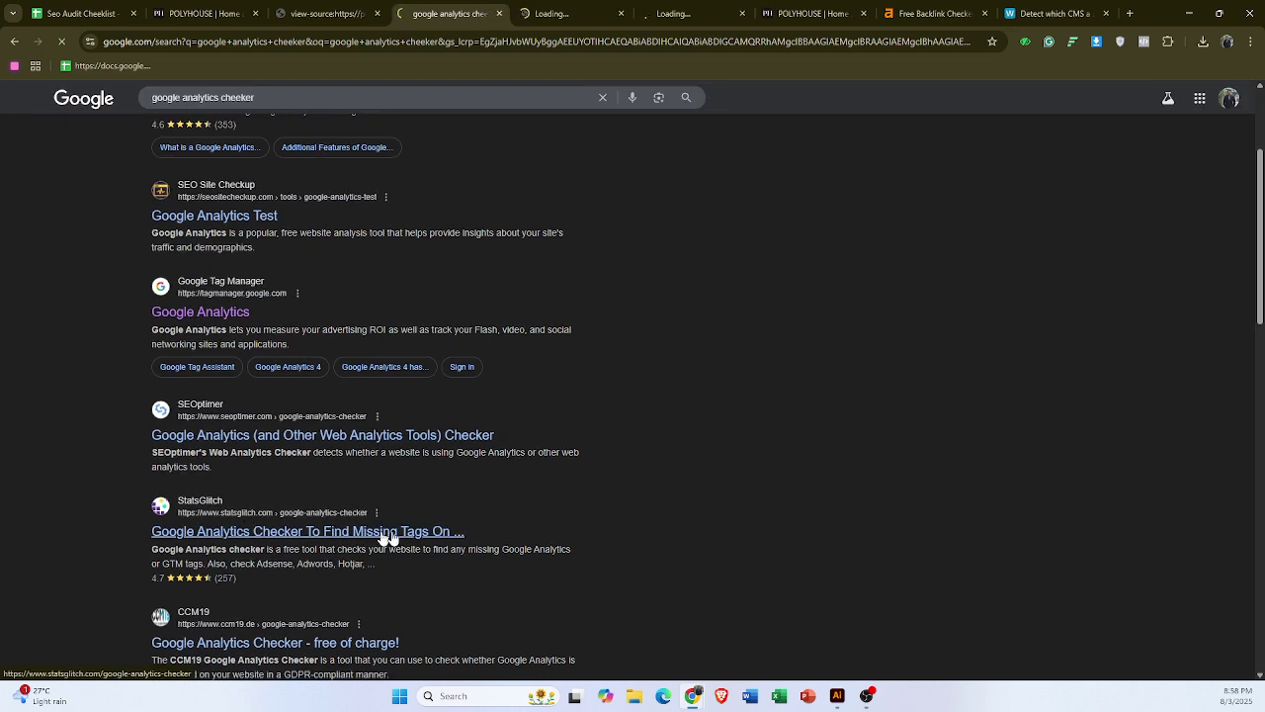
pyautogui.scroll(-1, 274, 558)
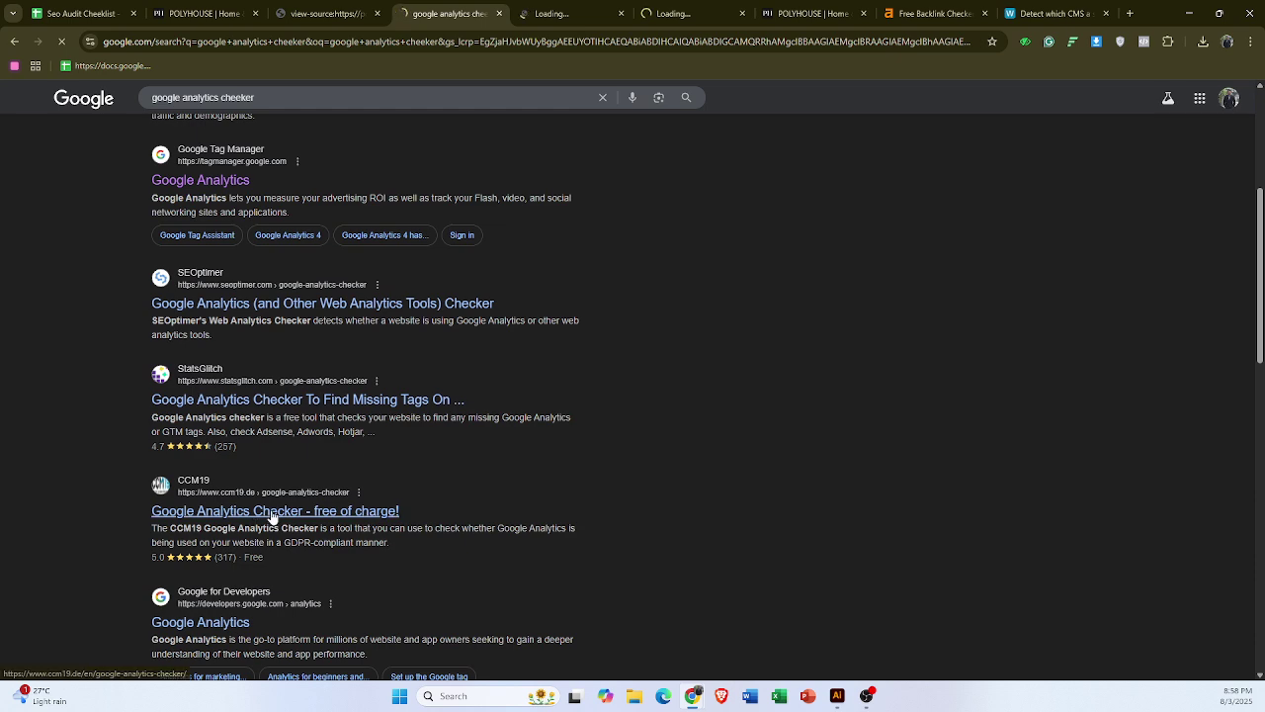
# - Check the loading Sitechecker page and switch to the StatsGlitch Google Analytics Checker
pyautogui.click(539, 13)
pyautogui.click(451, 6)
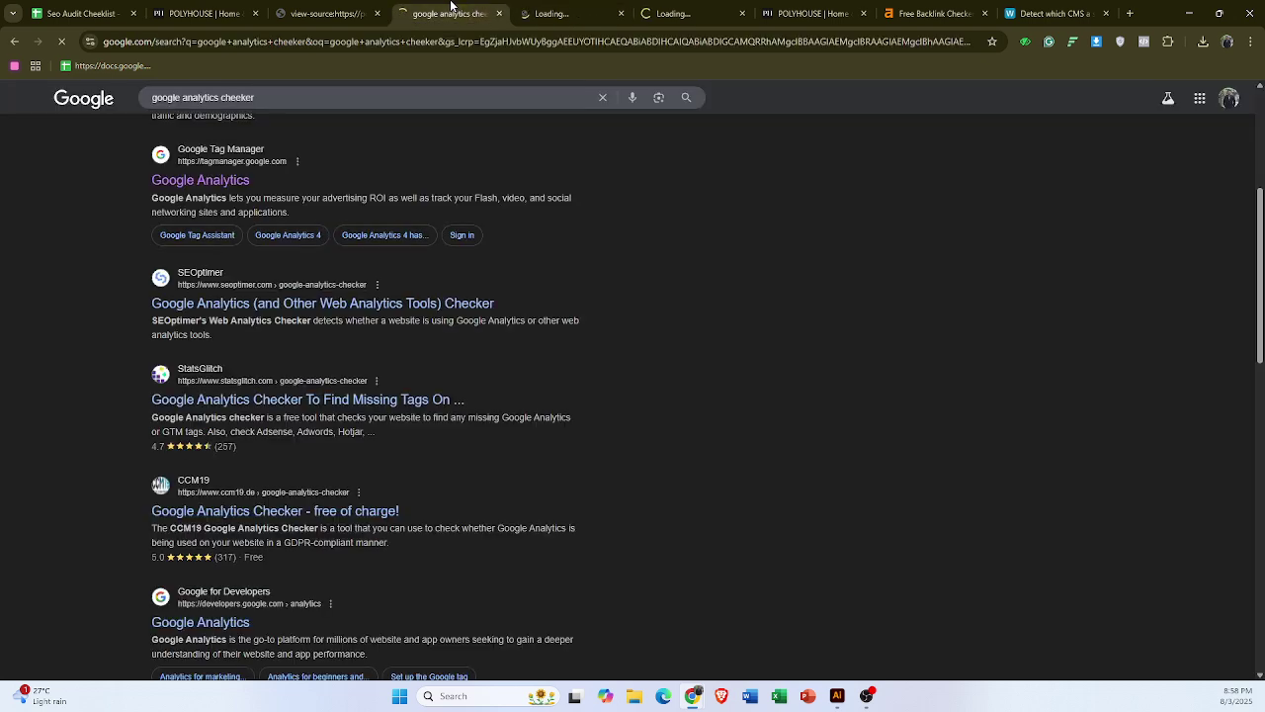
pyautogui.click(549, 8)
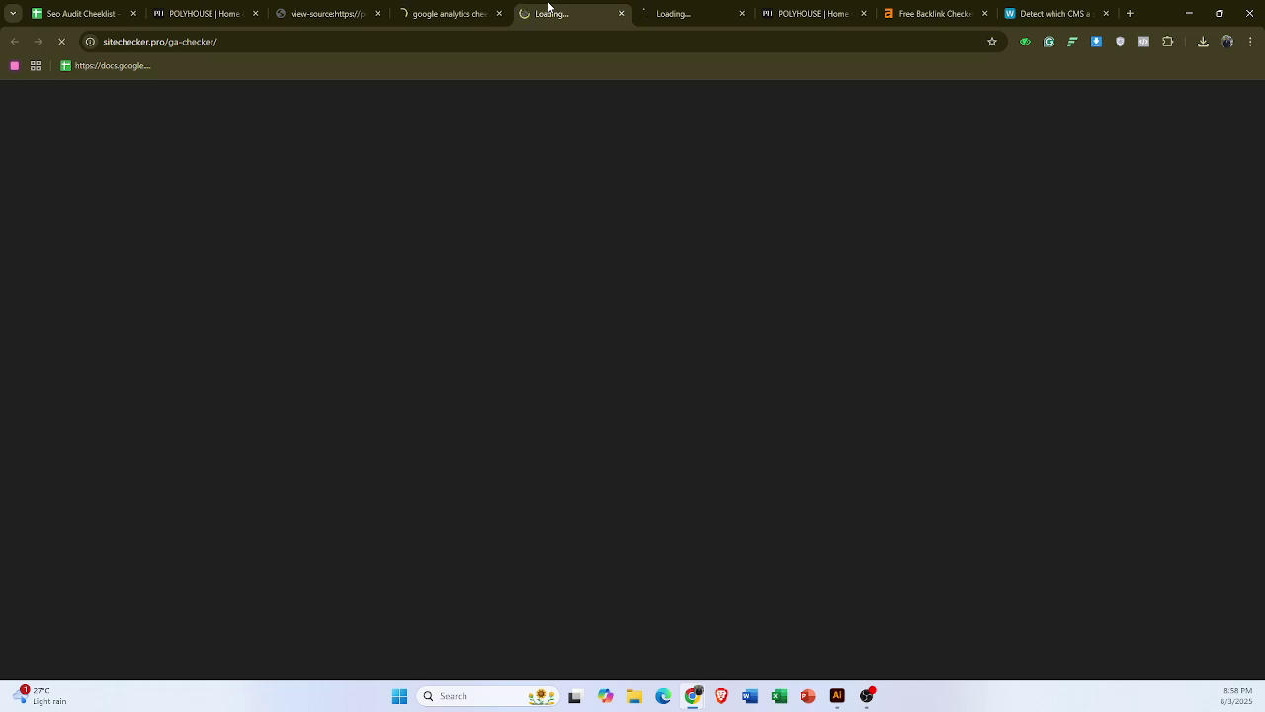
pyautogui.click(702, 8)
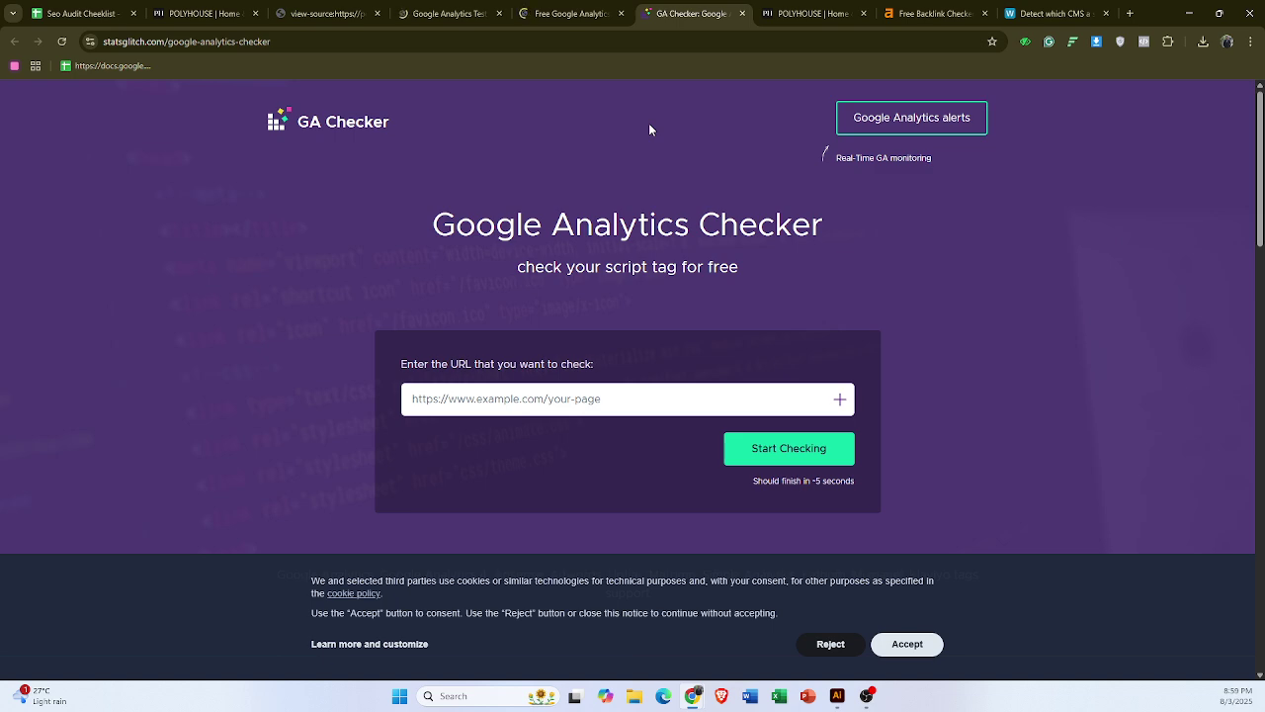
pyautogui.click(497, 400)
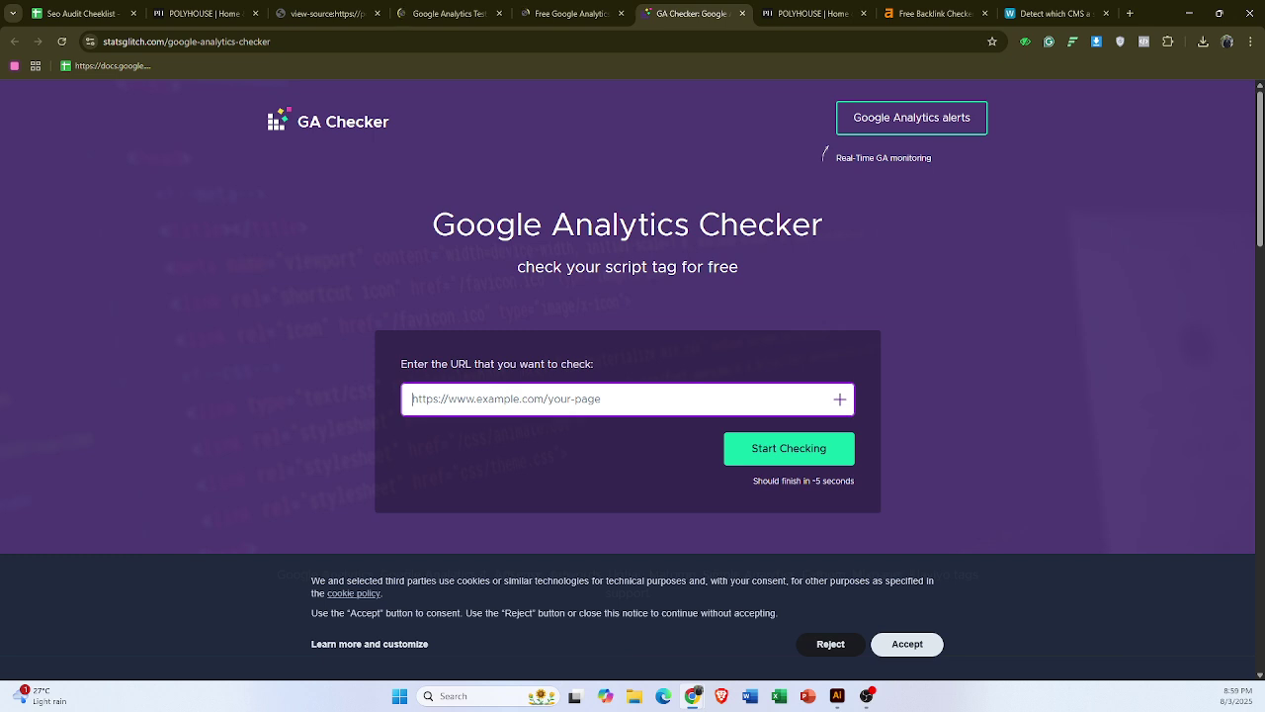
pyautogui.hotkey('ctrl', 'v')
pyautogui.click(842, 450)
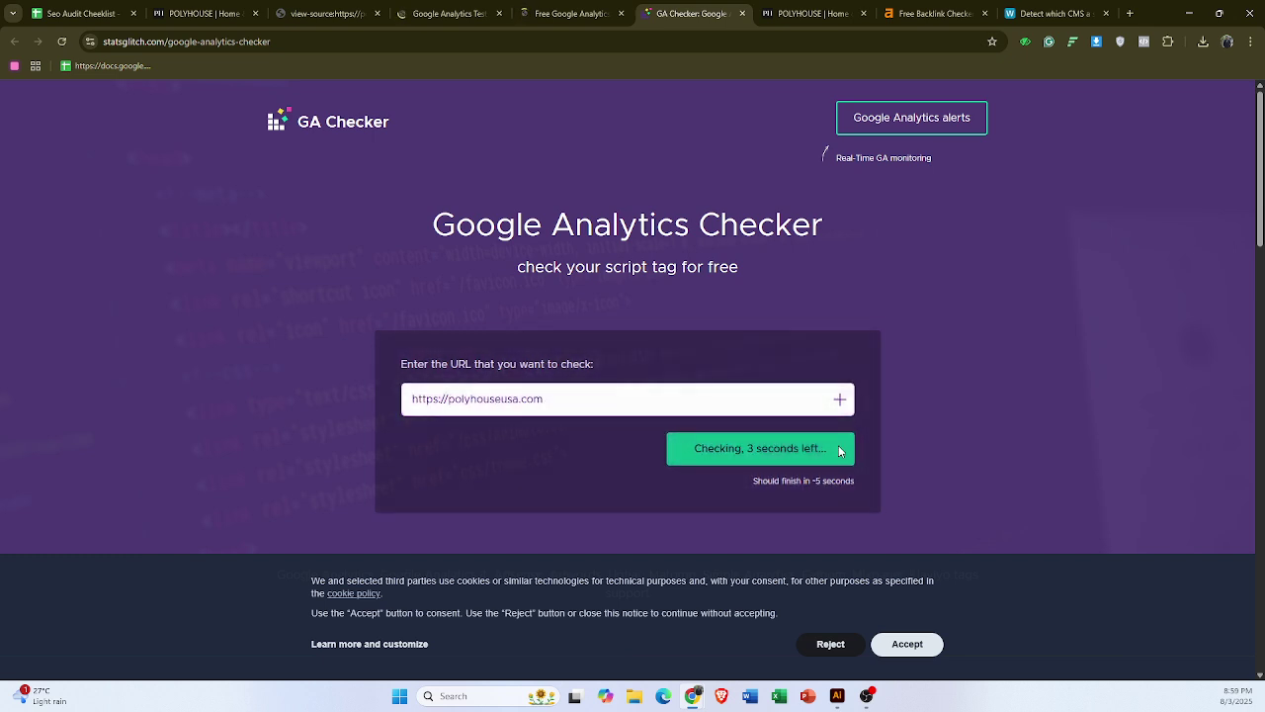
pyautogui.click(581, 16)
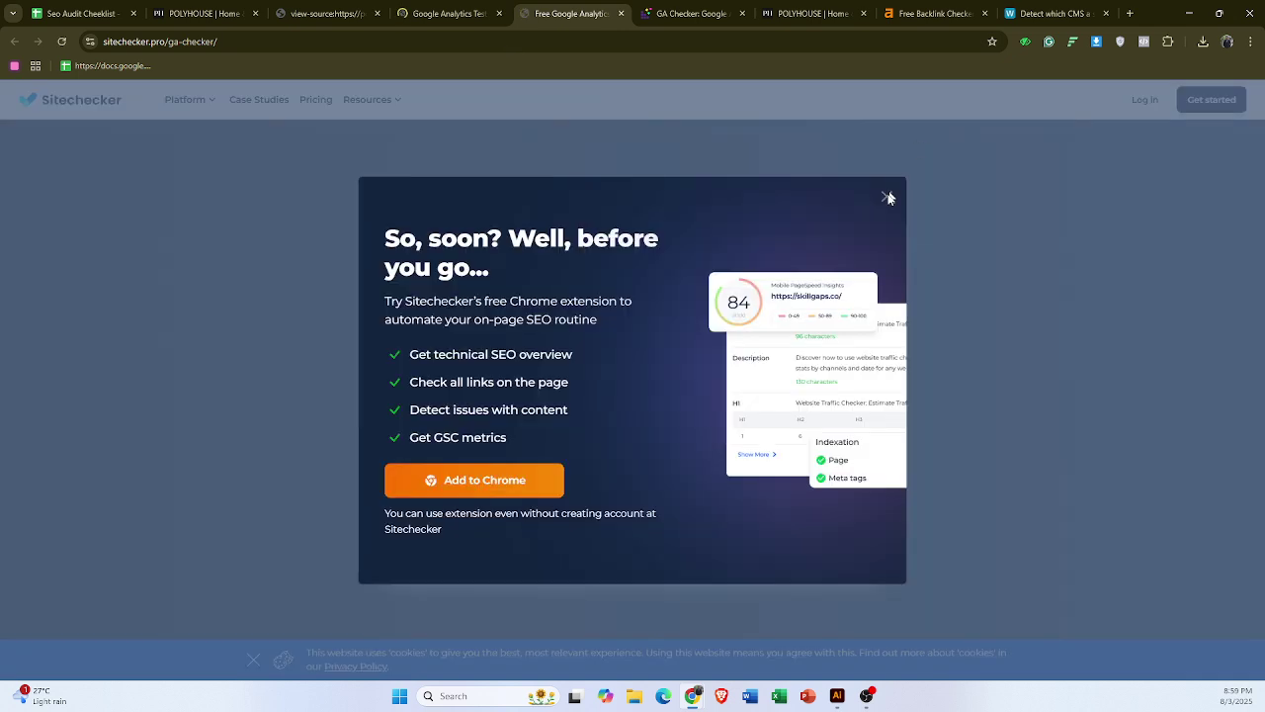
pyautogui.click(886, 197)
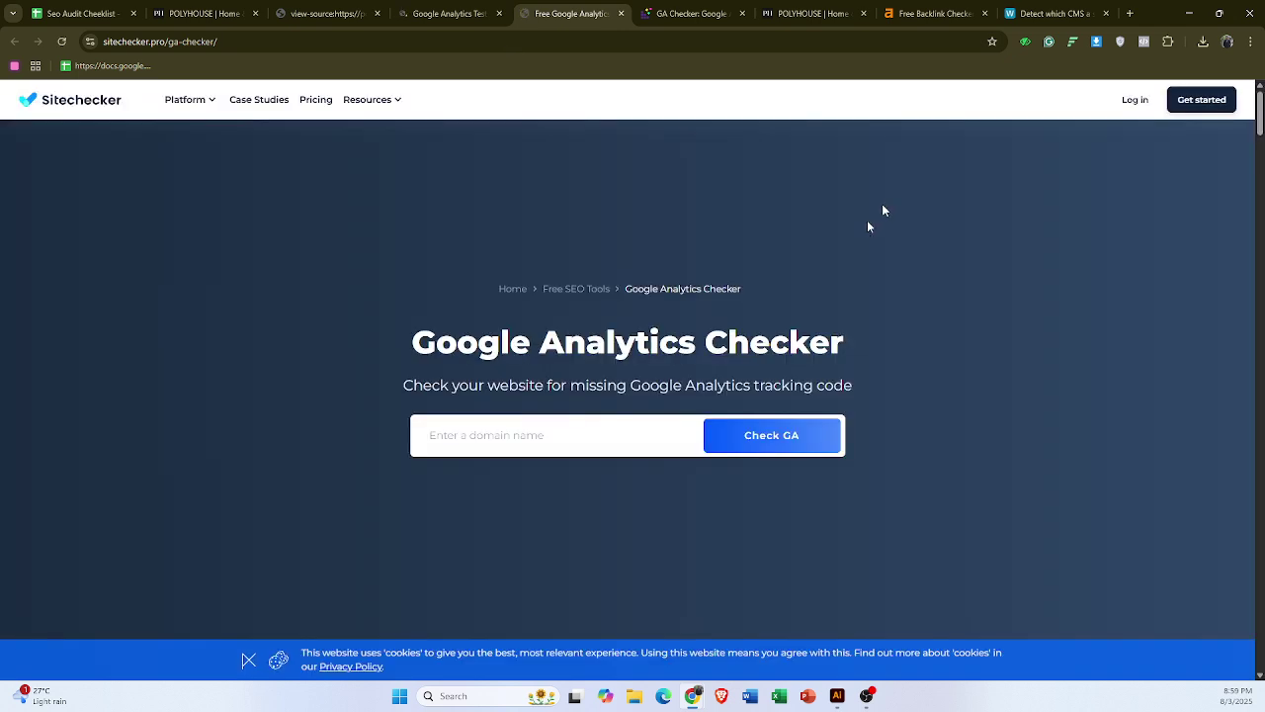
pyautogui.click(670, 445)
pyautogui.hotkey('ctrl', 'v')
pyautogui.click(791, 444)
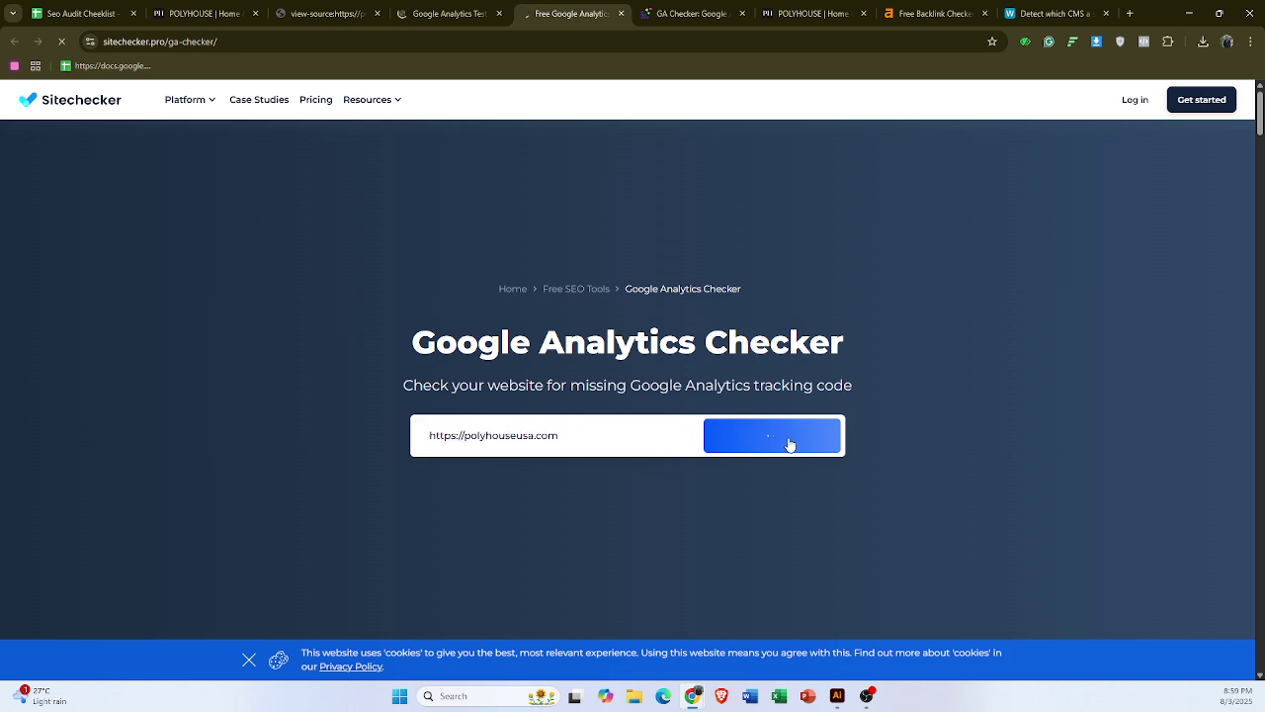
pyautogui.click(449, 15)
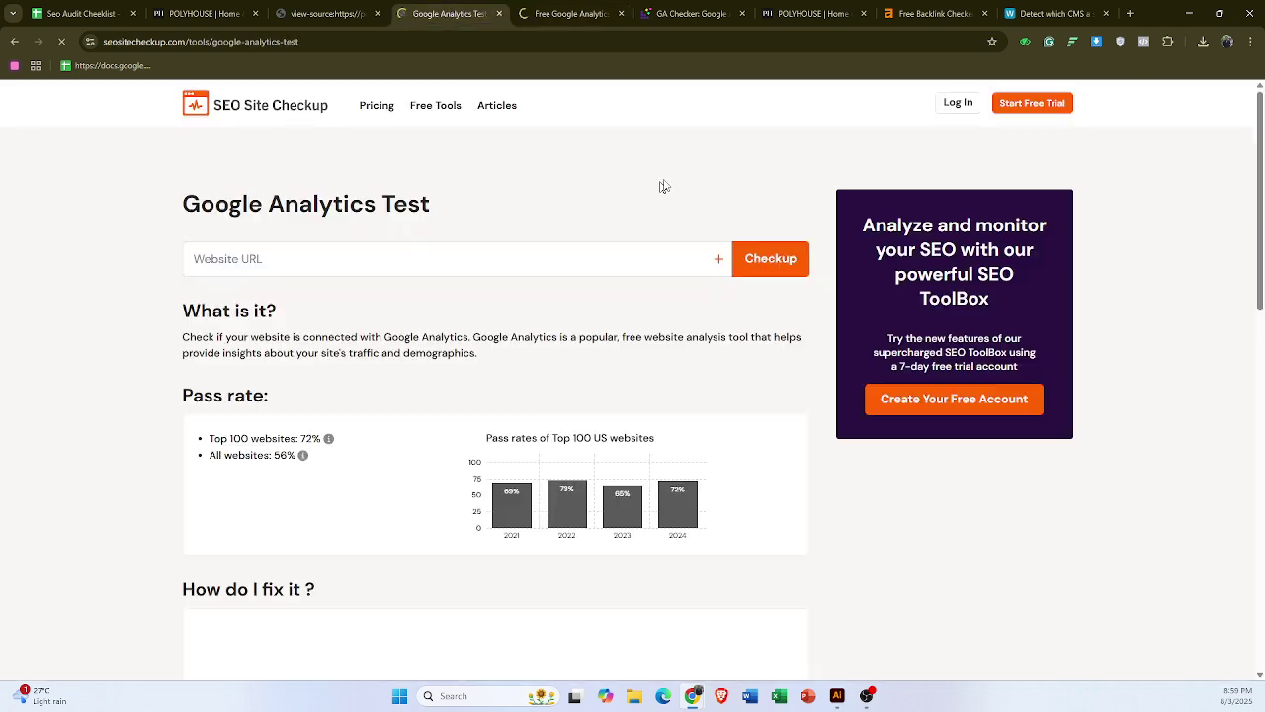
pyautogui.click(320, 257)
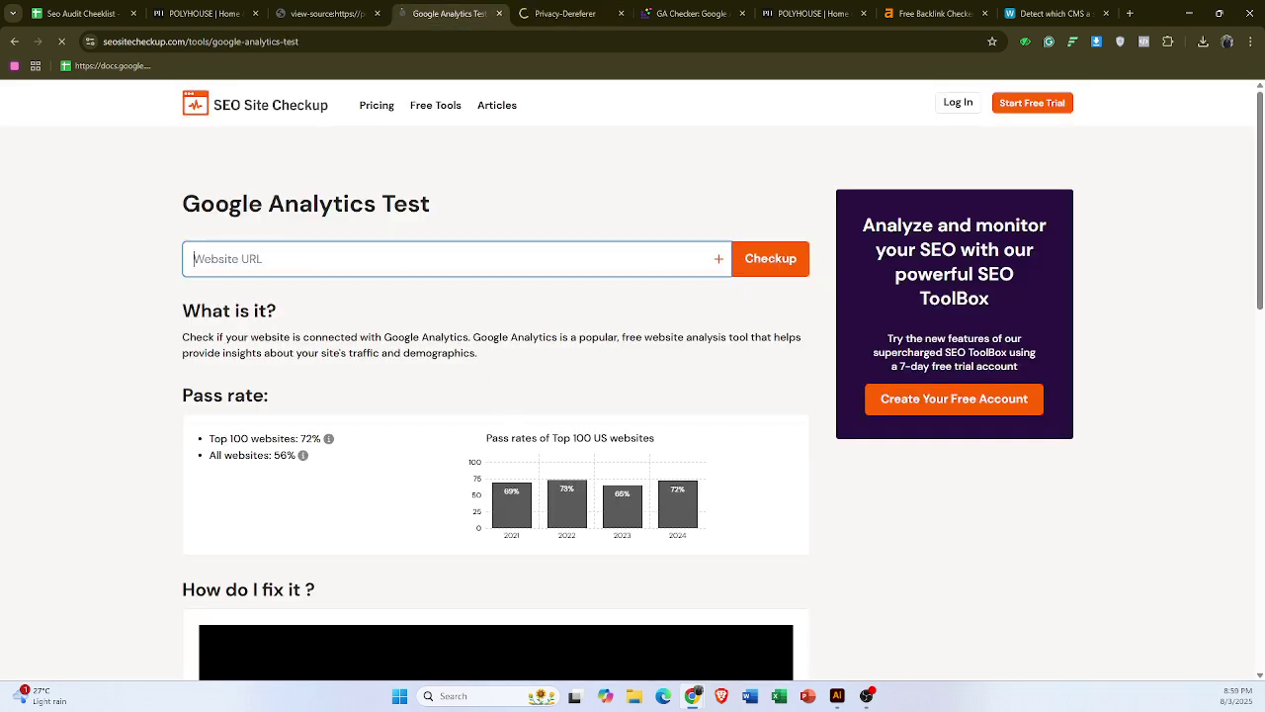
pyautogui.hotkey('ctrl', 'v')
pyautogui.click(770, 258)
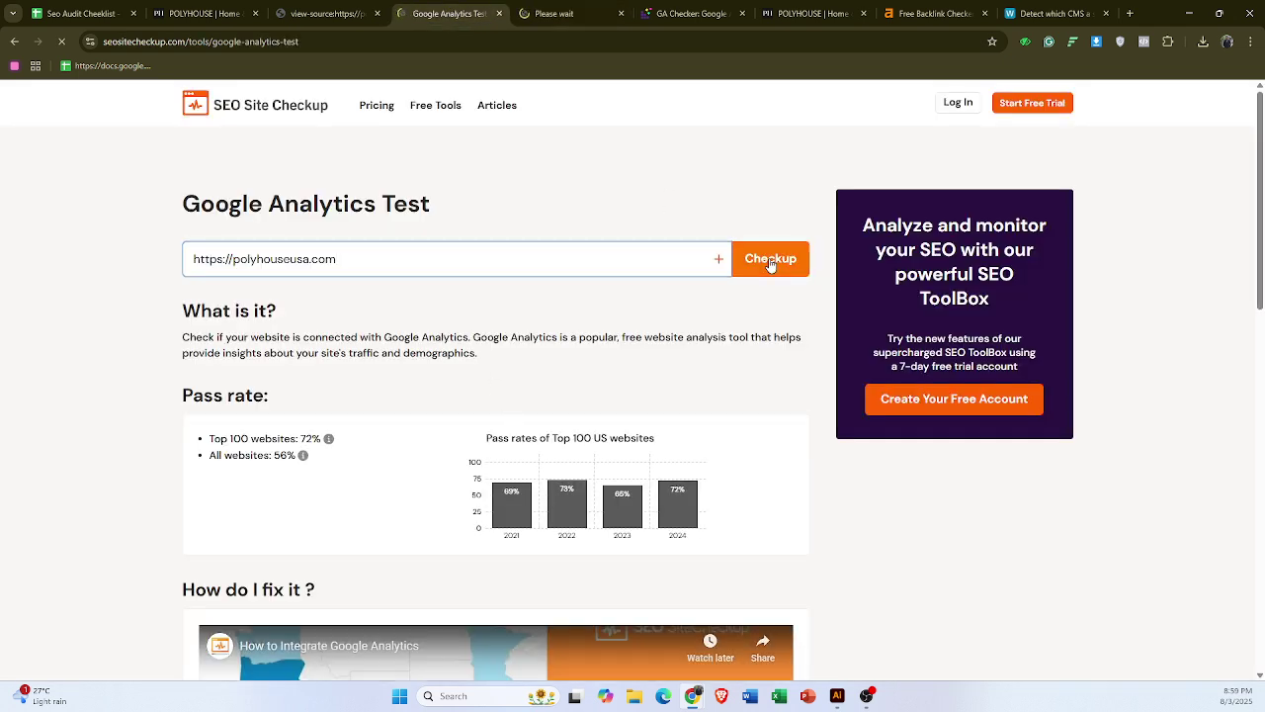
# - Review the scripts found by StatsGlitch and check the progress of the Sitechecker and SEO Site Checkup tests
pyautogui.click(694, 13)
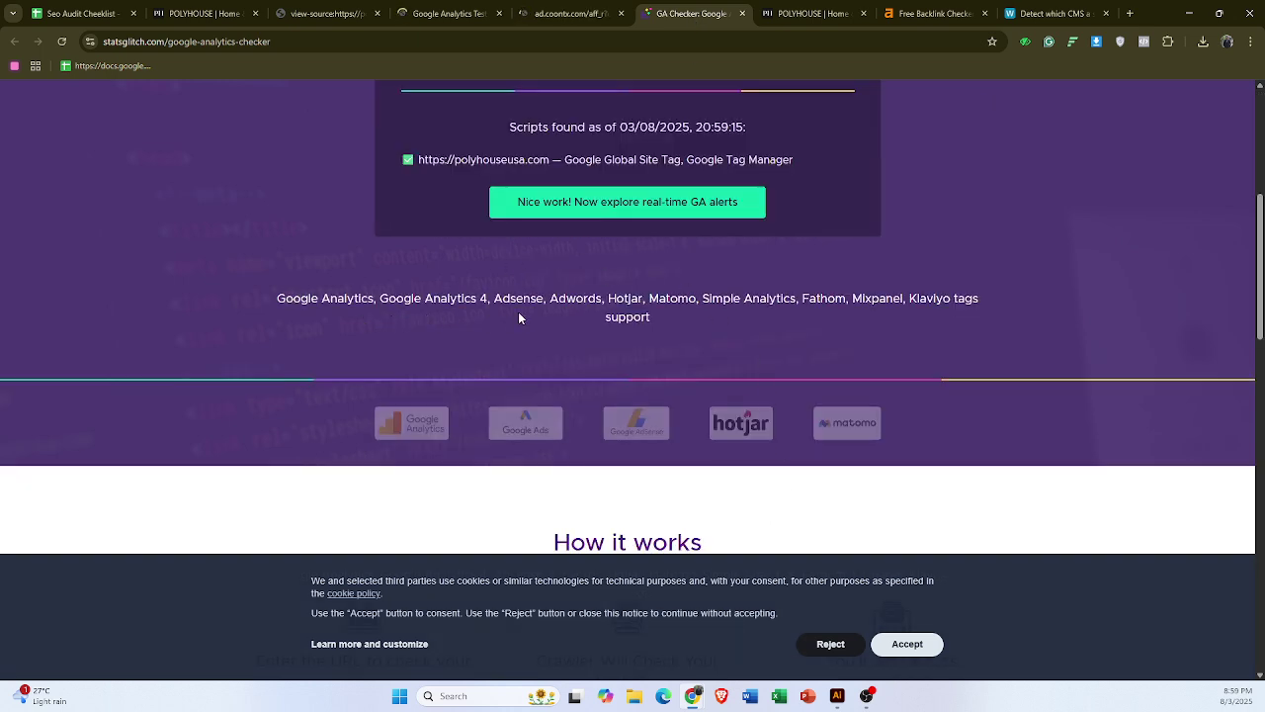
pyautogui.scroll(2, 657, 293)
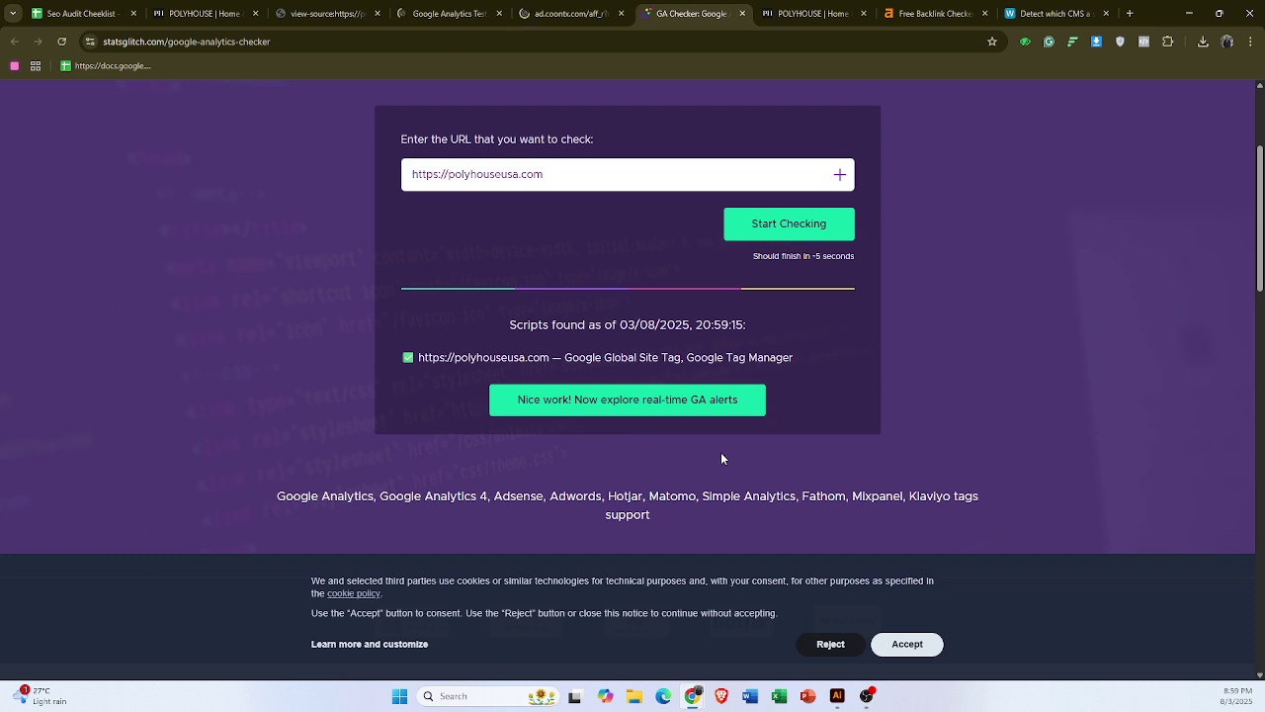
pyautogui.click(550, 14)
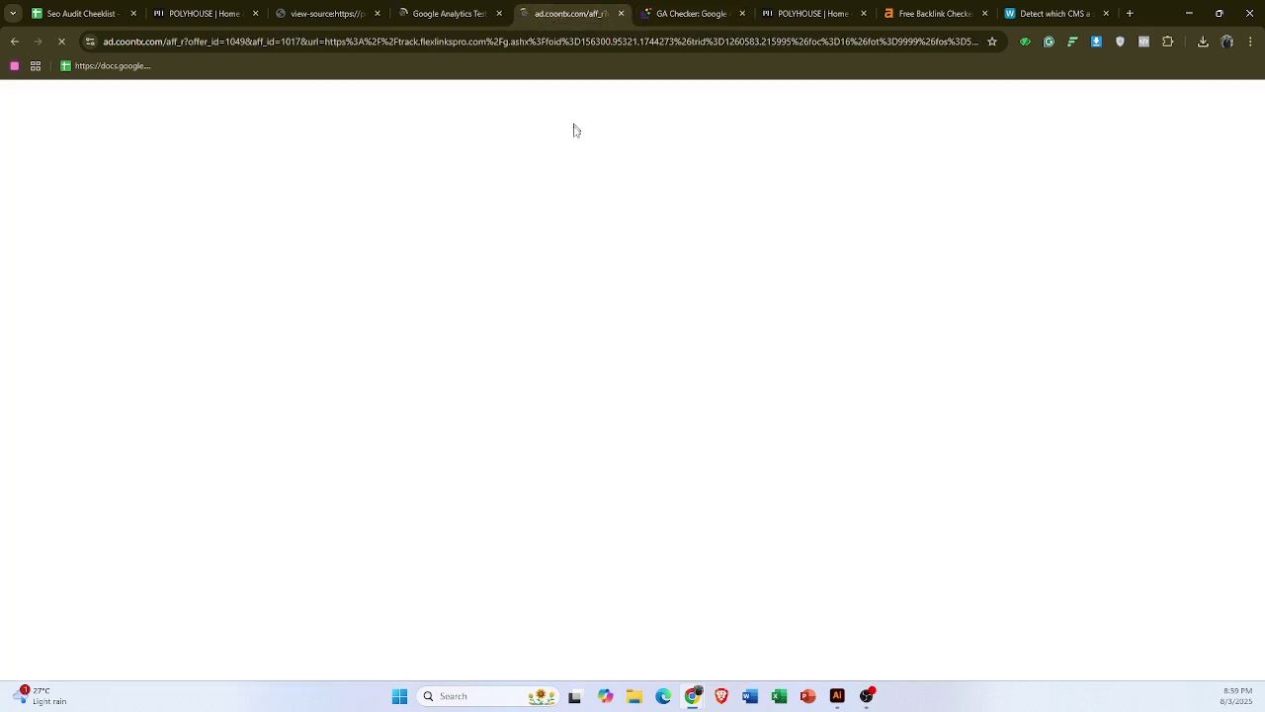
pyautogui.click(437, 13)
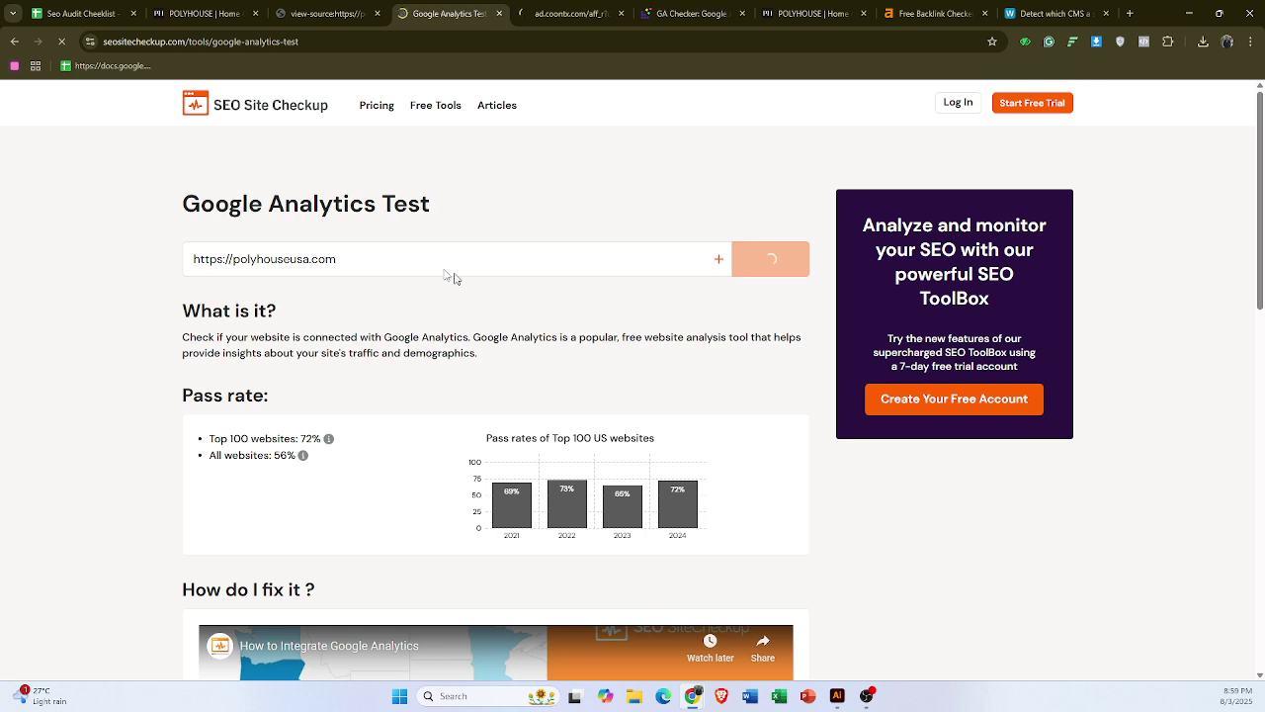
# - Look over the page Sitechecker redirected to, check the SEO Site Checkup test, and close the Sitechecker page
pyautogui.click(562, 10)
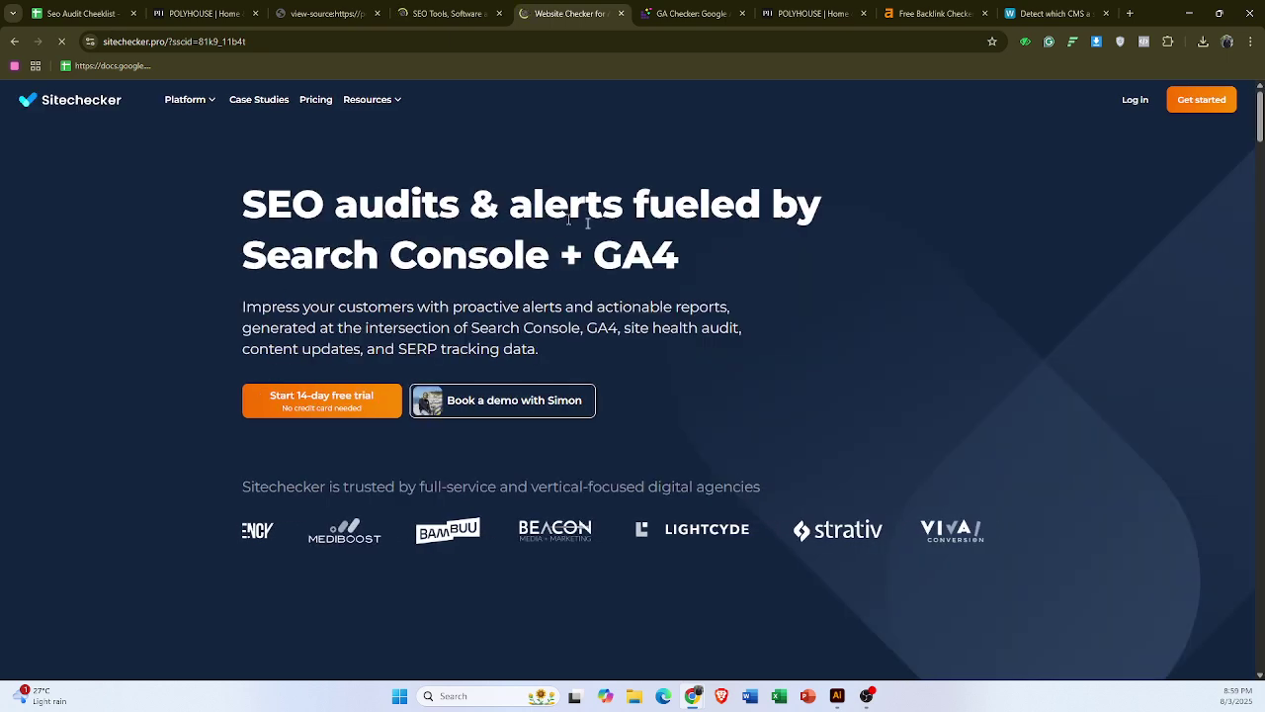
pyautogui.scroll(-3, 461, 433)
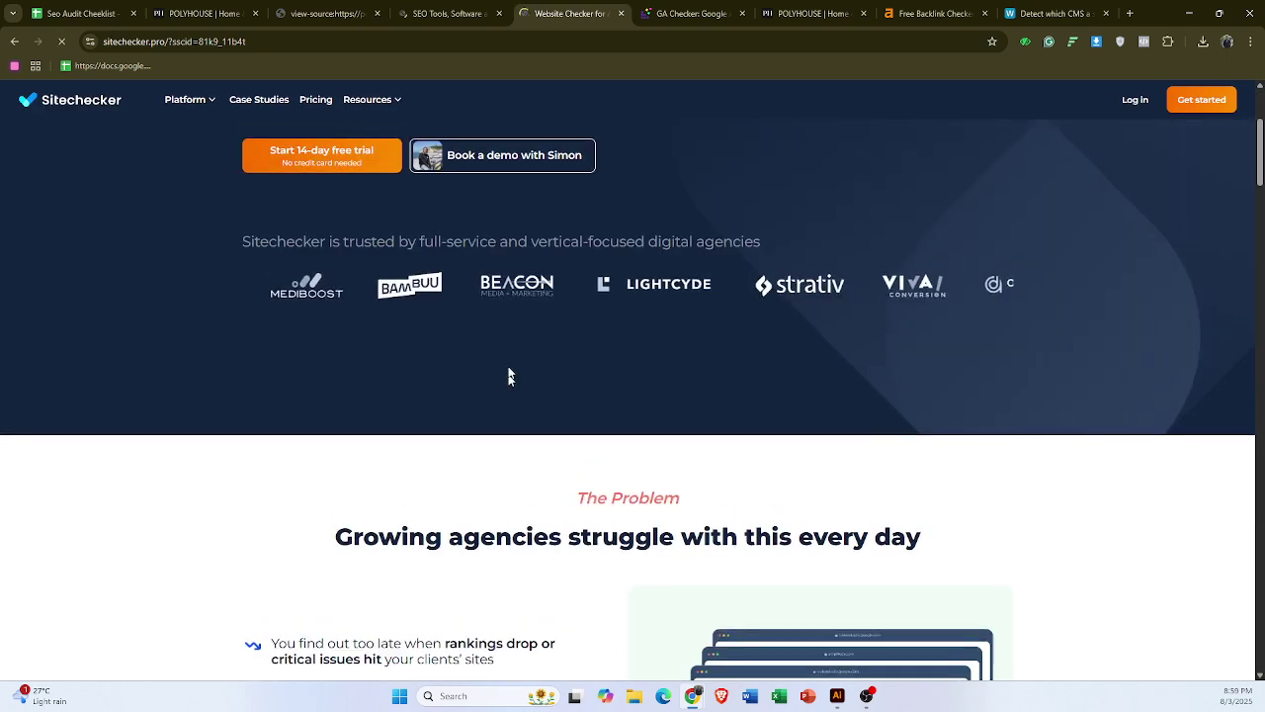
pyautogui.scroll(3, 509, 375)
pyautogui.click(446, 13)
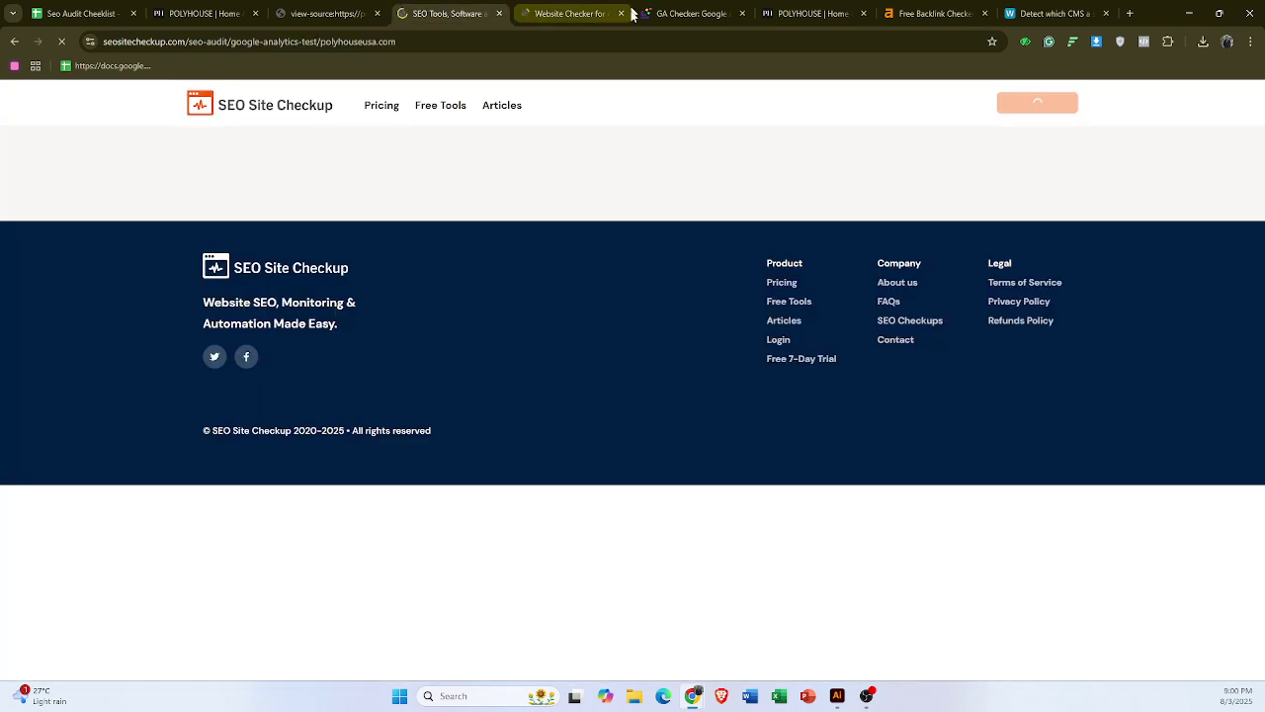
pyautogui.click(620, 13)
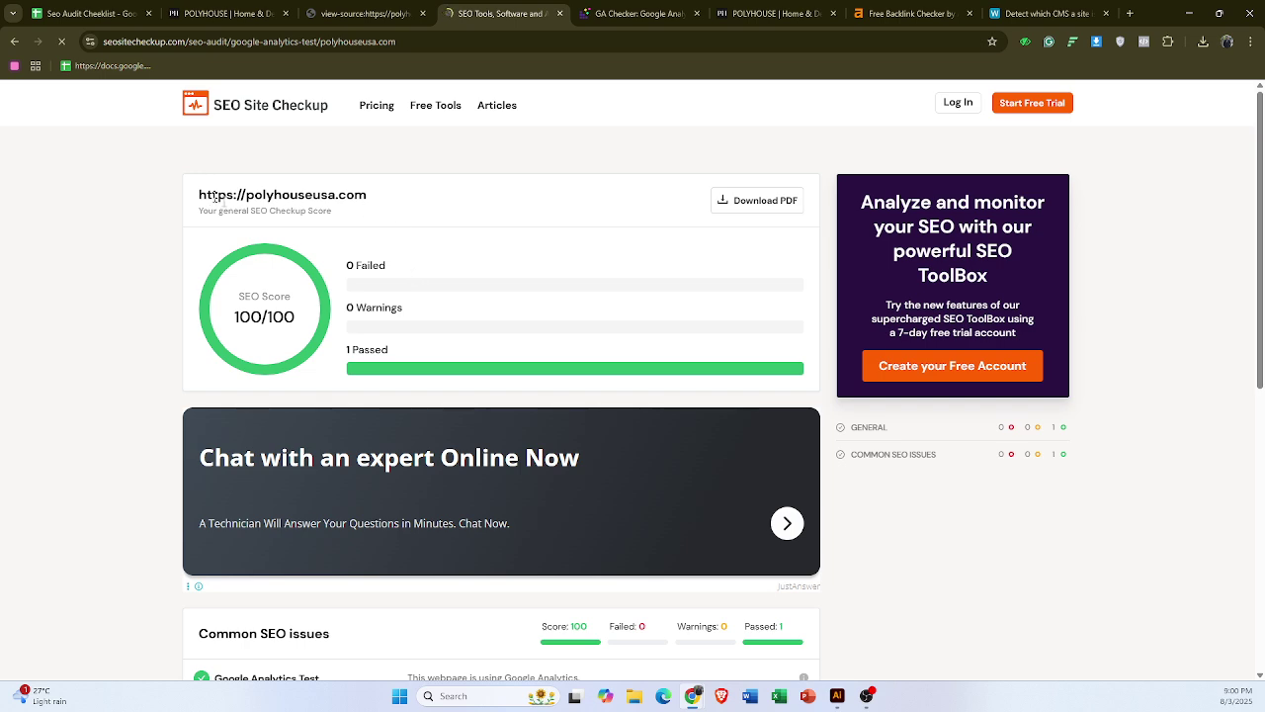
# - Examine the tested site address and SEO score in the SEO Site Checkup report
pyautogui.moveTo(194, 194); pyautogui.dragTo(404, 195)
pyautogui.click(419, 192)
pyautogui.moveTo(235, 316); pyautogui.dragTo(307, 319)
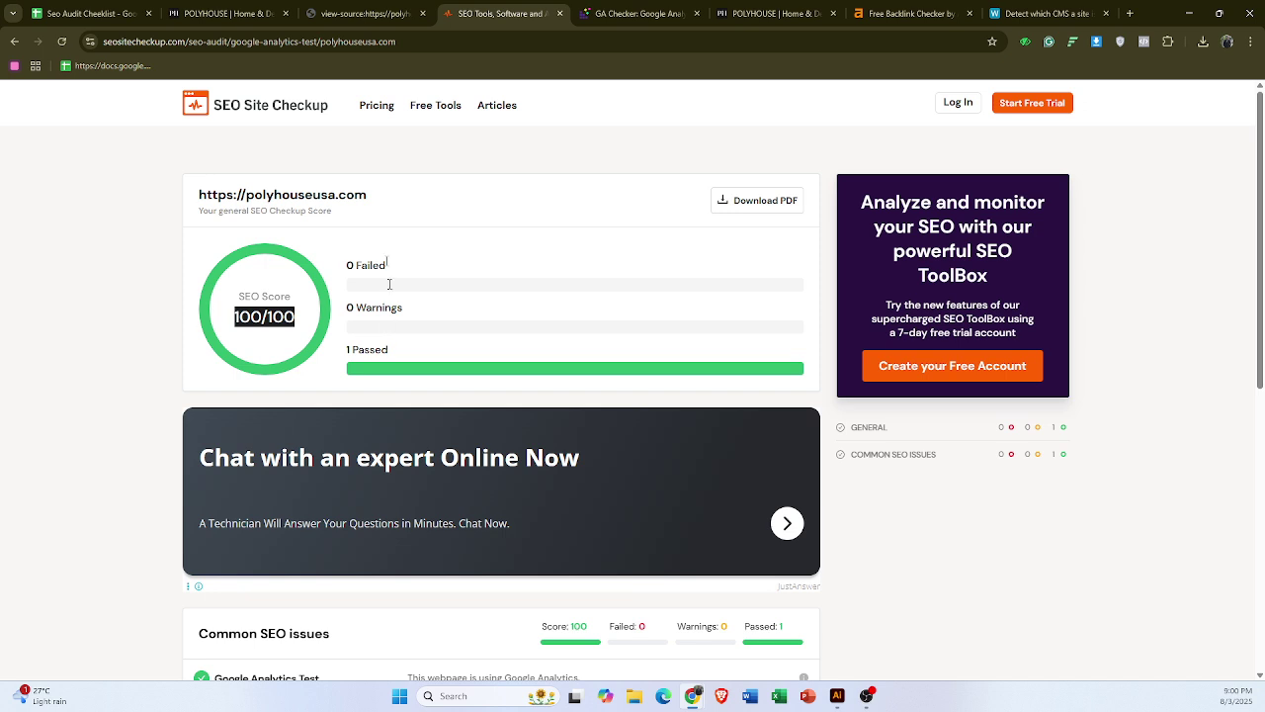
pyautogui.click(391, 179)
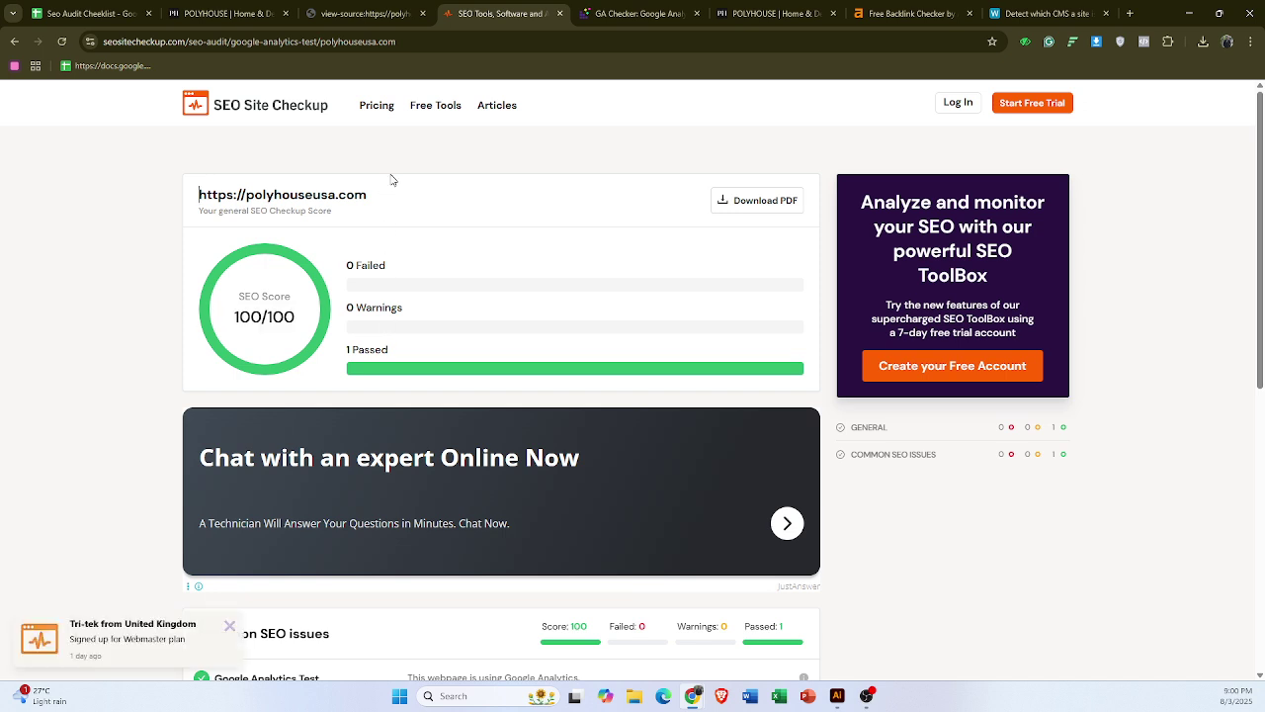
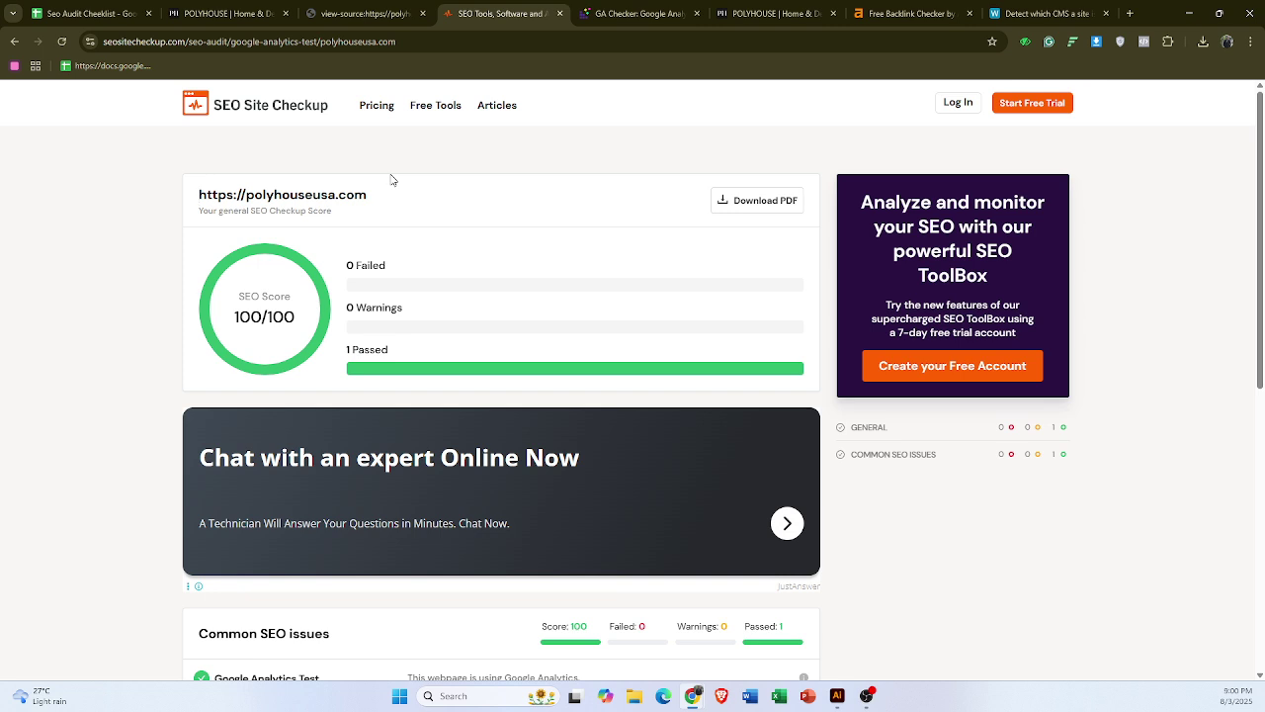
# - Switch to the StatsGlitch results, view its real-time GA alerts page, and return to the checker
pyautogui.click(608, 18)
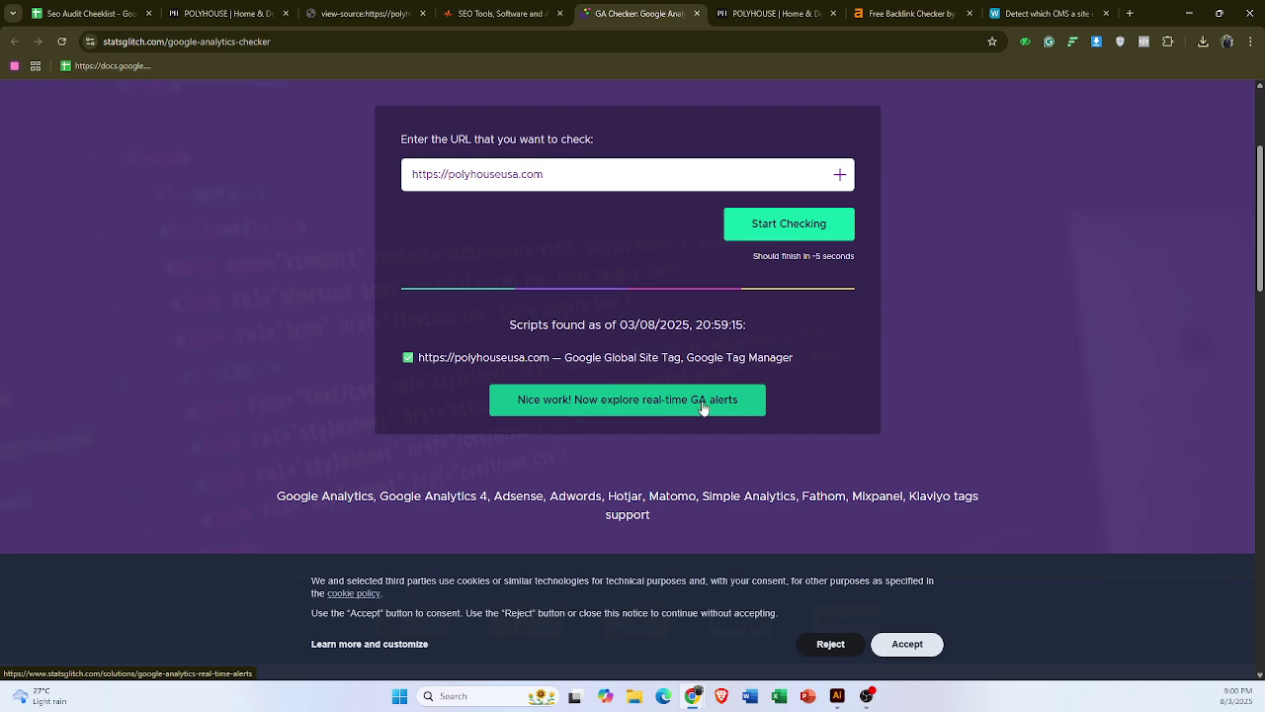
pyautogui.click(641, 402)
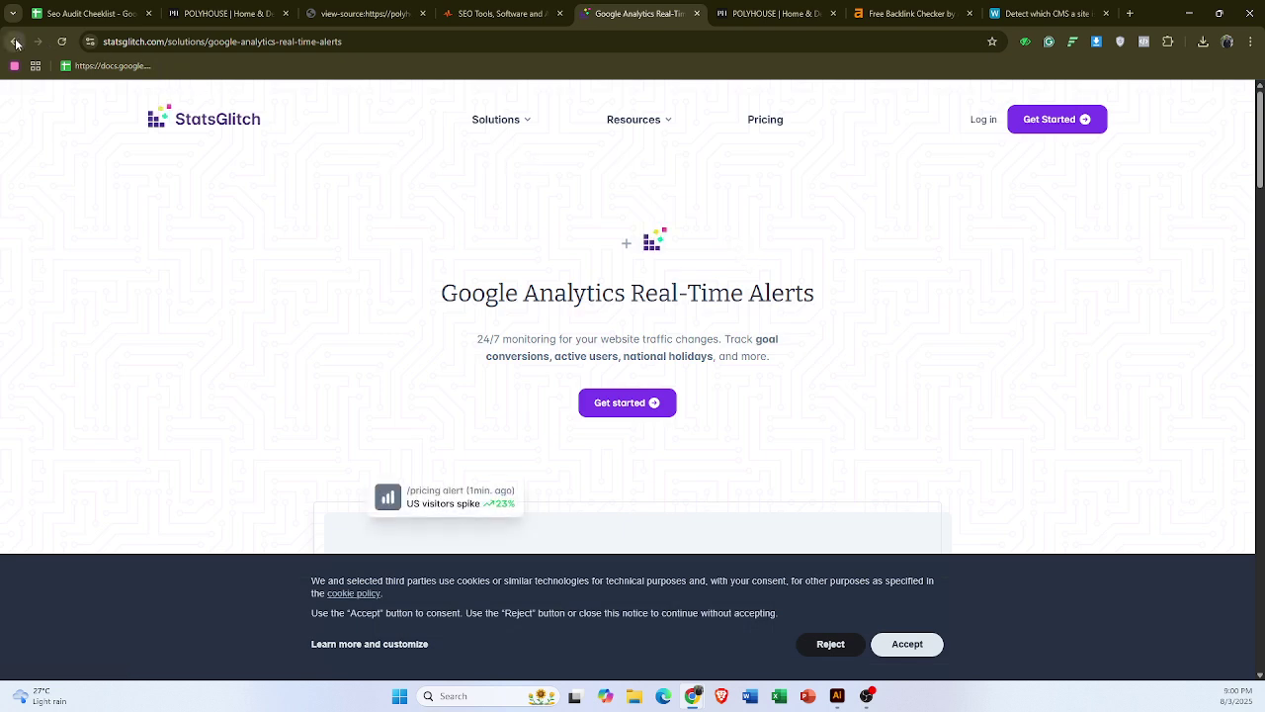
pyautogui.click(16, 44)
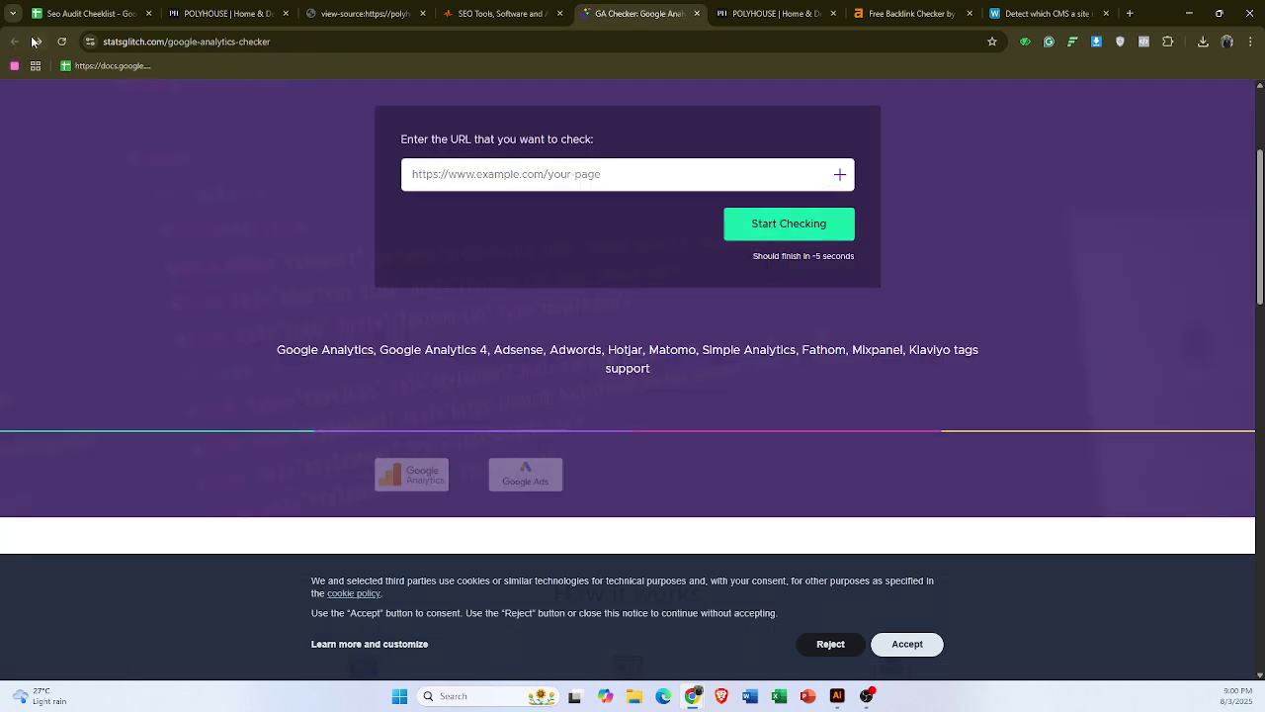
pyautogui.click(635, 174)
pyautogui.write('https://polyhouseusa.com')
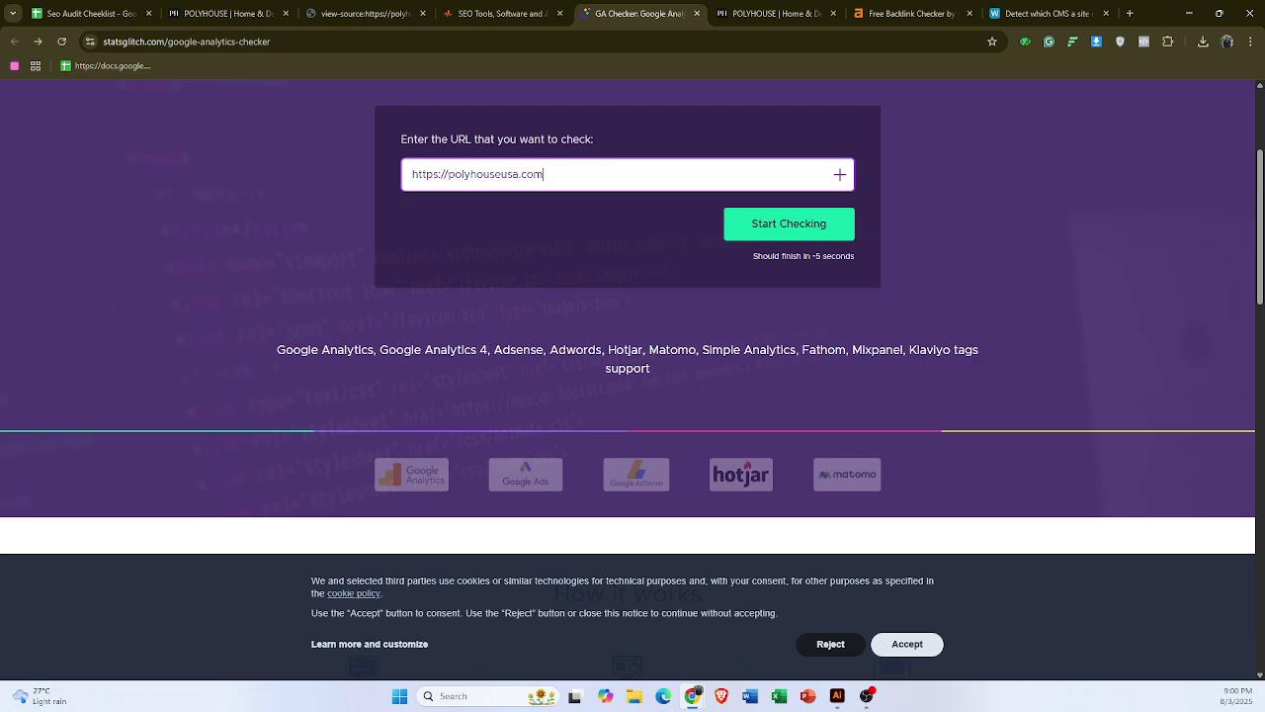
pyautogui.click(794, 226)
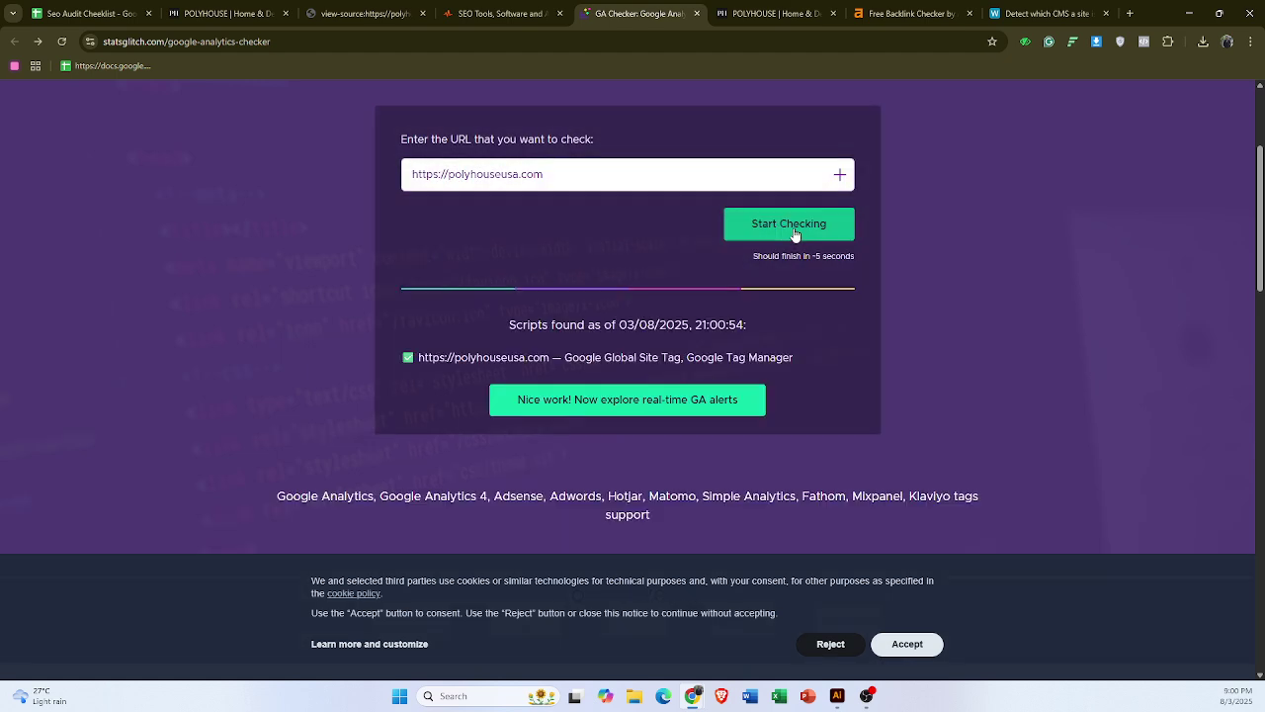
pyautogui.scroll(-2, 793, 234)
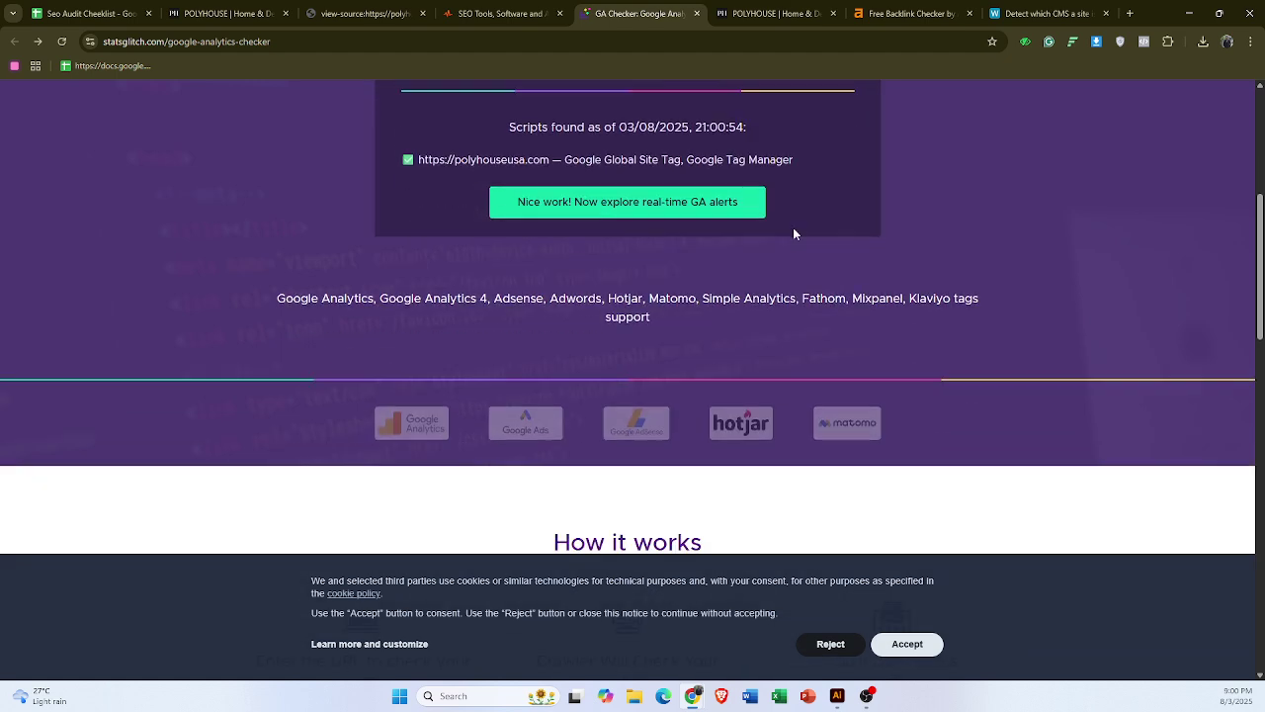
pyautogui.moveTo(277, 301)
pyautogui.mouseDown()
pyautogui.moveTo(989, 286)
pyautogui.moveTo(949, 316)
pyautogui.moveTo(283, 294)
pyautogui.mouseUp()
pyautogui.click(364, 343)
# - In the Seo Audit Cheeklist, set the Google Analytics tracking item to Passed and select the gt matrix score question
pyautogui.click(119, 14)
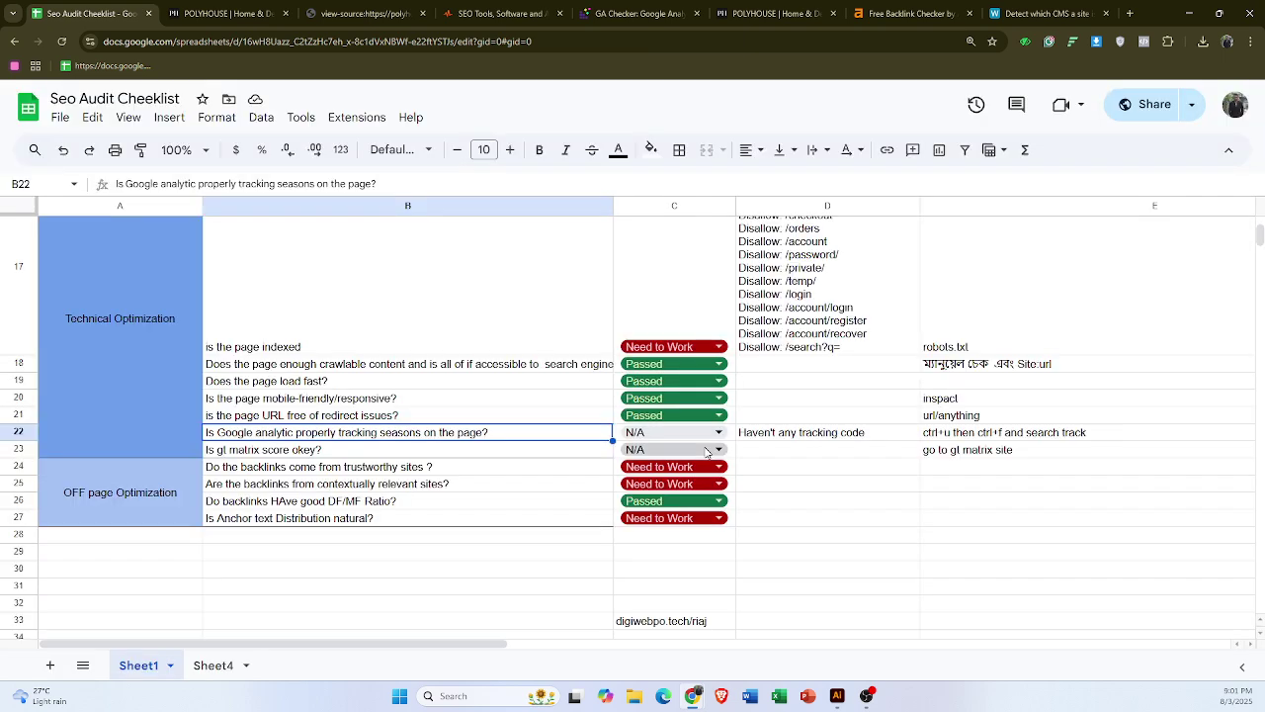
pyautogui.click(658, 436)
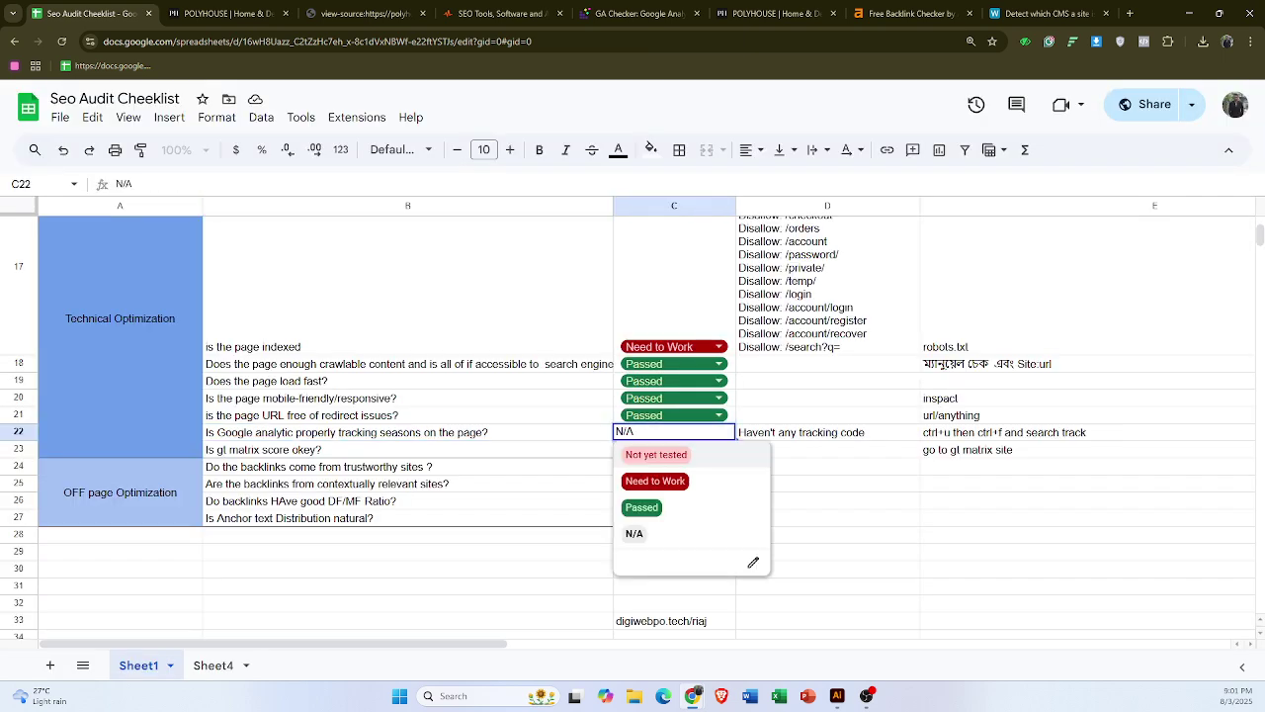
pyautogui.click(648, 510)
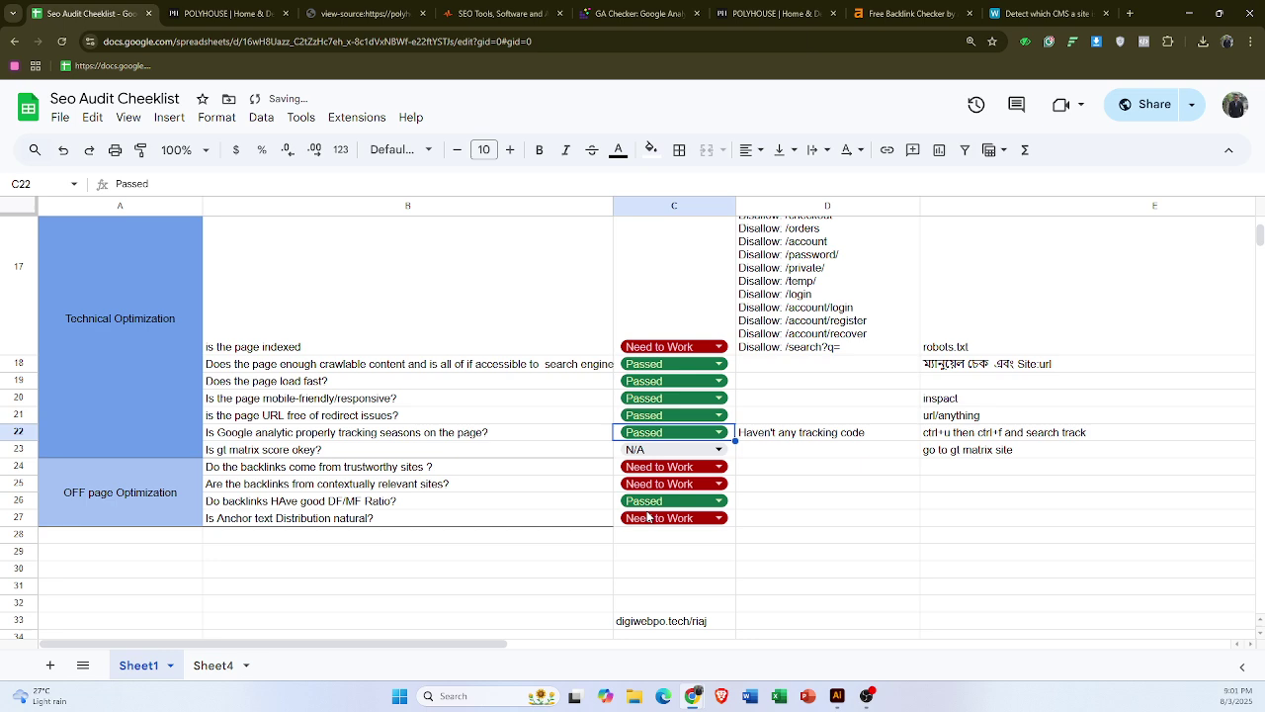
pyautogui.click(855, 539)
pyautogui.click(377, 452)
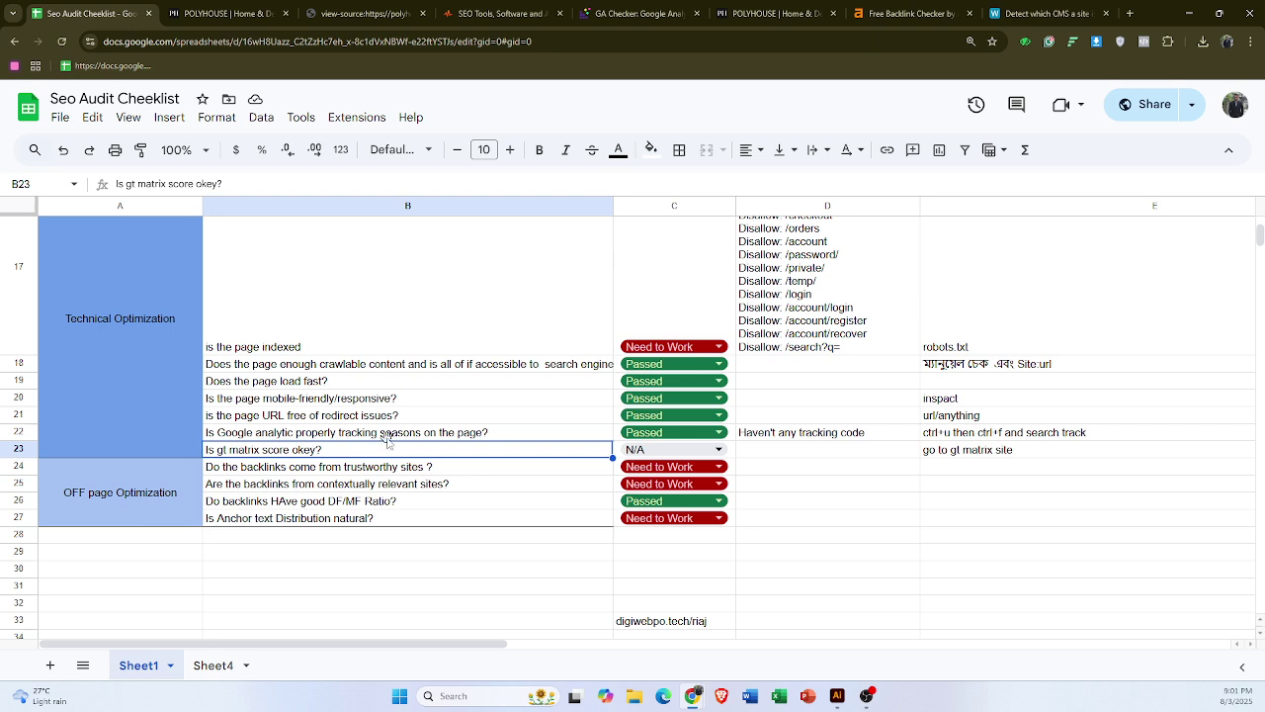
# - Close the page source, analytics checkers, duplicate POLYHOUSE homepage, backlink checker and CMS detector, keeping the checklist and one homepage open
pyautogui.click(245, 13)
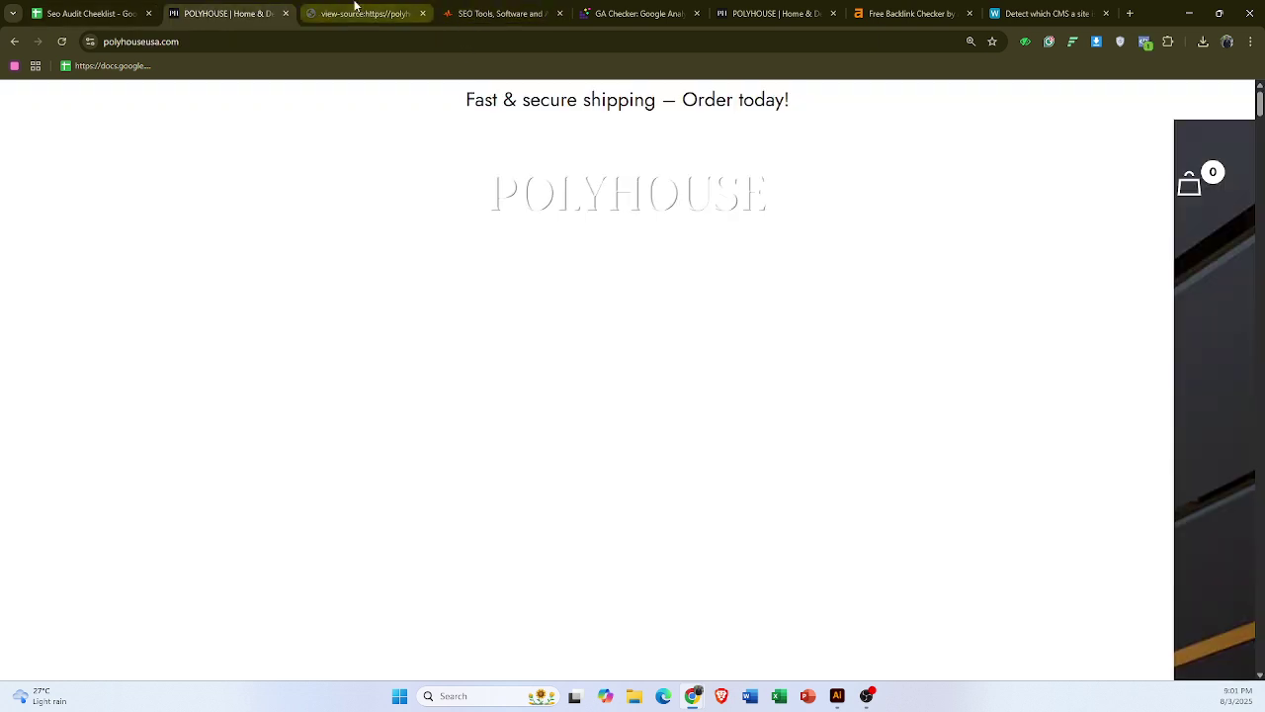
pyautogui.click(390, 13)
pyautogui.click(422, 14)
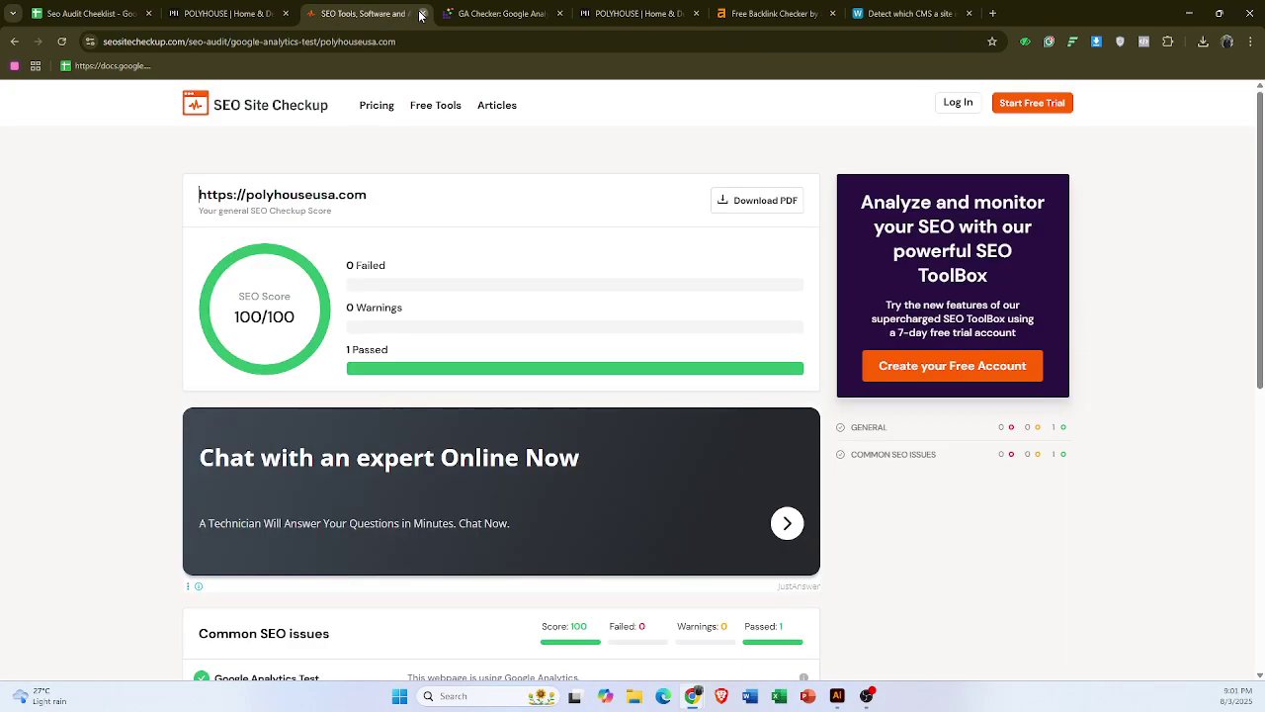
pyautogui.click(422, 14)
pyautogui.click(422, 14)
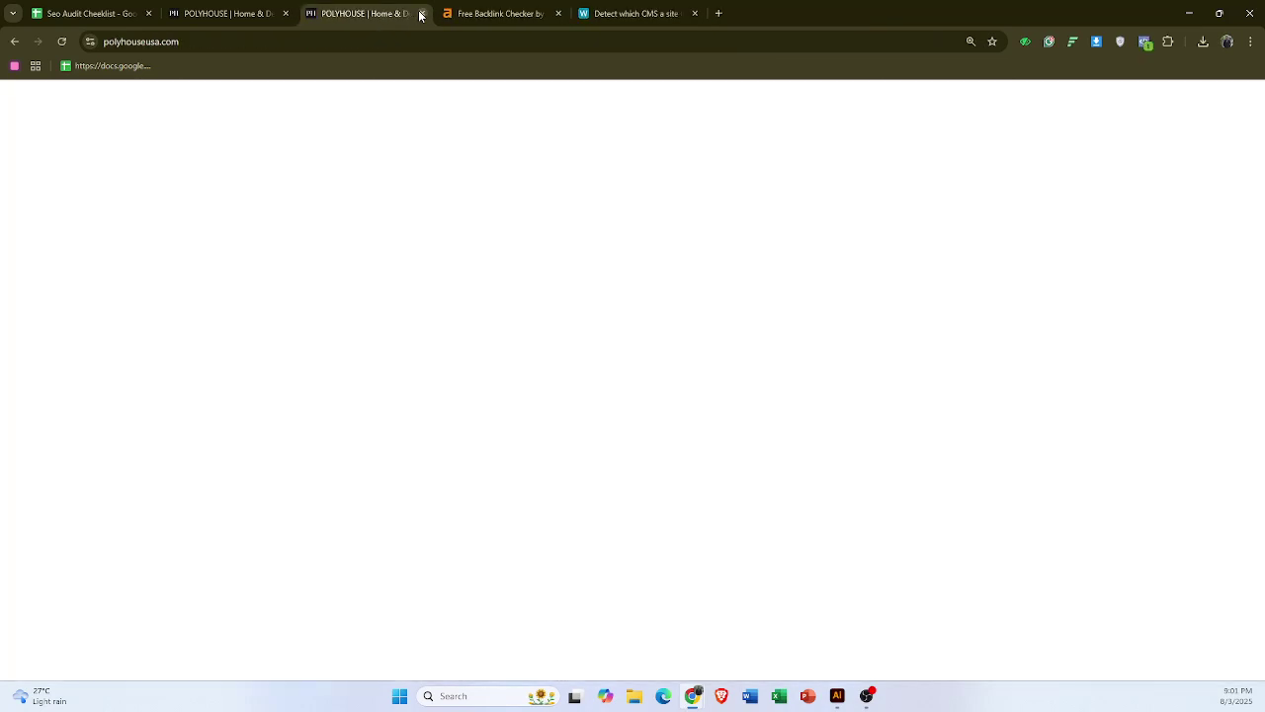
pyautogui.click(421, 14)
pyautogui.click(421, 14)
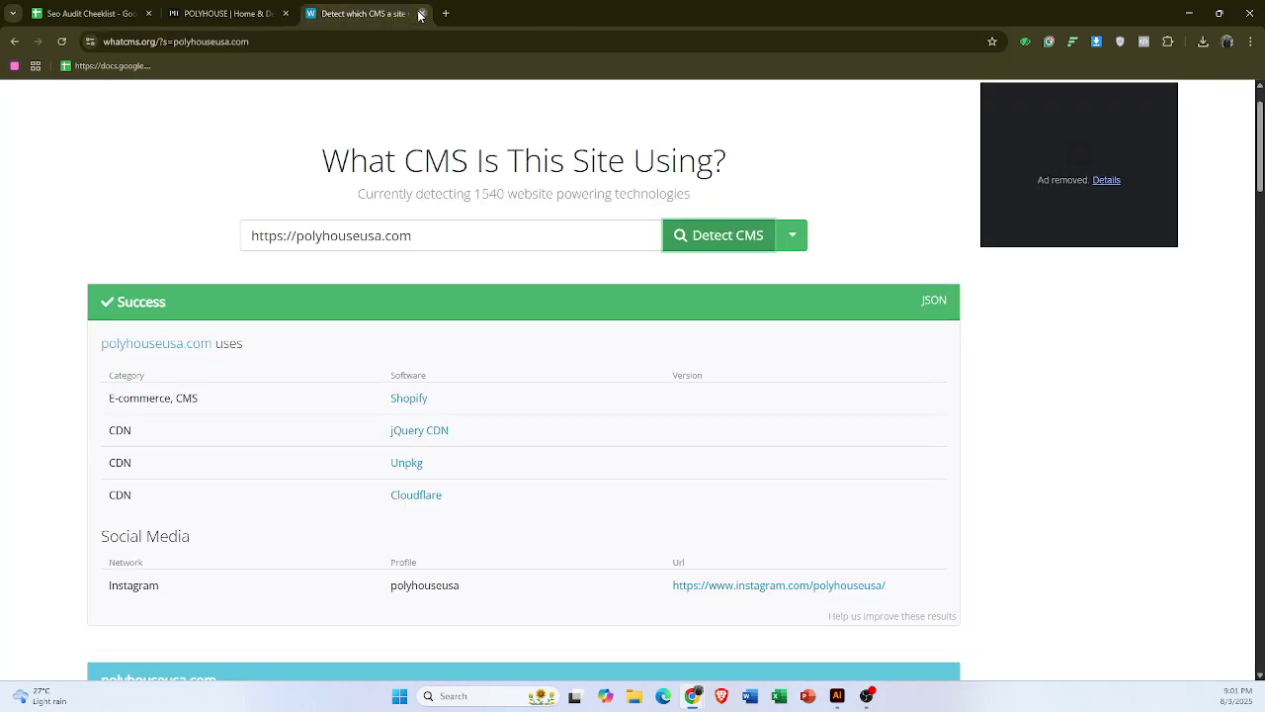
pyautogui.click(420, 14)
# - Search Google for gt matrix in a new tab and open the GTmetrix website
pyautogui.click(348, 13)
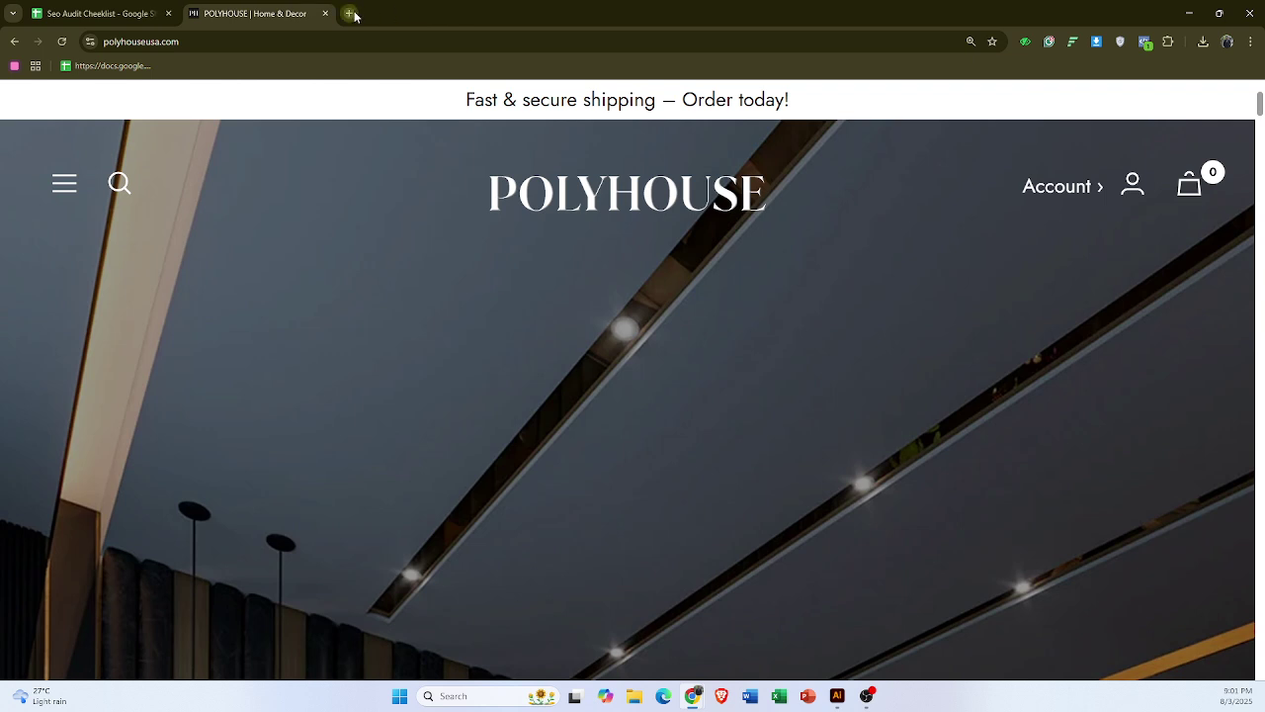
pyautogui.write('gt')
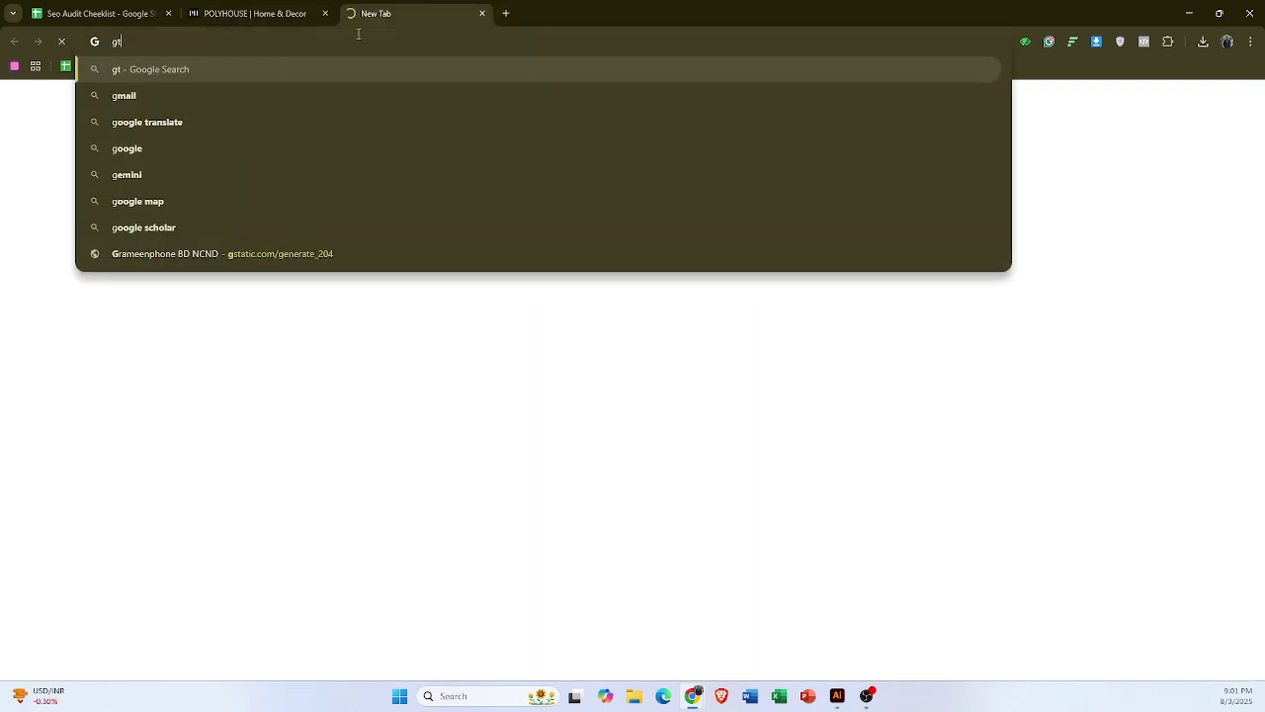
pyautogui.write(' matrix')
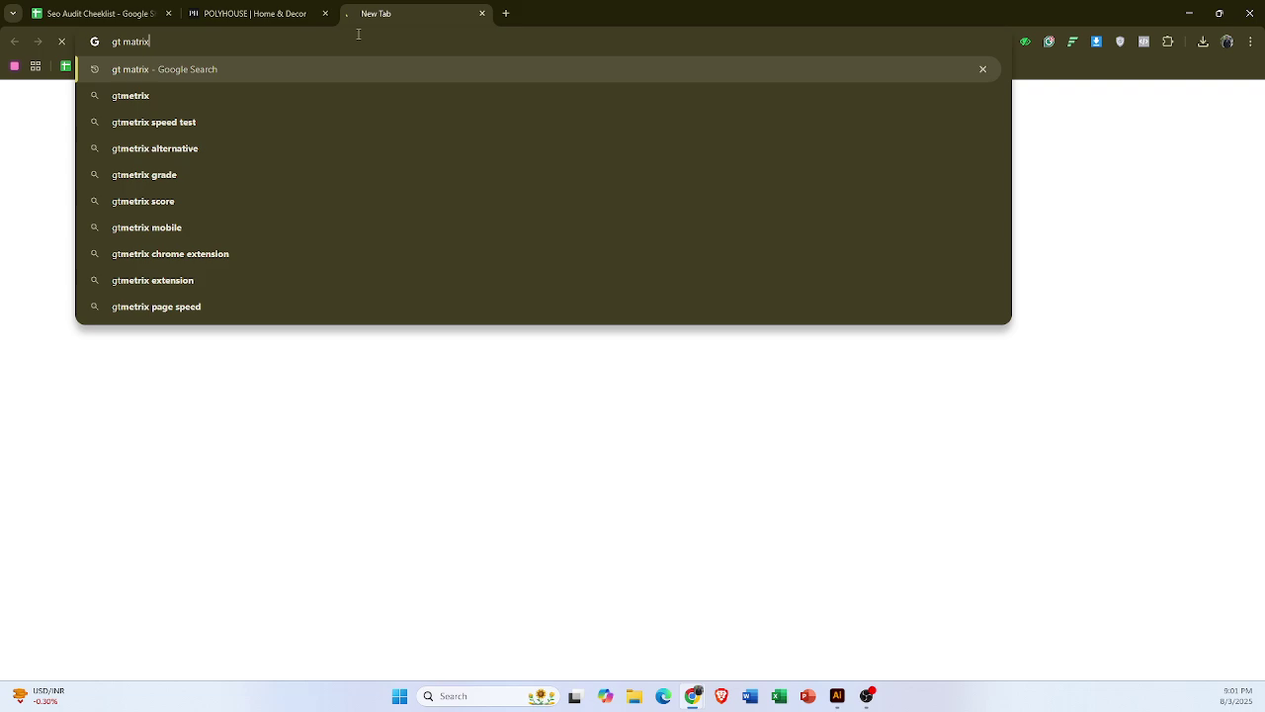
pyautogui.press('Return')
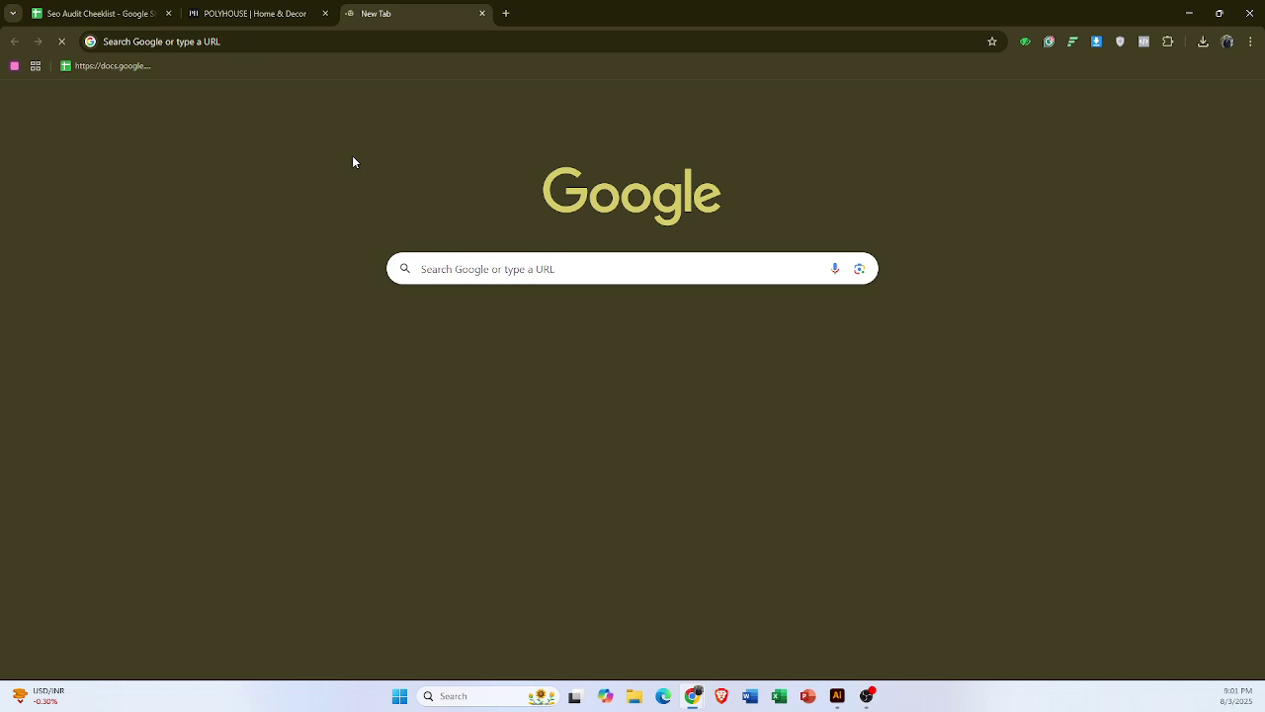
pyautogui.write('gt matrix')
pyautogui.press('Return')
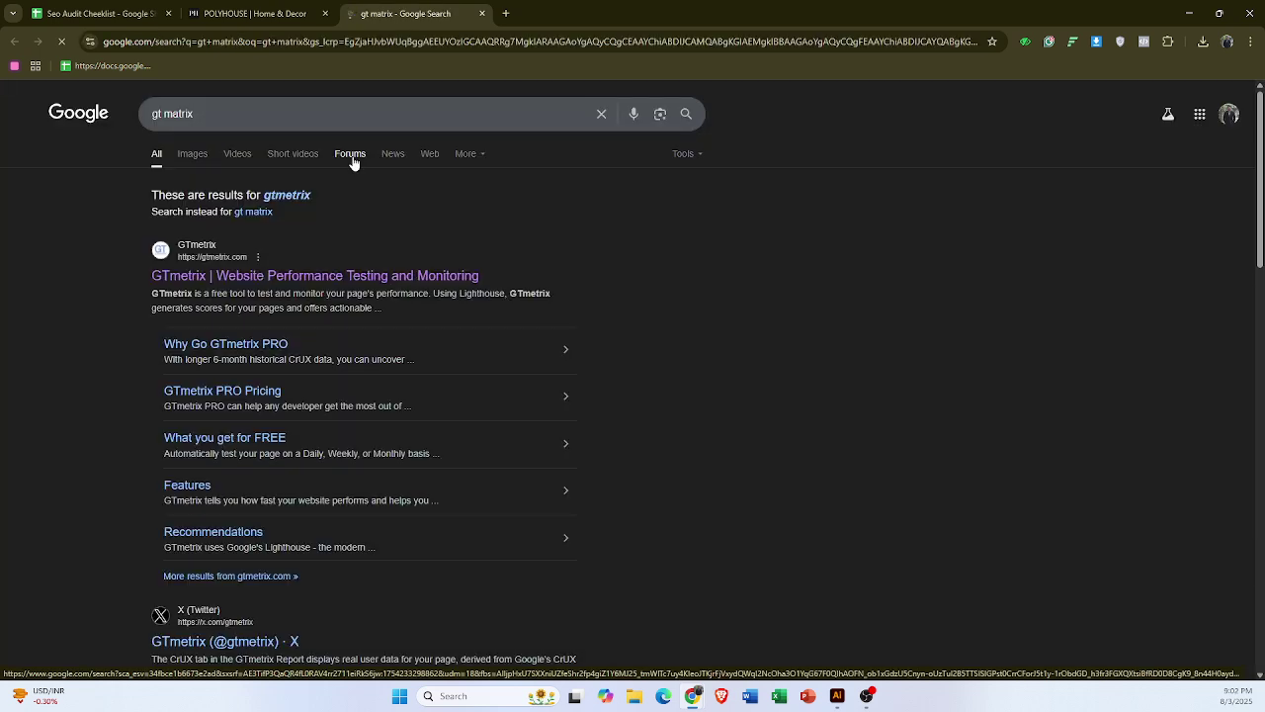
pyautogui.click(330, 283)
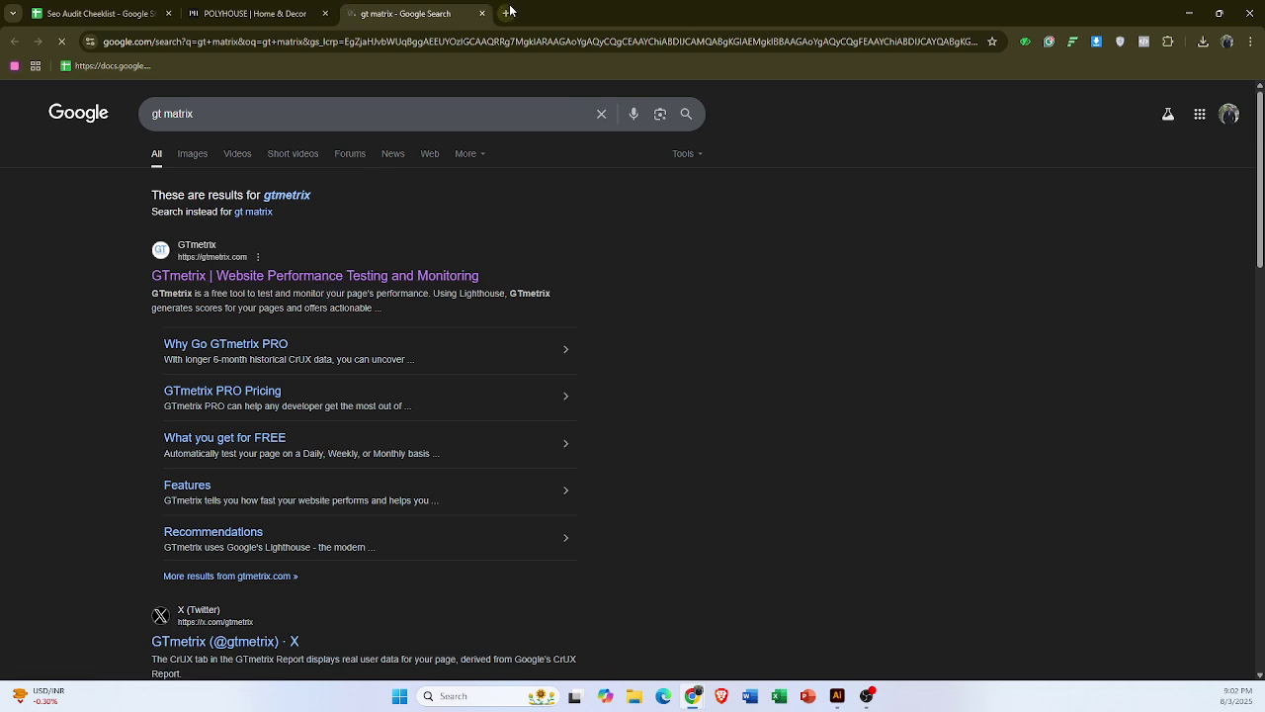
# - Search Google for pagespeed insight in another new tab and open the PageSpeed Insights site
pyautogui.click(505, 13)
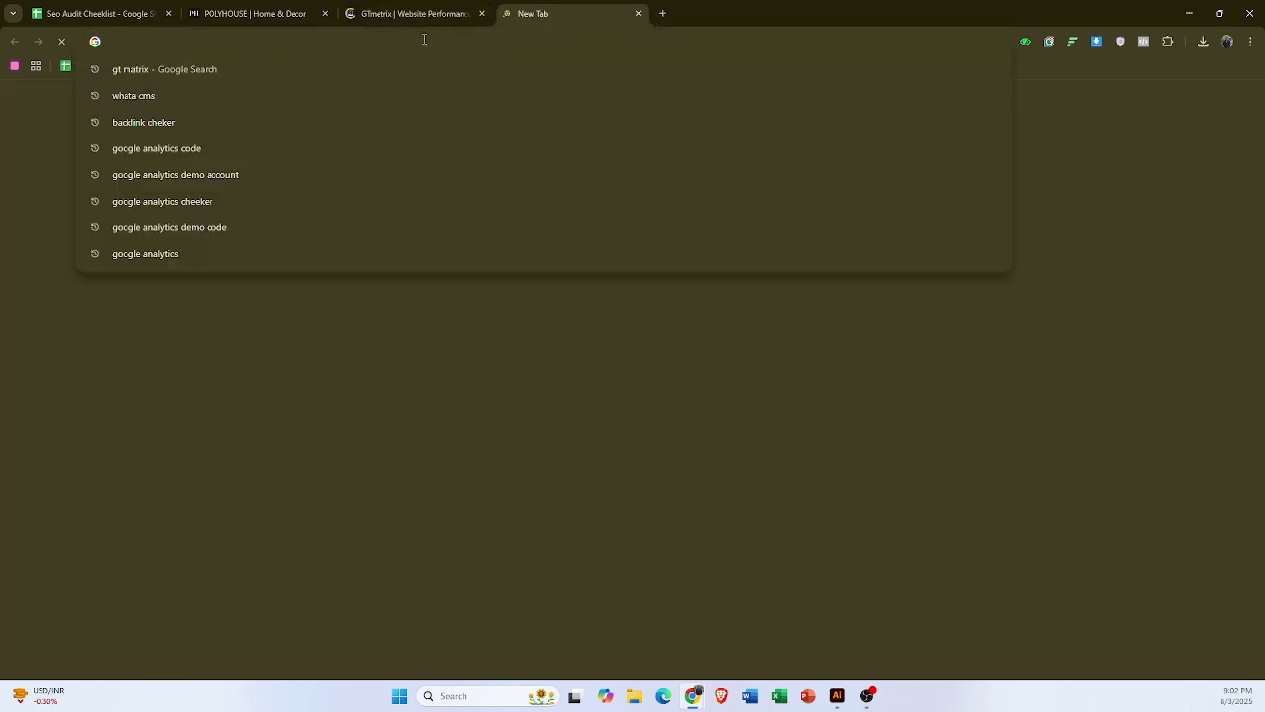
pyautogui.write('page ')
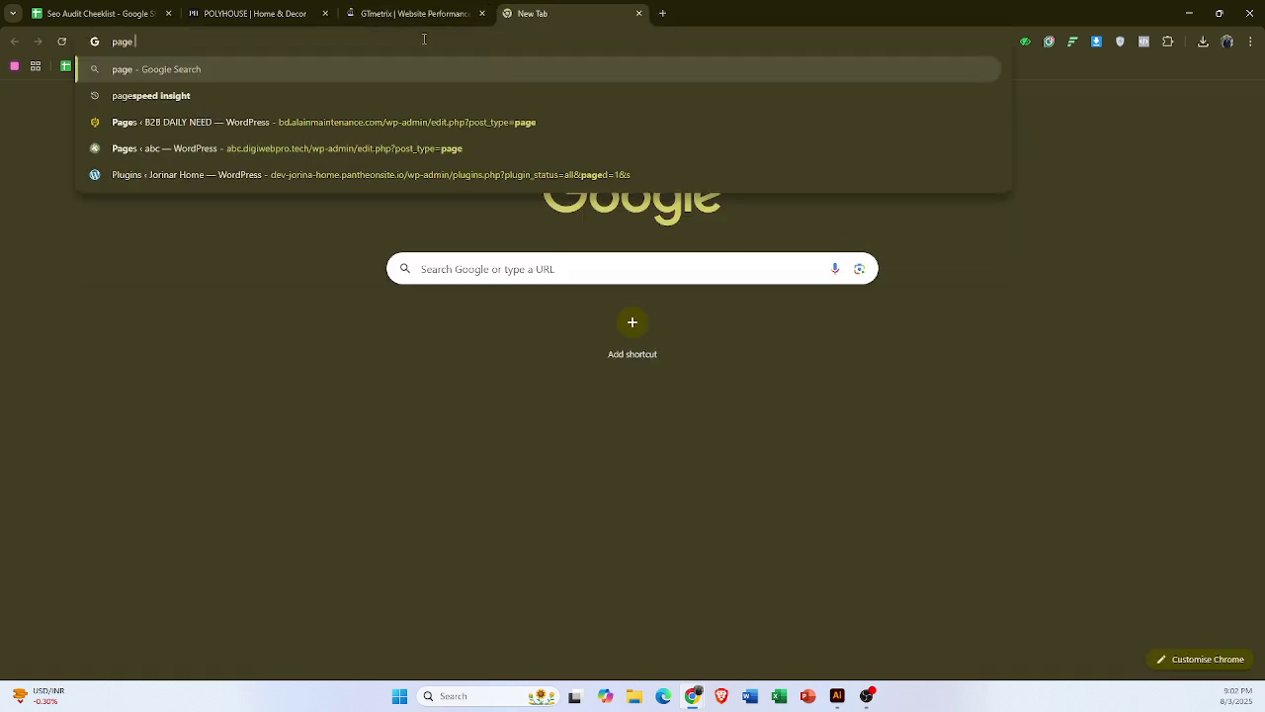
pyautogui.write('speed ins')
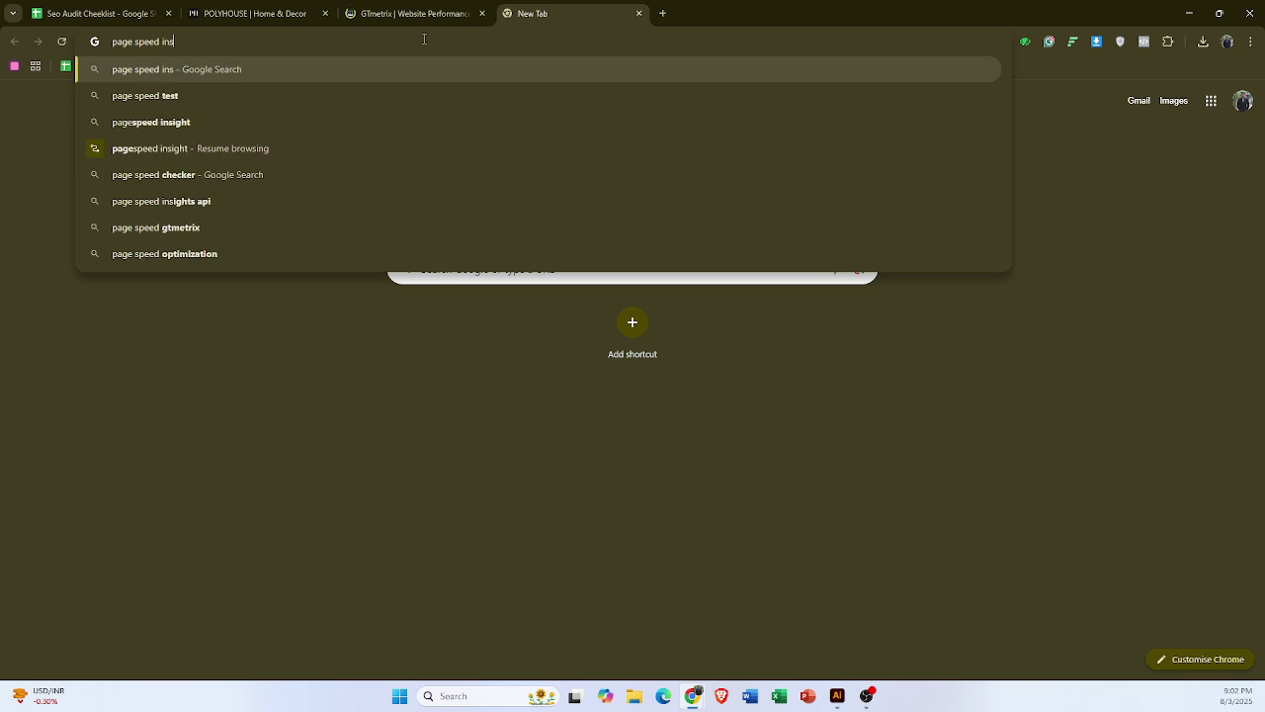
pyautogui.click(250, 104)
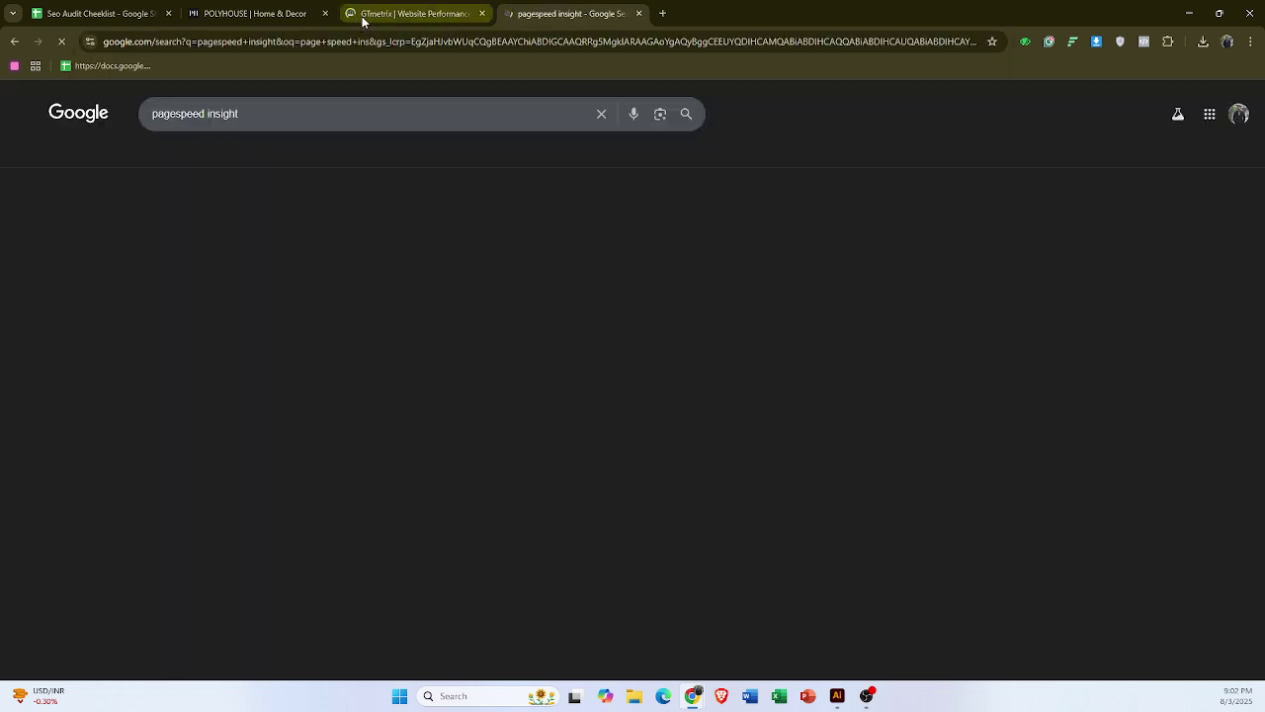
pyautogui.click(362, 16)
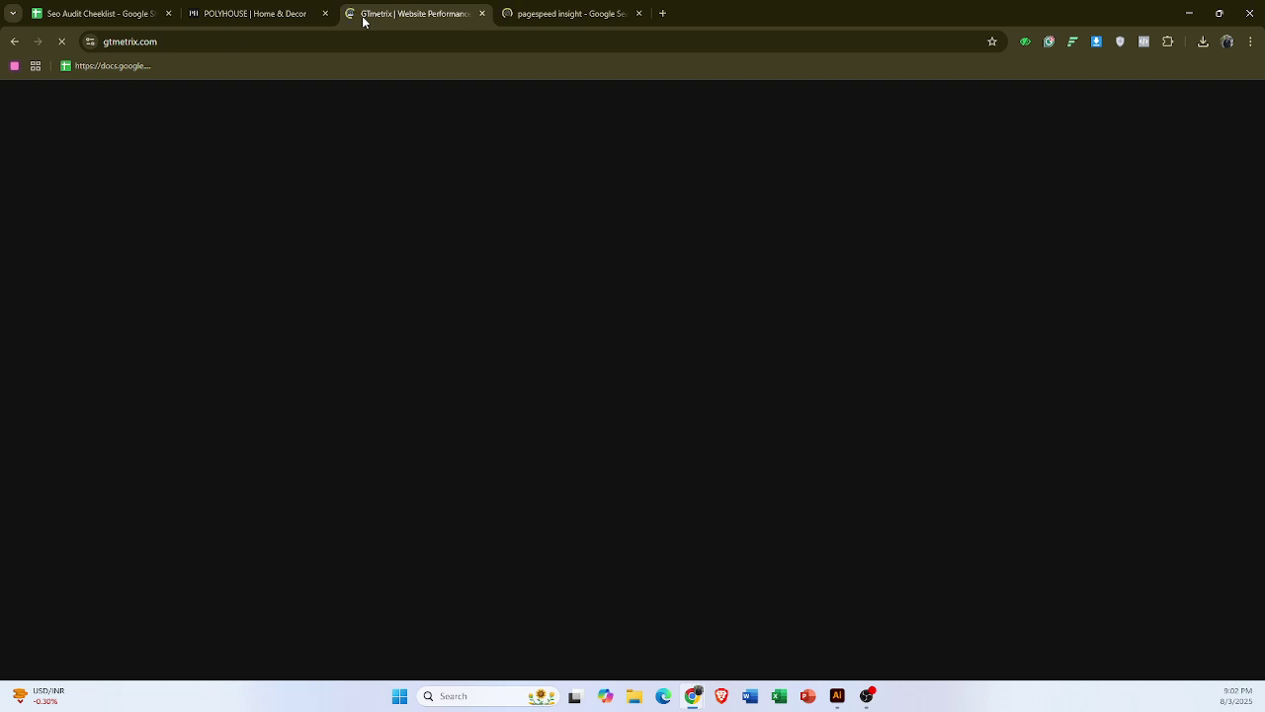
pyautogui.click(538, 8)
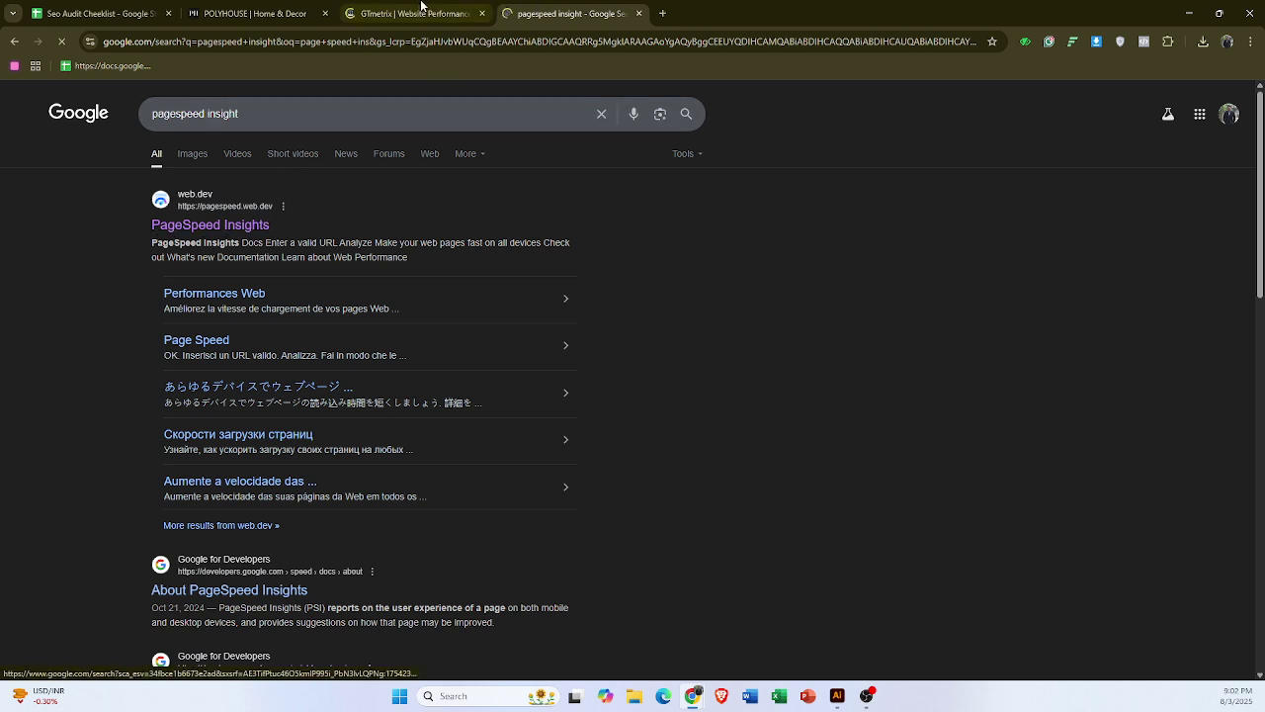
pyautogui.click(421, 8)
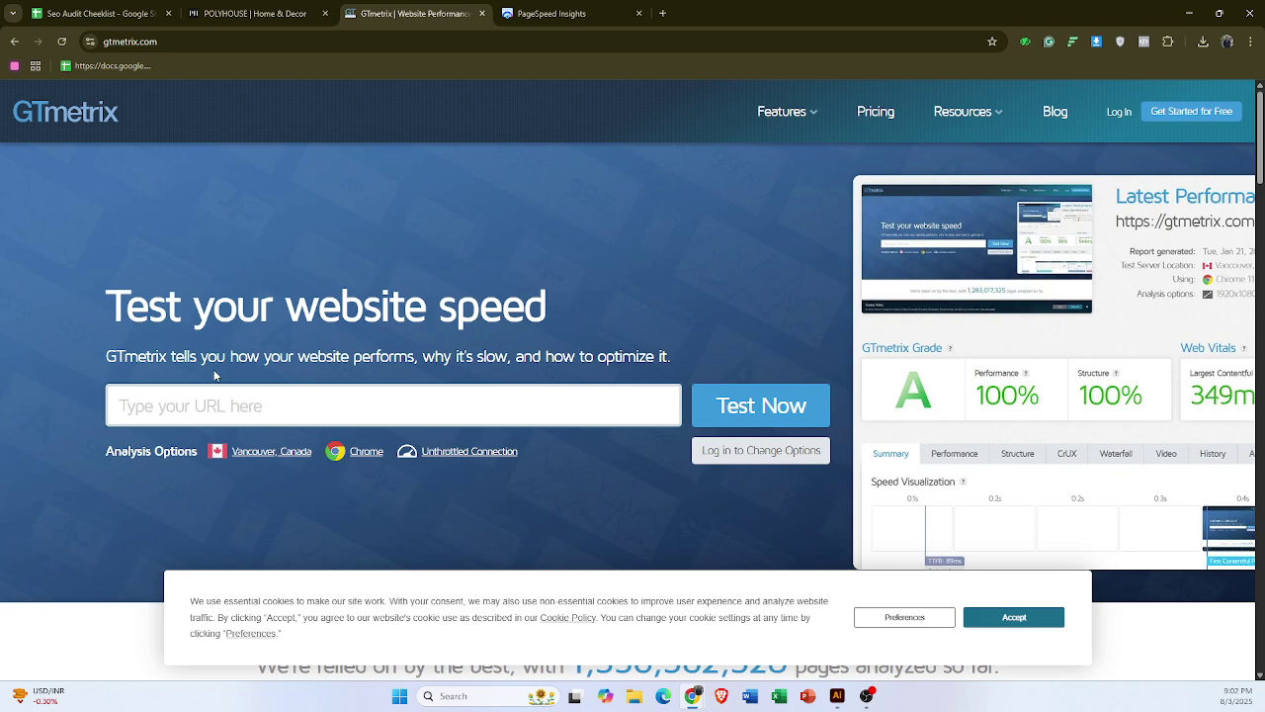
pyautogui.click(747, 427)
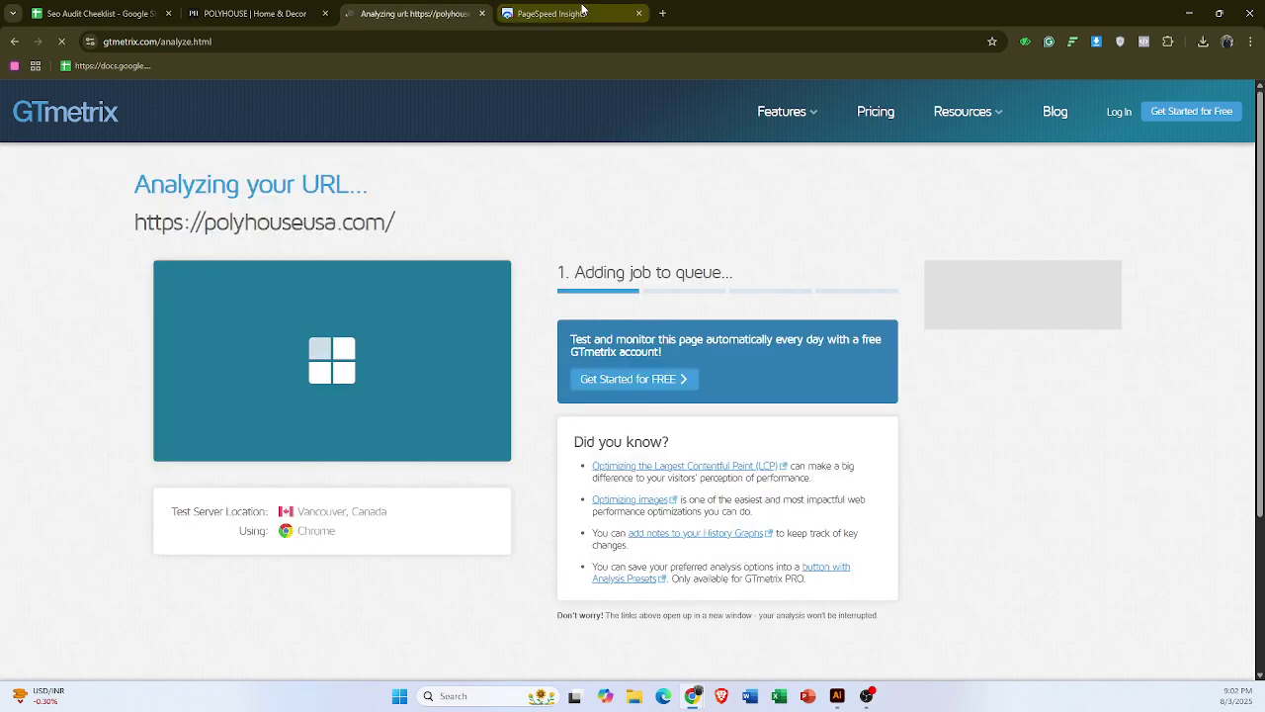
pyautogui.click(583, 10)
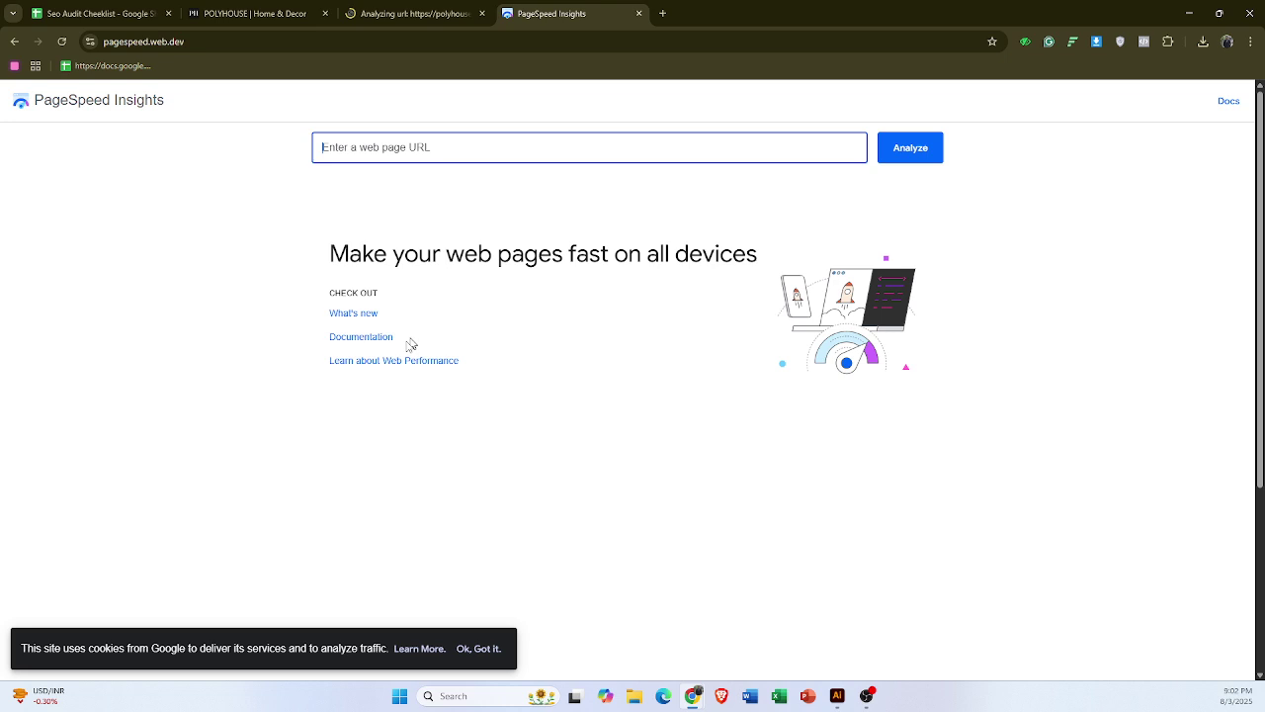
pyautogui.click(415, 141)
pyautogui.write('https://polyhouseusa.com')
pyautogui.click(913, 155)
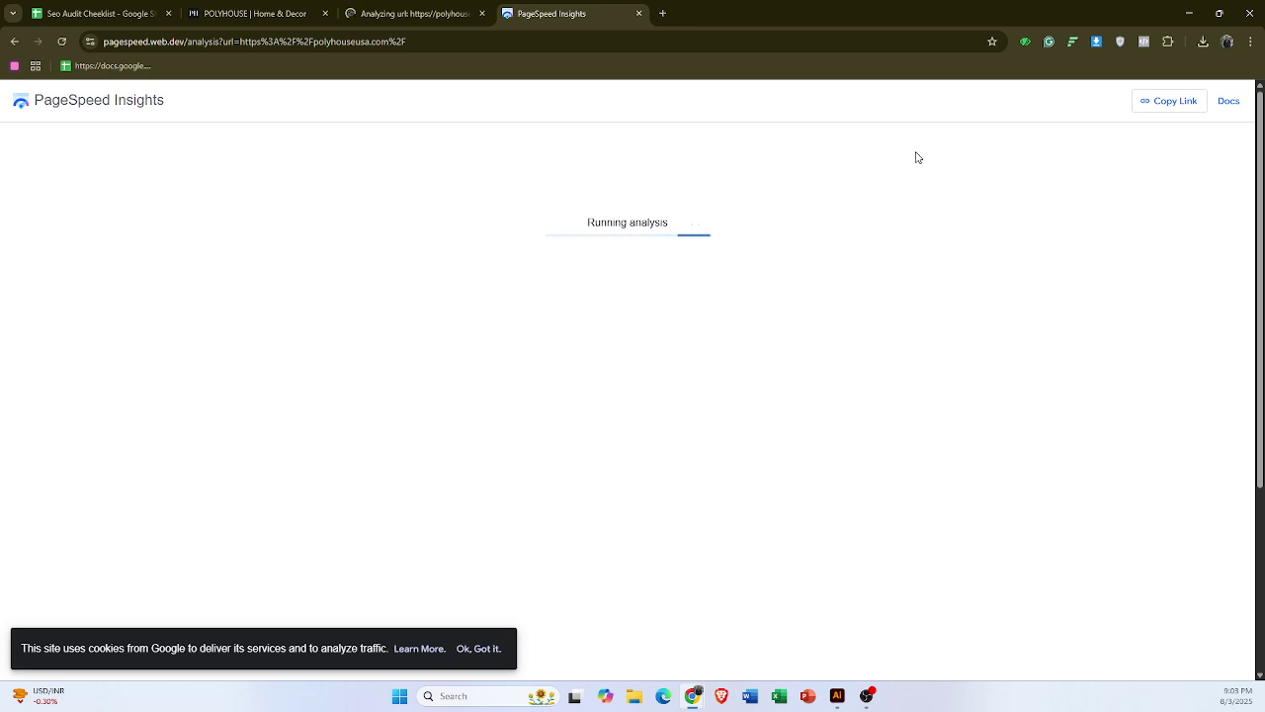
# - Review the GTmetrix report's grade, performance score and Web Vitals, including Largest Contentful Paint
pyautogui.click(420, 10)
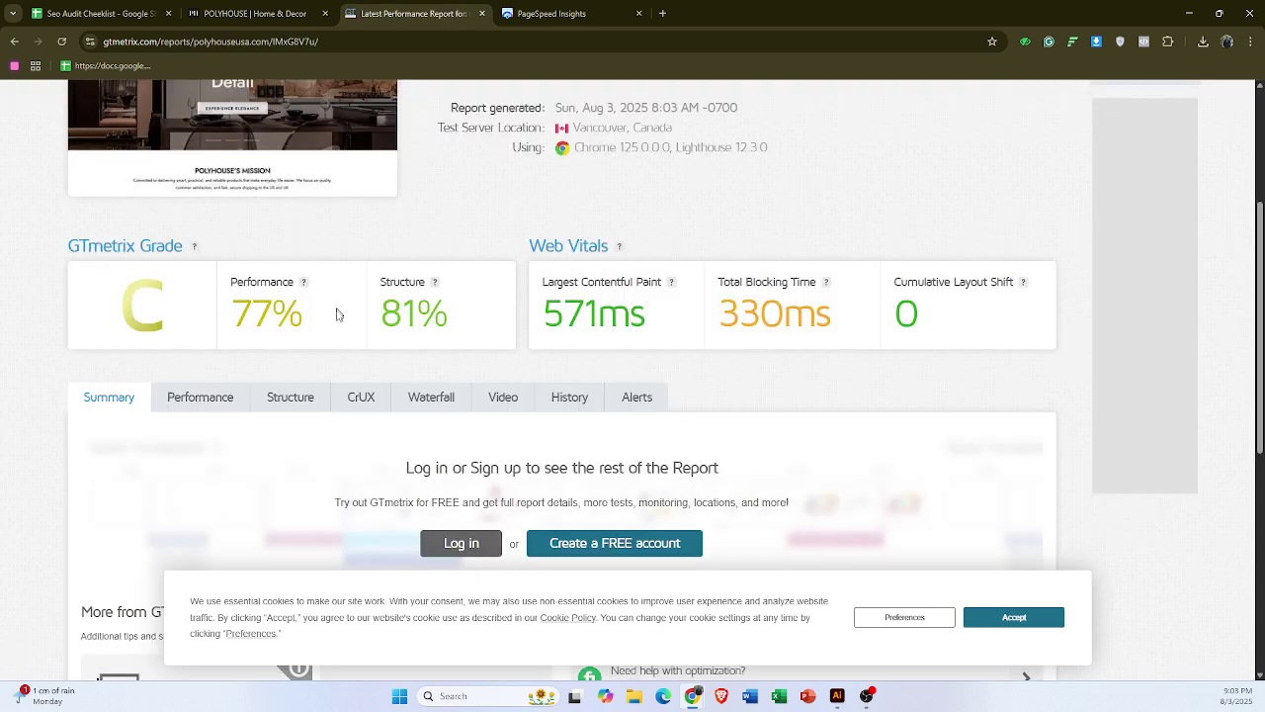
pyautogui.tripleClick(319, 324)
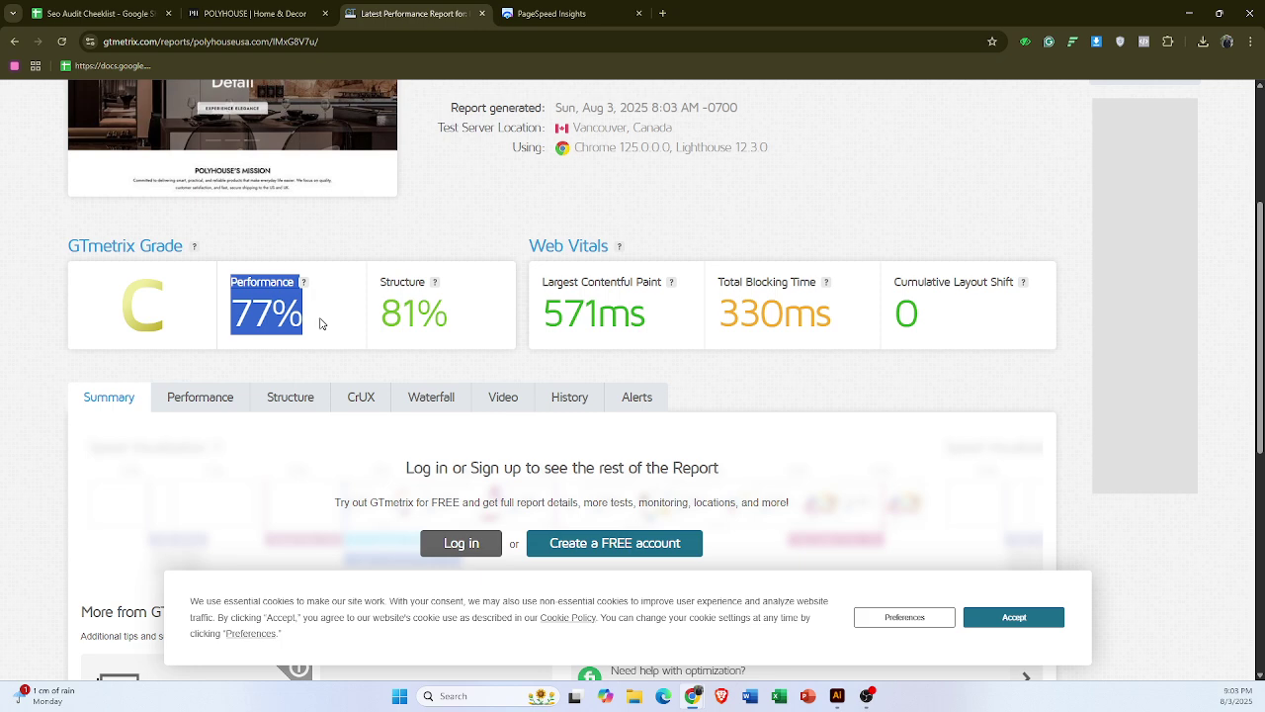
pyautogui.click(116, 310)
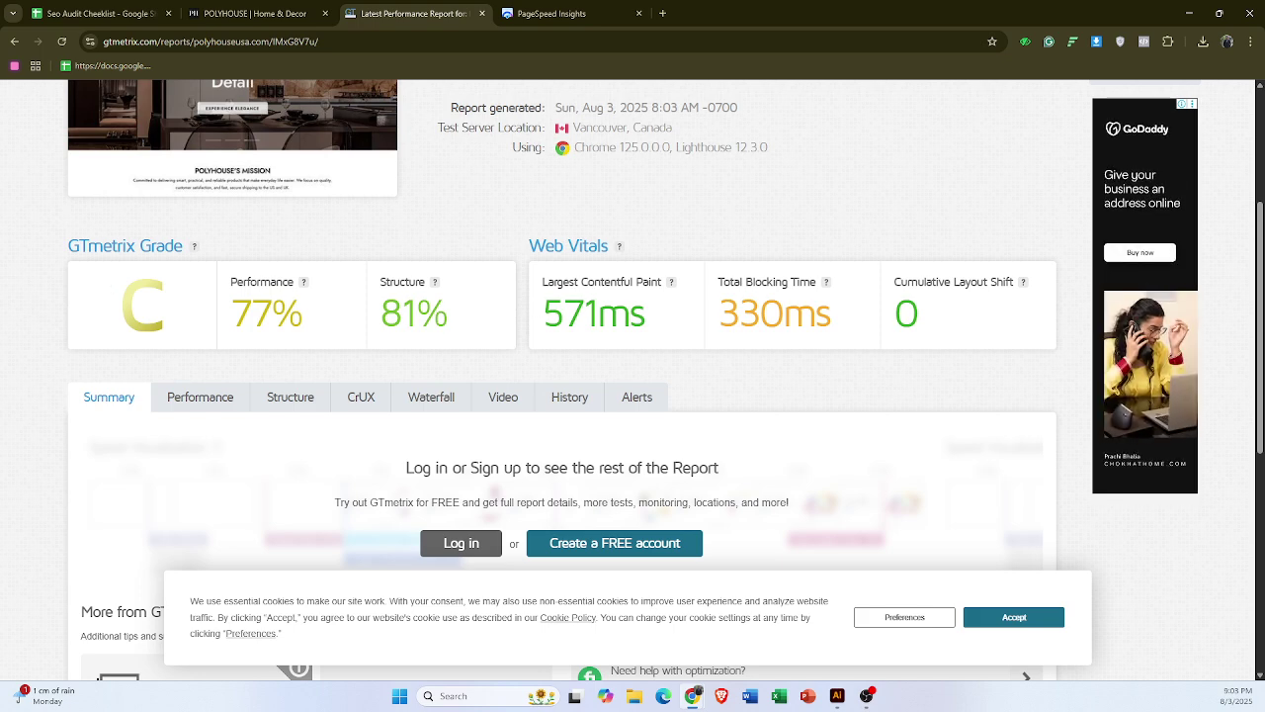
pyautogui.moveTo(656, 314); pyautogui.dragTo(547, 309)
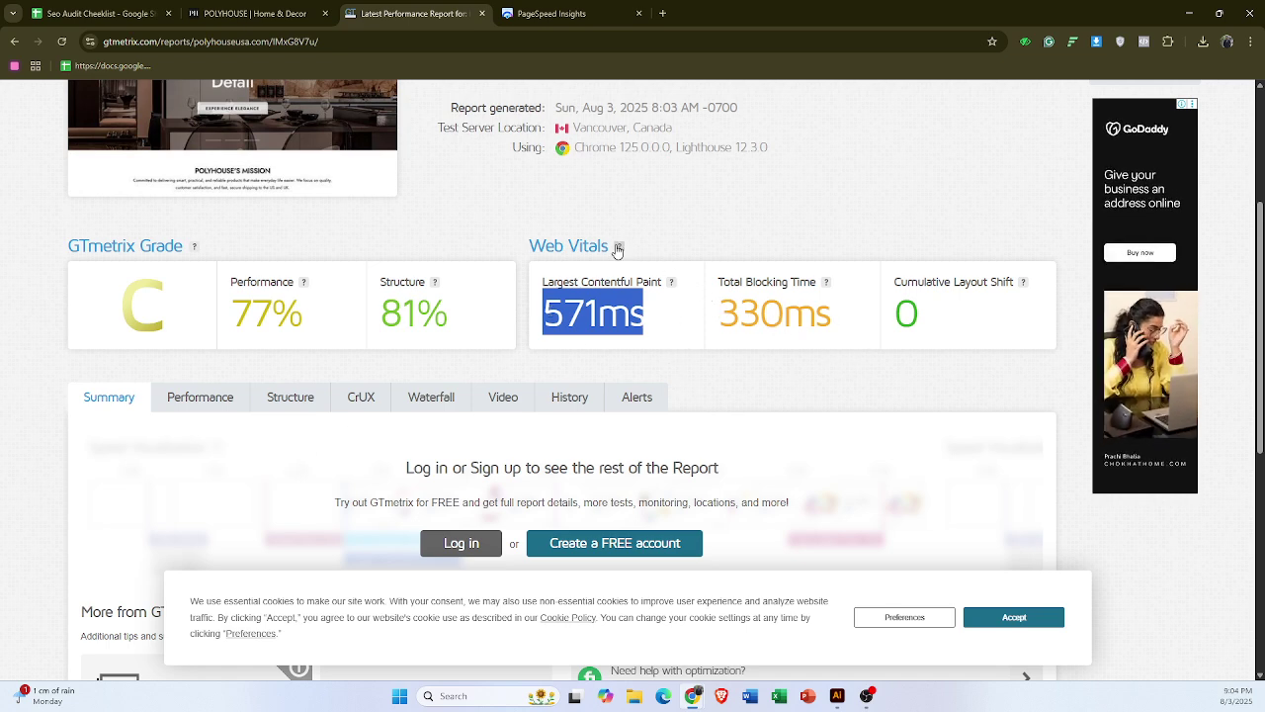
pyautogui.scroll(4, 692, 326)
pyautogui.scroll(-4, 588, 368)
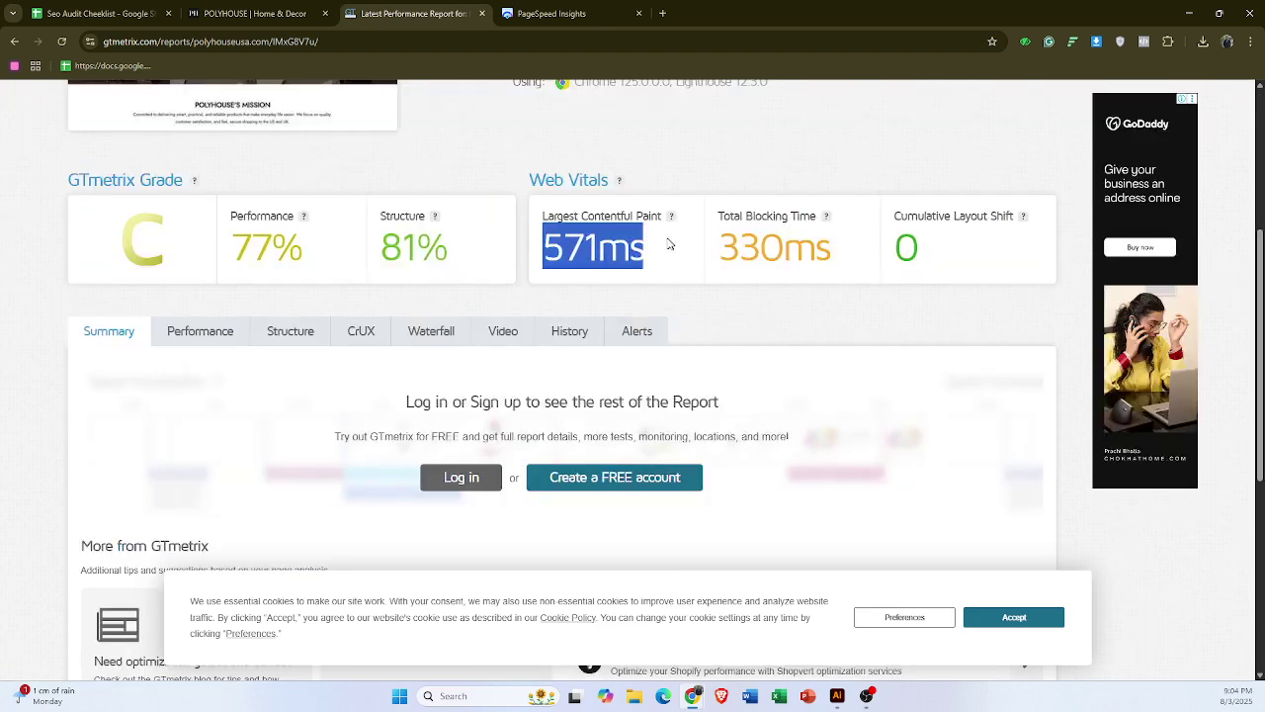
pyautogui.click(742, 314)
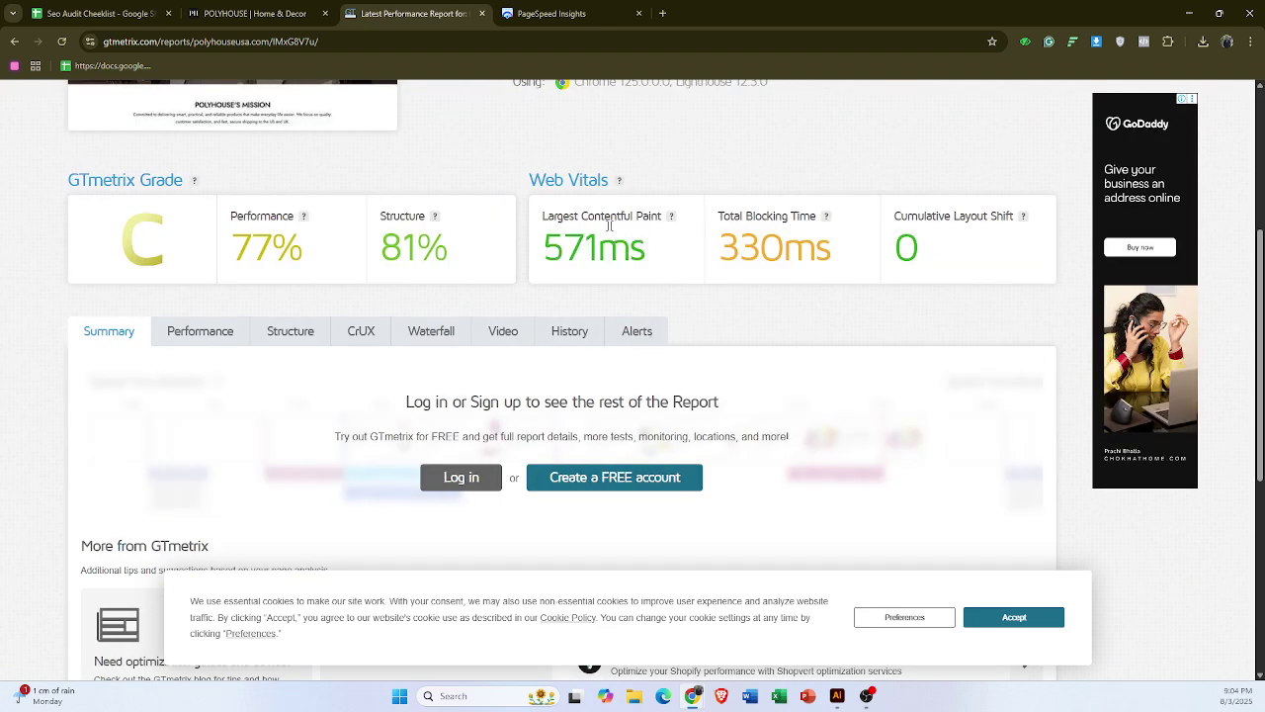
# - Check the PageSpeed Insights analysis and the POLYHOUSE homepage, and return to the GTmetrix Largest Contentful Paint value
pyautogui.click(576, 14)
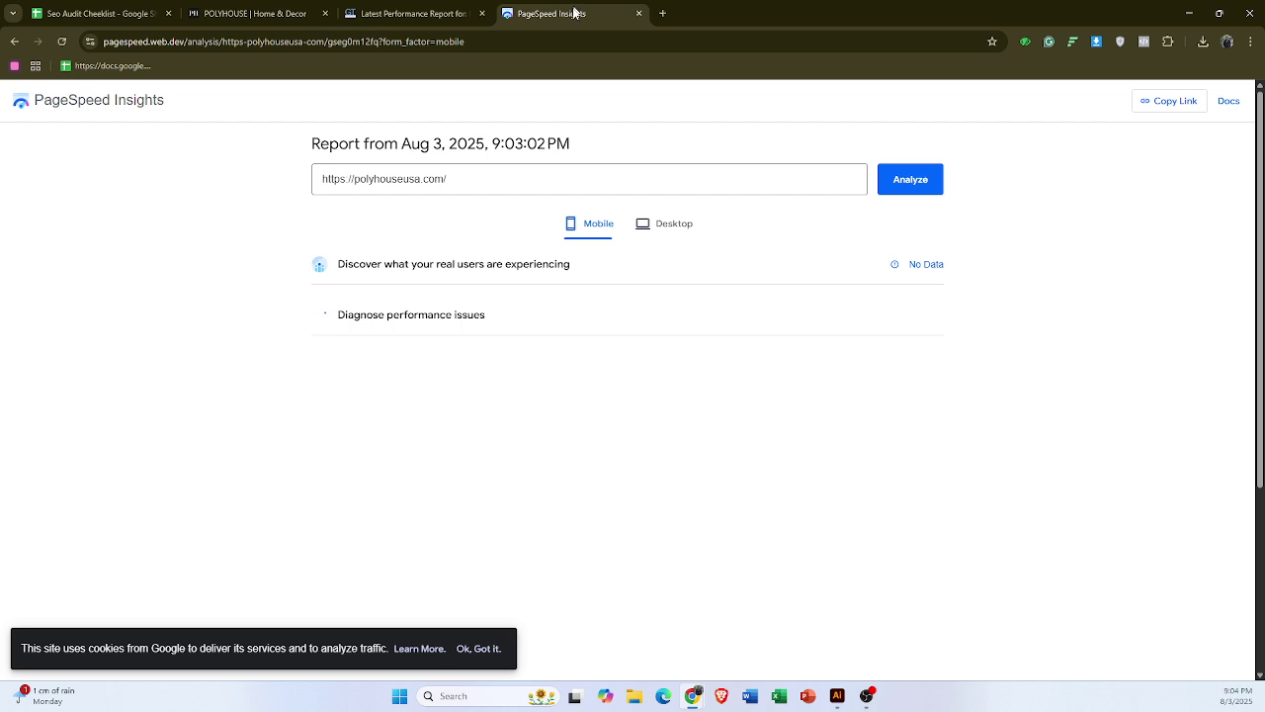
pyautogui.click(275, 12)
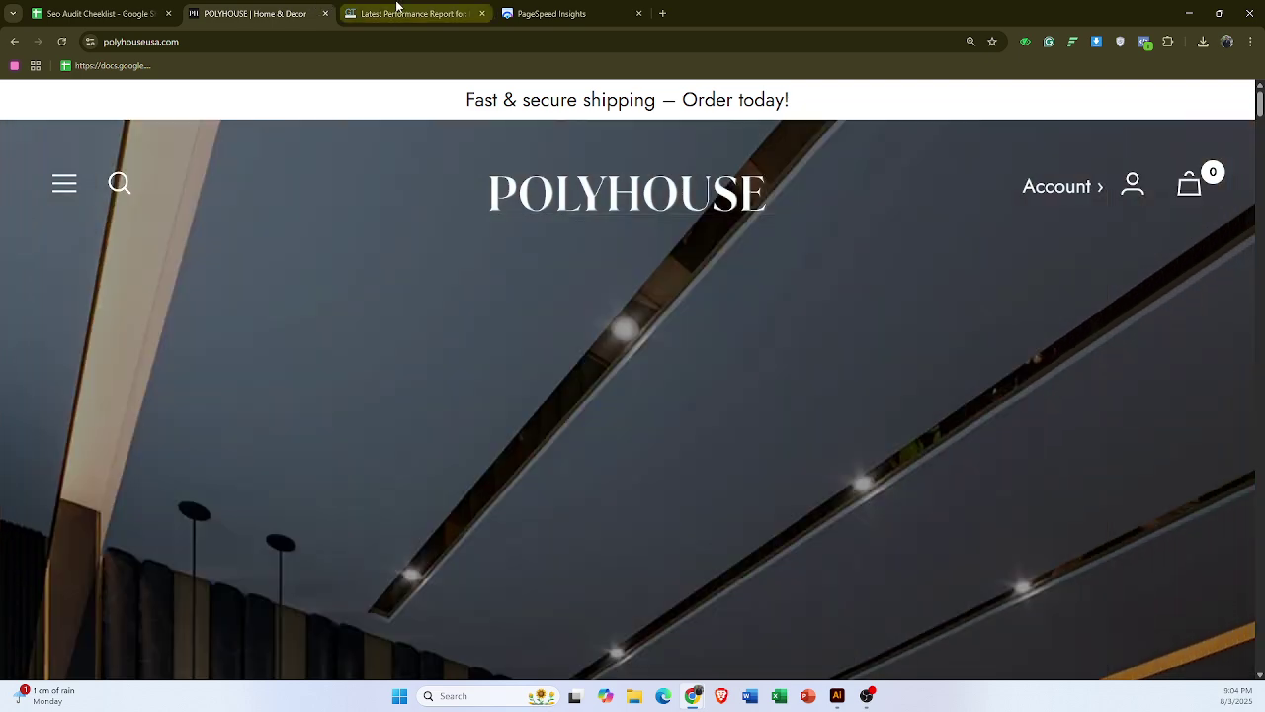
pyautogui.click(400, 13)
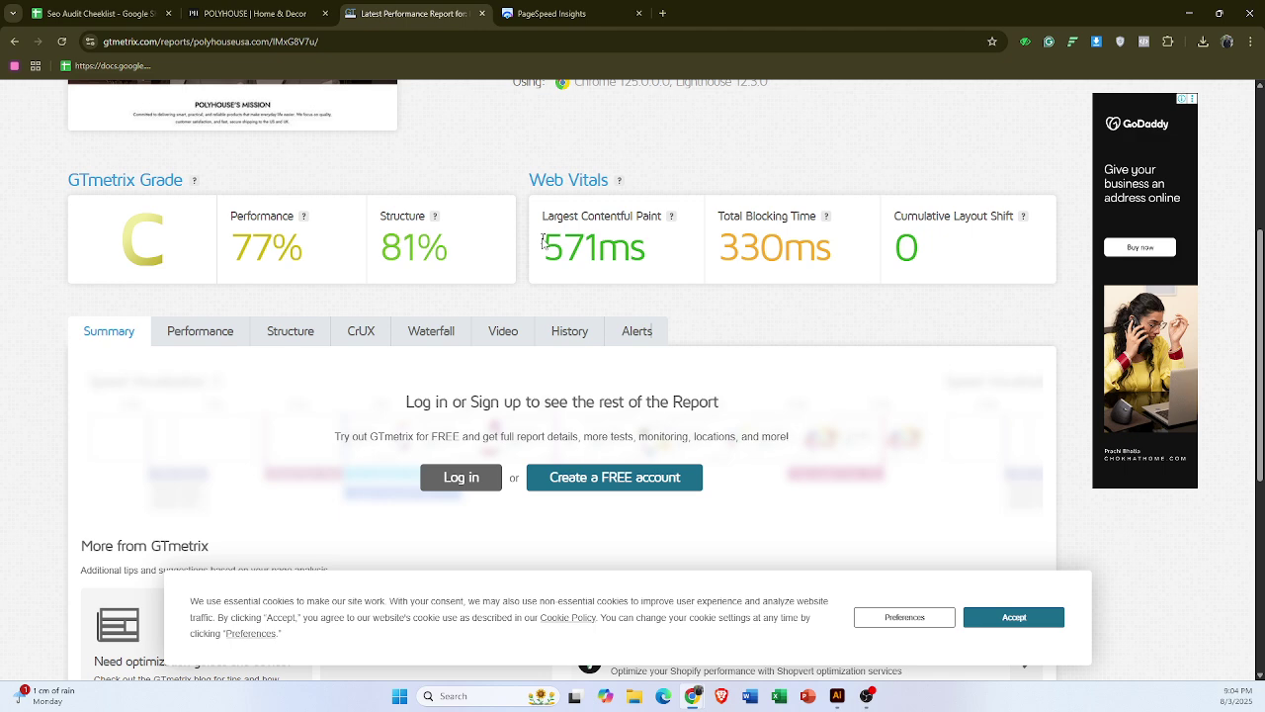
pyautogui.moveTo(543, 240); pyautogui.dragTo(696, 261)
pyautogui.click(725, 309)
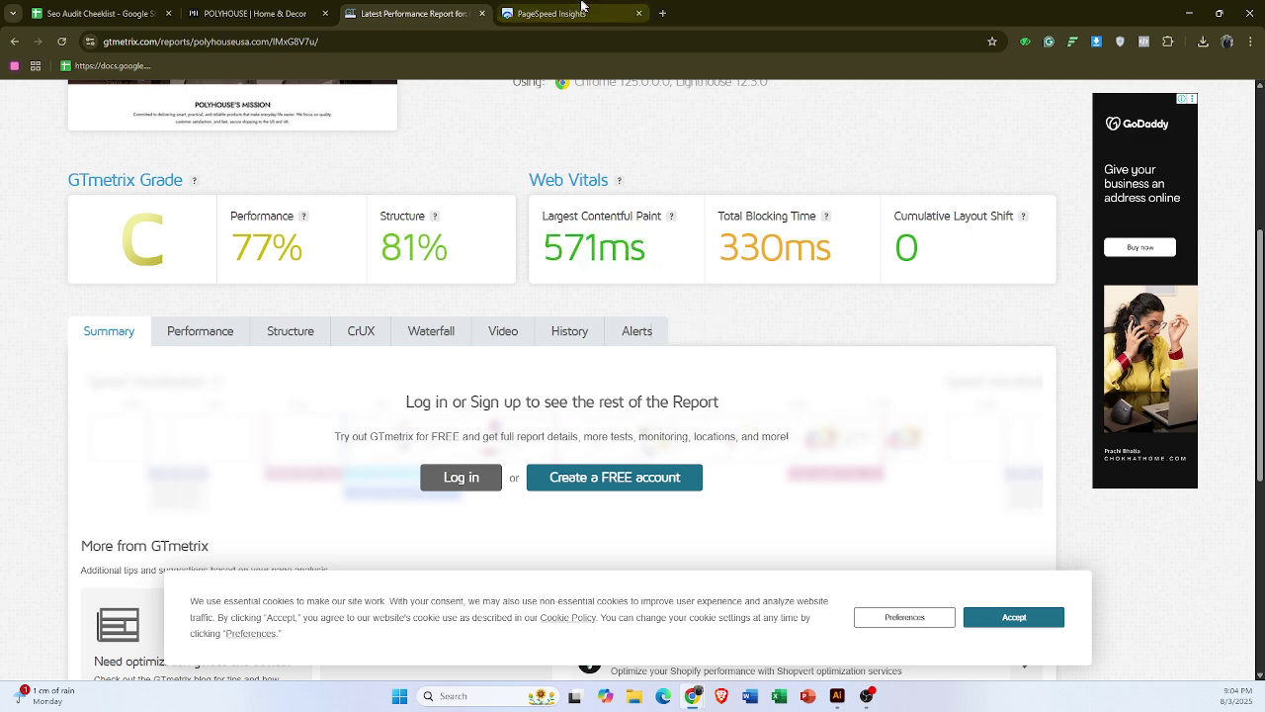
# - View the PageSpeed Insights mobile scores, switch to the Desktop results and examine the performance metrics
pyautogui.click(582, 9)
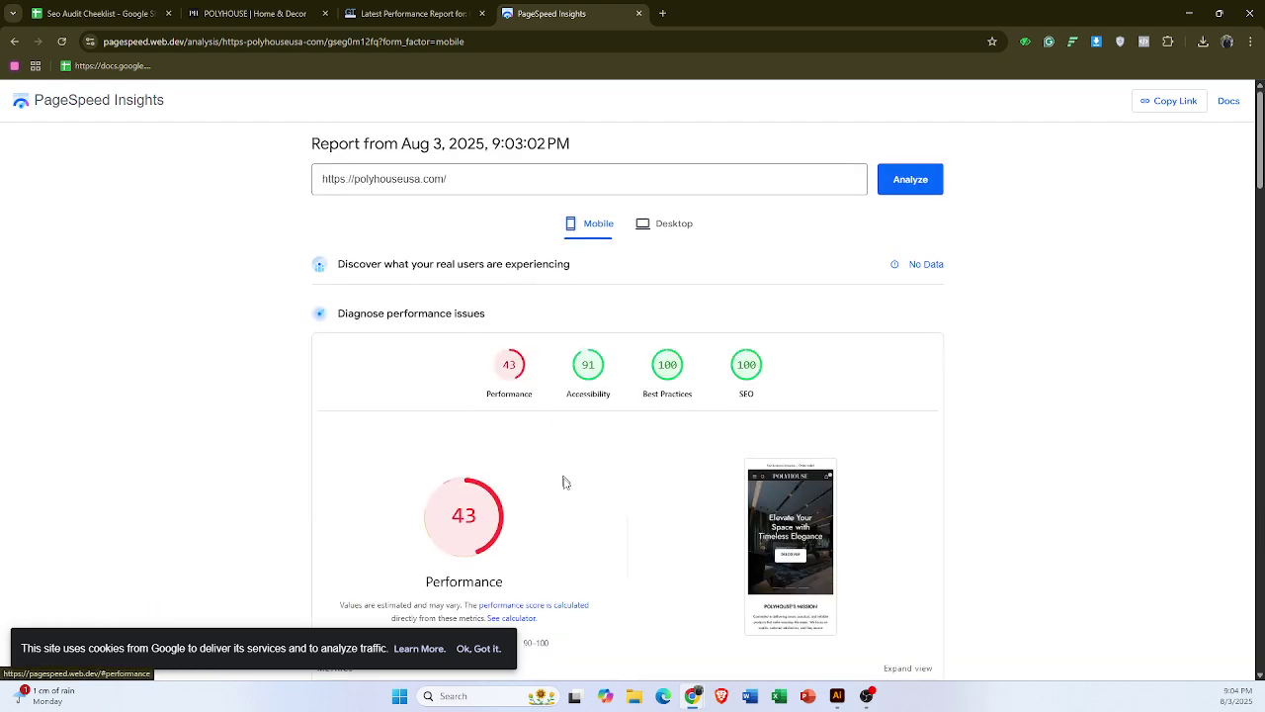
pyautogui.scroll(-1, 564, 483)
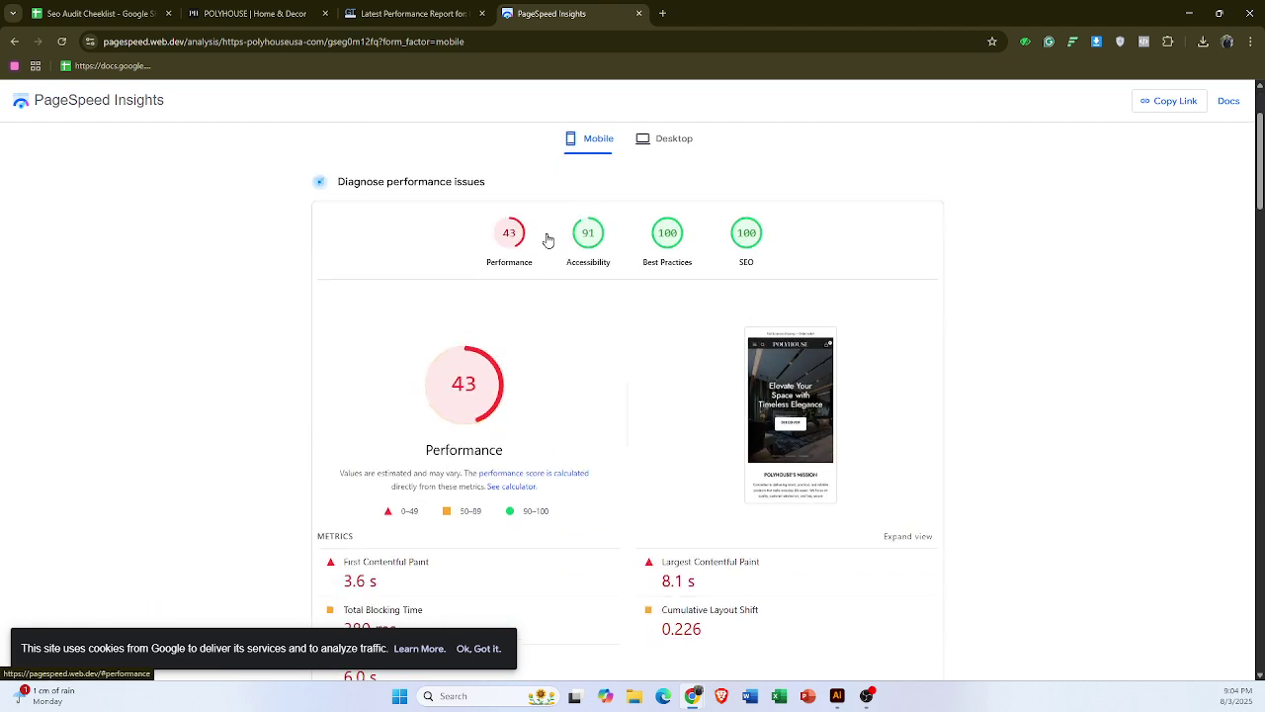
pyautogui.click(668, 140)
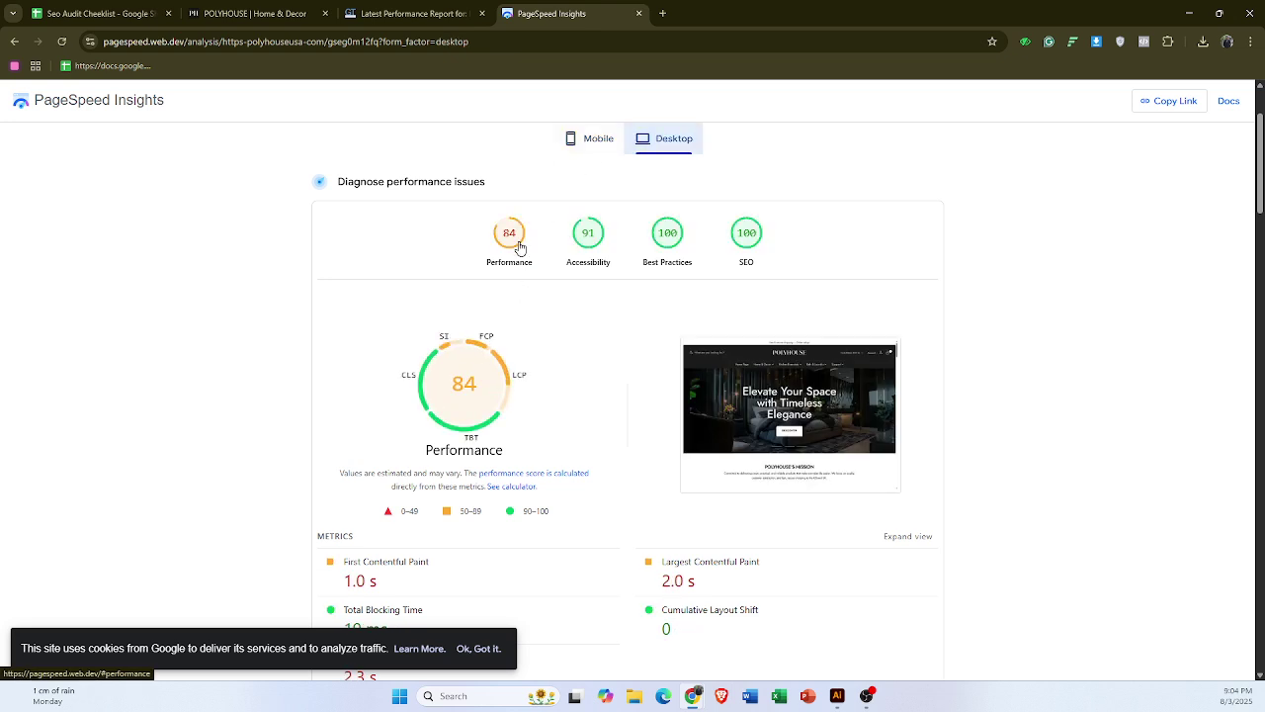
pyautogui.scroll(-1, 515, 383)
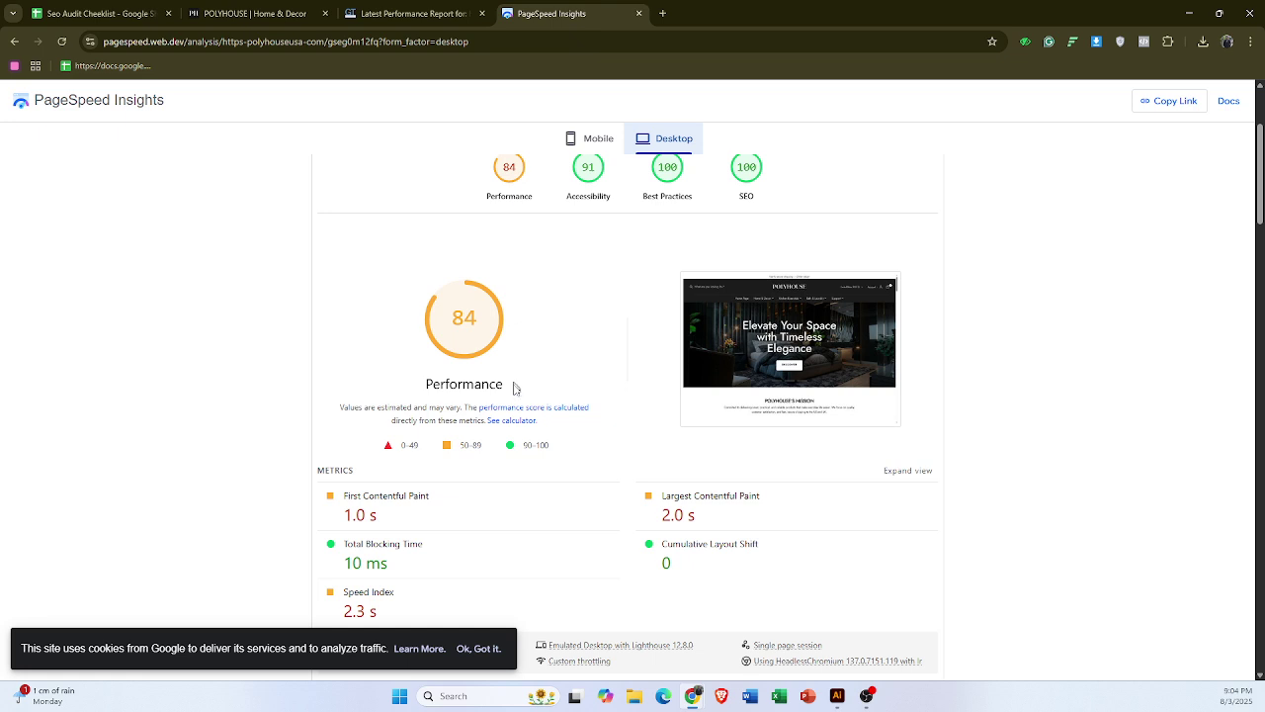
pyautogui.scroll(-2, 515, 387)
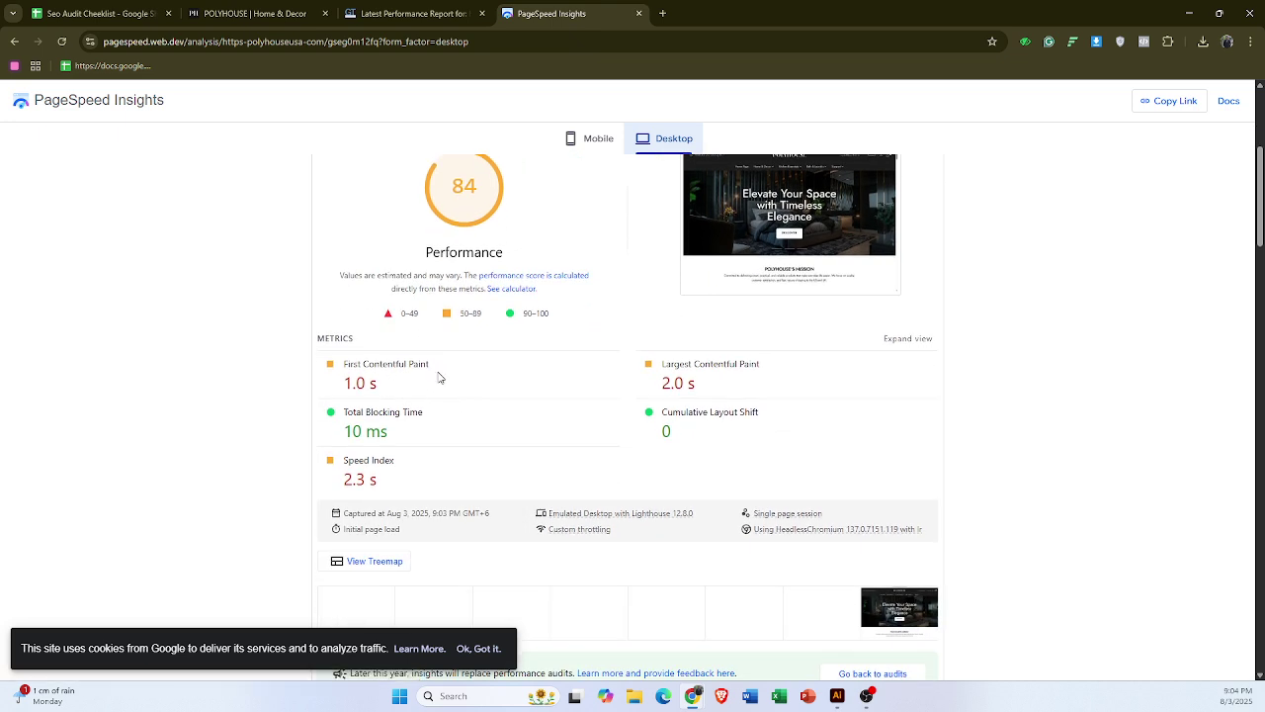
# - Inspect the desktop First and Largest Contentful Paint metrics in PageSpeed Insights and compare them with the GTmetrix report
pyautogui.tripleClick(440, 378)
pyautogui.click(480, 378)
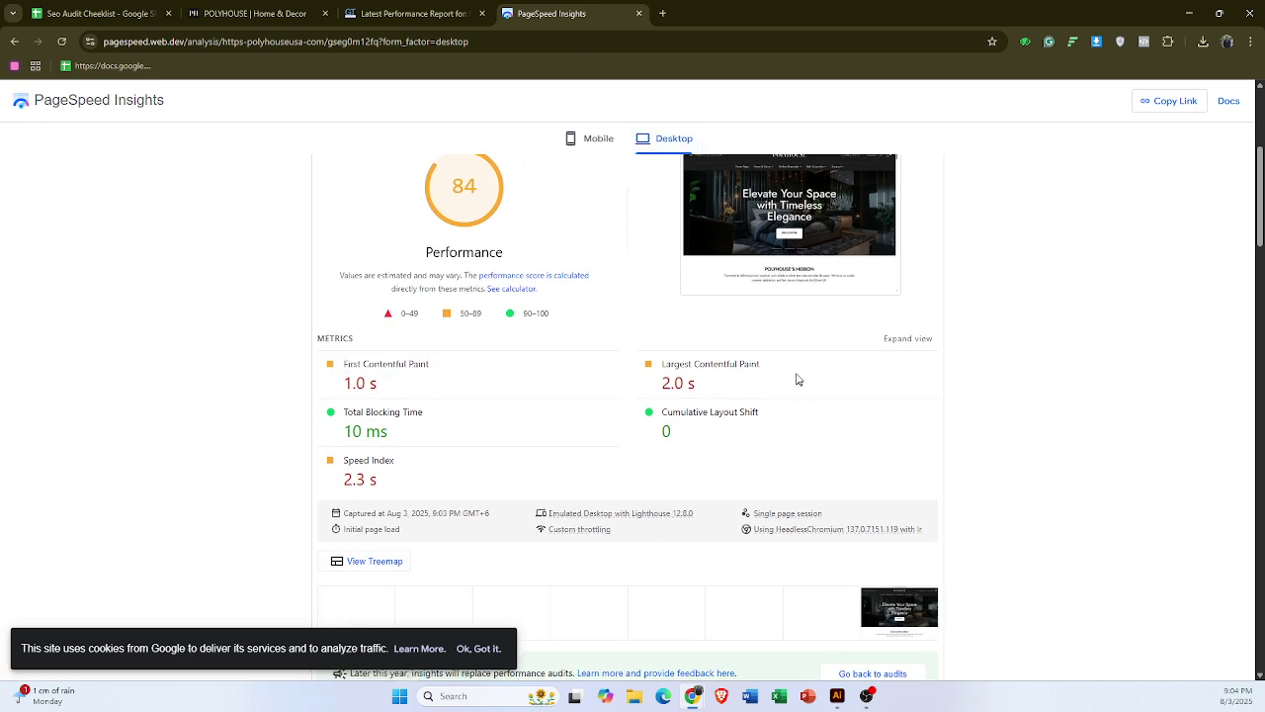
pyautogui.doubleClick(673, 383)
pyautogui.click(413, 13)
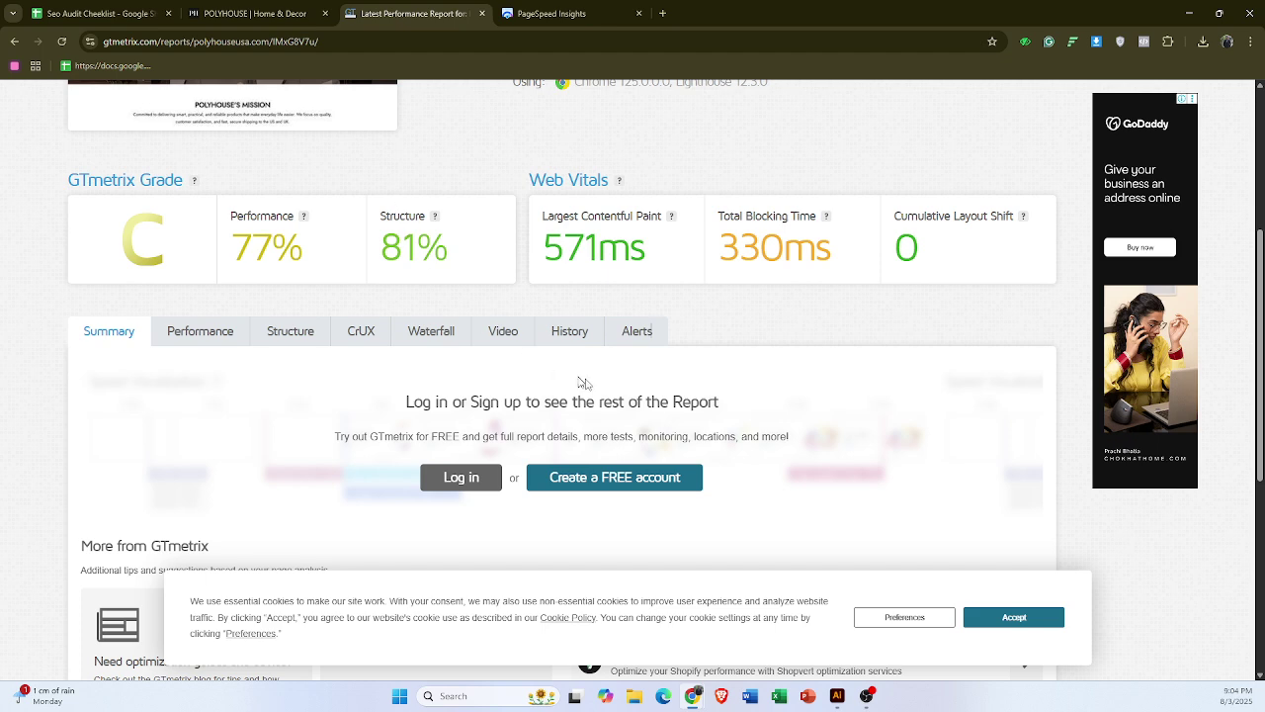
pyautogui.click(539, 11)
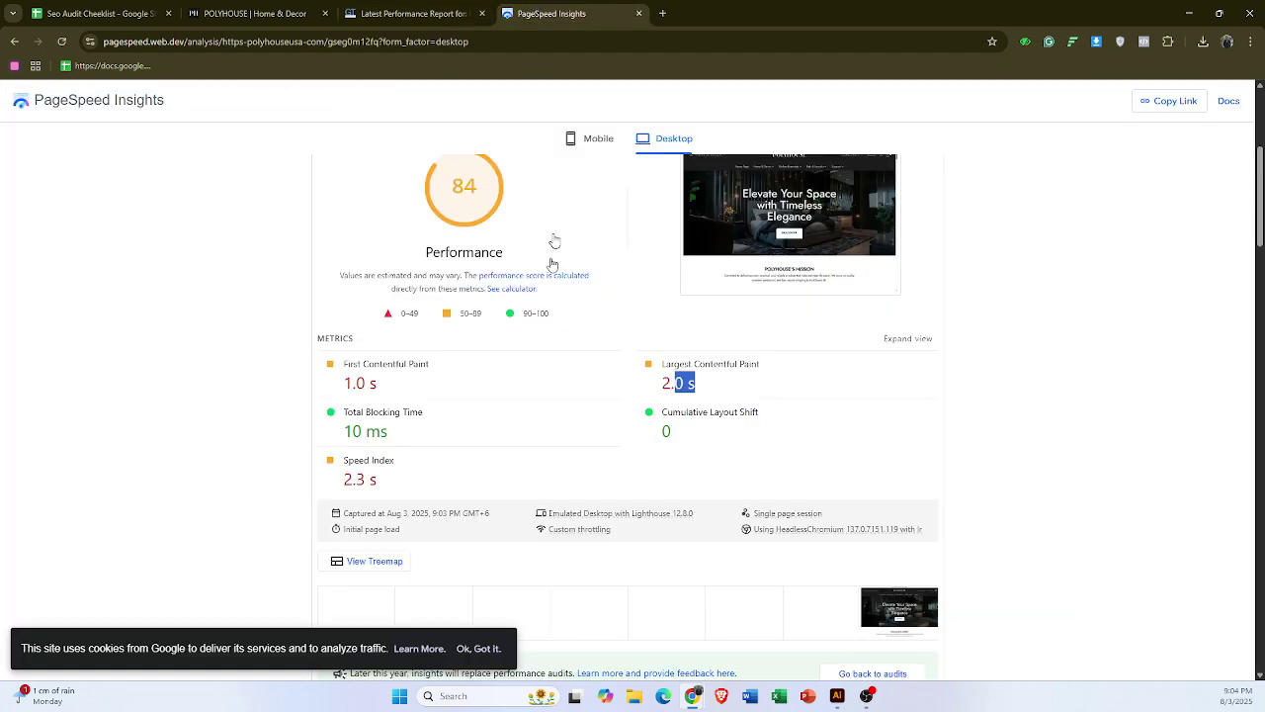
pyautogui.click(974, 299)
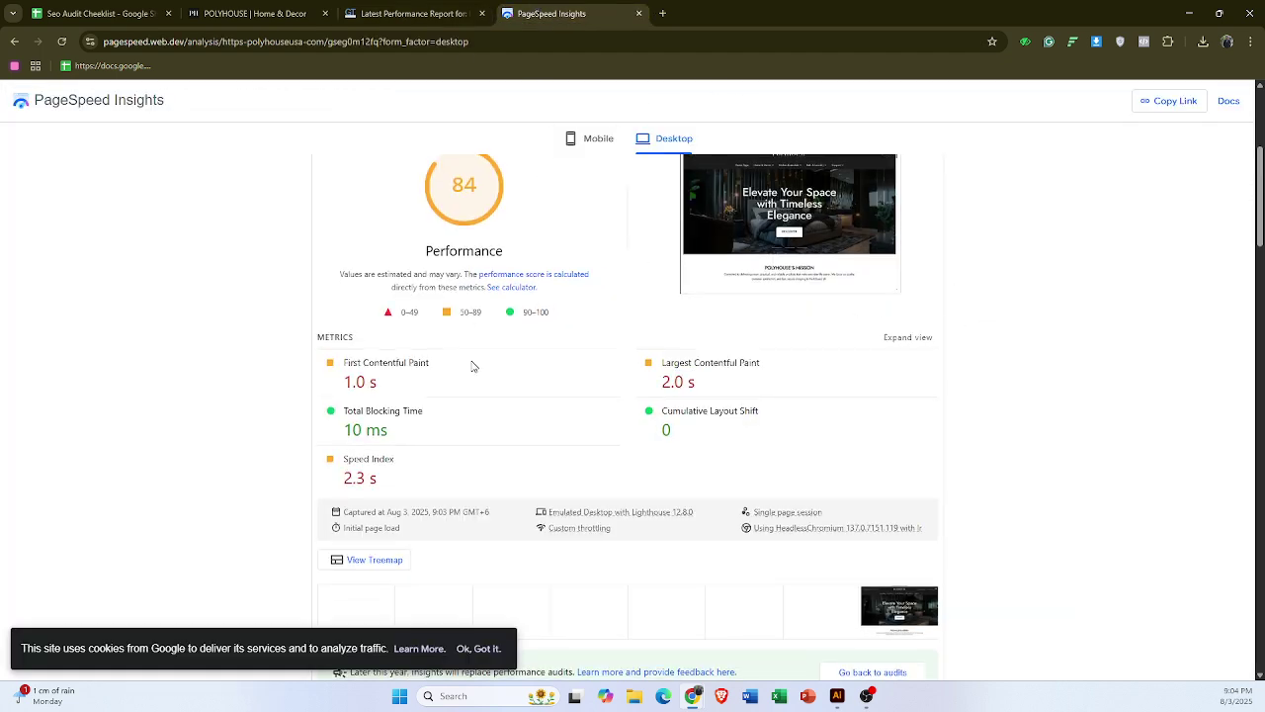
# - Review the desktop insights list, performance metrics and category scores in the PageSpeed Insights report
pyautogui.scroll(-1, 477, 355)
pyautogui.scroll(-1, 502, 328)
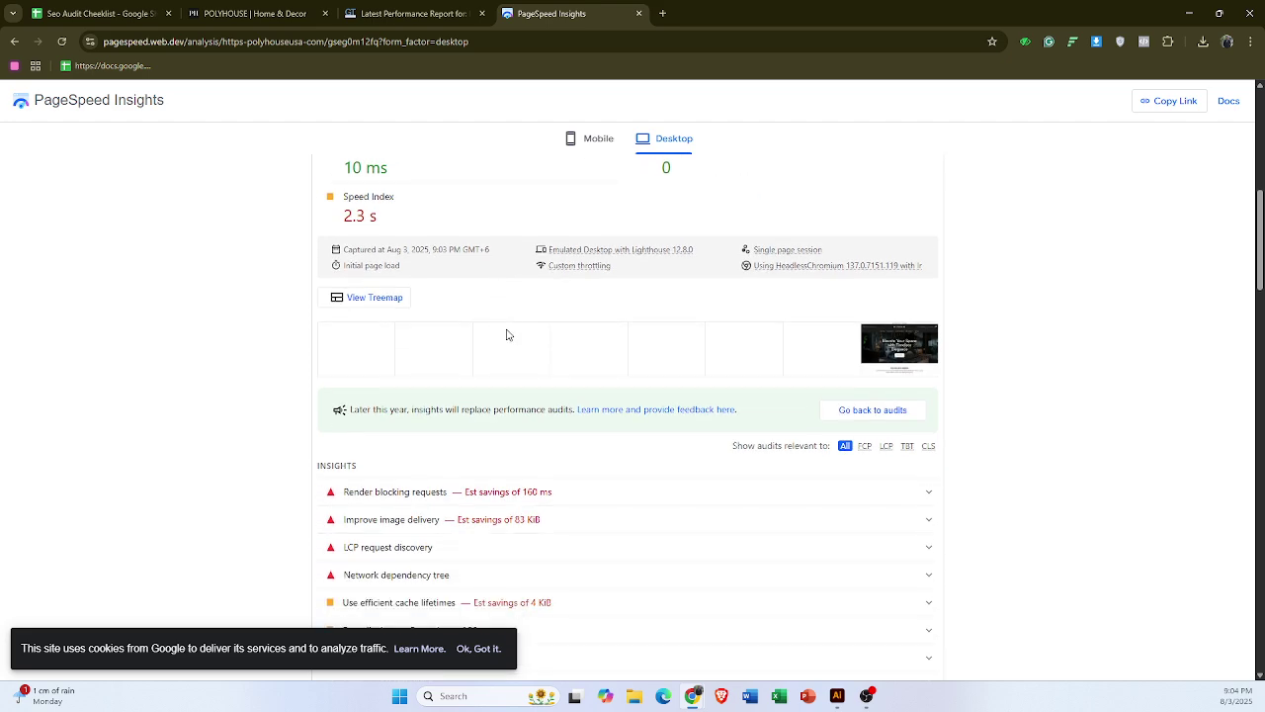
pyautogui.scroll(-1, 523, 338)
pyautogui.scroll(4, 522, 336)
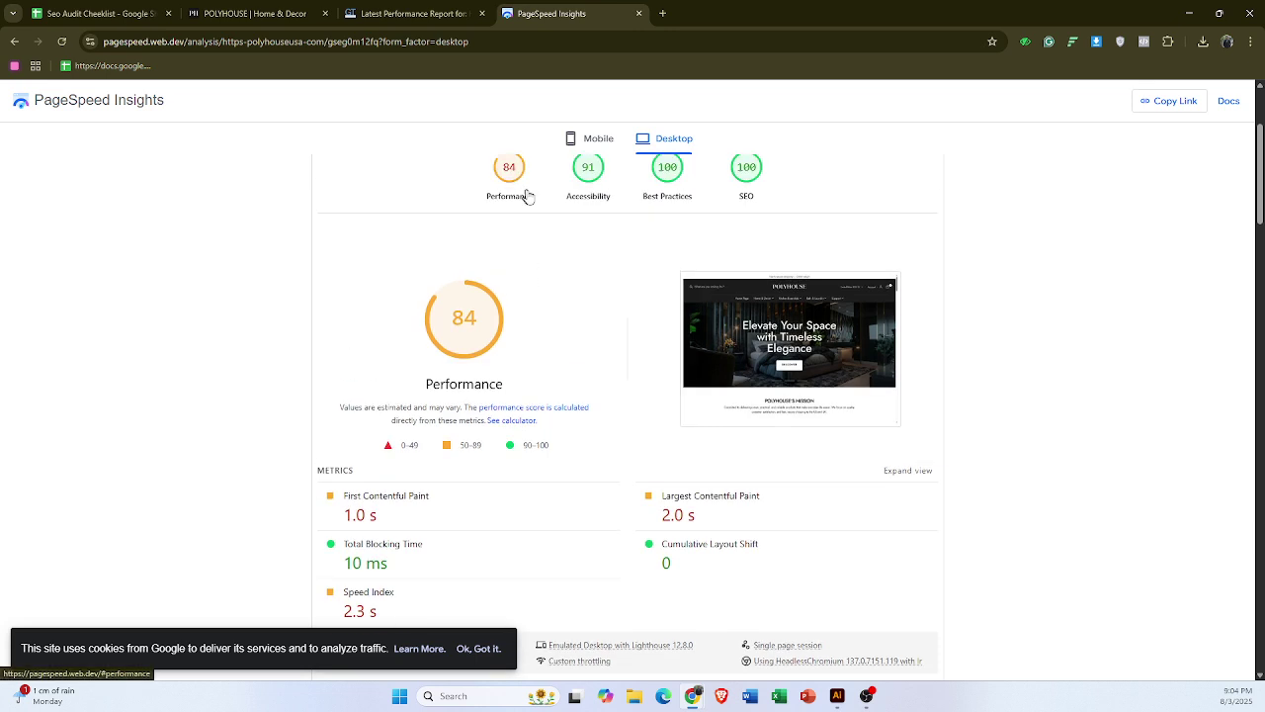
pyautogui.scroll(1, 585, 257)
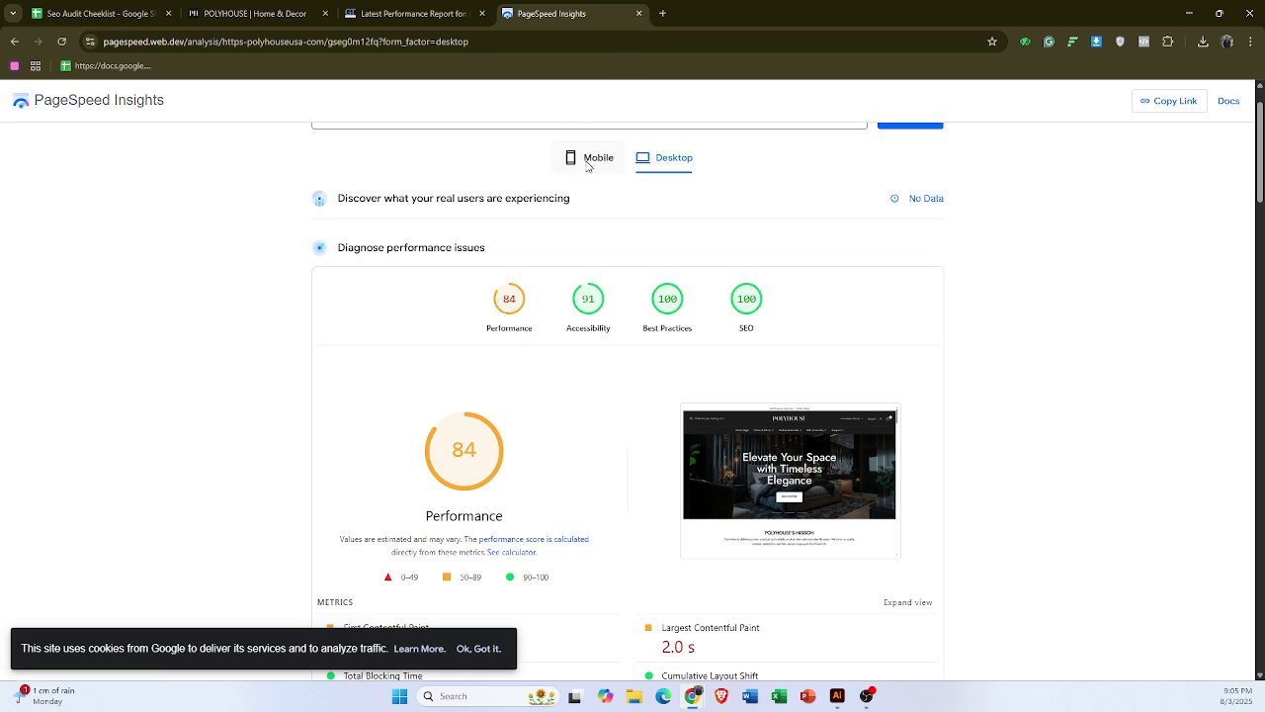
# - Switch PageSpeed Insights to the Mobile results and copy the First Contentful Paint metric with its value
pyautogui.click(587, 164)
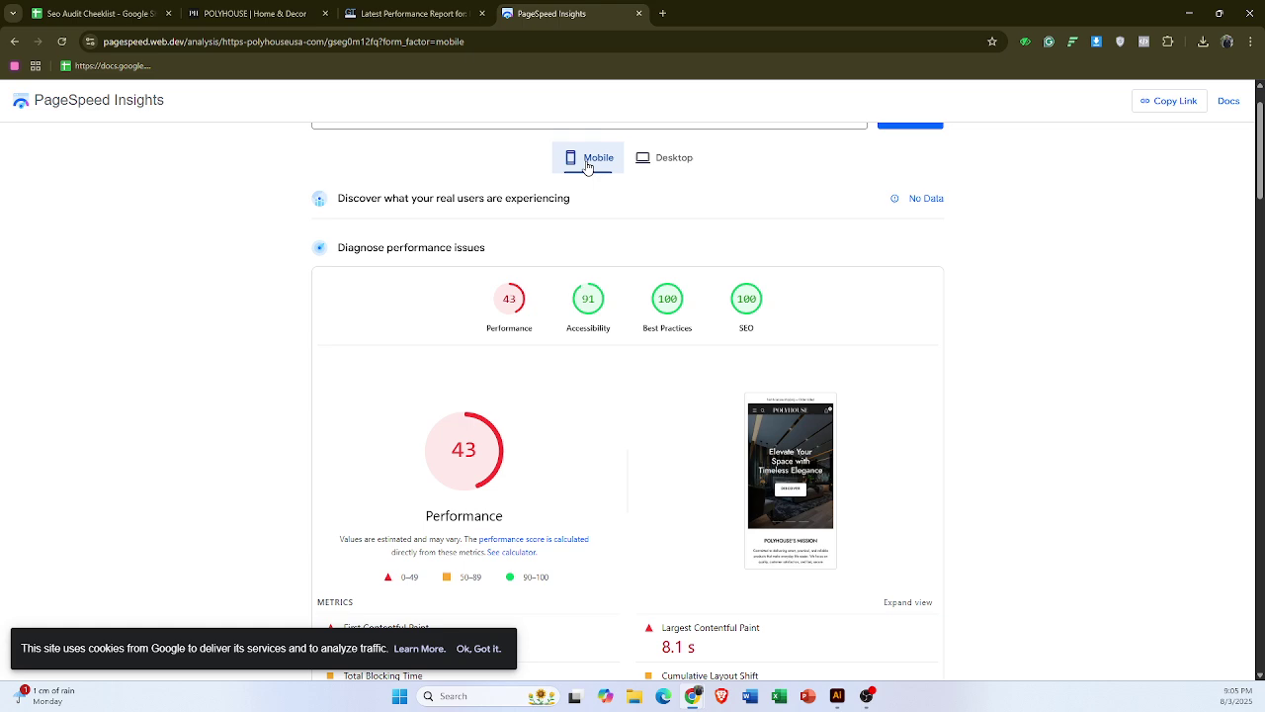
pyautogui.scroll(-3, 534, 415)
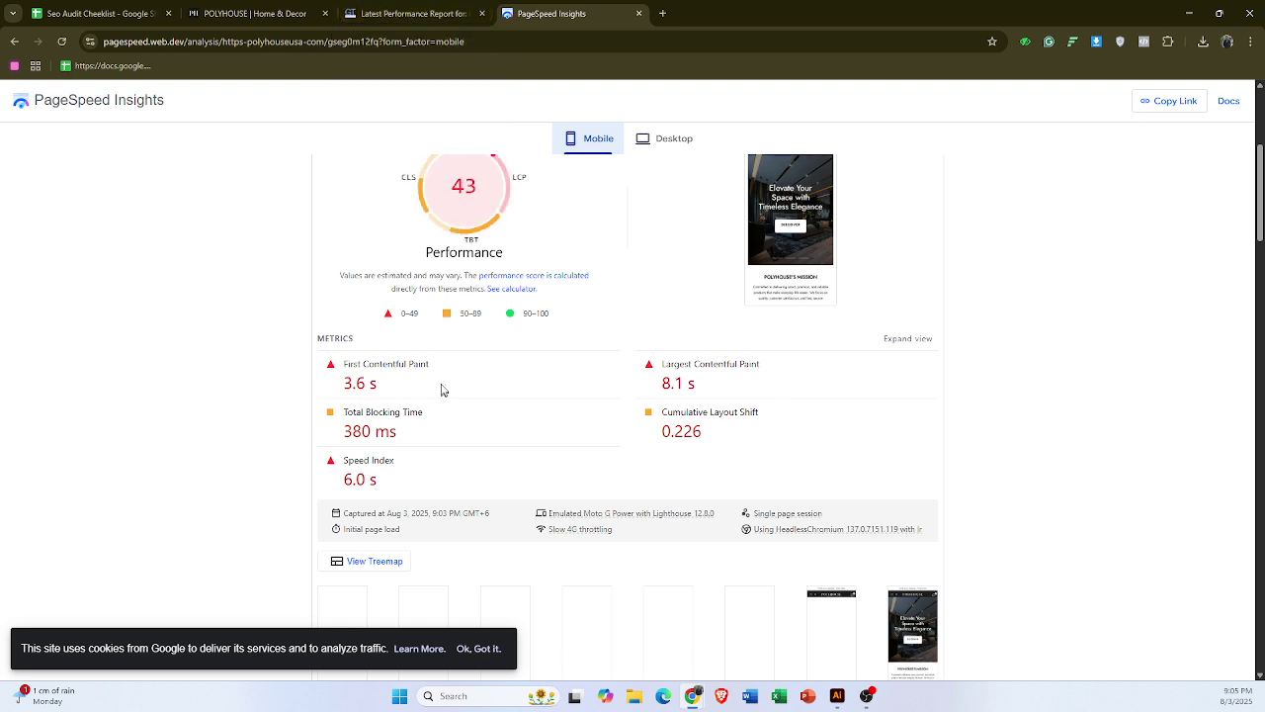
pyautogui.moveTo(438, 365)
pyautogui.mouseDown()
pyautogui.moveTo(341, 366)
pyautogui.moveTo(358, 379)
pyautogui.moveTo(341, 365)
pyautogui.mouseUp()
pyautogui.hotkey('ctrl', 'c')
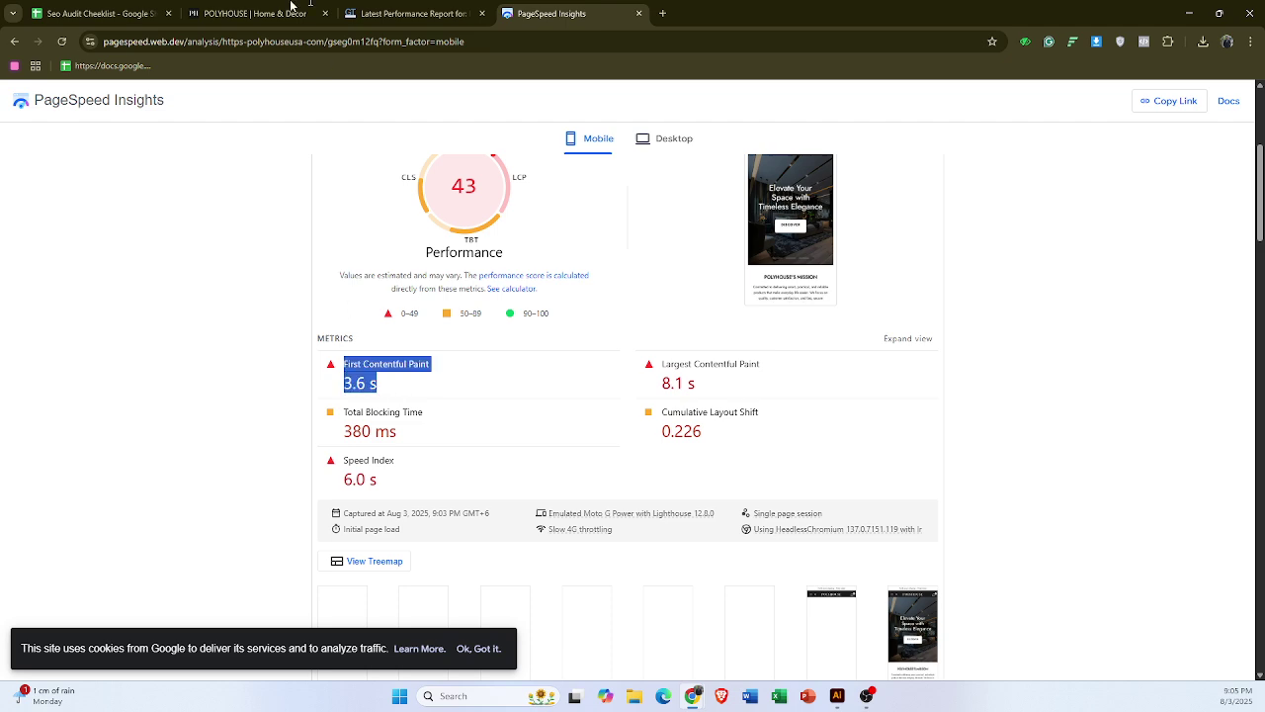
# - Return to the Seo Audit Cheeklist spreadsheet and merge the empty cells B40:D40 below the checklist
pyautogui.click(114, 13)
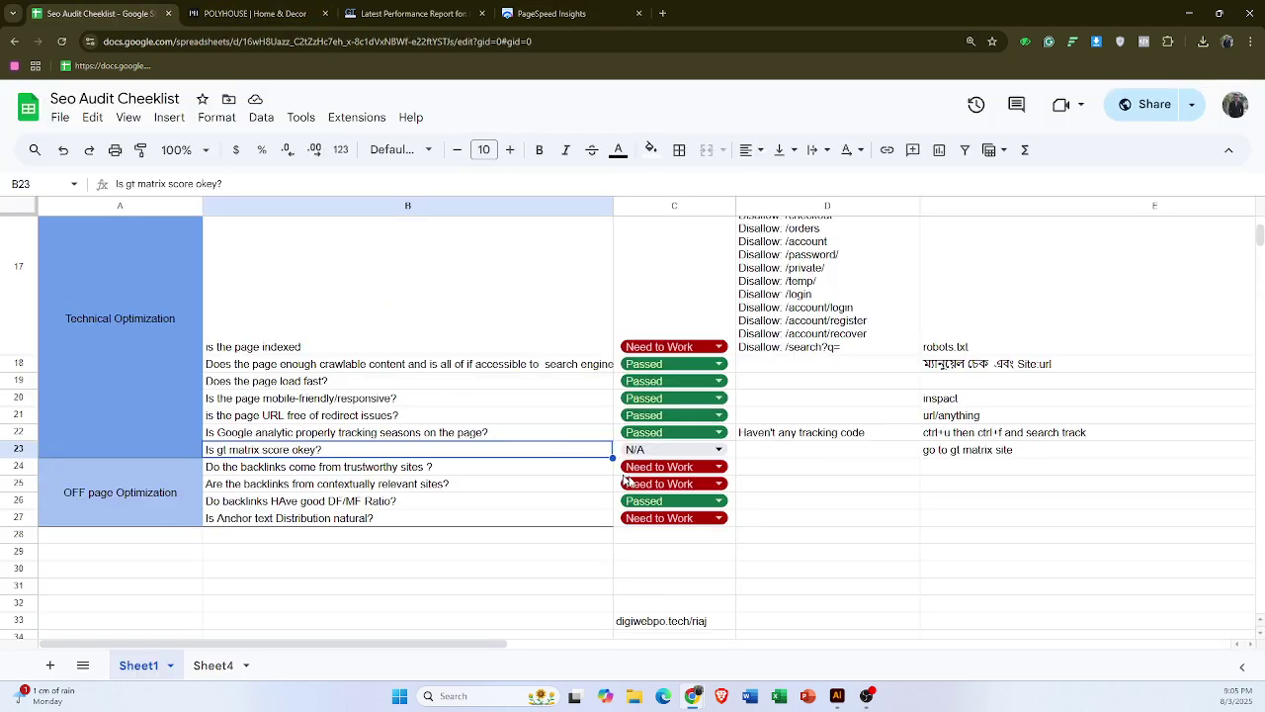
pyautogui.scroll(-5, 751, 455)
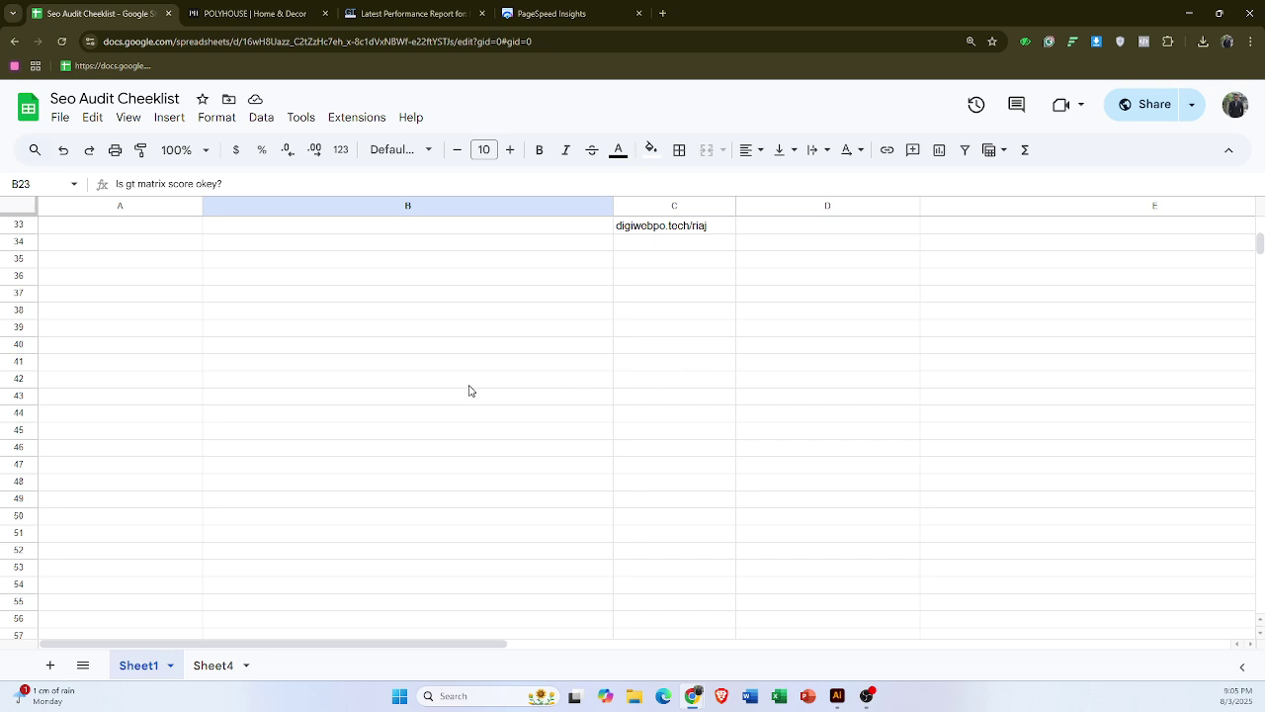
pyautogui.click(471, 384)
pyautogui.click(559, 350)
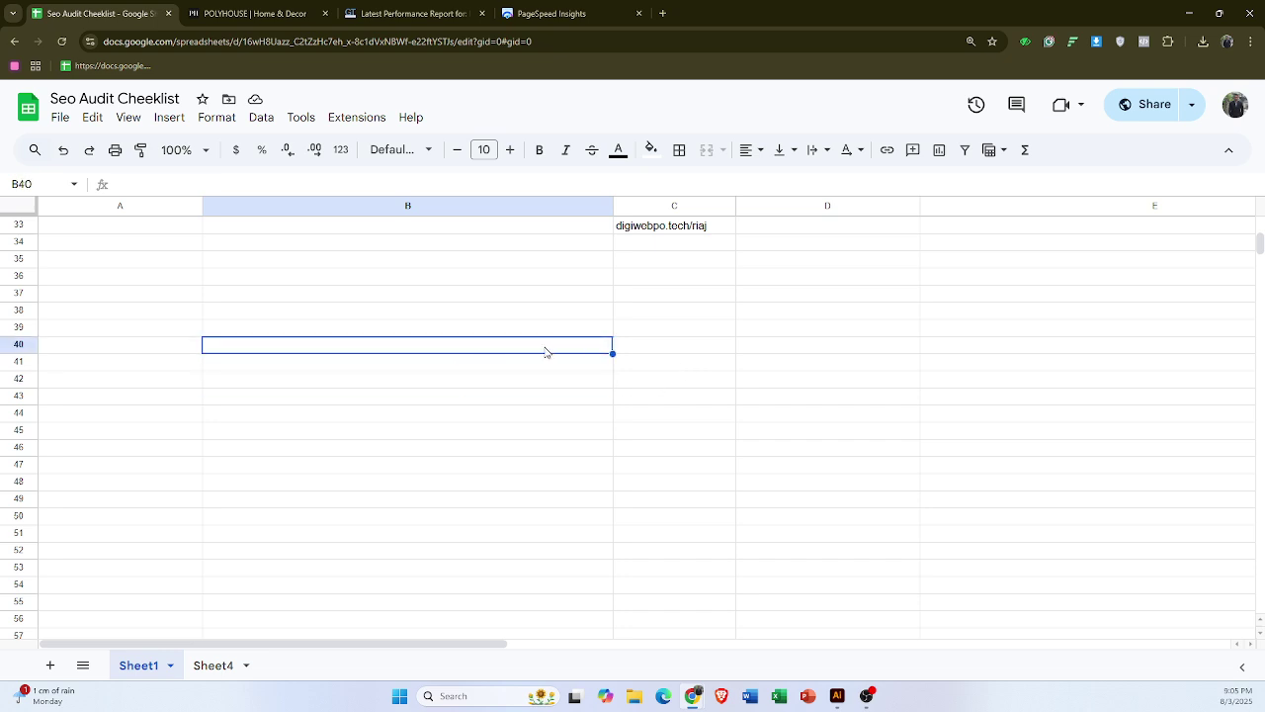
pyautogui.click(664, 346)
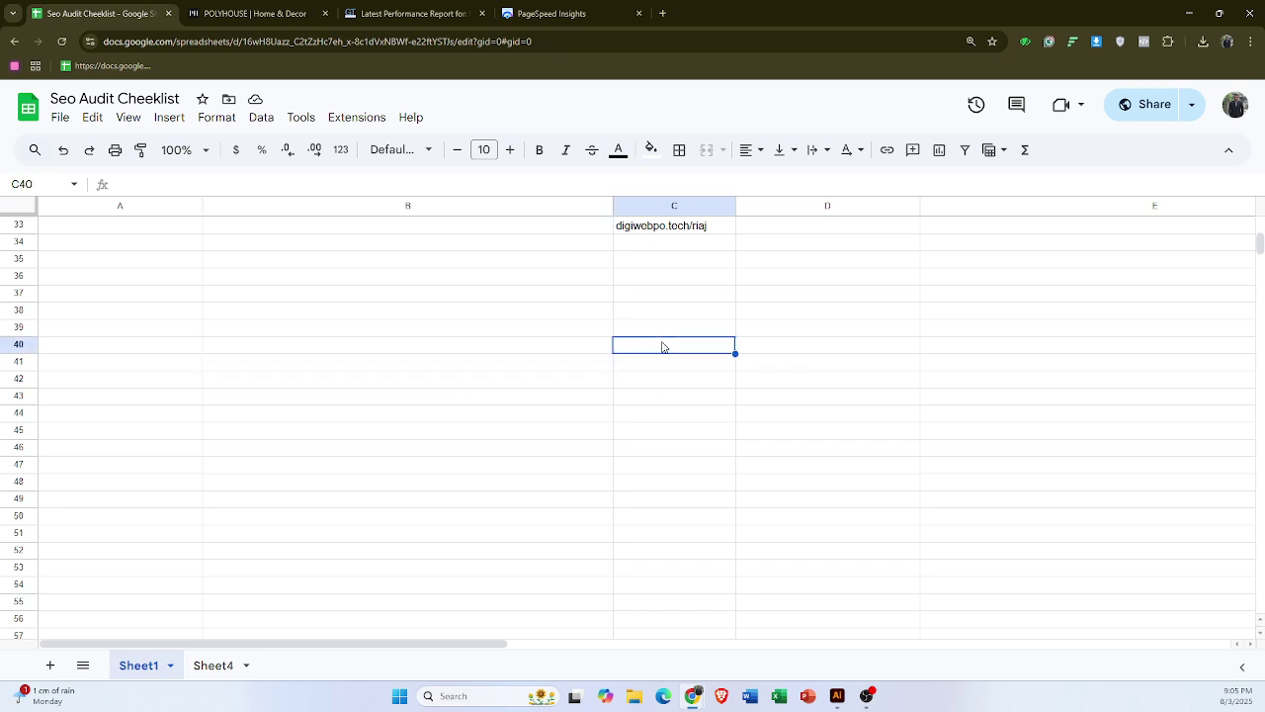
pyautogui.click(529, 348)
pyautogui.keyDown('shift'); pyautogui.click(877, 353); pyautogui.keyUp('shift')
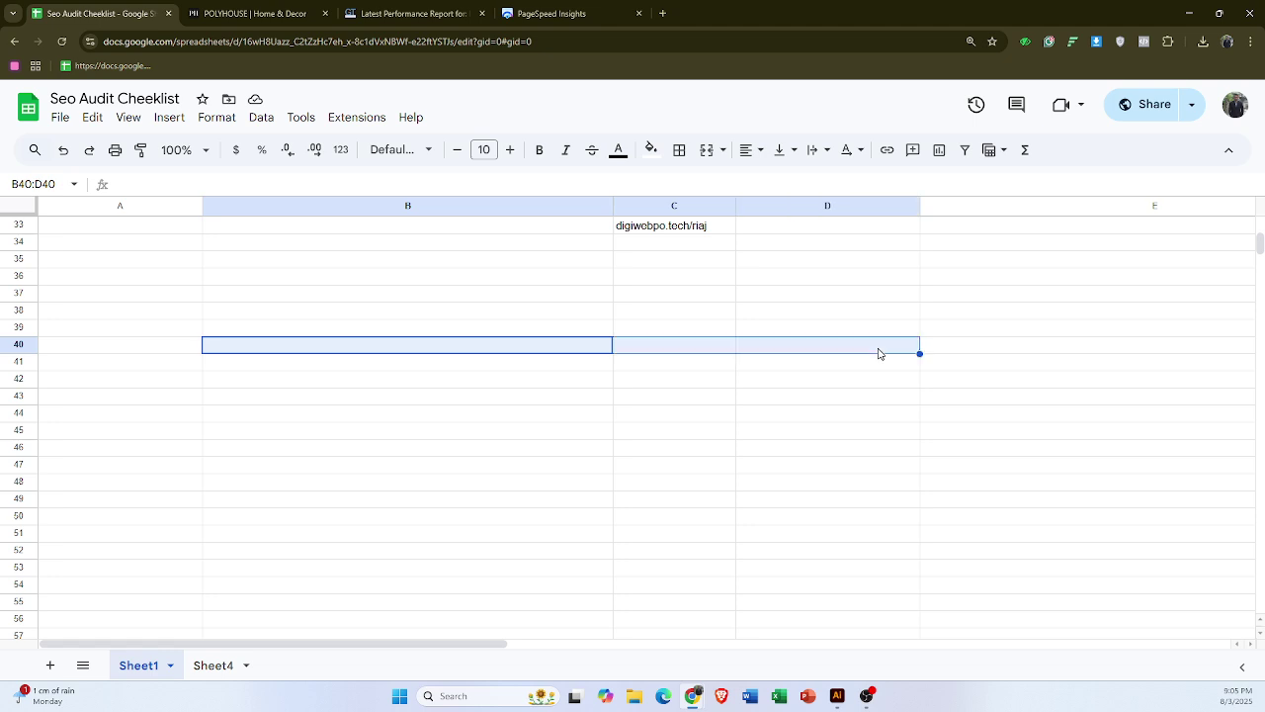
pyautogui.click(705, 150)
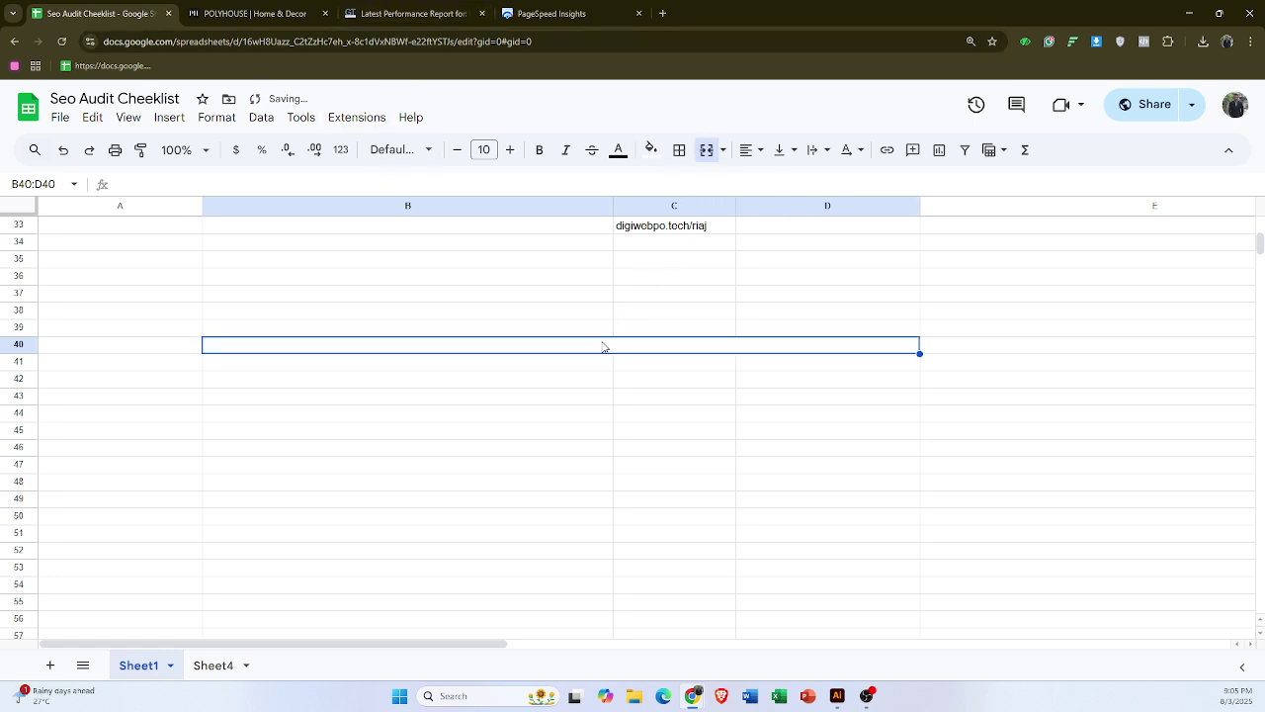
# - Enter the title "page speed insight repoet" in the merged row 40 cell and center it horizontally
pyautogui.press('Return')
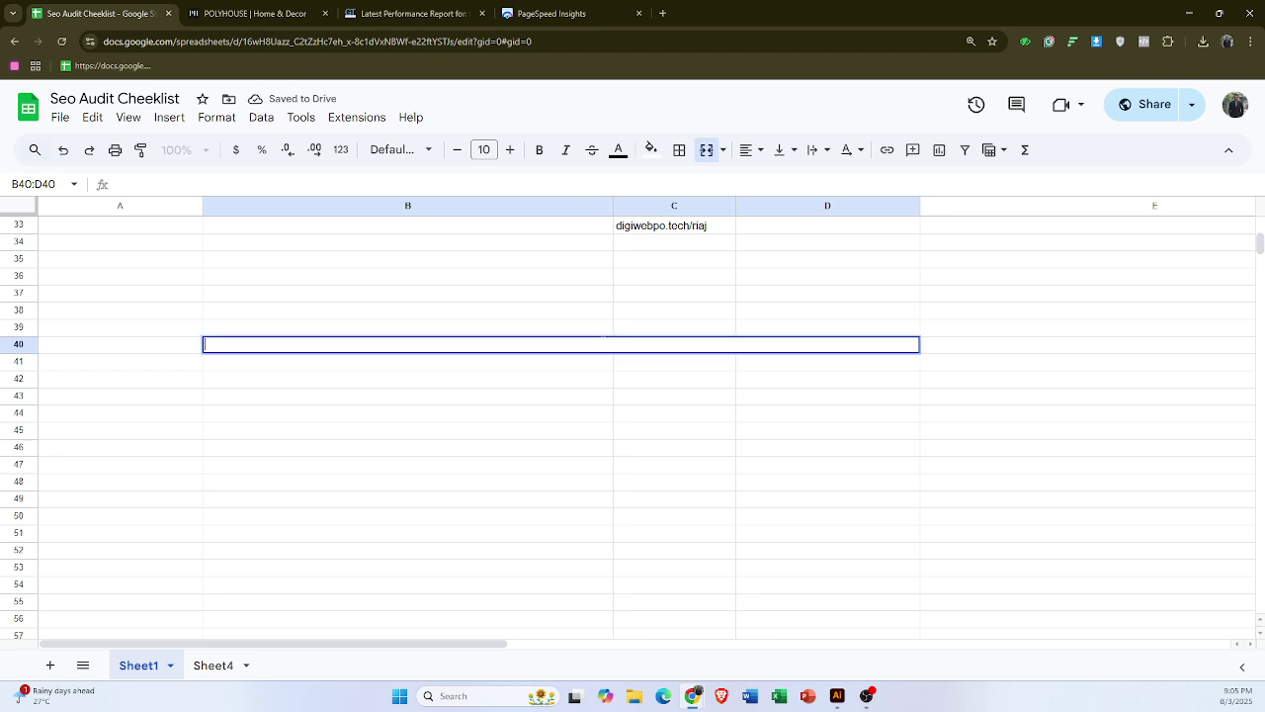
pyautogui.write('page speed insight repoot')
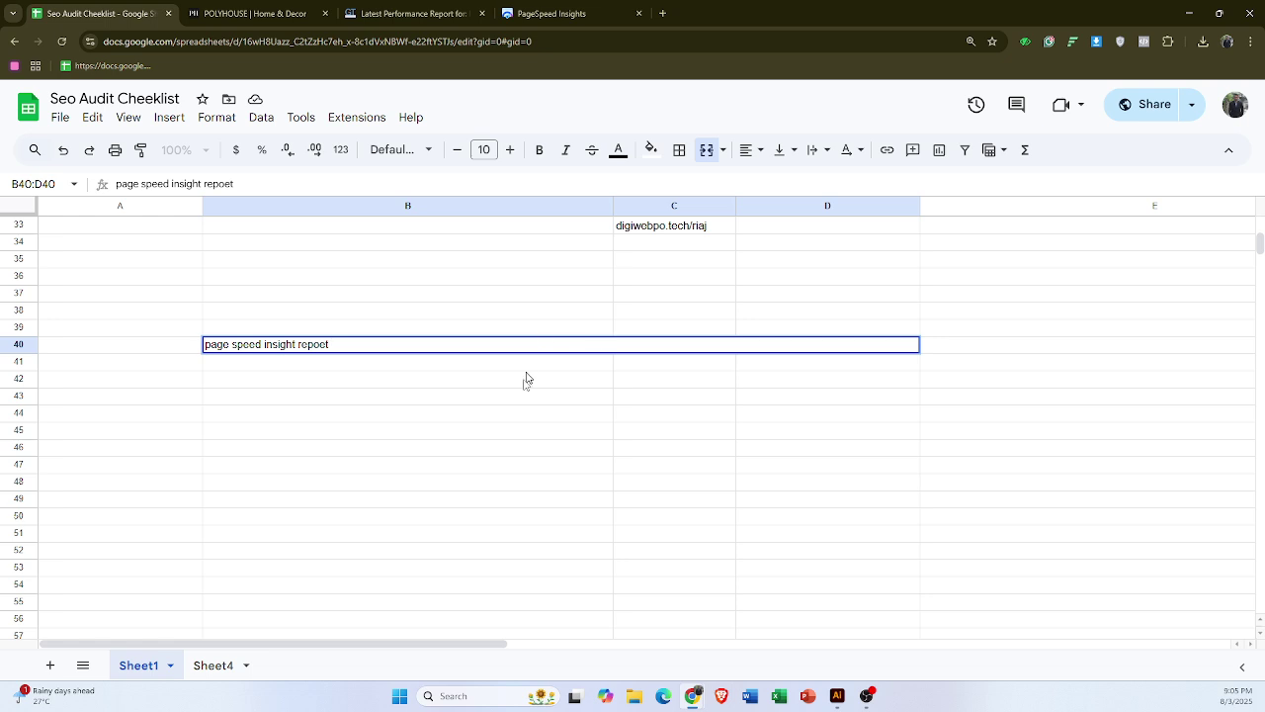
pyautogui.click(760, 149)
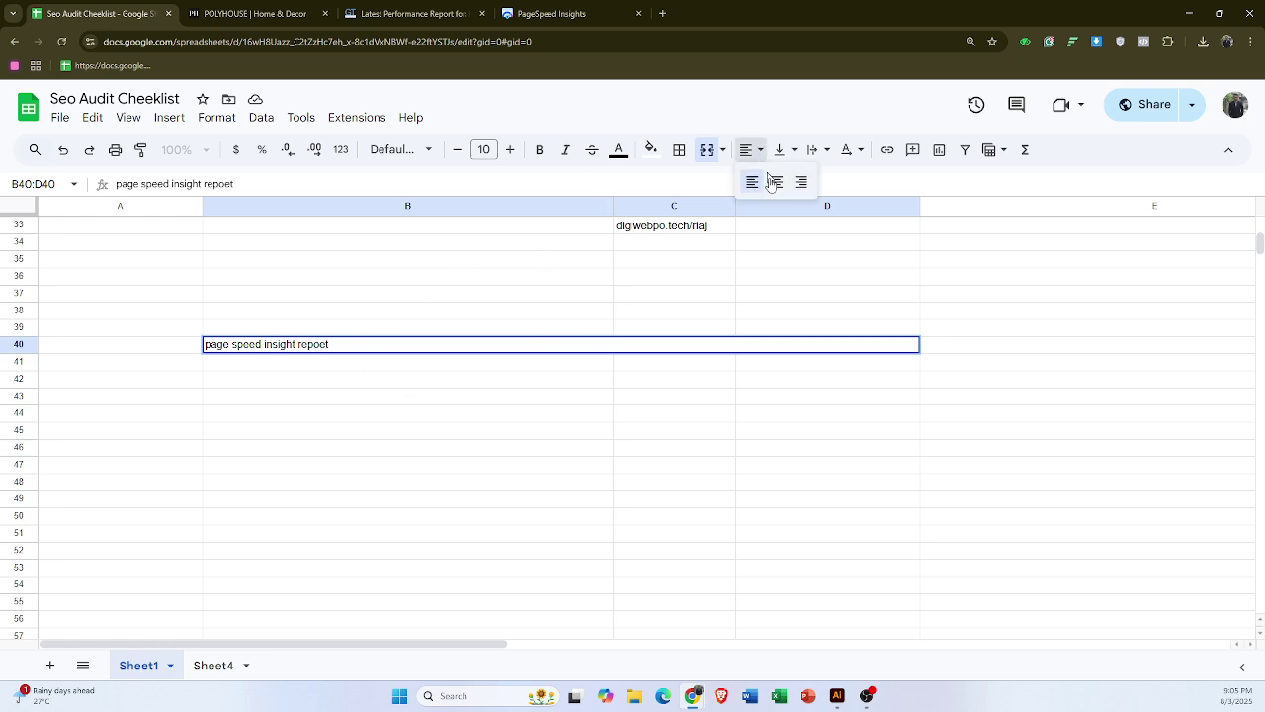
pyautogui.click(769, 179)
pyautogui.click(674, 432)
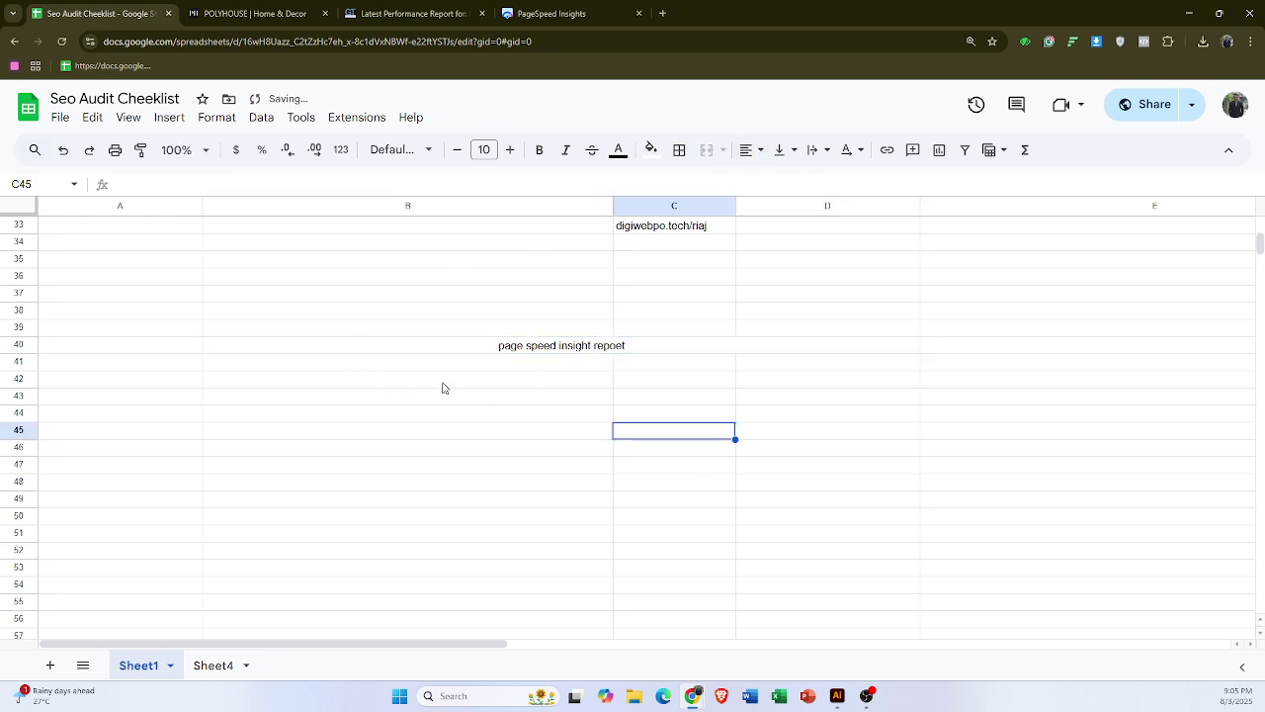
# - Paste the First Contentful Paint metric into B41 and move its 3.6 s value to C41
pyautogui.click(387, 370)
pyautogui.hotkey('ctrl', 'v')
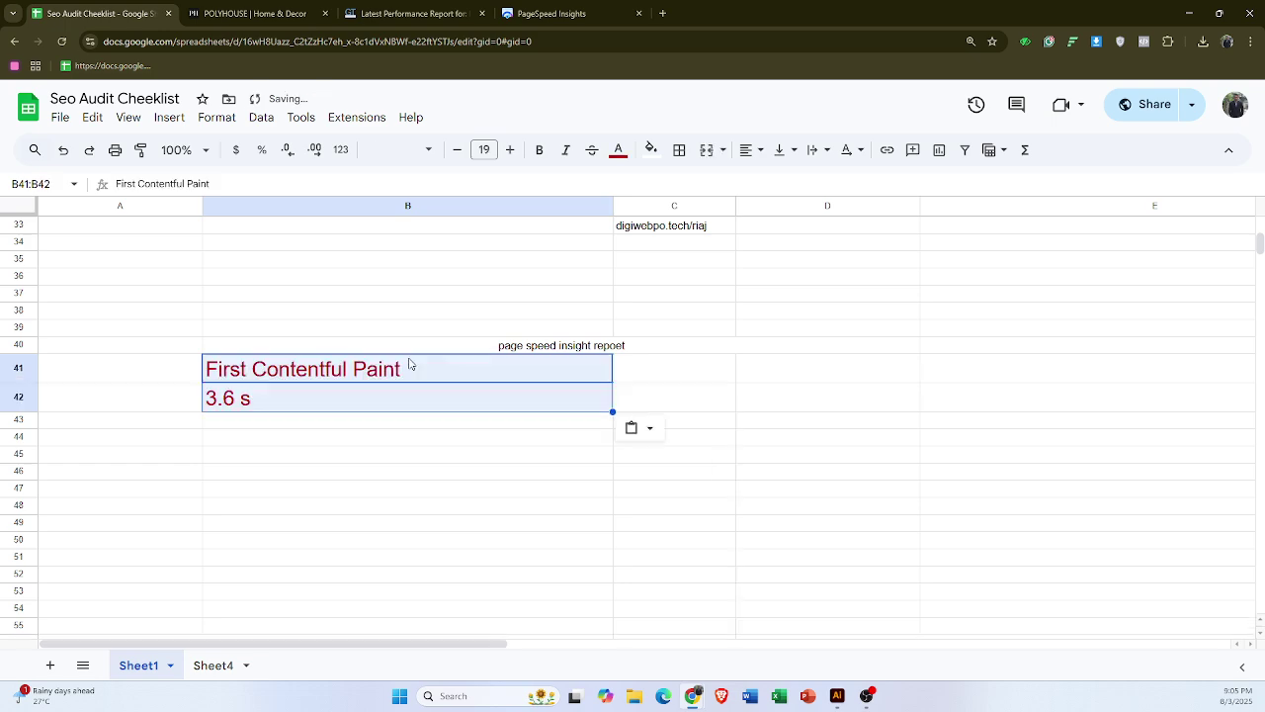
pyautogui.click(288, 400)
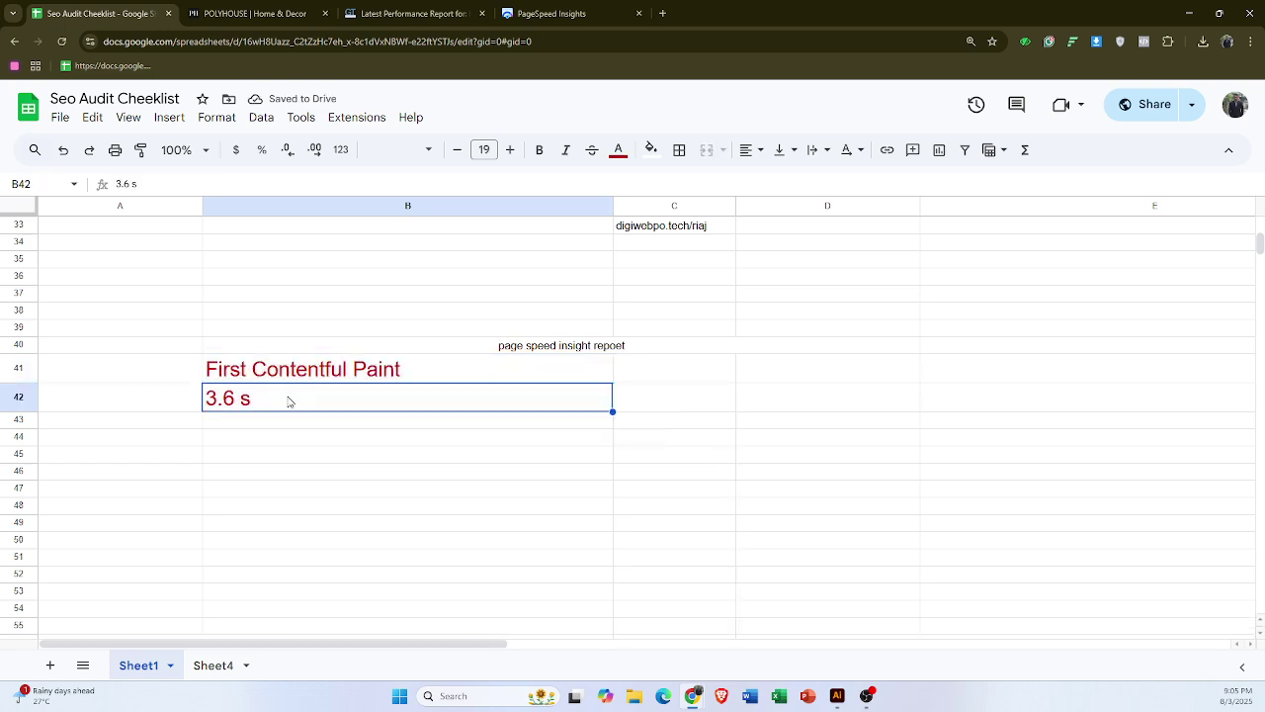
pyautogui.click(663, 368)
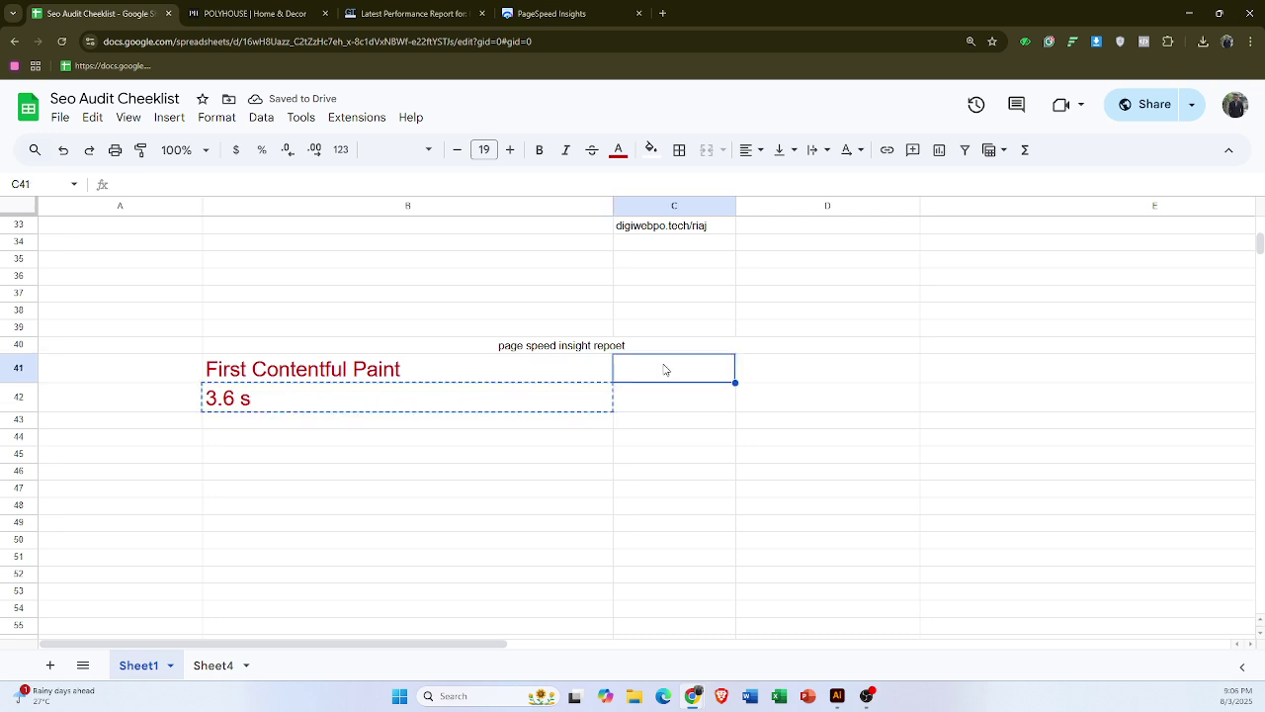
pyautogui.write('3.6 s')
pyautogui.click(655, 462)
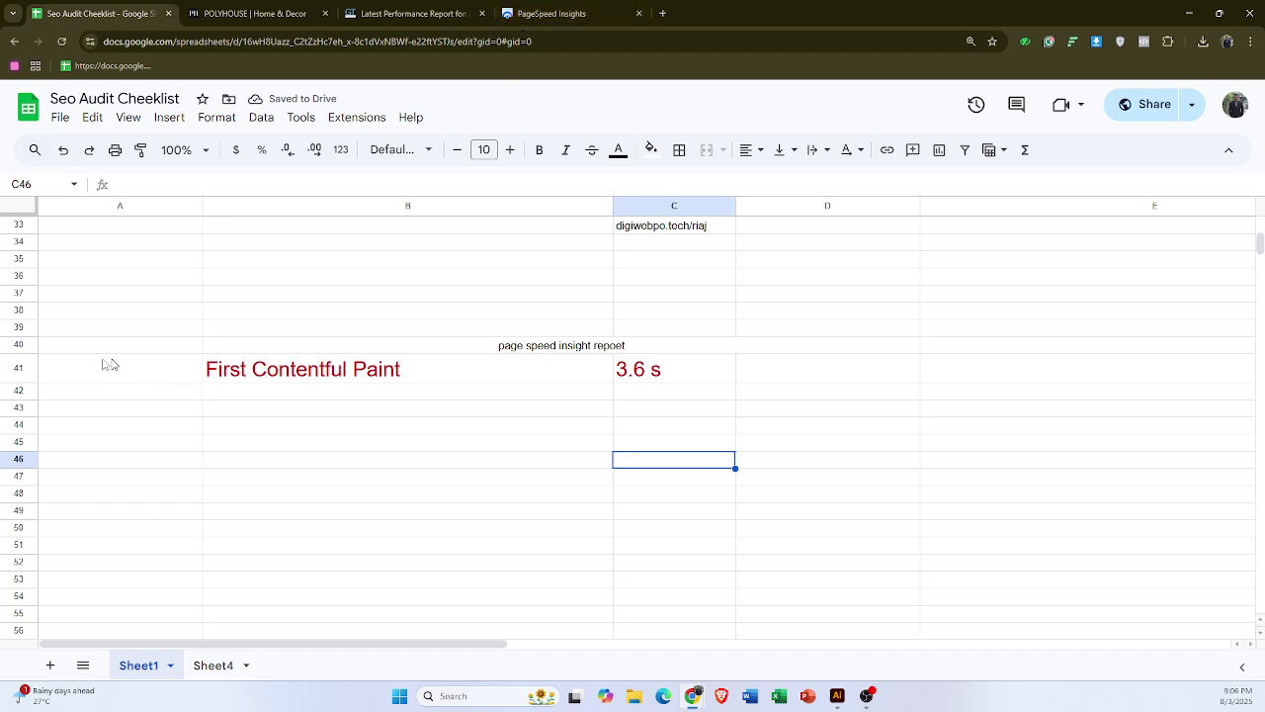
# - Insert a row above First Contentful Paint and enter the headers "Cheeking" in B41 and "total Time" in C41
pyautogui.click(27, 364)
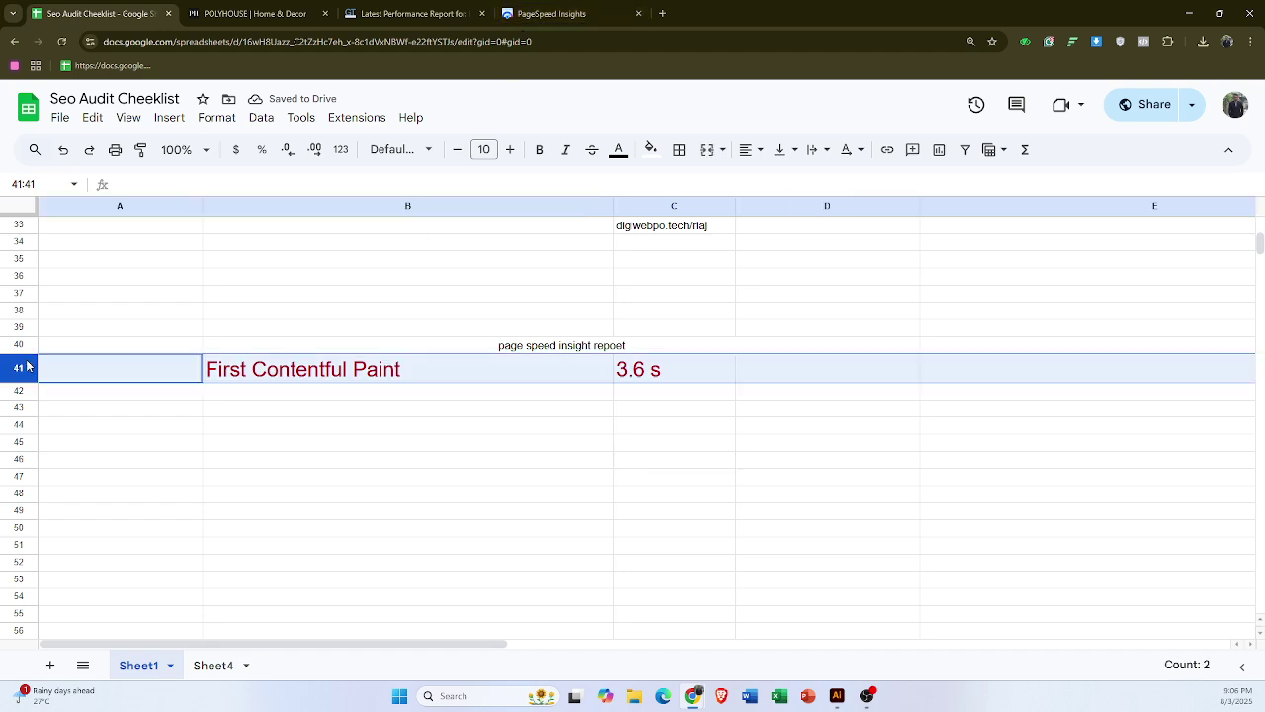
pyautogui.rightClick(27, 364)
pyautogui.click(127, 384)
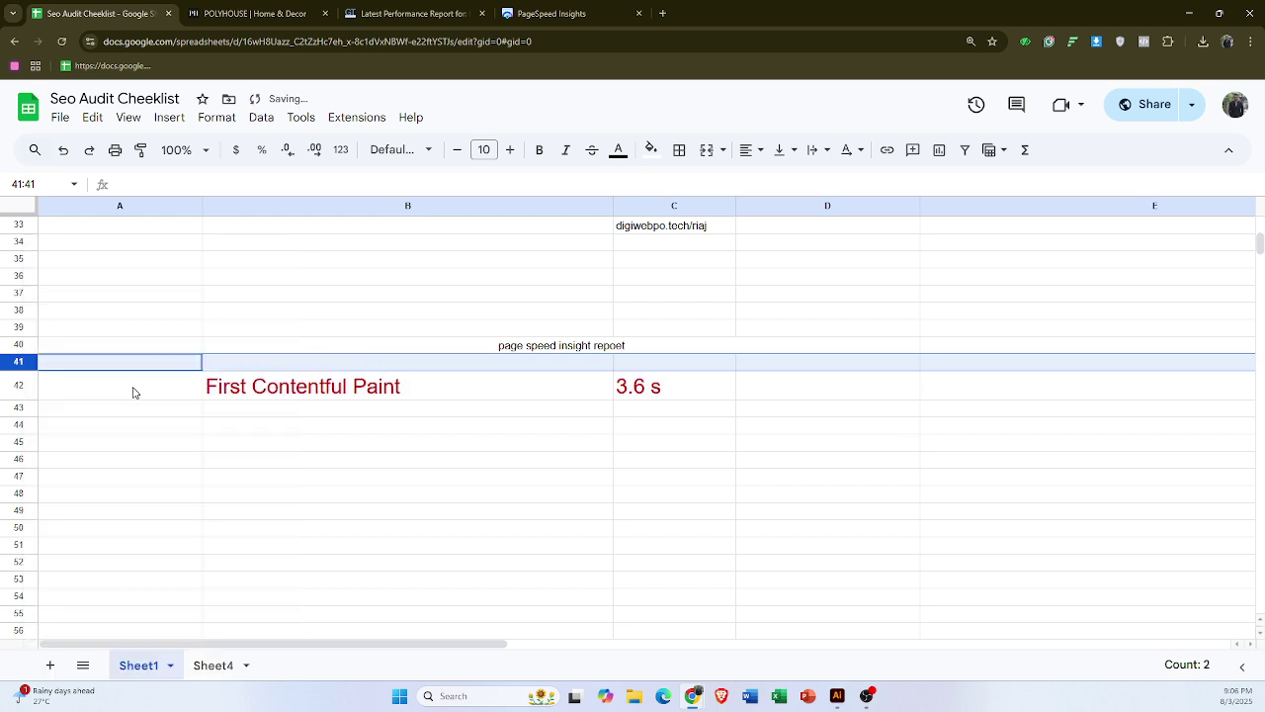
pyautogui.click(300, 364)
pyautogui.press('Return')
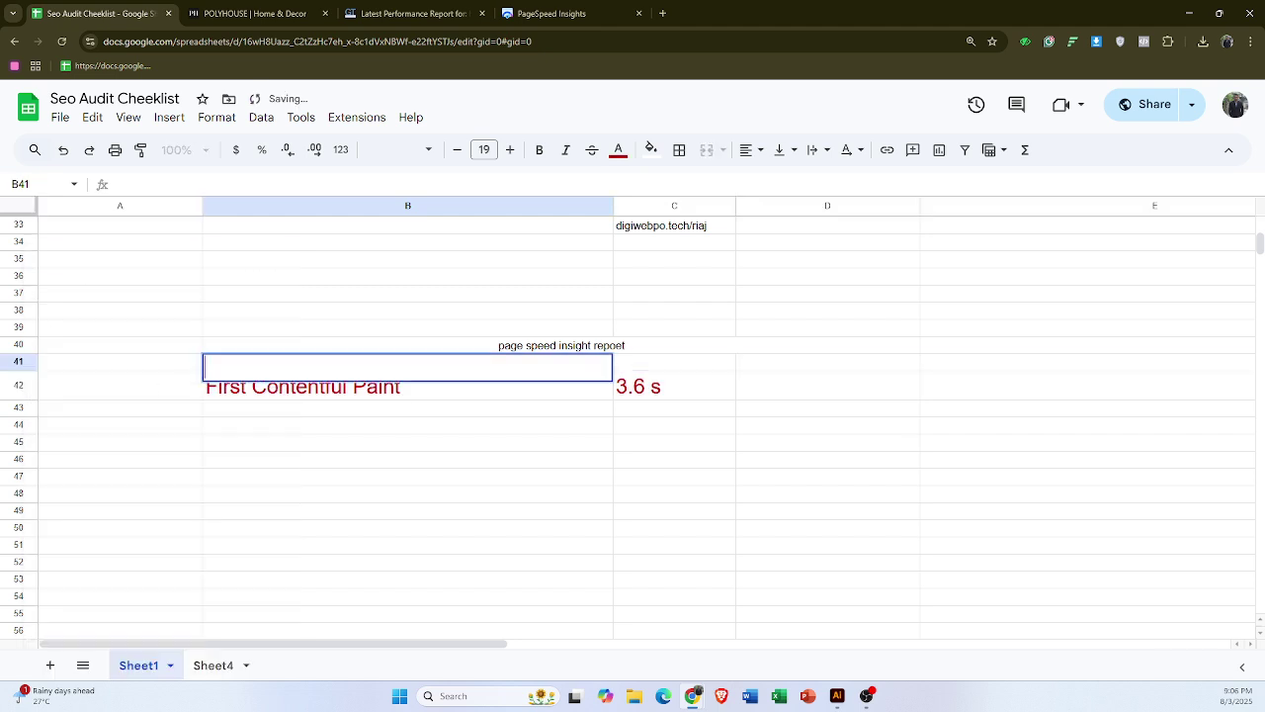
pyautogui.write('Cheeking')
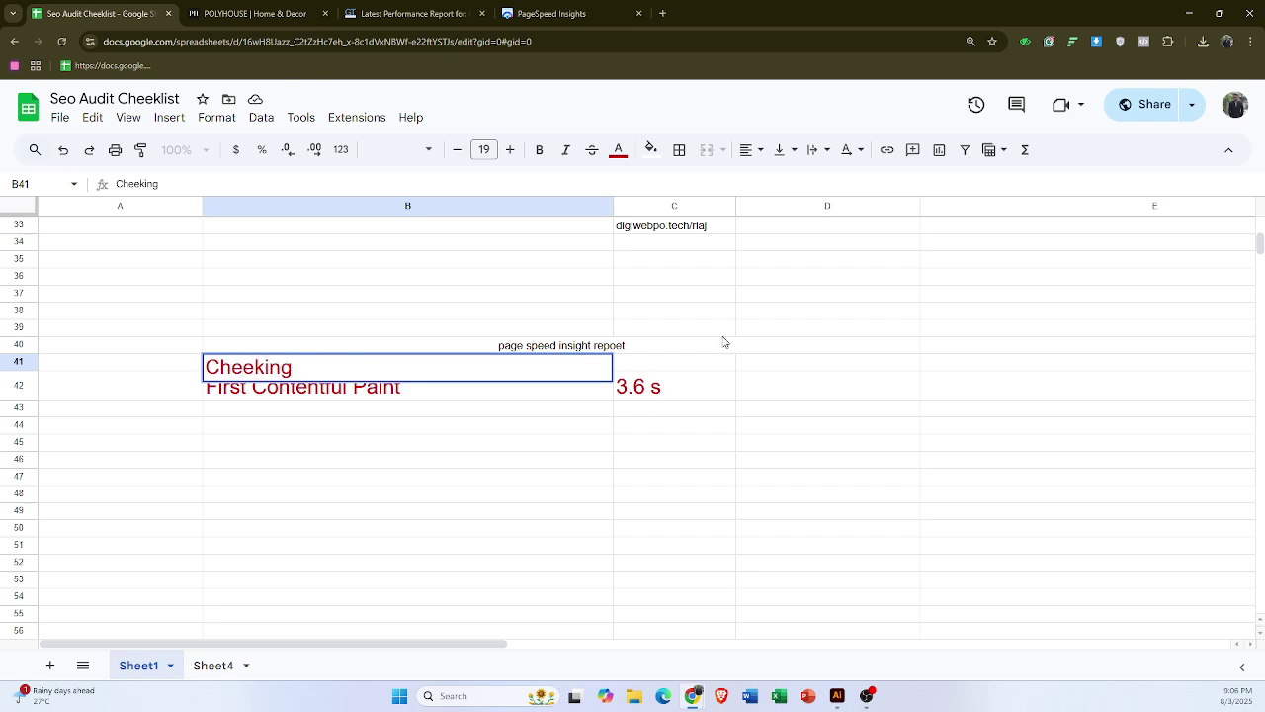
pyautogui.click(686, 364)
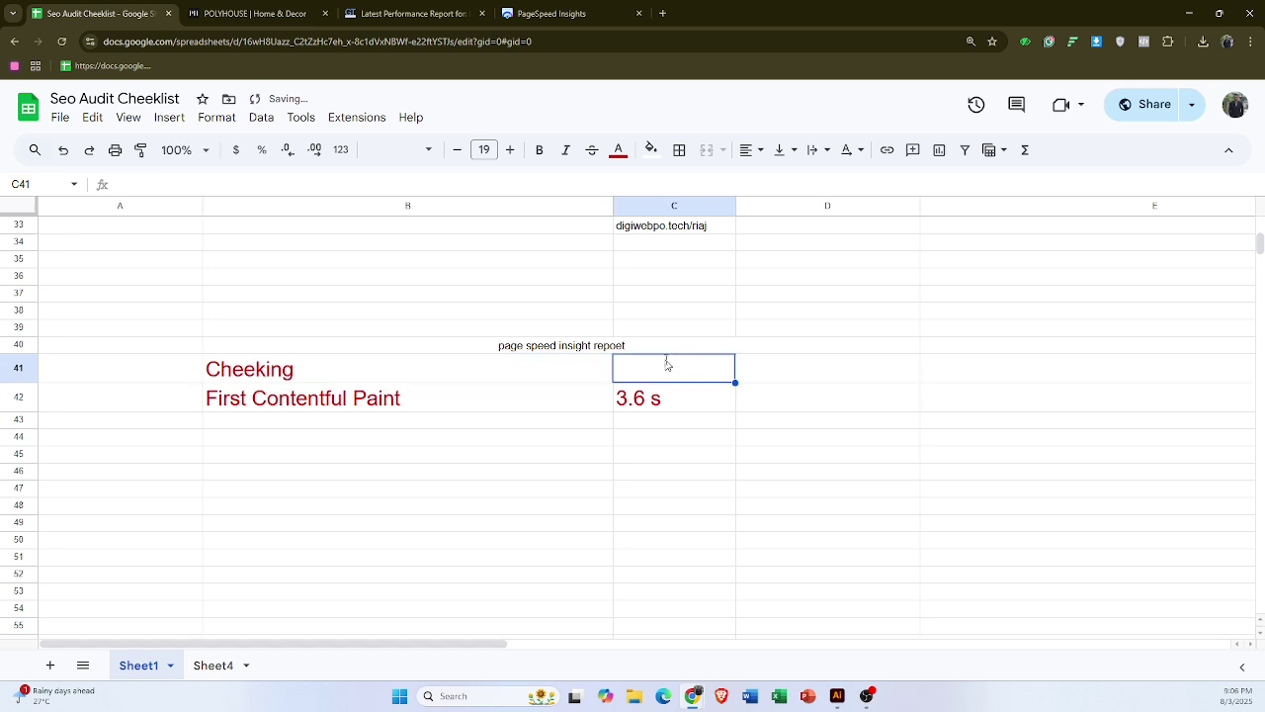
pyautogui.write('total ')
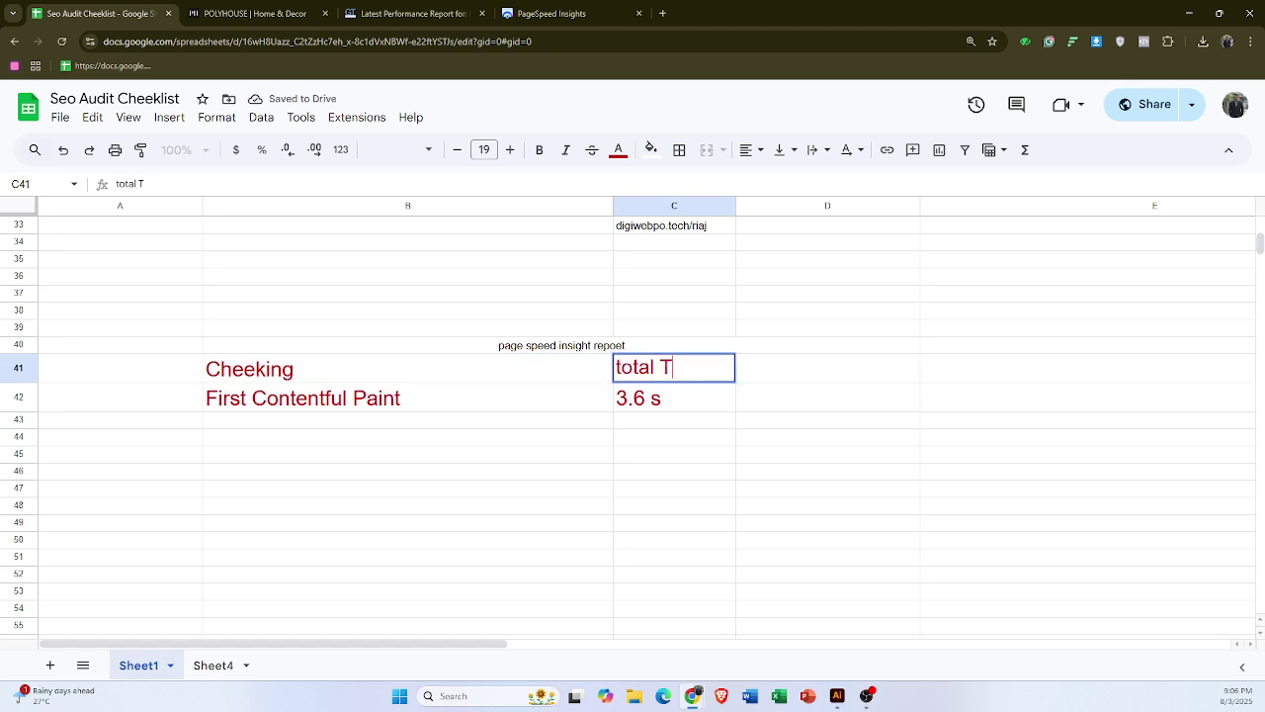
pyautogui.write('Time')
# - Add a dropdown to D41 with the options "Resolve" and "NOT resolve"
pyautogui.click(857, 367)
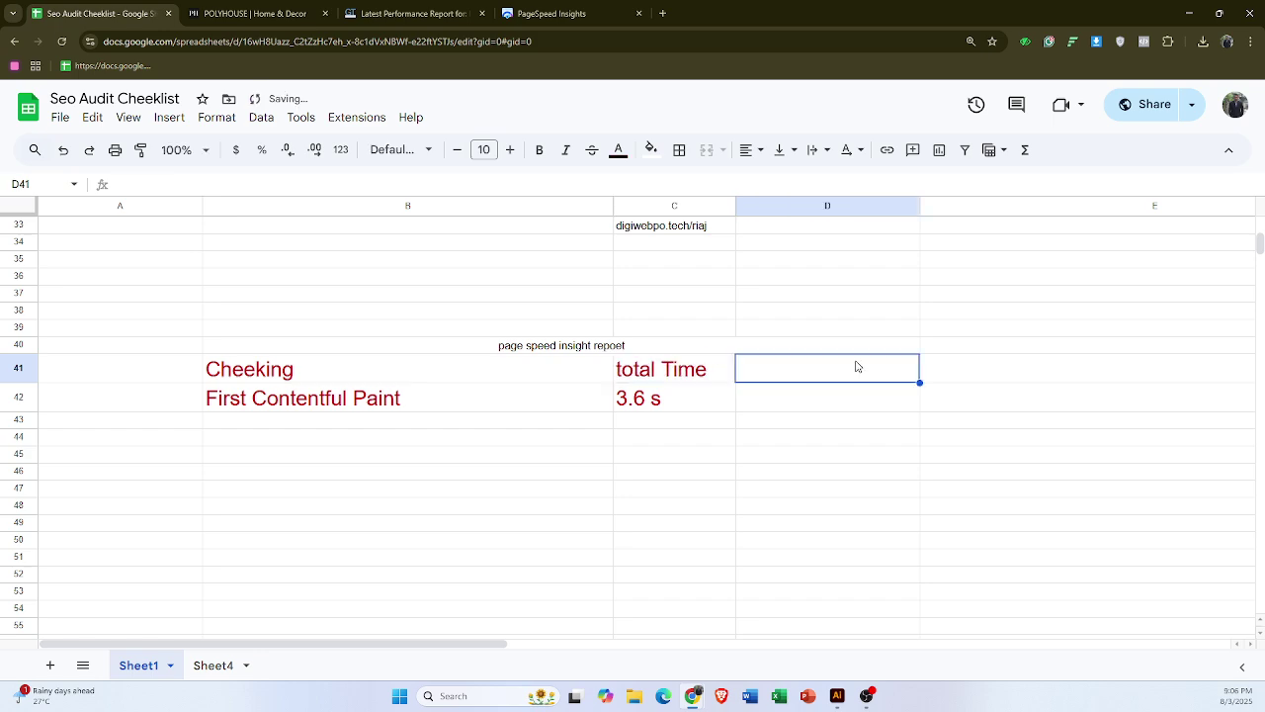
pyautogui.click(169, 116)
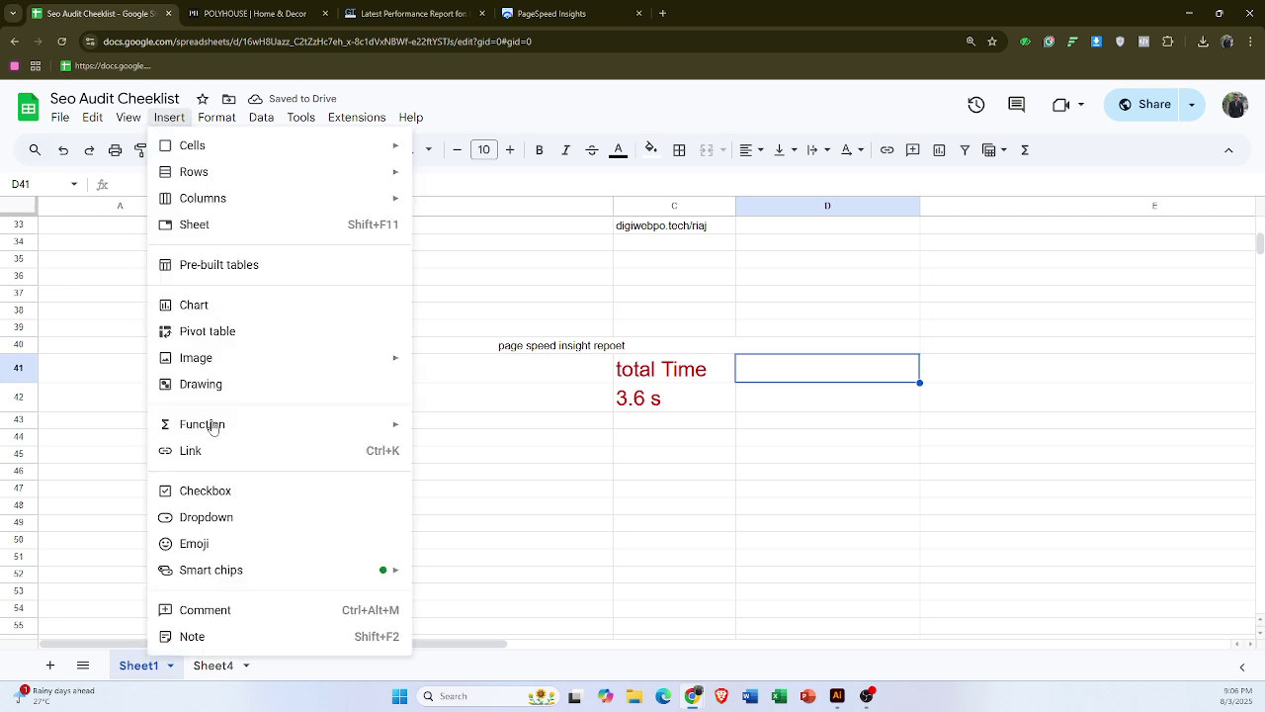
pyautogui.click(239, 516)
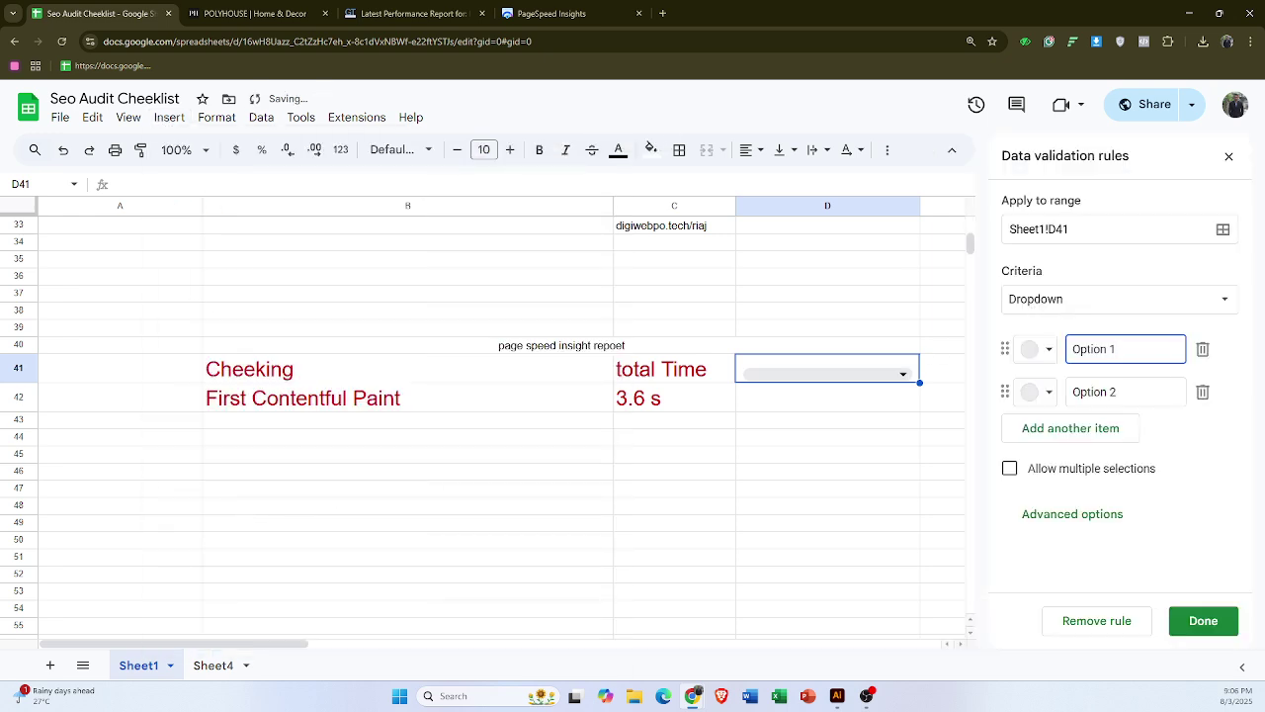
pyautogui.write('Re')
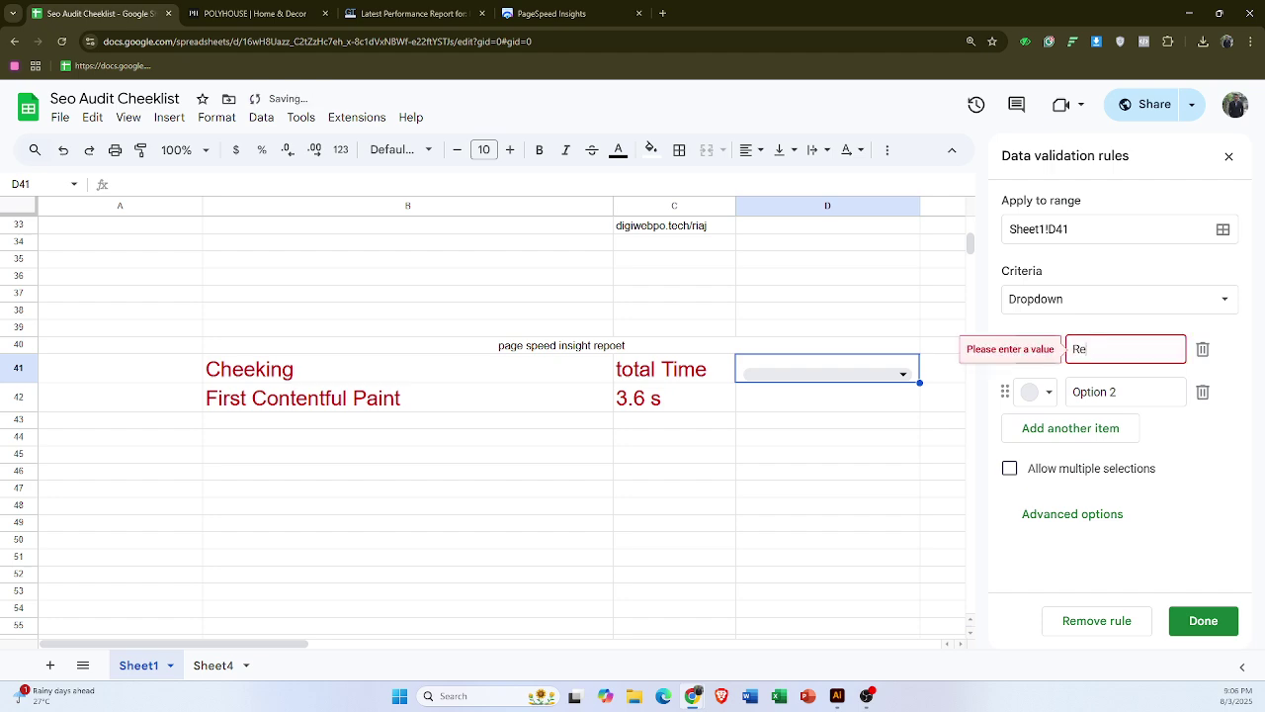
pyautogui.write('solve')
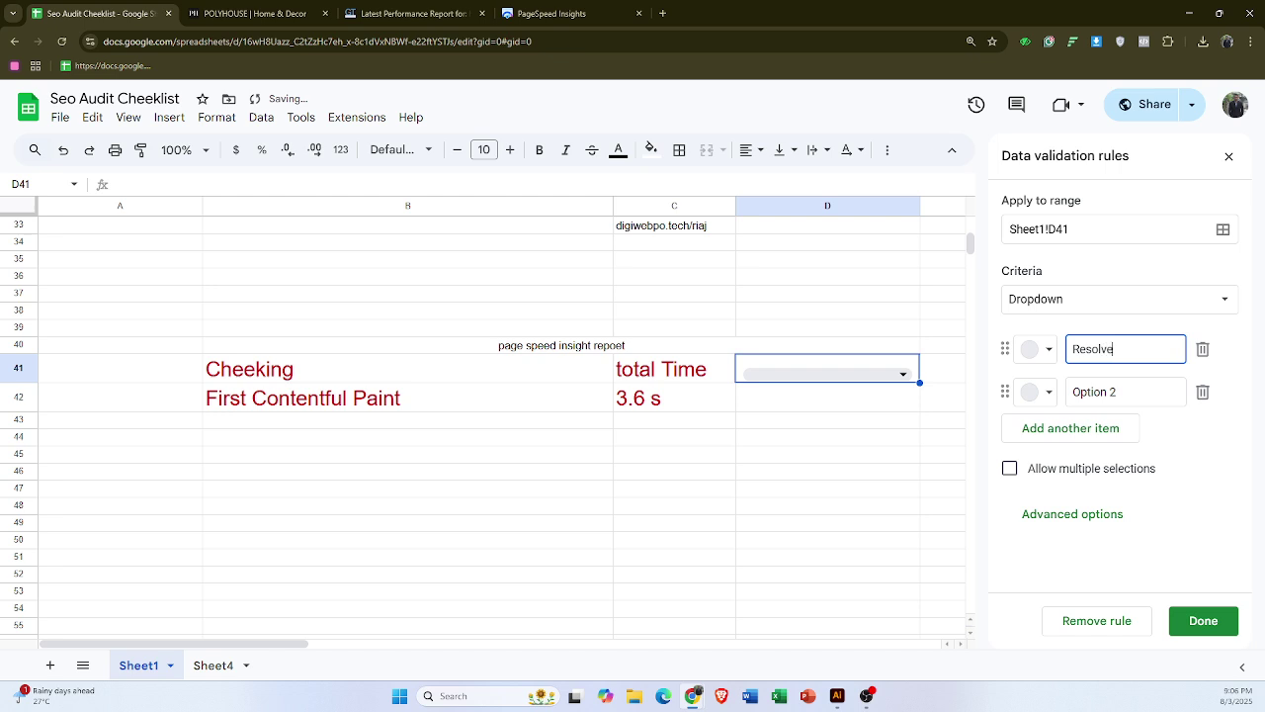
pyautogui.click(1127, 394)
pyautogui.moveTo(1116, 392); pyautogui.dragTo(1071, 393)
pyautogui.press('BackSpace')
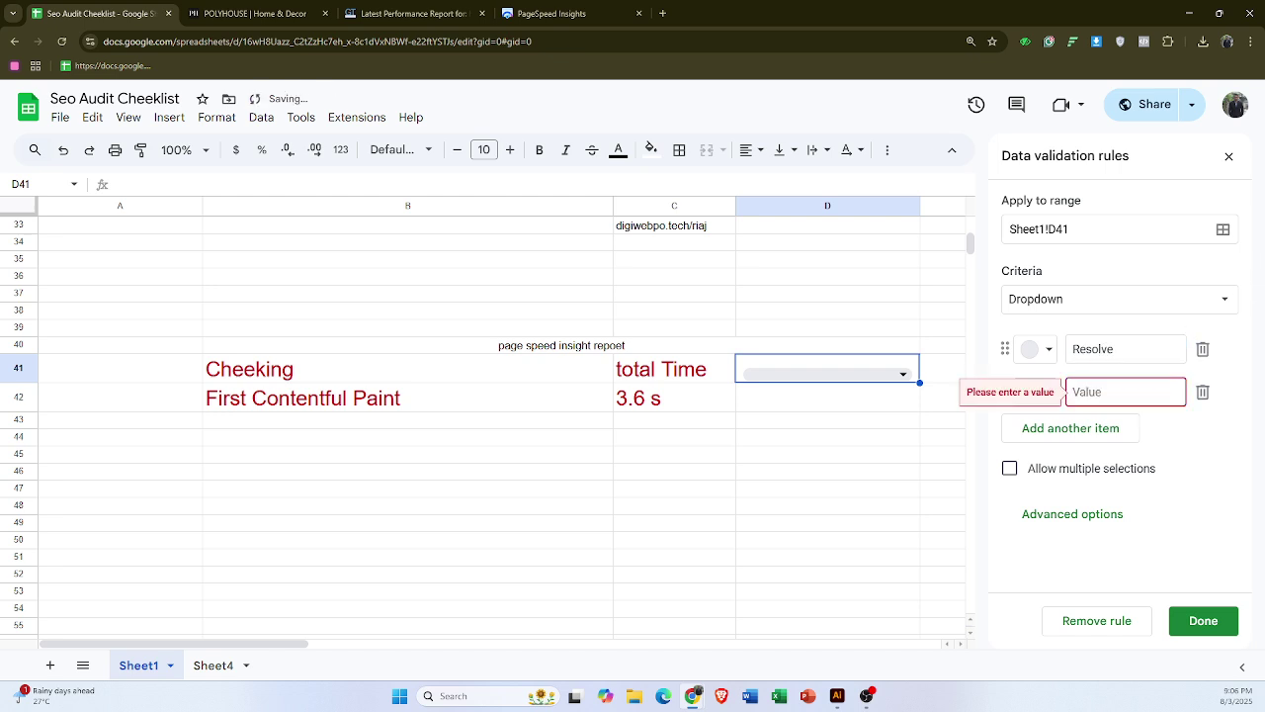
pyautogui.write('NOT resolve')
pyautogui.press('Return')
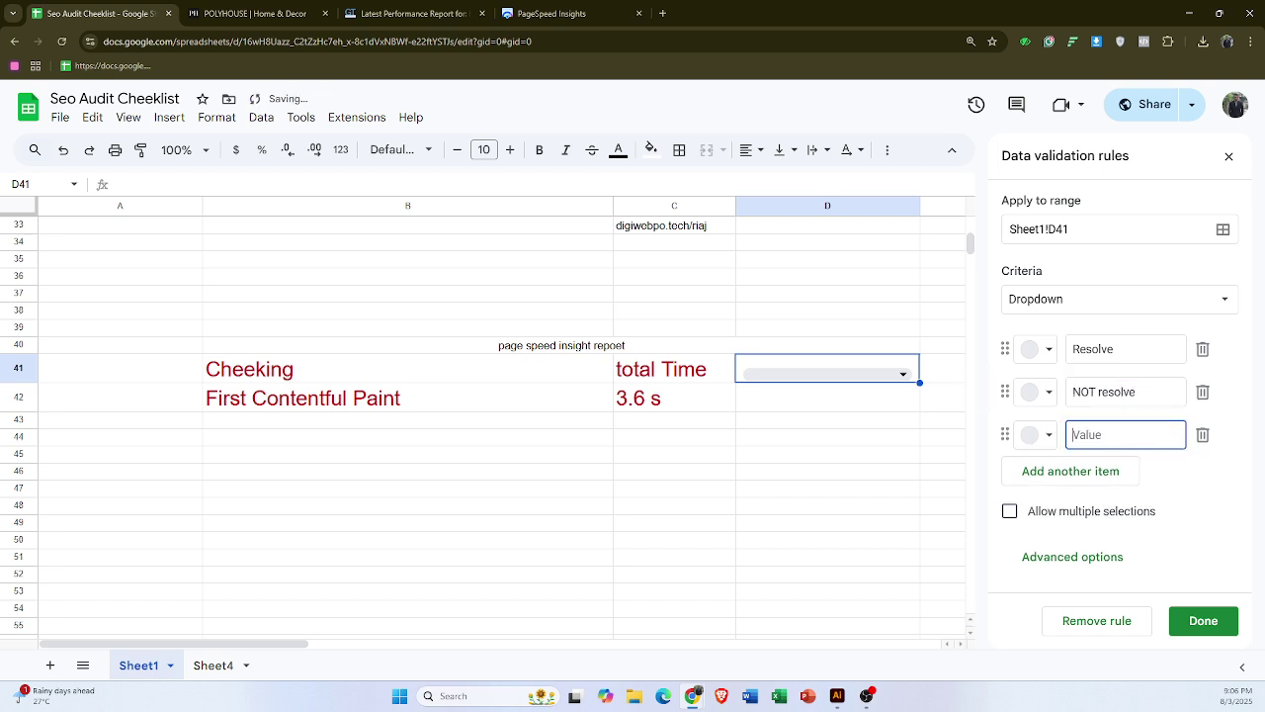
# - Color the dropdown's "Resolve" option dark green and its "NOT resolve" option dark red
pyautogui.click(1036, 349)
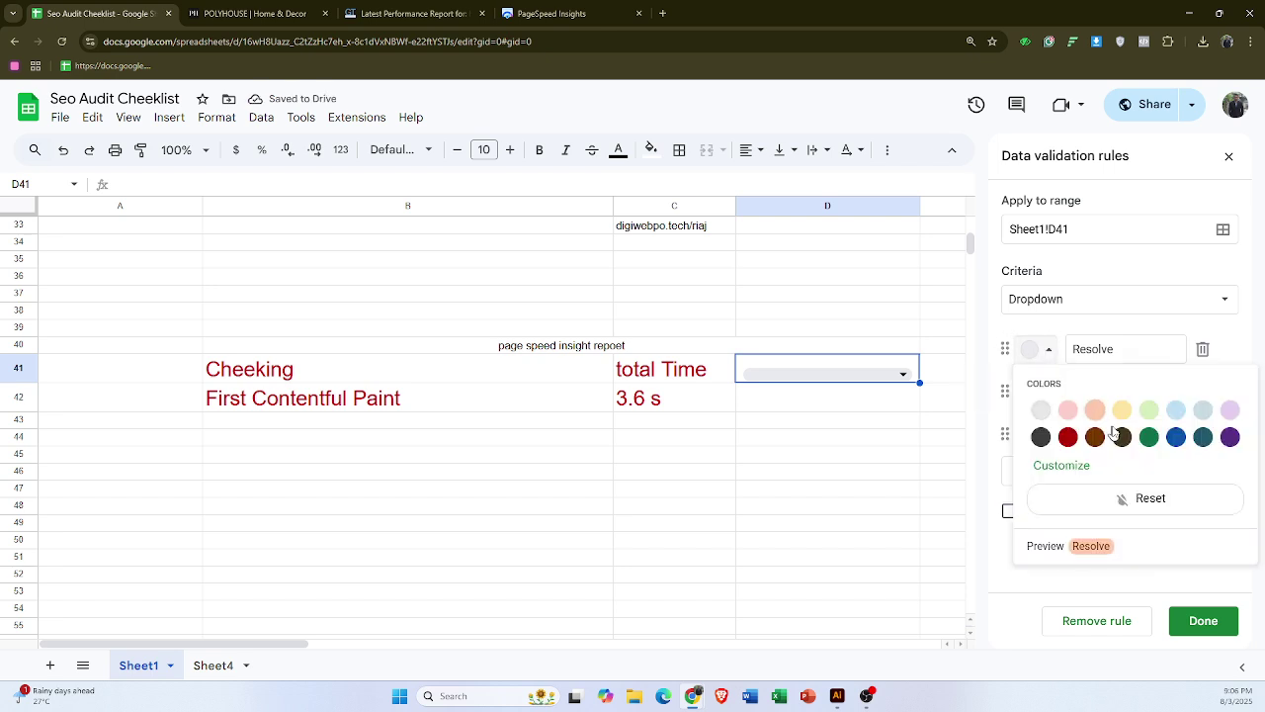
pyautogui.click(1153, 435)
pyautogui.click(1035, 391)
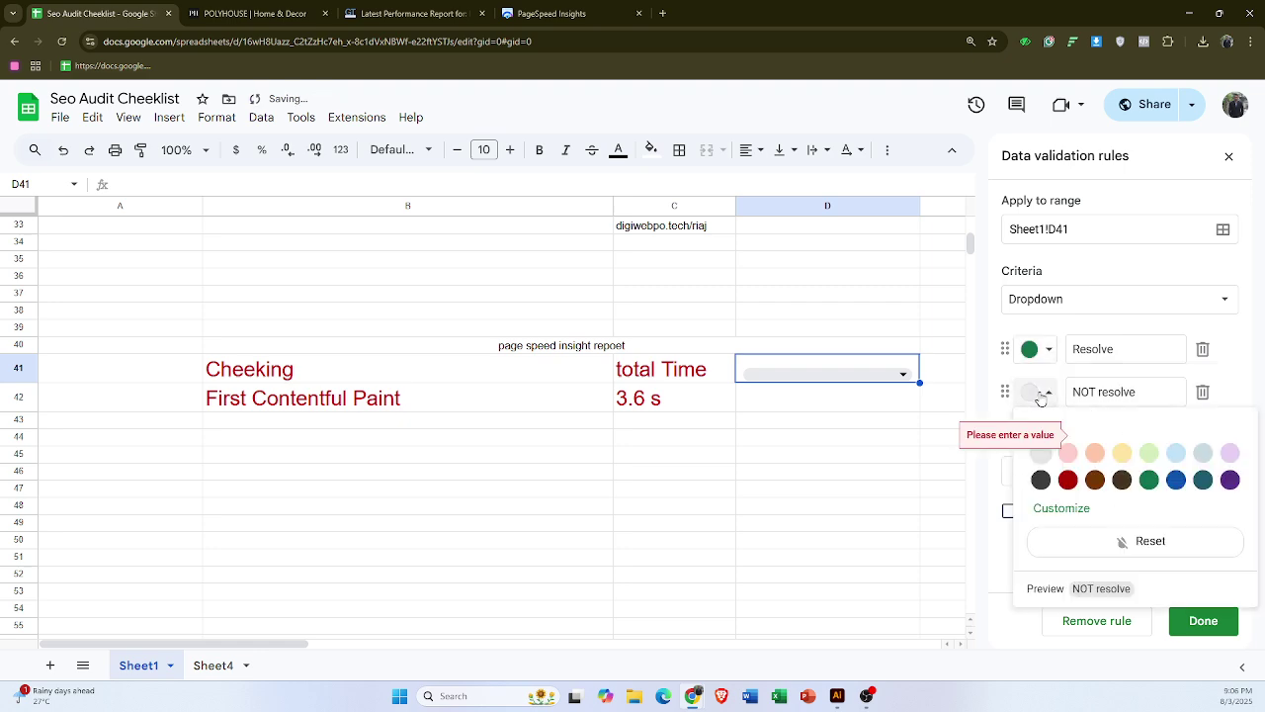
pyautogui.click(1068, 479)
pyautogui.click(824, 469)
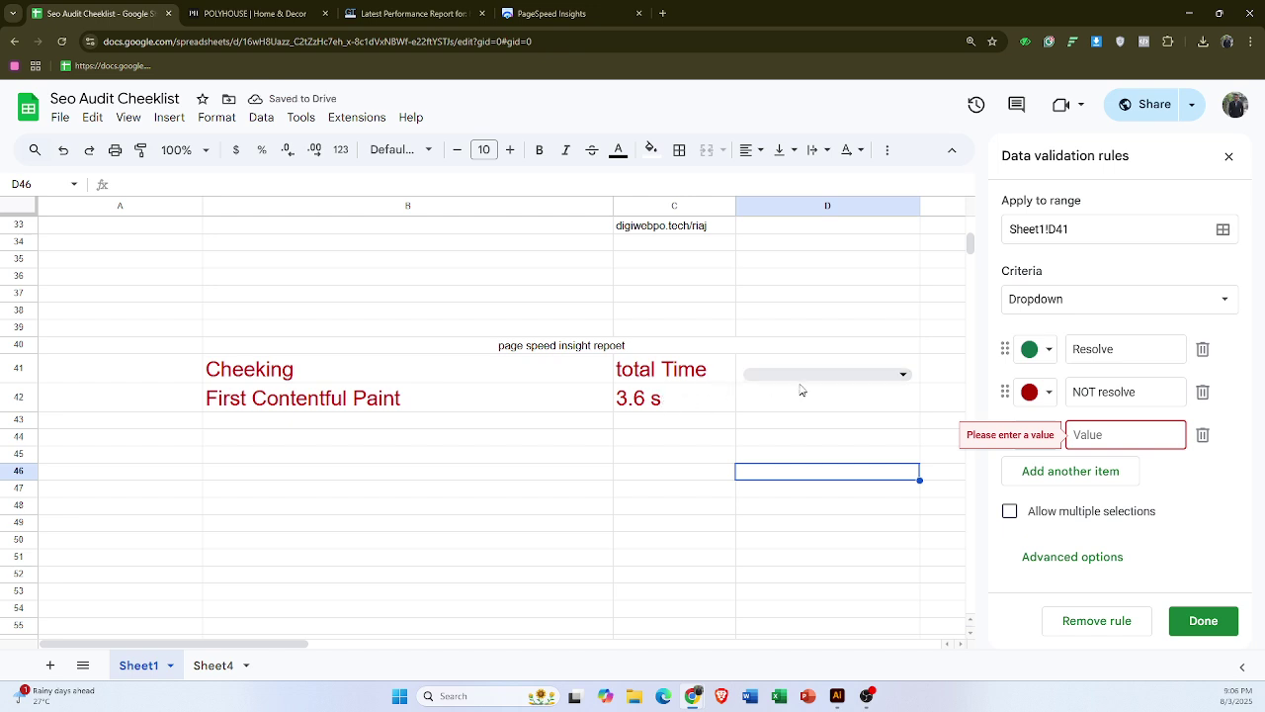
# - Move the dropdown from D41 to D42 and enter the header "report" in D41
pyautogui.click(793, 368)
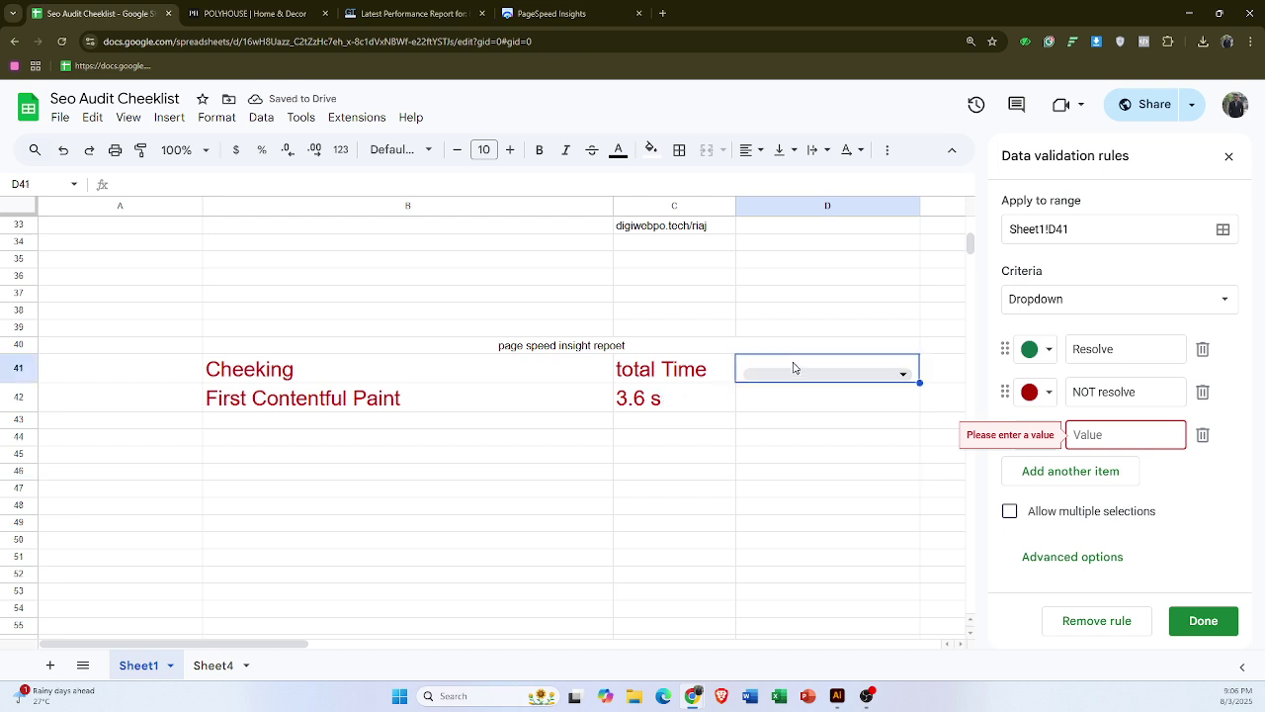
pyautogui.hotkey('ctrl', 'c')
pyautogui.click(802, 400)
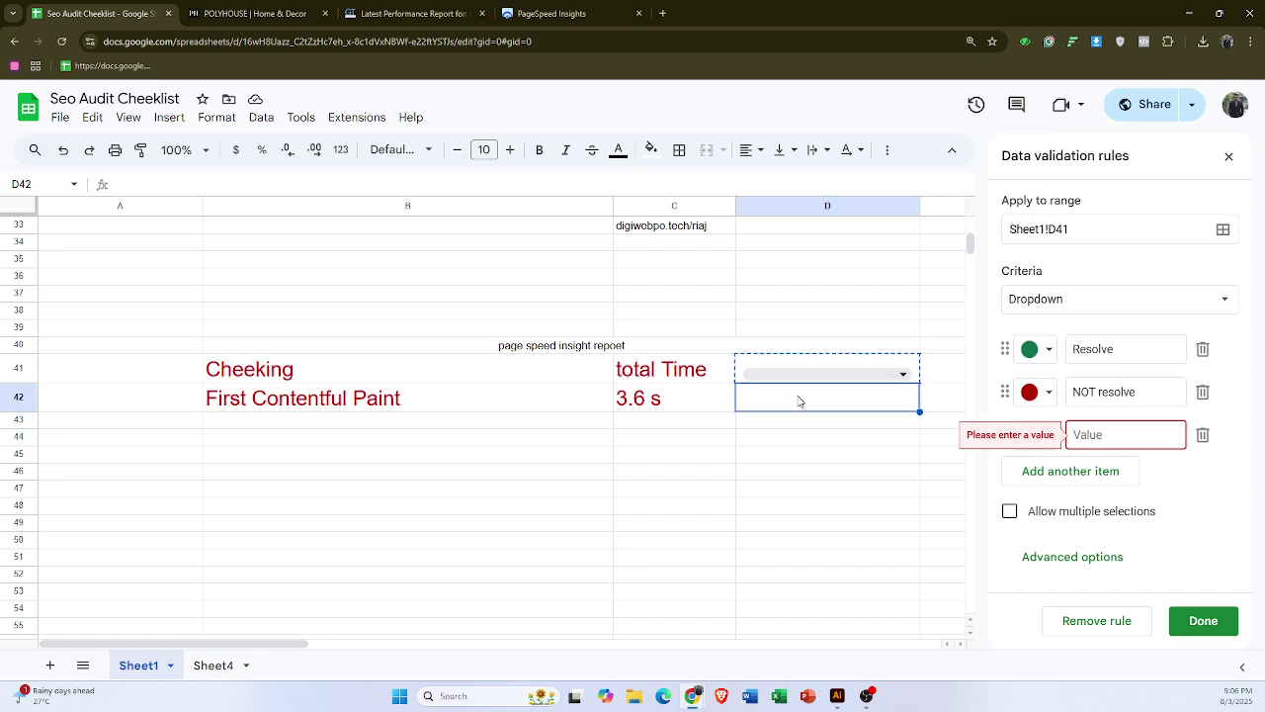
pyautogui.hotkey('ctrl', 'v')
pyautogui.click(818, 370)
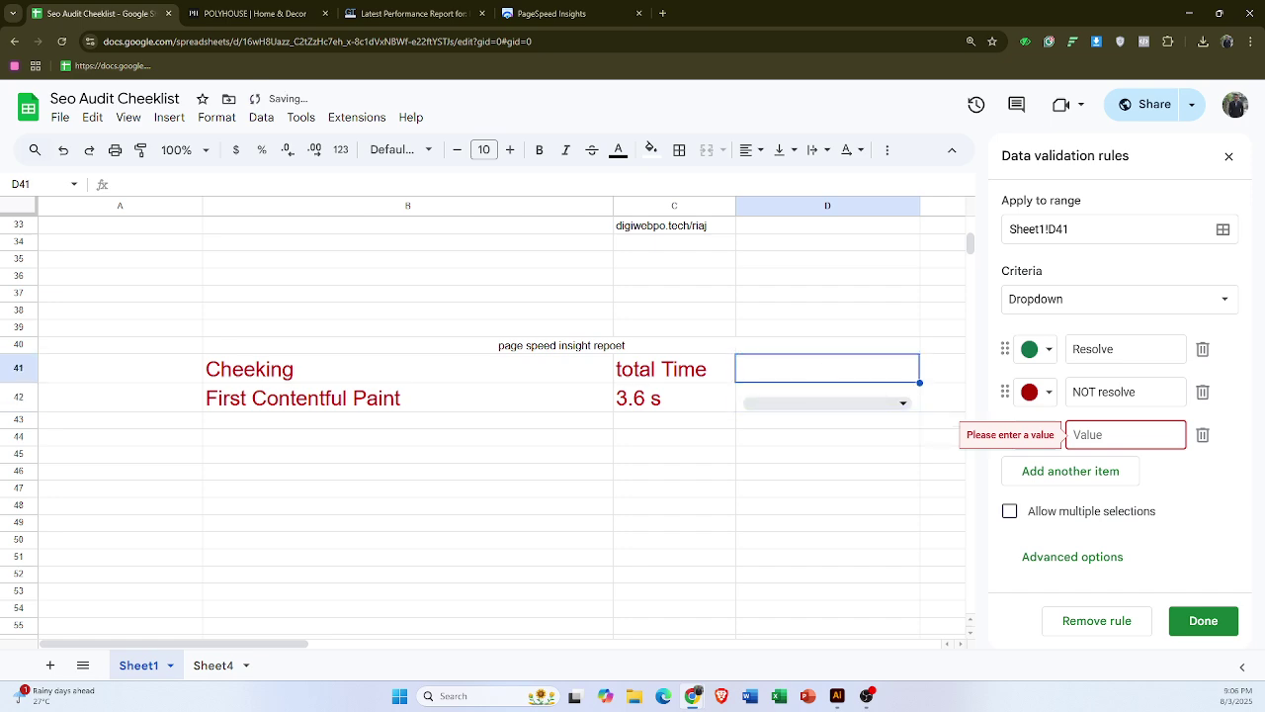
pyautogui.write('repoe')
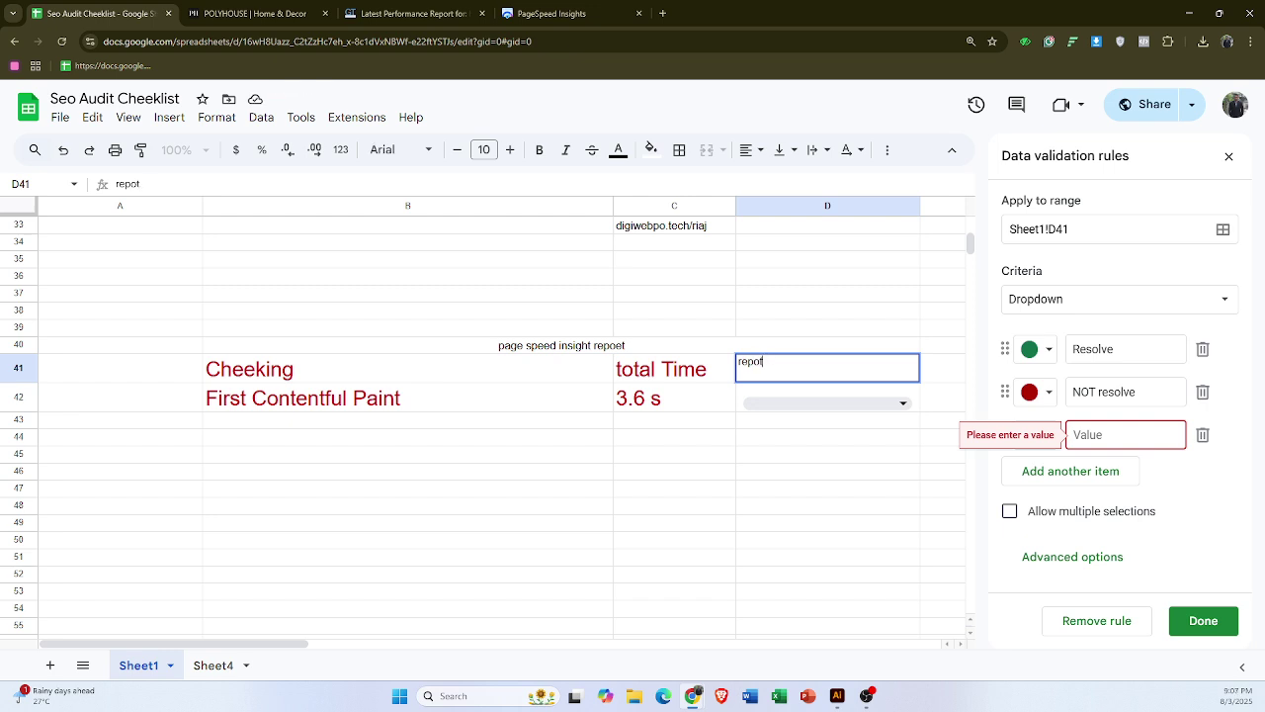
pyautogui.click(815, 437)
# - Format the header cells B41:D41 with font size 11 and black text
pyautogui.click(287, 370)
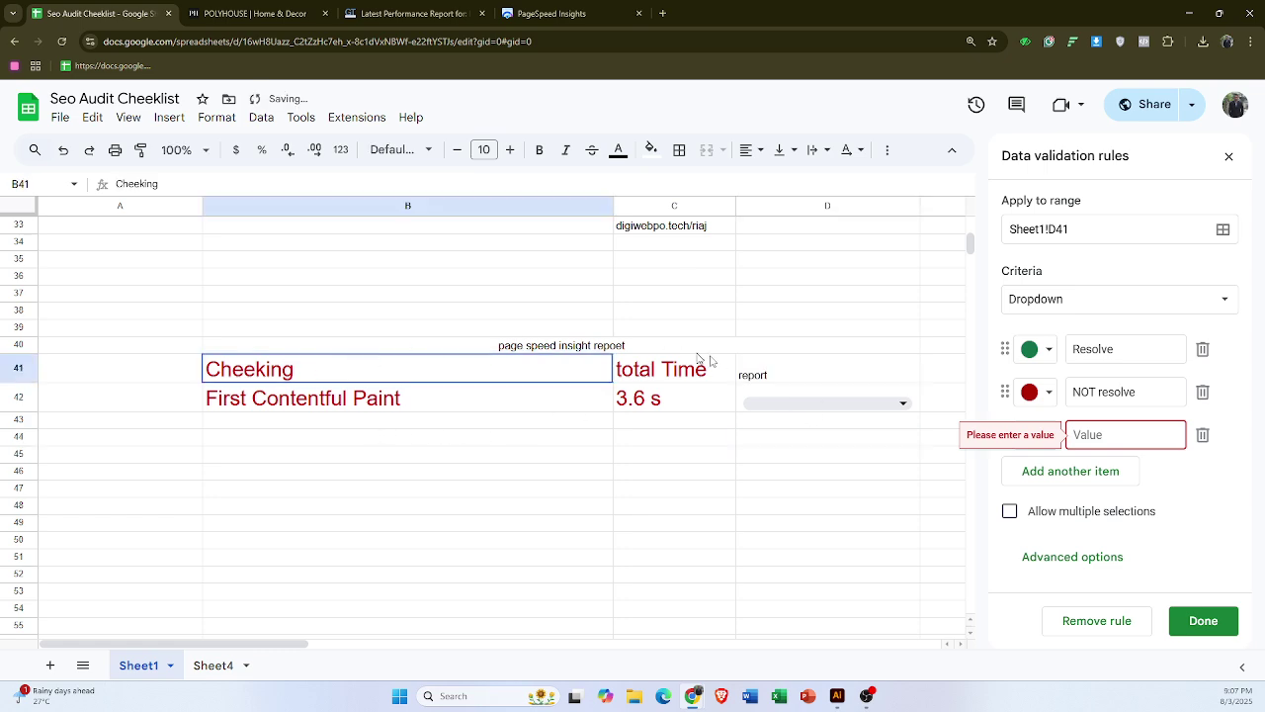
pyautogui.moveTo(699, 359); pyautogui.dragTo(797, 373)
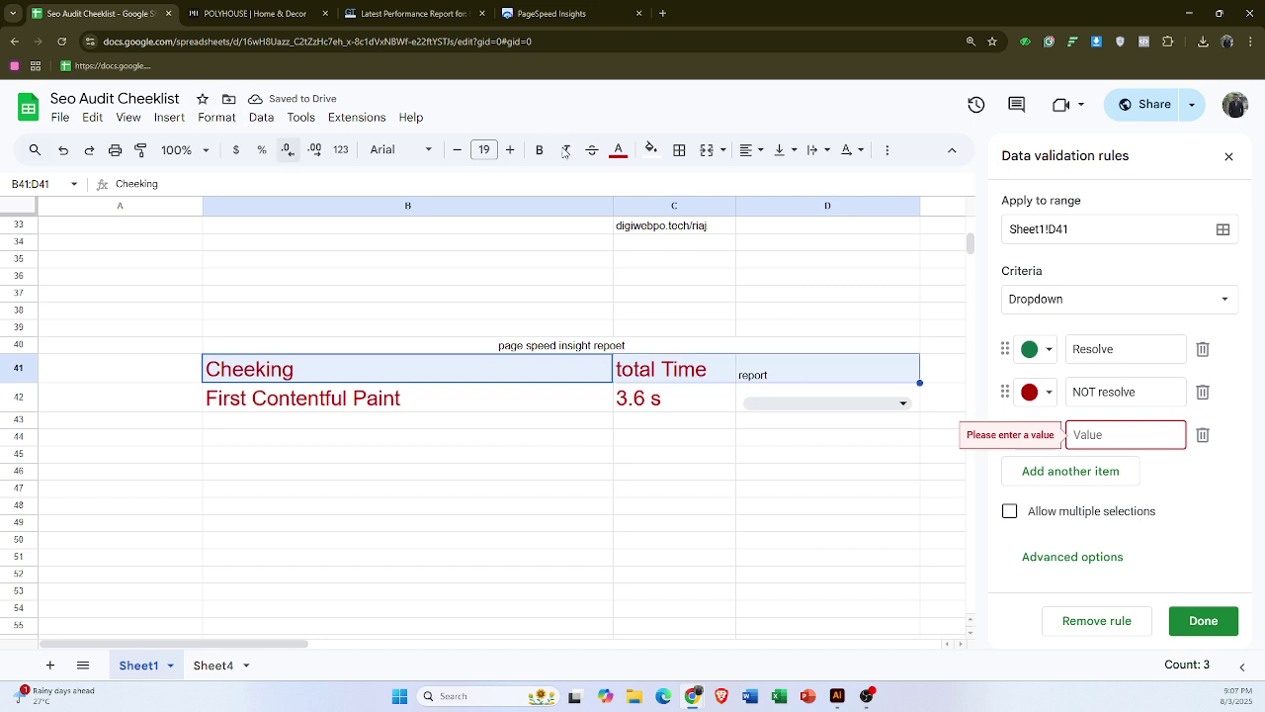
pyautogui.click(484, 149)
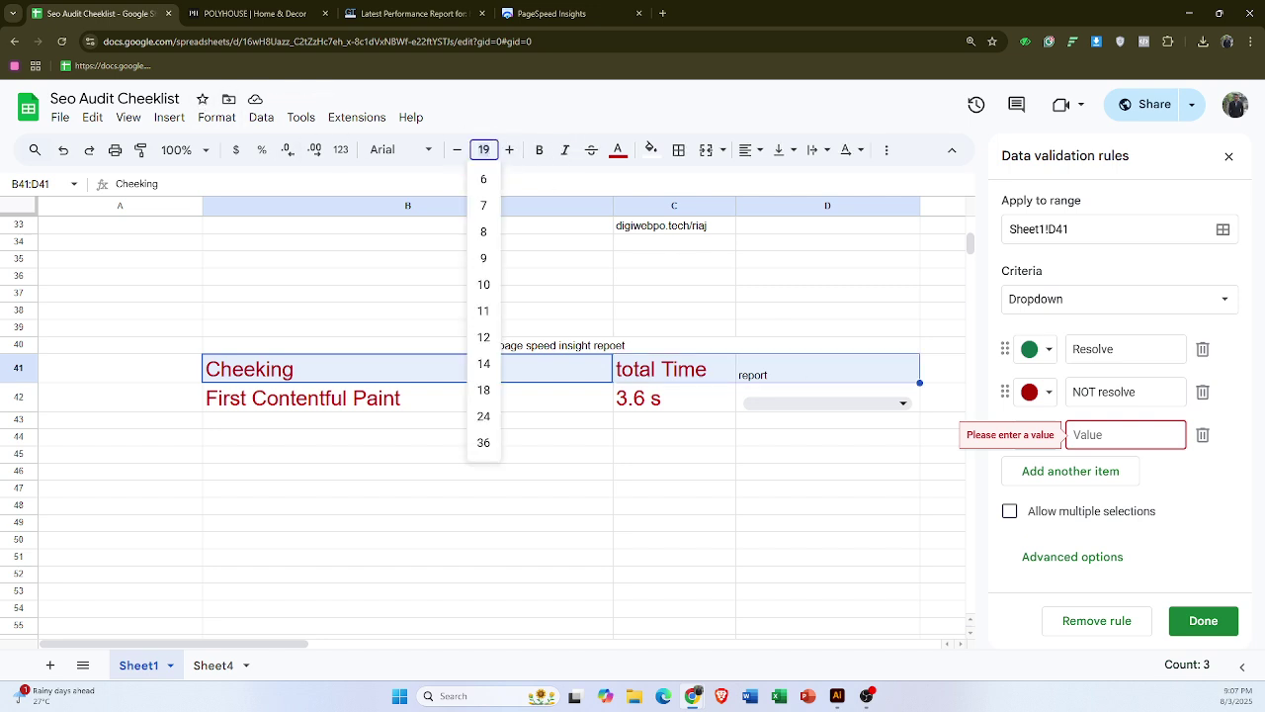
pyautogui.click(488, 322)
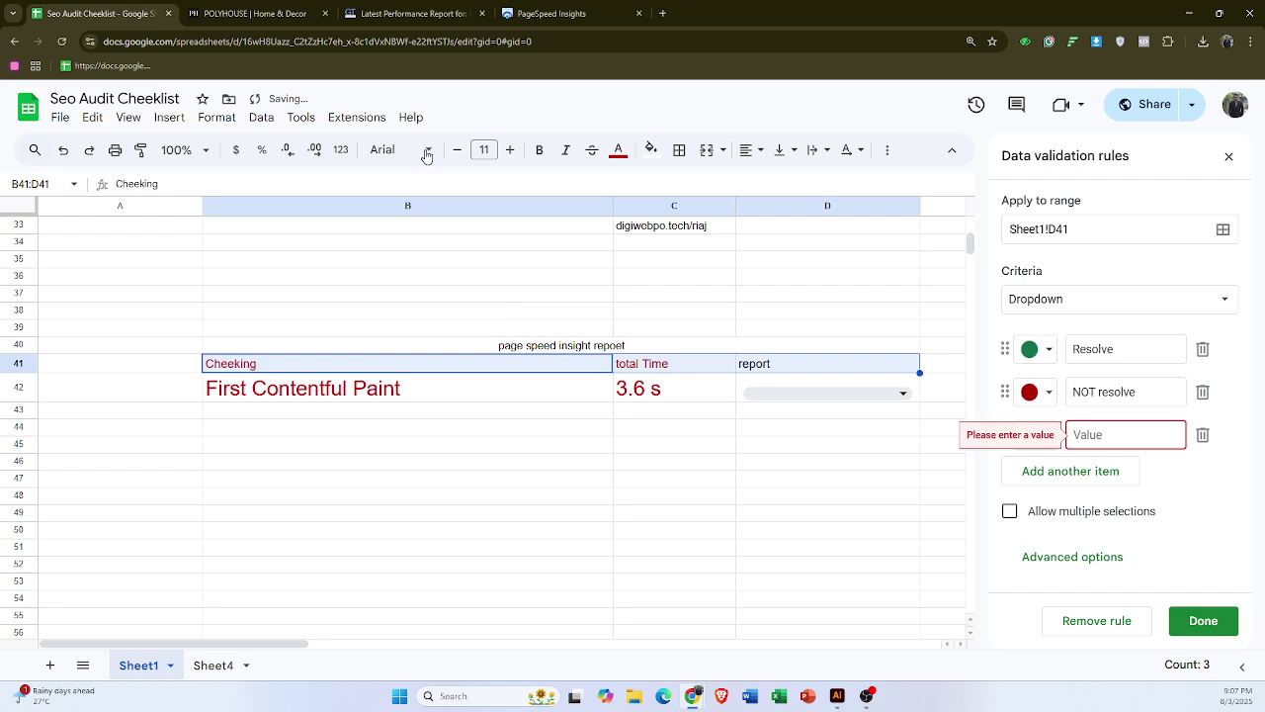
pyautogui.click(618, 149)
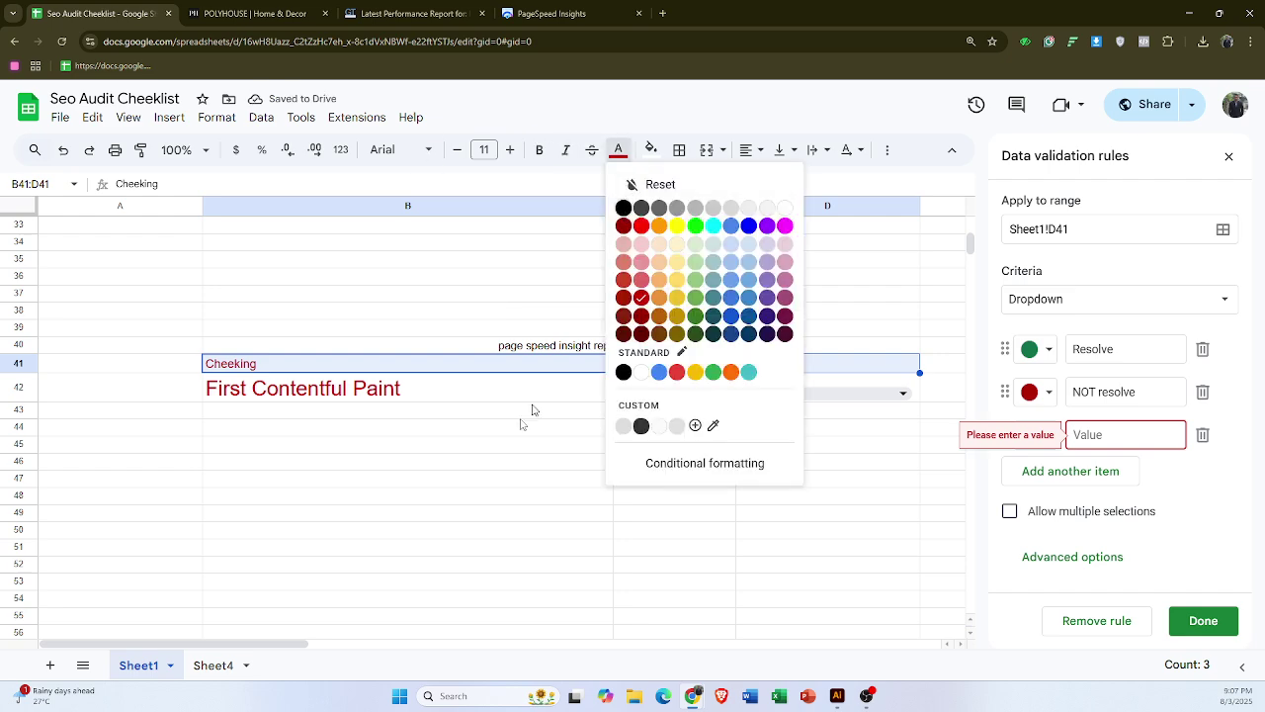
pyautogui.click(519, 427)
pyautogui.click(519, 427)
# - Format the First Contentful Paint row, B42:C42, with font size 10 and black text
pyautogui.click(445, 391)
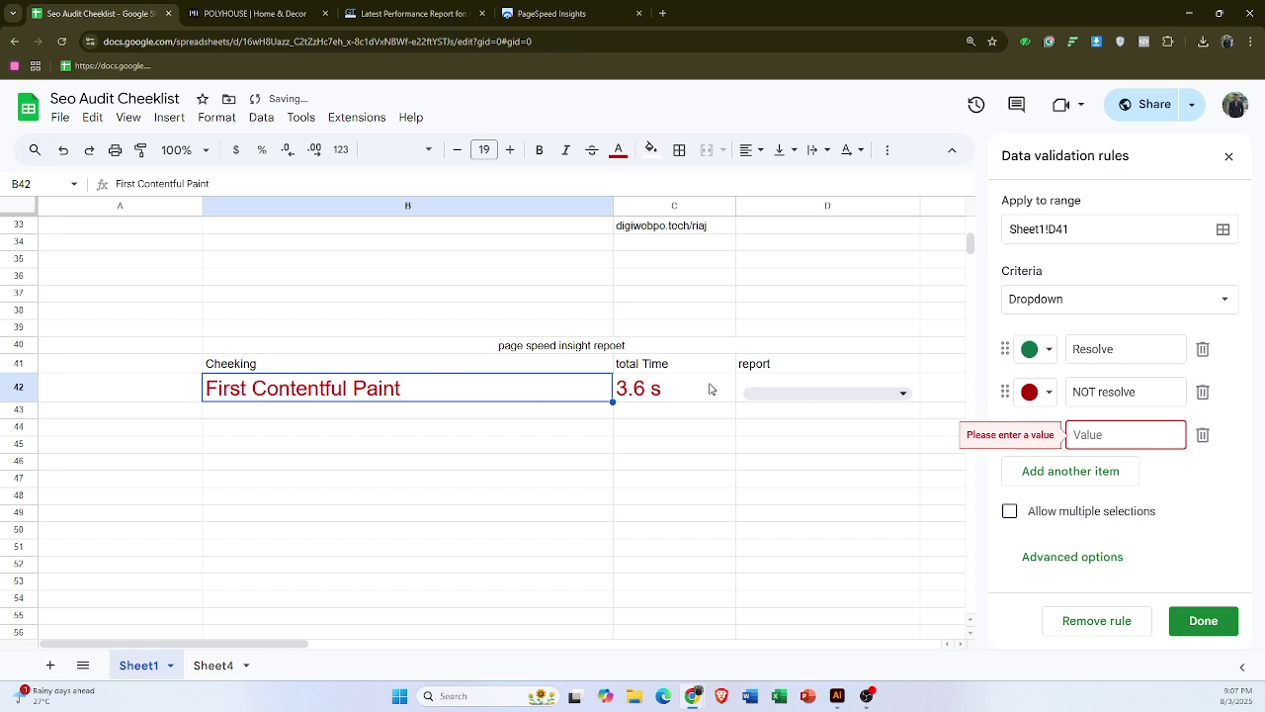
pyautogui.keyDown('shift'); pyautogui.click(710, 388); pyautogui.keyUp('shift')
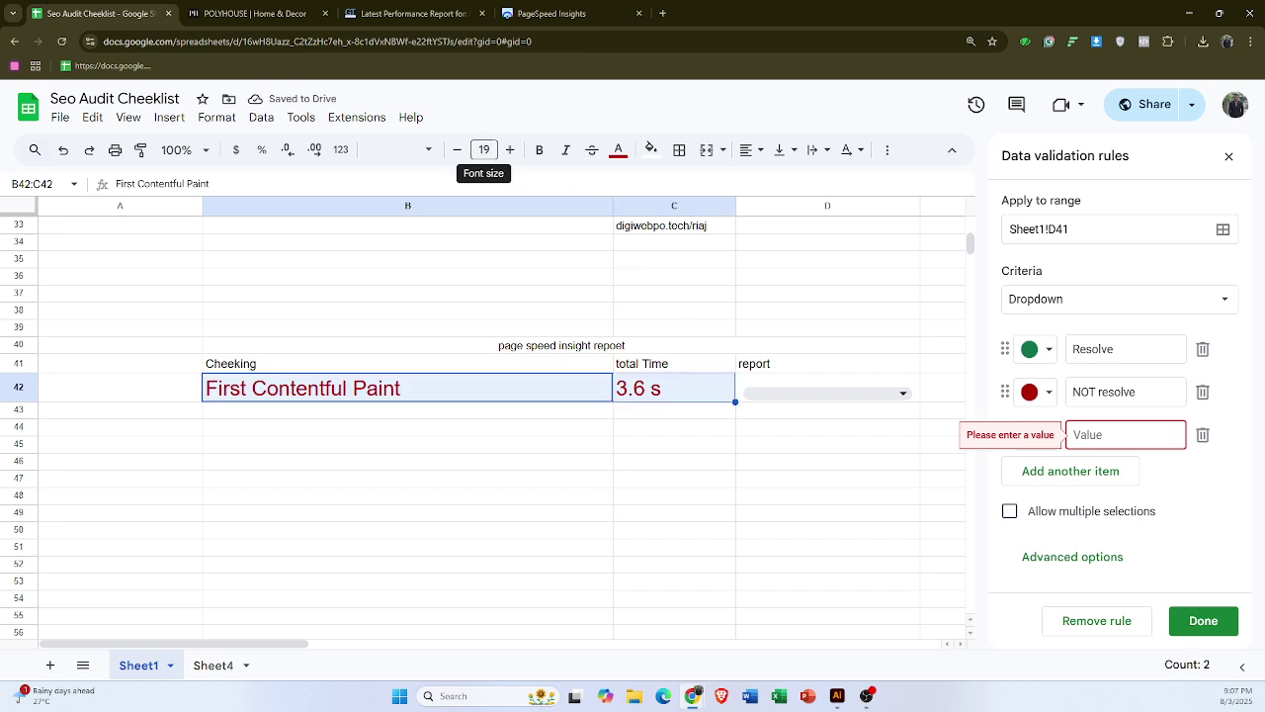
pyautogui.click(484, 150)
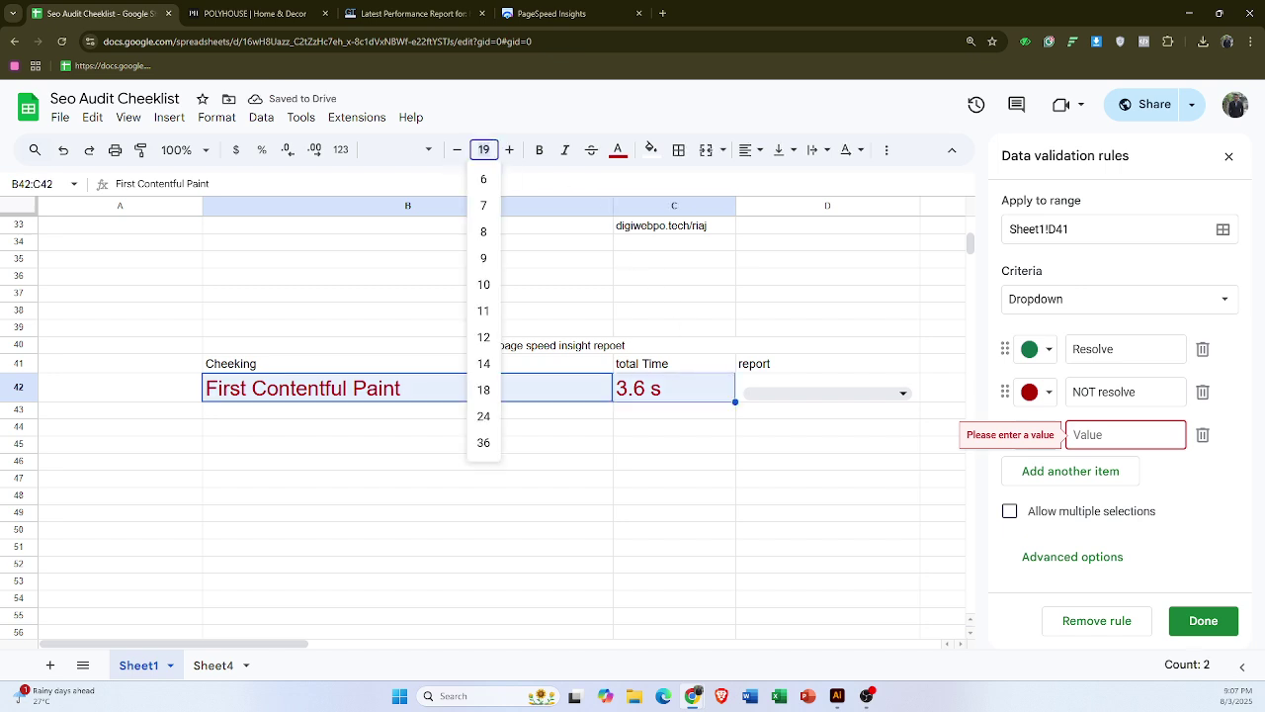
pyautogui.click(484, 286)
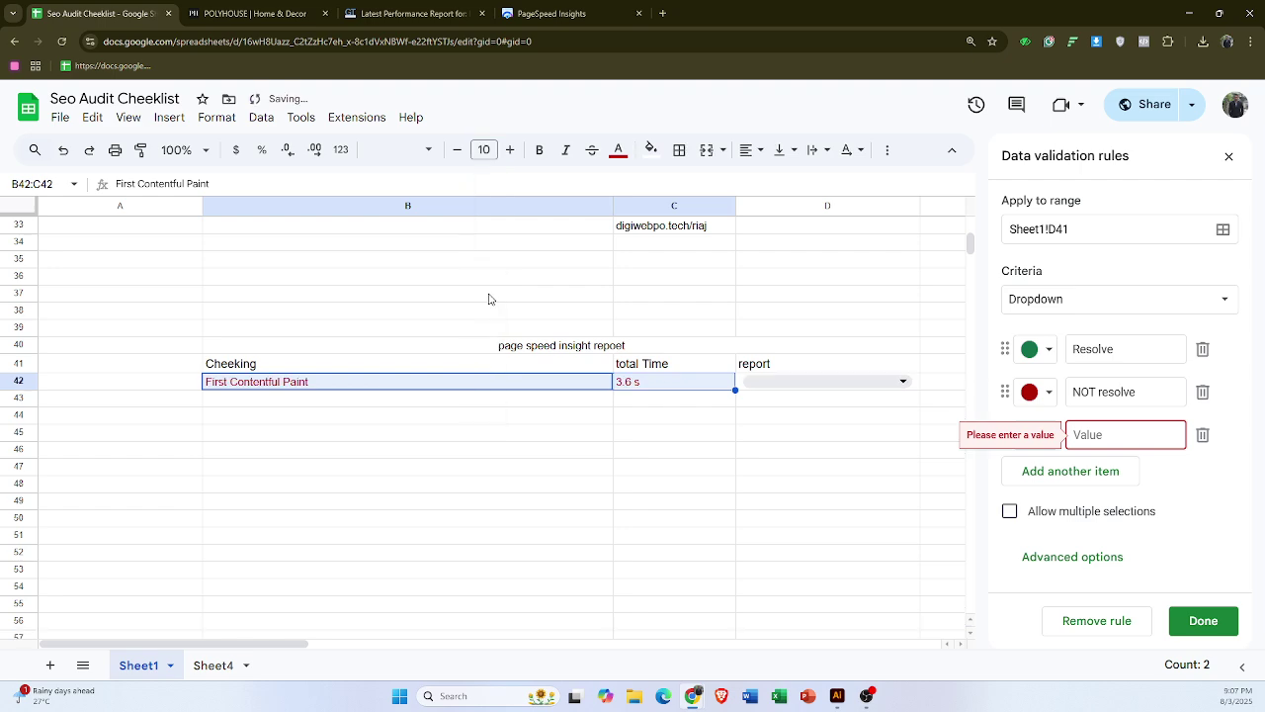
pyautogui.click(617, 156)
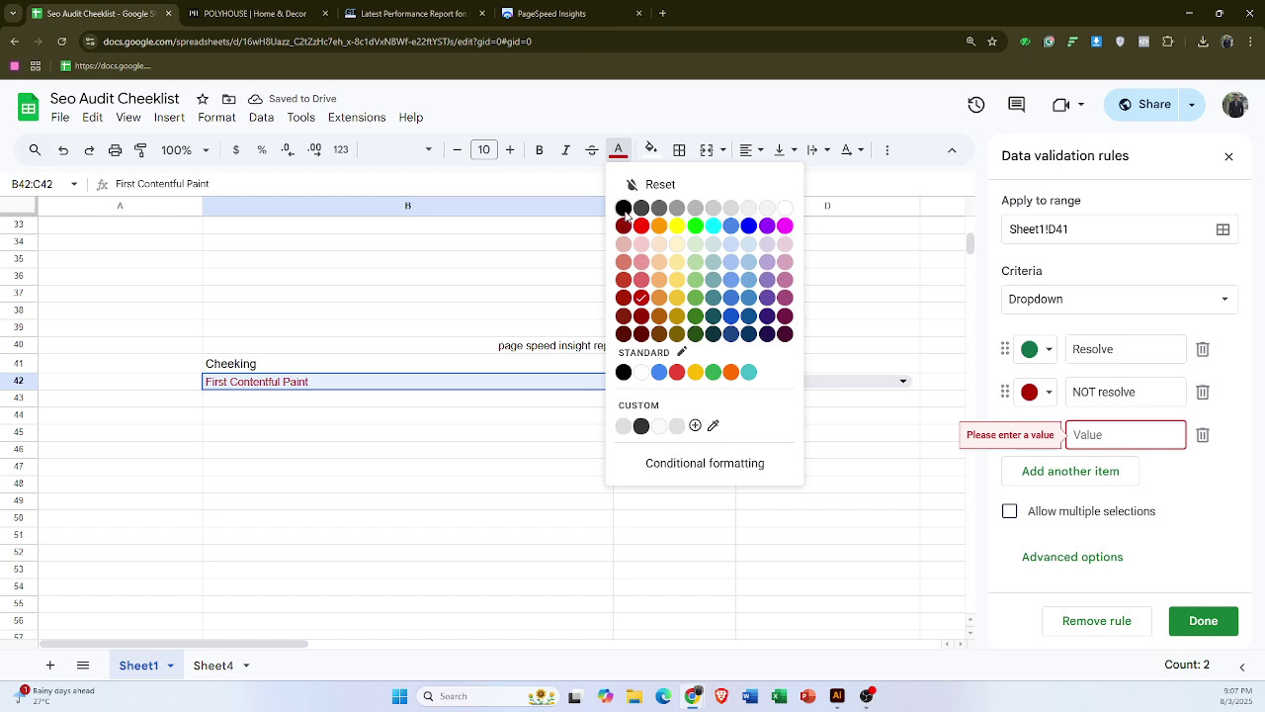
pyautogui.click(624, 208)
pyautogui.click(497, 469)
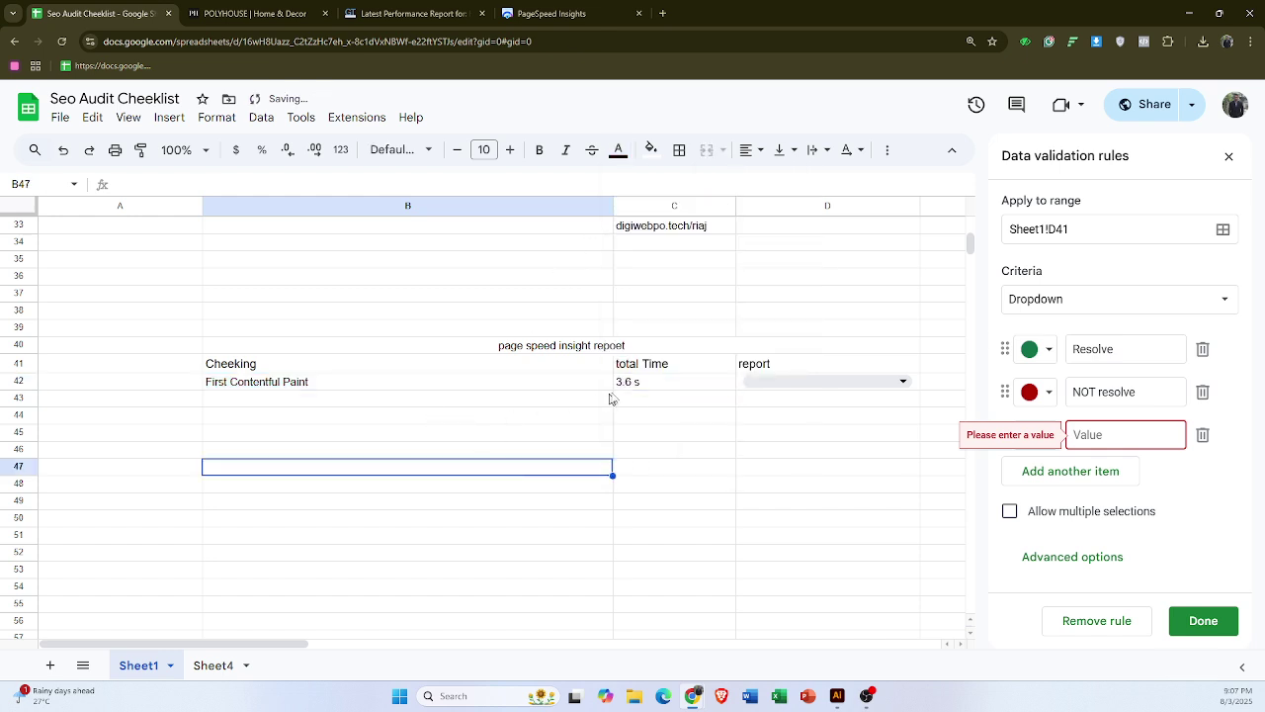
# - Copy the "Total Blocking Time" label from the PageSpeed Insights mobile report into B43 of the checklist
pyautogui.click(649, 385)
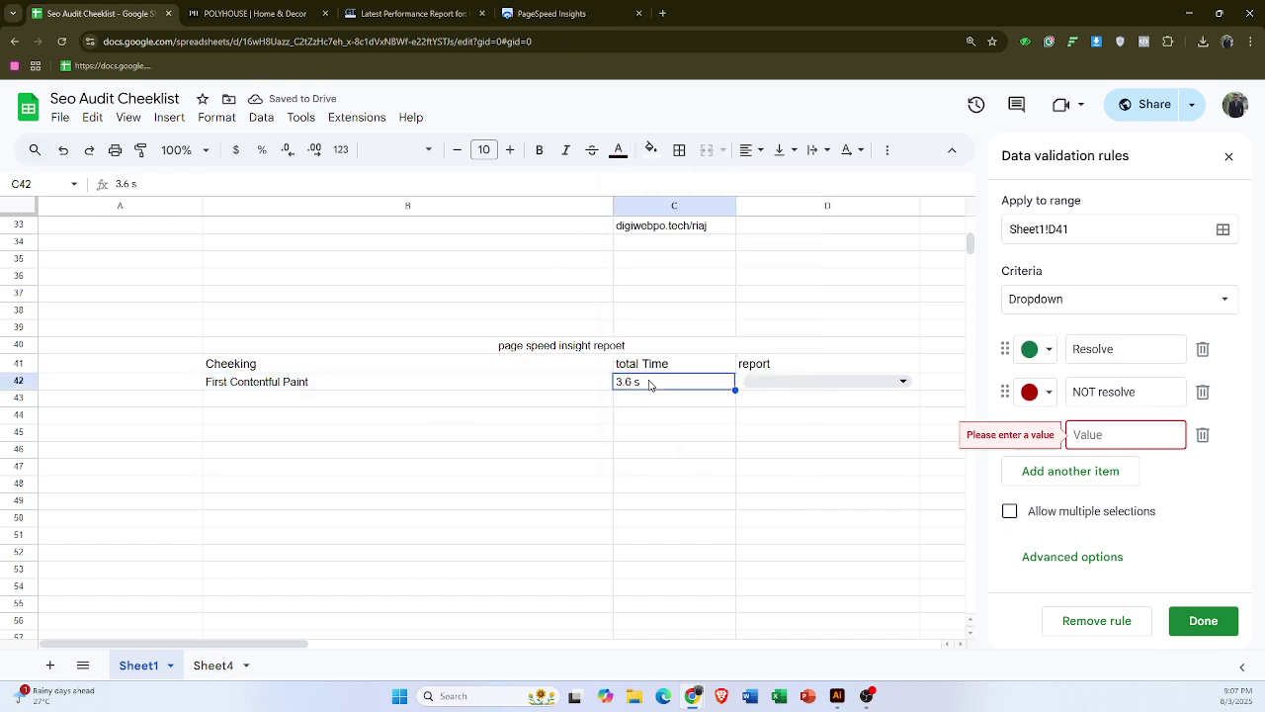
pyautogui.click(551, 13)
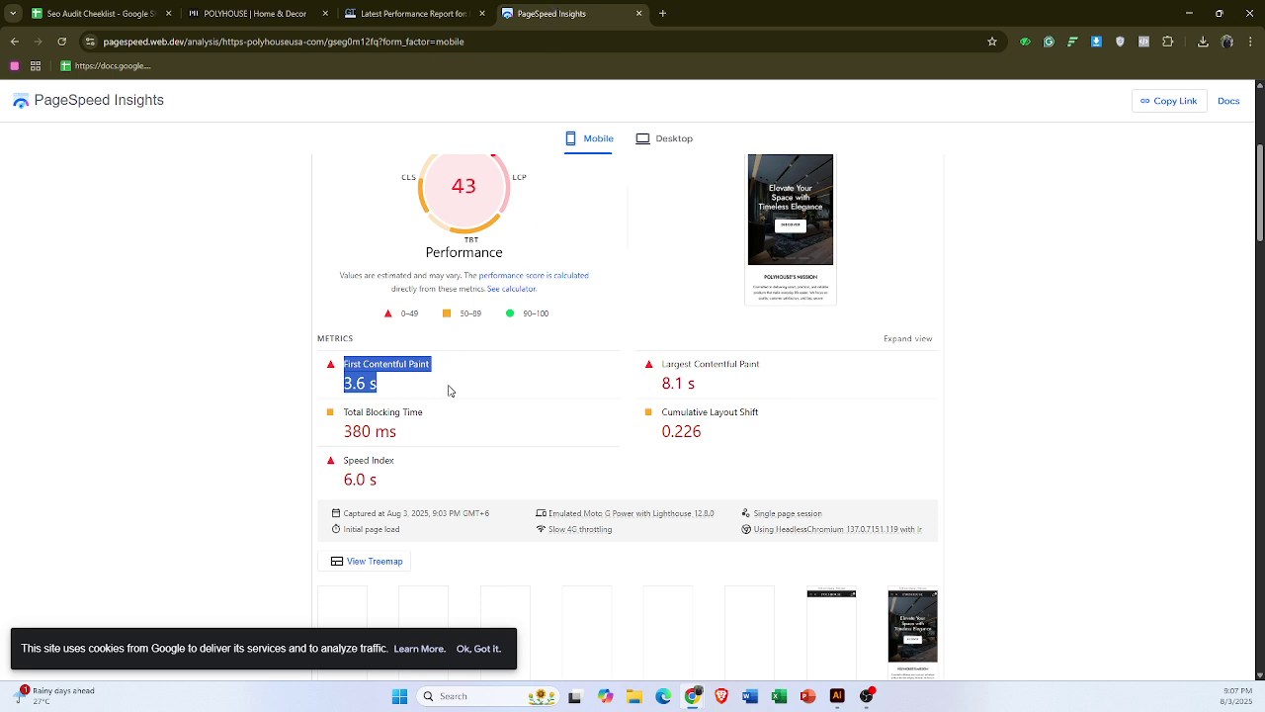
pyautogui.click(384, 377)
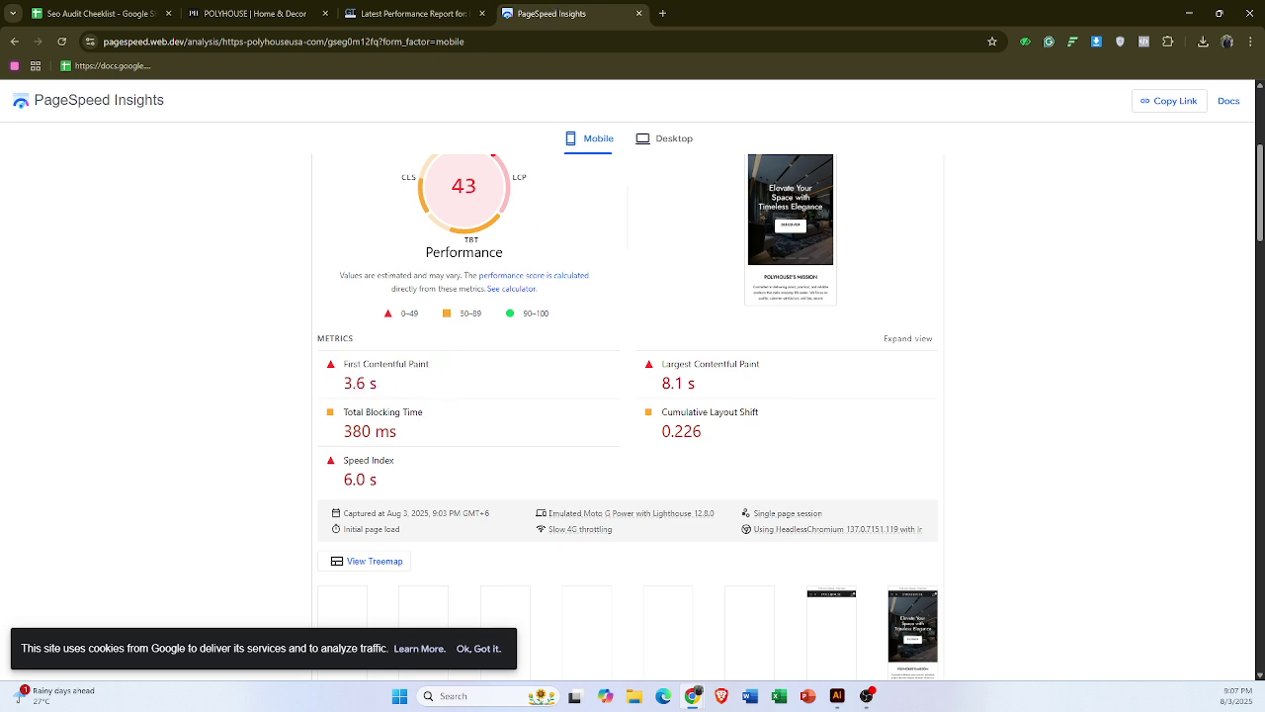
pyautogui.moveTo(343, 411); pyautogui.dragTo(425, 412)
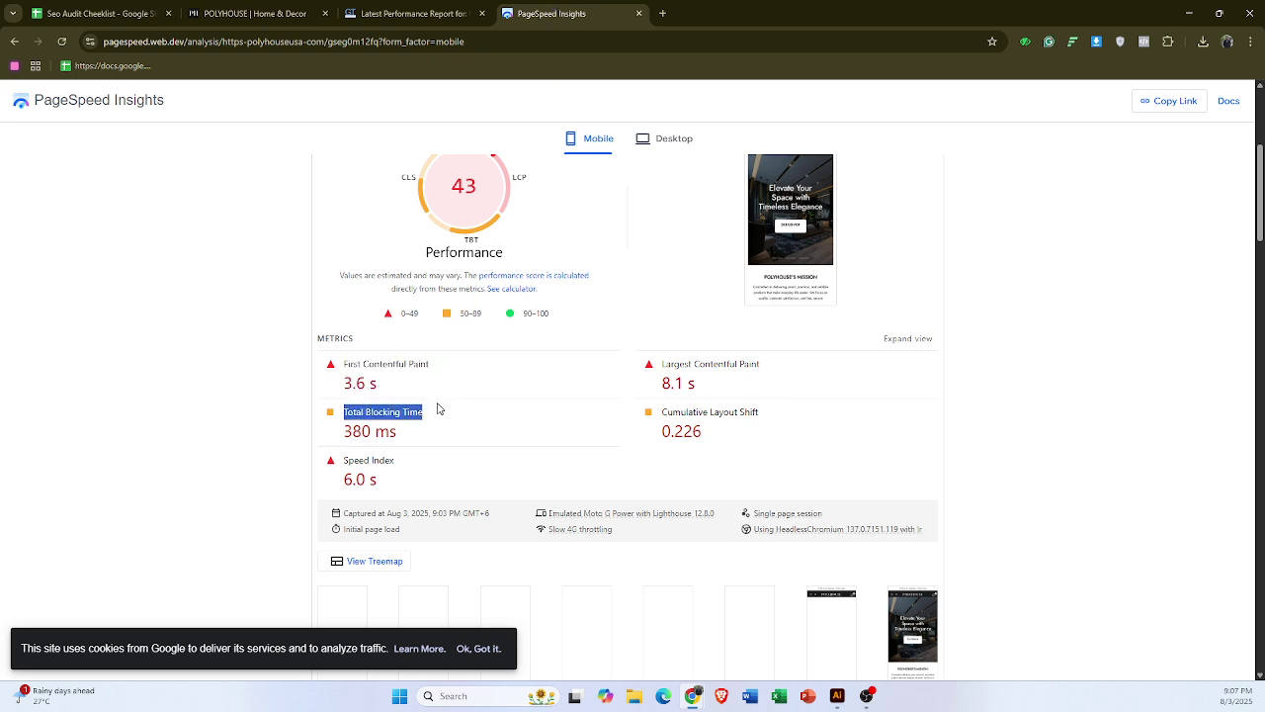
pyautogui.click(99, 12)
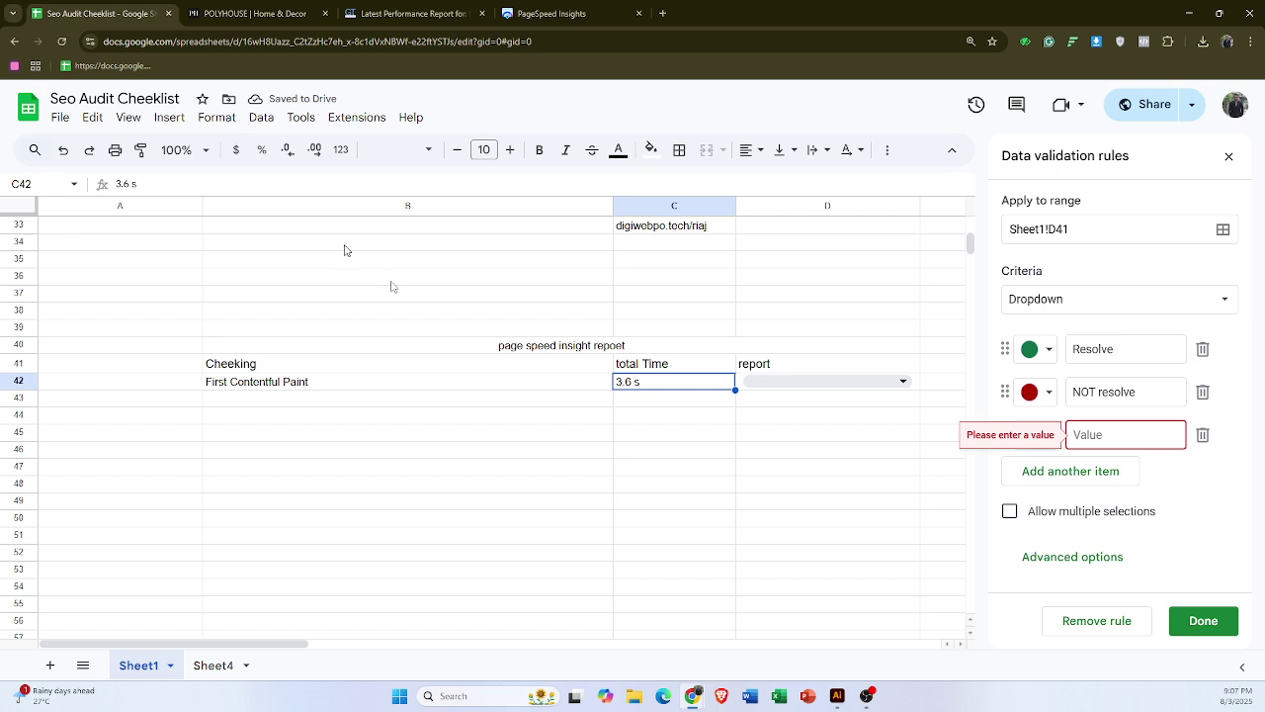
pyautogui.click(429, 405)
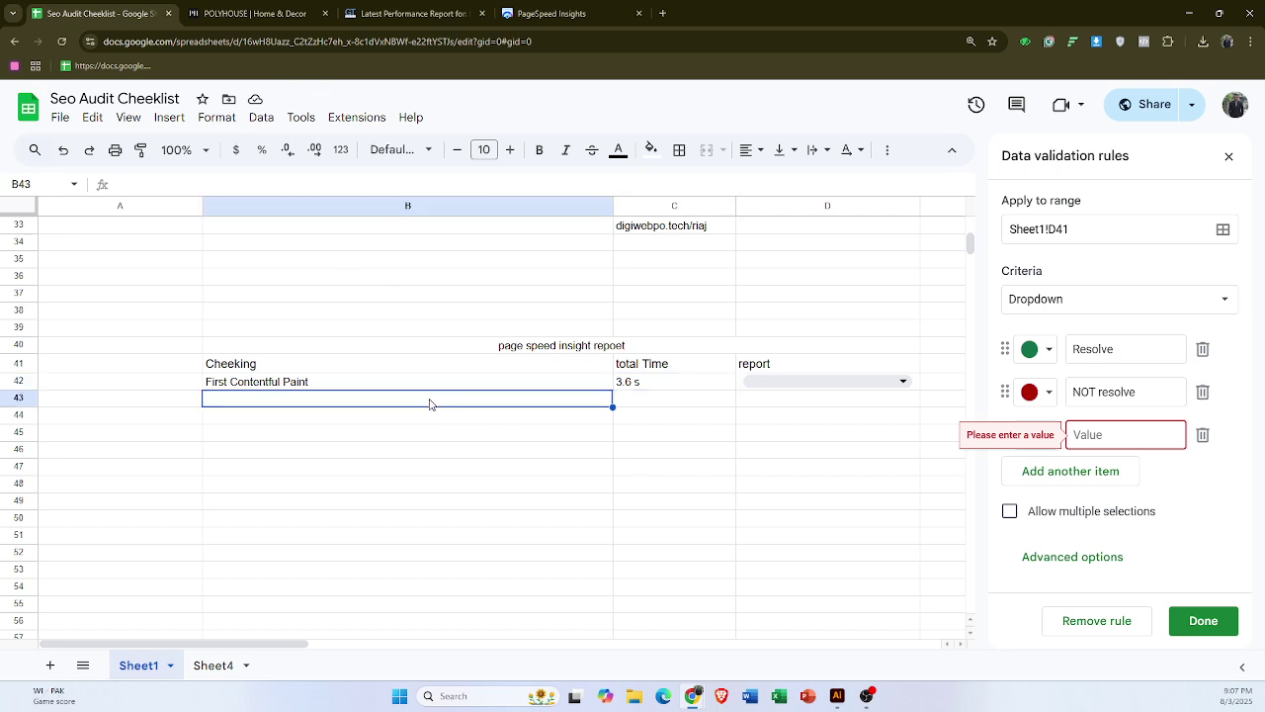
pyautogui.hotkey('ctrl', 'v')
# - Copy the 380 ms Total Blocking Time value from PageSpeed Insights into C43 and set its font size to 10
pyautogui.click(549, 13)
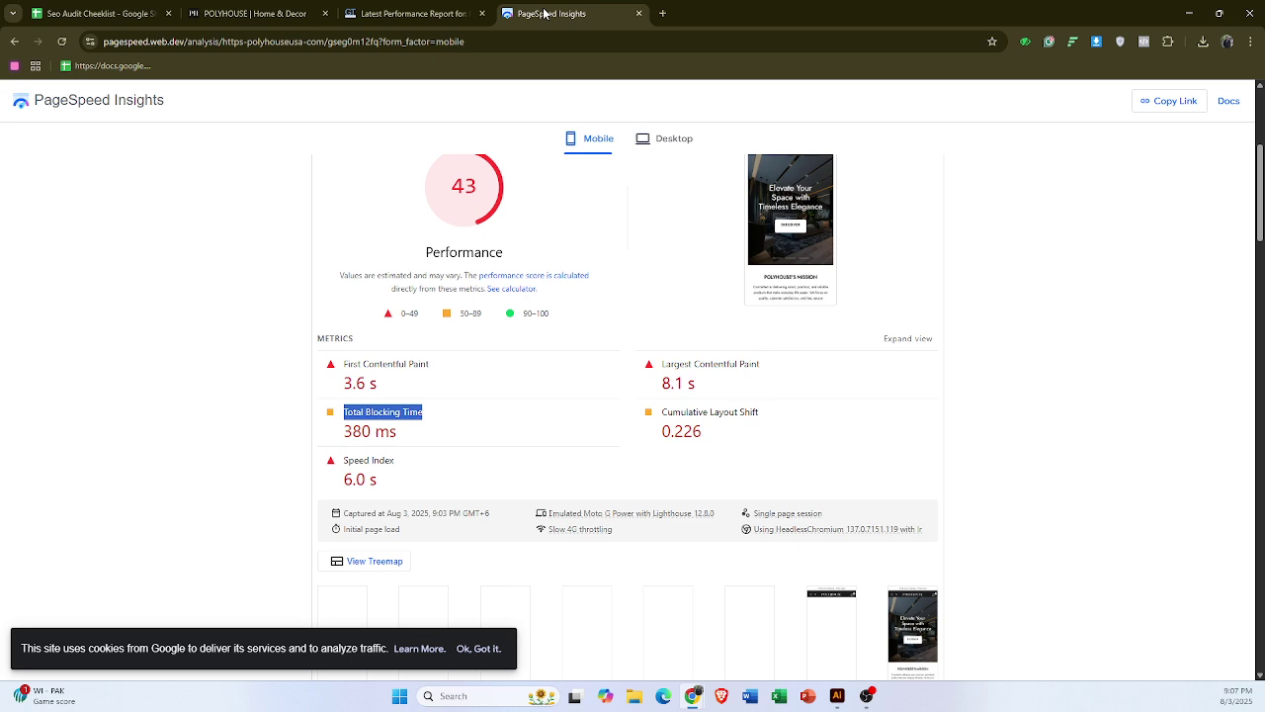
pyautogui.moveTo(399, 436); pyautogui.dragTo(340, 438)
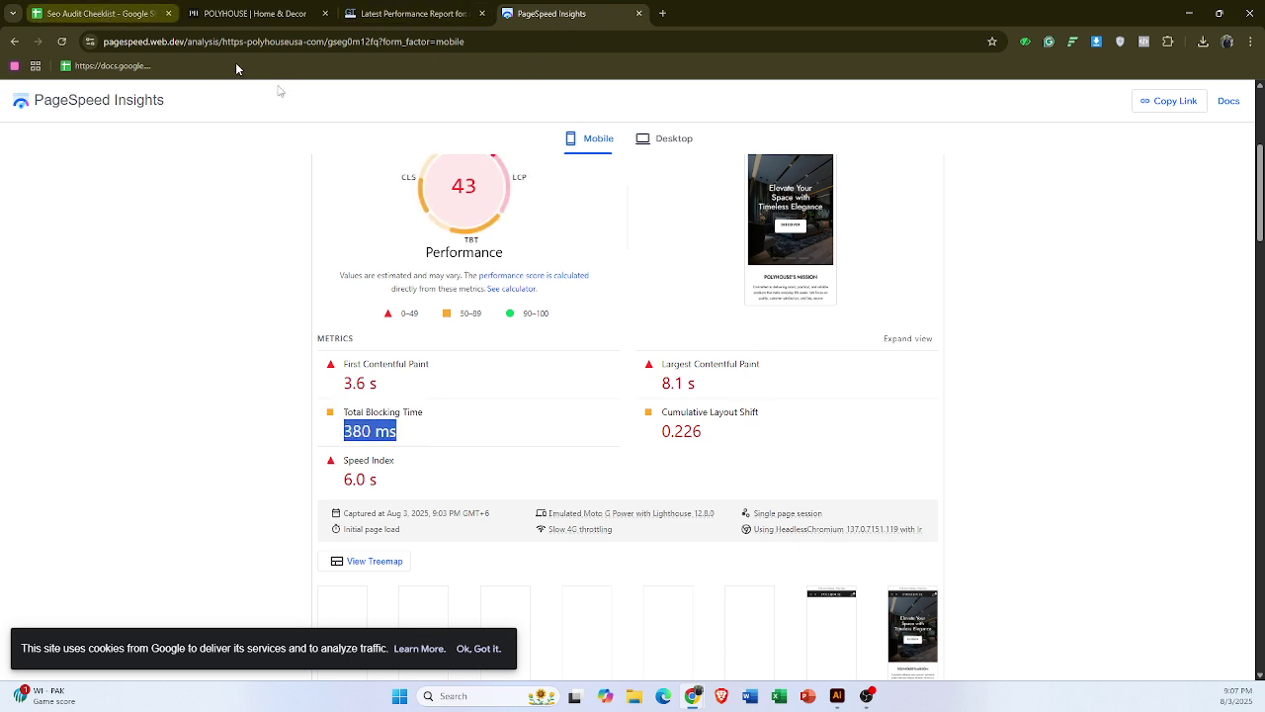
pyautogui.hotkey('ctrl', '1')
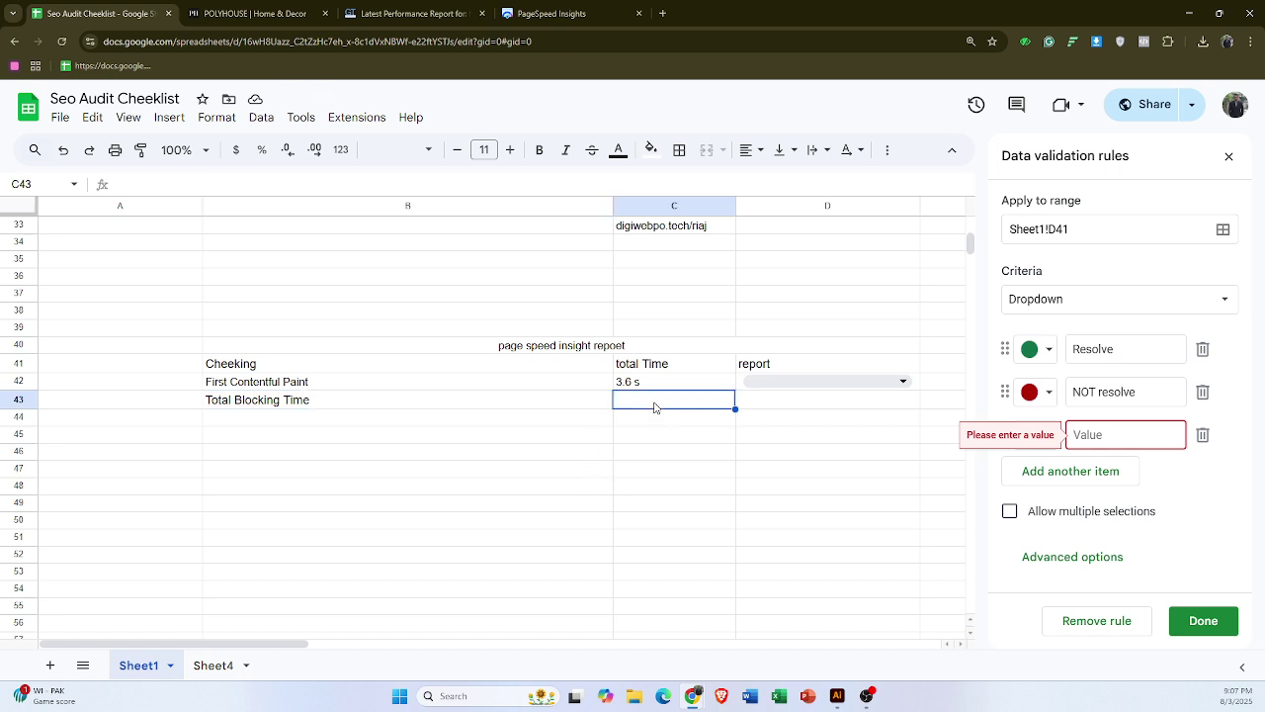
pyautogui.click(654, 405)
pyautogui.hotkey('ctrl', 'v')
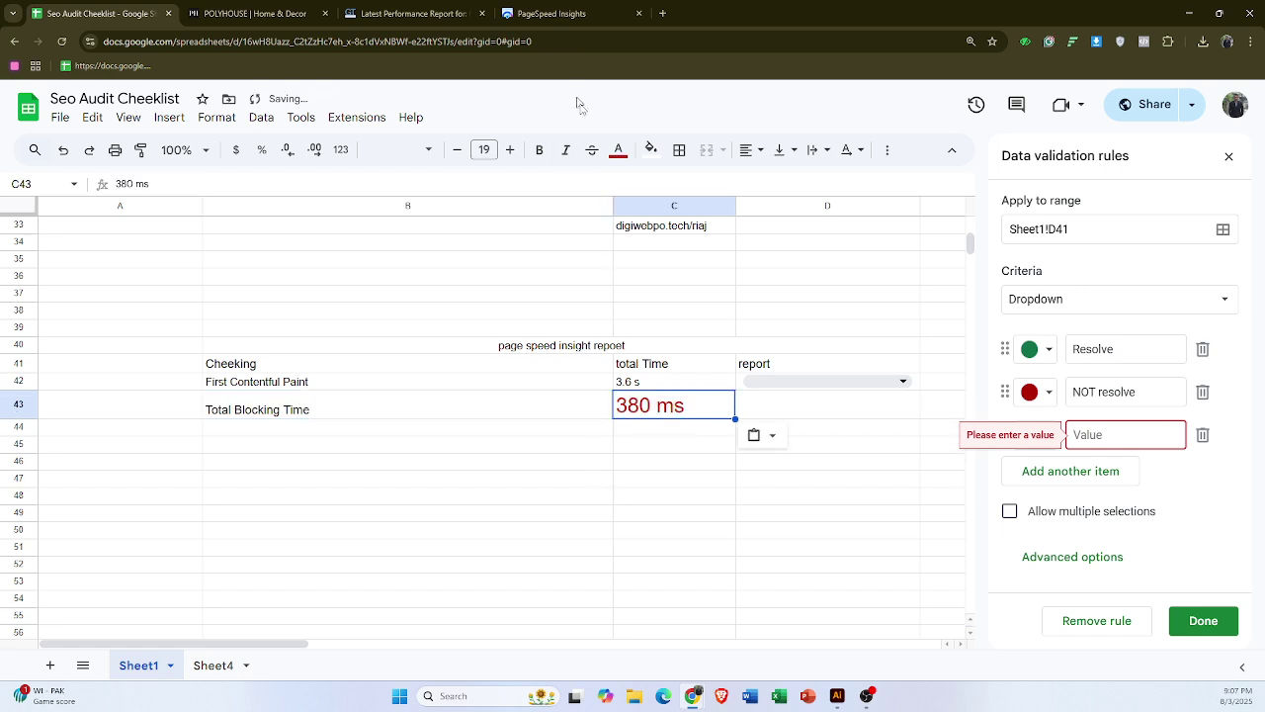
pyautogui.click(458, 149)
pyautogui.click(484, 149)
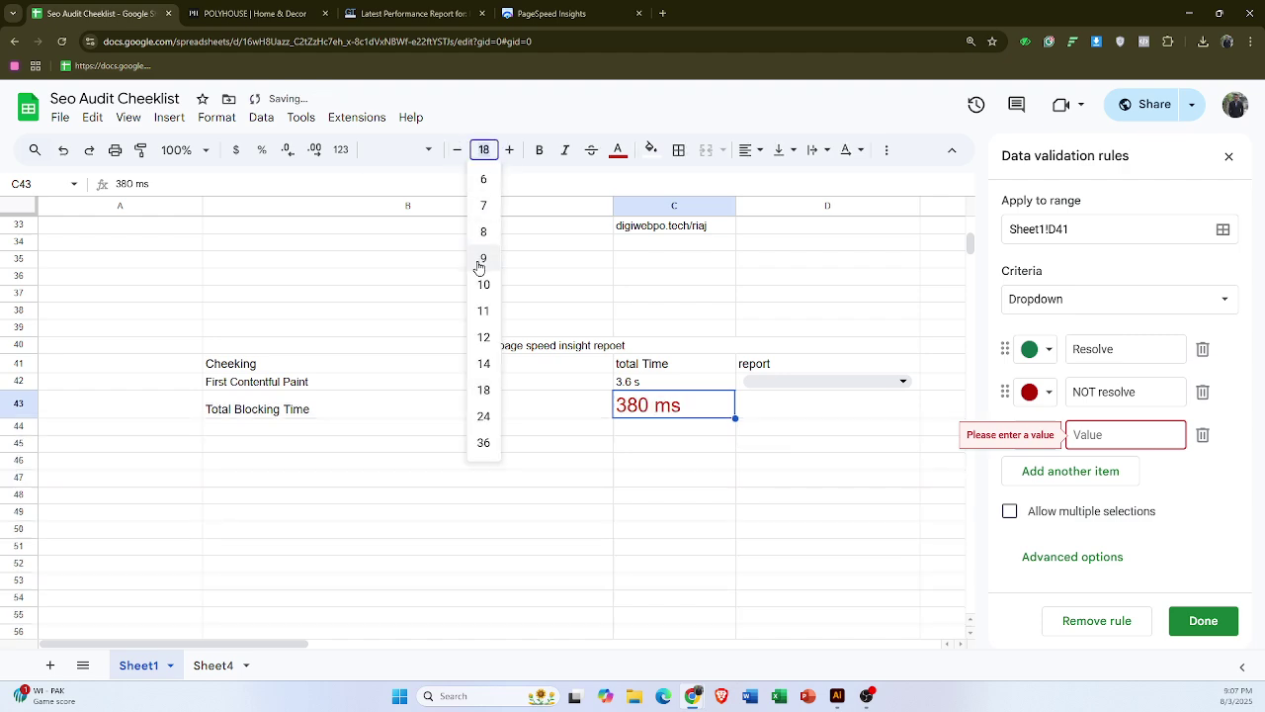
pyautogui.click(483, 284)
# - Copy the Speed Index metric with its 6.0 s value from PageSpeed Insights and paste it into the checklist starting at B44
pyautogui.click(554, 16)
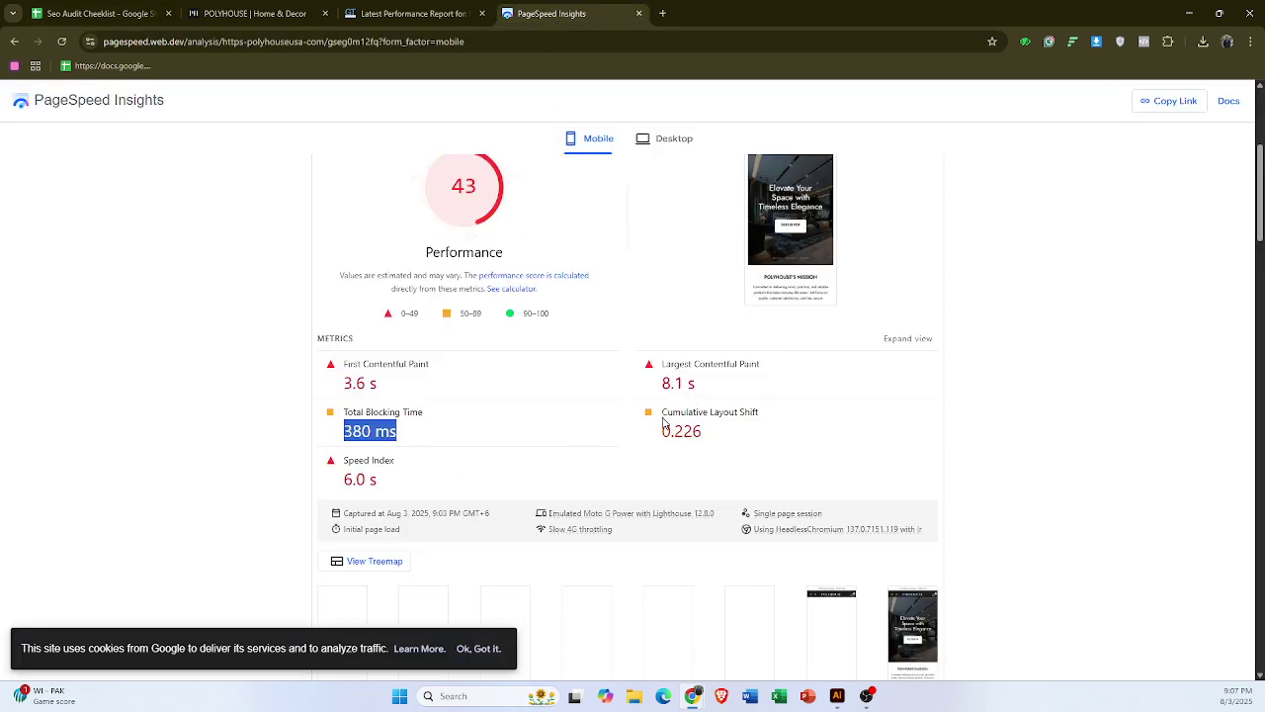
pyautogui.moveTo(663, 412); pyautogui.dragTo(750, 440)
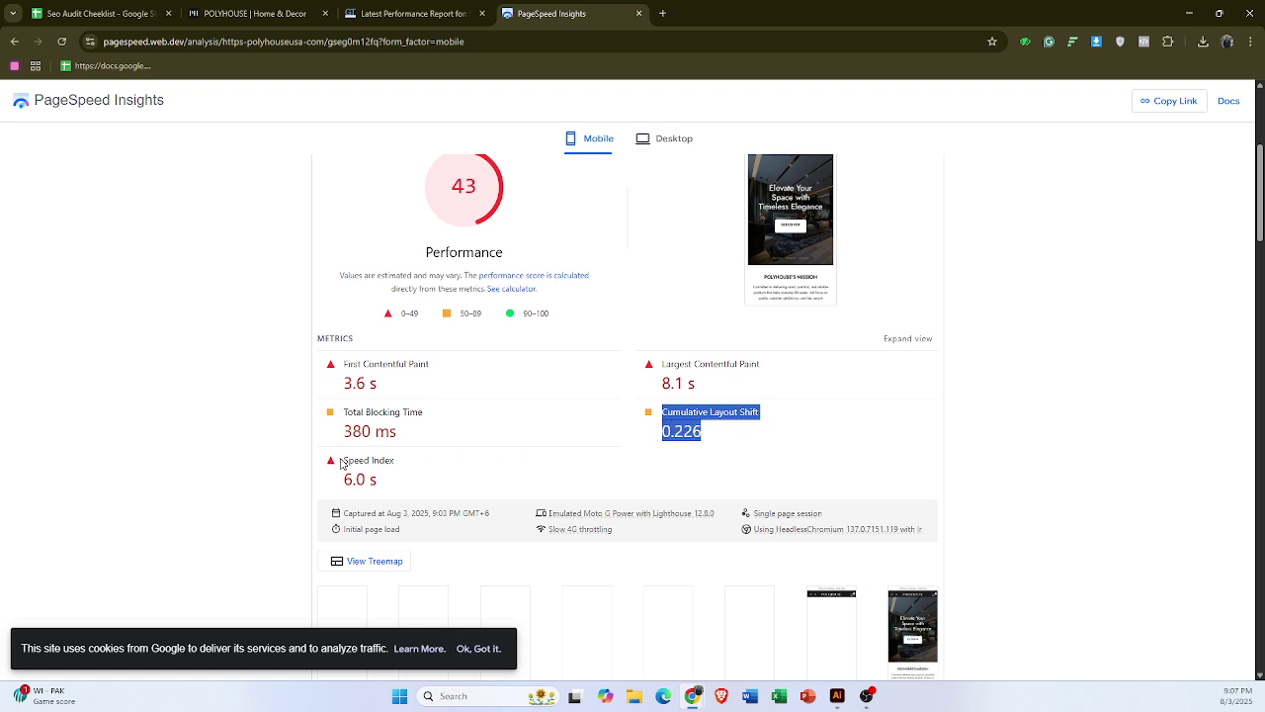
pyautogui.moveTo(343, 459); pyautogui.dragTo(382, 488)
pyautogui.hotkey('ctrl', 'c')
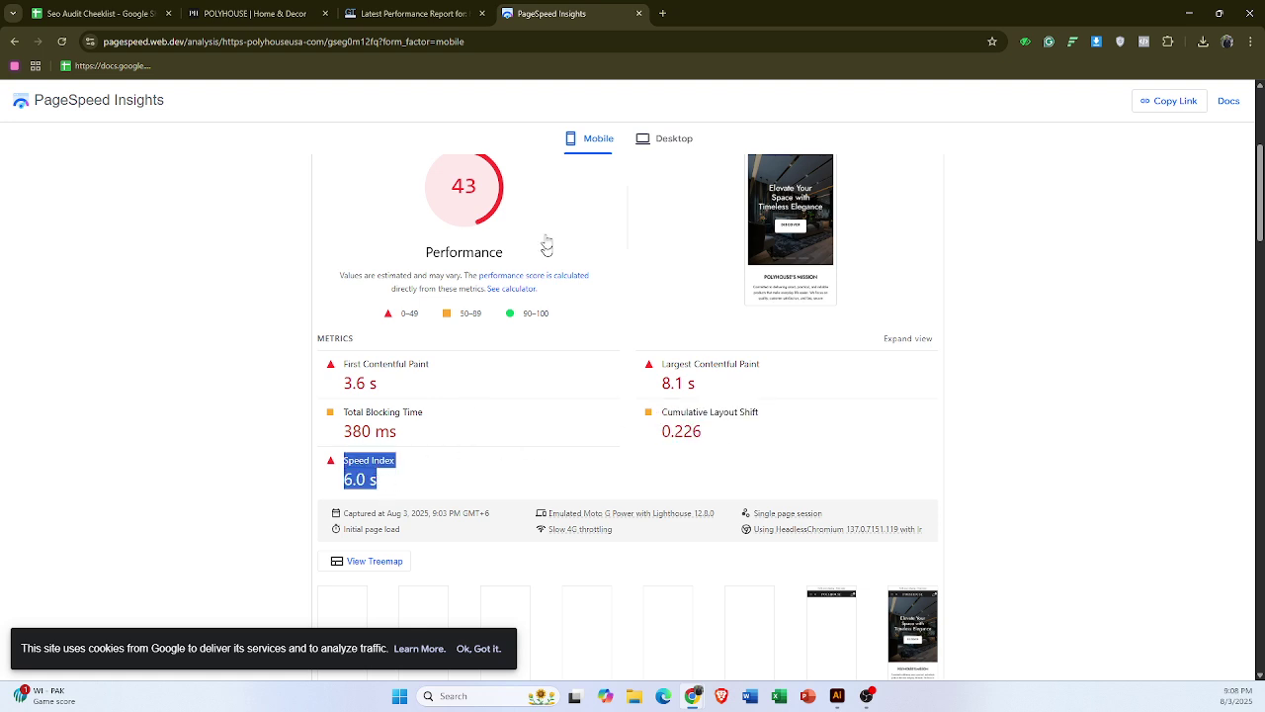
pyautogui.click(98, 13)
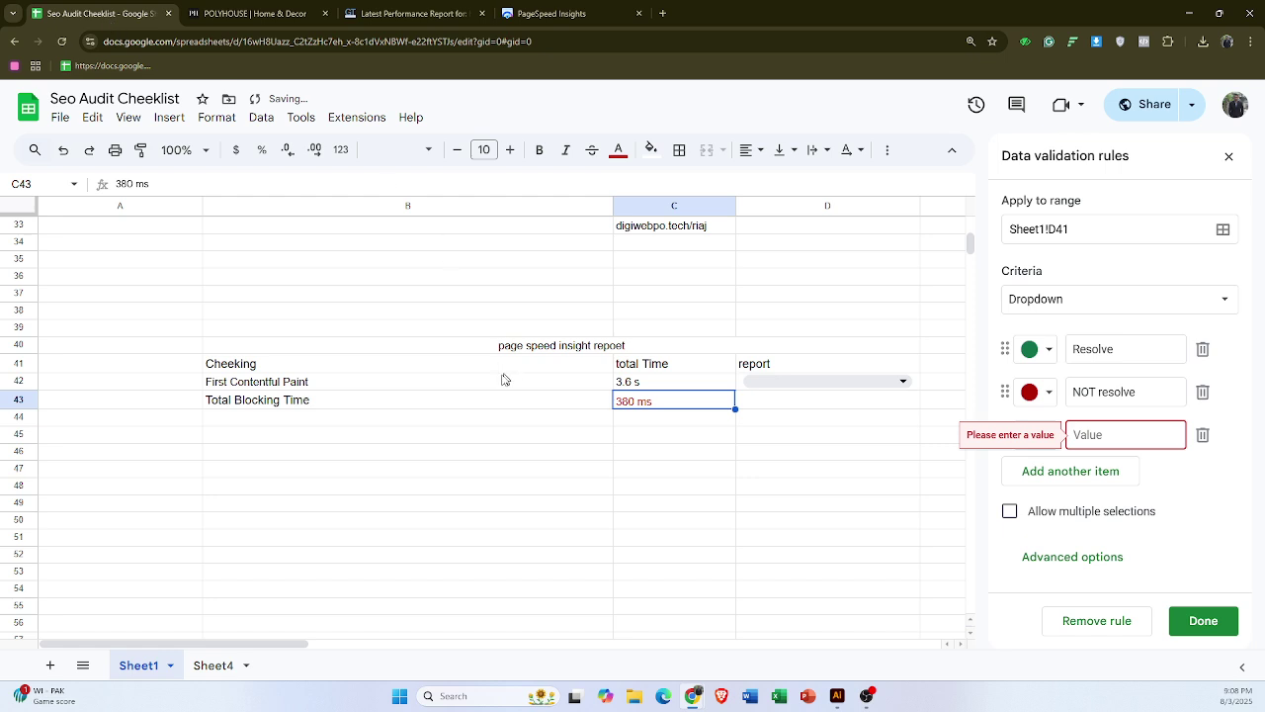
pyautogui.click(381, 417)
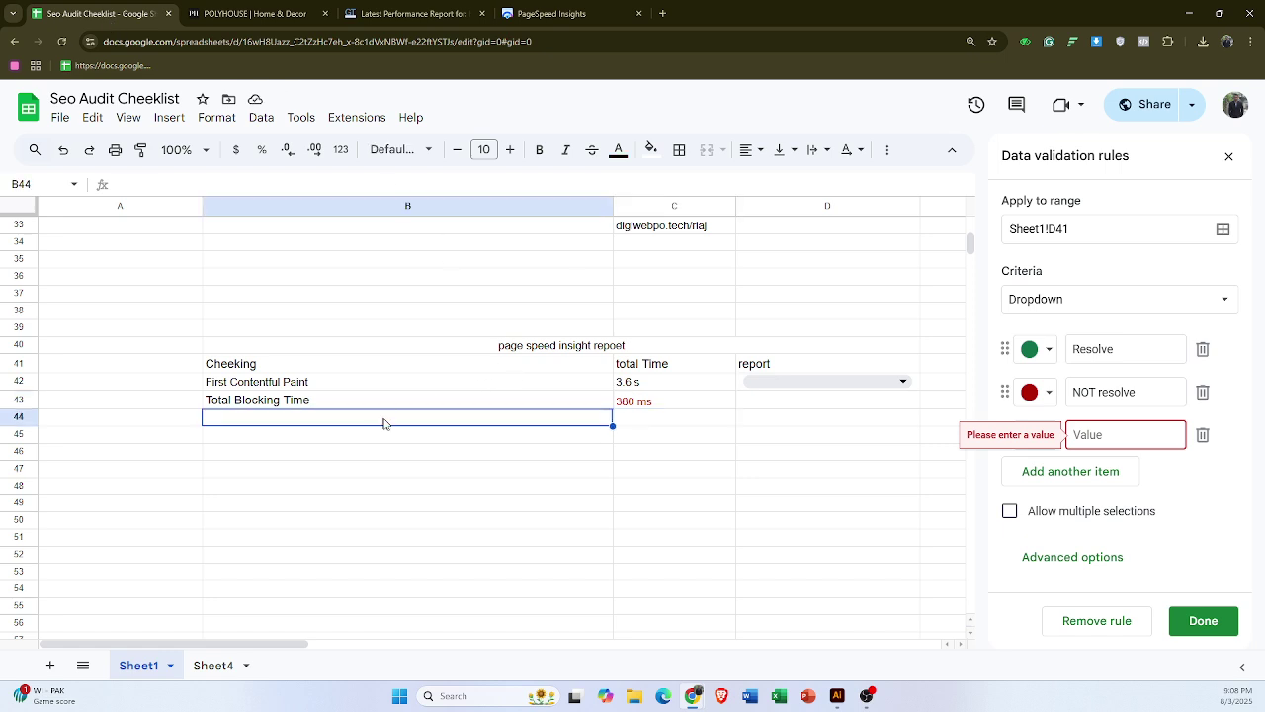
pyautogui.keyDown('shift'); pyautogui.click(650, 420); pyautogui.keyUp('shift')
pyautogui.hotkey('ctrl', 'v')
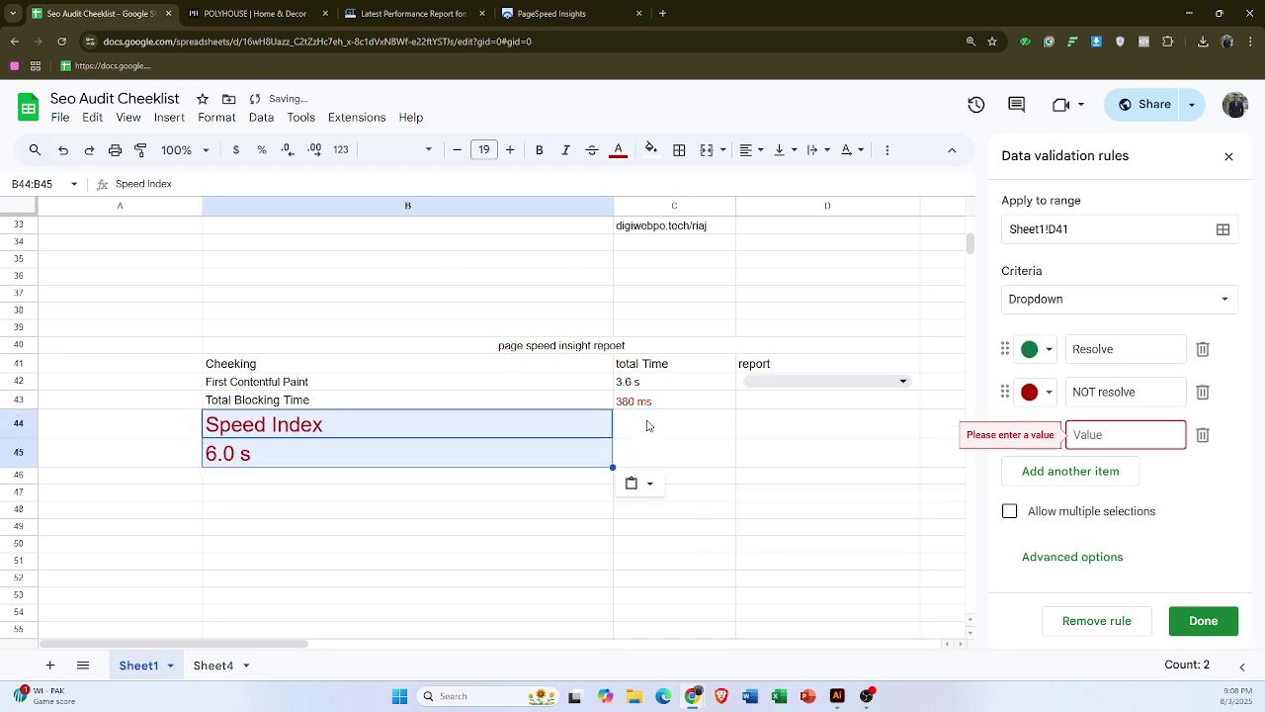
# - Paste the earlier copied Cumulative Layout Shift metric with its 0.226 value from the clipboard history into the checklist starting at B46
pyautogui.click(399, 457)
pyautogui.click(328, 479)
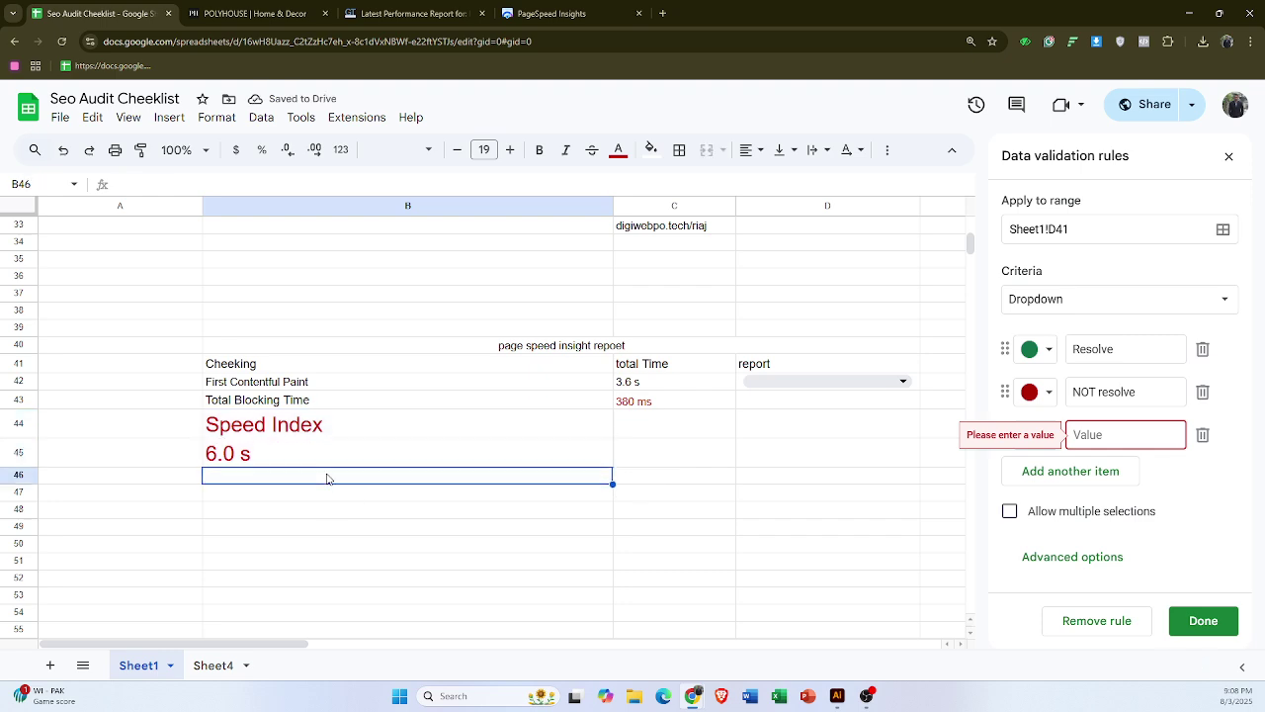
pyautogui.hotkey('ctrl', 'v')
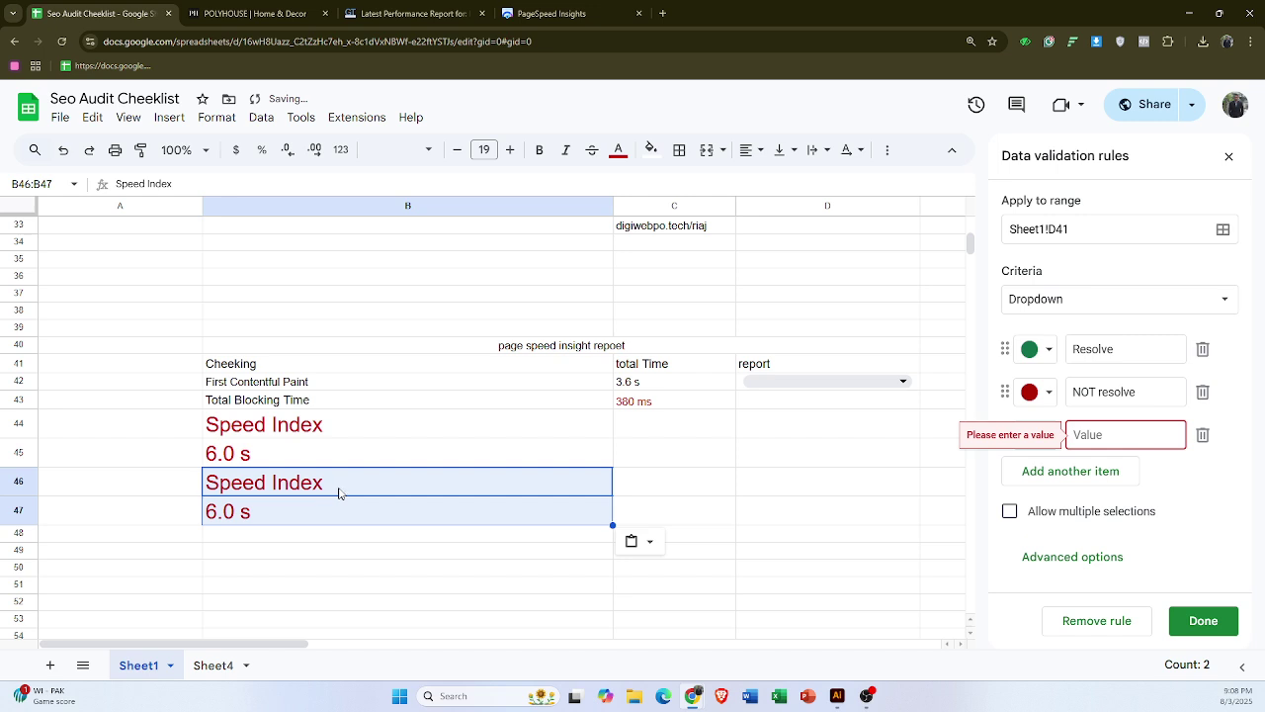
pyautogui.hotkey('ctrl', 'z')
pyautogui.press('super+v')
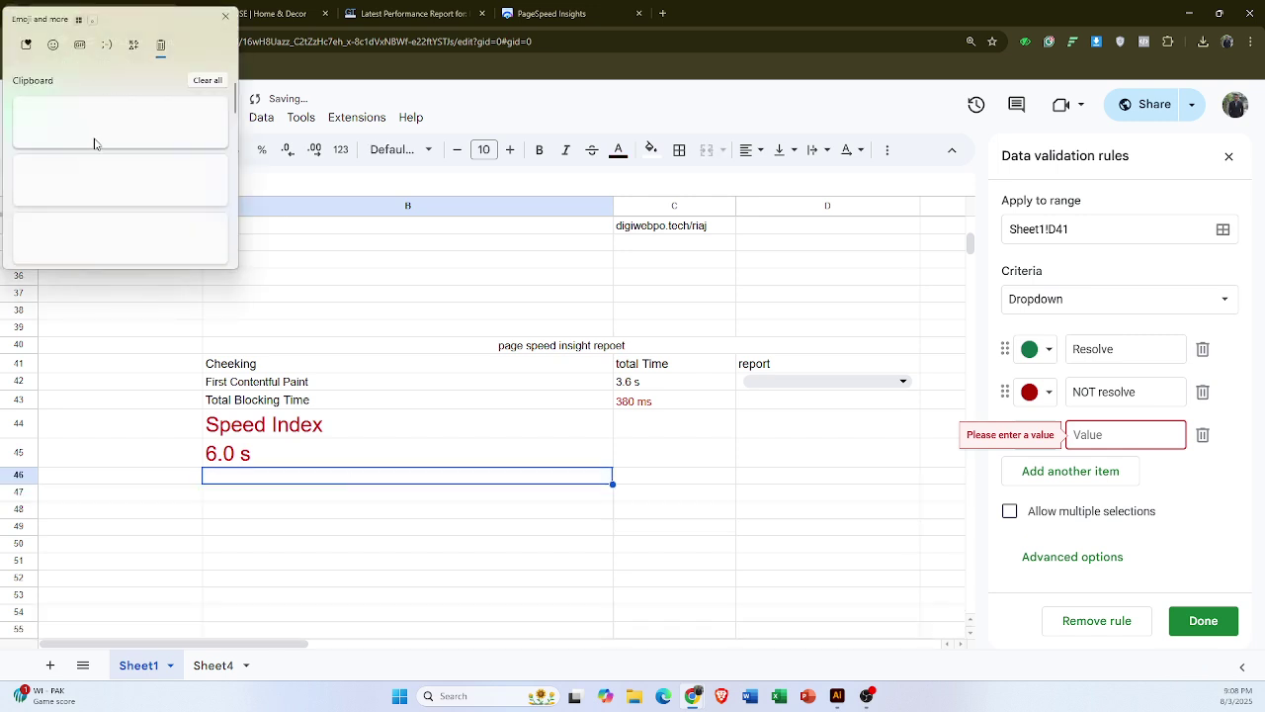
pyautogui.click(101, 181)
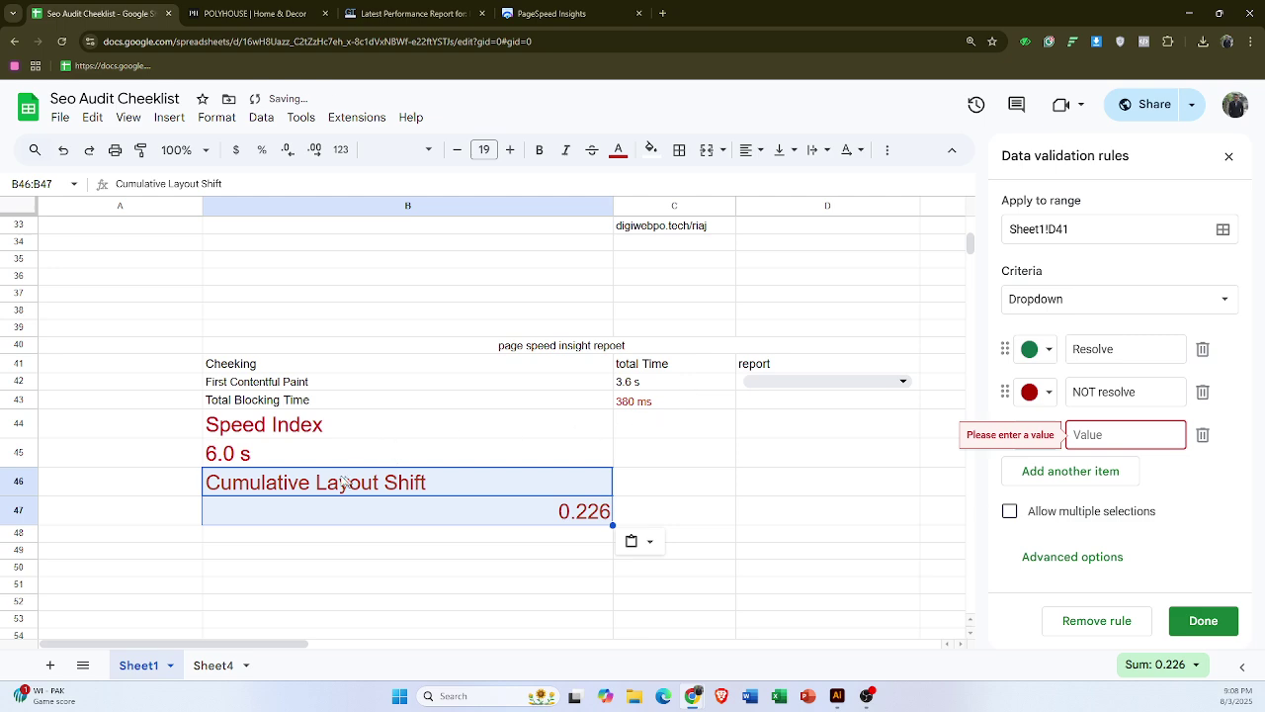
# - Move the 0.226 Cumulative Layout Shift value from B47 to C46, beside its label
pyautogui.click(596, 516)
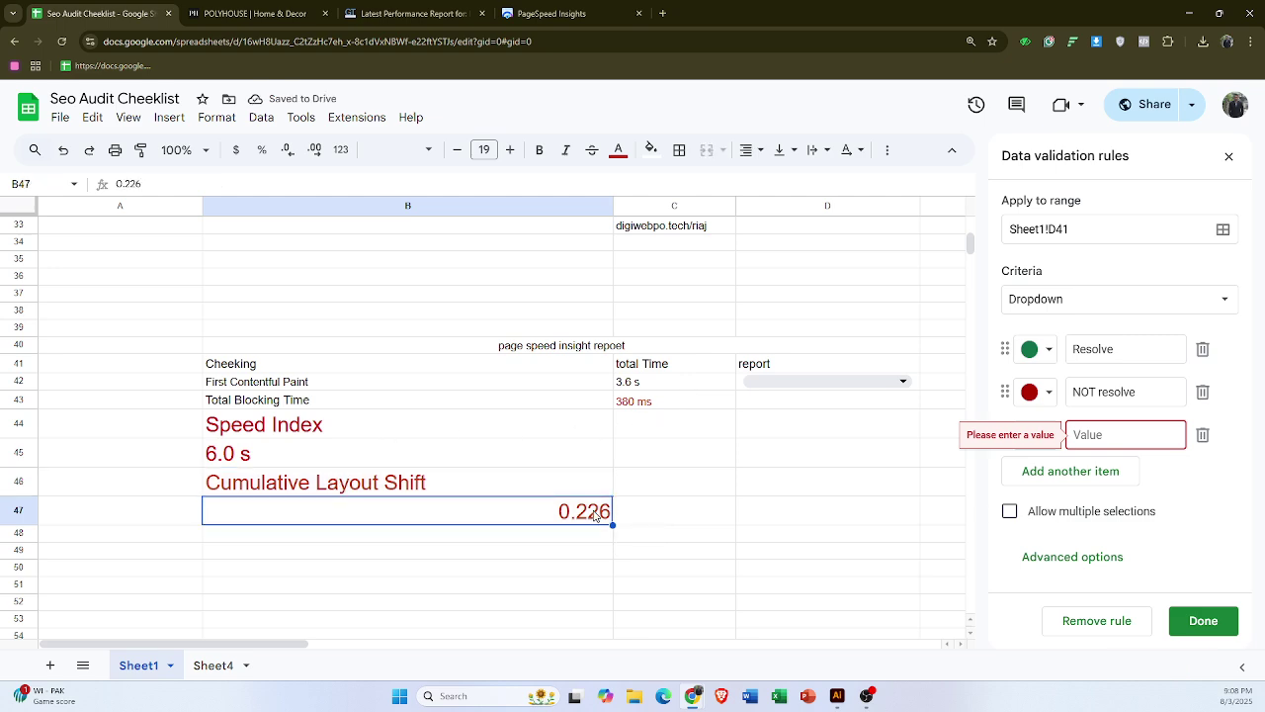
pyautogui.hotkey('ctrl', 'c')
pyautogui.click(708, 478)
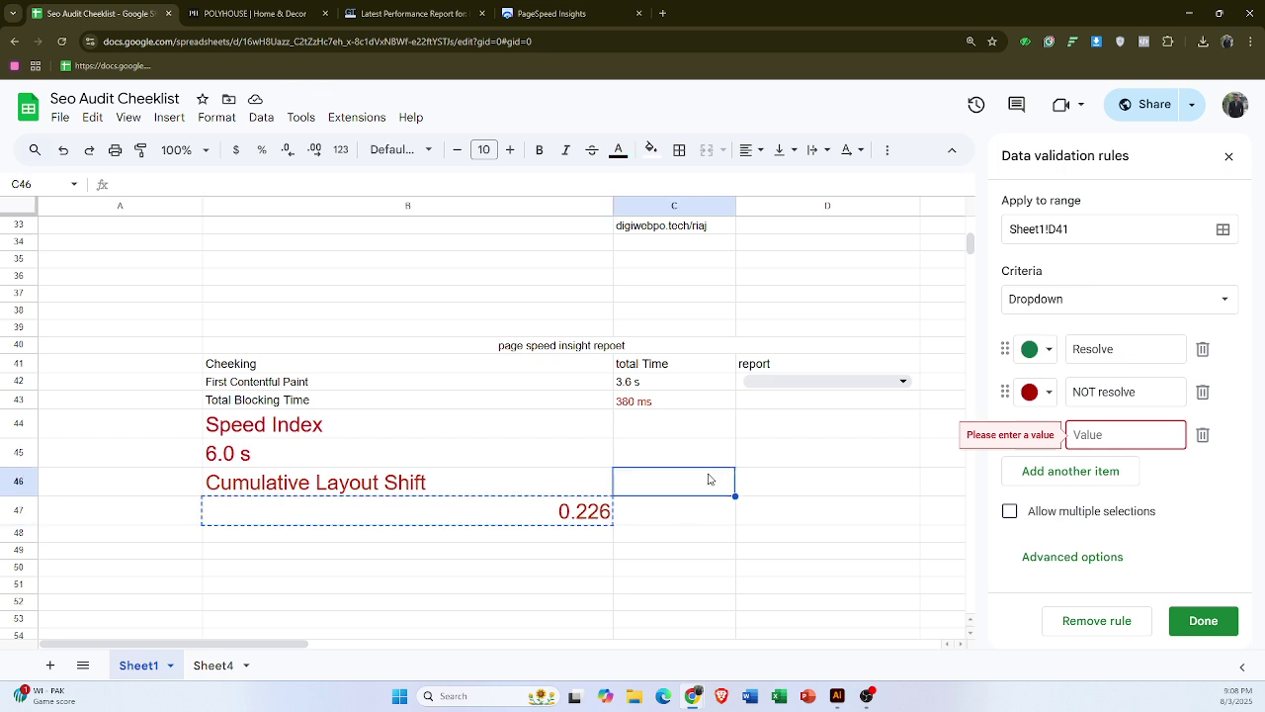
pyautogui.hotkey('ctrl', 'v')
# - Move the 6.0 s Speed Index value from B45 to C44, beside its label
pyautogui.click(394, 454)
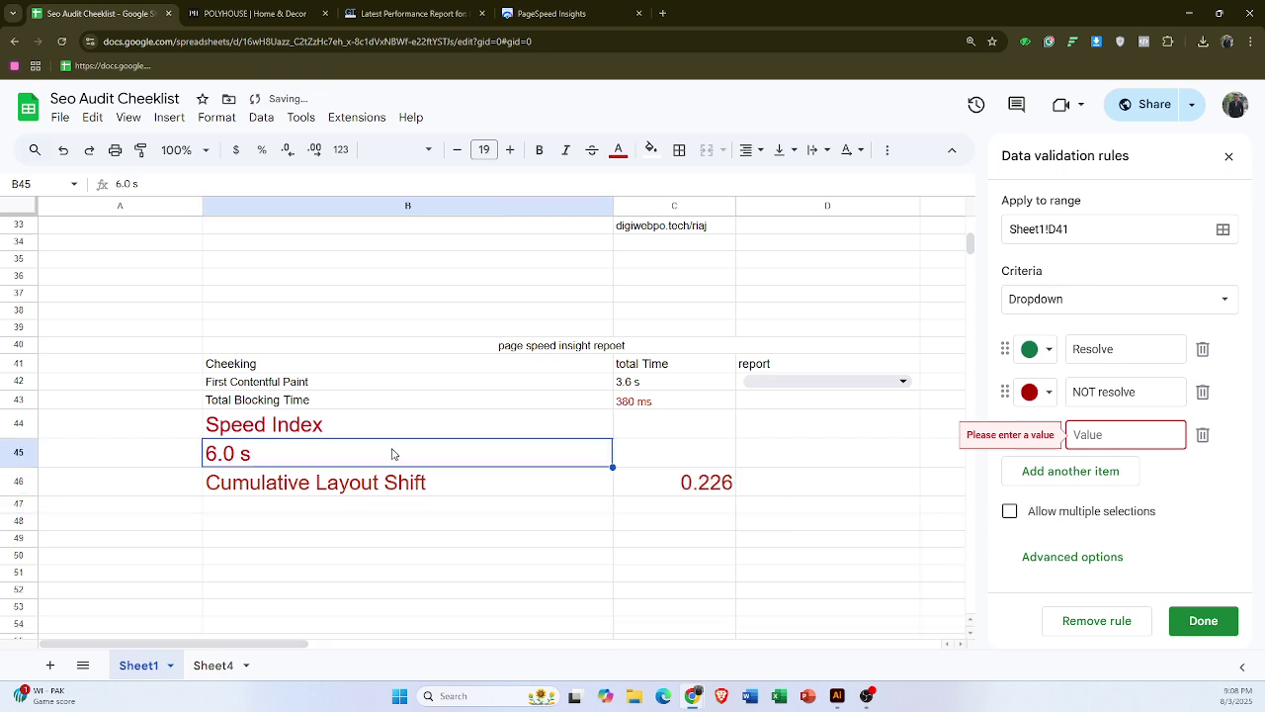
pyautogui.hotkey('ctrl', 'x')
pyautogui.click(687, 454)
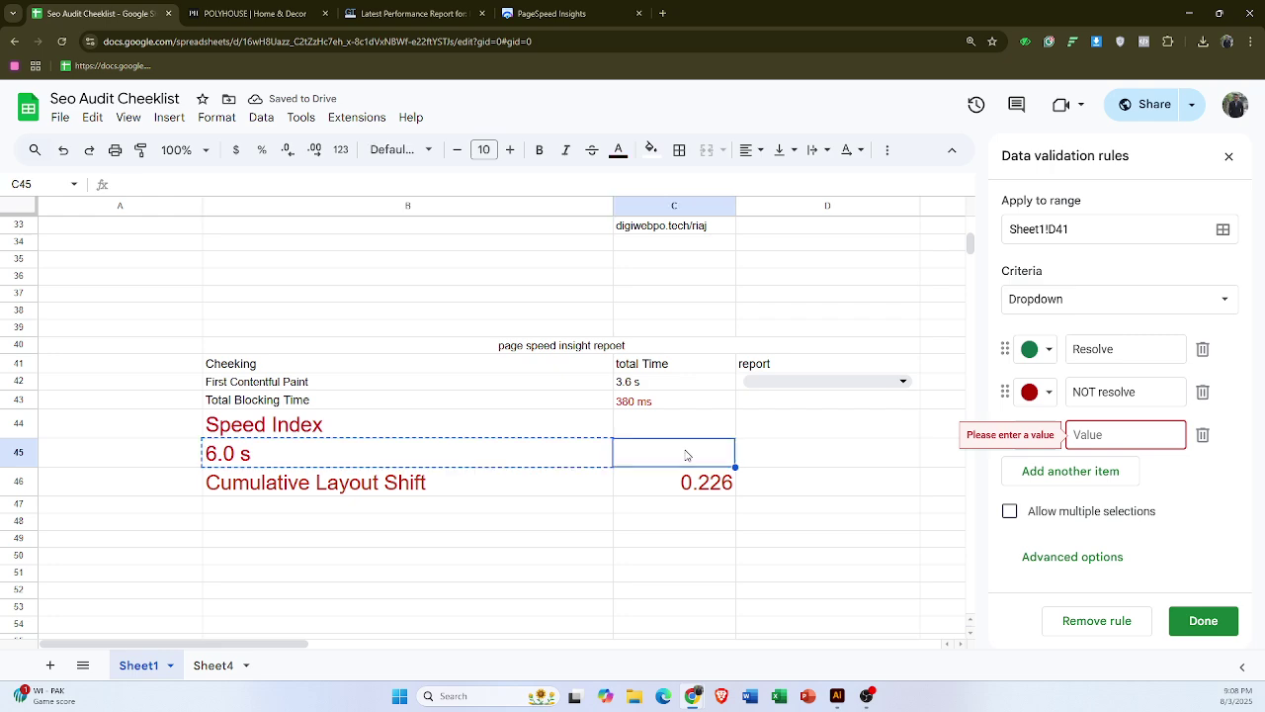
pyautogui.keyDown('shift'); pyautogui.click(688, 427); pyautogui.keyUp('shift')
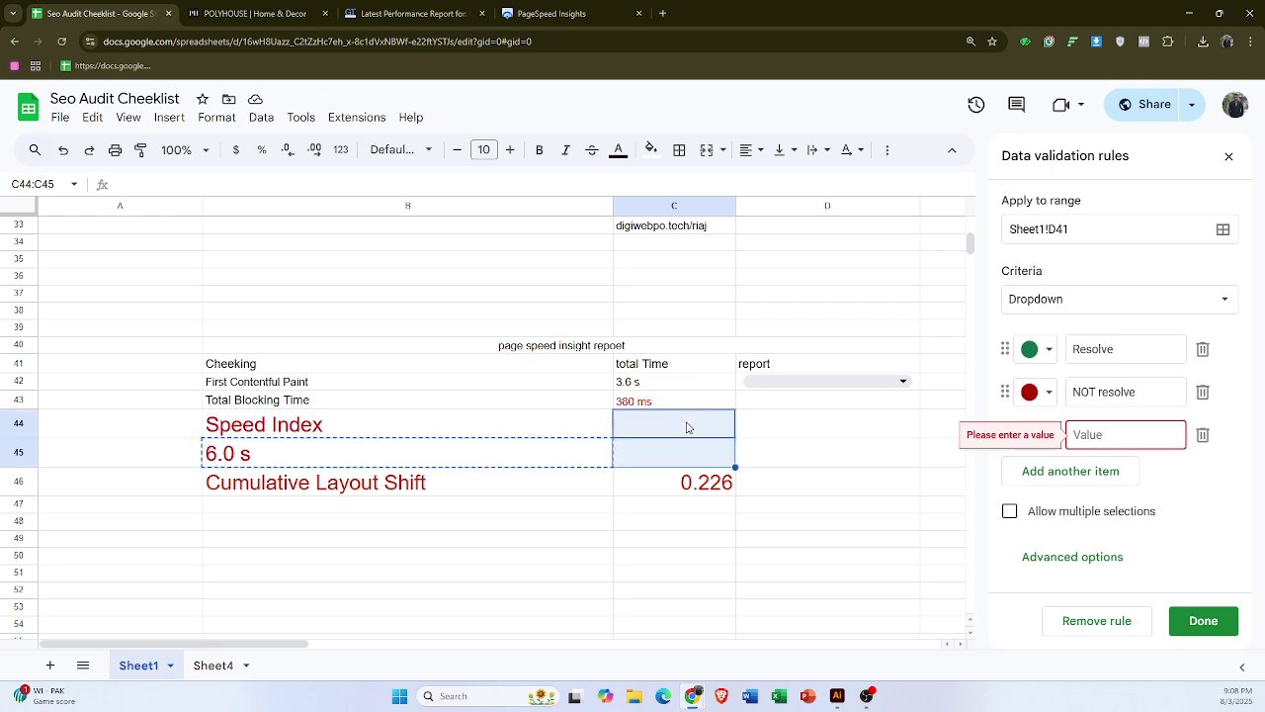
pyautogui.click(686, 427)
pyautogui.hotkey('ctrl', 'v')
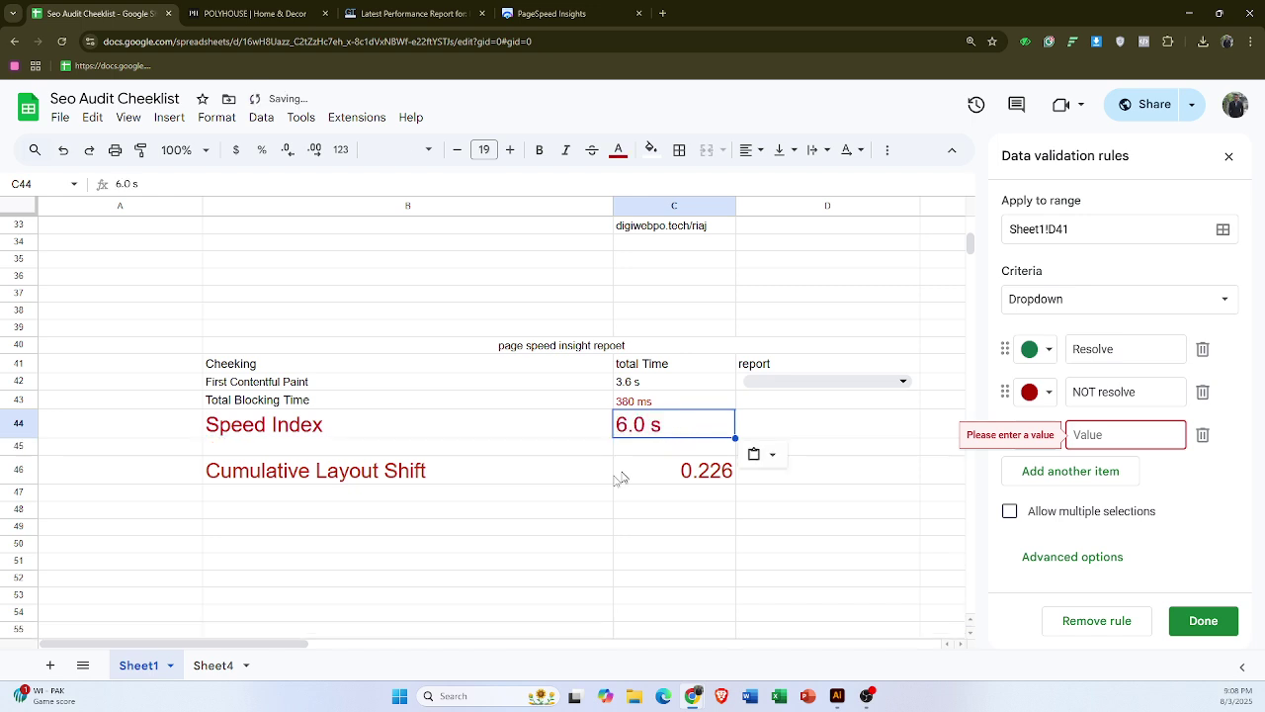
# - Delete the empty row 45 between the Speed Index and Cumulative Layout Shift rows
pyautogui.click(577, 499)
pyautogui.click(12, 445)
pyautogui.rightClick(12, 443)
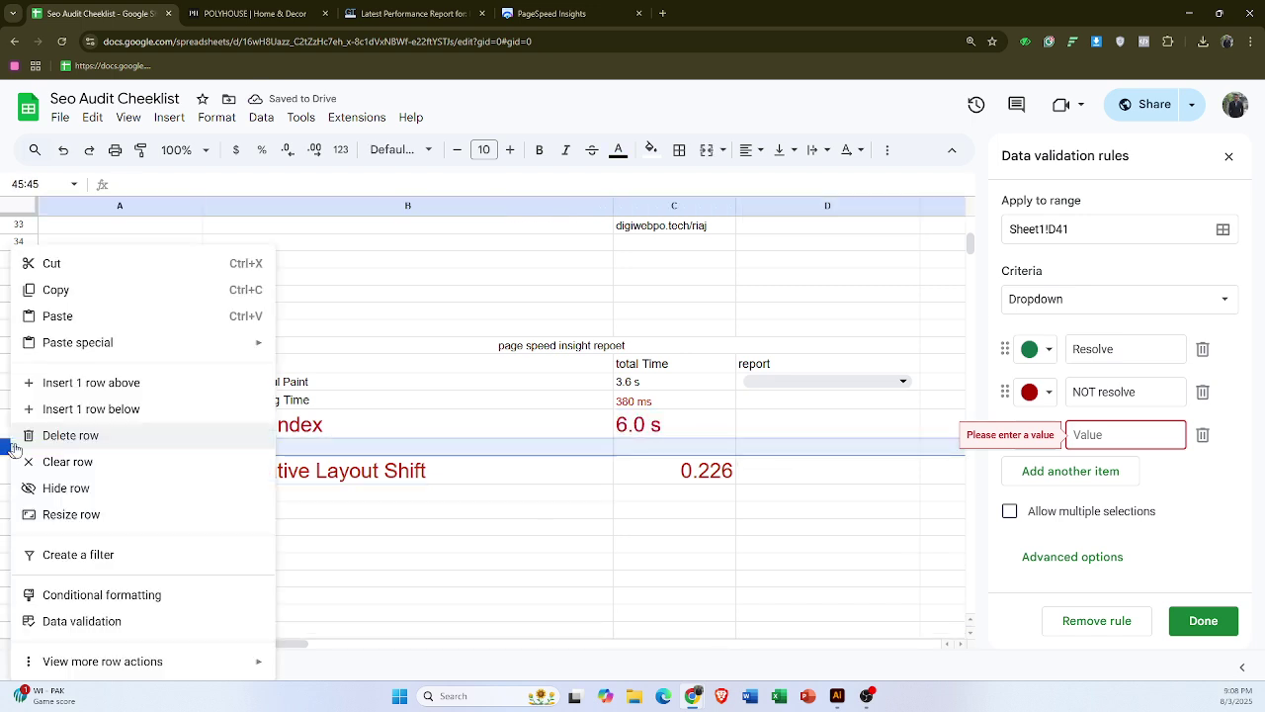
pyautogui.click(105, 435)
pyautogui.click(556, 534)
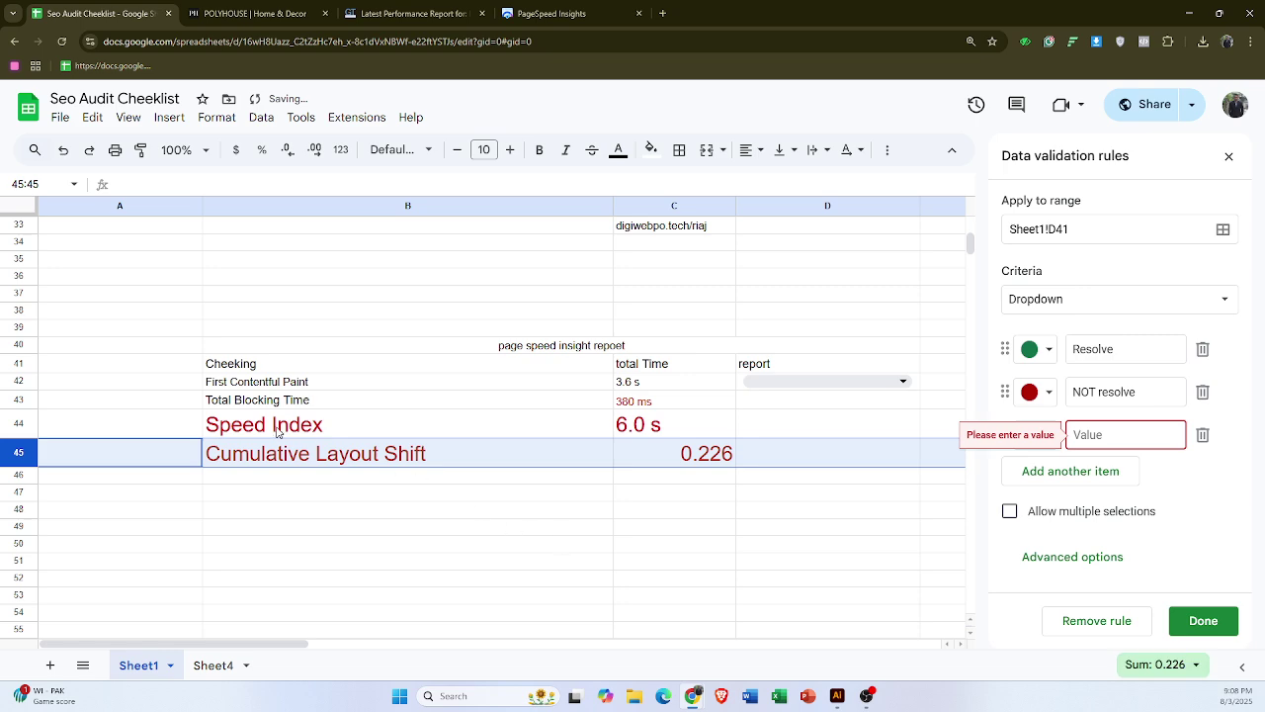
# - Format the metric labels and values in B42:C45 with black text and font size 10
pyautogui.moveTo(280, 432); pyautogui.dragTo(726, 460)
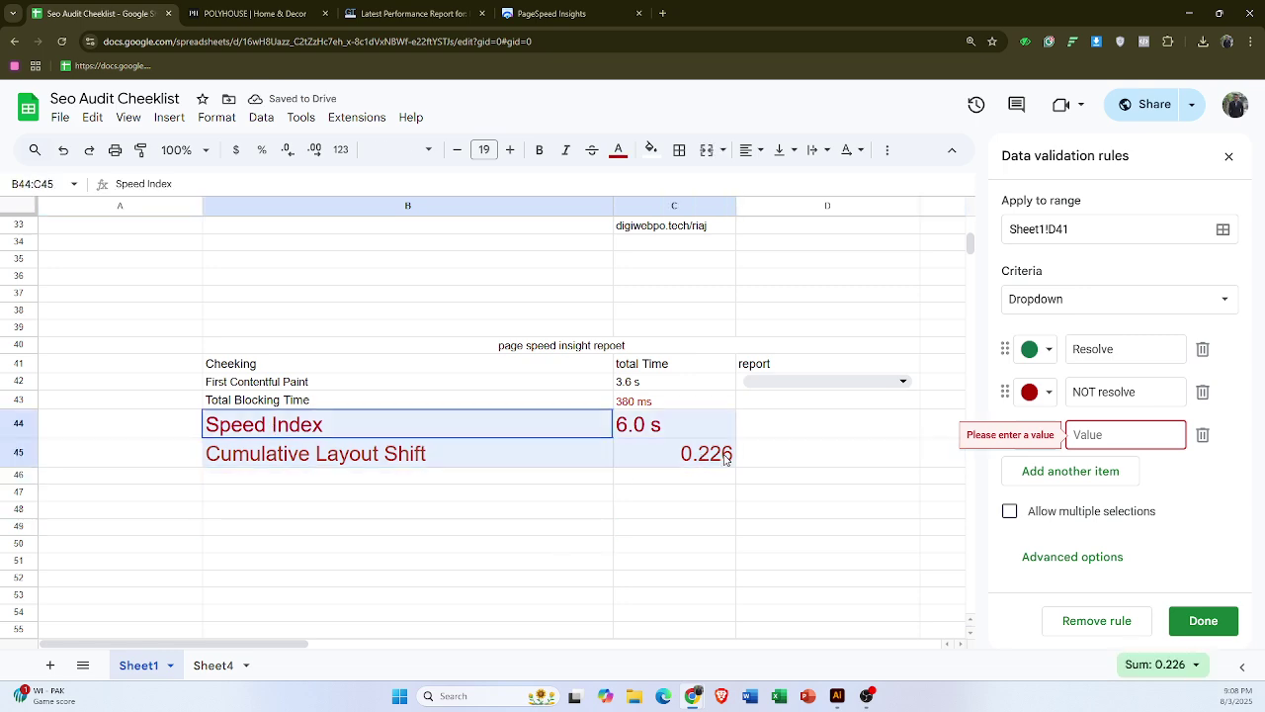
pyautogui.moveTo(690, 418); pyautogui.dragTo(662, 387)
pyautogui.keyDown('shift'); pyautogui.click(700, 451); pyautogui.keyUp('shift')
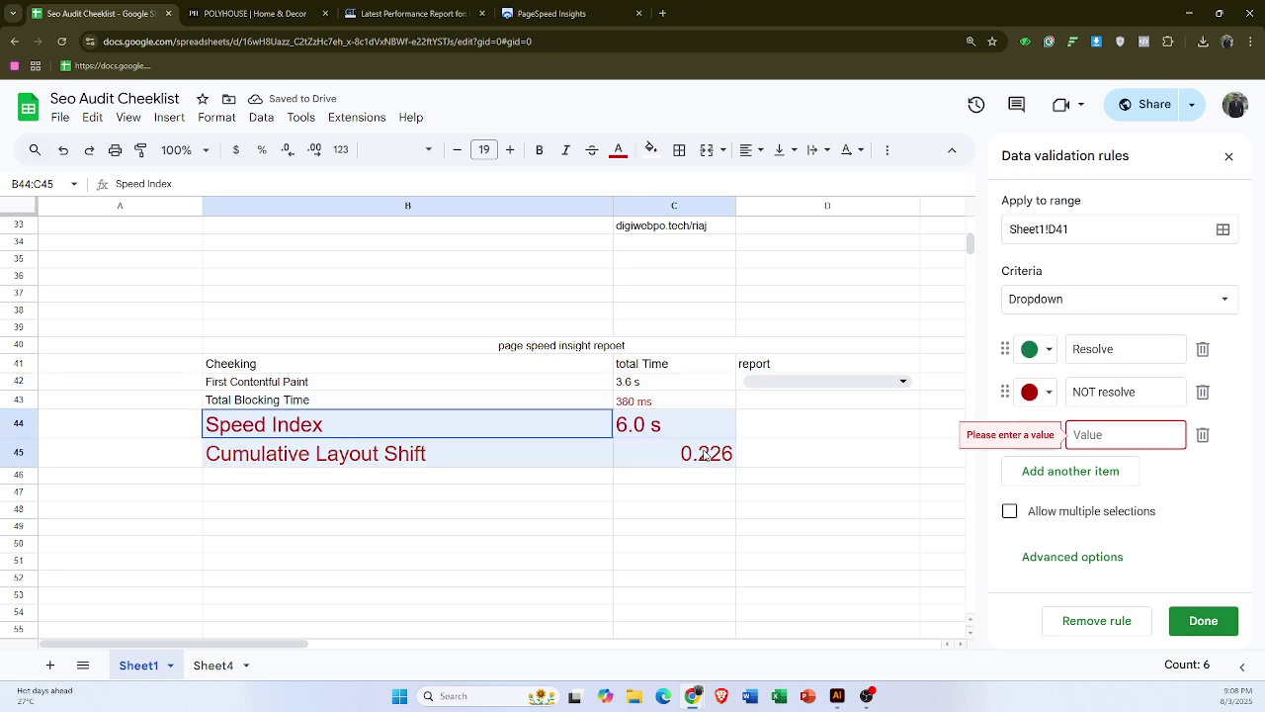
pyautogui.click(360, 388)
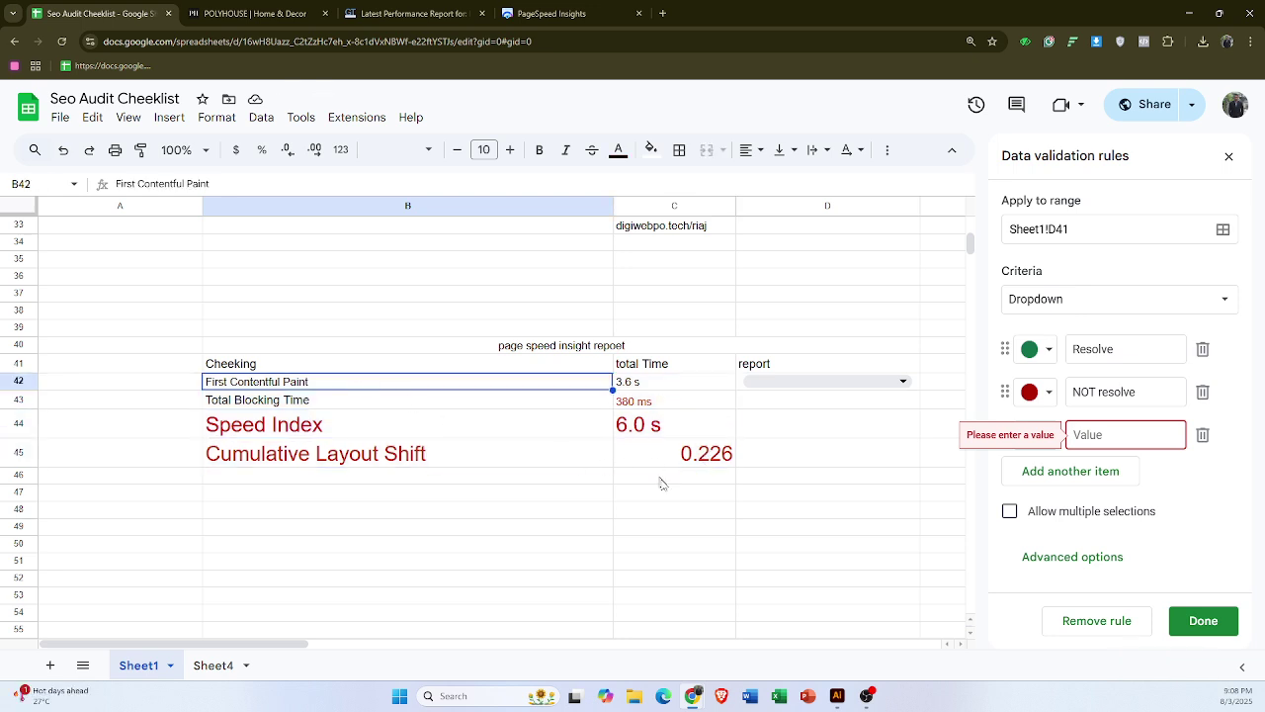
pyautogui.keyDown('shift'); pyautogui.click(719, 454); pyautogui.keyUp('shift')
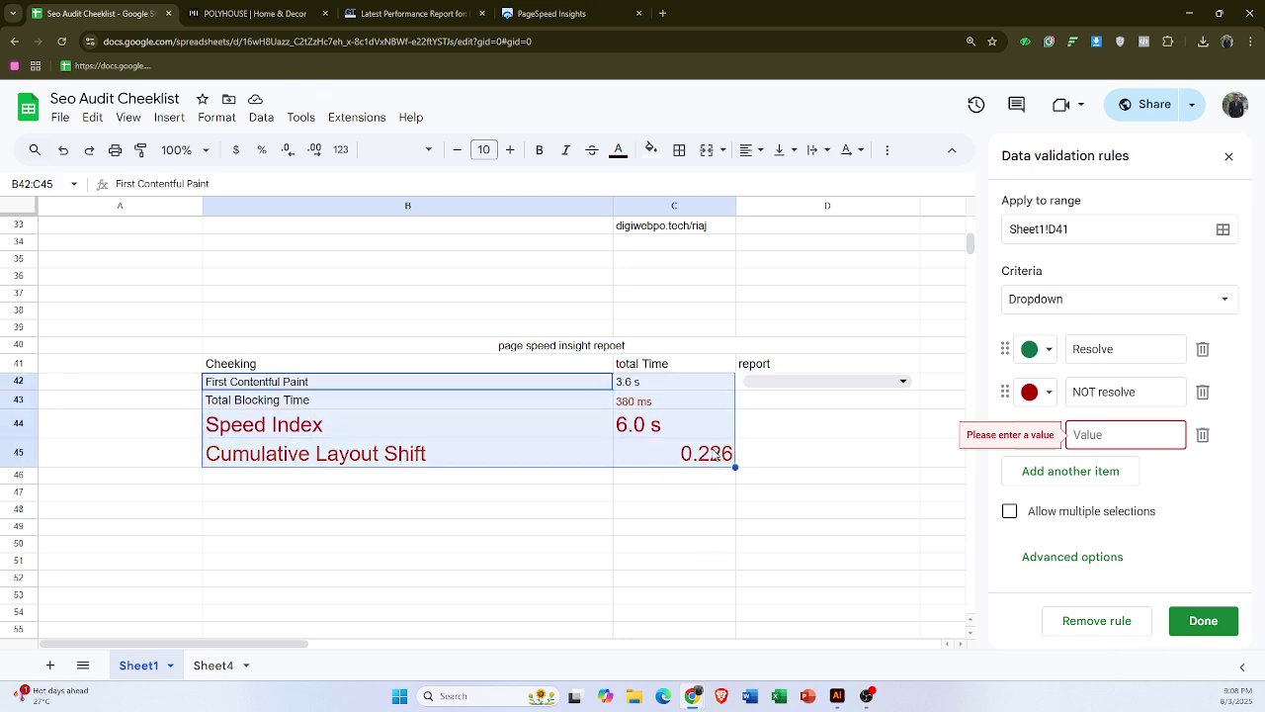
pyautogui.click(660, 154)
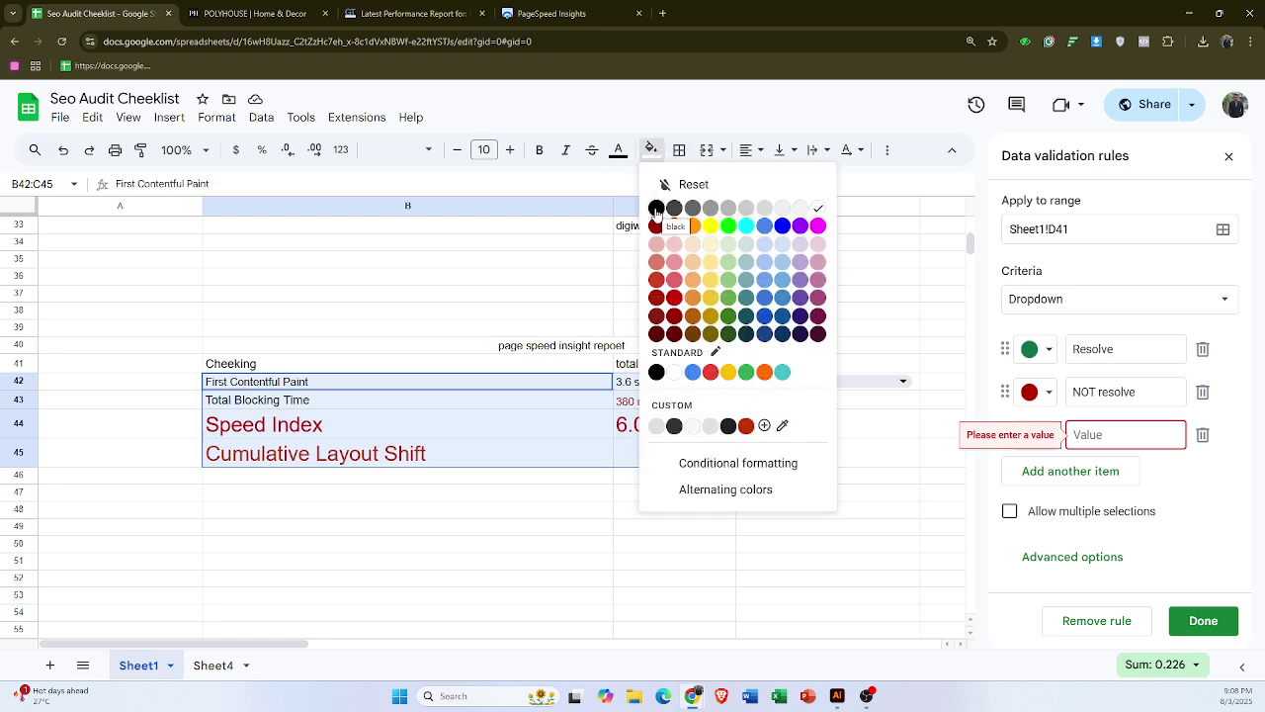
pyautogui.click(615, 151)
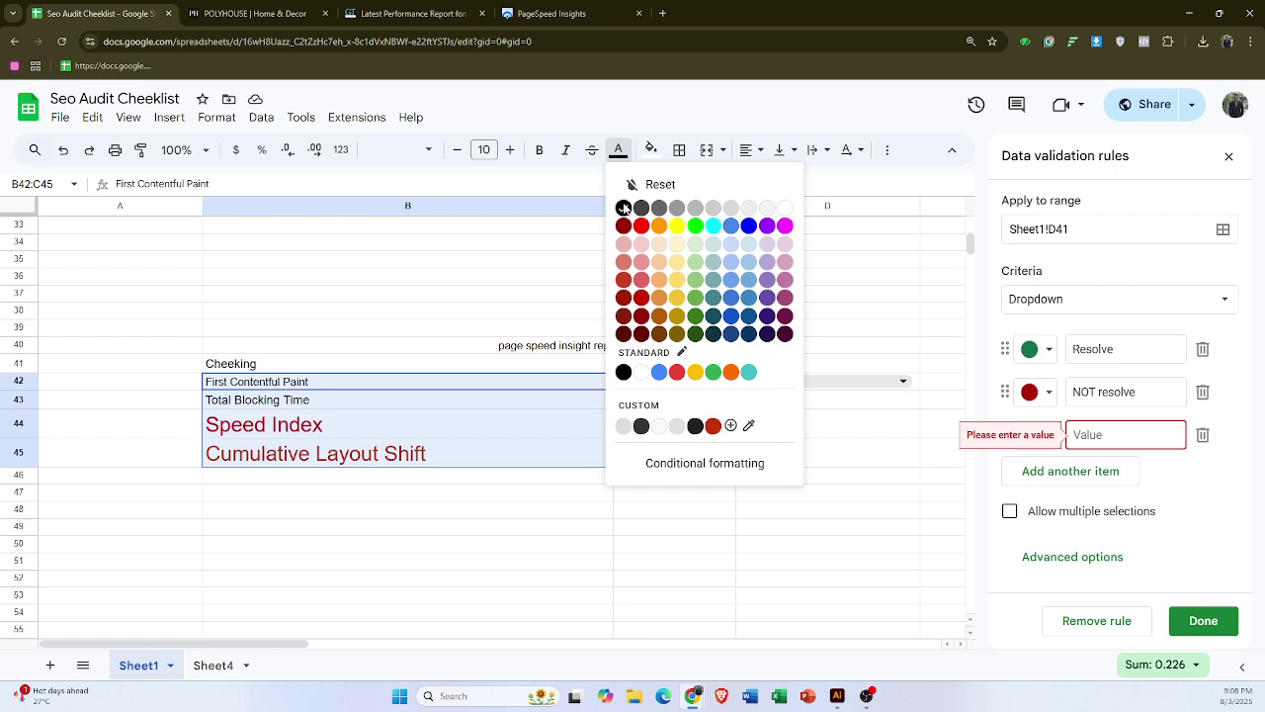
pyautogui.click(624, 207)
pyautogui.click(483, 149)
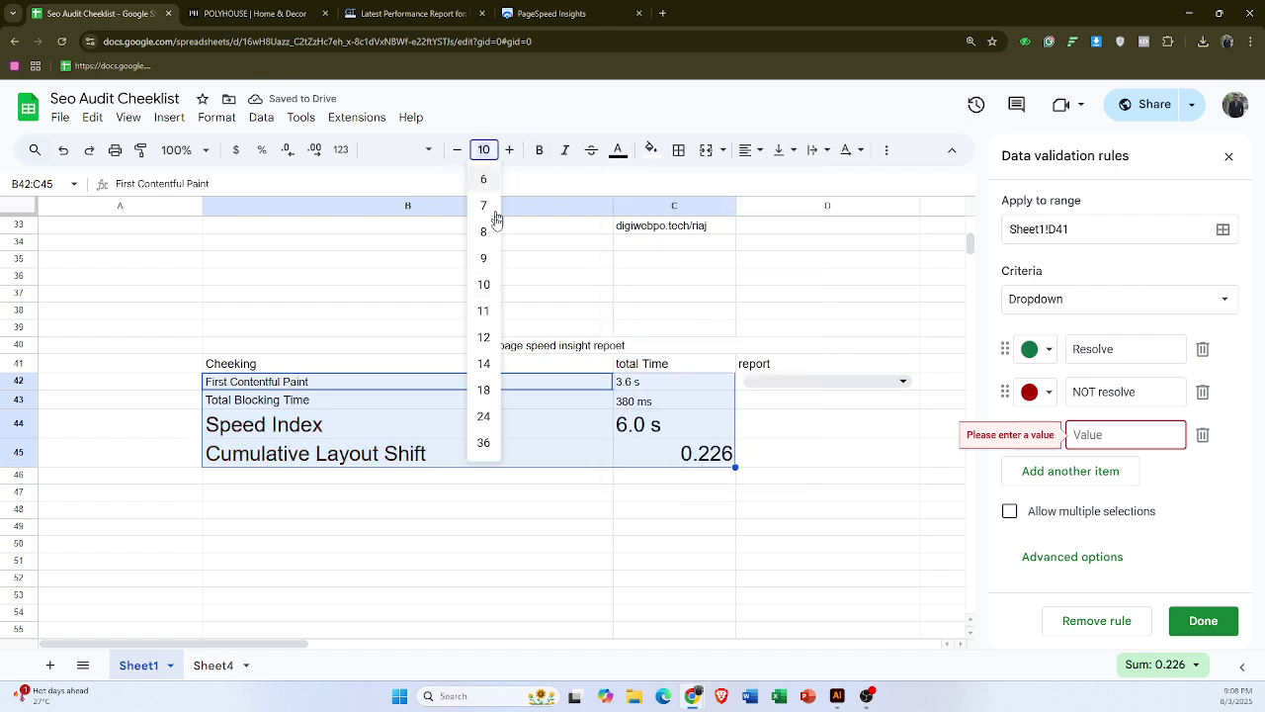
pyautogui.click(484, 286)
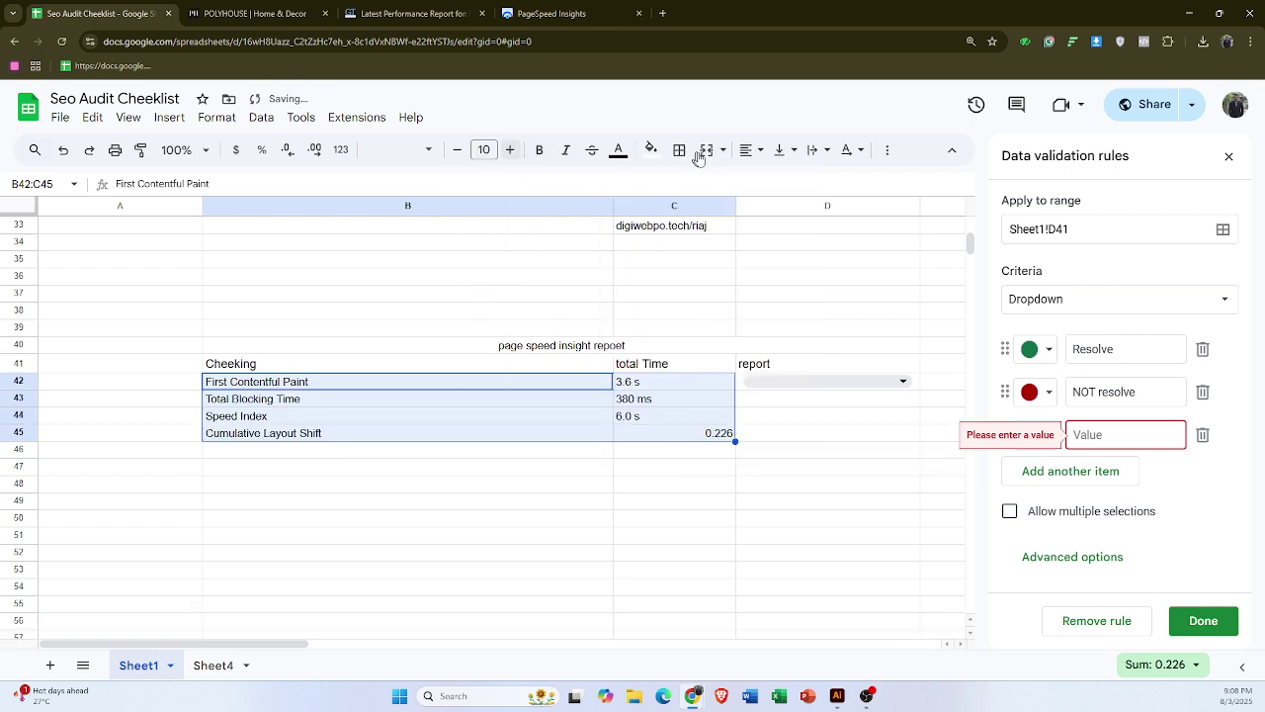
# - Left-align the metric labels and values in B42:C45
pyautogui.click(749, 150)
pyautogui.click(751, 180)
pyautogui.click(785, 395)
# - Fill the status dropdown from D42 down through D45 in the report column
pyautogui.click(762, 383)
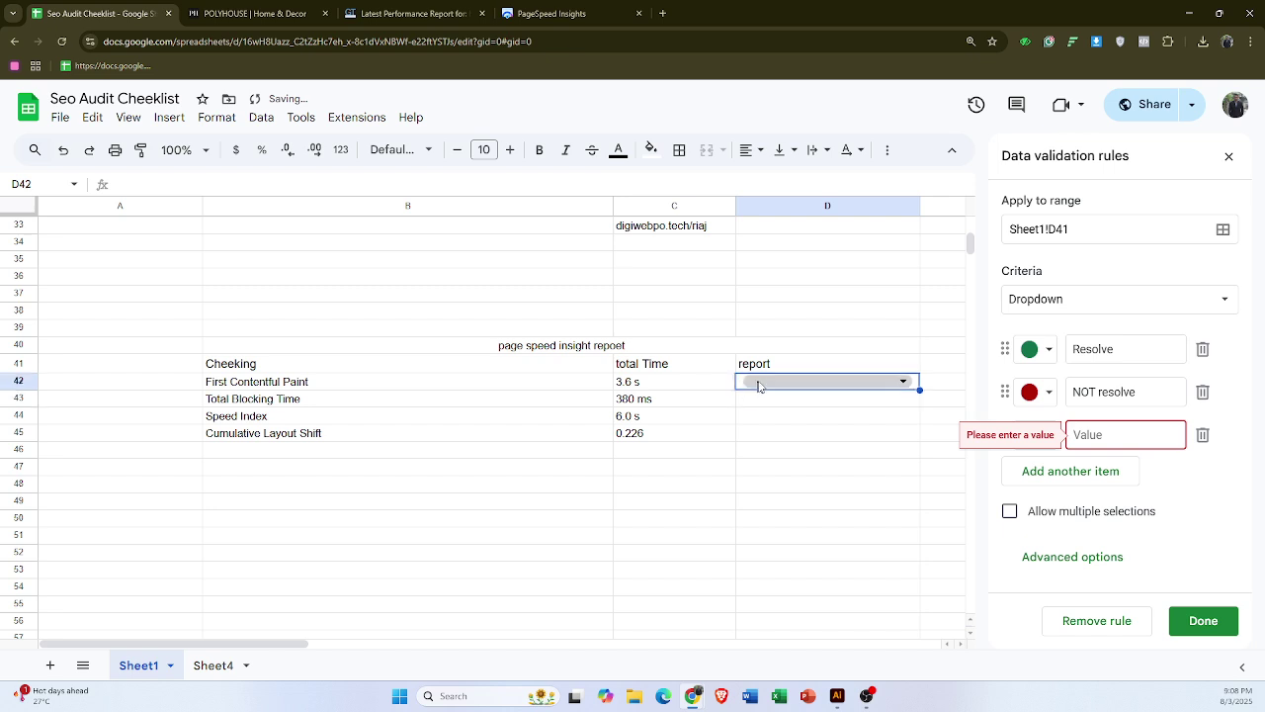
pyautogui.moveTo(919, 389); pyautogui.dragTo(917, 438)
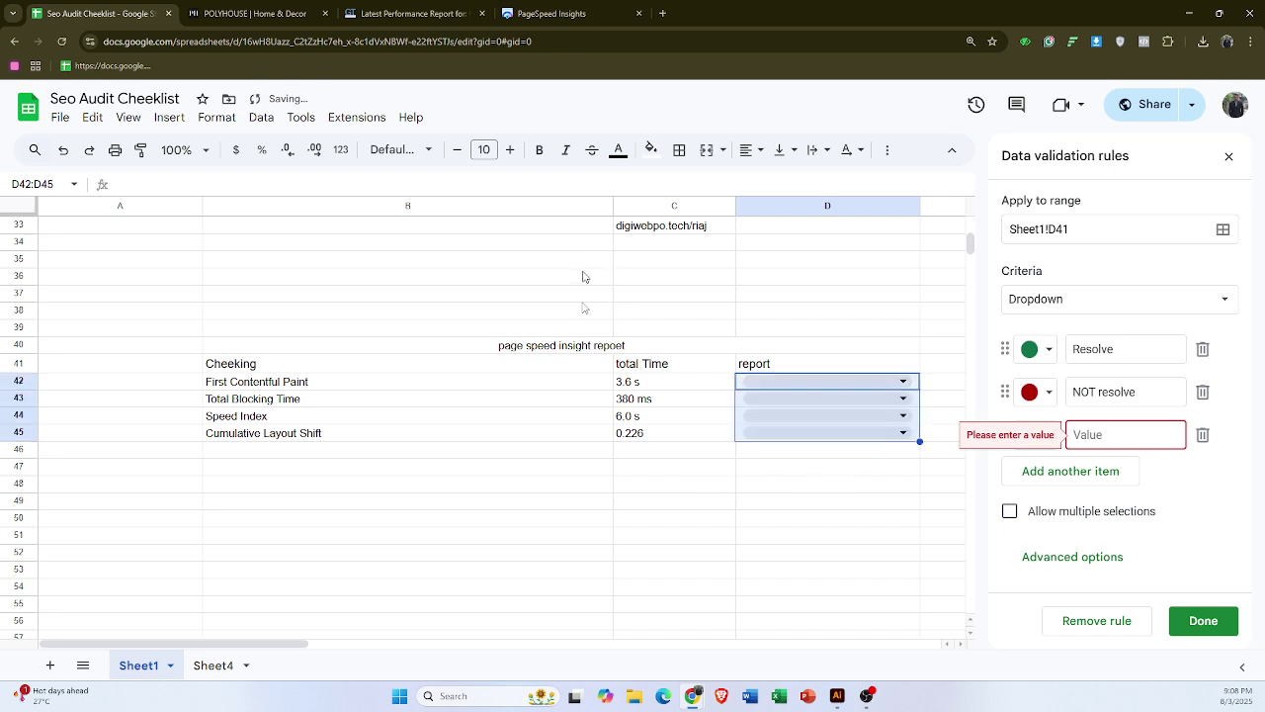
pyautogui.click(494, 433)
# - Examine the PageSpeed Insights mobile insights, including LCP request discovery and Forced reflow, and open the desktop report
pyautogui.click(552, 13)
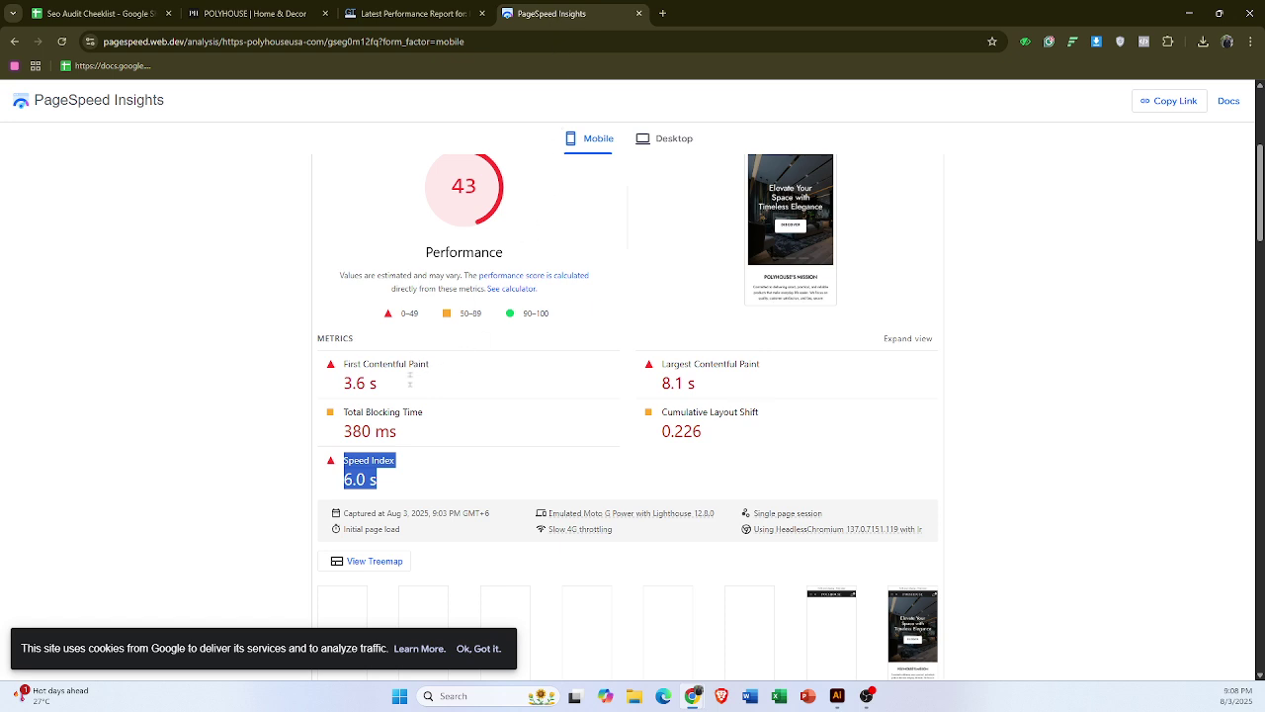
pyautogui.scroll(-5, 425, 415)
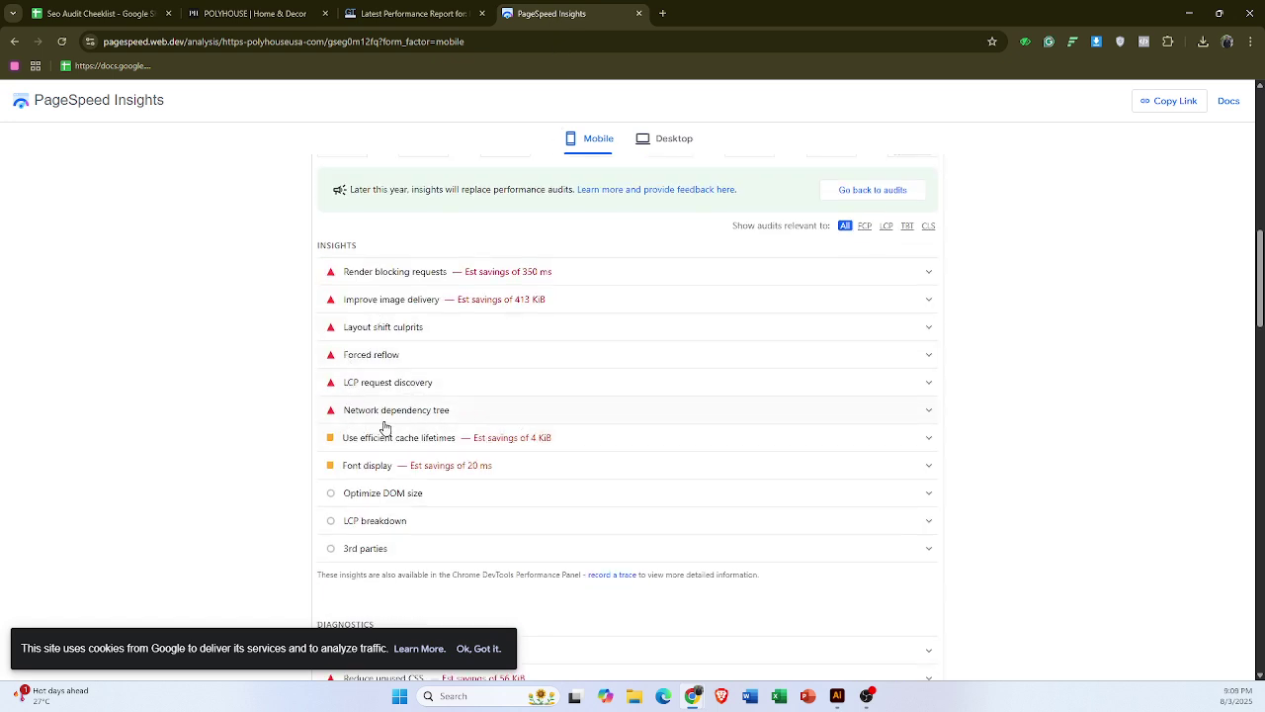
pyautogui.click(926, 385)
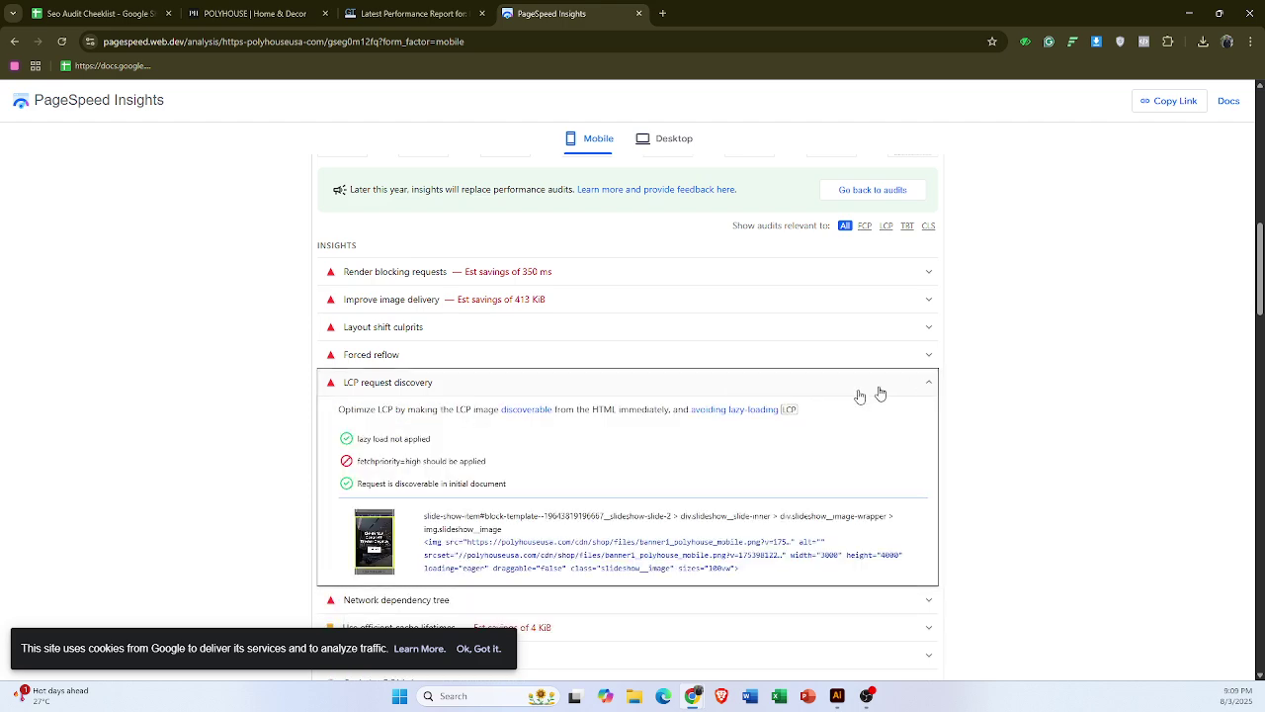
pyautogui.click(929, 355)
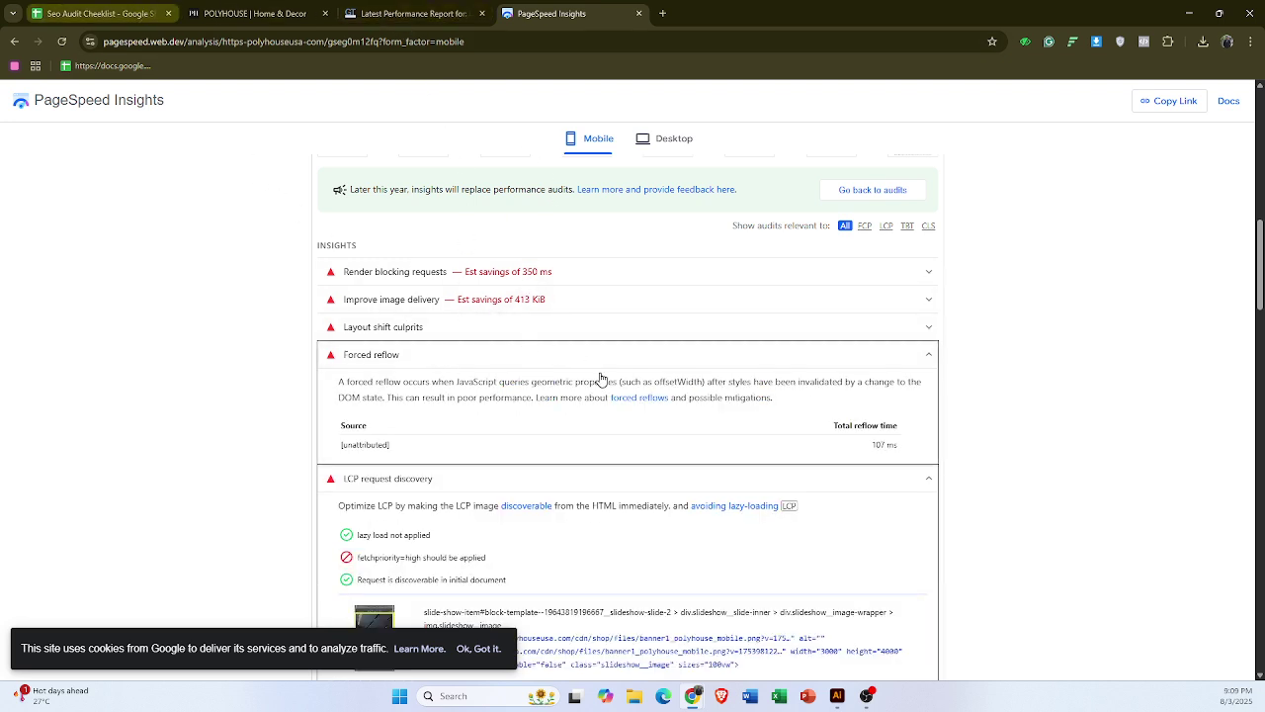
pyautogui.hotkey('ctrl', '1')
pyautogui.click(587, 327)
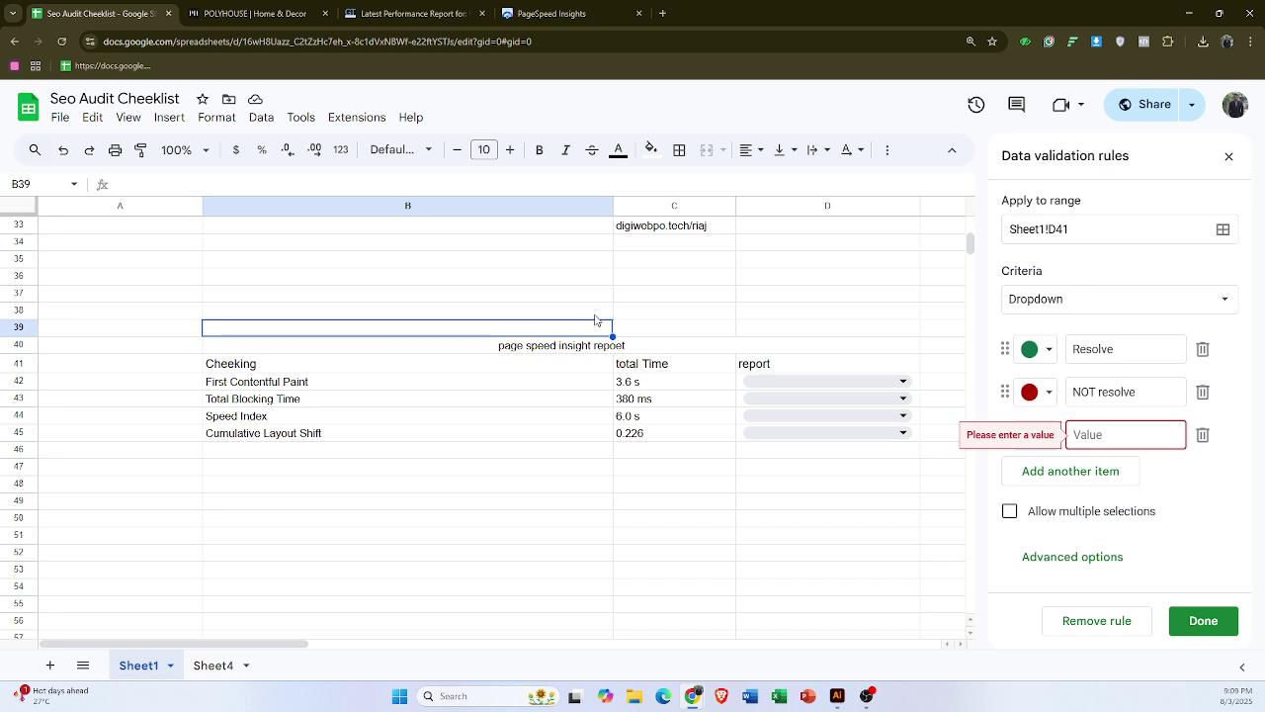
pyautogui.click(556, 10)
pyautogui.click(672, 139)
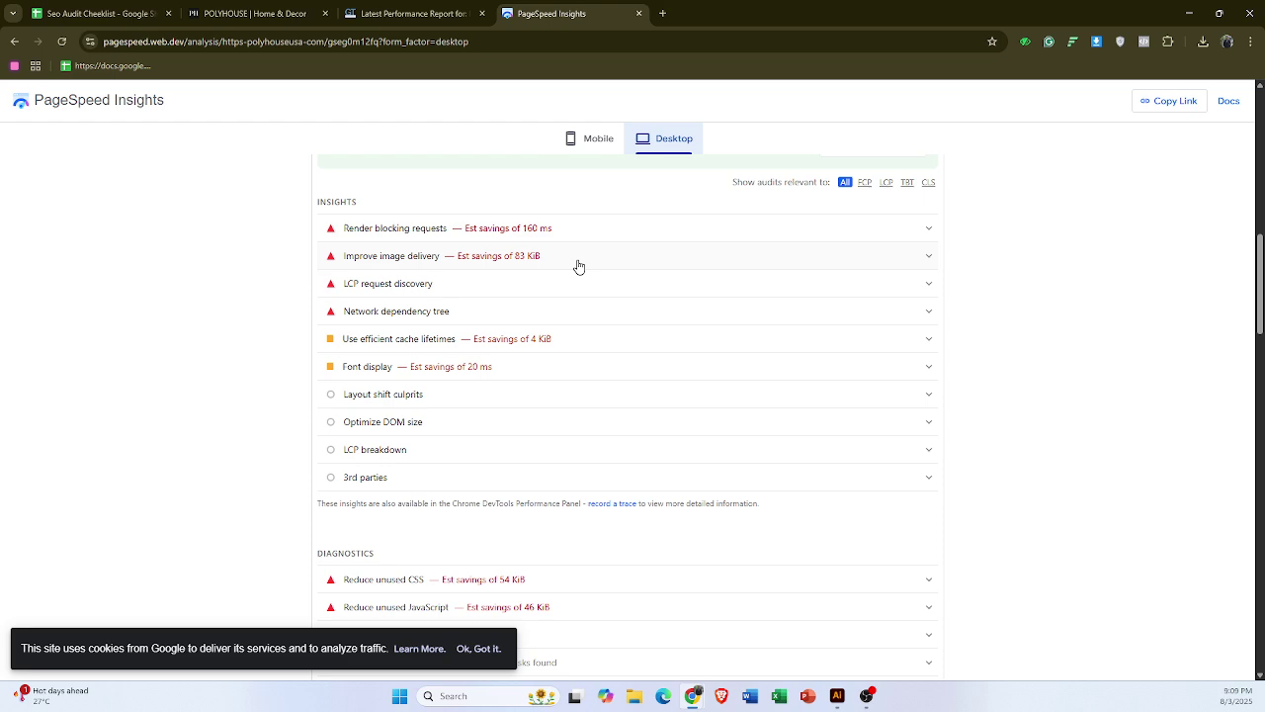
# - Return to the checklist and set the First Contentful Paint status in D42 to NOT resolve
pyautogui.click(90, 9)
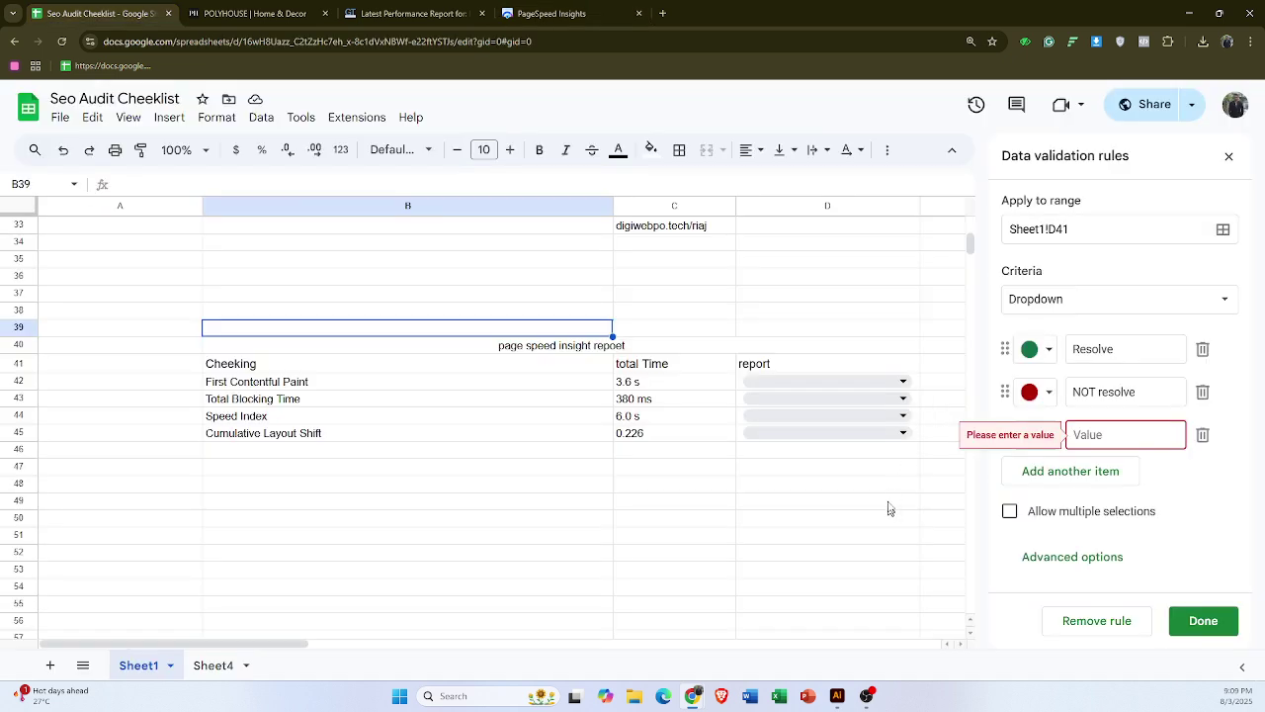
pyautogui.click(887, 384)
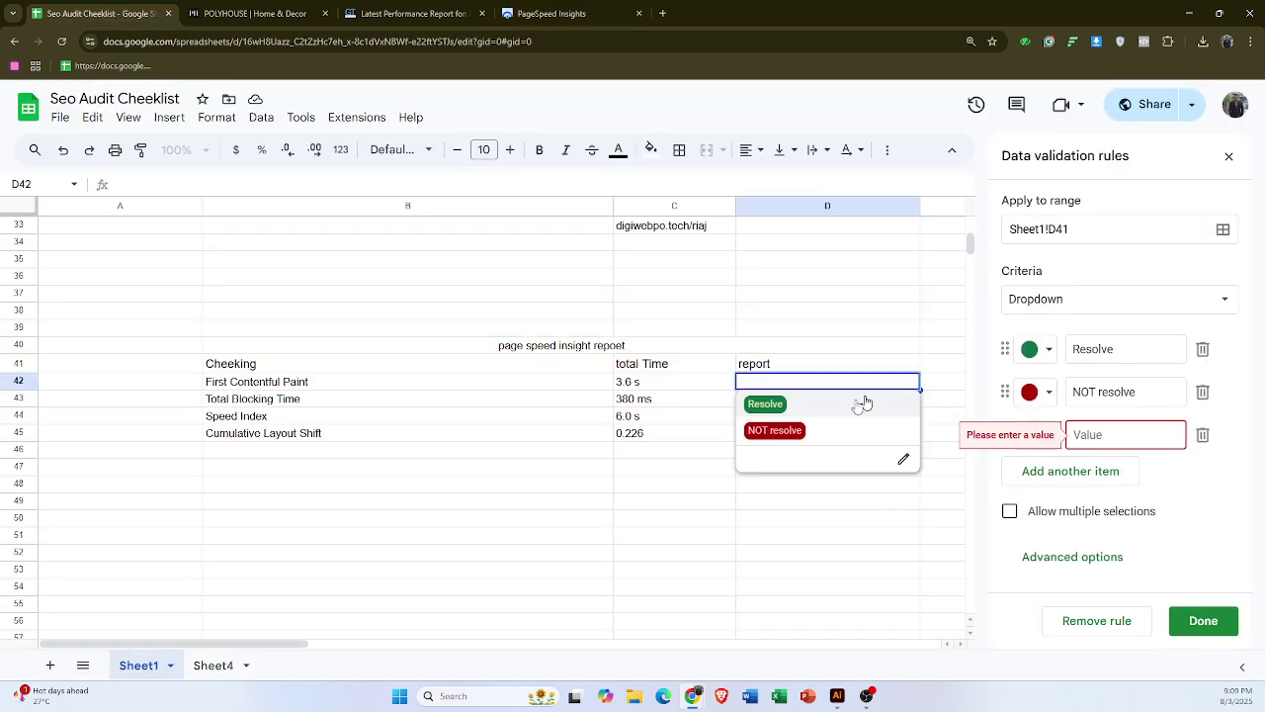
pyautogui.click(775, 405)
pyautogui.press('Return')
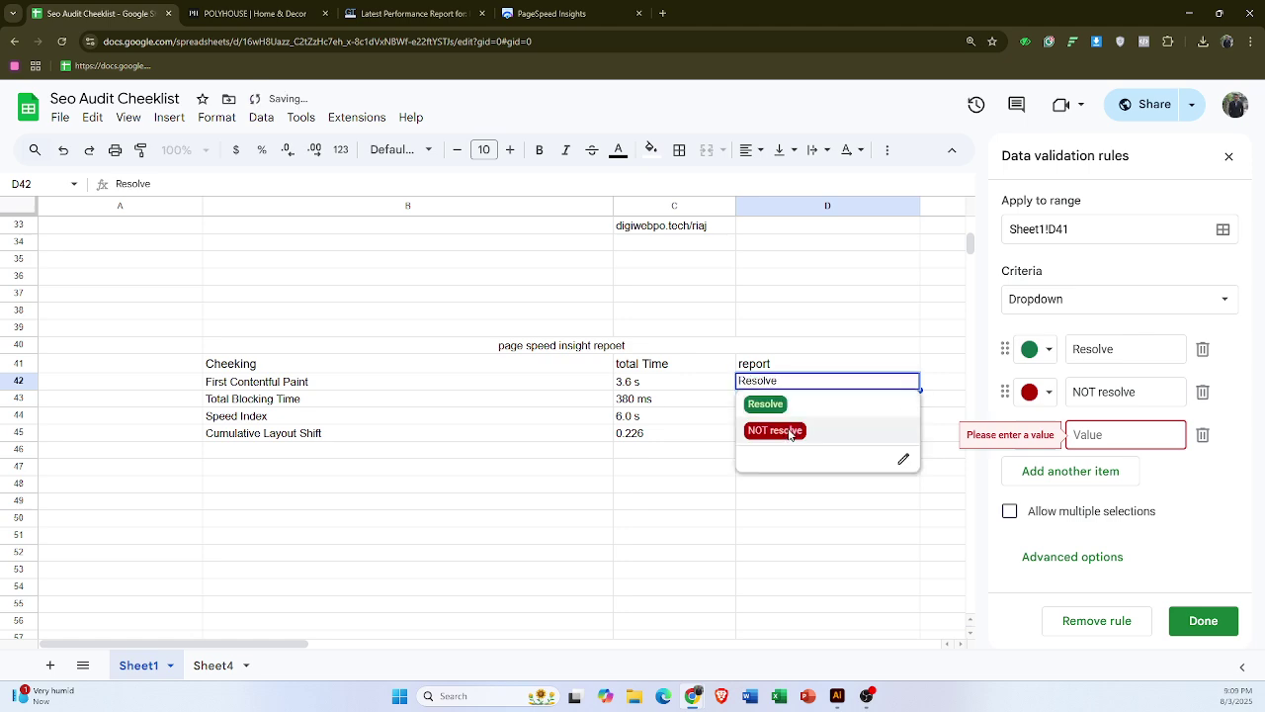
pyautogui.click(780, 430)
pyautogui.click(740, 525)
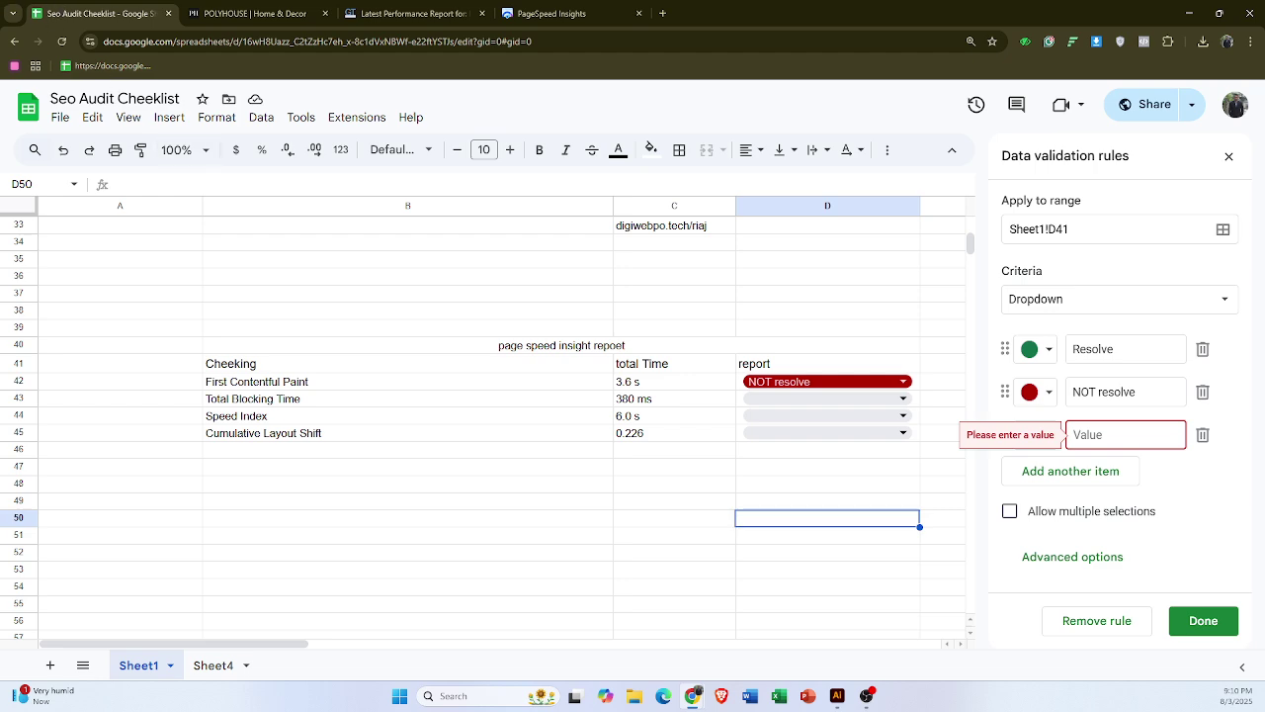
# - Delete the stray web address from C33 above the page speed table
pyautogui.scroll(5, 524, 393)
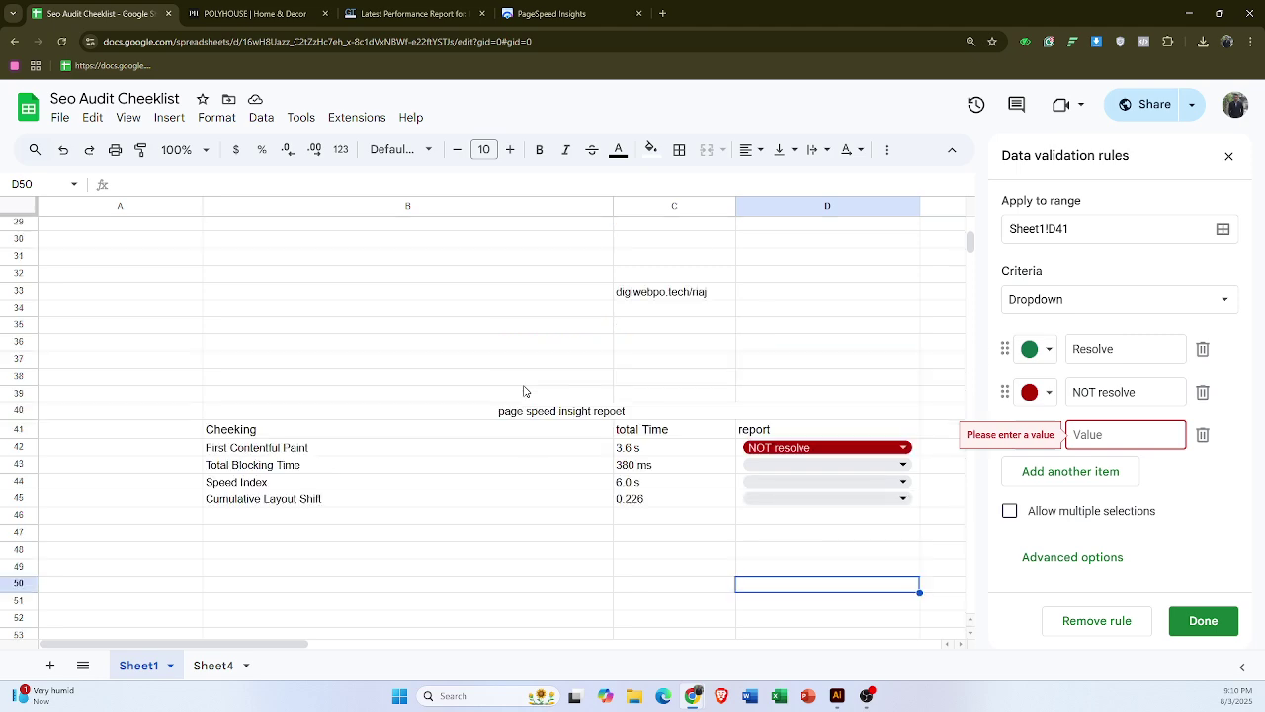
pyautogui.scroll(-3, 524, 393)
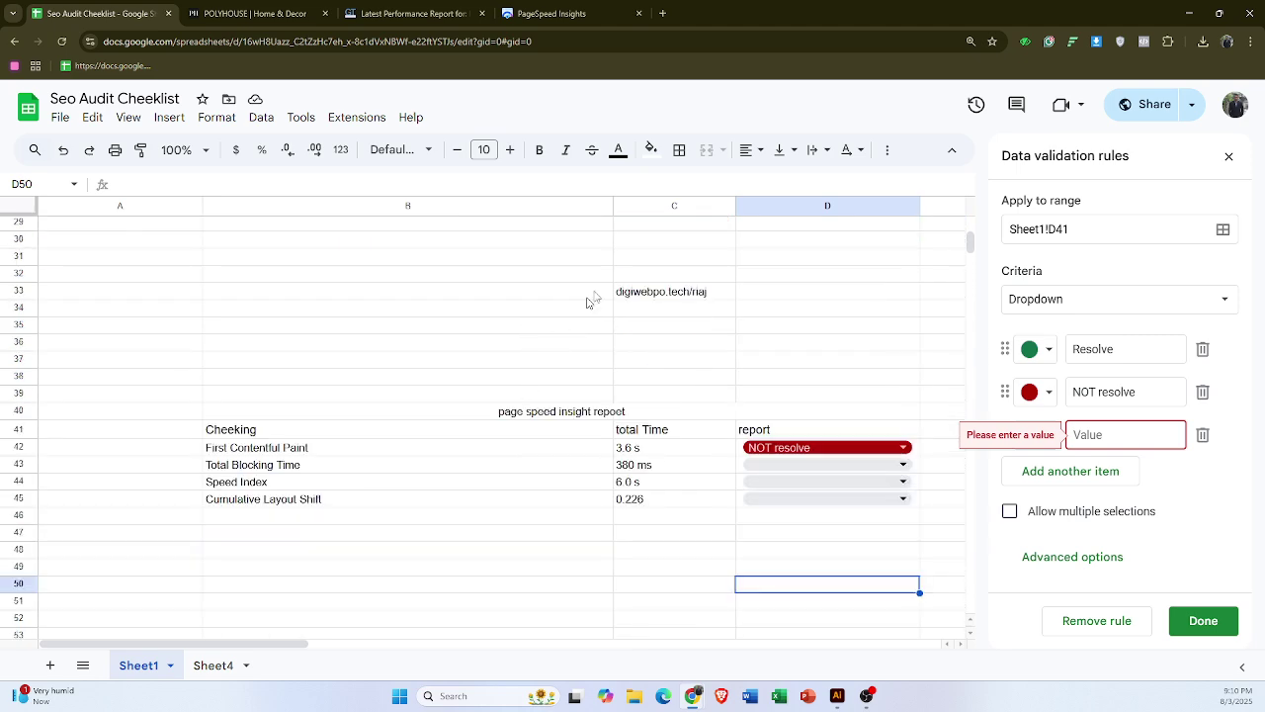
pyautogui.click(650, 292)
pyautogui.press('Delete')
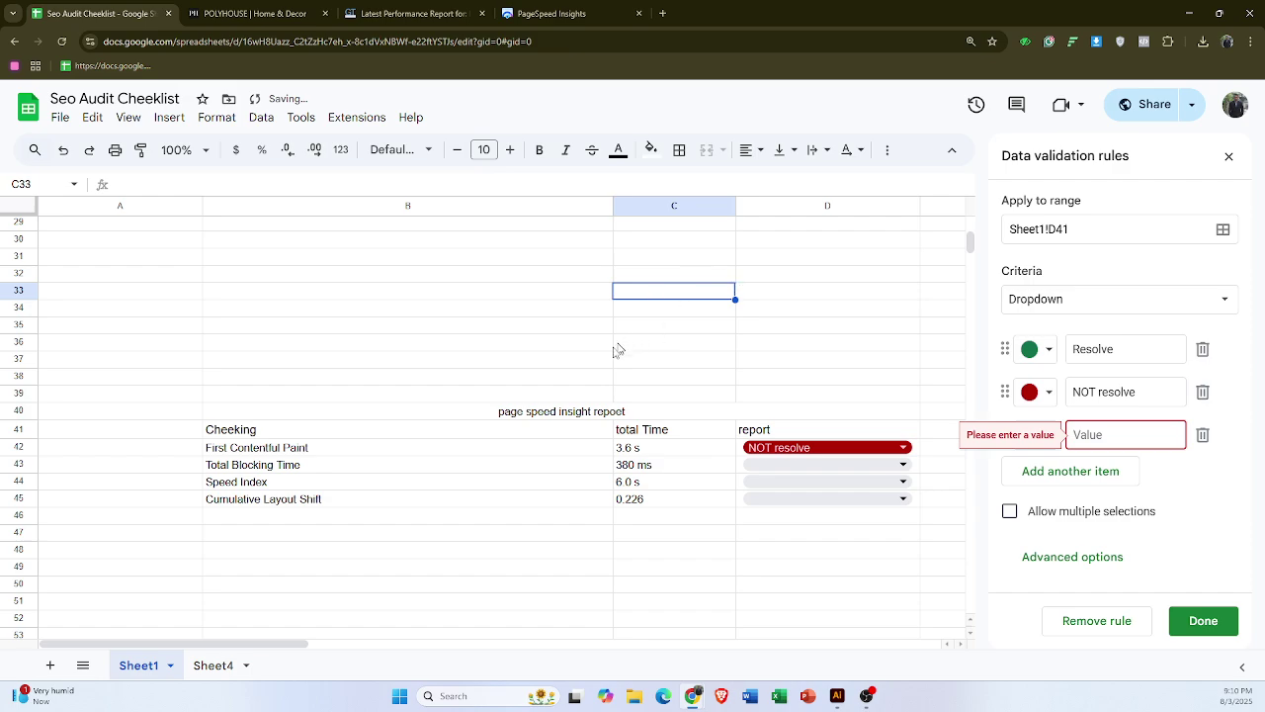
# - Close the data validation rules for D41 and bring the checklist's On page tasks into view
pyautogui.scroll(10, 613, 356)
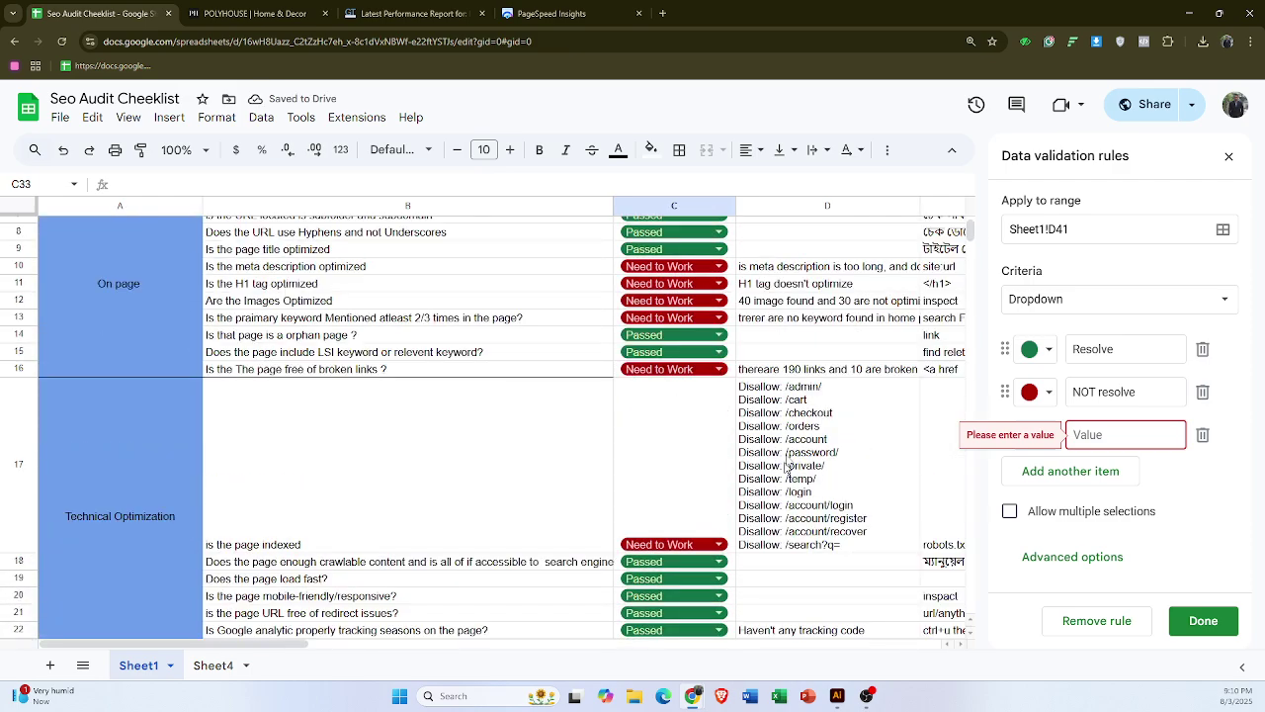
pyautogui.scroll(2, 794, 445)
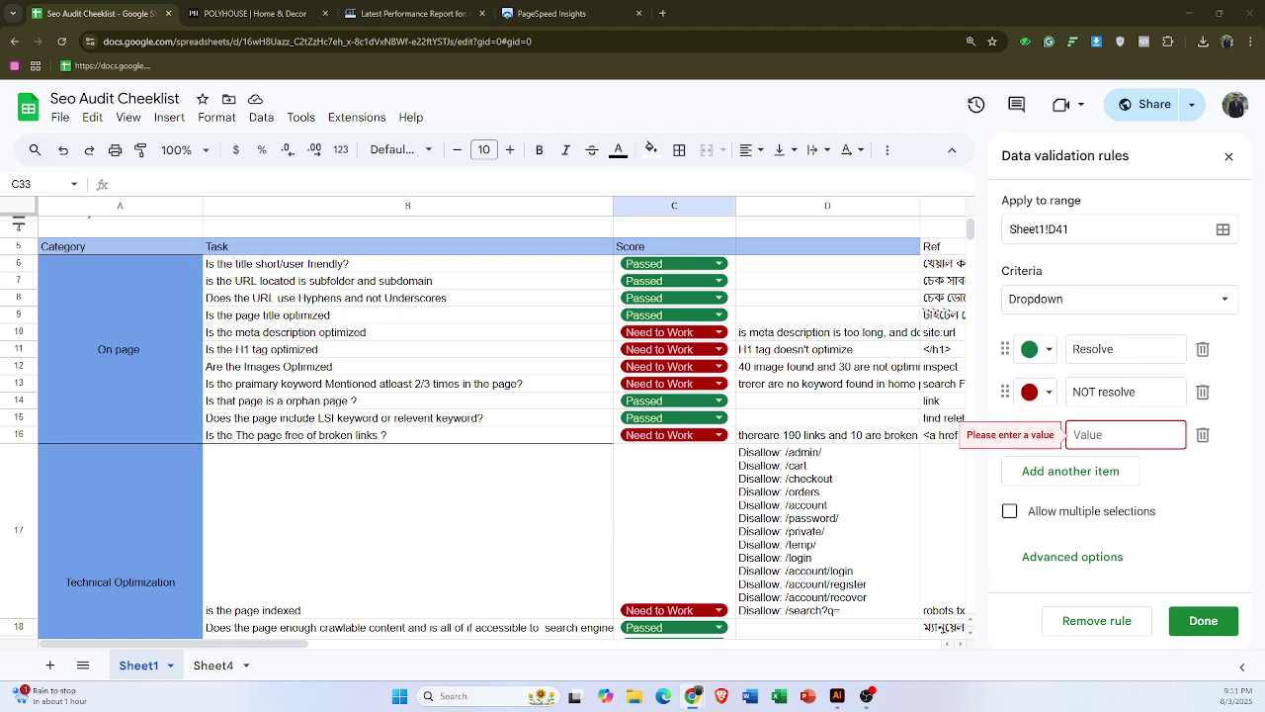
pyautogui.click(1227, 158)
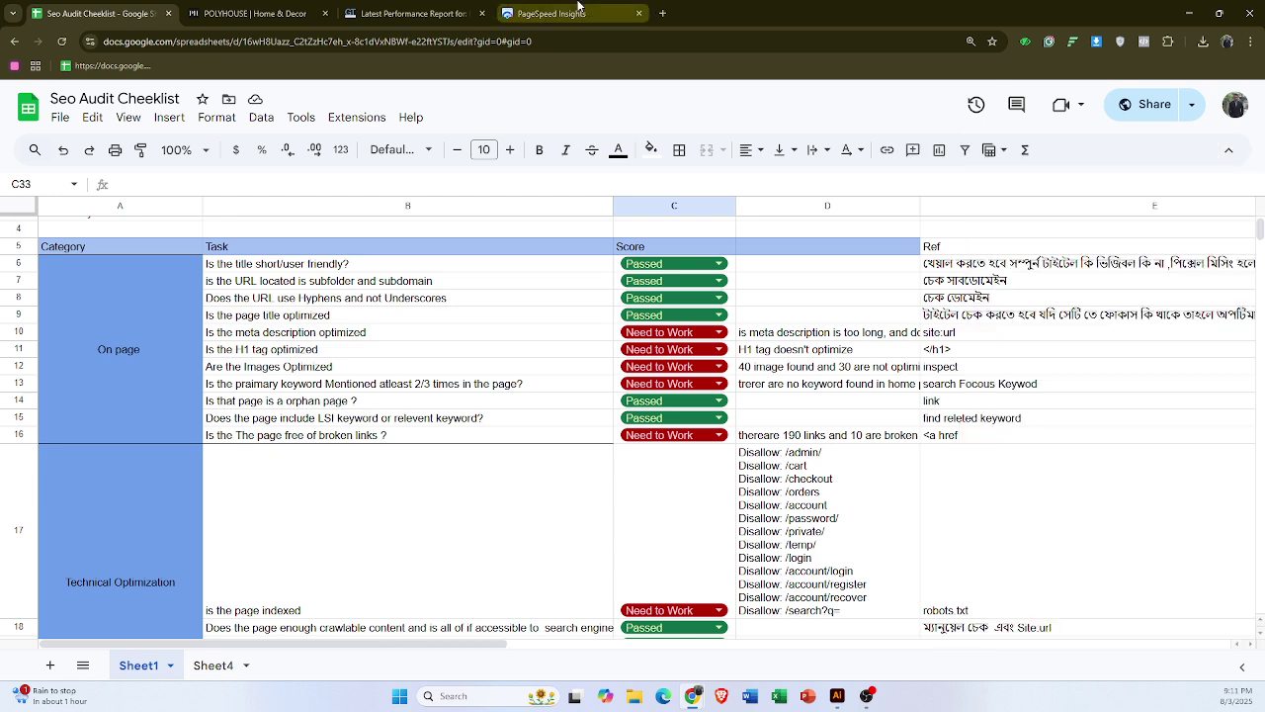
# - Search Google for "bowls club london" in a new tab and try to open The Bowls Club website from the results
pyautogui.click(579, 7)
pyautogui.click(662, 13)
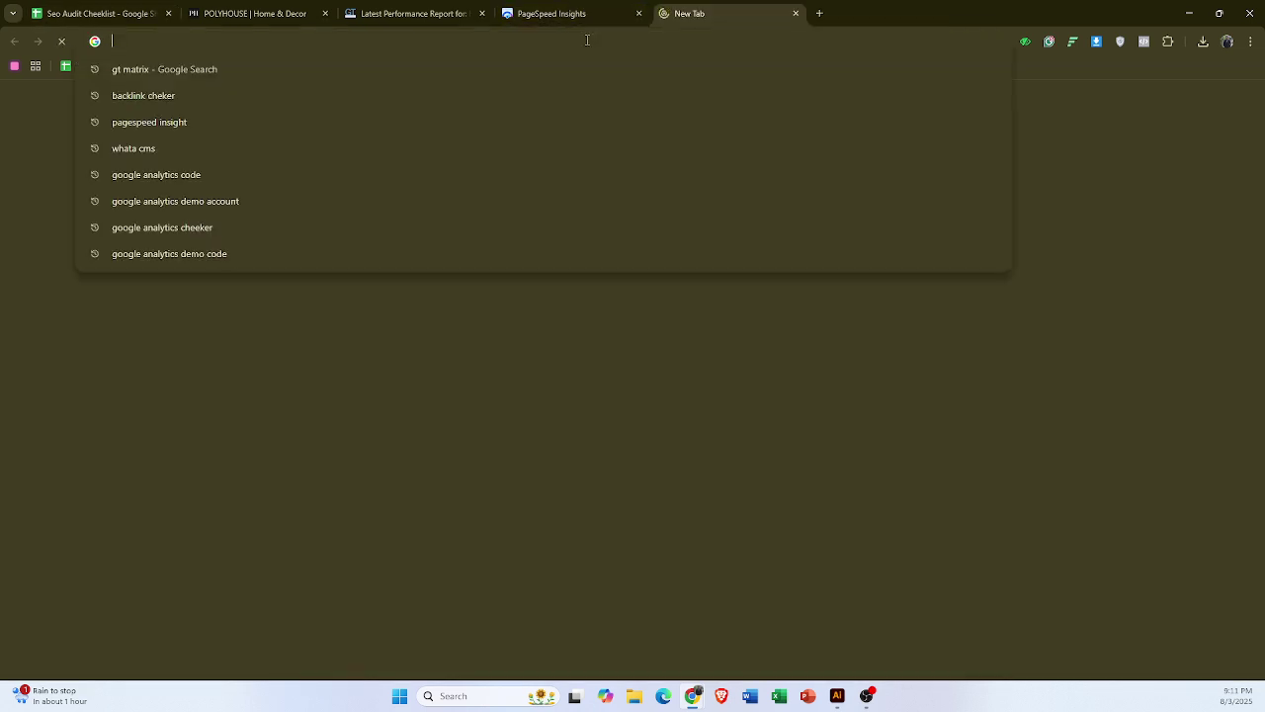
pyautogui.write('bow')
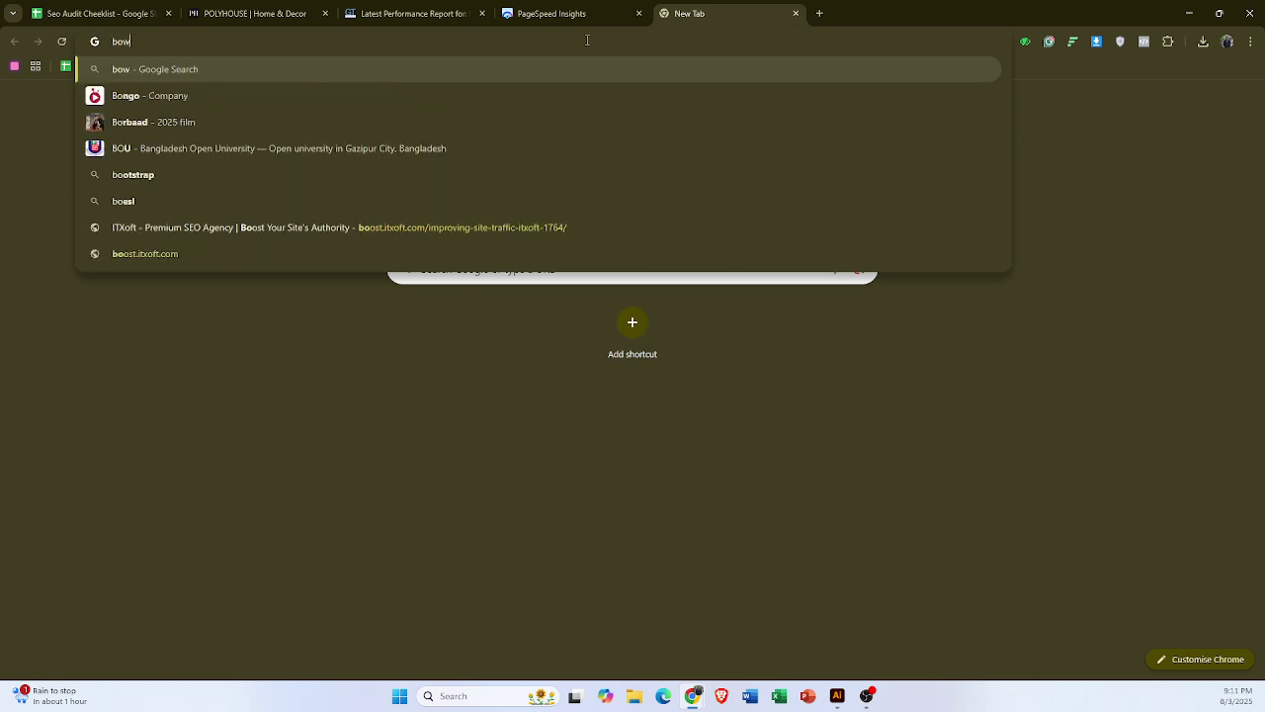
pyautogui.write('ls')
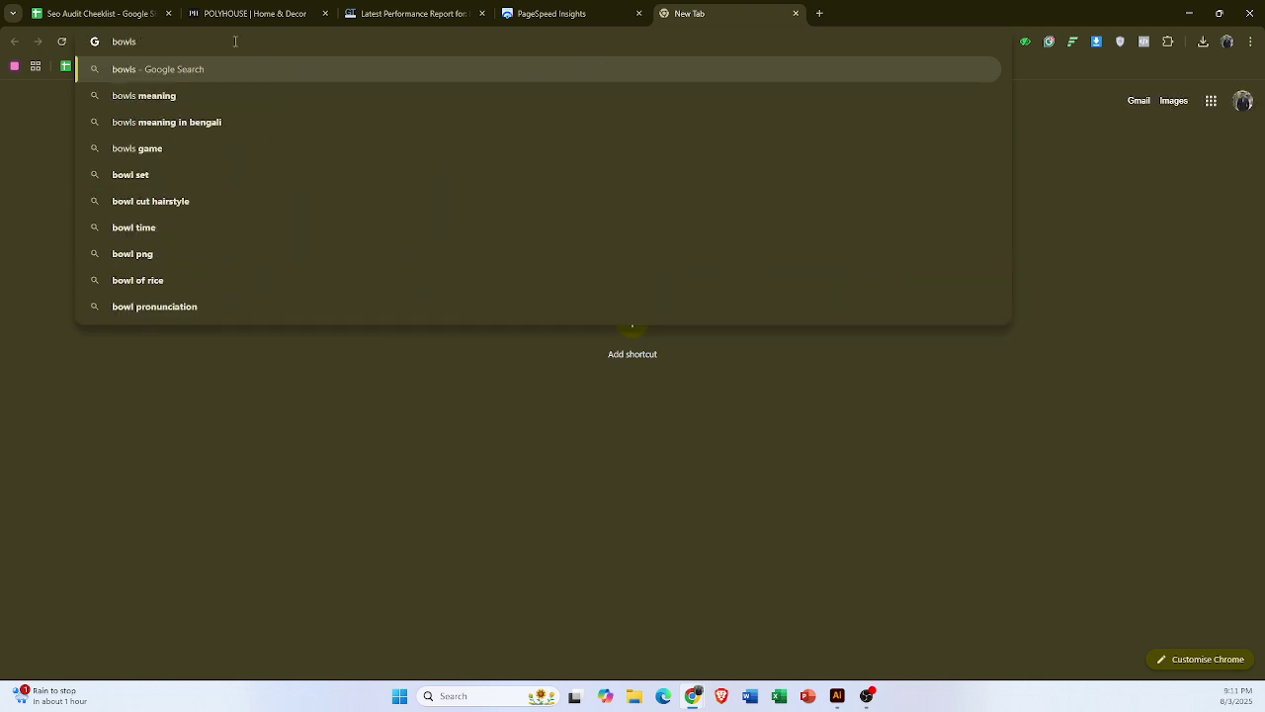
pyautogui.write(' club')
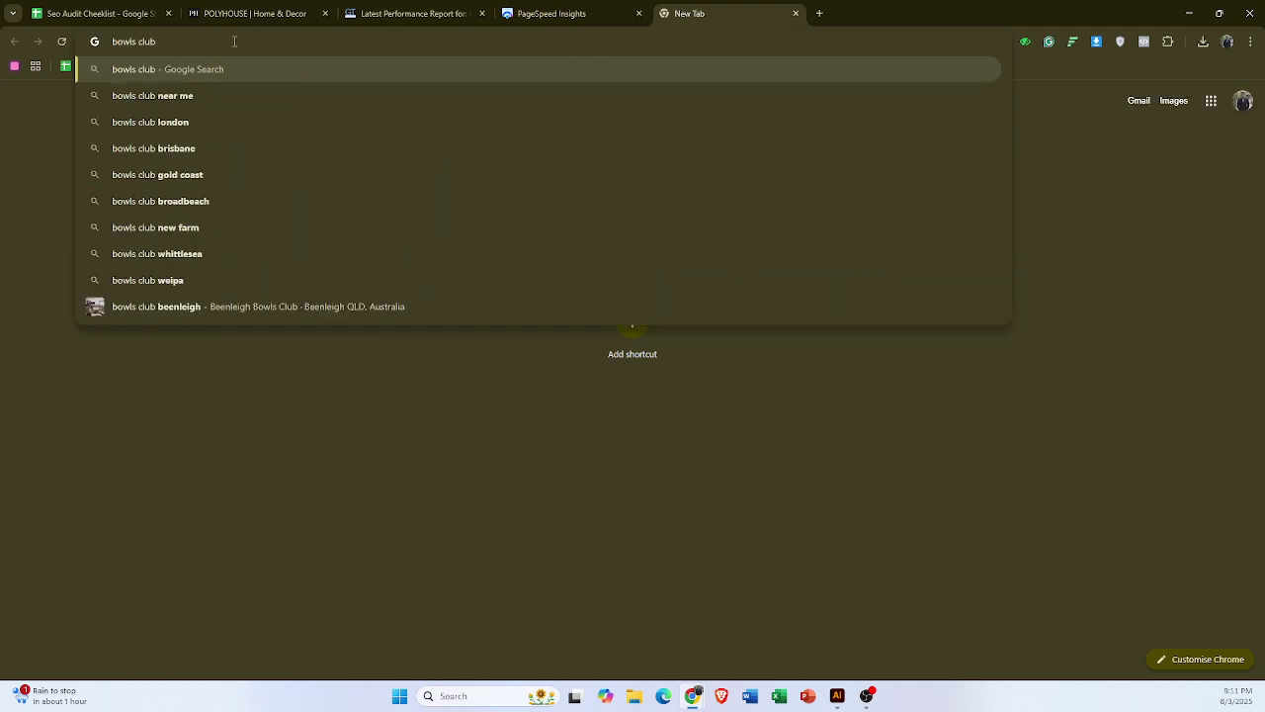
pyautogui.click(155, 123)
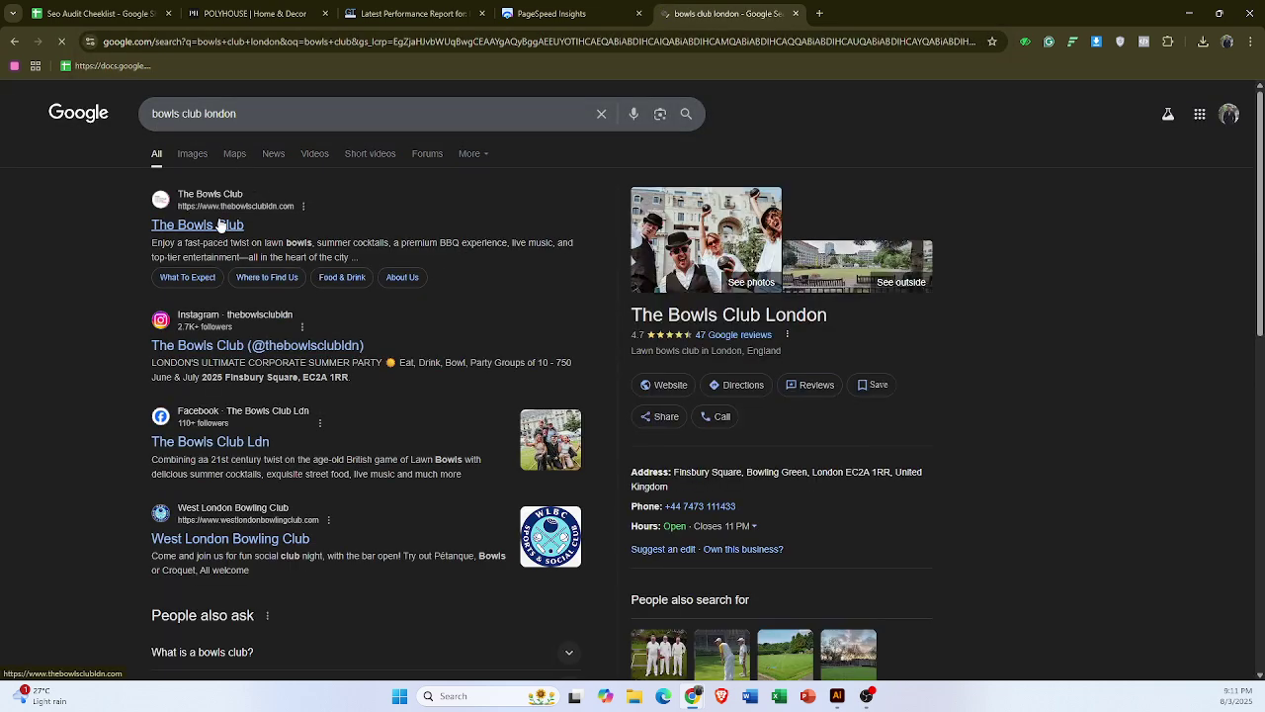
pyautogui.click(220, 226)
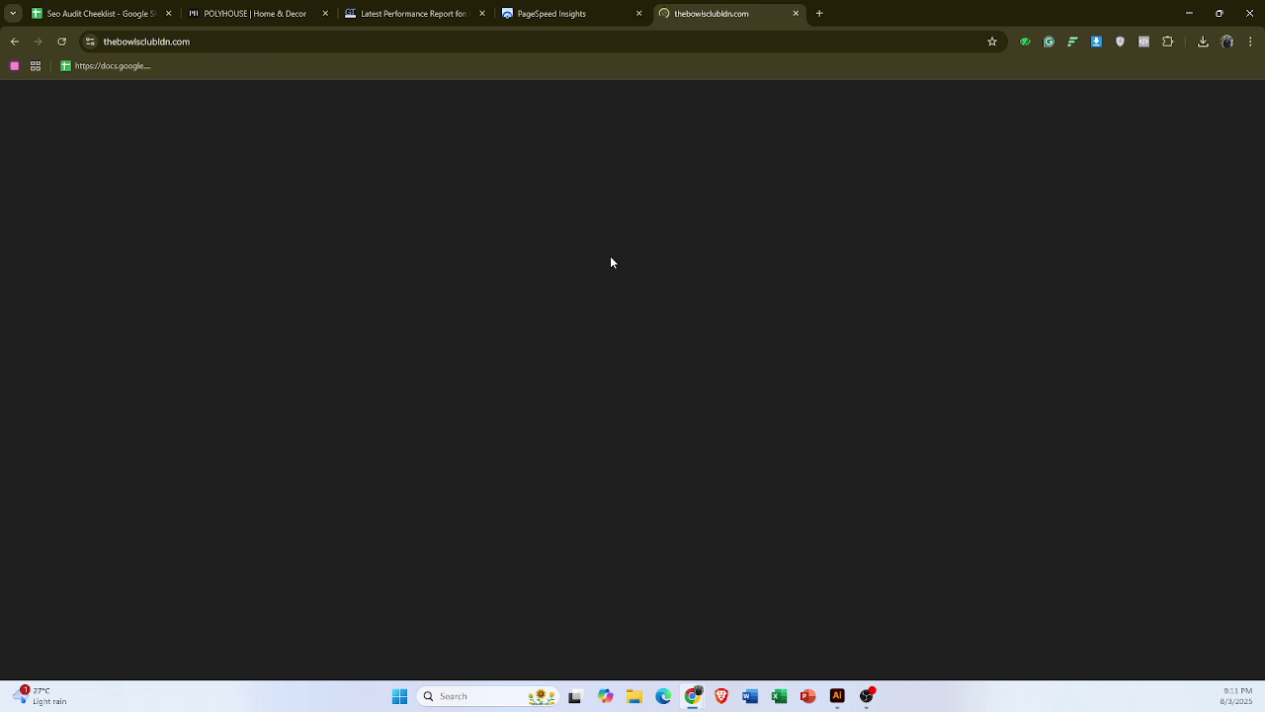
pyautogui.hotkey('alt', 'Left')
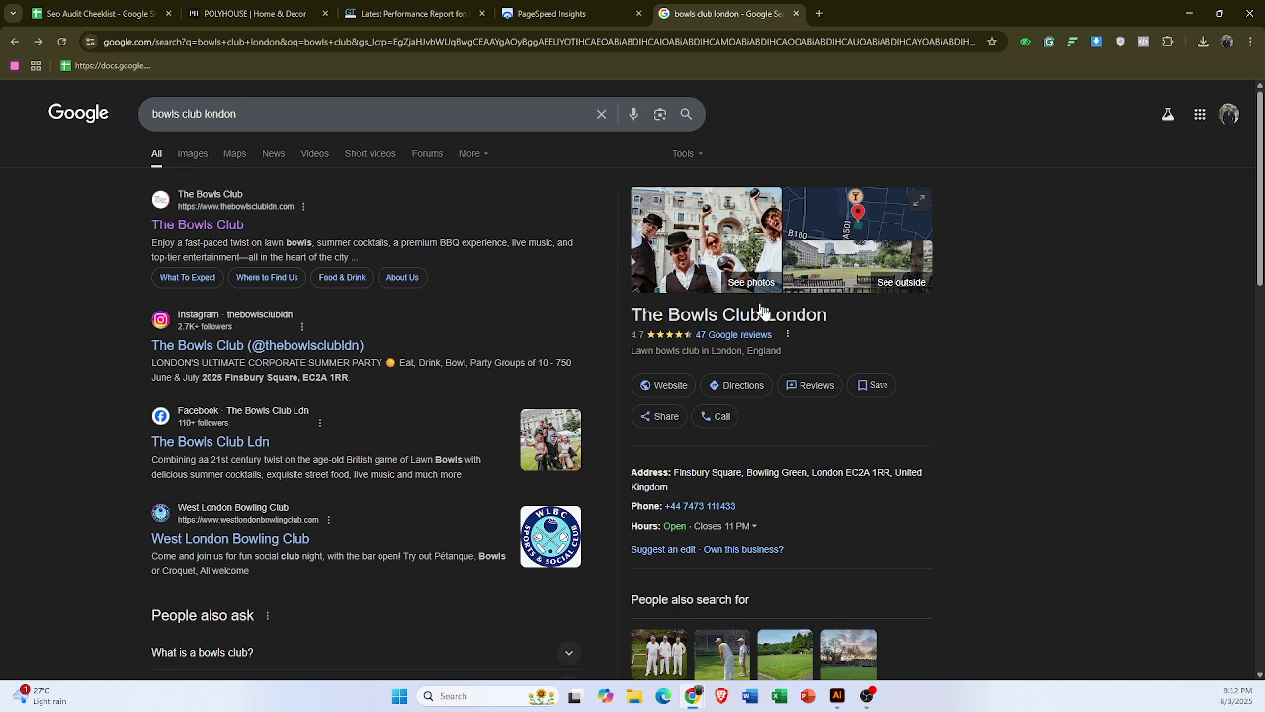
# - Go to page 10 of the search results and open the DesignMyNight listing for The Bowls Club
pyautogui.scroll(-3, 308, 465)
pyautogui.scroll(-4, 308, 471)
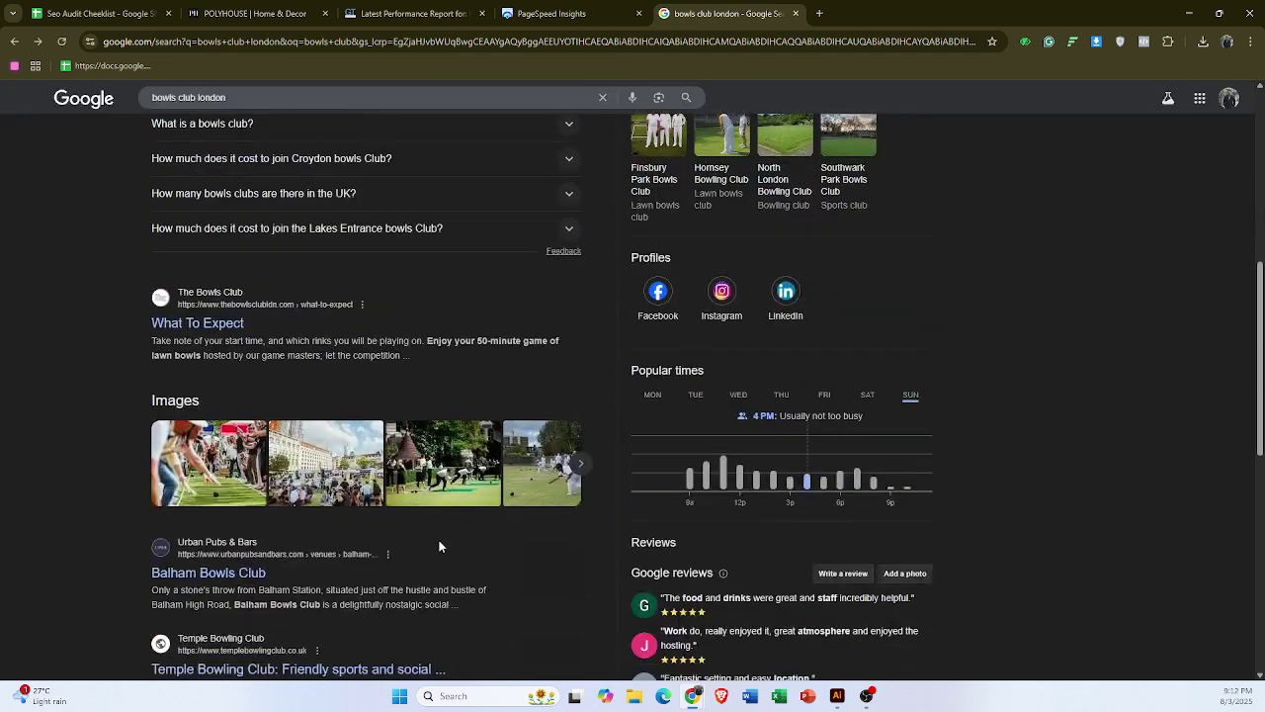
pyautogui.scroll(-10, 440, 547)
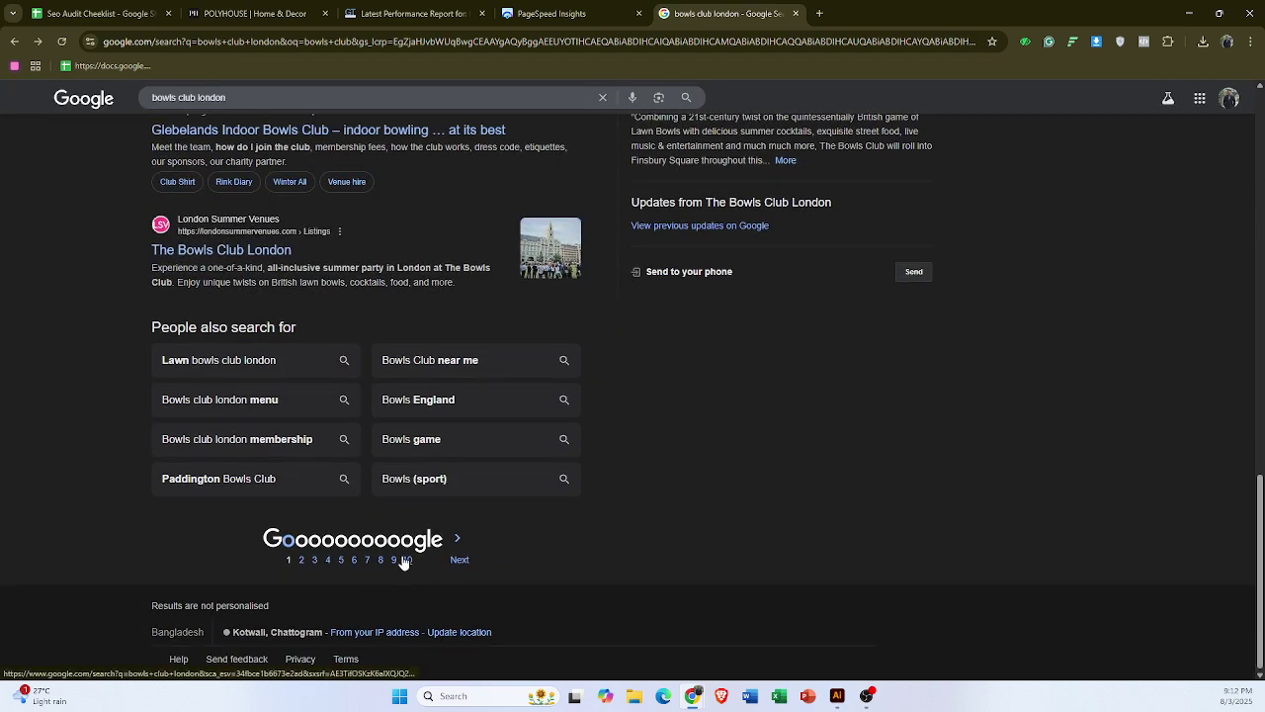
pyautogui.click(404, 581)
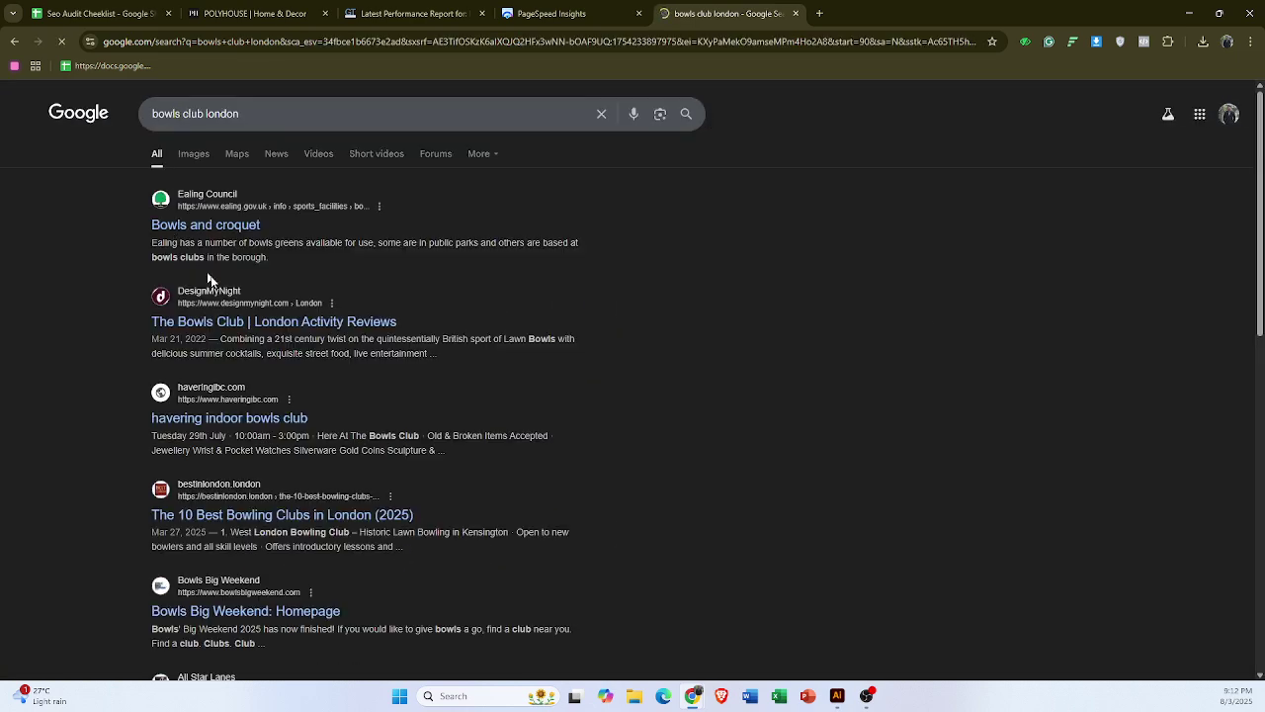
pyautogui.click(231, 326)
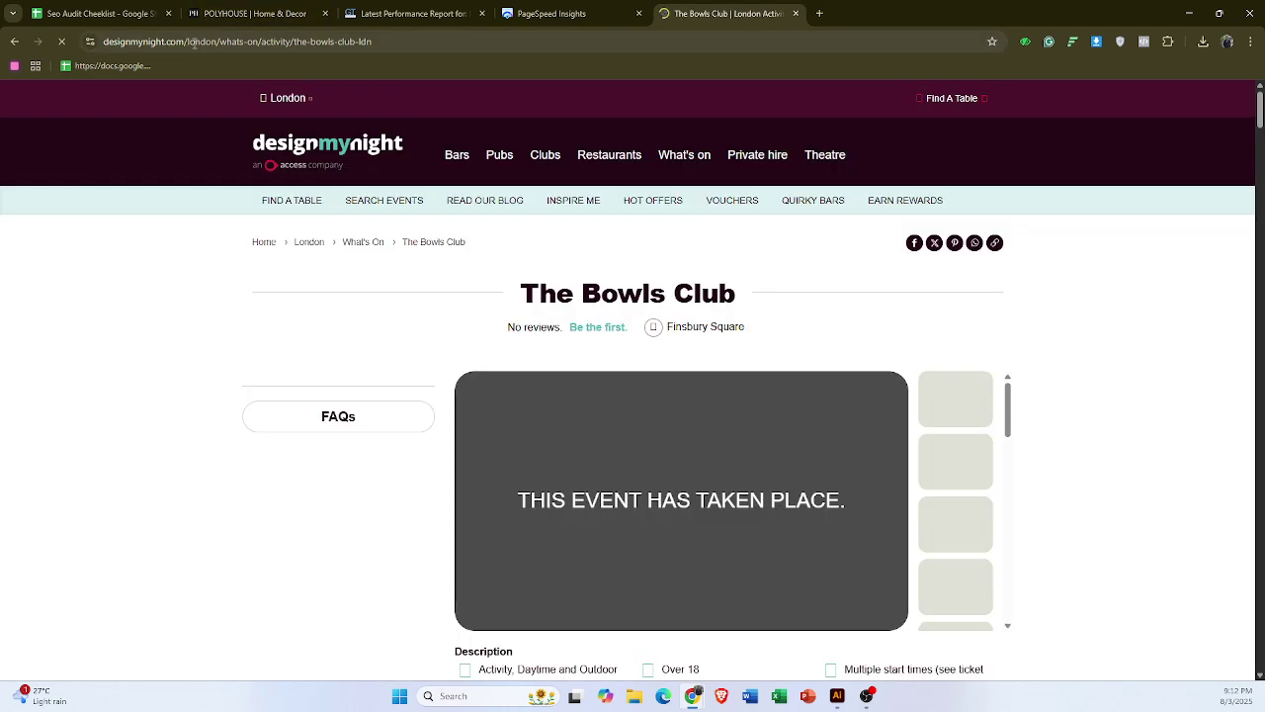
pyautogui.moveTo(189, 41); pyautogui.dragTo(460, 63)
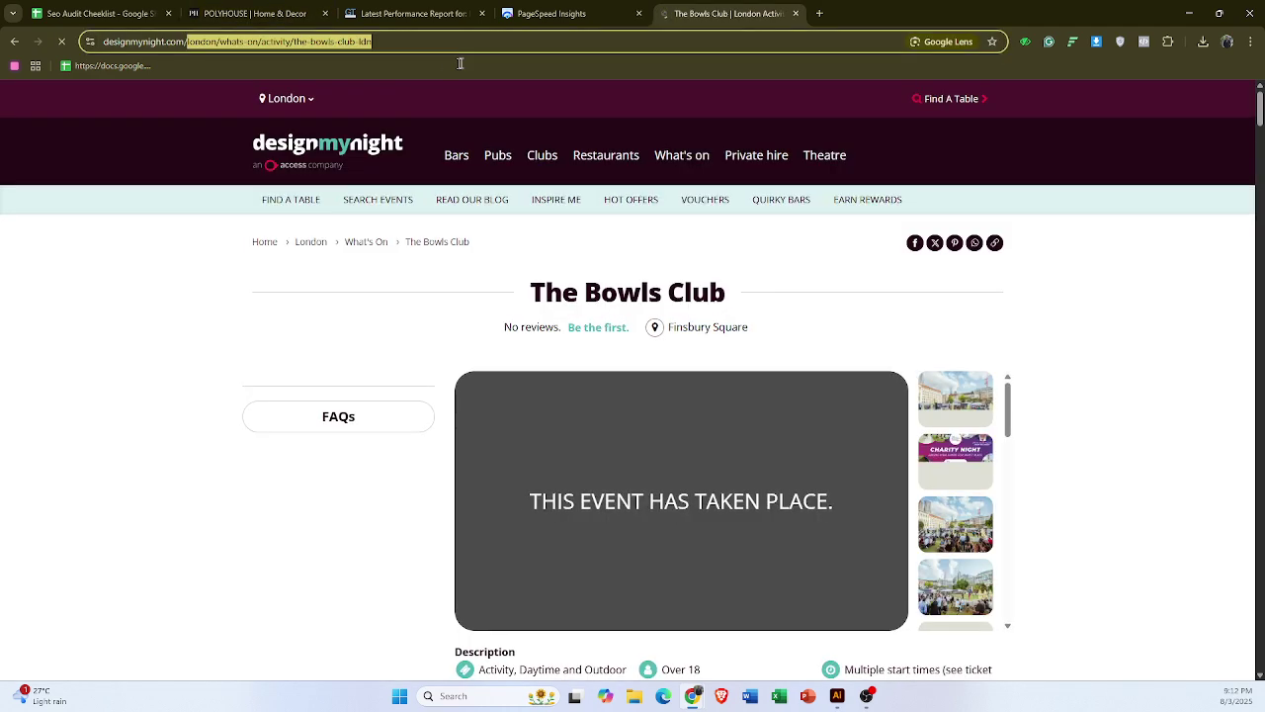
pyautogui.press('BackSpace')
pyautogui.moveTo(336, 43); pyautogui.dragTo(74, 45)
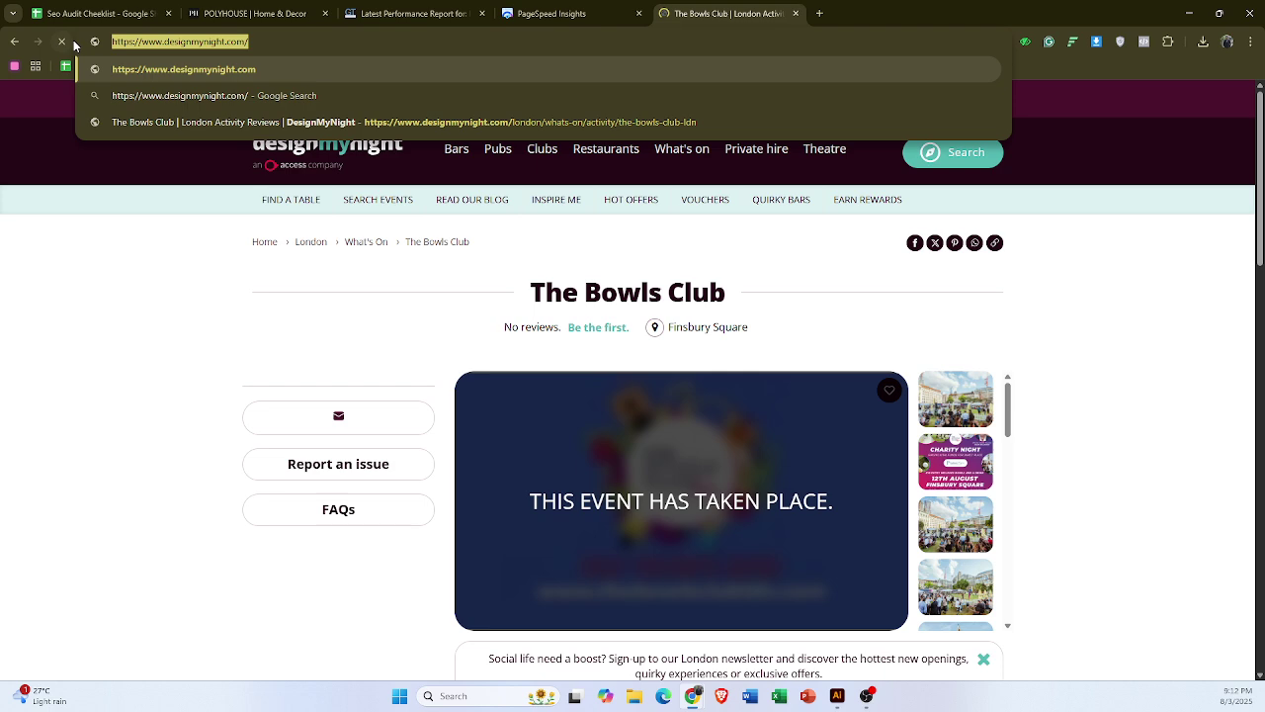
pyautogui.press('Return')
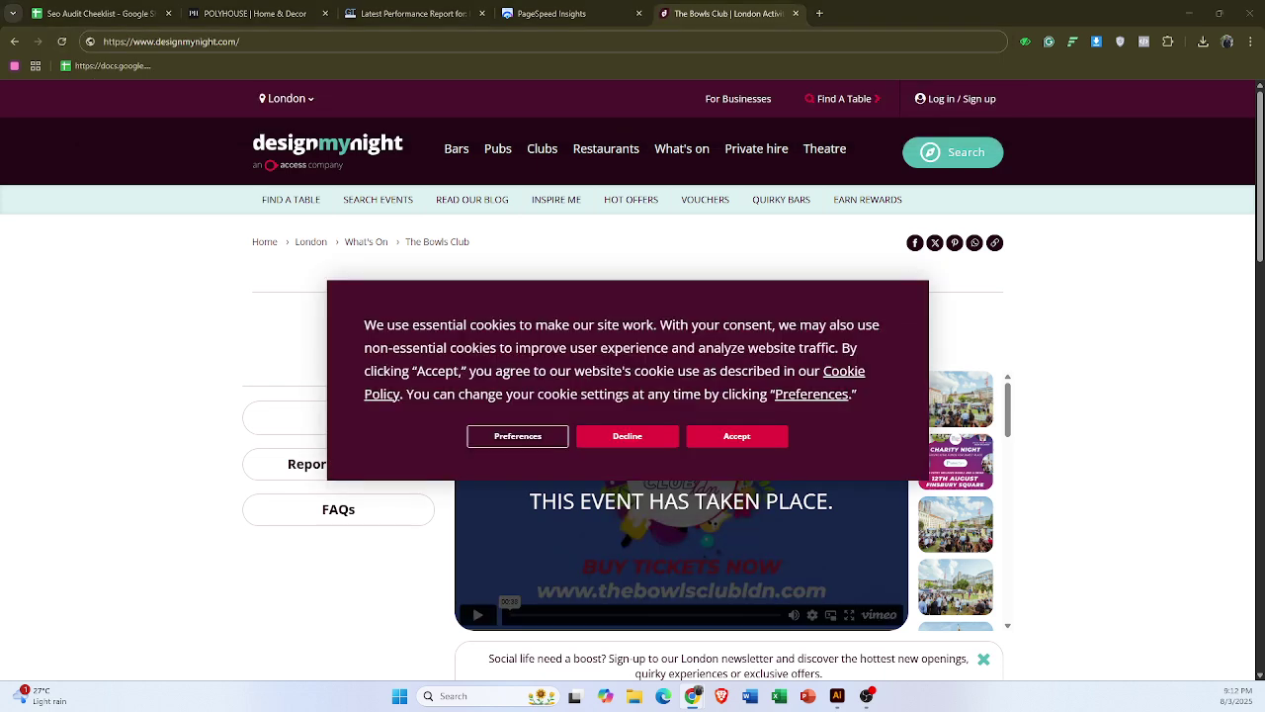